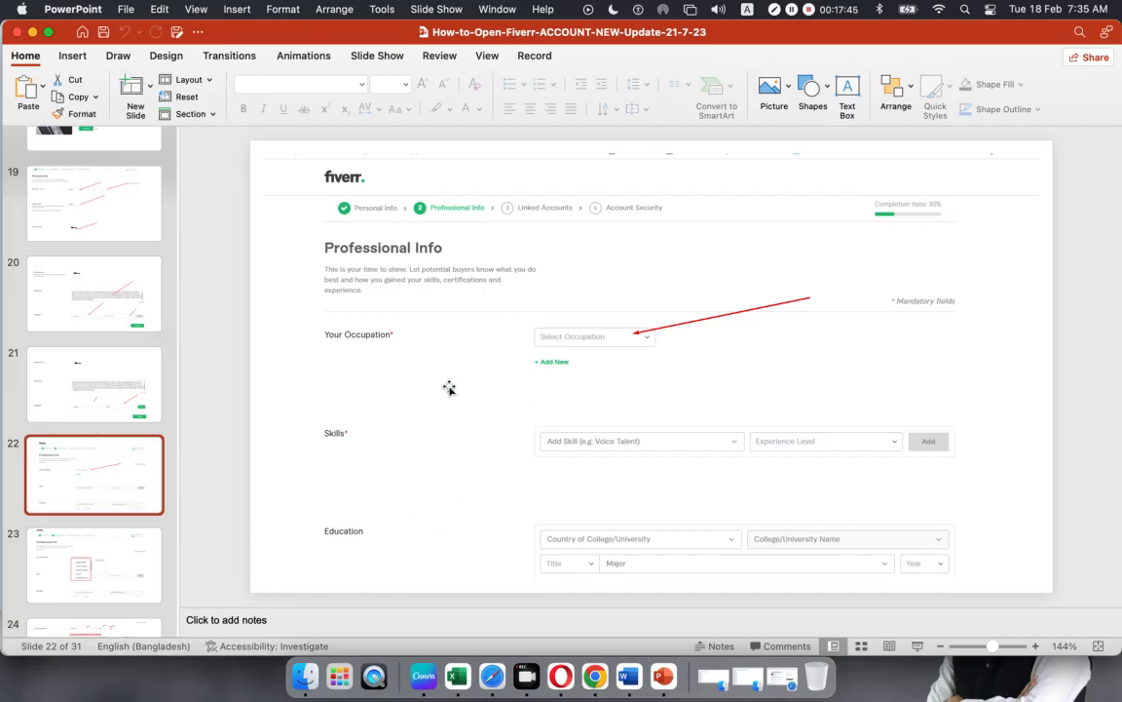
Review slides 23 to 25 on the Professional Info form, covering occupation, skills, education and certification.
{"action": "left_click", "coordinate": [103, 581]}
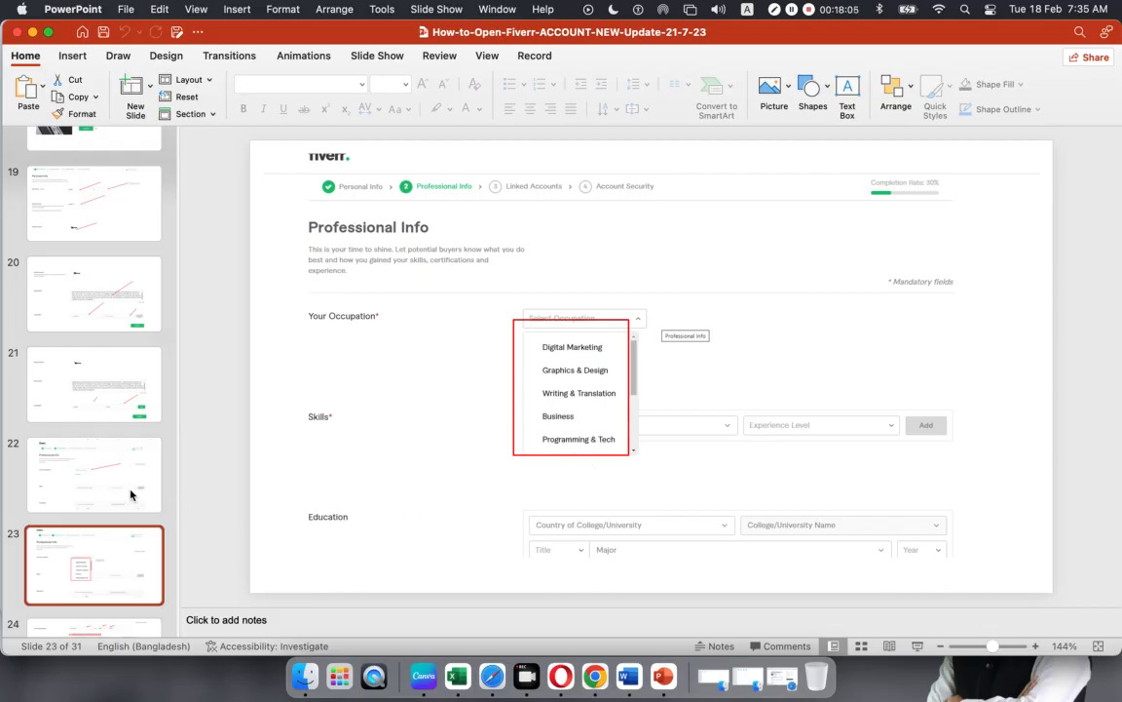
{"action": "scroll", "coordinate": [126, 492], "scroll_direction": "down", "scroll_amount": 4}
{"action": "left_click", "coordinate": [105, 480]}
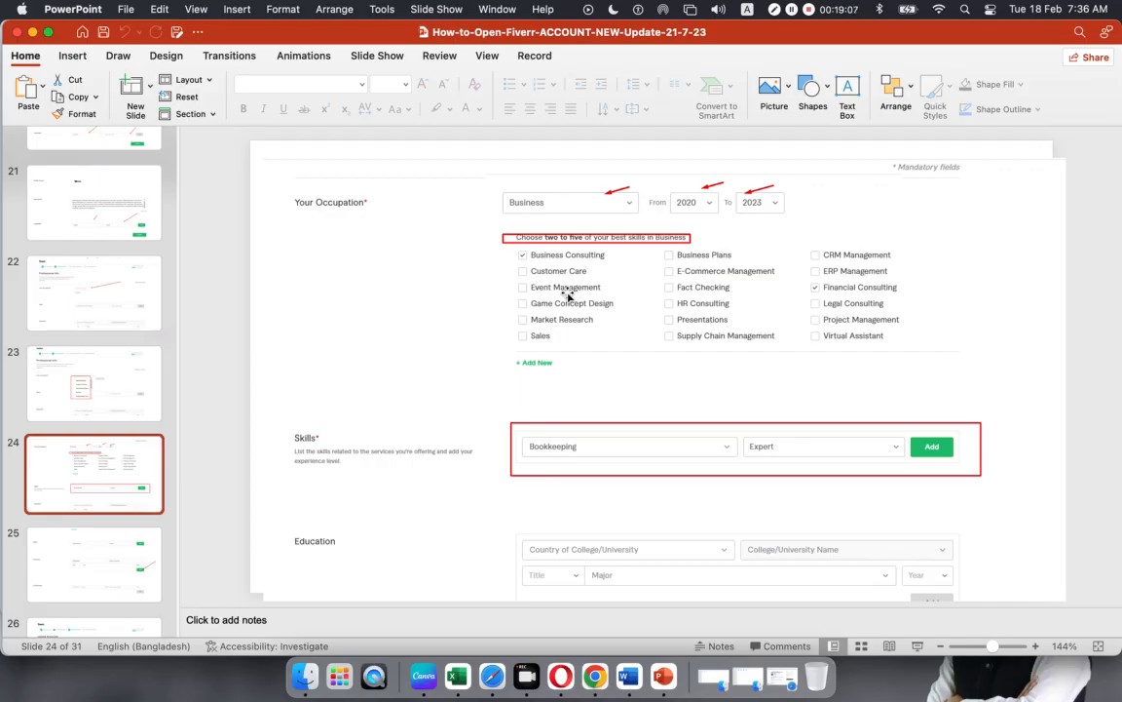
{"action": "scroll", "coordinate": [450, 353], "scroll_direction": "down", "scroll_amount": 1}
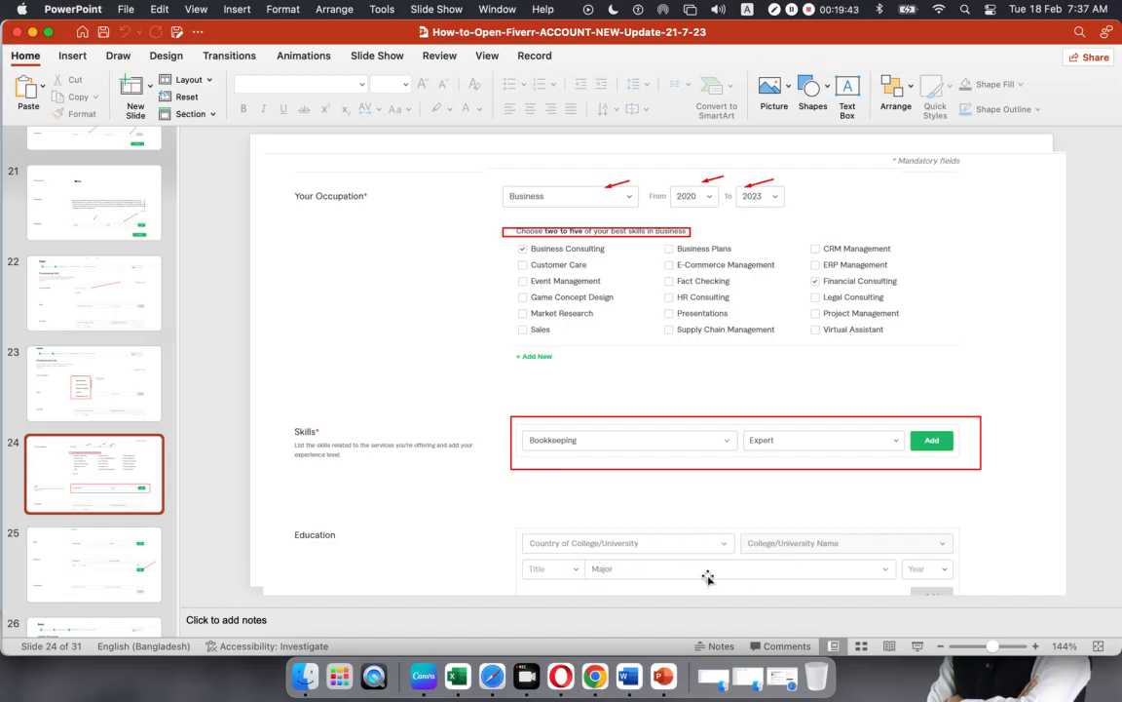
{"action": "left_click", "coordinate": [56, 542]}
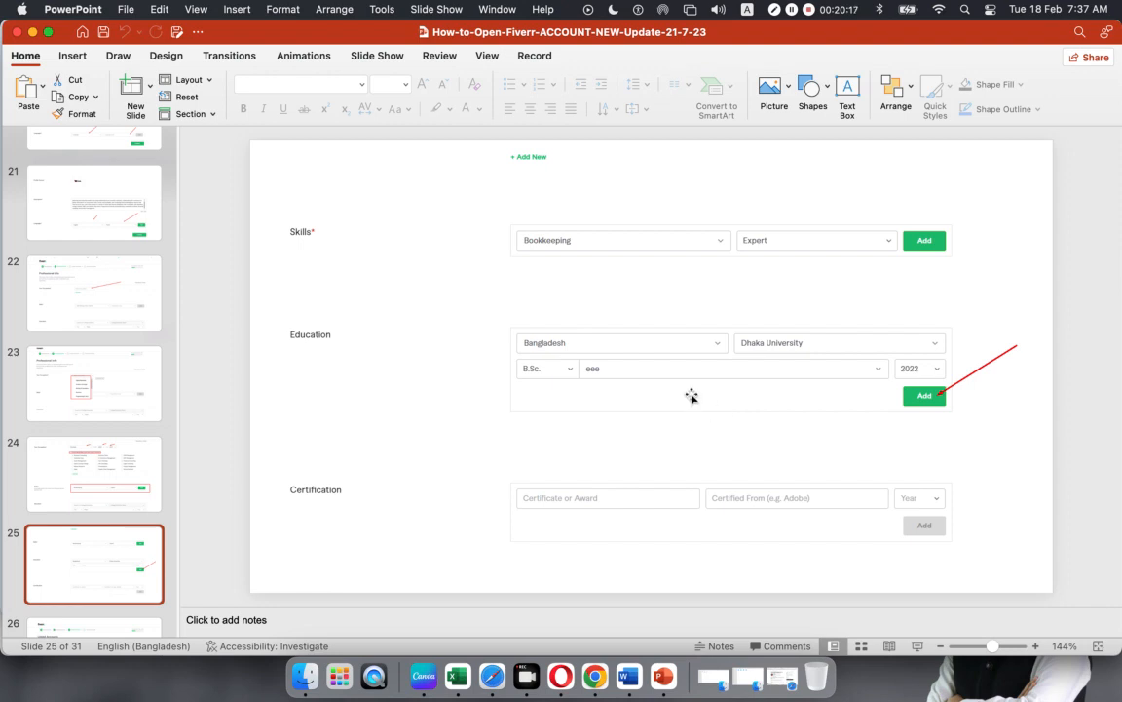
{"action": "left_click", "coordinate": [622, 484]}
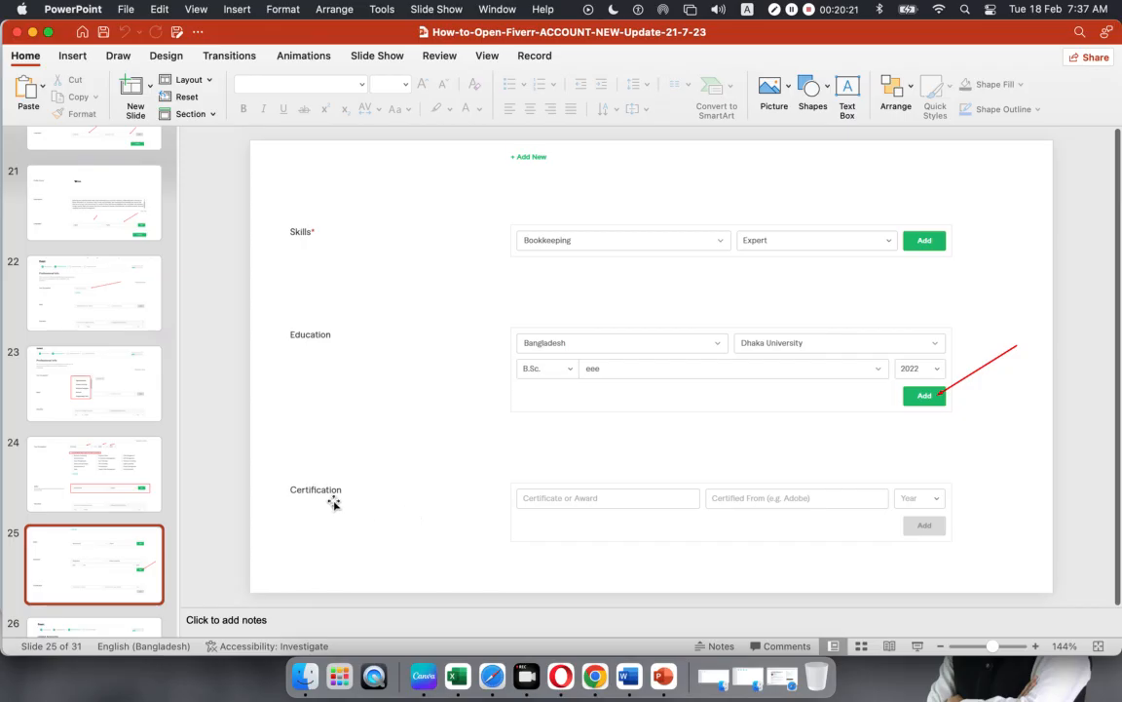
Check the Linked Accounts slide 26 briefly and return to slide 25 to examine the education and certification sections.
{"action": "scroll", "coordinate": [89, 476], "scroll_direction": "down", "scroll_amount": 3}
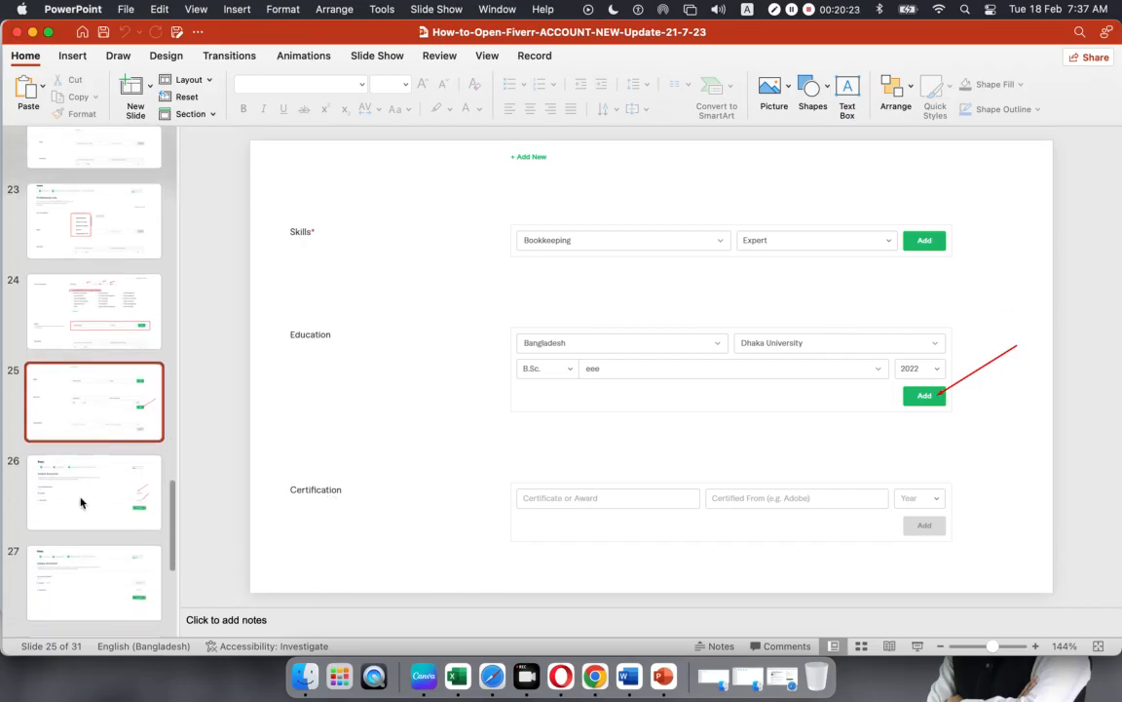
{"action": "left_click", "coordinate": [82, 501]}
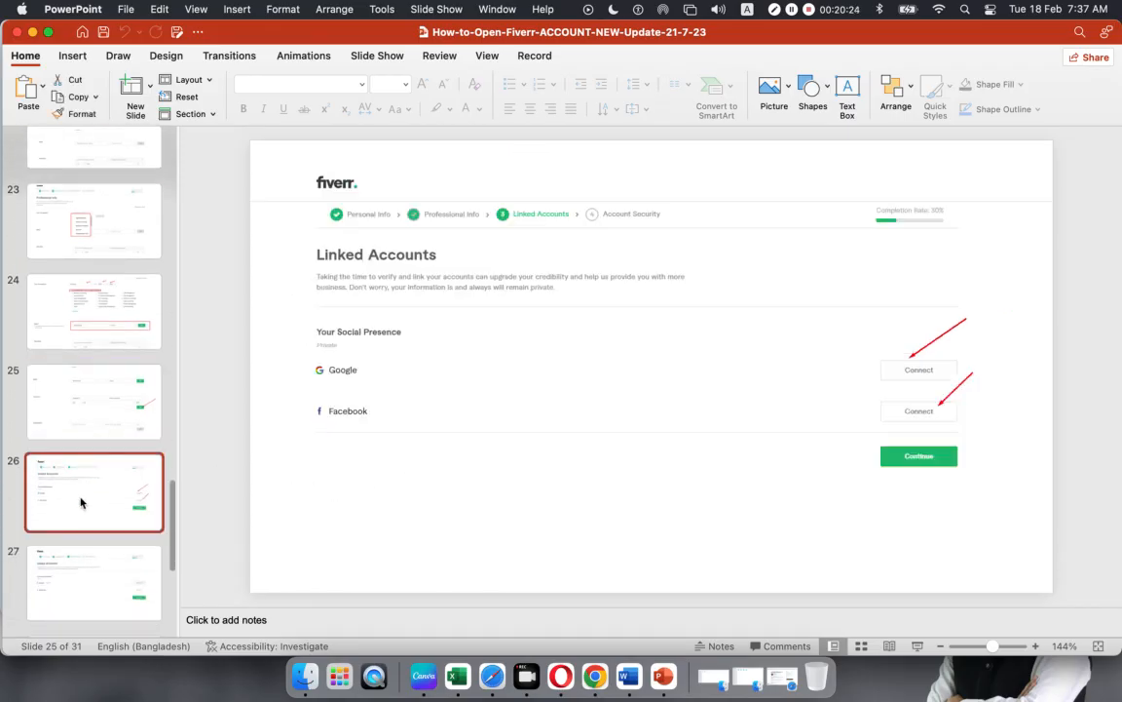
{"action": "left_click", "coordinate": [73, 406]}
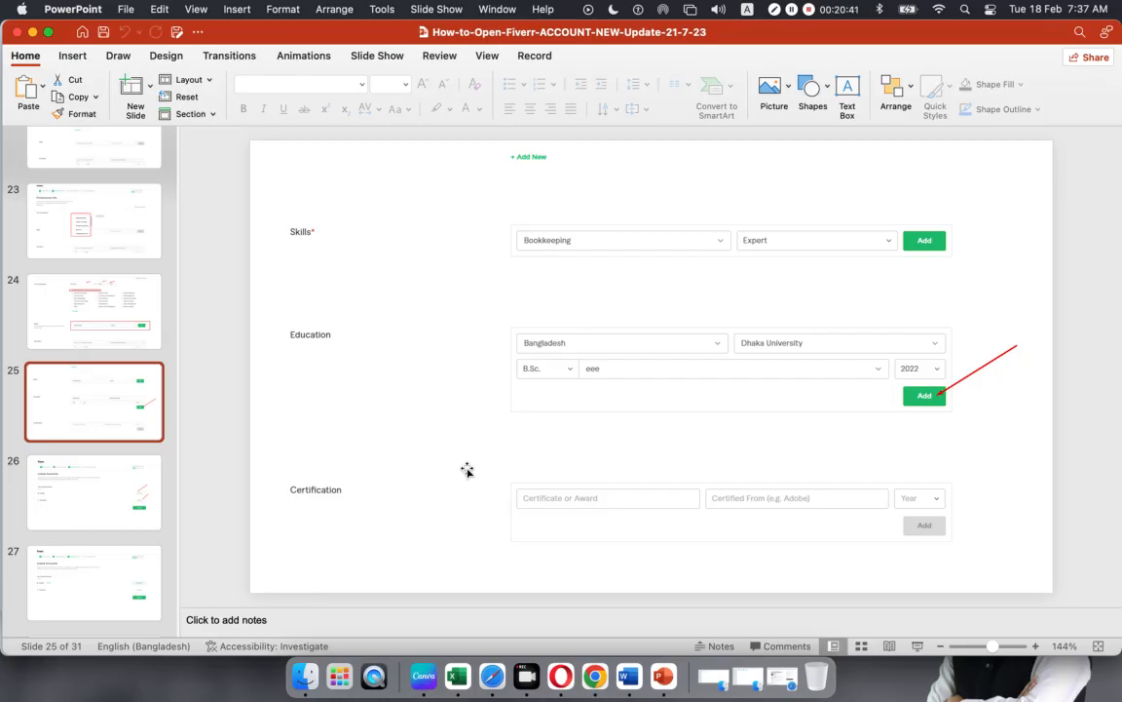
{"action": "left_click", "coordinate": [877, 550]}
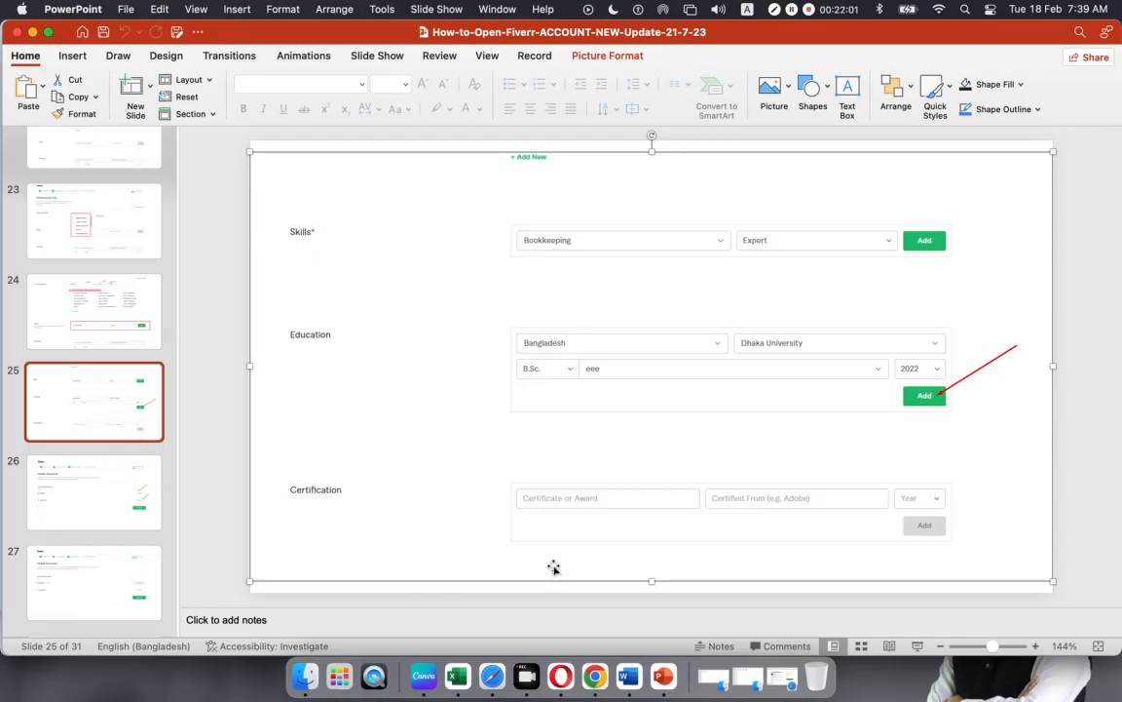
Review the Linked Accounts slides 26 and 27 on connecting Google and Facebook, checking slide 28 in between.
{"action": "left_click", "coordinate": [82, 487]}
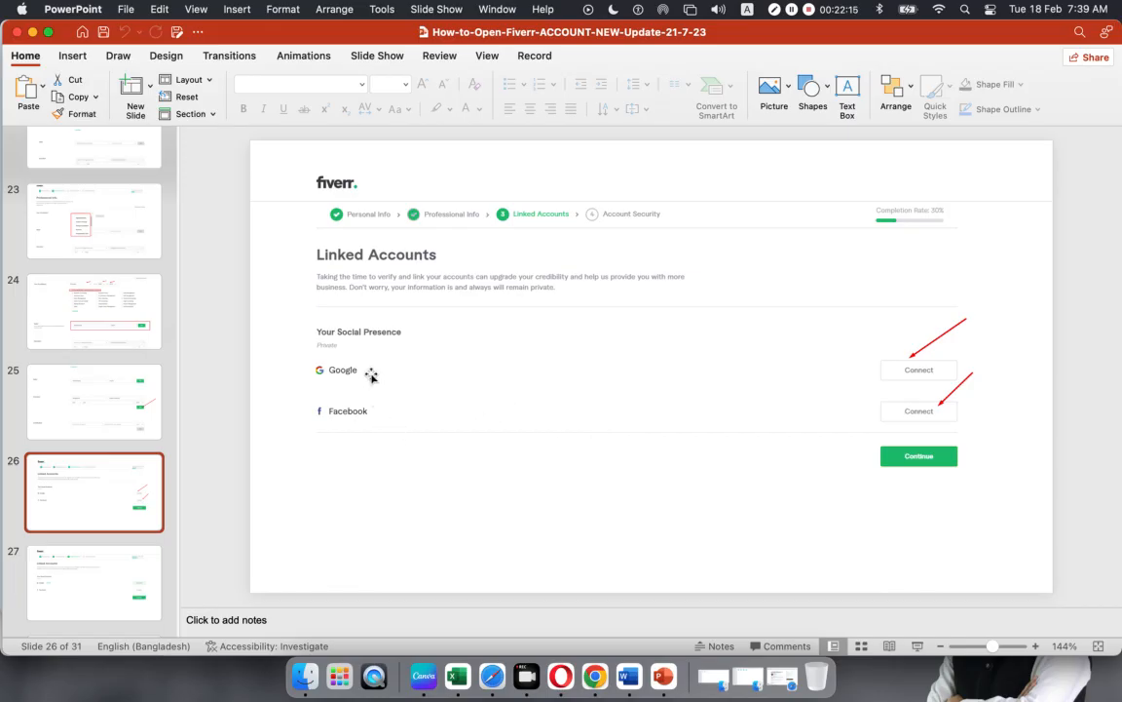
{"action": "left_click", "coordinate": [121, 587]}
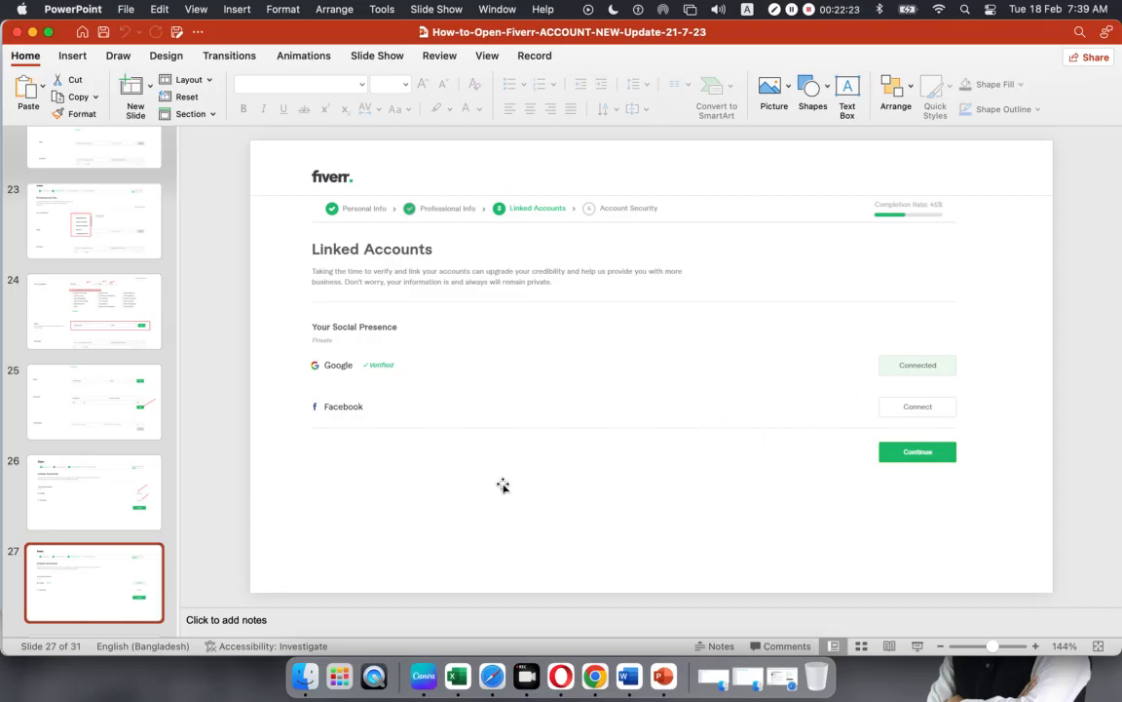
{"action": "scroll", "coordinate": [88, 467], "scroll_direction": "down", "scroll_amount": 3}
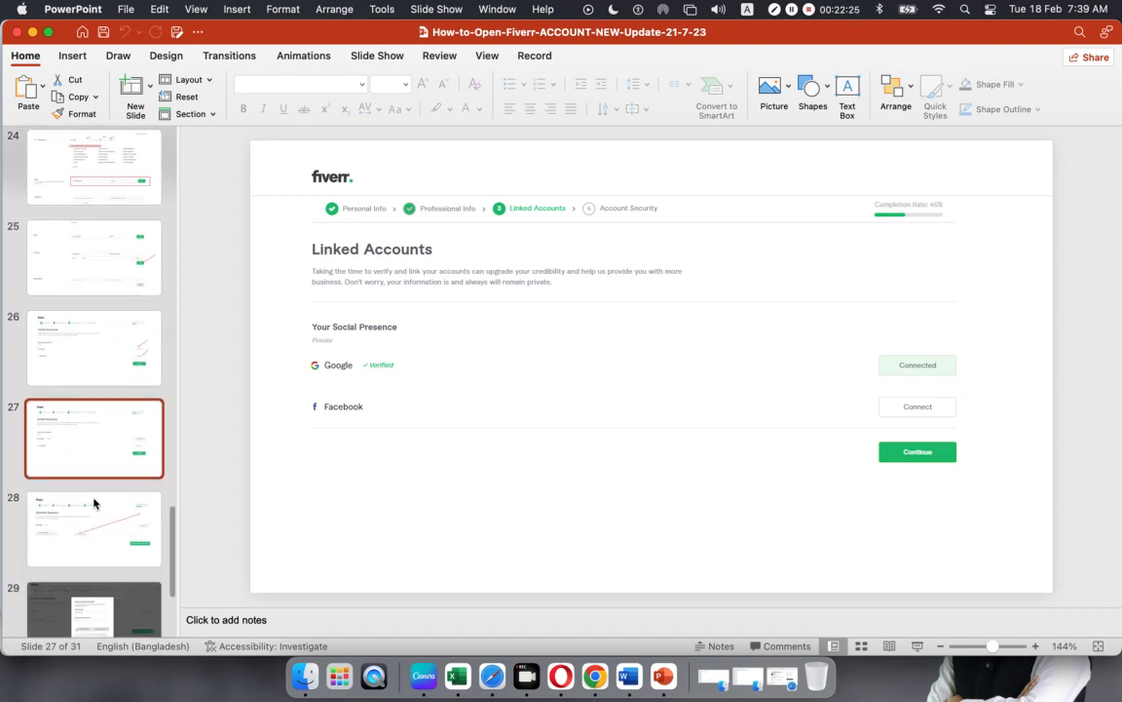
{"action": "left_click", "coordinate": [94, 555]}
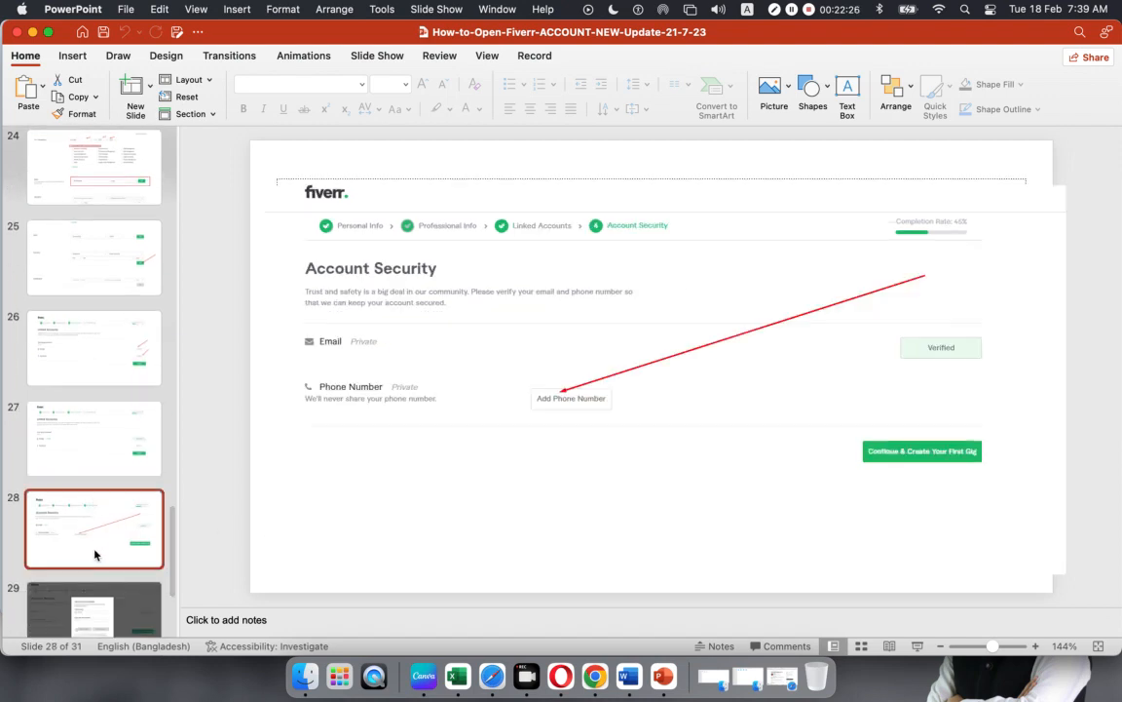
{"action": "left_click", "coordinate": [94, 462]}
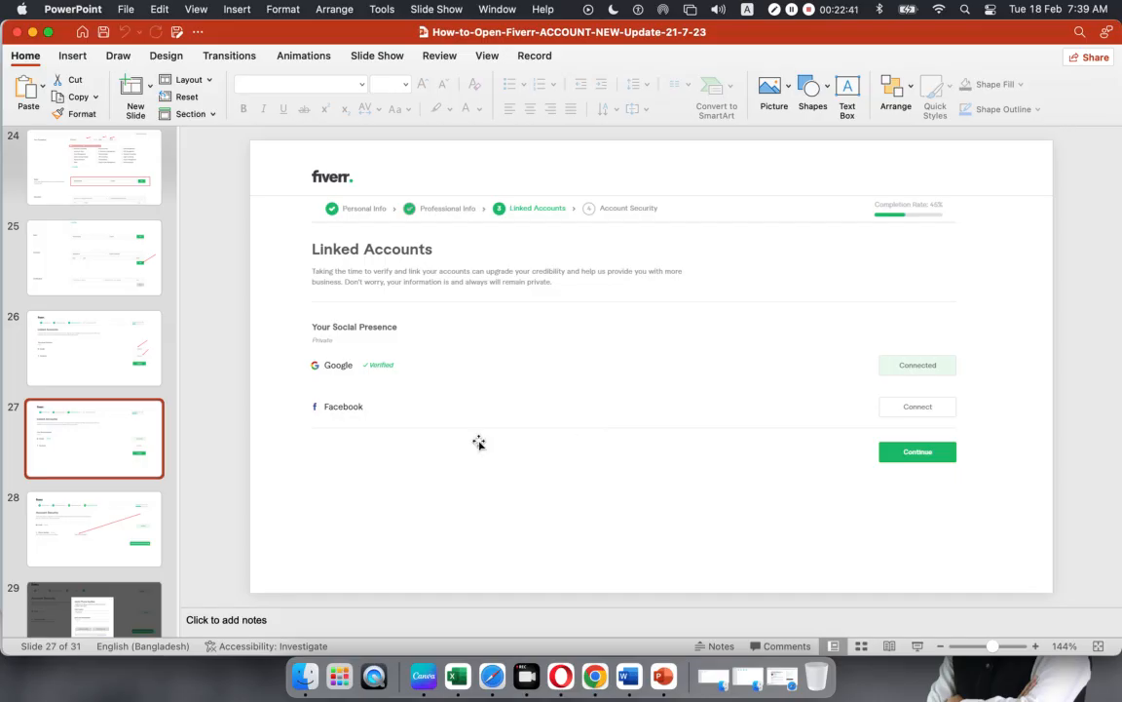
Go through the Account Security slides 28 to 31, from adding a phone number to creating the first gig.
{"action": "left_click", "coordinate": [55, 522]}
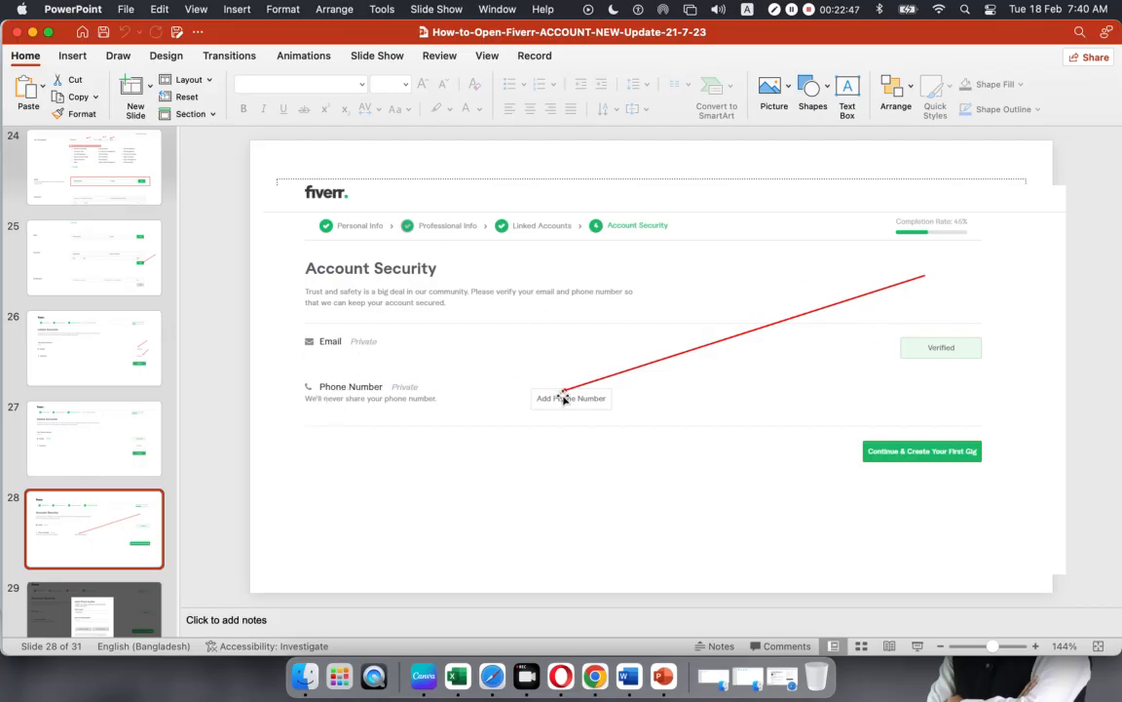
{"action": "scroll", "coordinate": [56, 501], "scroll_direction": "down", "scroll_amount": 3}
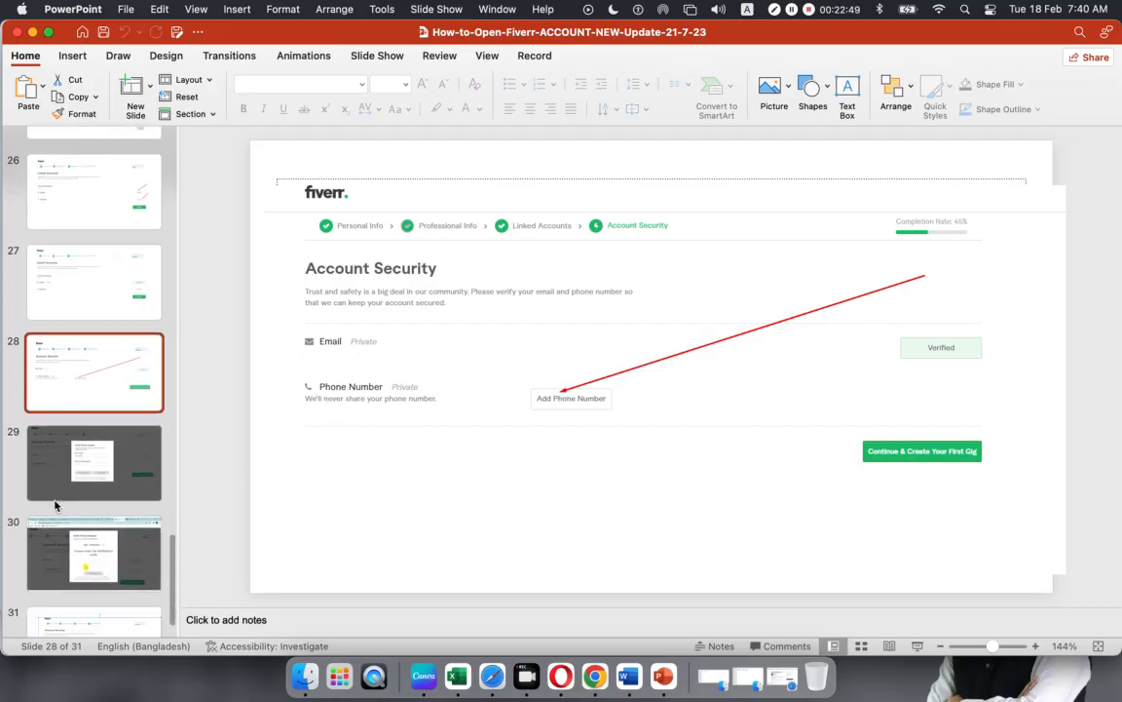
{"action": "left_click", "coordinate": [77, 469]}
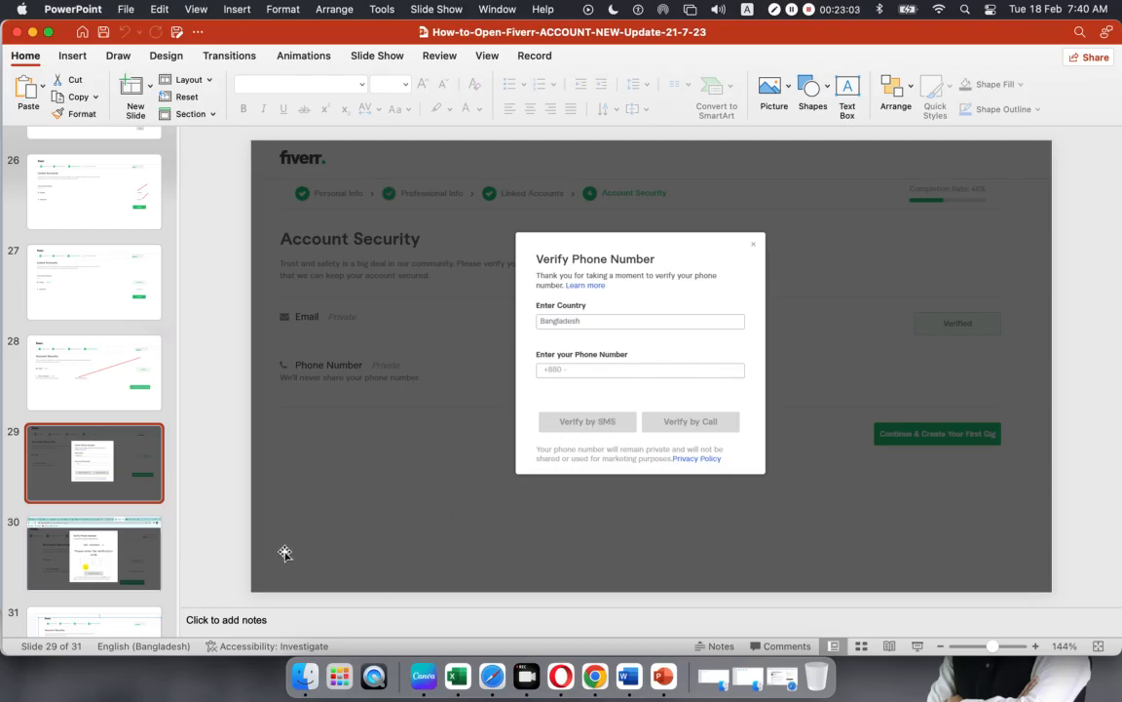
{"action": "left_click", "coordinate": [123, 548]}
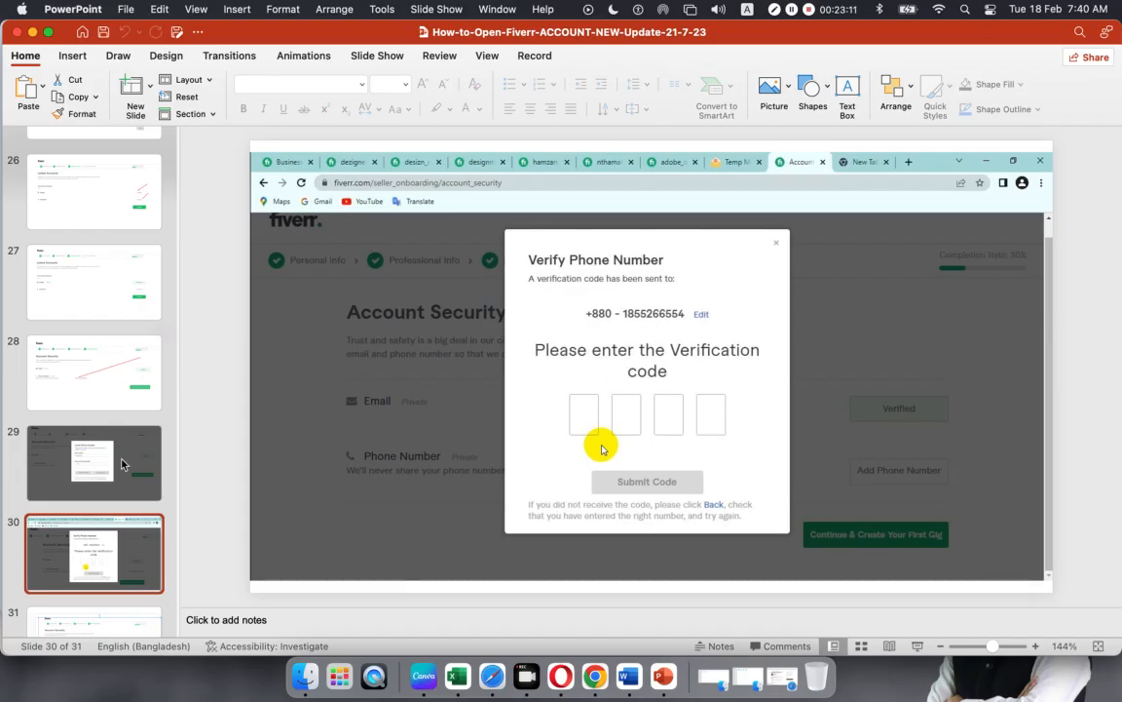
{"action": "scroll", "coordinate": [123, 463], "scroll_direction": "down", "scroll_amount": 3}
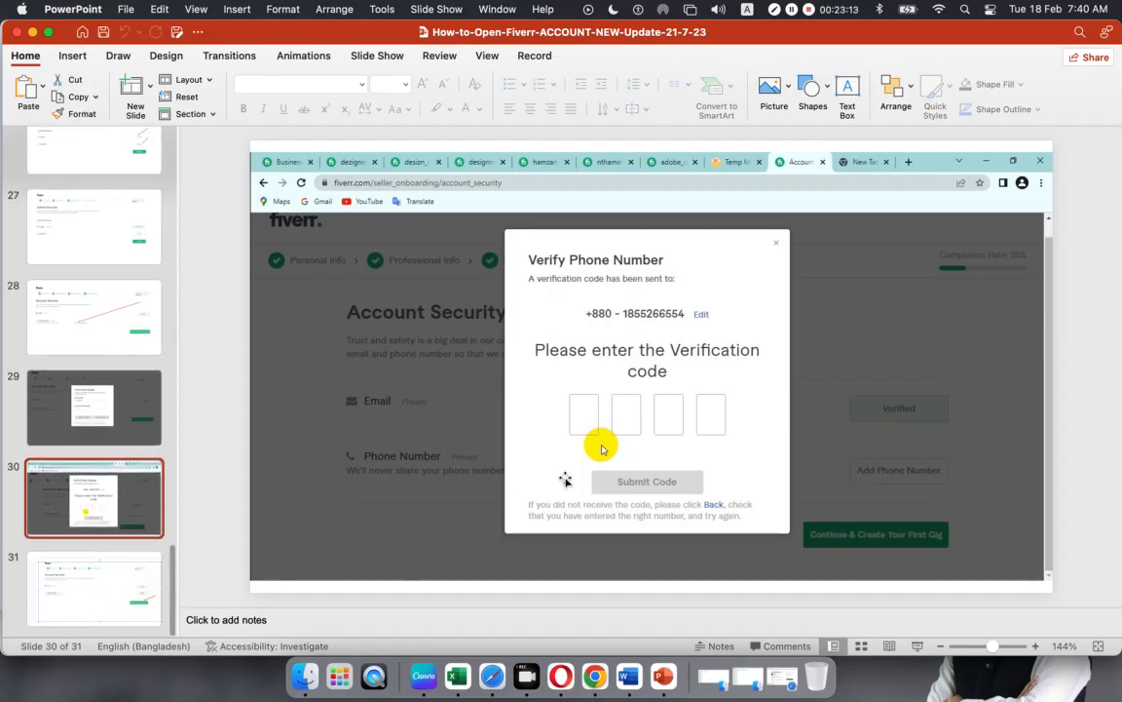
{"action": "left_click", "coordinate": [107, 590]}
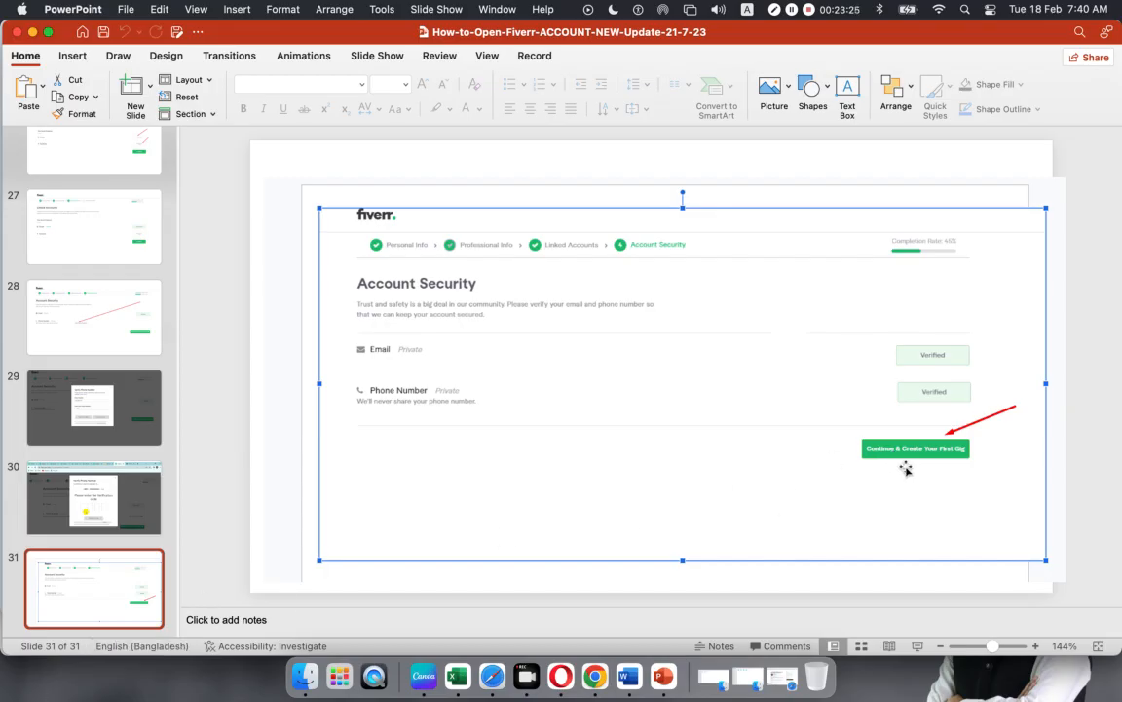
Look back through the whole slide deck and open slide 20 on profile picture, description and languages.
{"action": "scroll", "coordinate": [95, 255], "scroll_direction": "up", "scroll_amount": 10}
{"action": "scroll", "coordinate": [96, 255], "scroll_direction": "up", "scroll_amount": 15}
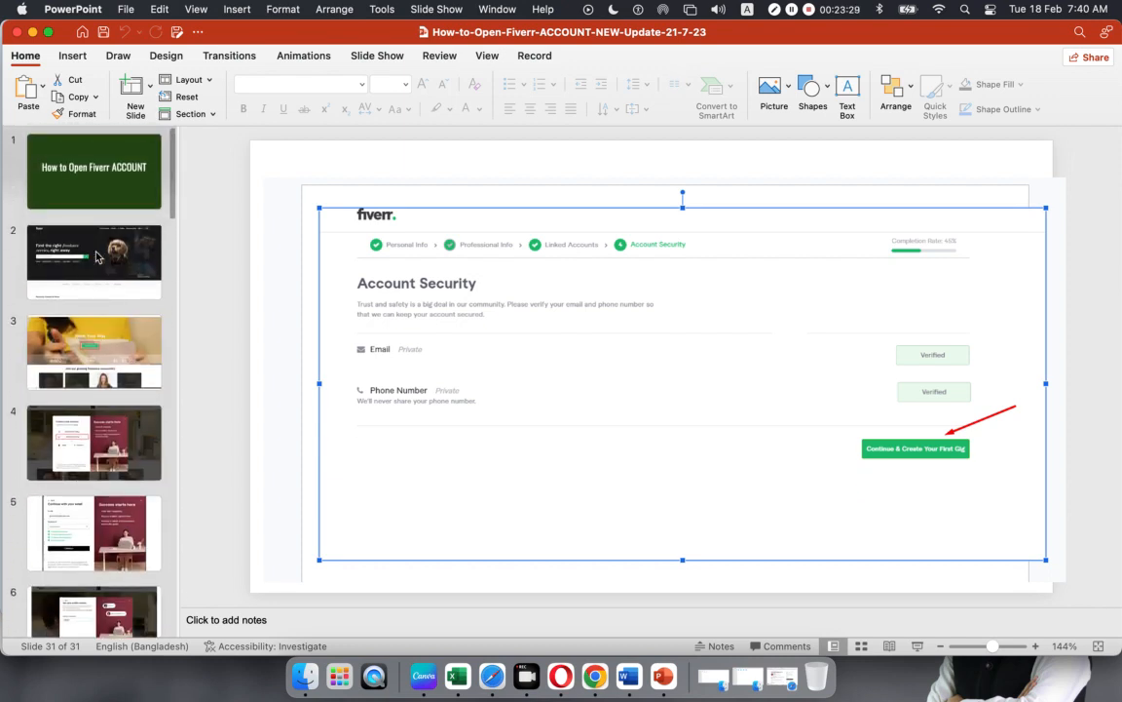
{"action": "scroll", "coordinate": [96, 256], "scroll_direction": "down", "scroll_amount": 20}
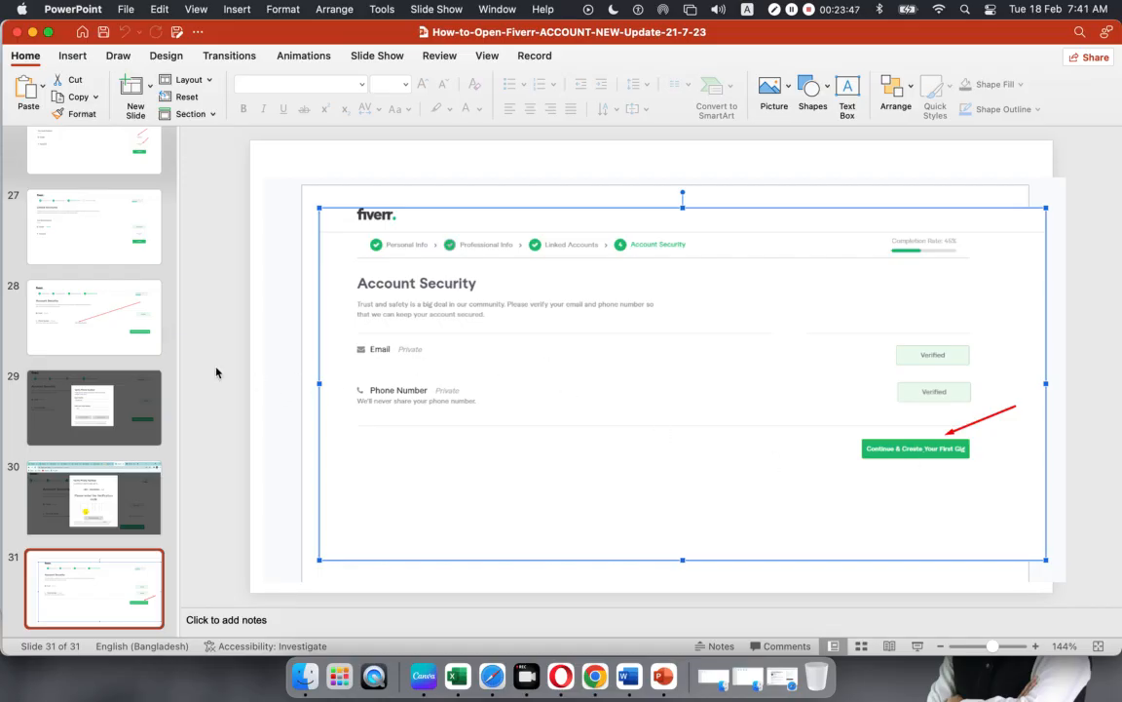
{"action": "scroll", "coordinate": [146, 336], "scroll_direction": "up", "scroll_amount": 3}
{"action": "scroll", "coordinate": [148, 339], "scroll_direction": "up", "scroll_amount": 5}
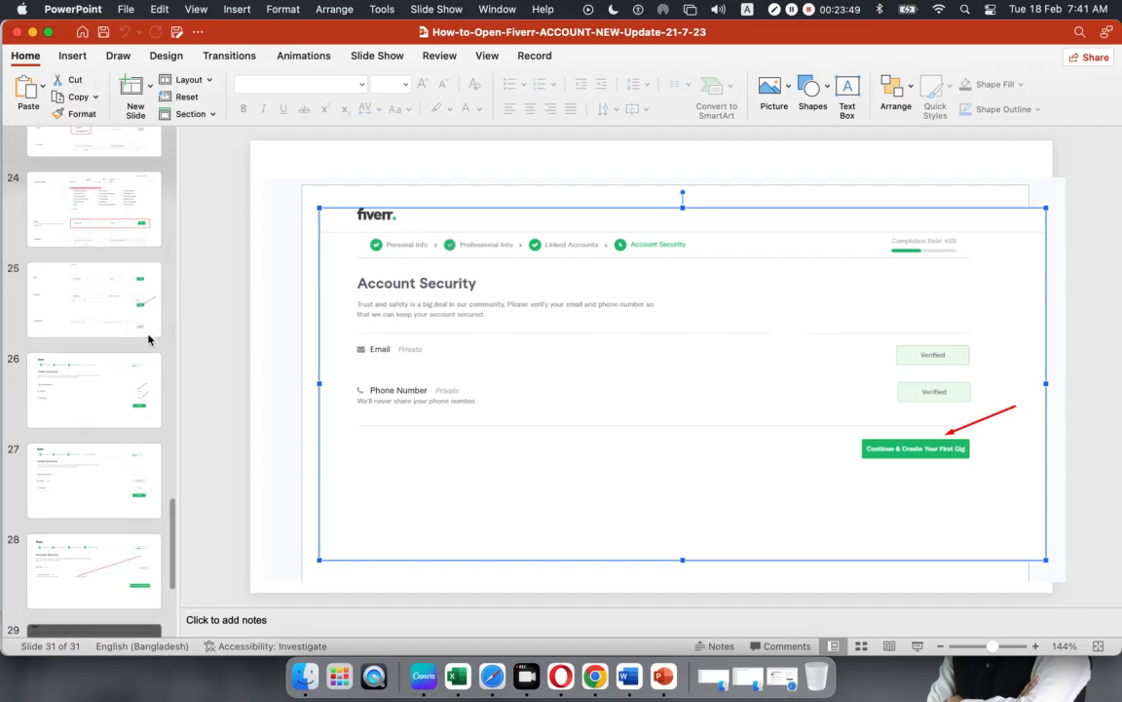
{"action": "scroll", "coordinate": [151, 339], "scroll_direction": "up", "scroll_amount": 3}
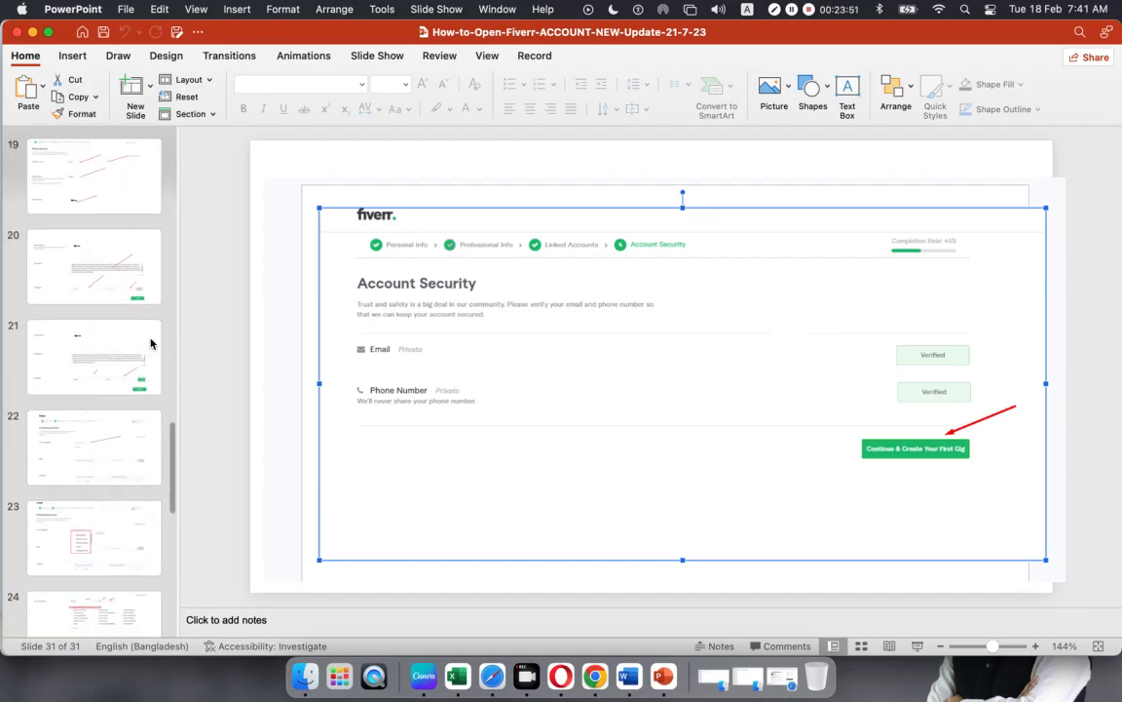
{"action": "left_click", "coordinate": [82, 259]}
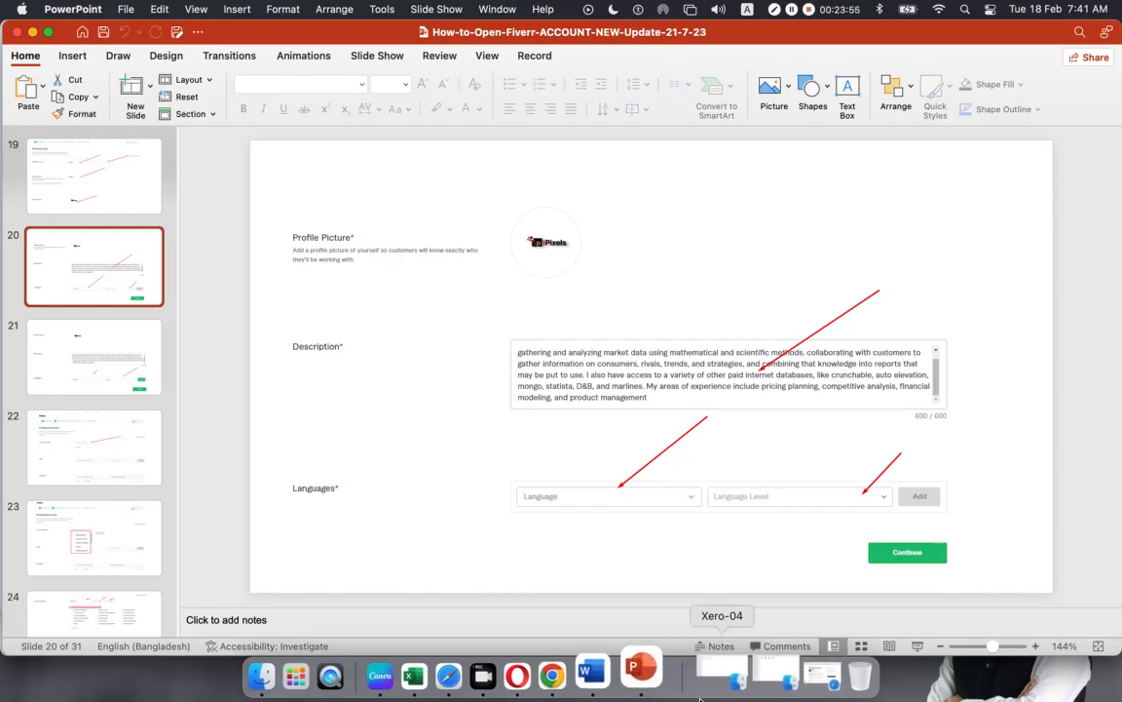
Switch to Safari and examine the seller introduction on the Fiverr gig for Amazon and ecommerce accounting.
{"action": "left_click", "coordinate": [492, 665]}
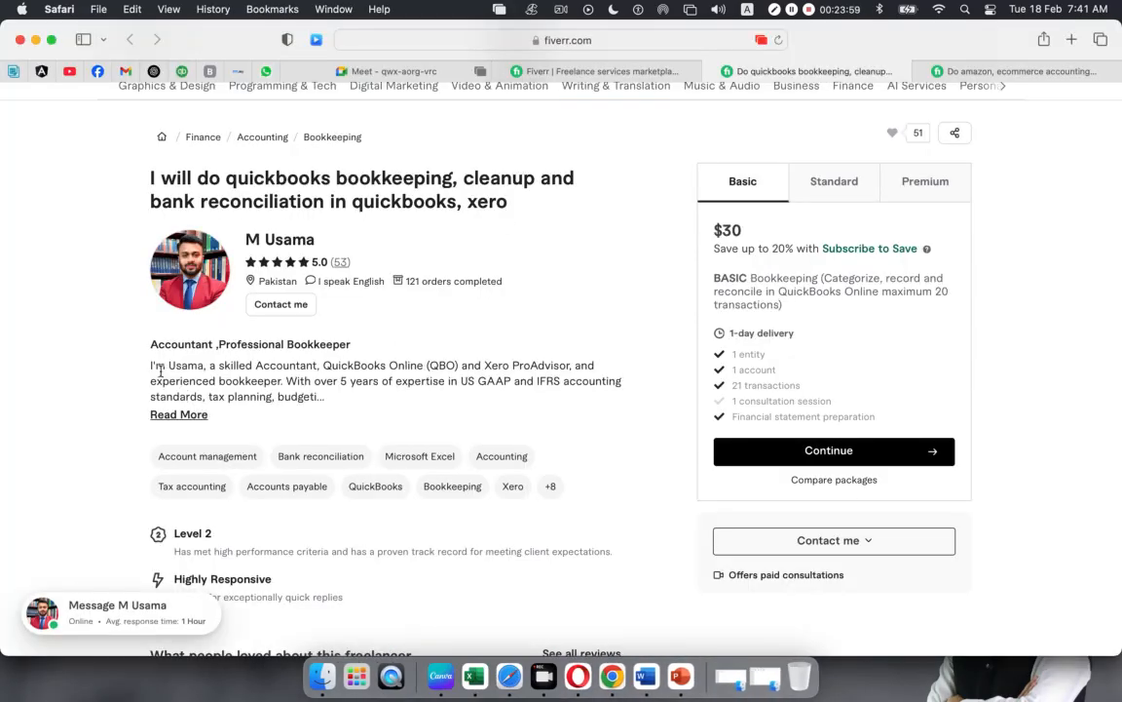
{"action": "left_click", "coordinate": [994, 70]}
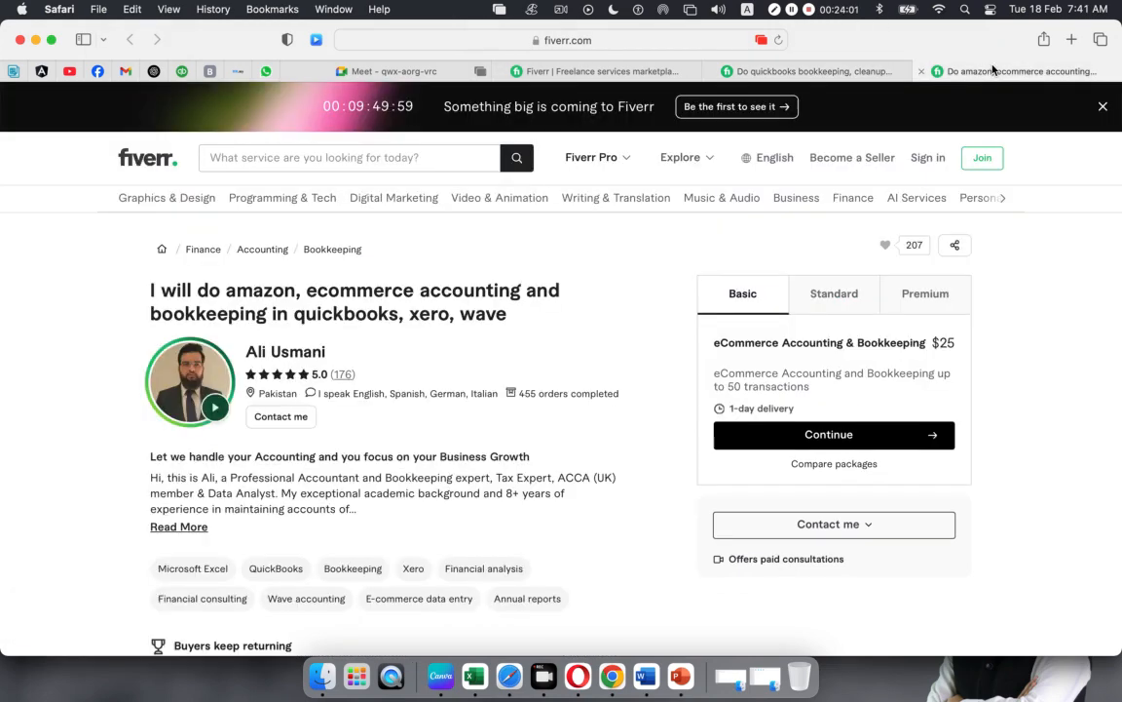
{"action": "scroll", "coordinate": [382, 507], "scroll_direction": "down", "scroll_amount": 2}
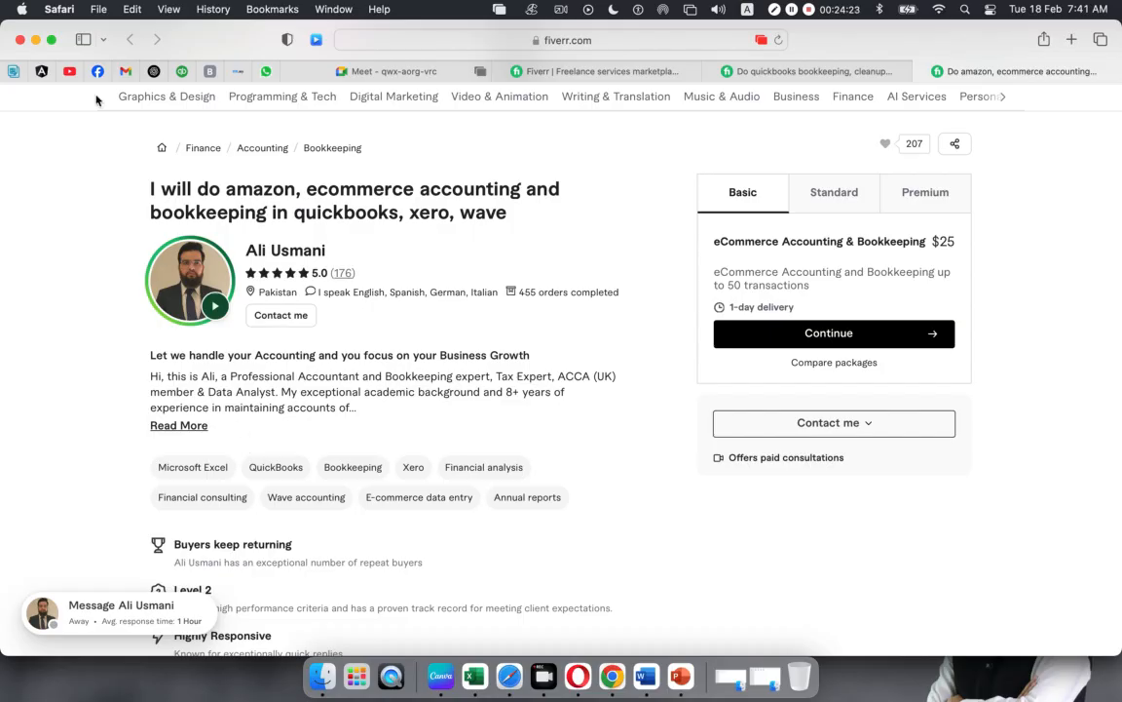
Minimise the windows covering Finder and open the Fiverr Class Doc folder inside Fiverr Class.
{"action": "left_click", "coordinate": [35, 39]}
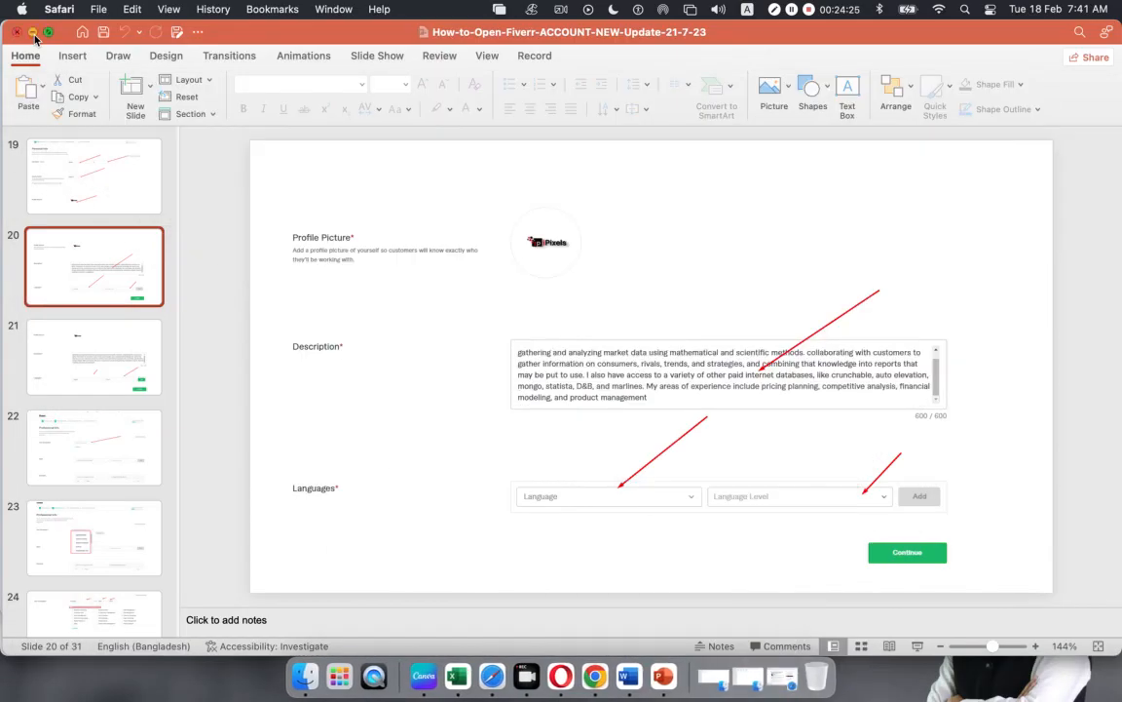
{"action": "left_click", "coordinate": [32, 33]}
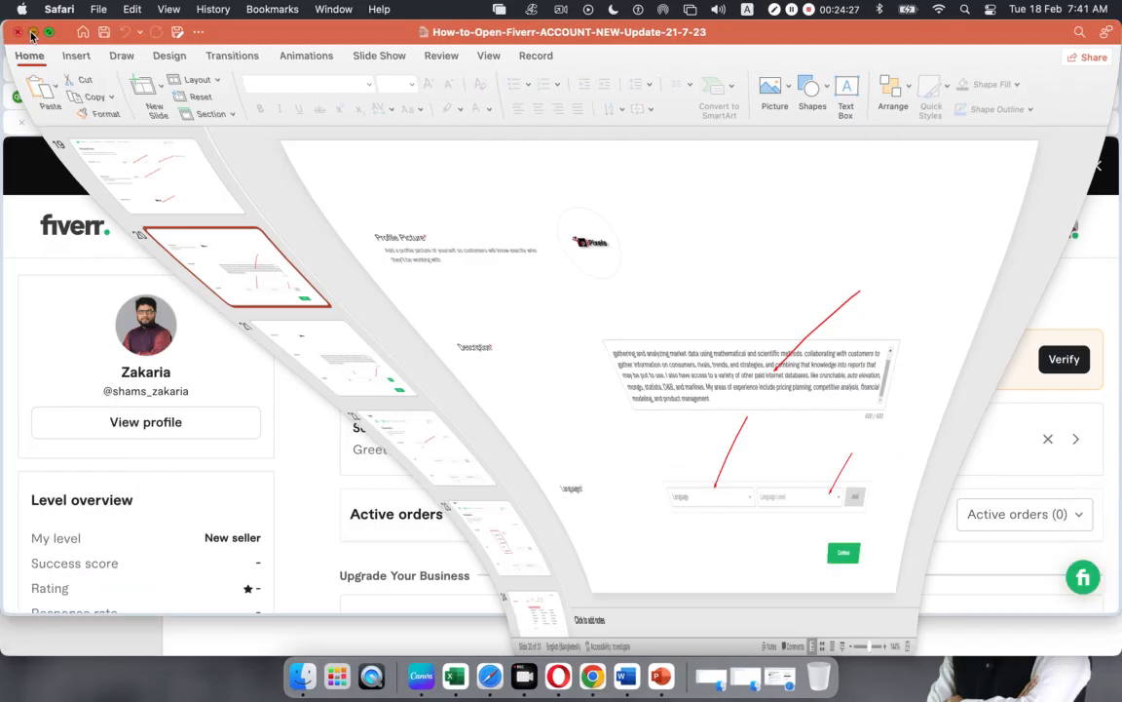
{"action": "left_click", "coordinate": [28, 36]}
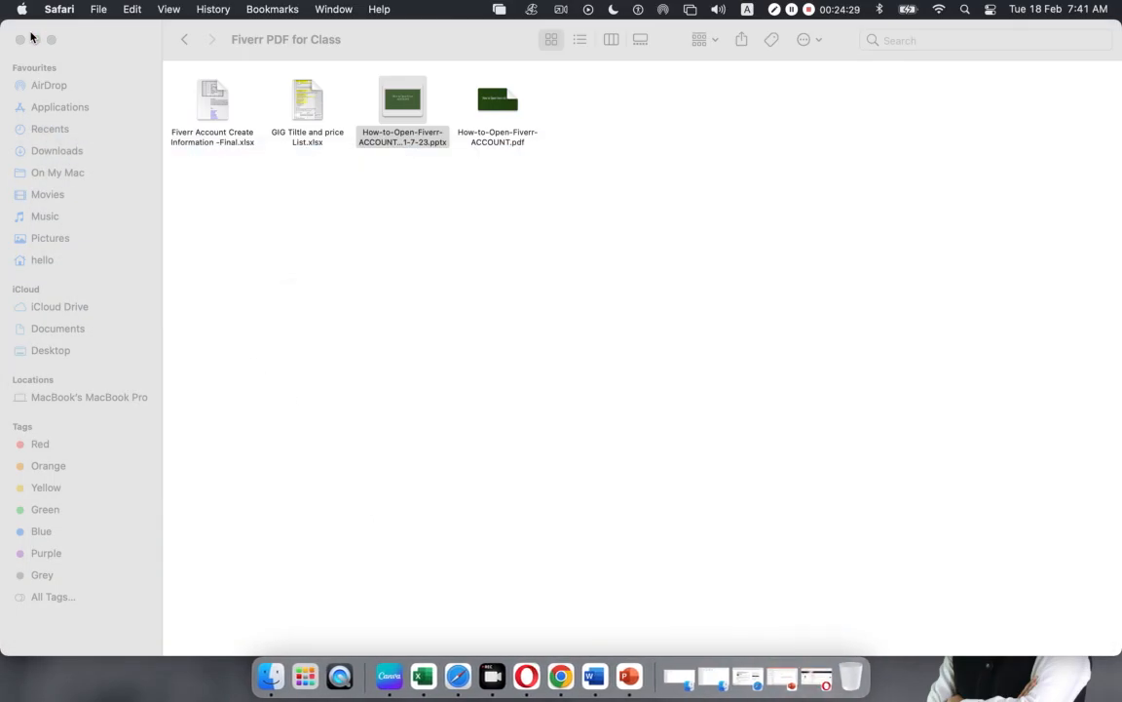
{"action": "left_click", "coordinate": [185, 40]}
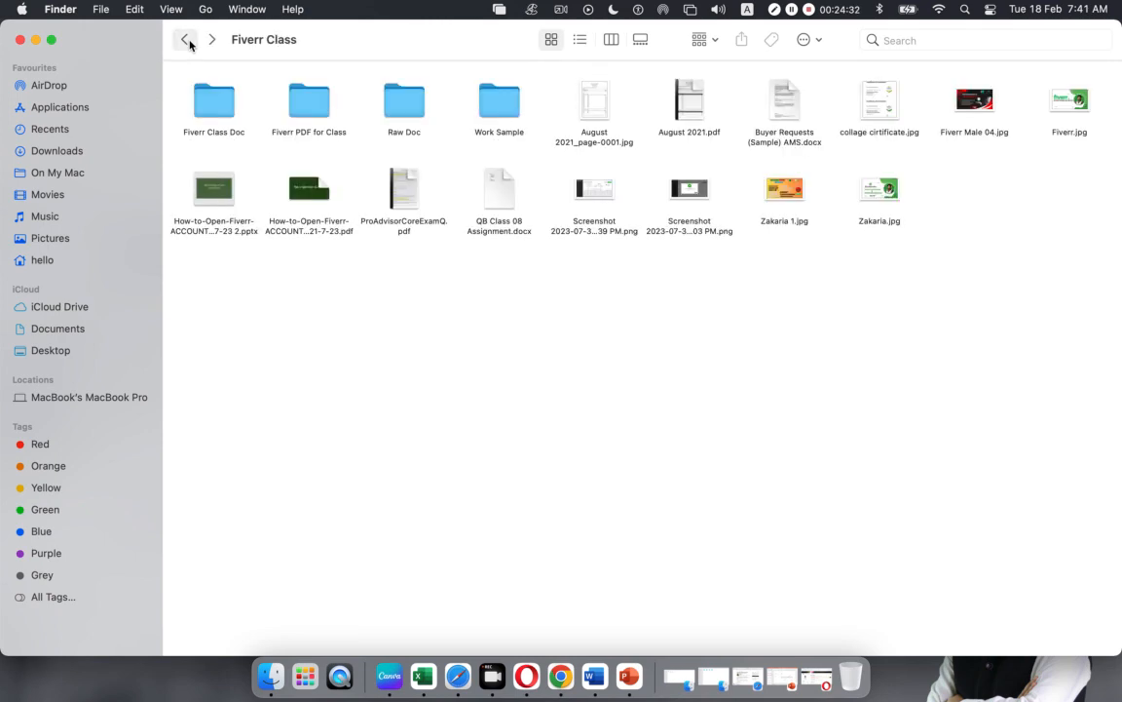
{"action": "double_click", "coordinate": [219, 102]}
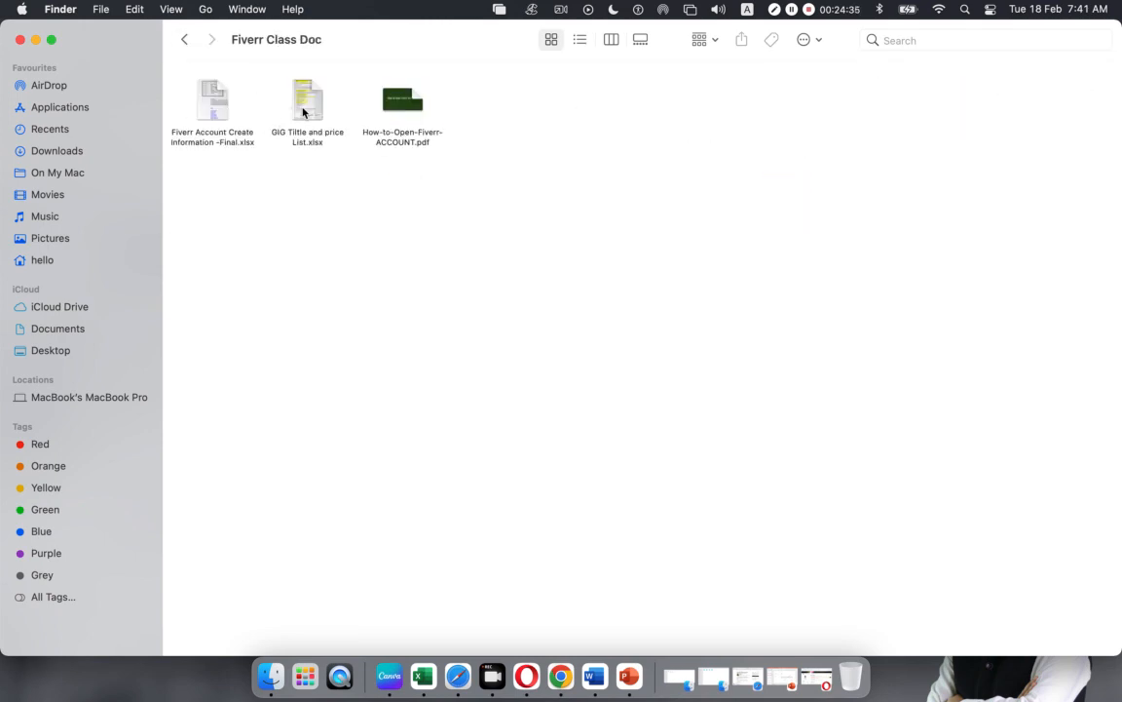
Open the Fiverr Account Create Information -Final workbook and bring it up in Excel on Sheet1.
{"action": "left_click", "coordinate": [211, 108]}
{"action": "double_click", "coordinate": [211, 108]}
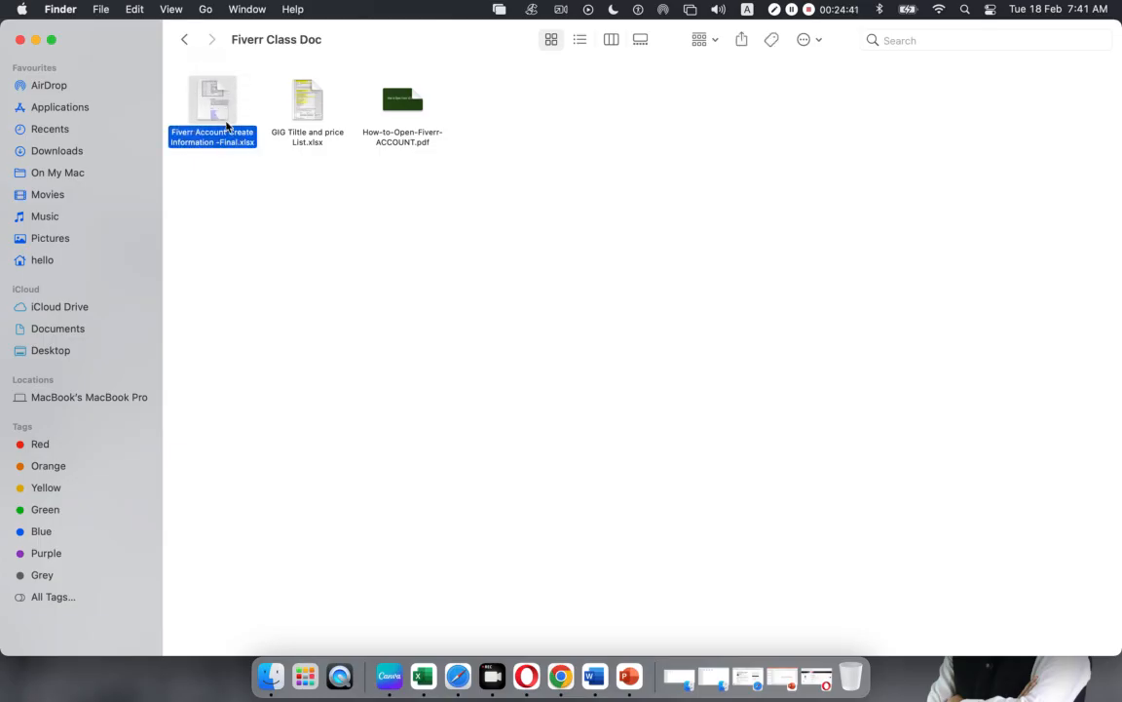
{"action": "left_click", "coordinate": [262, 232]}
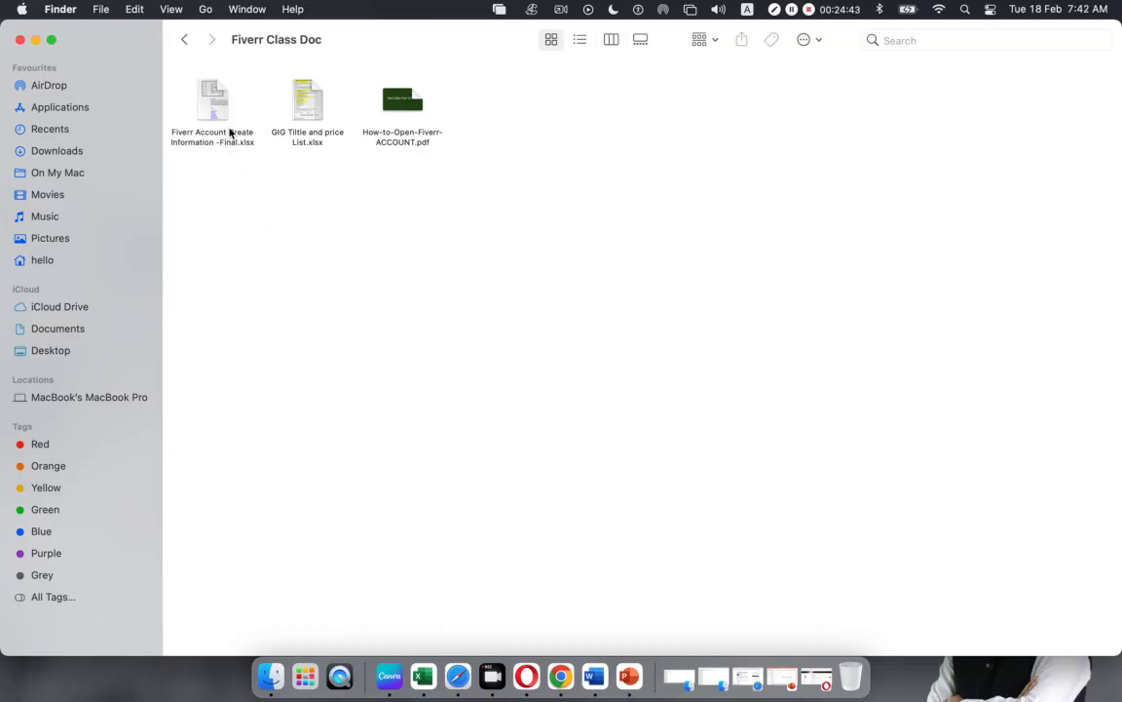
{"action": "left_click", "coordinate": [208, 108]}
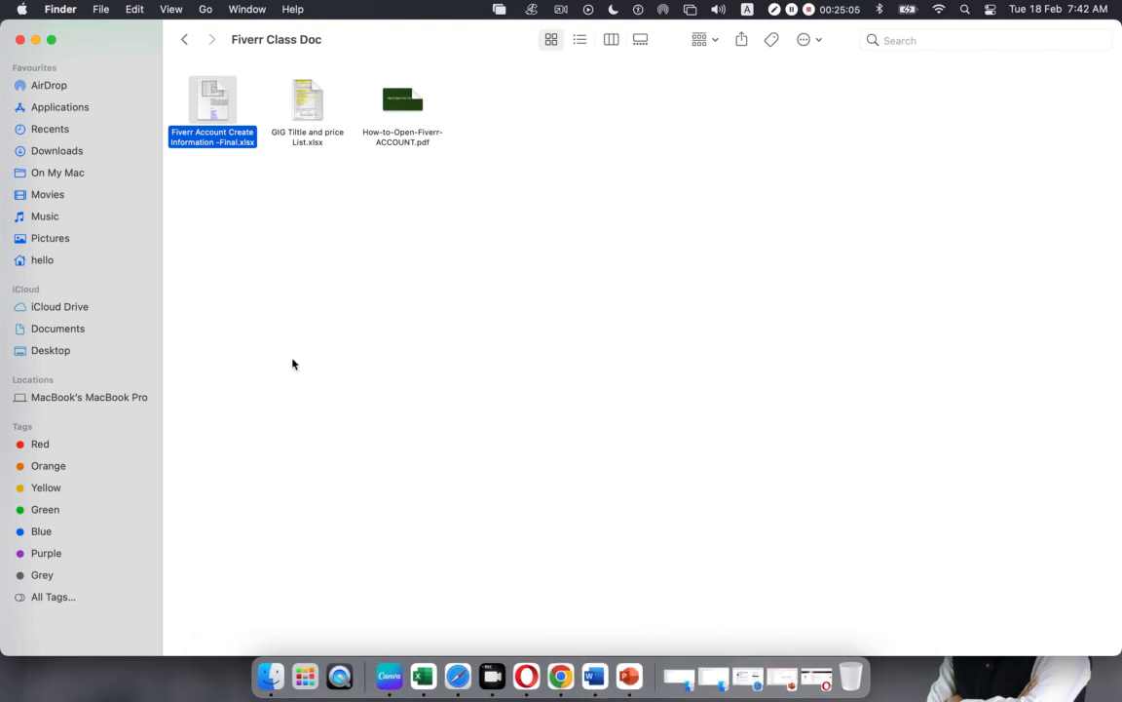
{"action": "left_click", "coordinate": [423, 668]}
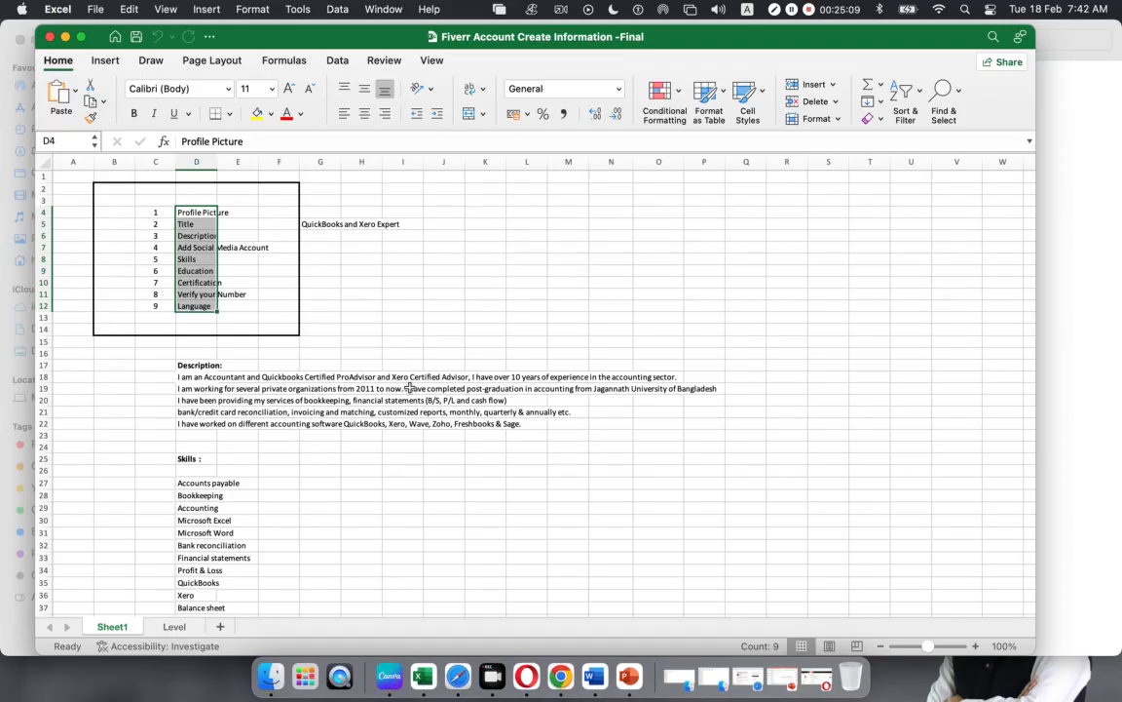
{"action": "scroll", "coordinate": [408, 388], "scroll_direction": "down", "scroll_amount": 3}
{"action": "scroll", "coordinate": [409, 388], "scroll_direction": "up", "scroll_amount": 3}
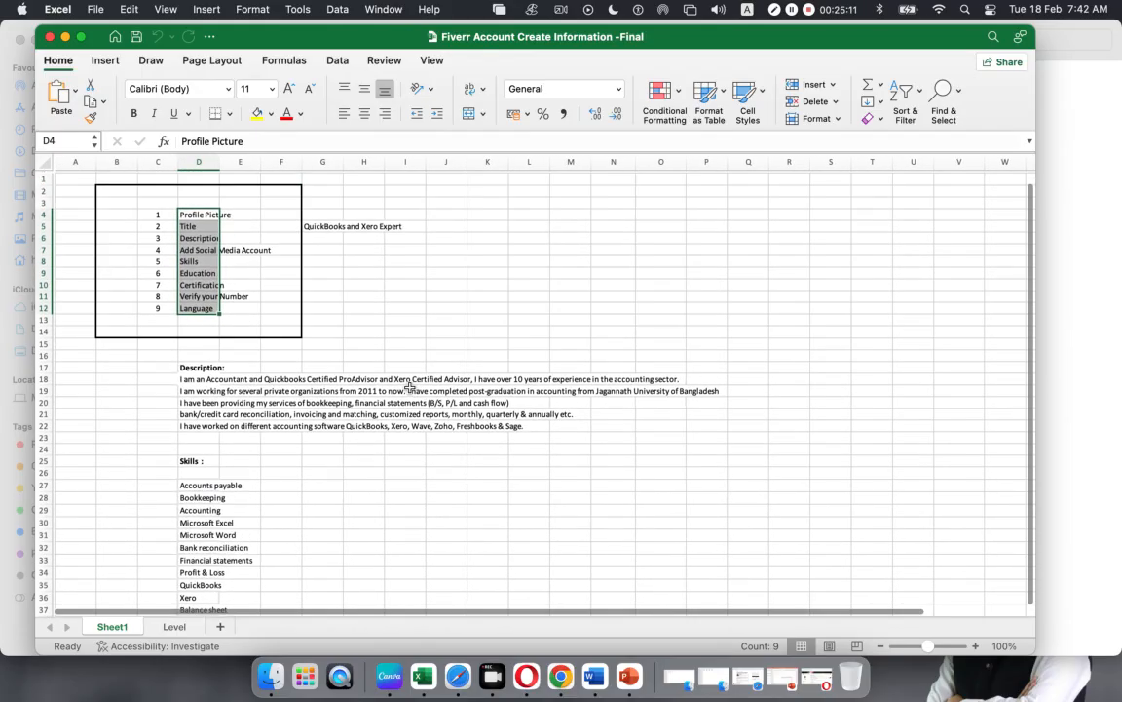
{"action": "left_click", "coordinate": [392, 338]}
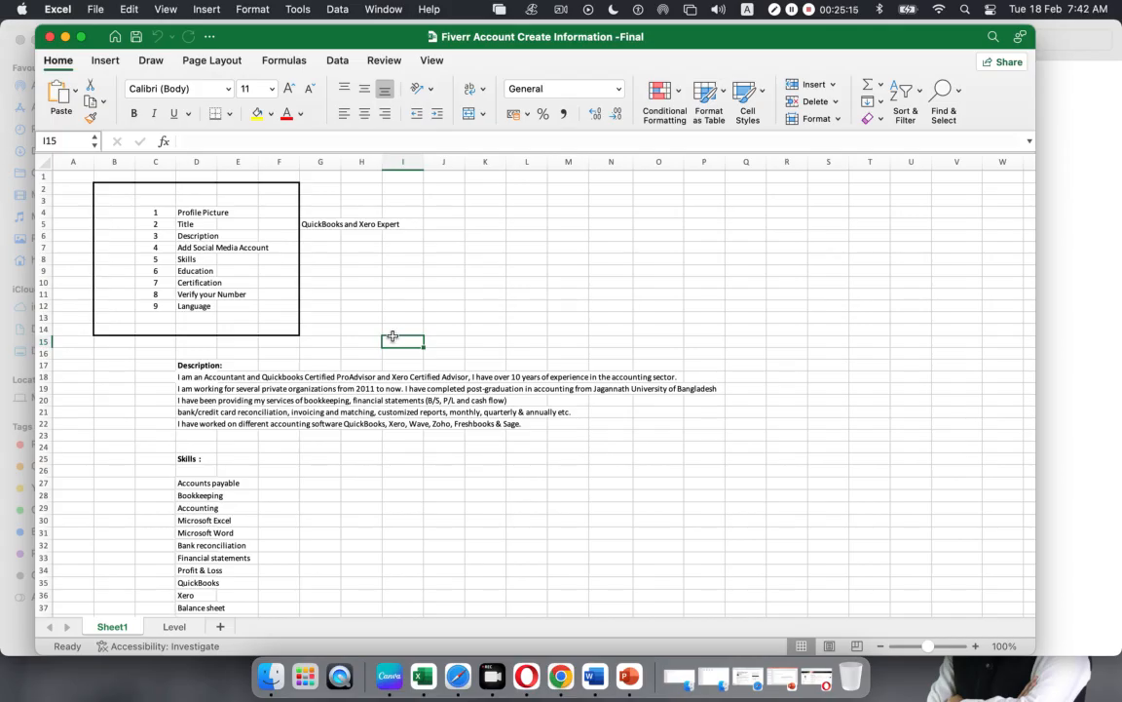
Examine the numbered profile checklist in D4:D12, from Profile Picture to Language.
{"action": "left_click", "coordinate": [200, 213]}
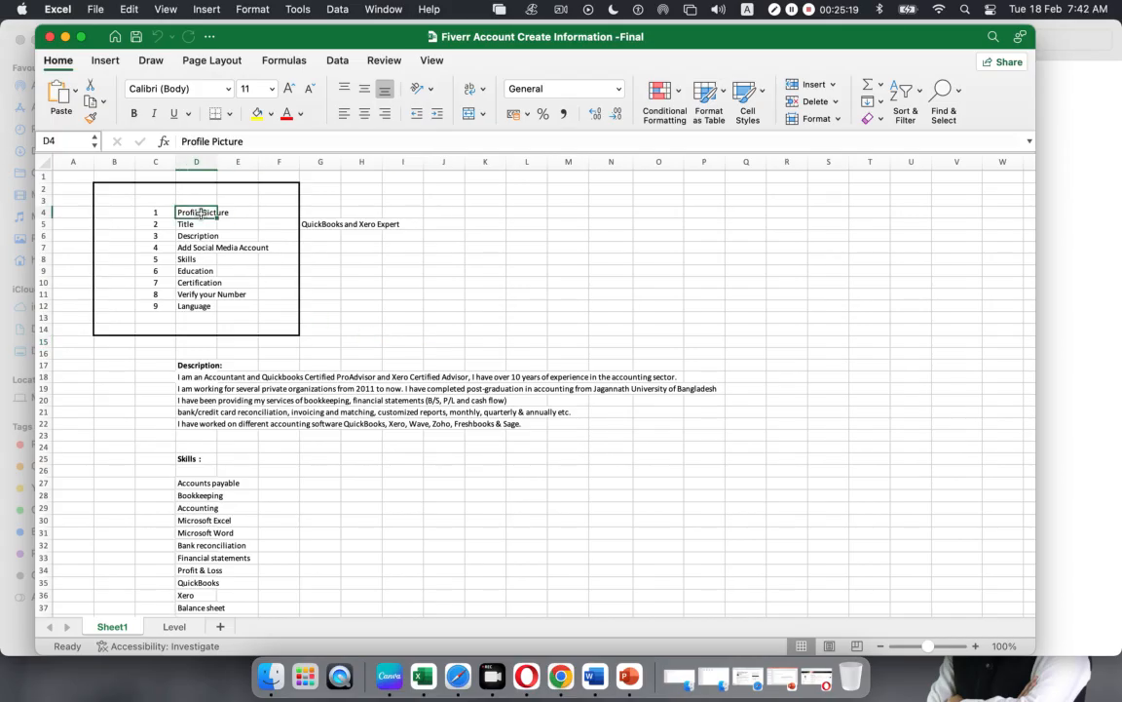
{"action": "left_click", "coordinate": [188, 227]}
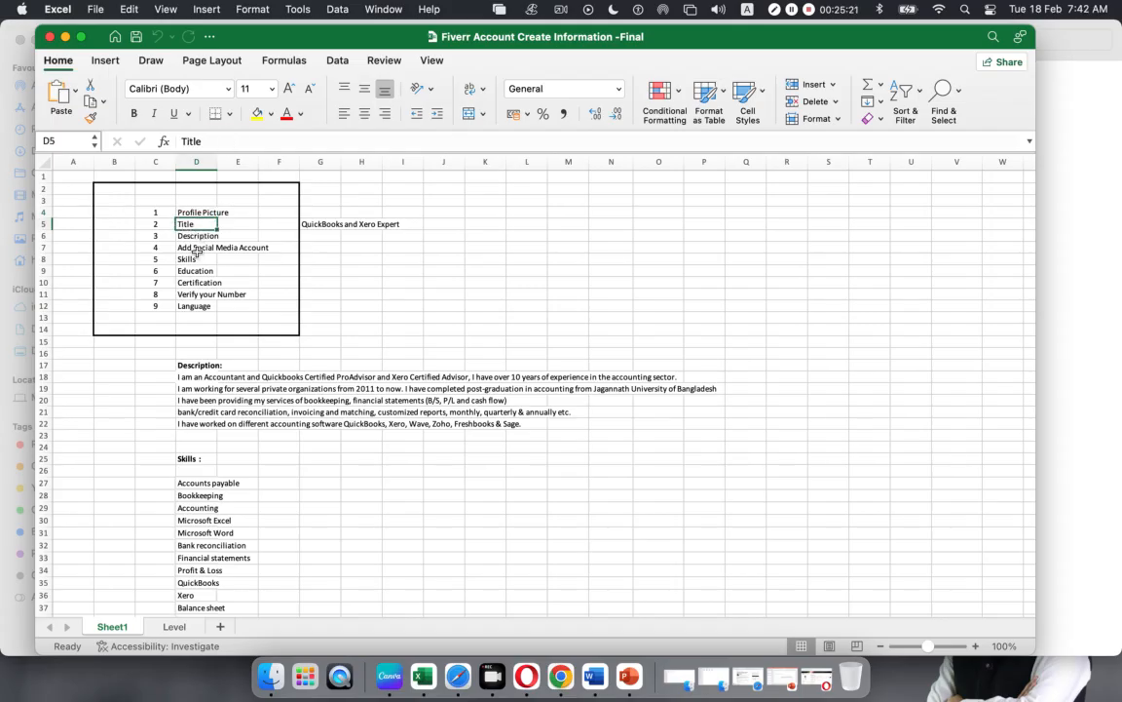
{"action": "key", "text": "Down"}
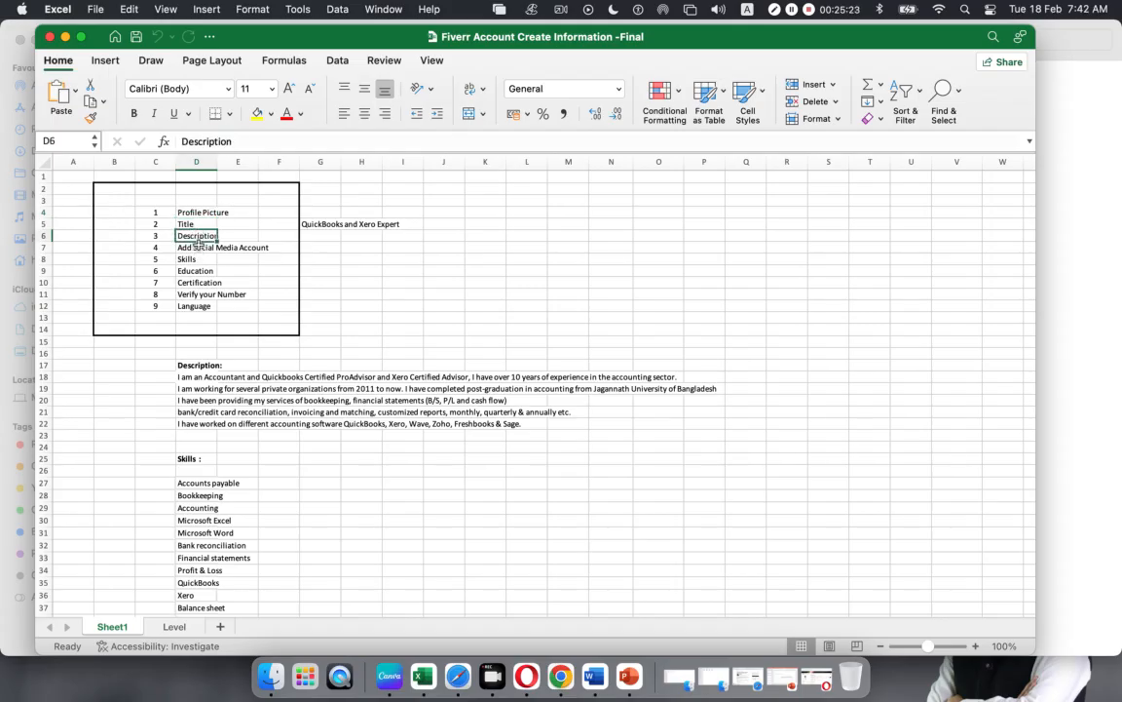
{"action": "key", "text": "Down"}
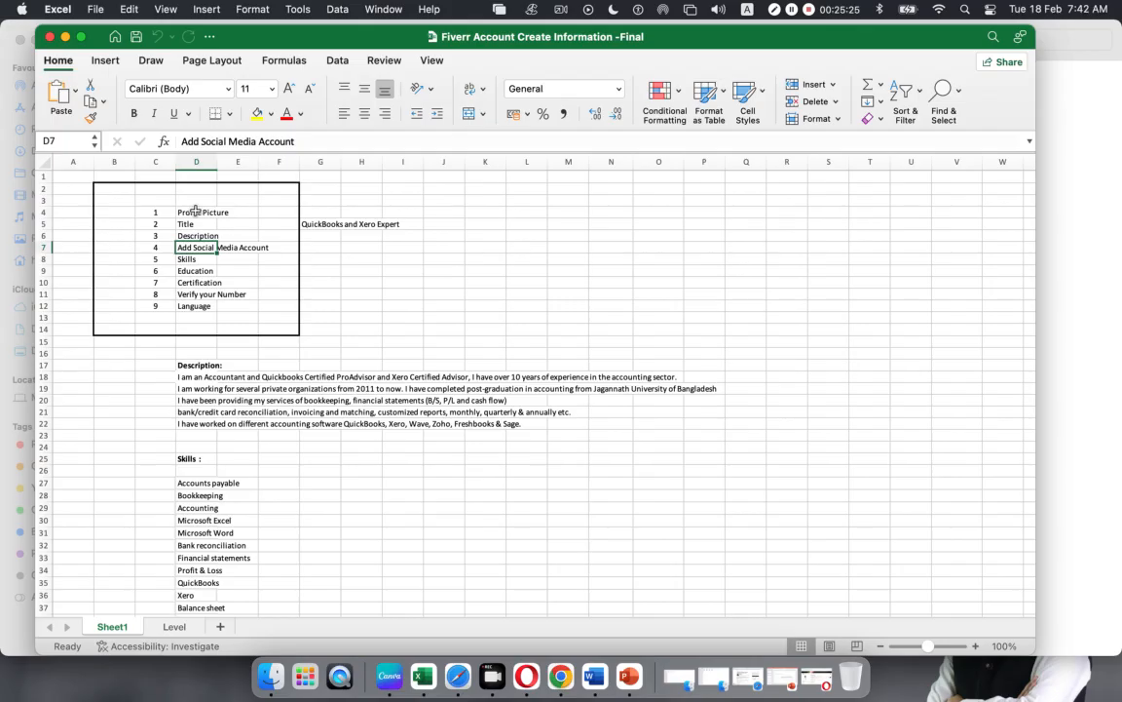
{"action": "left_click", "coordinate": [195, 210]}
{"action": "left_click_drag", "start_coordinate": [195, 210], "coordinate": [207, 302]}
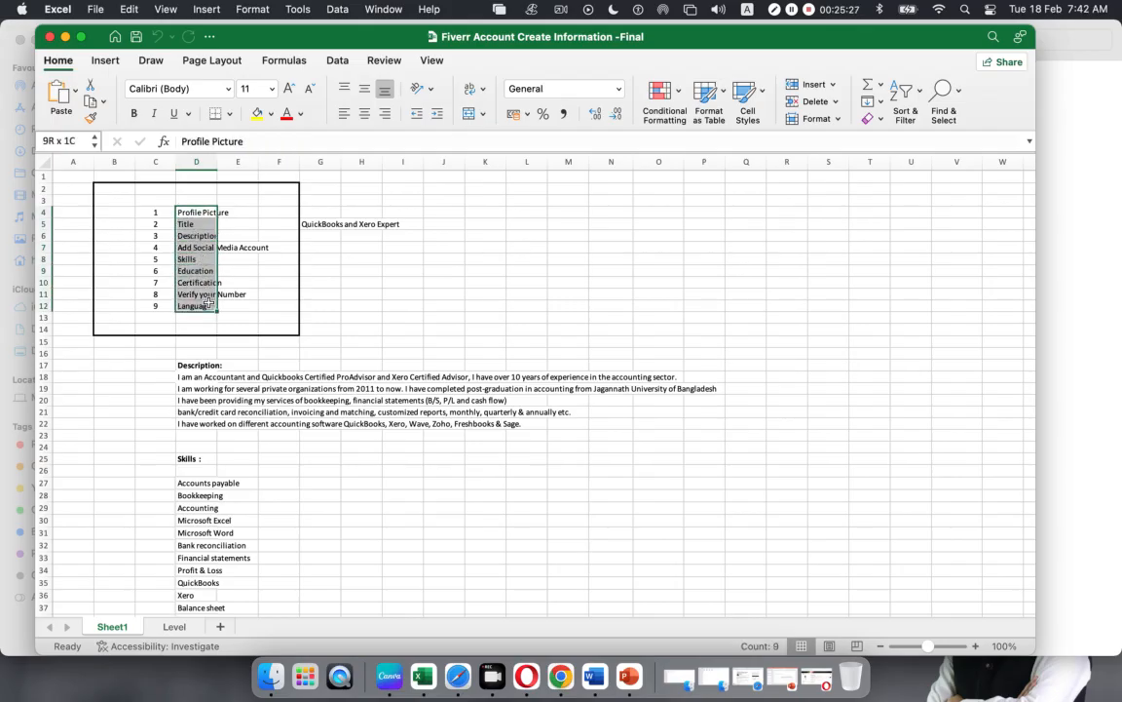
{"action": "left_click", "coordinate": [337, 283]}
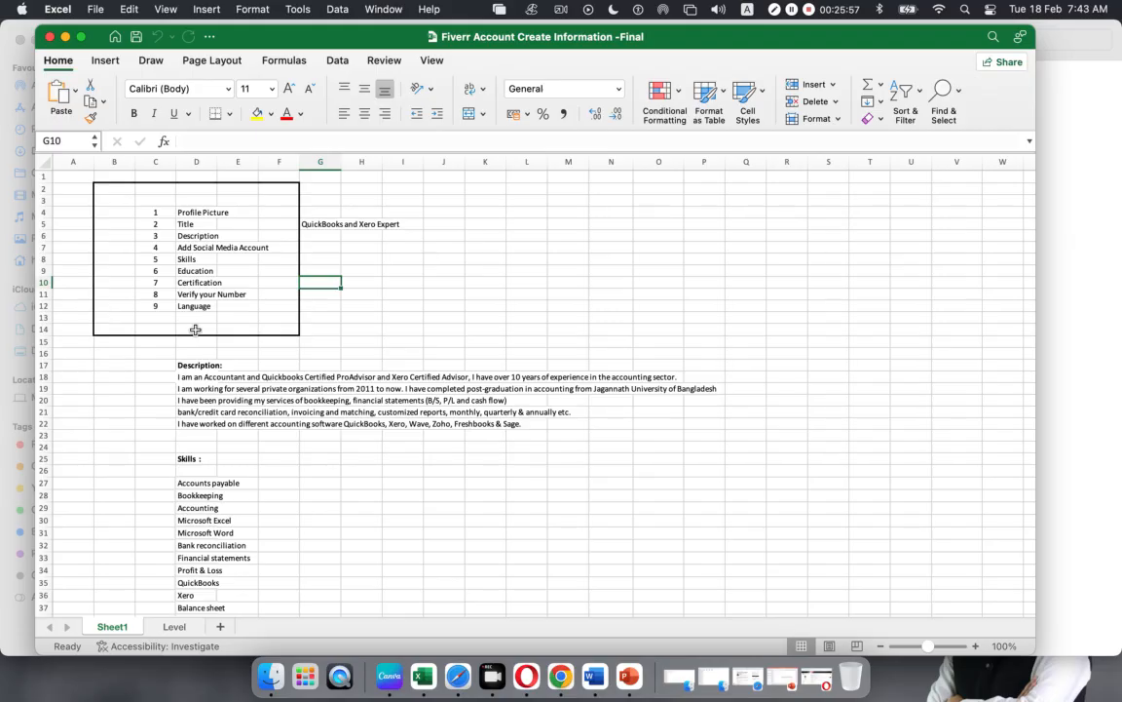
Review the Profile Picture, Title and Description entries, and read the first line of the sample description in D18.
{"action": "left_click", "coordinate": [192, 211]}
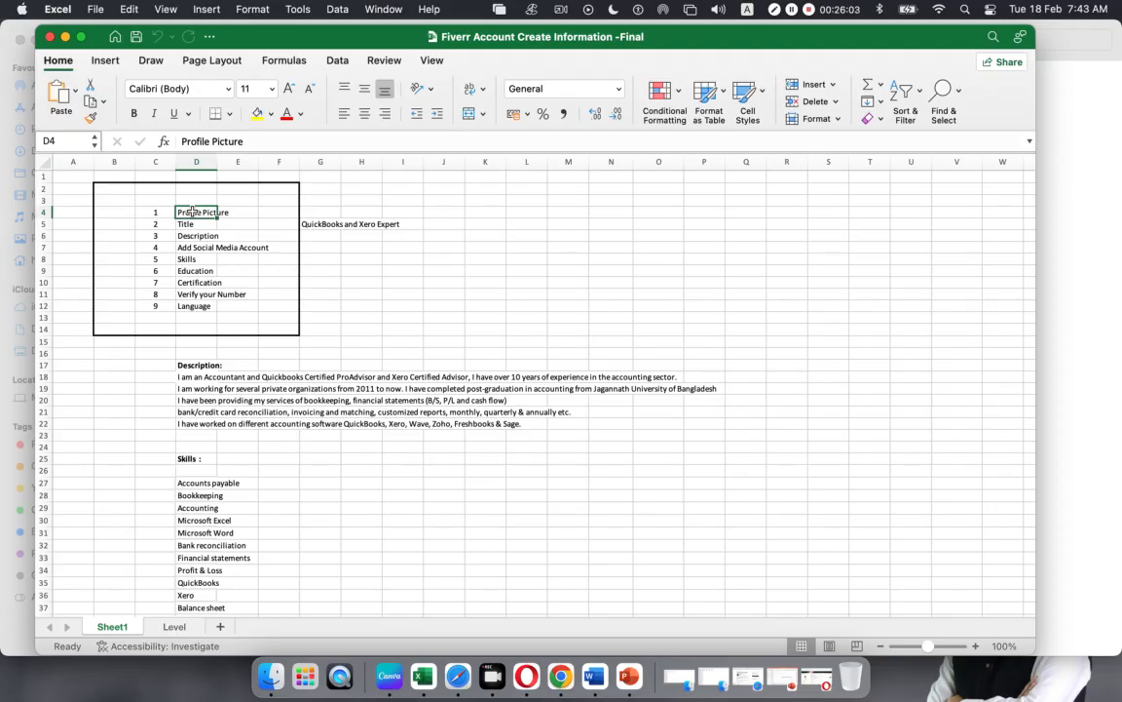
{"action": "key", "text": "Down"}
{"action": "key", "text": "Down"}
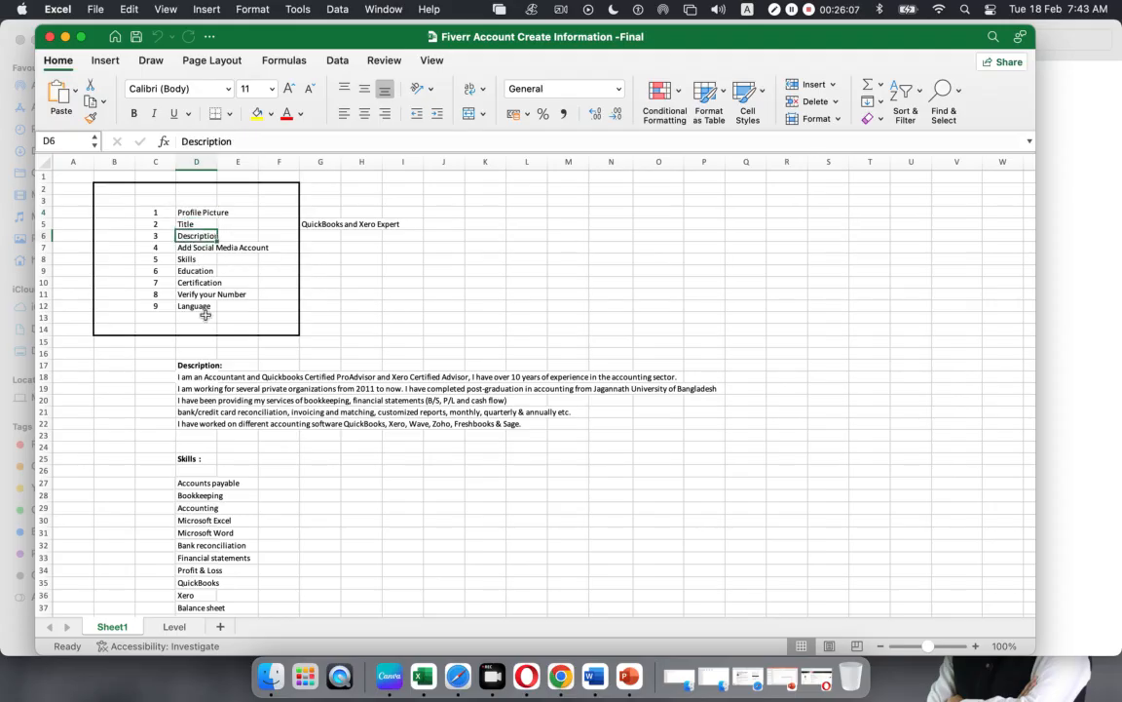
{"action": "left_click", "coordinate": [370, 282]}
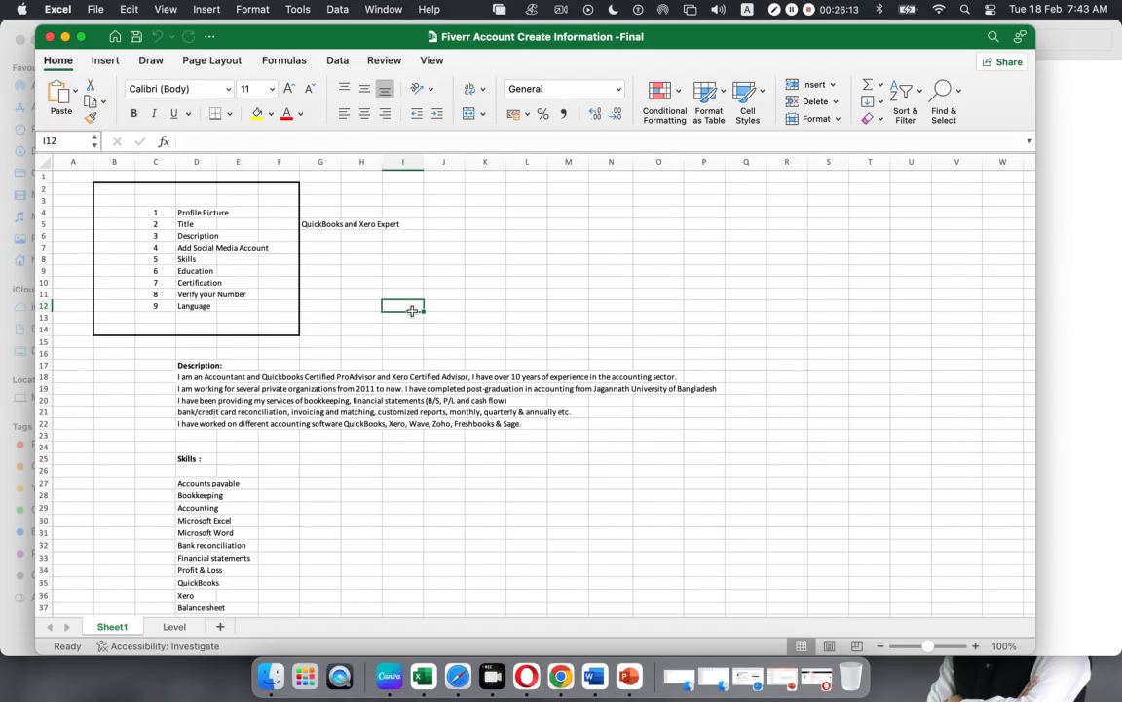
{"action": "left_click", "coordinate": [194, 379]}
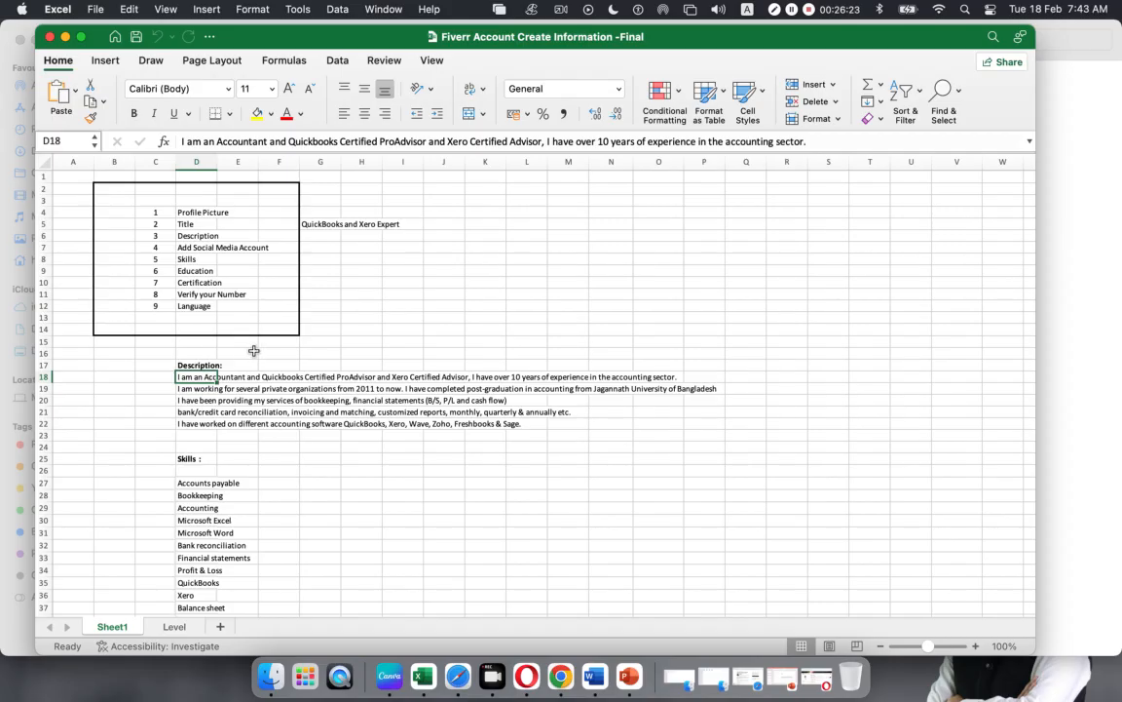
Switch to Word, create a blank document and write the sample sentence "I graduated in 2011".
{"action": "left_click", "coordinate": [590, 669]}
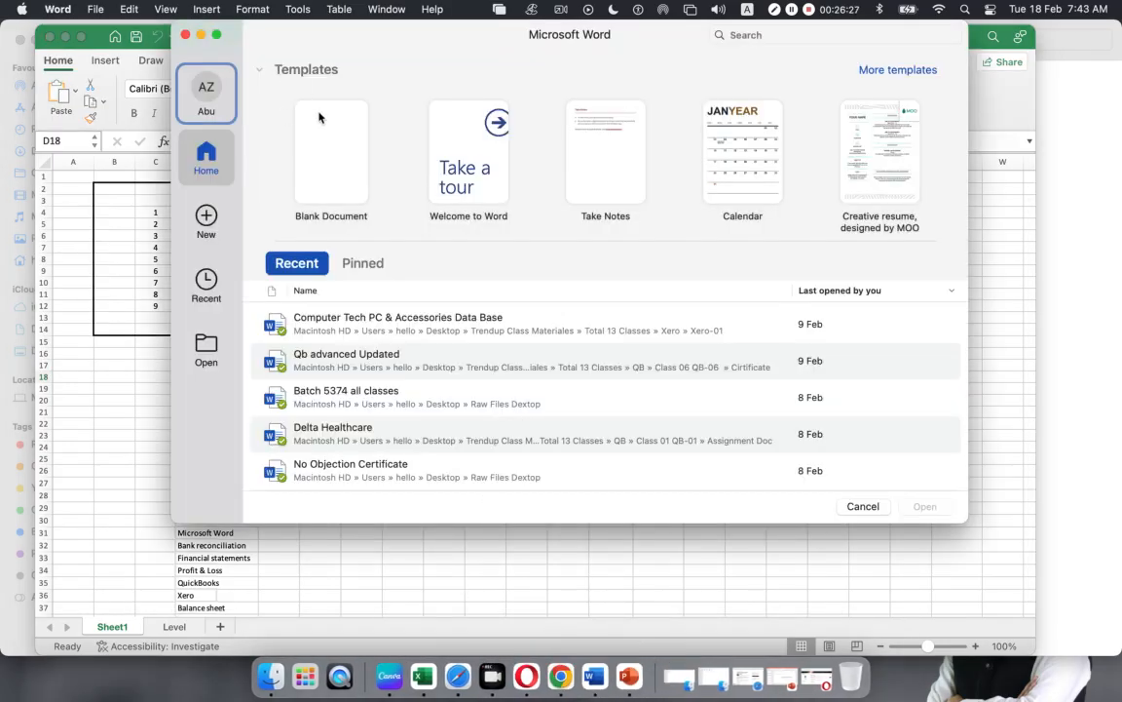
{"action": "left_click", "coordinate": [336, 156]}
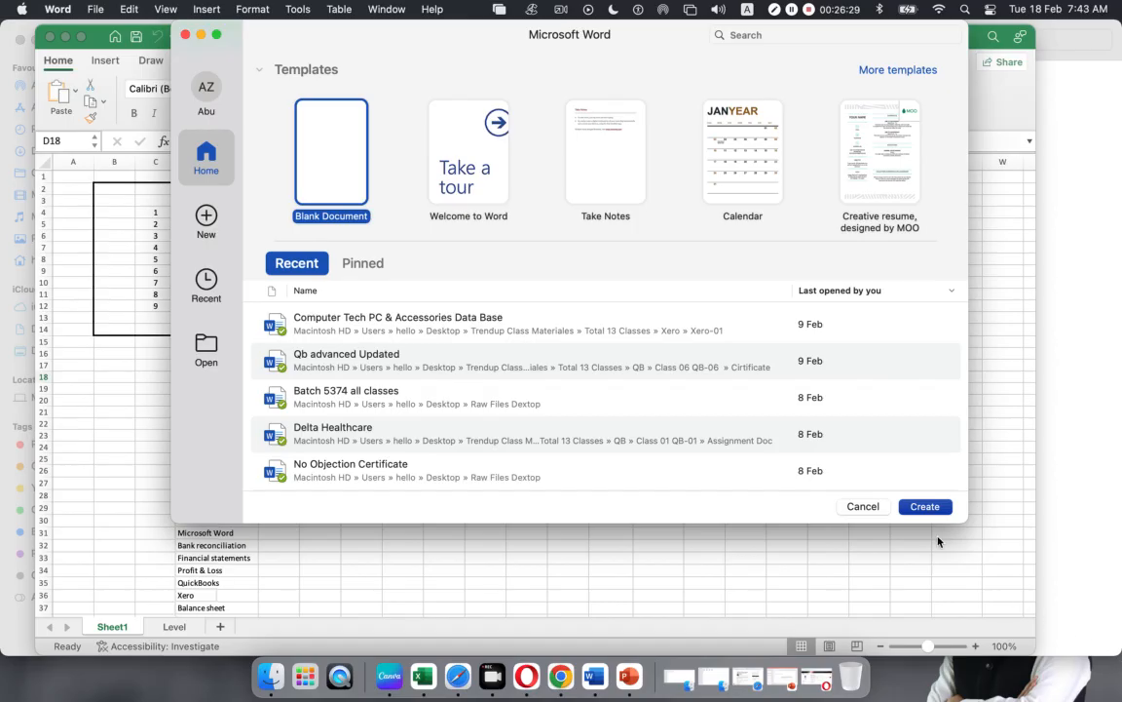
{"action": "left_click", "coordinate": [930, 508]}
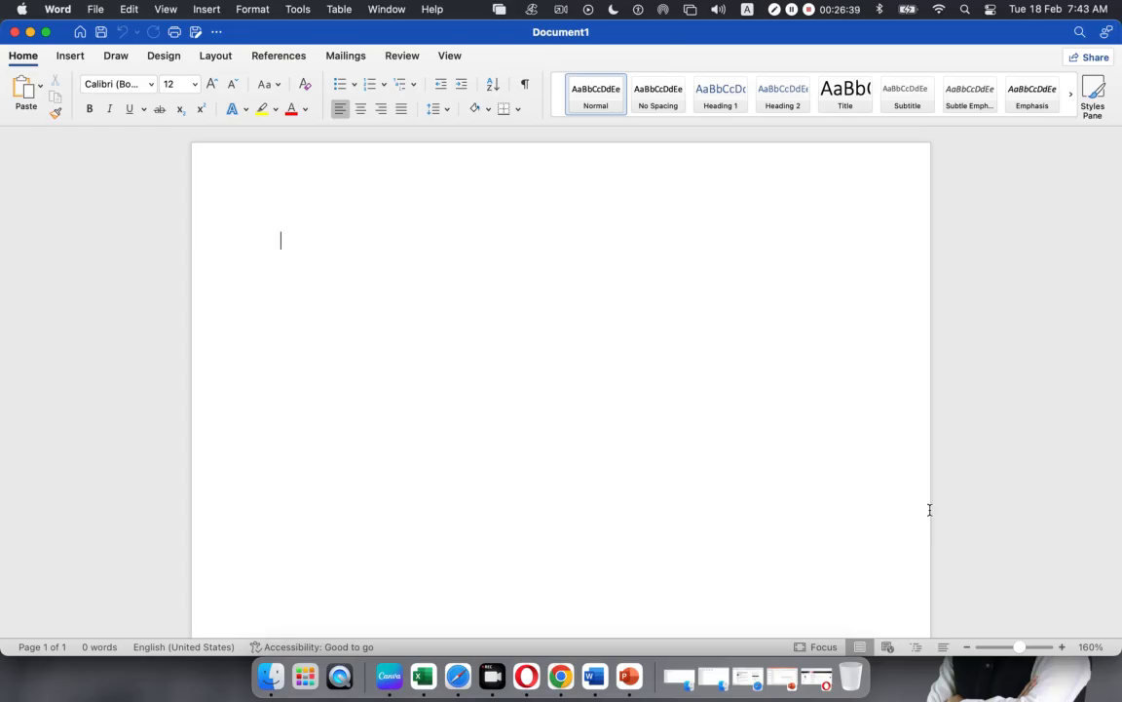
{"action": "type", "text": "I gra"}
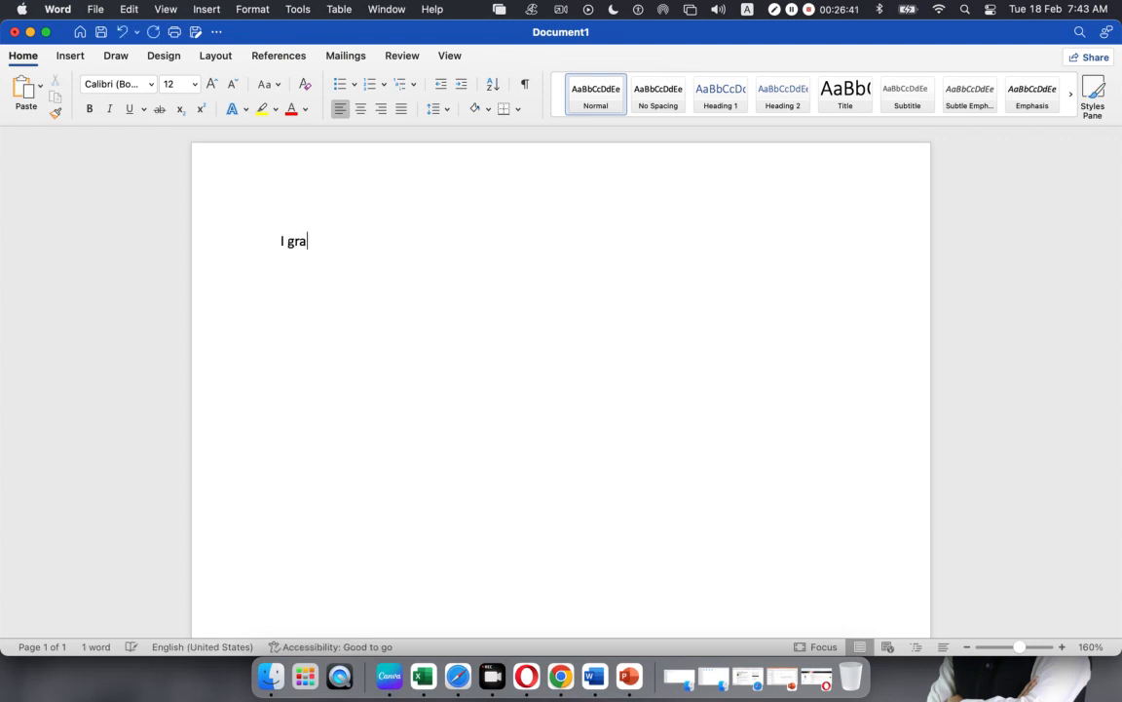
{"action": "type", "text": "duate"}
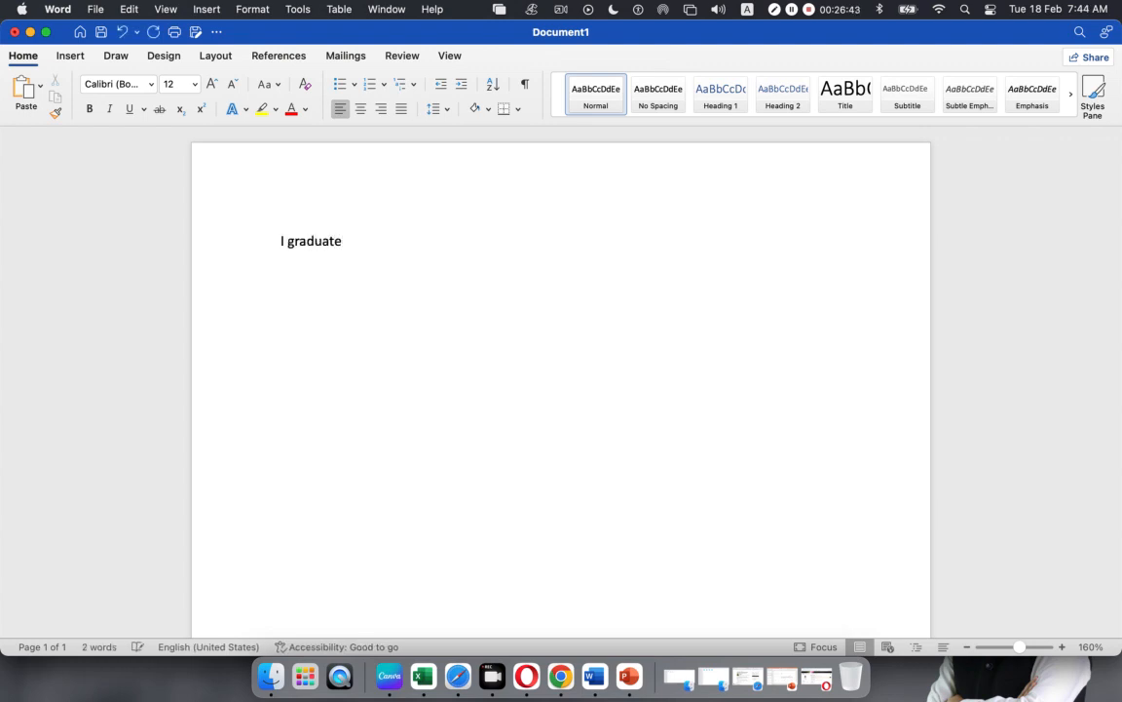
{"action": "type", "text": "d"}
{"action": "type", "text": "in 2011"}
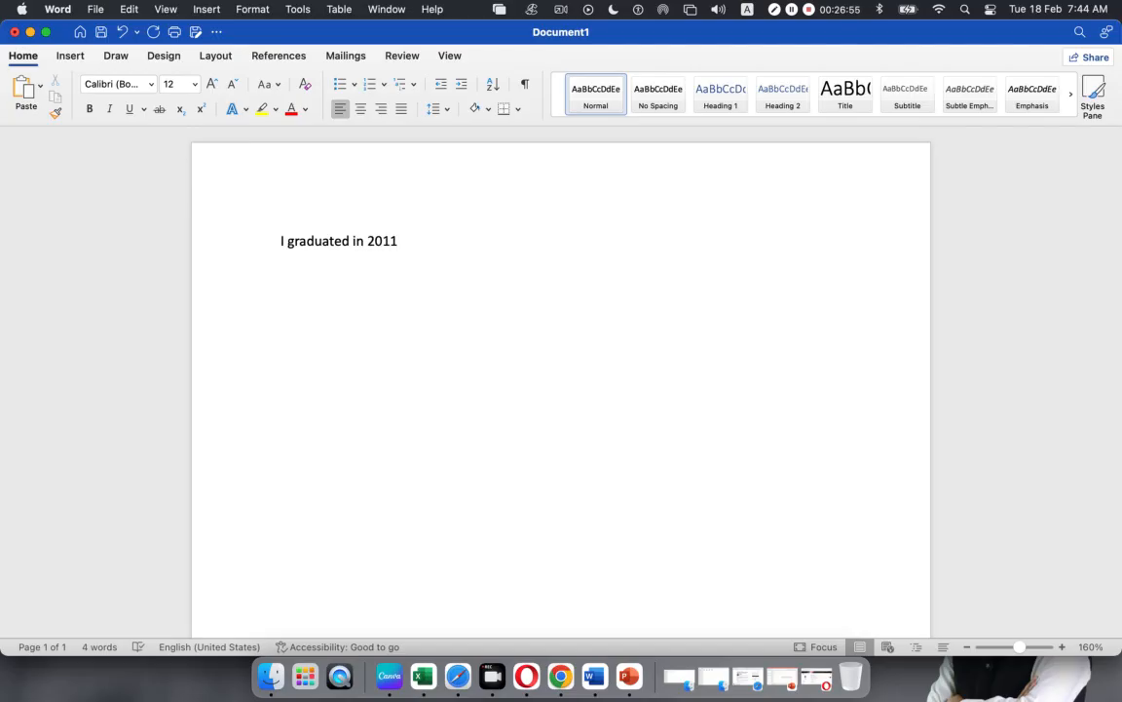
Delete the whole sample sentence from the Word document.
{"action": "key", "text": "BackSpace"}
{"action": "key", "text": "BackSpace"}
{"action": "key", "text": "BackSpace"}
{"action": "key", "text": "BackSpace"}
{"action": "key", "text": "BackSpace"}
{"action": "key", "text": "BackSpace"}
{"action": "key", "text": "BackSpace"}
{"action": "key", "text": "BackSpace"}
{"action": "key", "text": "BackSpace"}
{"action": "key", "text": "BackSpace"}
{"action": "key", "text": "BackSpace"}
{"action": "key", "text": "BackSpace"}
{"action": "key", "text": "BackSpace"}
{"action": "key", "text": "BackSpace"}
{"action": "key", "text": "BackSpace"}
{"action": "key", "text": "BackSpace"}
{"action": "key", "text": "BackSpace"}
{"action": "key", "text": "BackSpace"}
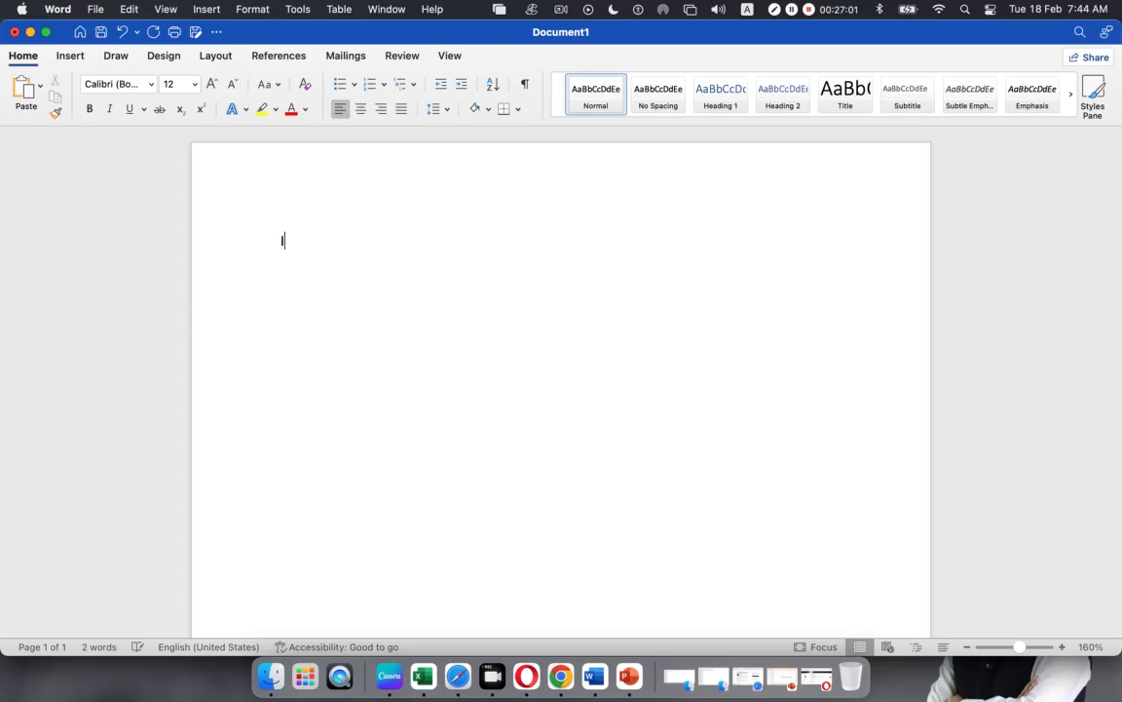
{"action": "key", "text": "BackSpace"}
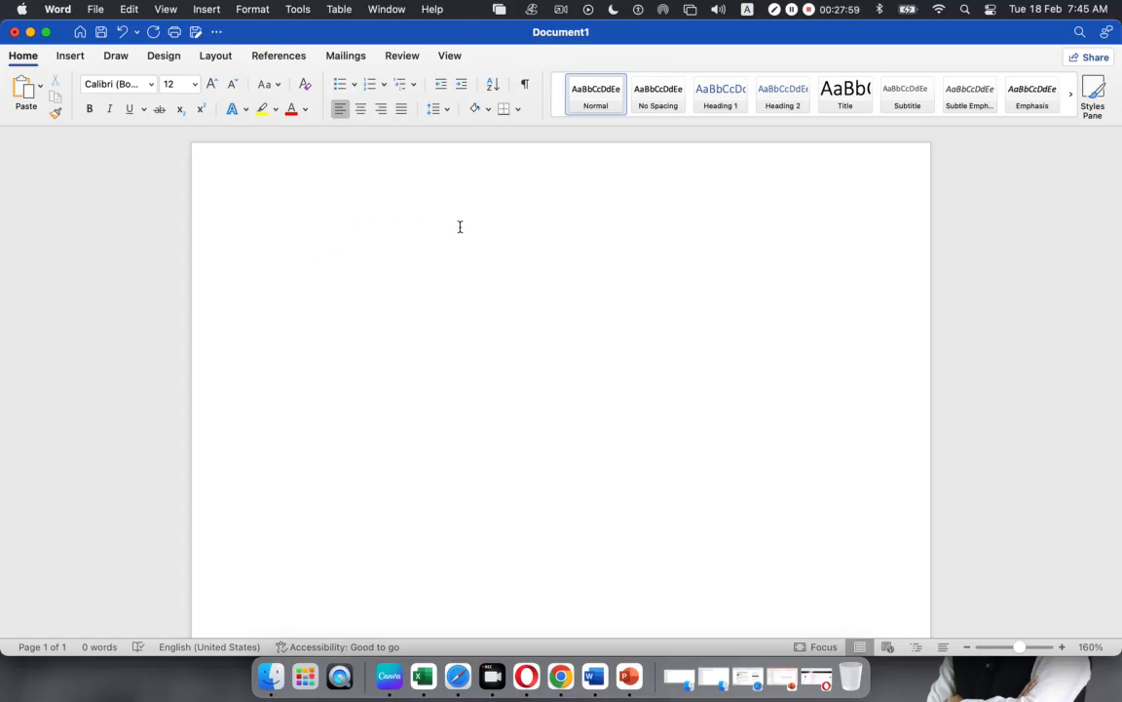
Close the Word document without saving it and return to the account information workbook.
{"action": "scroll", "coordinate": [502, 470], "scroll_direction": "down", "scroll_amount": 3}
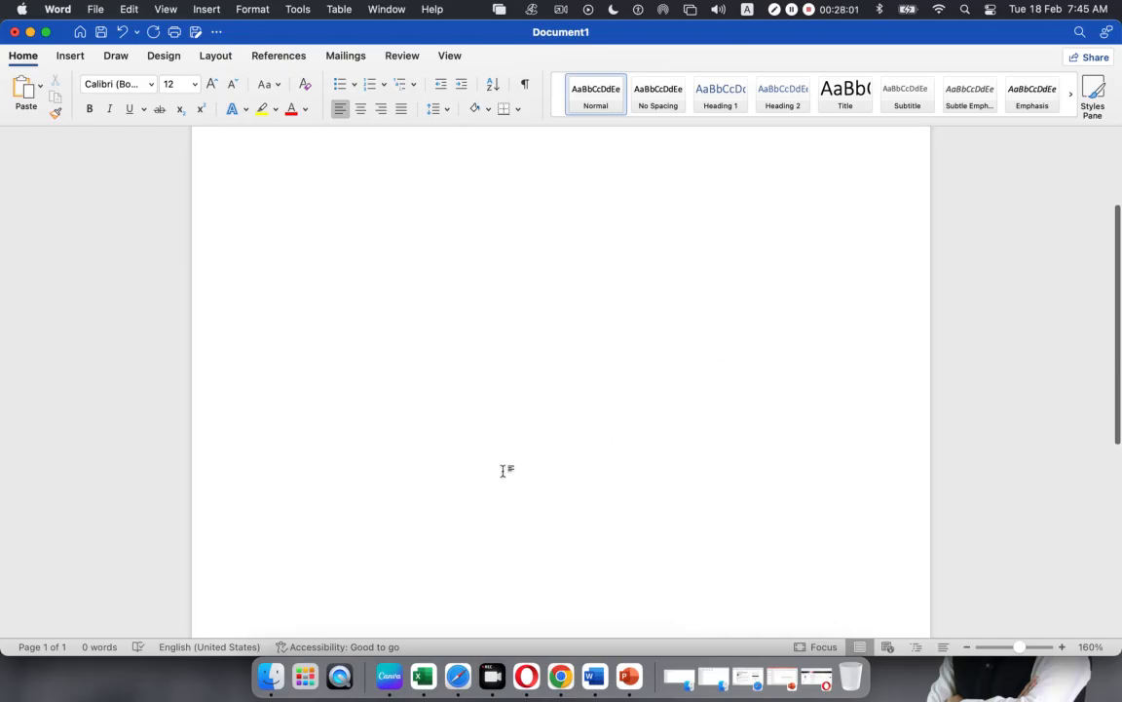
{"action": "scroll", "coordinate": [503, 471], "scroll_direction": "up", "scroll_amount": 3}
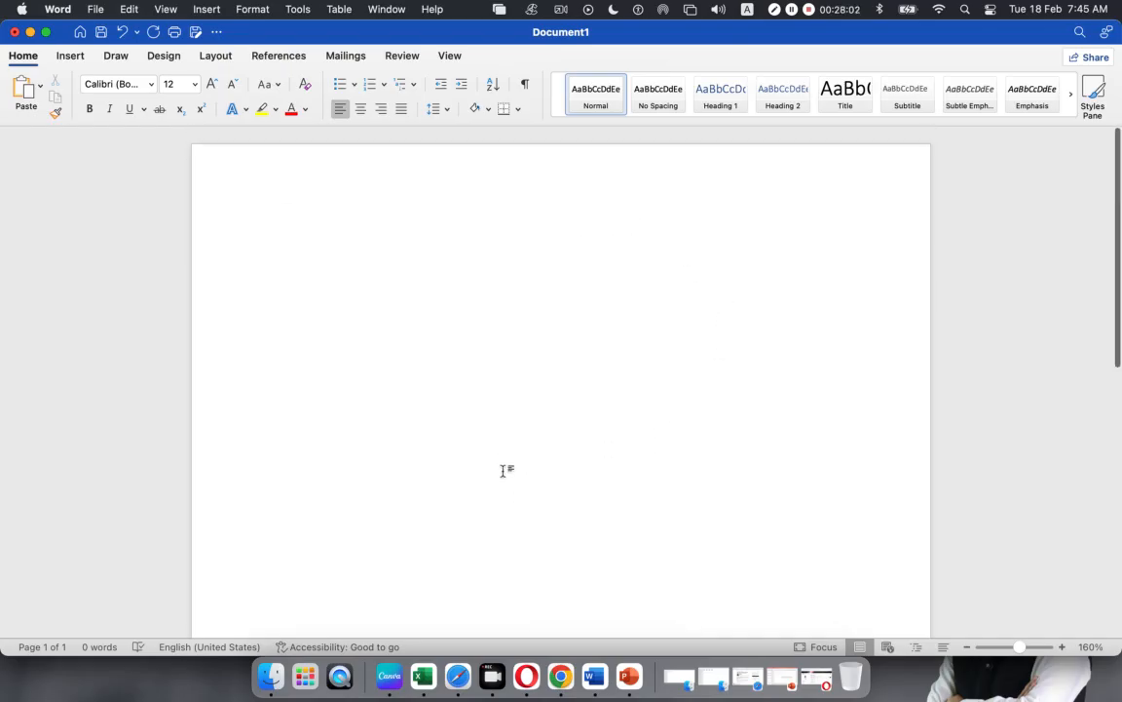
{"action": "left_click", "coordinate": [14, 33]}
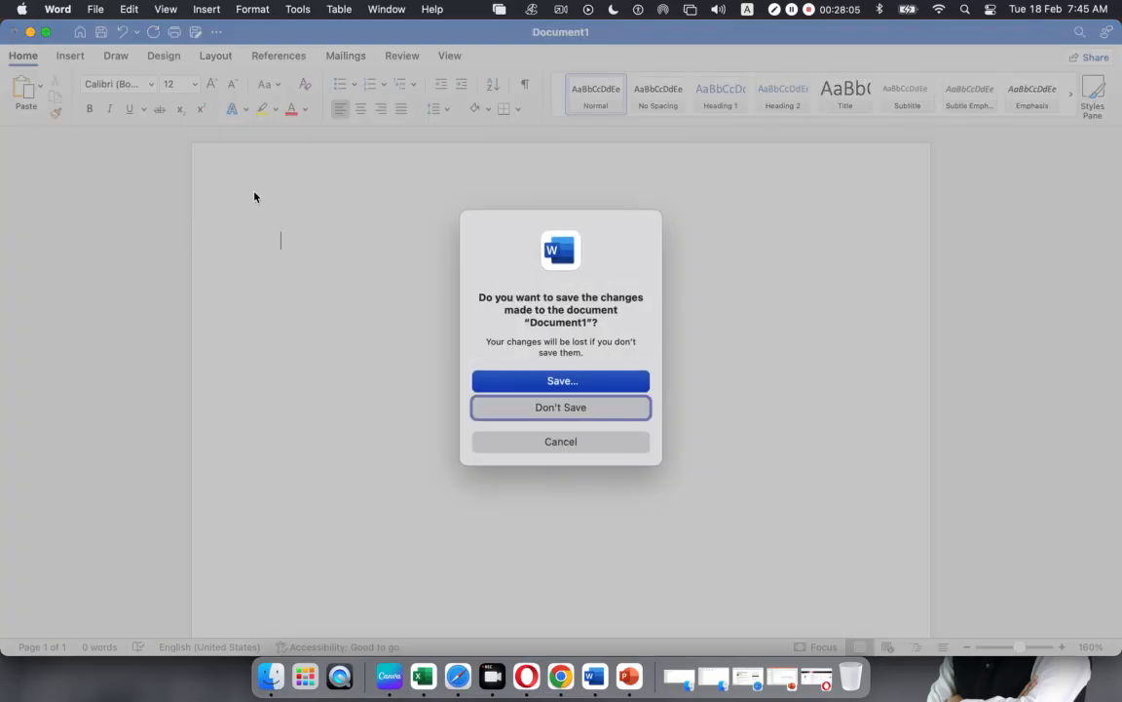
{"action": "left_click", "coordinate": [544, 408]}
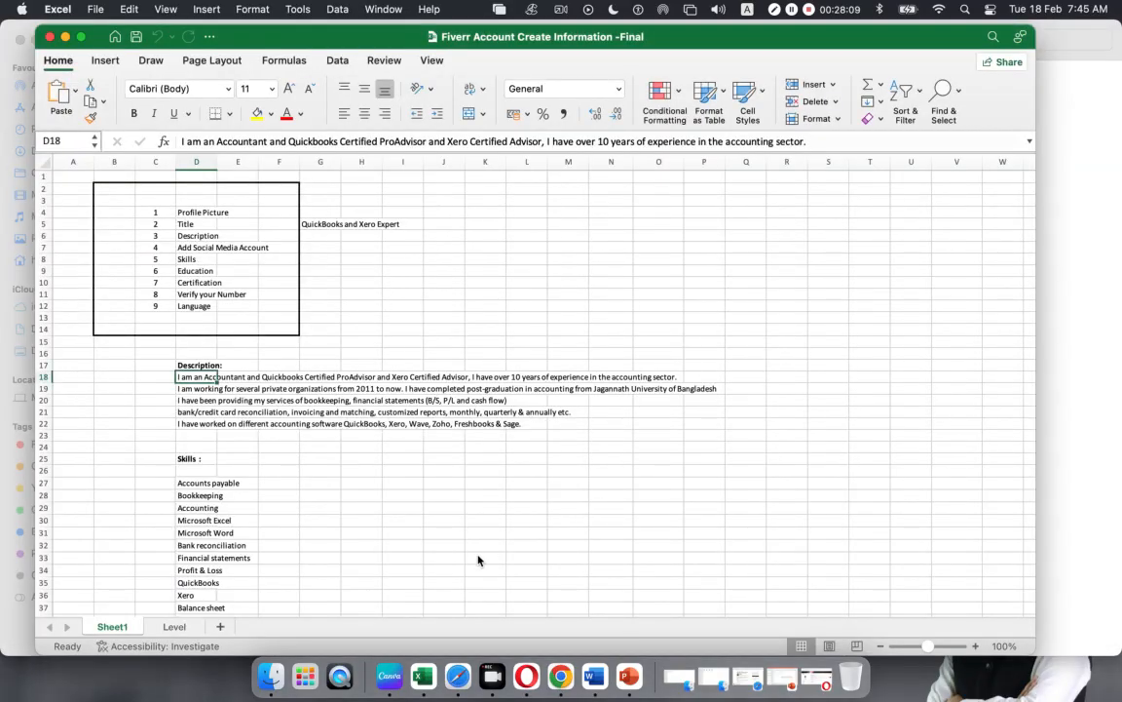
Copy the sample profile description lines in cells D18:D22.
{"action": "left_click", "coordinate": [263, 458]}
{"action": "left_click_drag", "start_coordinate": [193, 377], "coordinate": [193, 423]}
{"action": "key", "text": "super+c"}
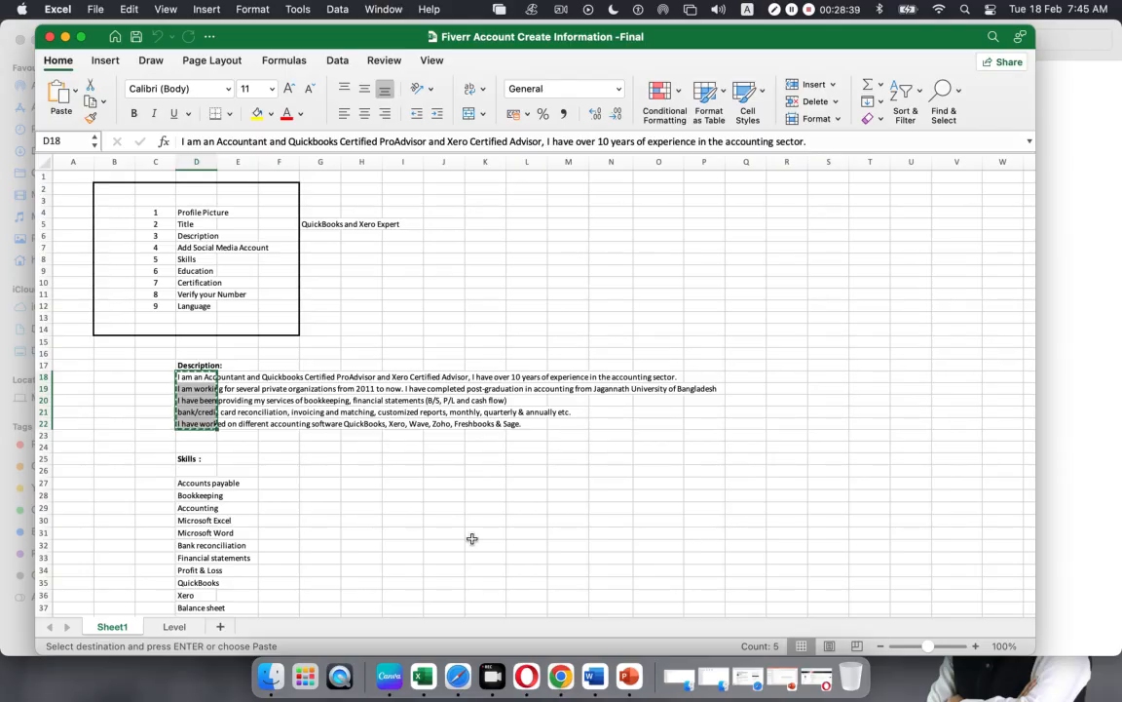
Switch to Safari, open ChatGPT and complete the human verification check.
{"action": "left_click", "coordinate": [459, 682]}
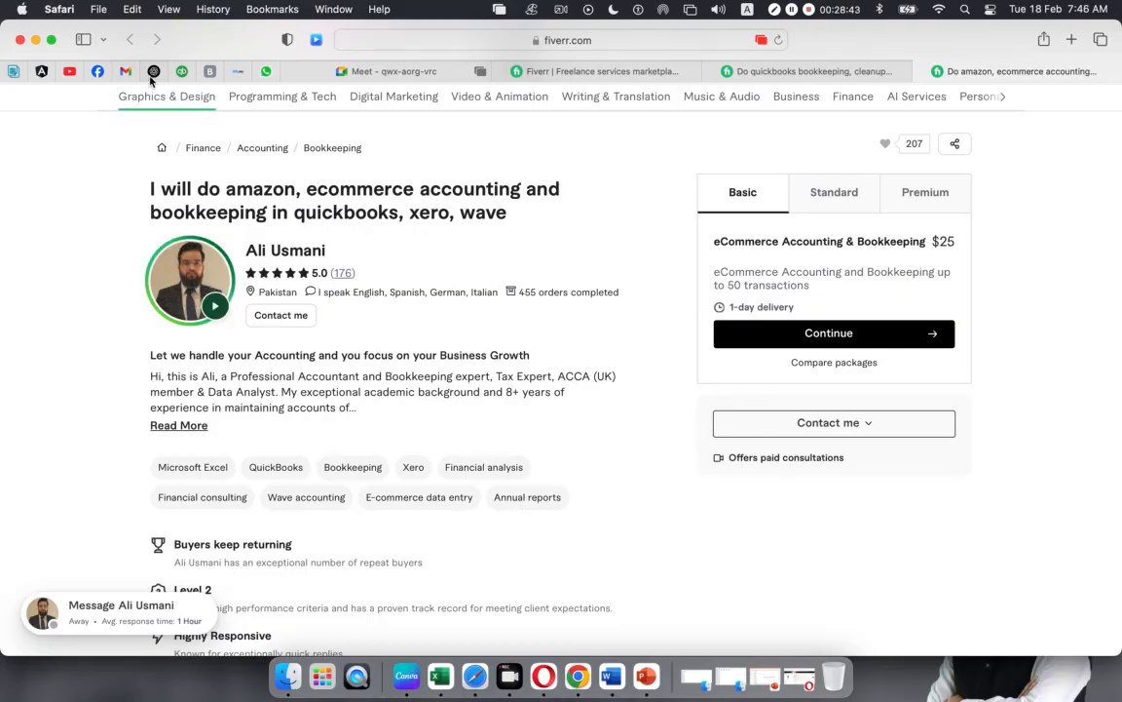
{"action": "left_click", "coordinate": [152, 72]}
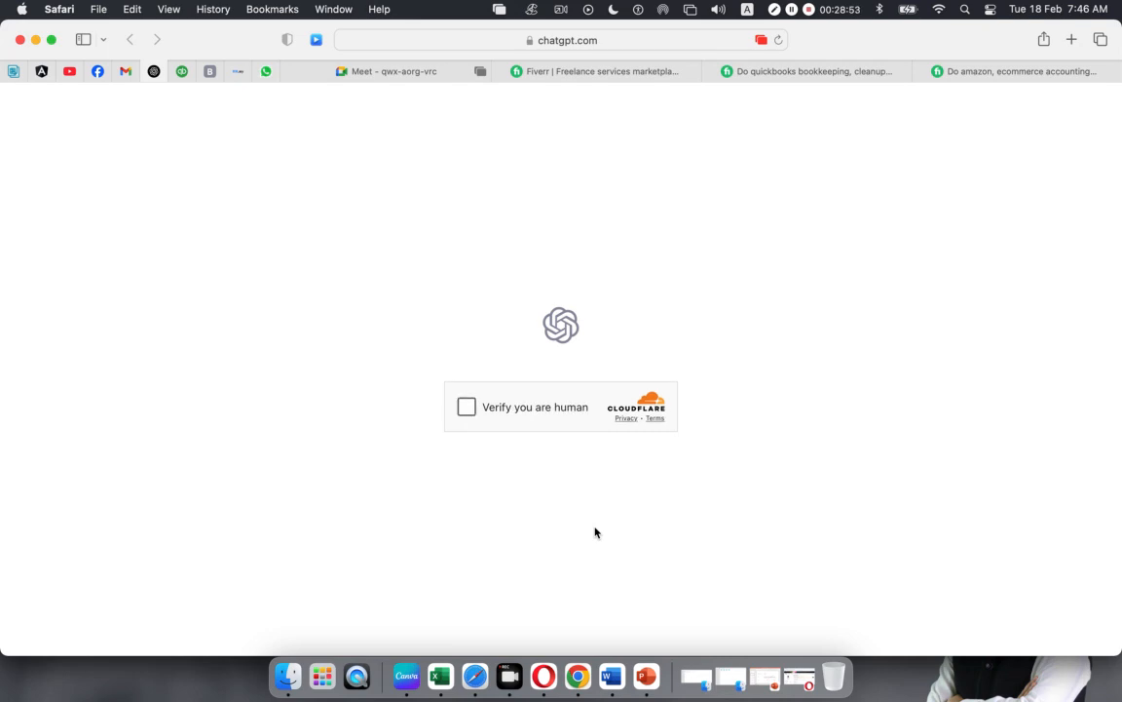
{"action": "left_click", "coordinate": [466, 406]}
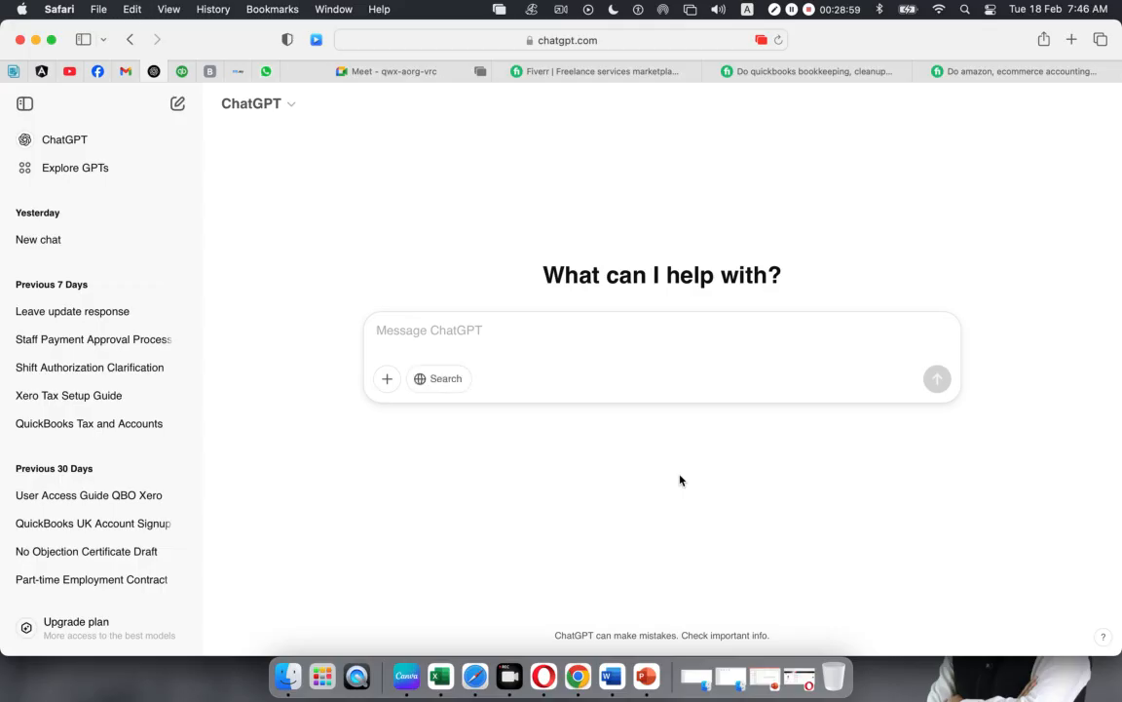
Paste the copied profile lines into the ChatGPT message and append "(Need a fiver profile description within".
{"action": "key", "text": "super+v"}
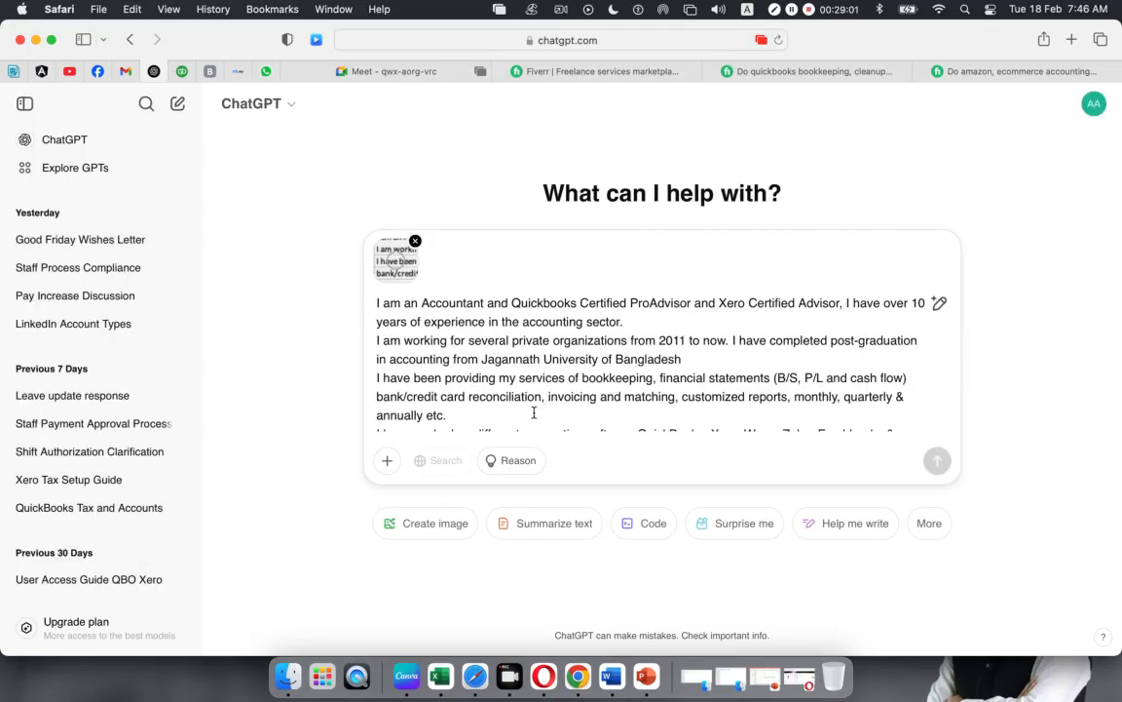
{"action": "scroll", "coordinate": [468, 419], "scroll_direction": "down", "scroll_amount": 2}
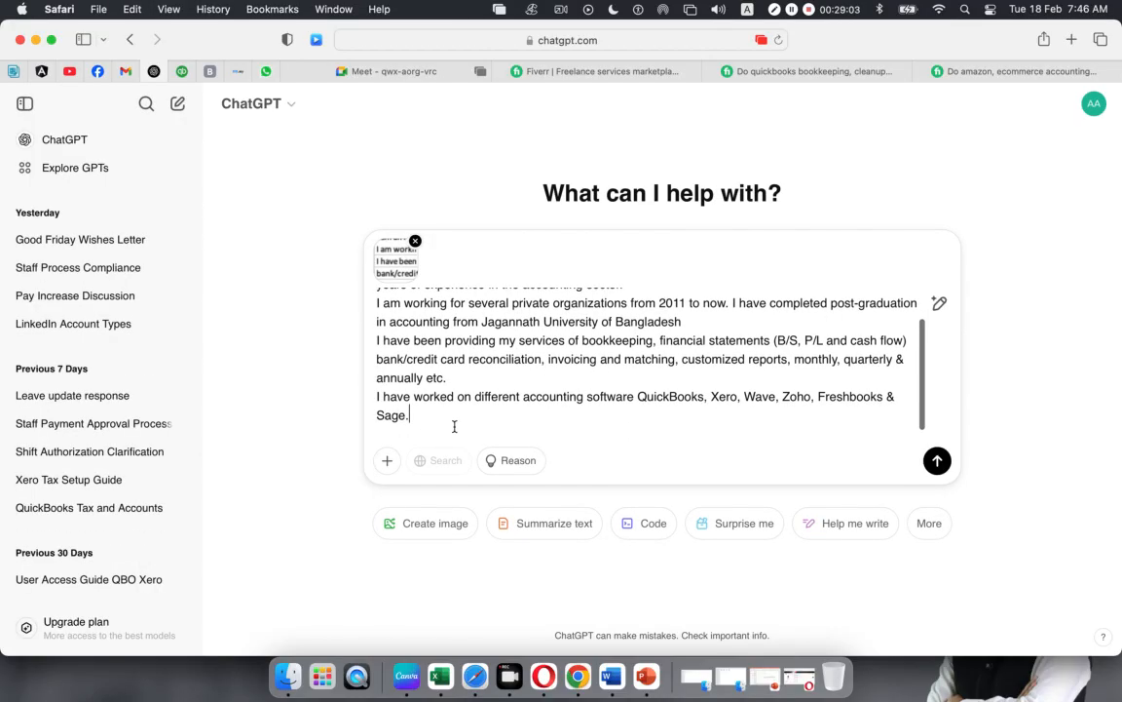
{"action": "type", "text": "("}
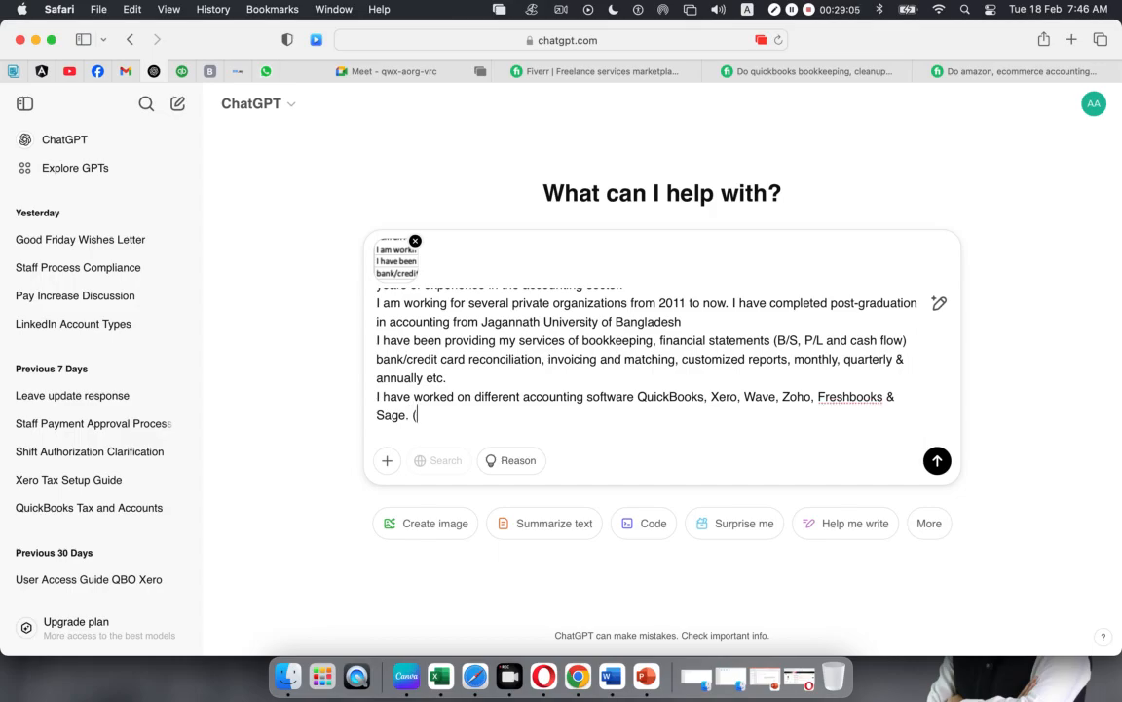
{"action": "type", "text": "Need a fiver"}
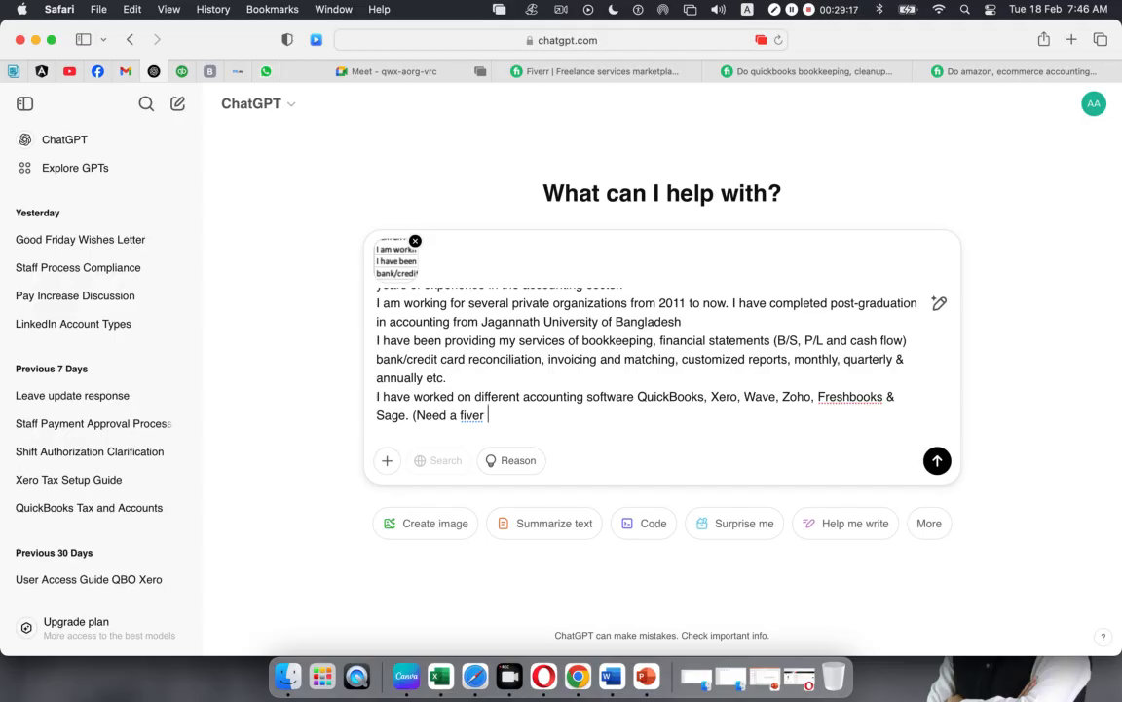
{"action": "type", "text": "profile descriptio"}
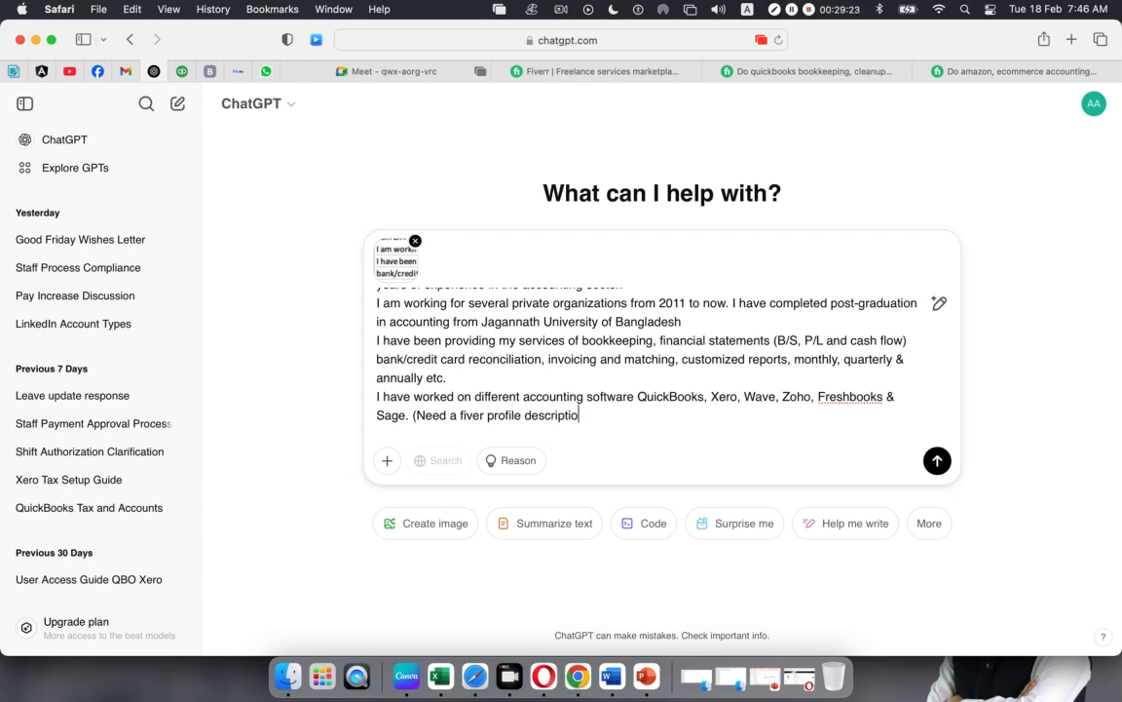
{"action": "type", "text": "n within"}
Switch to PowerPoint to check the Description field's character limit on slide 20, and return to ChatGPT in Safari.
{"action": "left_click", "coordinate": [553, 679]}
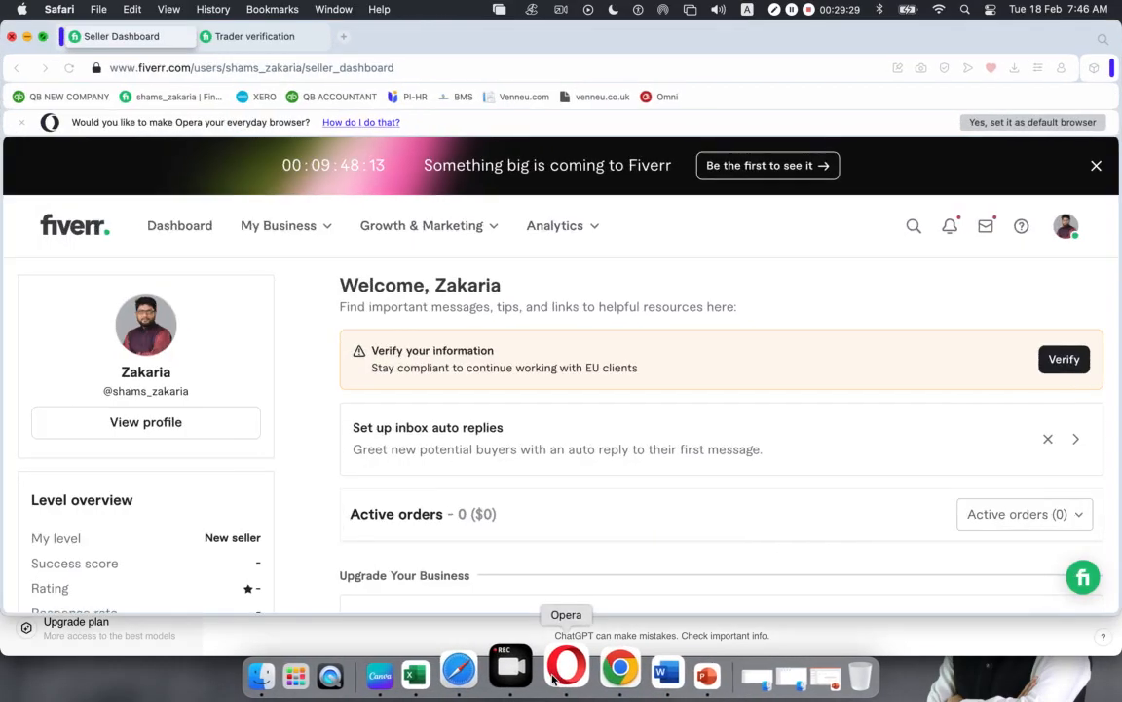
{"action": "left_click", "coordinate": [28, 36]}
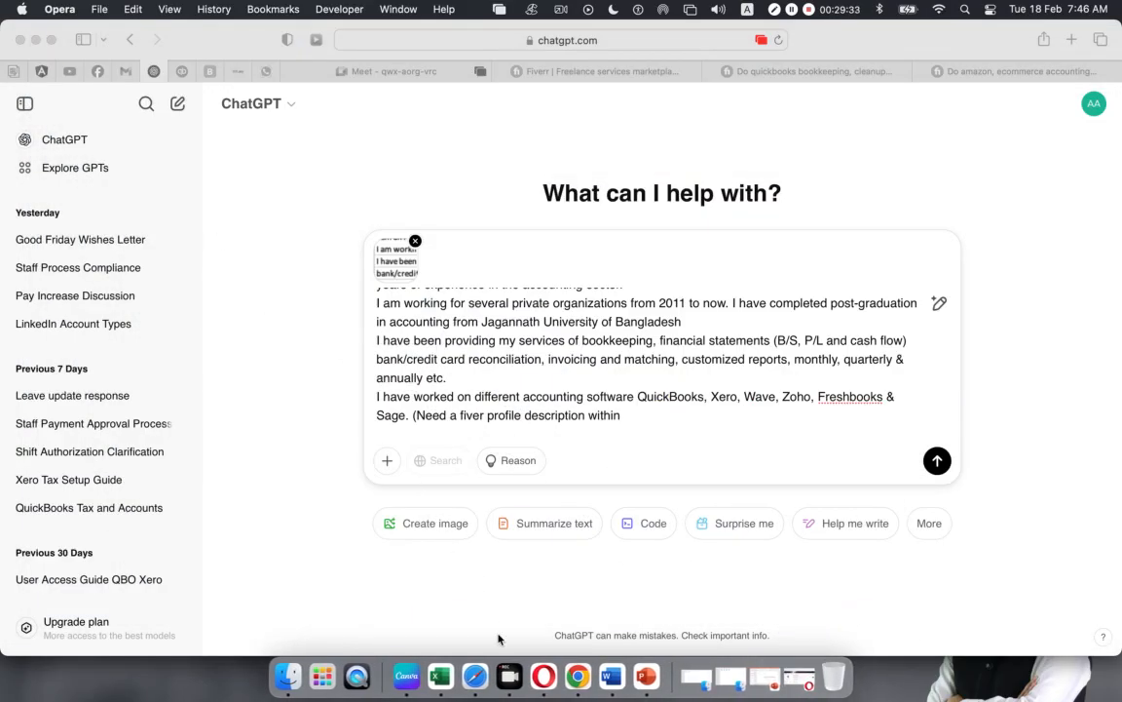
{"action": "left_click", "coordinate": [654, 682]}
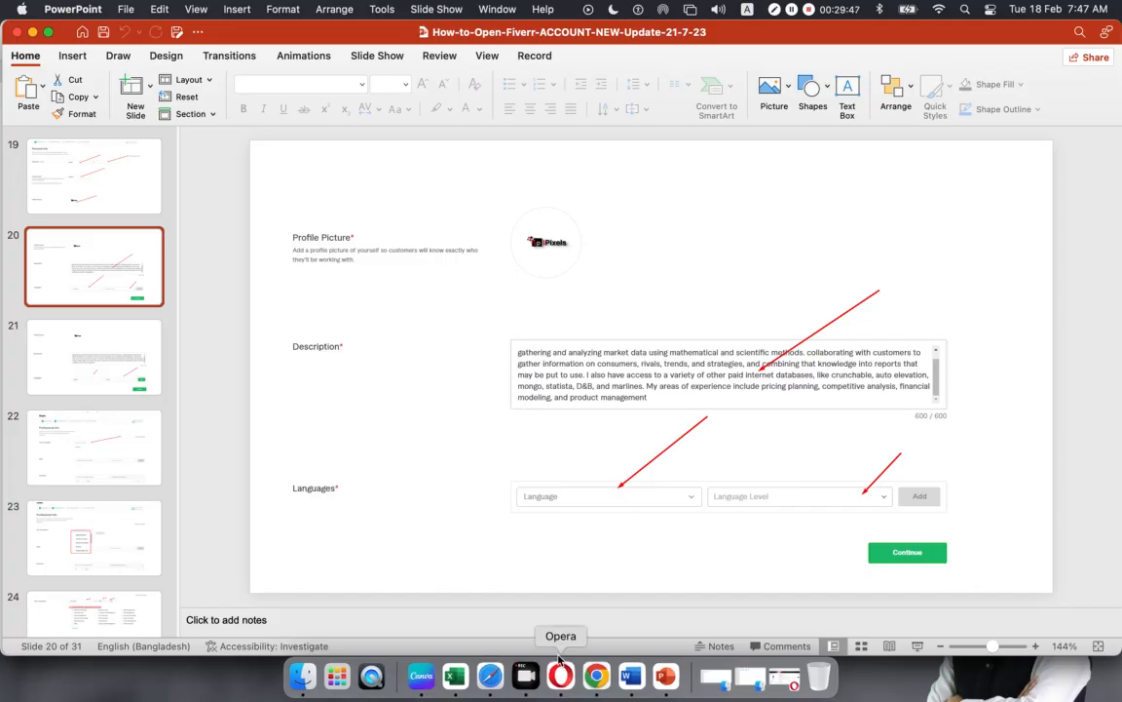
{"action": "left_click", "coordinate": [500, 668]}
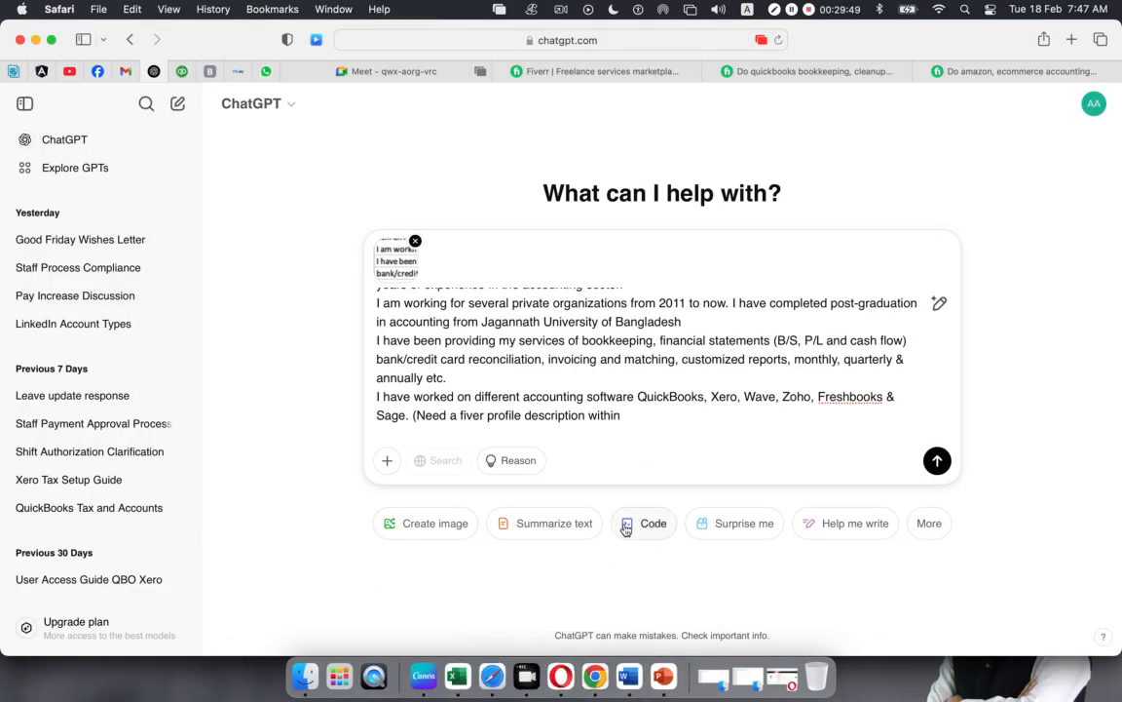
Finish the request with "600 charecter)", send it and read through the generated Fiverr profile description.
{"action": "type", "text": "600 charec"}
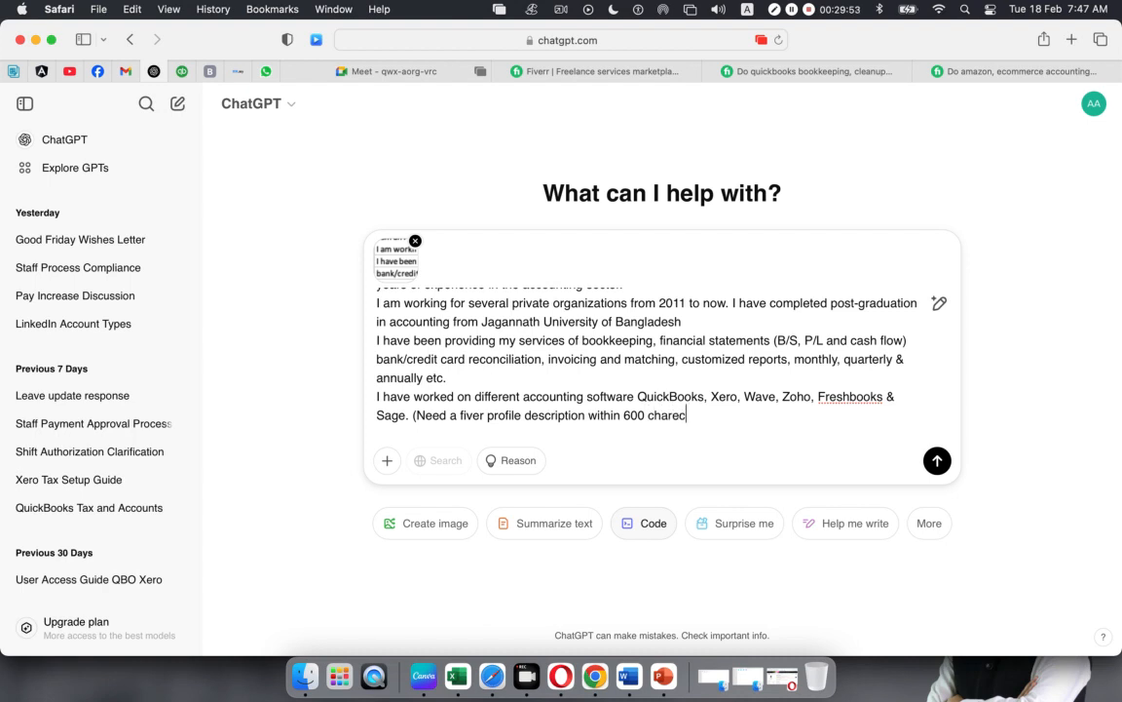
{"action": "type", "text": "ter)"}
{"action": "left_click", "coordinate": [935, 462]}
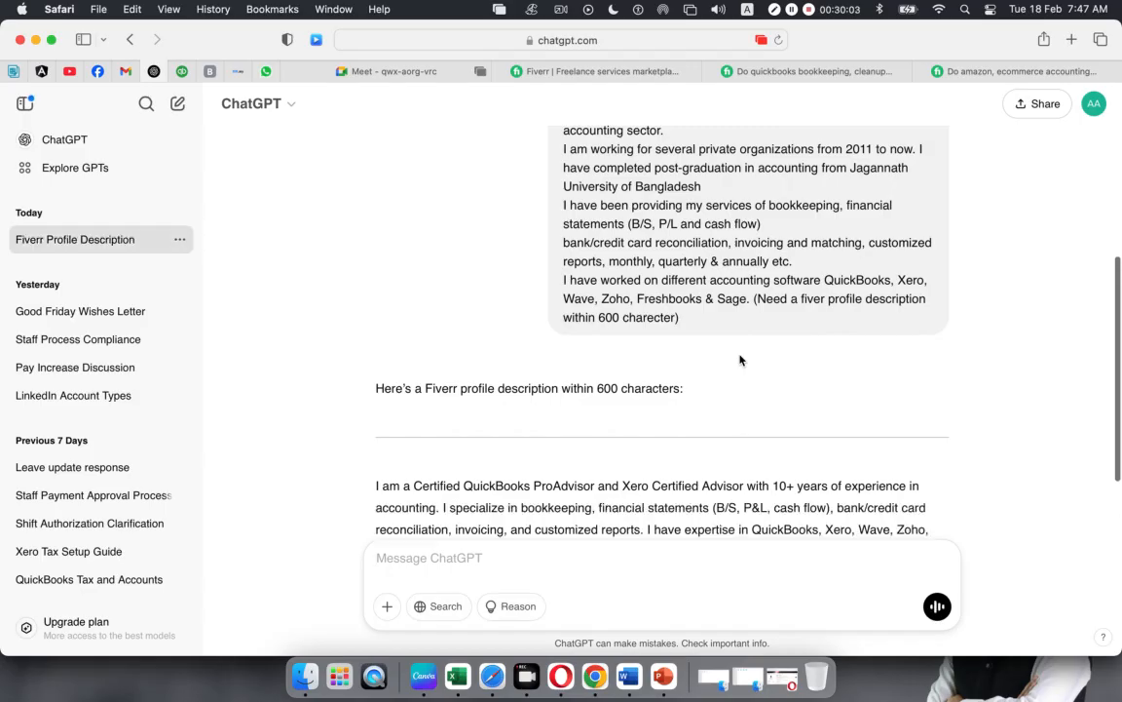
{"action": "scroll", "coordinate": [661, 485], "scroll_direction": "down", "scroll_amount": 5}
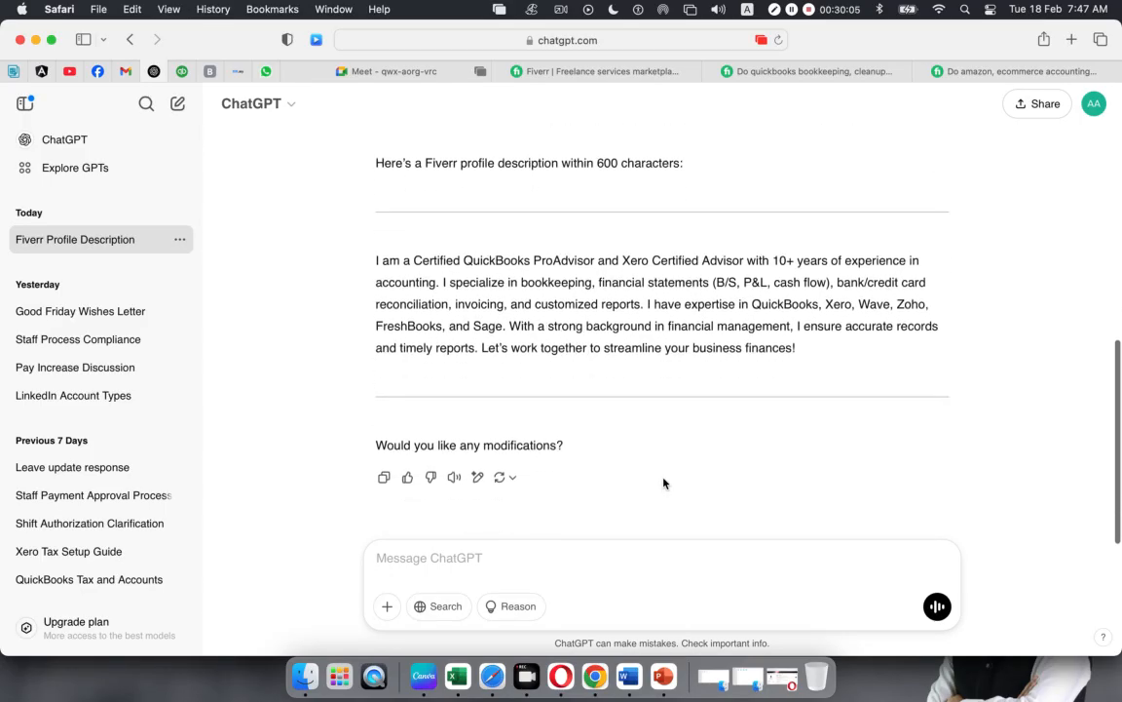
{"action": "scroll", "coordinate": [663, 481], "scroll_direction": "up", "scroll_amount": 6}
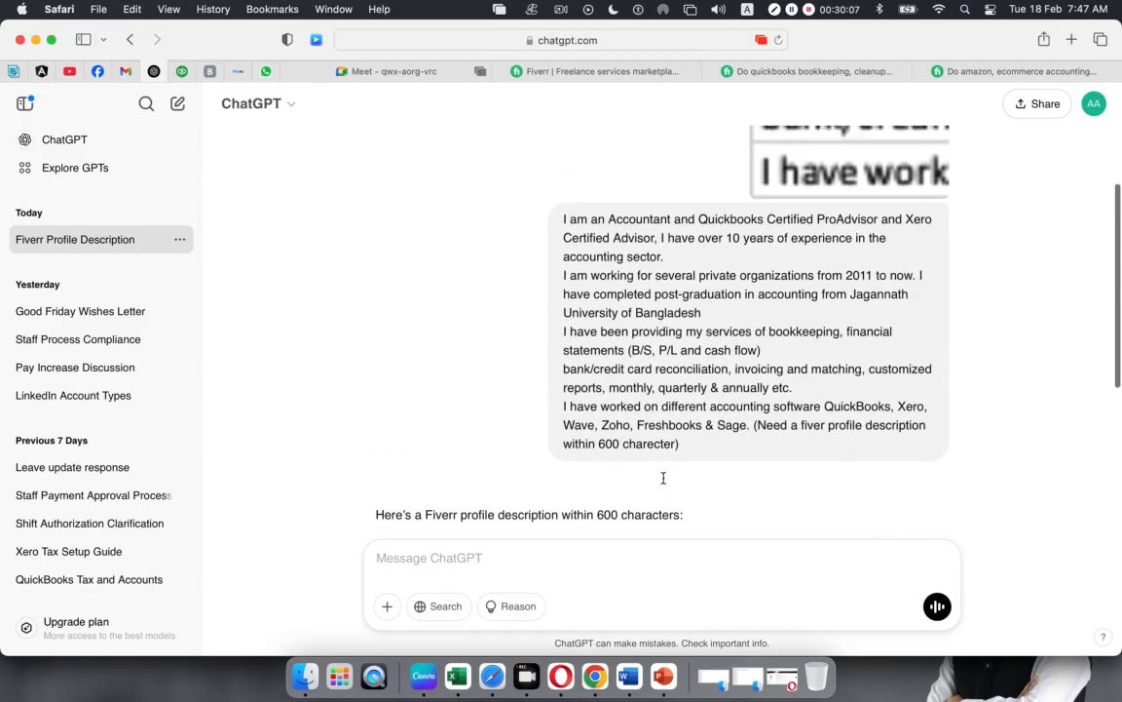
{"action": "scroll", "coordinate": [663, 477], "scroll_direction": "down", "scroll_amount": 5}
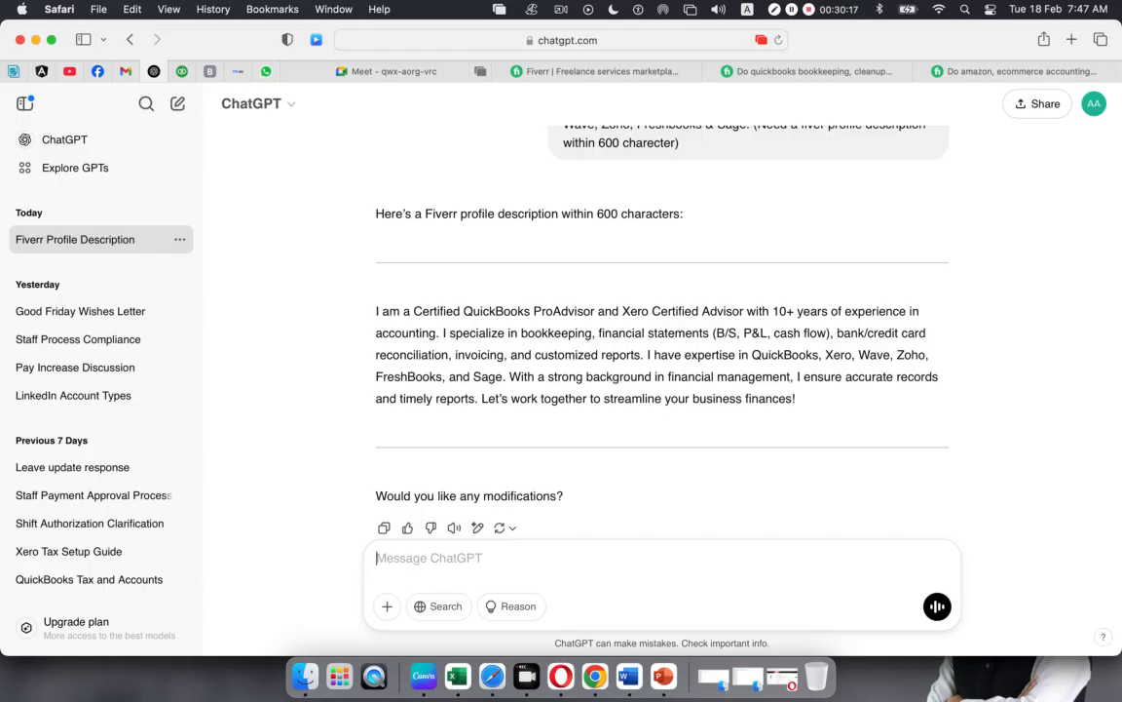
Ask ChatGPT for "another one" and compare the new profile description with the first version.
{"action": "type", "text": "another one"}
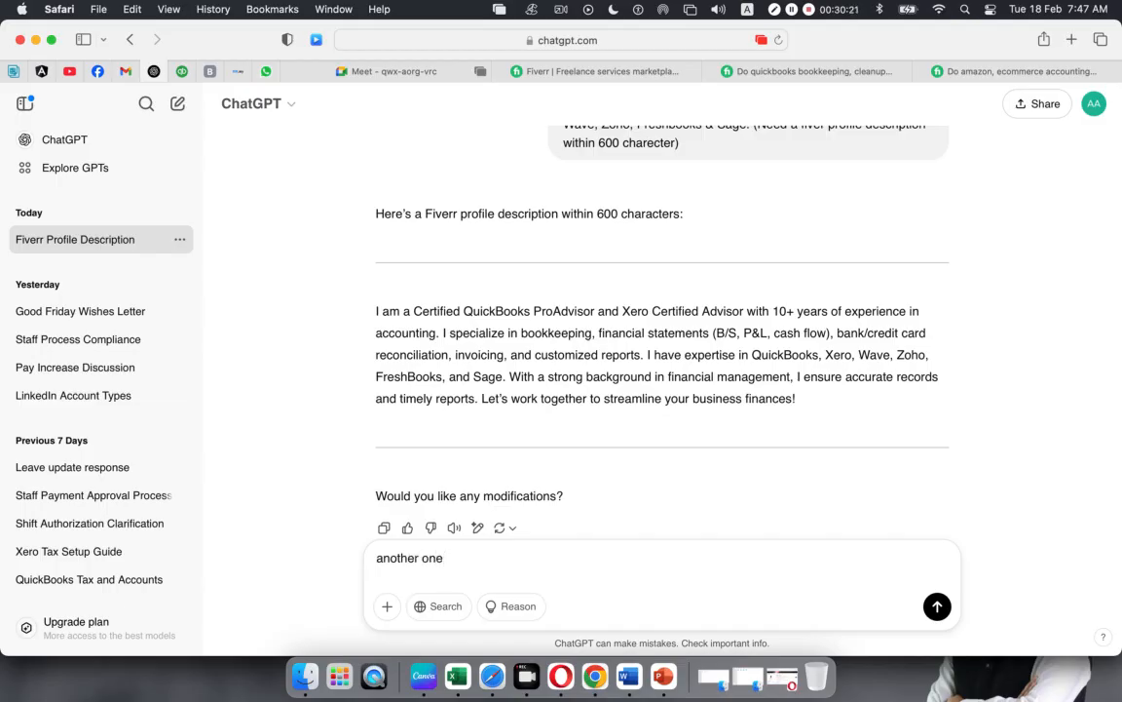
{"action": "key", "text": "Return"}
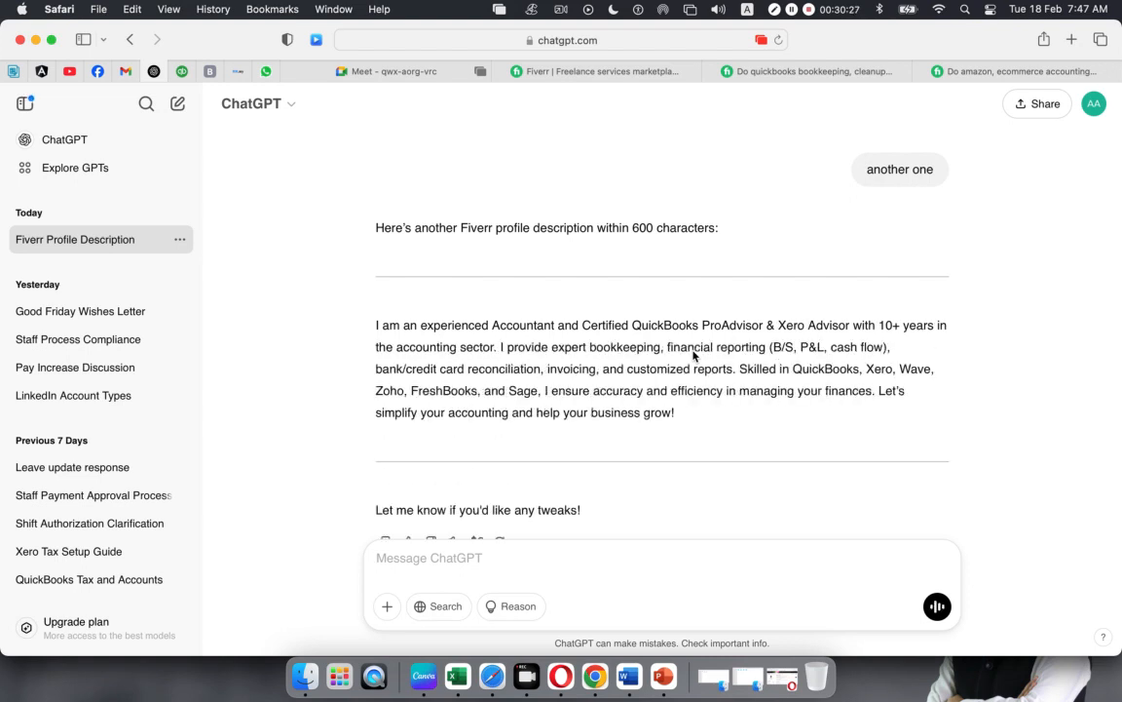
{"action": "scroll", "coordinate": [732, 404], "scroll_direction": "up", "scroll_amount": 5}
{"action": "scroll", "coordinate": [731, 406], "scroll_direction": "down", "scroll_amount": 4}
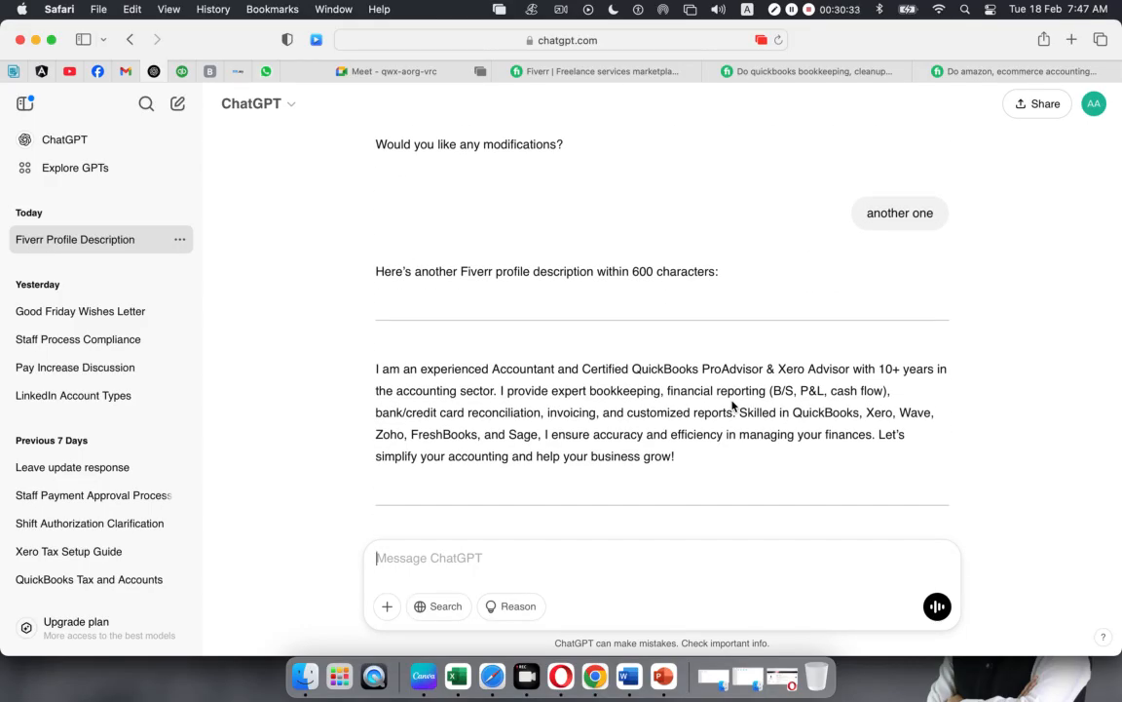
{"action": "scroll", "coordinate": [682, 428], "scroll_direction": "up", "scroll_amount": 2}
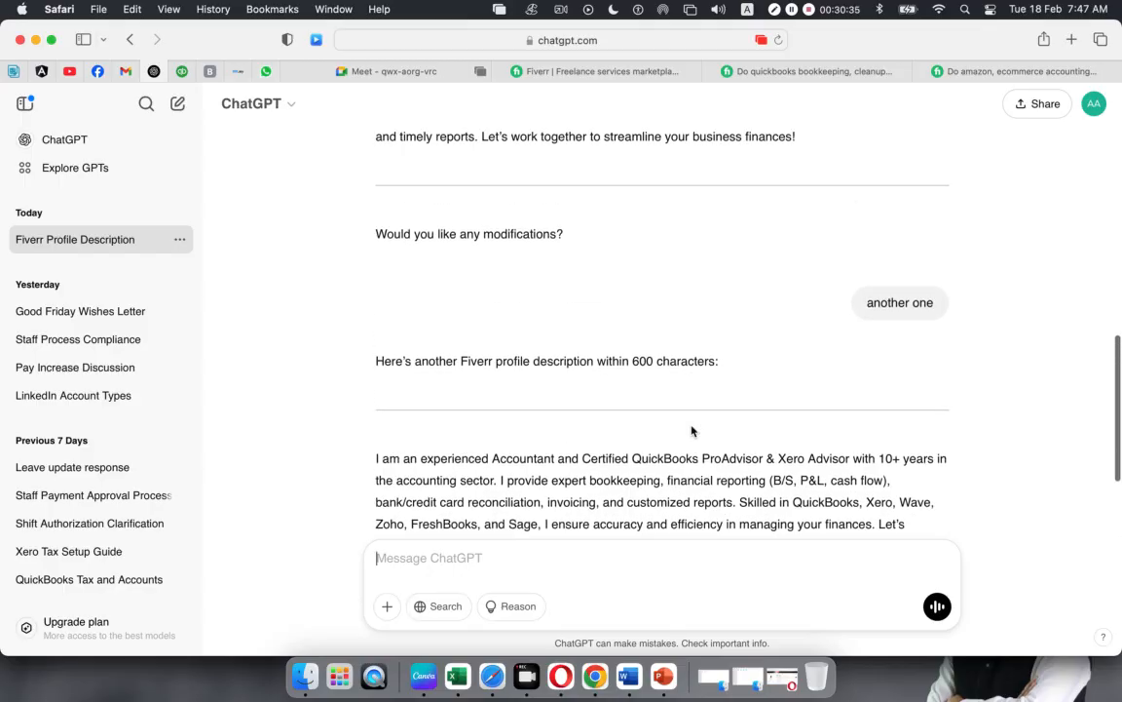
{"action": "scroll", "coordinate": [692, 431], "scroll_direction": "up", "scroll_amount": 5}
{"action": "scroll", "coordinate": [692, 431], "scroll_direction": "down", "scroll_amount": 8}
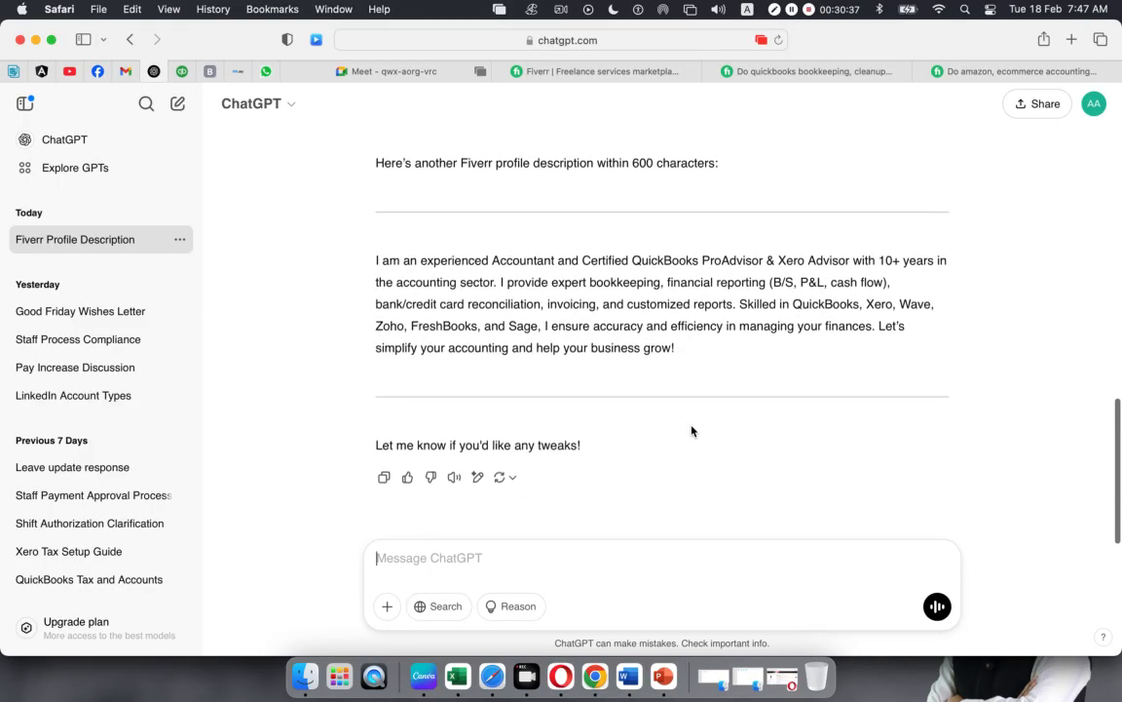
{"action": "scroll", "coordinate": [691, 430], "scroll_direction": "up", "scroll_amount": 1}
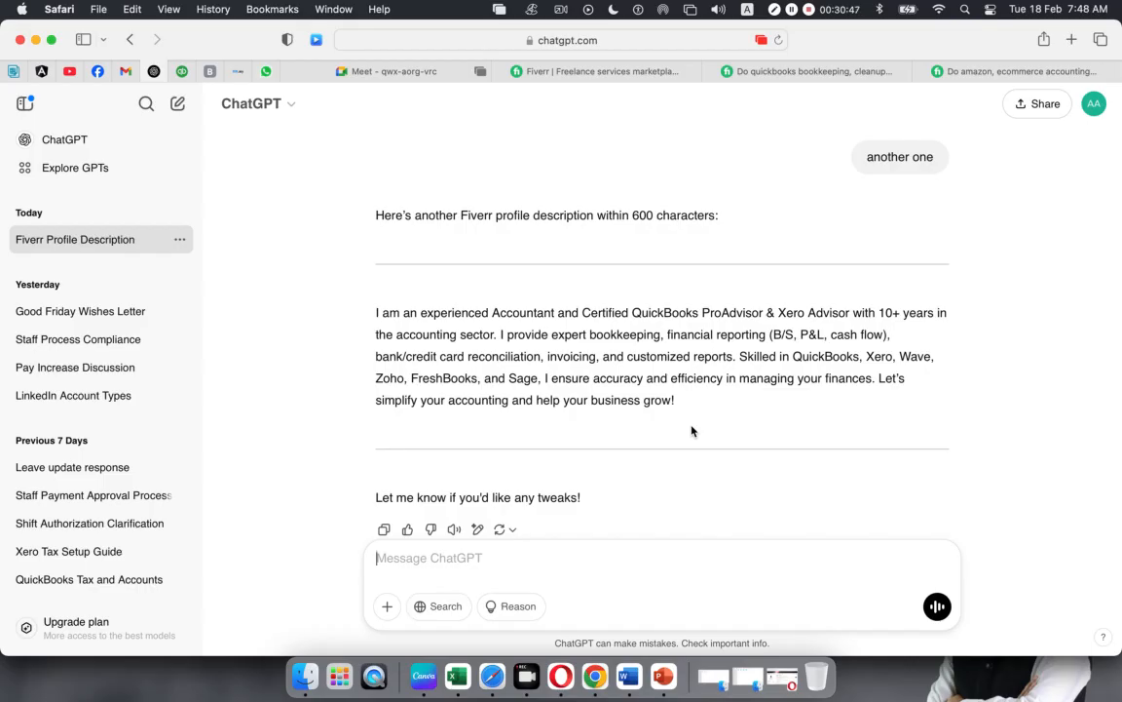
Copy the second generated description and open the Dupli Checker plagiarism checker from the favourites in a new tab.
{"action": "left_click_drag", "start_coordinate": [676, 403], "coordinate": [375, 311]}
{"action": "key", "text": "super+c"}
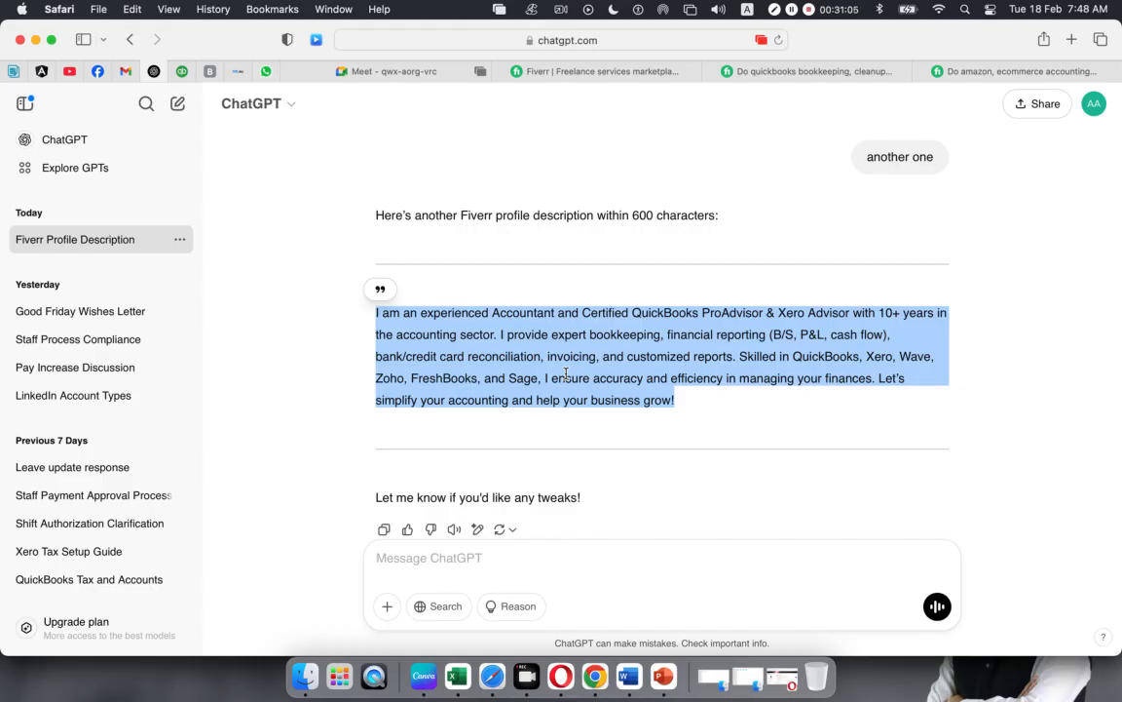
{"action": "left_click", "coordinate": [1072, 40]}
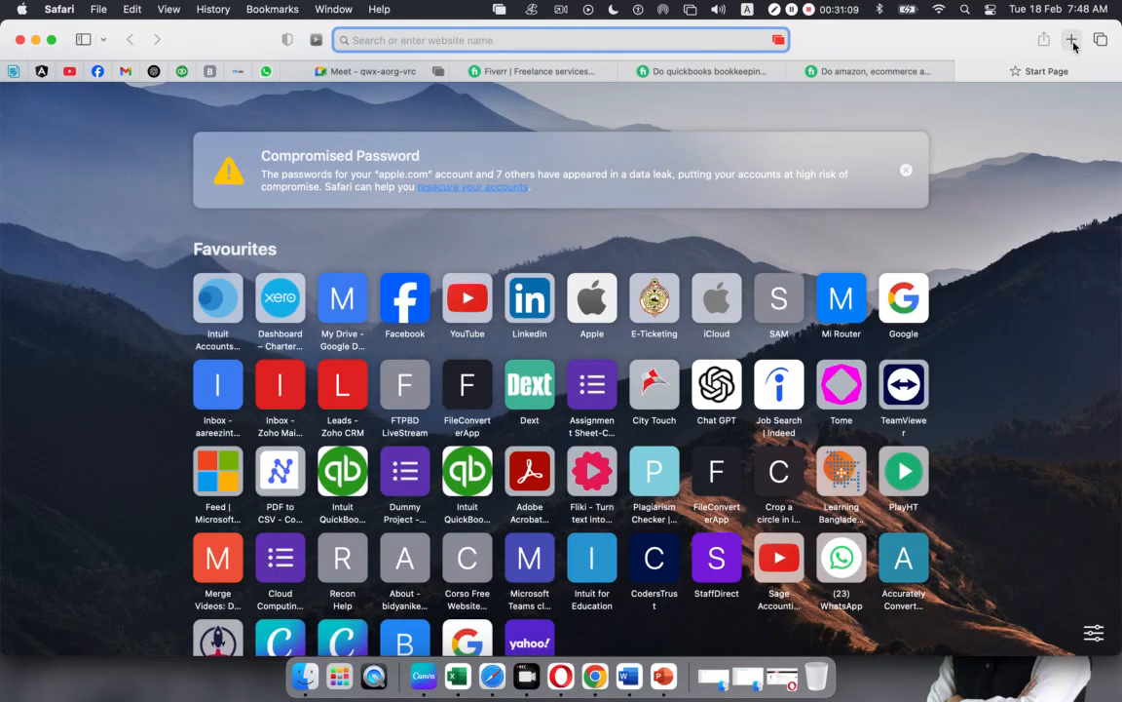
{"action": "scroll", "coordinate": [682, 319], "scroll_direction": "down", "scroll_amount": 5}
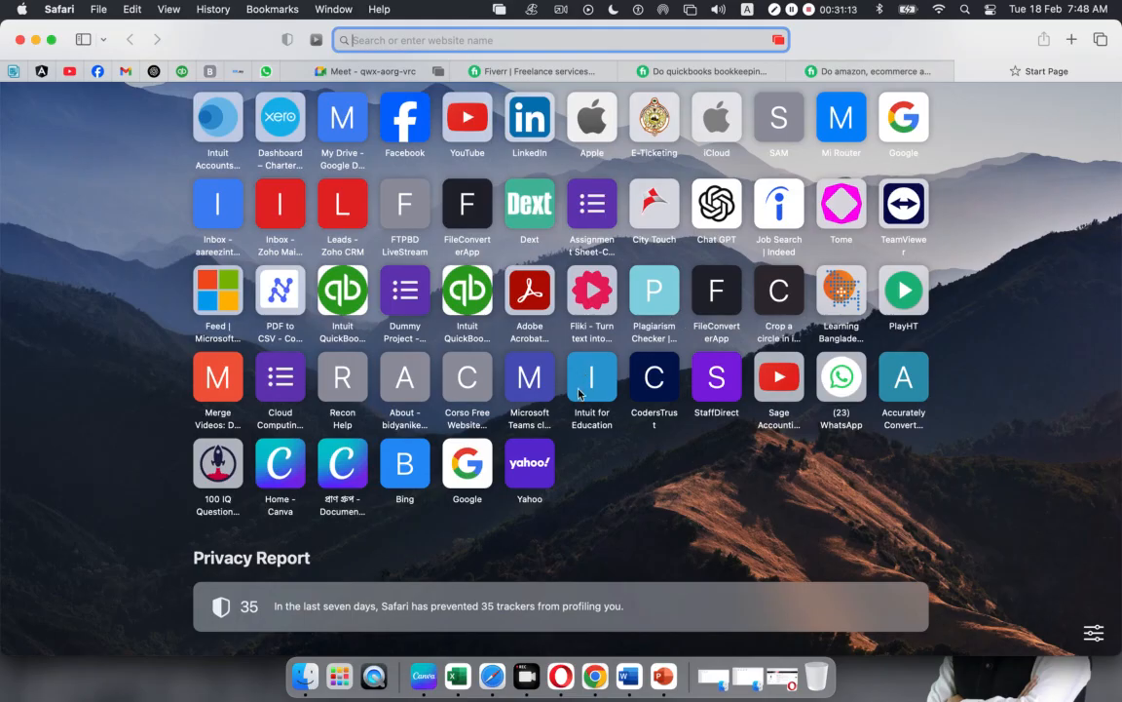
{"action": "left_click", "coordinate": [656, 289]}
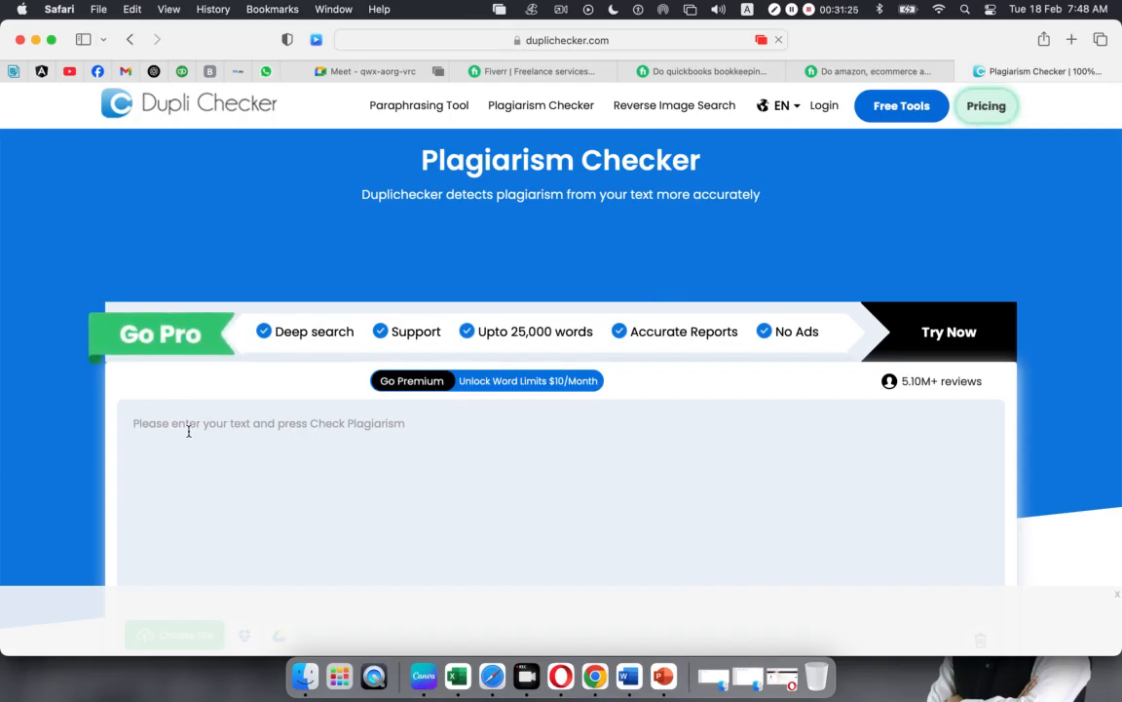
Paste the copied description into the plagiarism checker, confirm the "I'm not a robot" check and run the plagiarism check.
{"action": "key", "text": "super+v"}
{"action": "scroll", "coordinate": [338, 433], "scroll_direction": "down", "scroll_amount": 10}
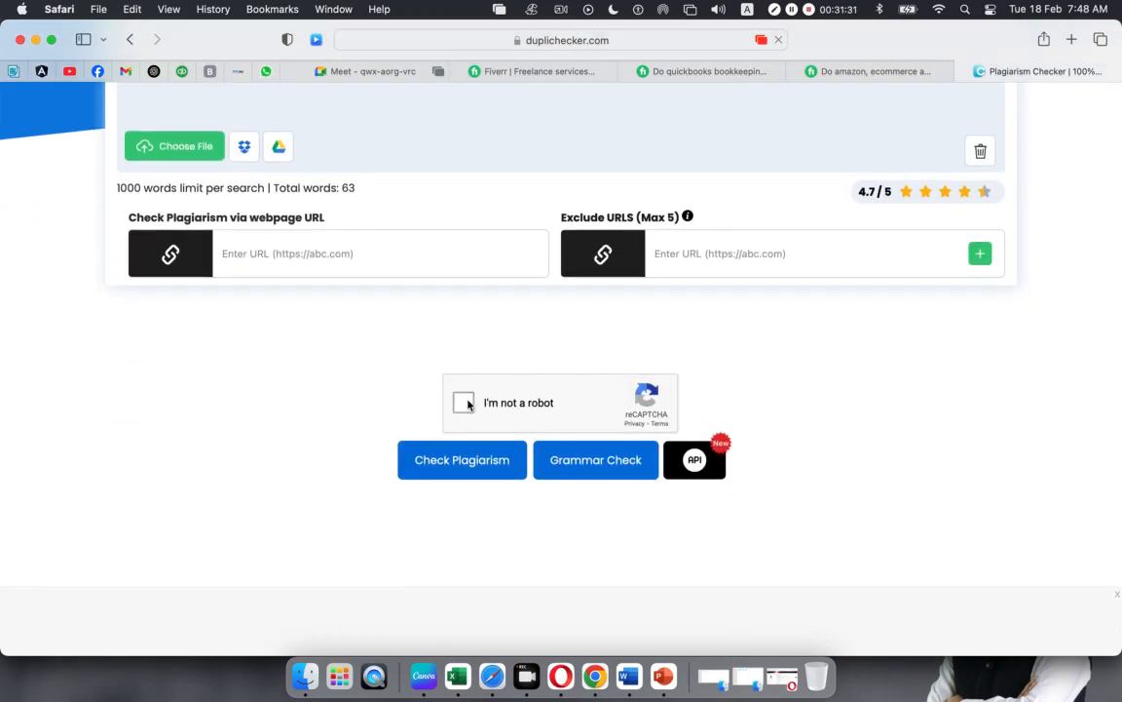
{"action": "left_click", "coordinate": [464, 402]}
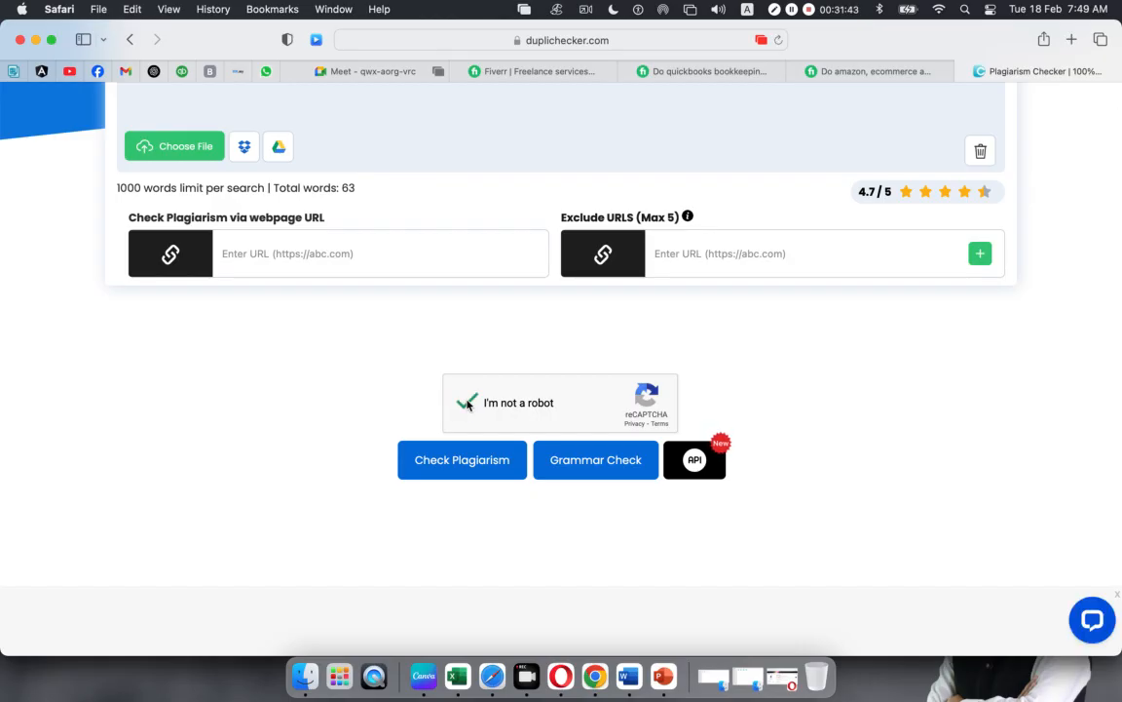
{"action": "left_click", "coordinate": [469, 470]}
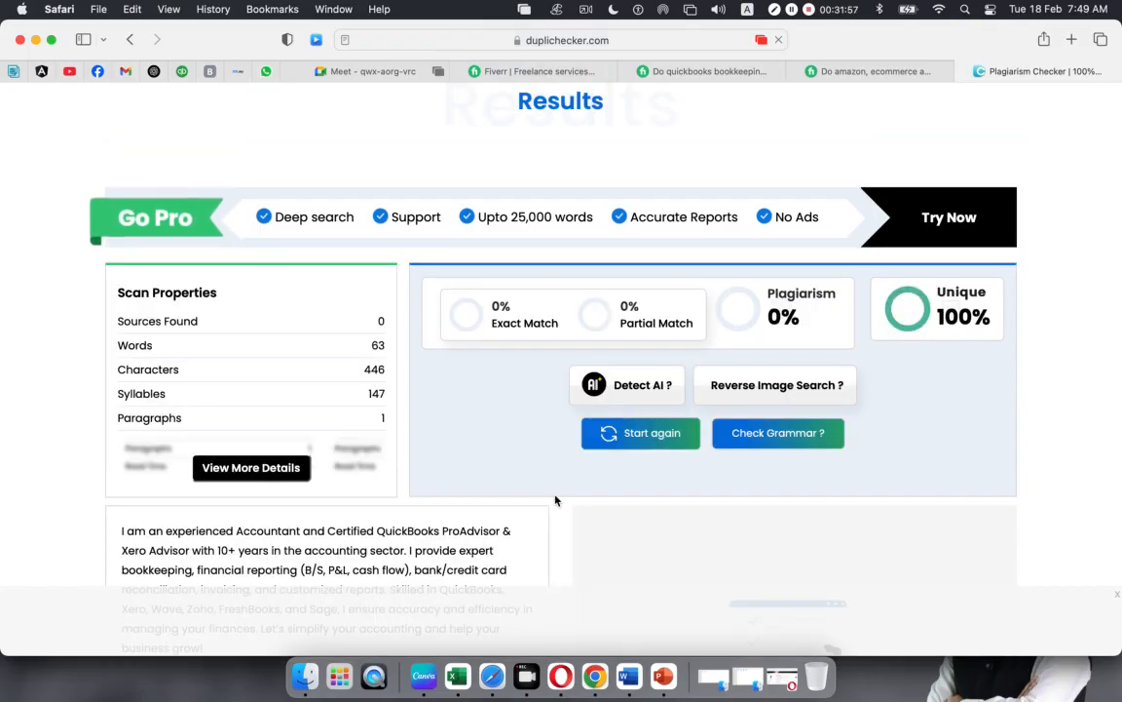
Examine the plagiarism results, including the plagiarism and unique percentages and the scan properties of the checked text.
{"action": "scroll", "coordinate": [518, 475], "scroll_direction": "down", "scroll_amount": 1}
{"action": "scroll", "coordinate": [516, 472], "scroll_direction": "down", "scroll_amount": 1}
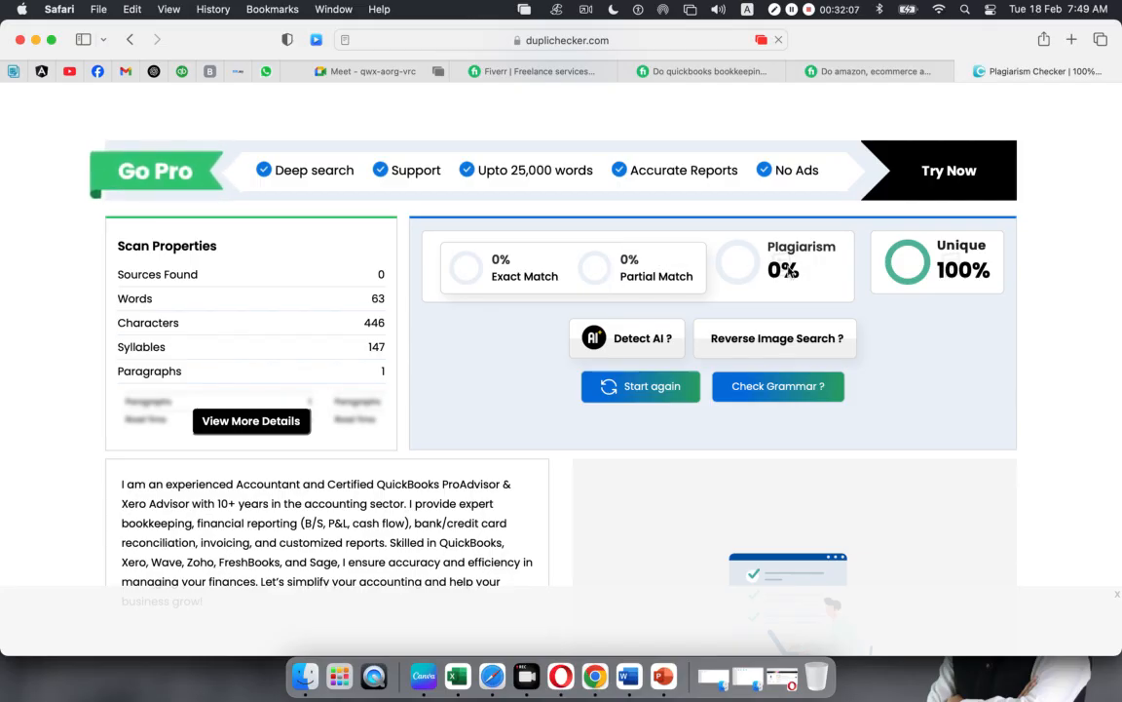
{"action": "scroll", "coordinate": [779, 340], "scroll_direction": "up", "scroll_amount": 5}
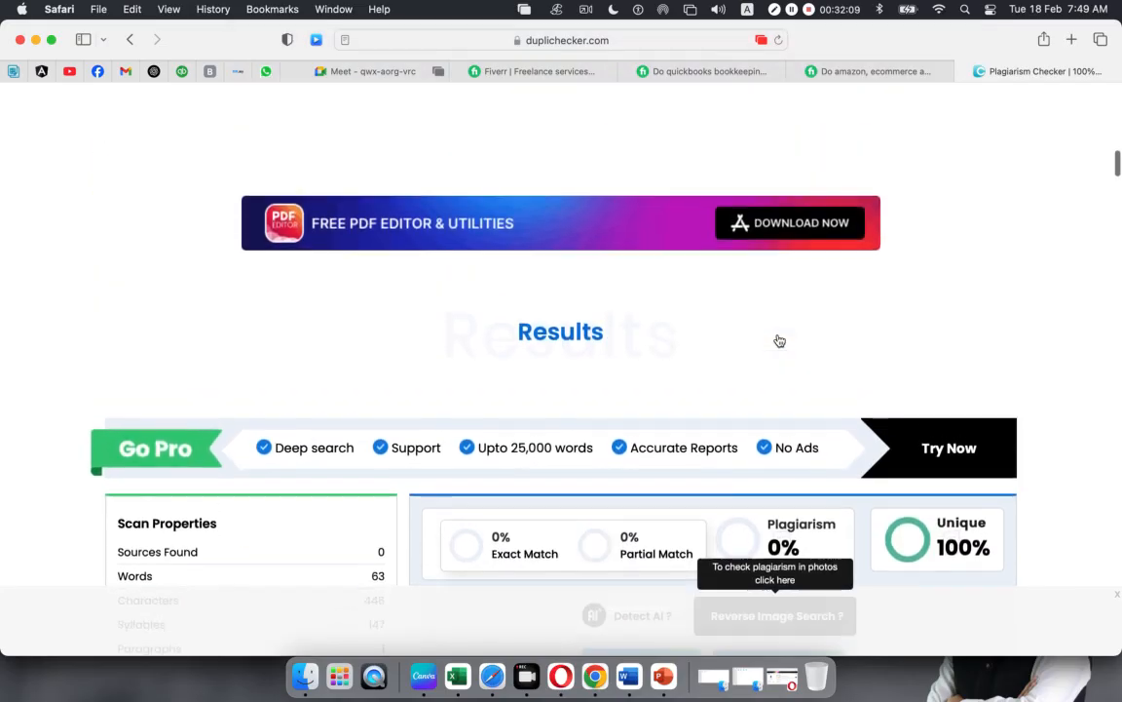
{"action": "scroll", "coordinate": [780, 341], "scroll_direction": "down", "scroll_amount": 8}
{"action": "scroll", "coordinate": [779, 340], "scroll_direction": "up", "scroll_amount": 2}
{"action": "scroll", "coordinate": [780, 340], "scroll_direction": "up", "scroll_amount": 7}
{"action": "scroll", "coordinate": [780, 340], "scroll_direction": "down", "scroll_amount": 7}
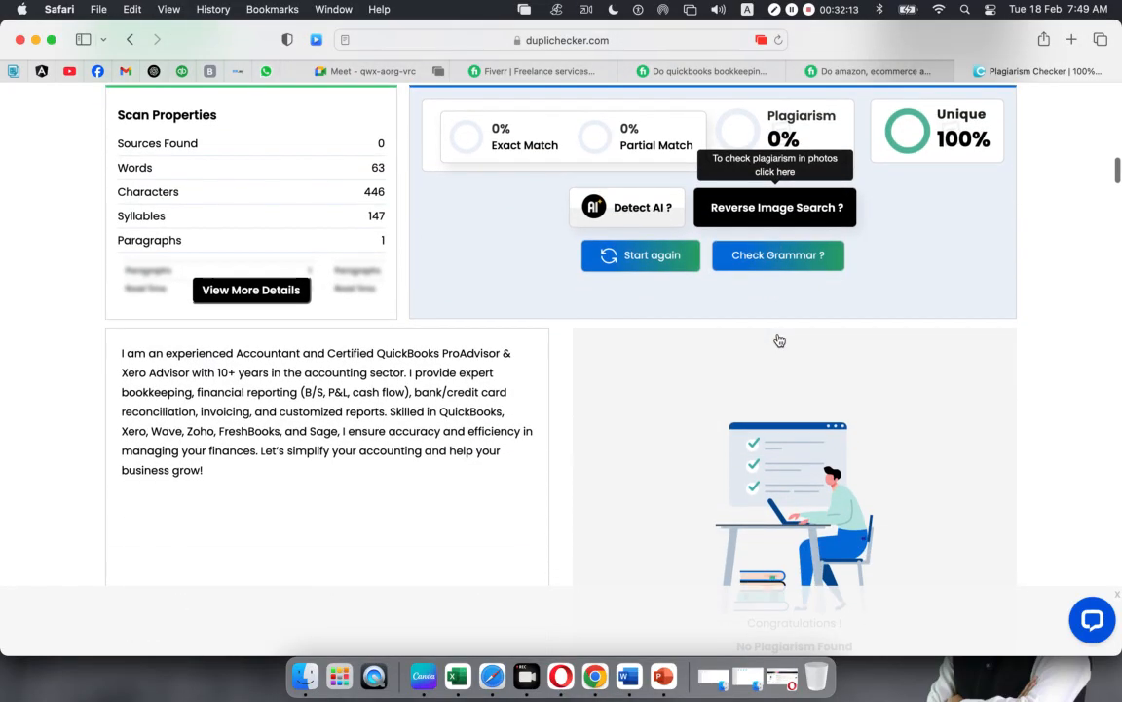
{"action": "scroll", "coordinate": [779, 341], "scroll_direction": "up", "scroll_amount": 2}
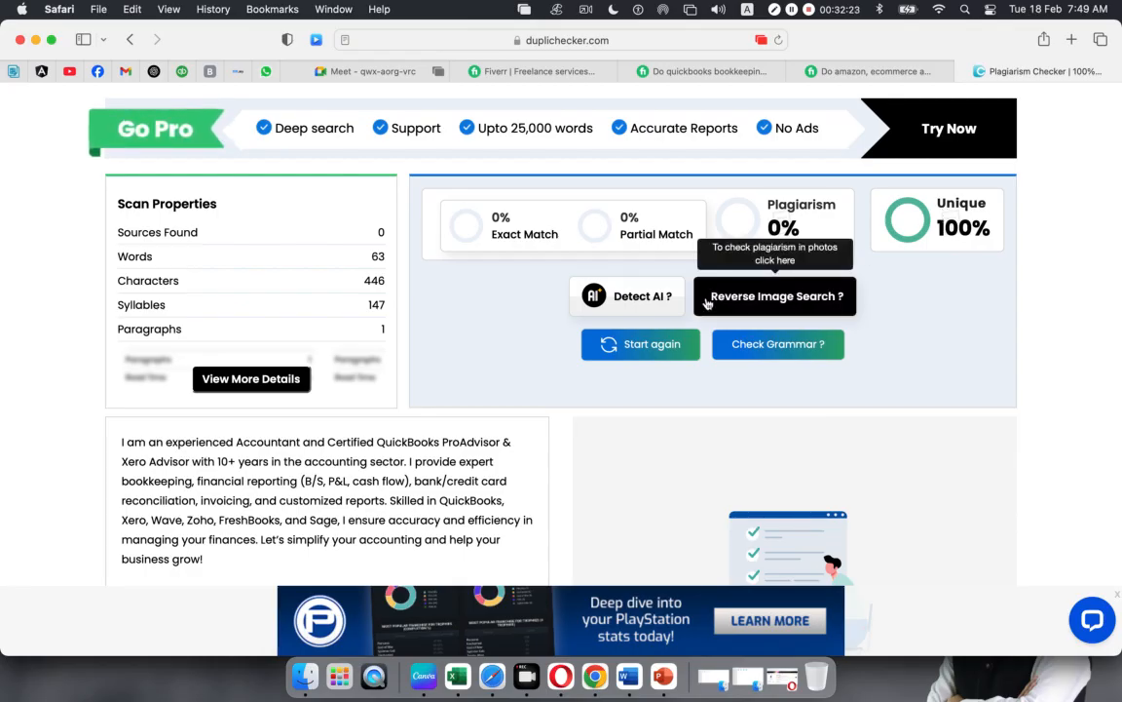
{"action": "scroll", "coordinate": [524, 353], "scroll_direction": "down", "scroll_amount": 1}
{"action": "scroll", "coordinate": [524, 354], "scroll_direction": "down", "scroll_amount": 1}
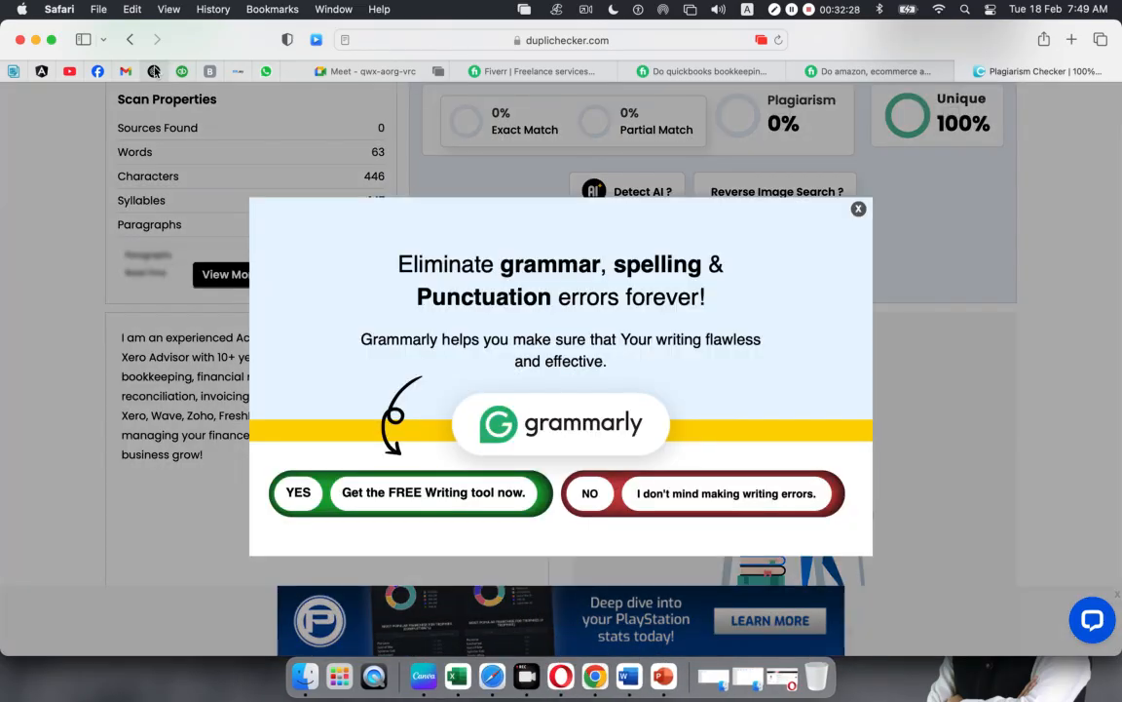
Return to the ChatGPT conversation and send the request "paraphrase" for the latest profile description.
{"action": "left_click", "coordinate": [154, 72]}
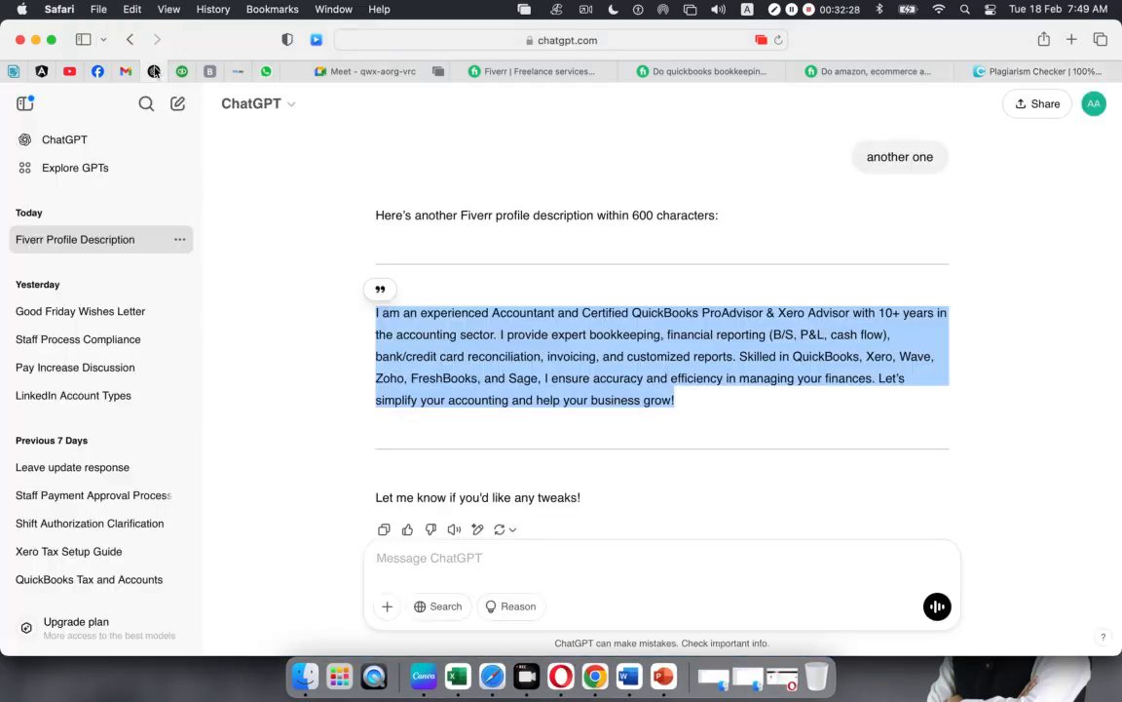
{"action": "left_click", "coordinate": [466, 568]}
{"action": "type", "text": "paraphra"}
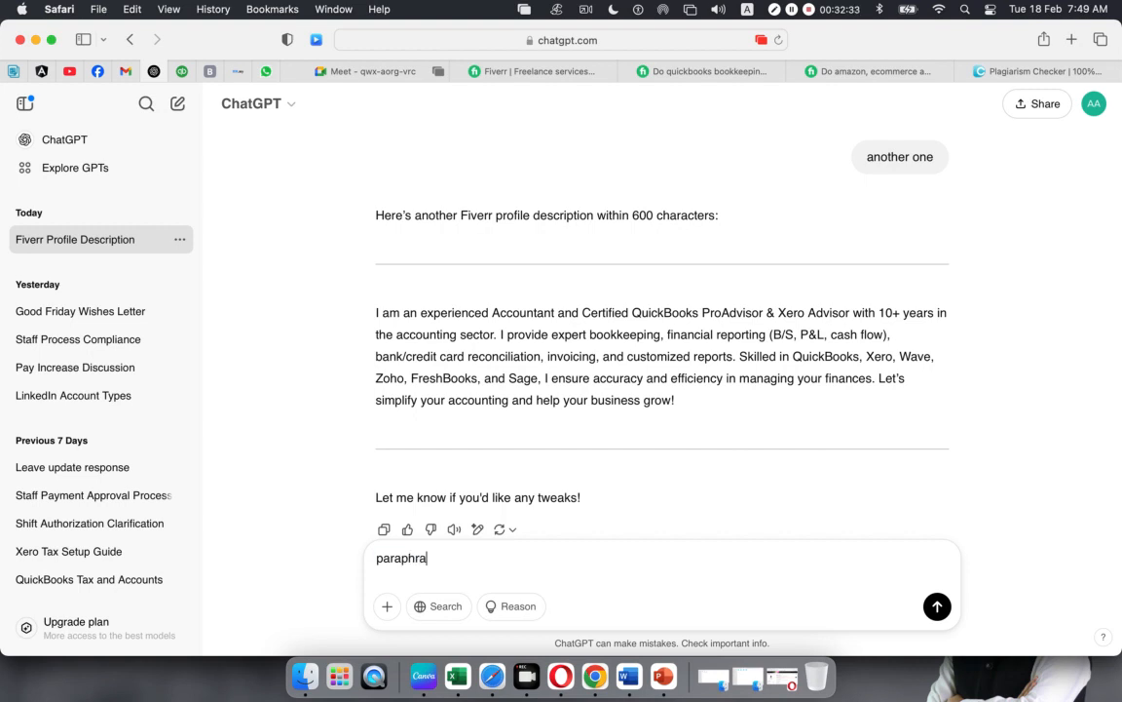
{"action": "type", "text": "se"}
{"action": "key", "text": "Return"}
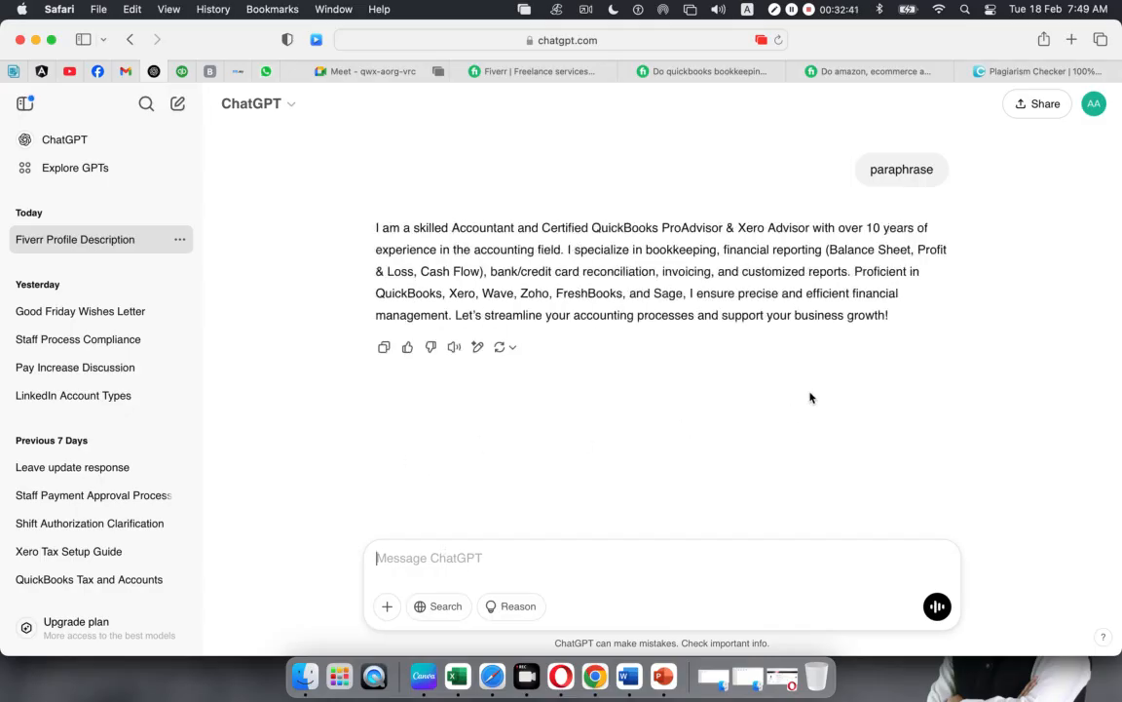
Compare the paraphrased description in ChatGPT with the checked text in Dupli Checker, highlighting both texts and dismissing the Grammarly advert.
{"action": "left_click_drag", "start_coordinate": [897, 317], "coordinate": [345, 243]}
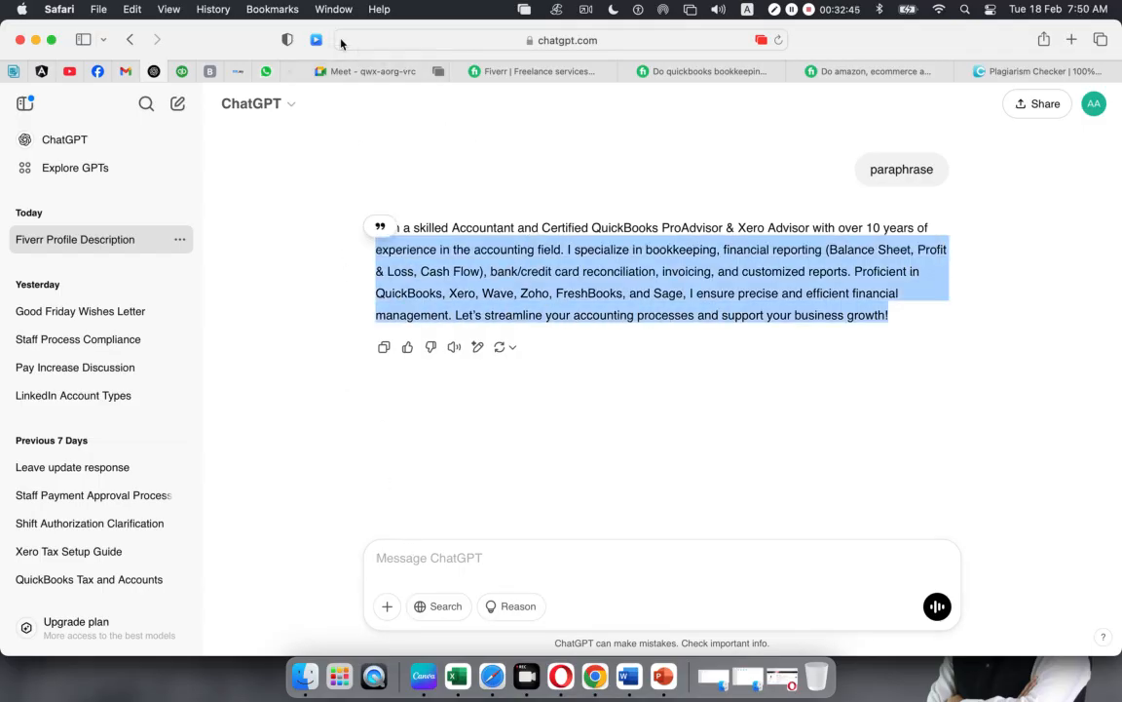
{"action": "left_click", "coordinate": [1023, 72]}
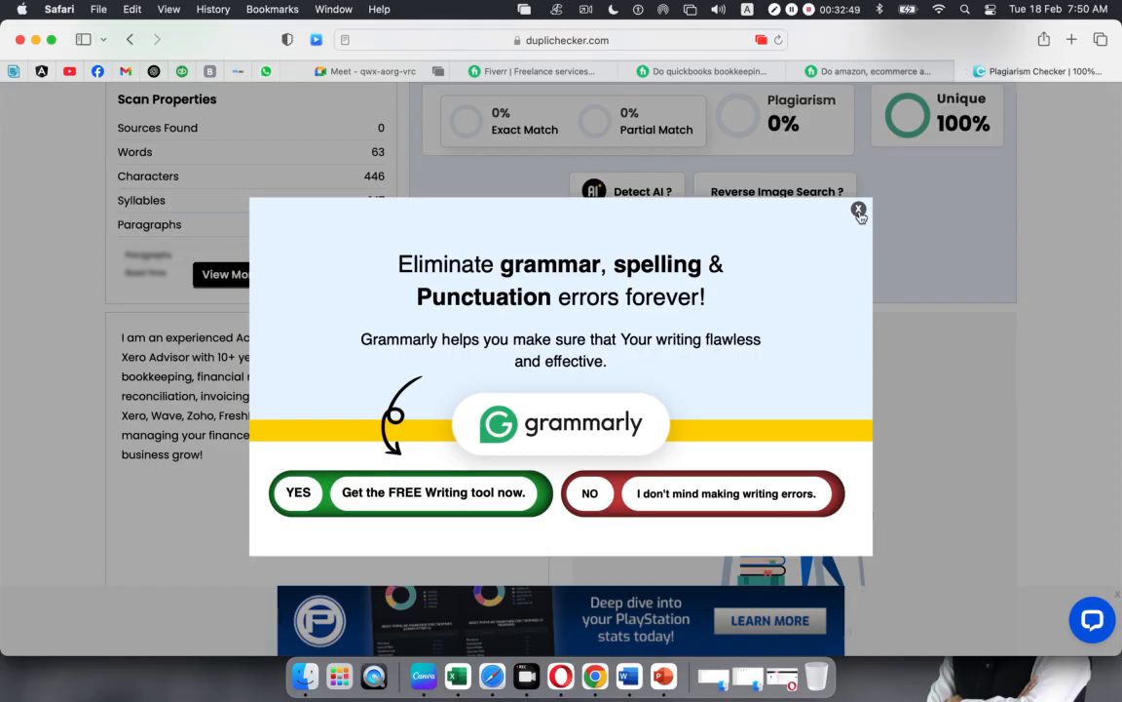
{"action": "left_click", "coordinate": [859, 212]}
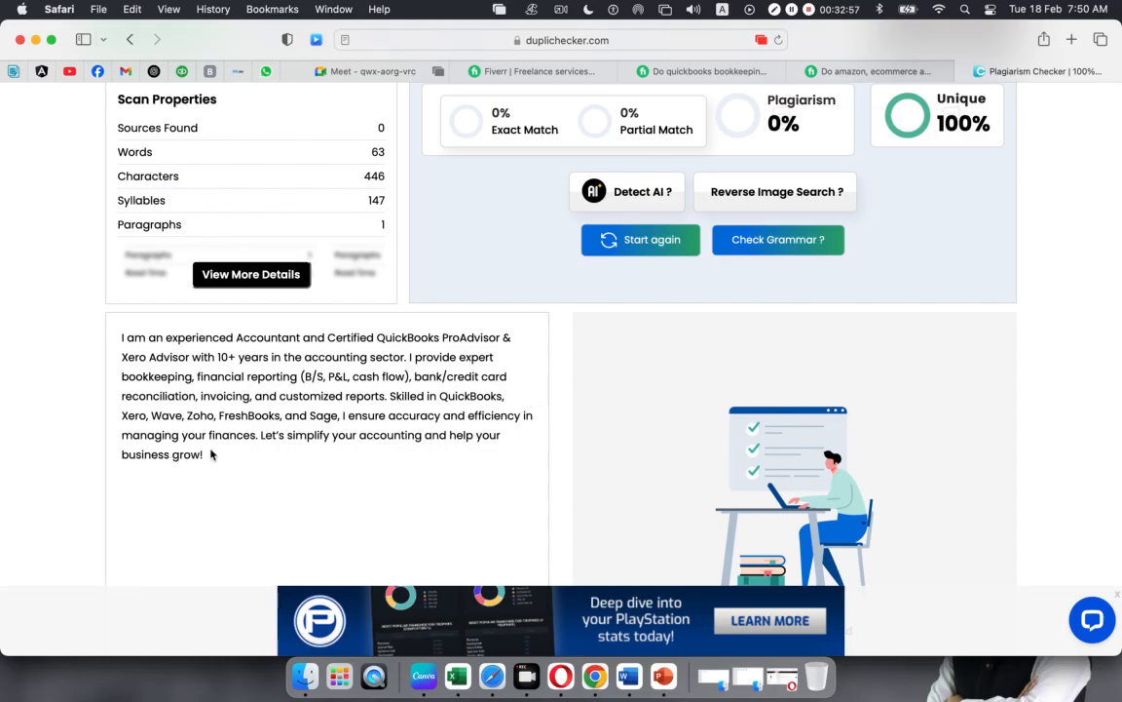
{"action": "left_click_drag", "start_coordinate": [207, 455], "coordinate": [78, 366]}
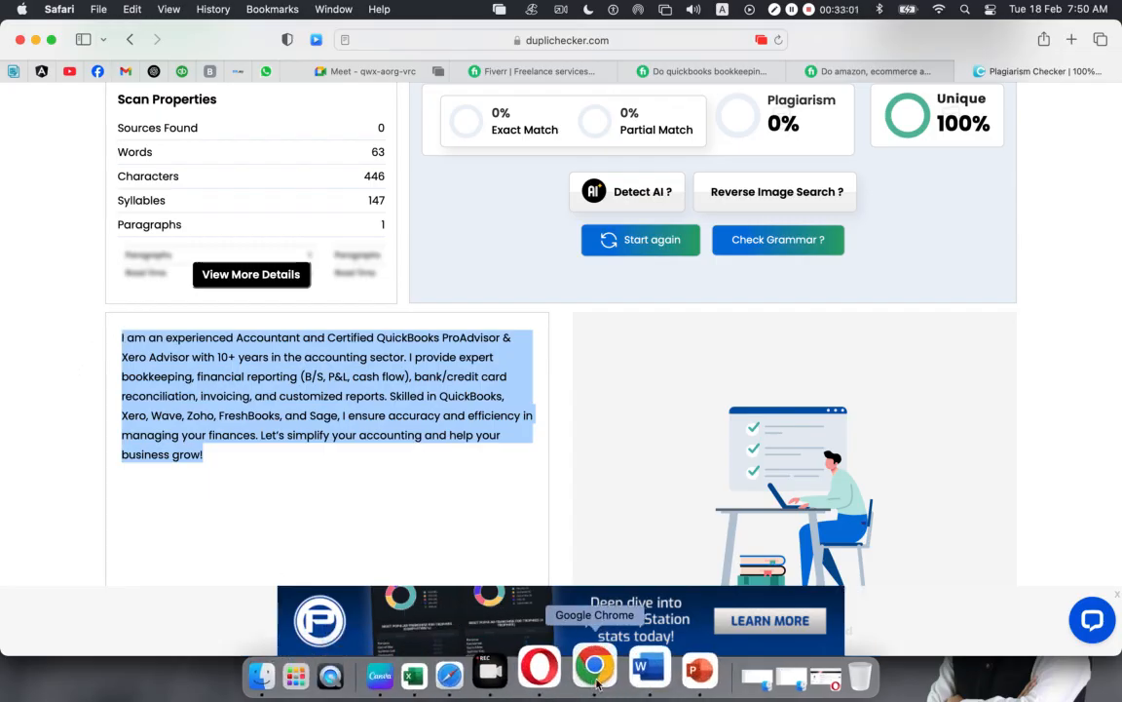
Review the PowerPoint profile description slide and the two open Fiverr bookkeeping gigs in Safari, and return to the plagiarism results.
{"action": "left_click", "coordinate": [660, 682]}
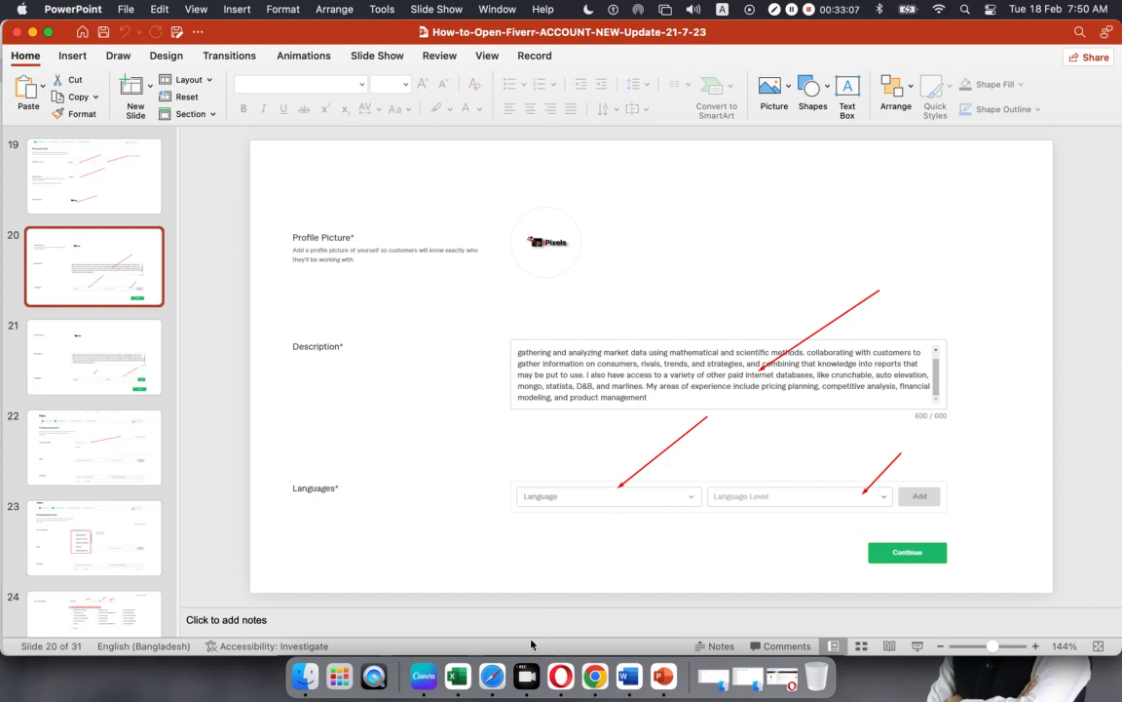
{"action": "left_click", "coordinate": [493, 677]}
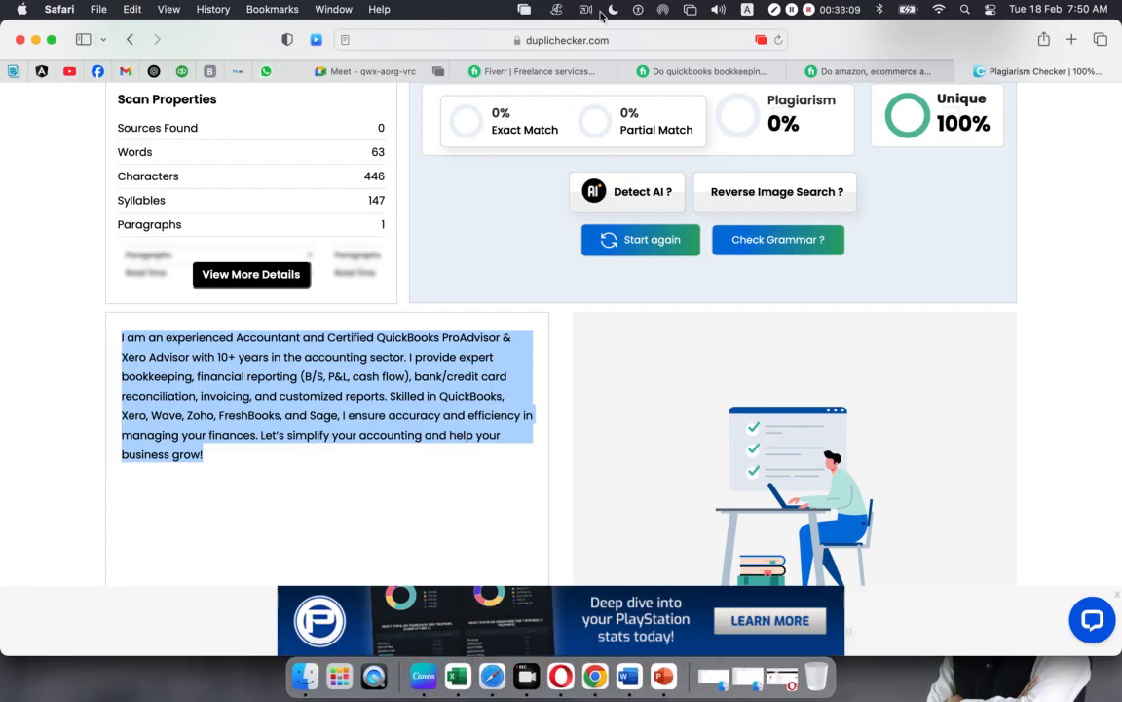
{"action": "left_click", "coordinate": [665, 73]}
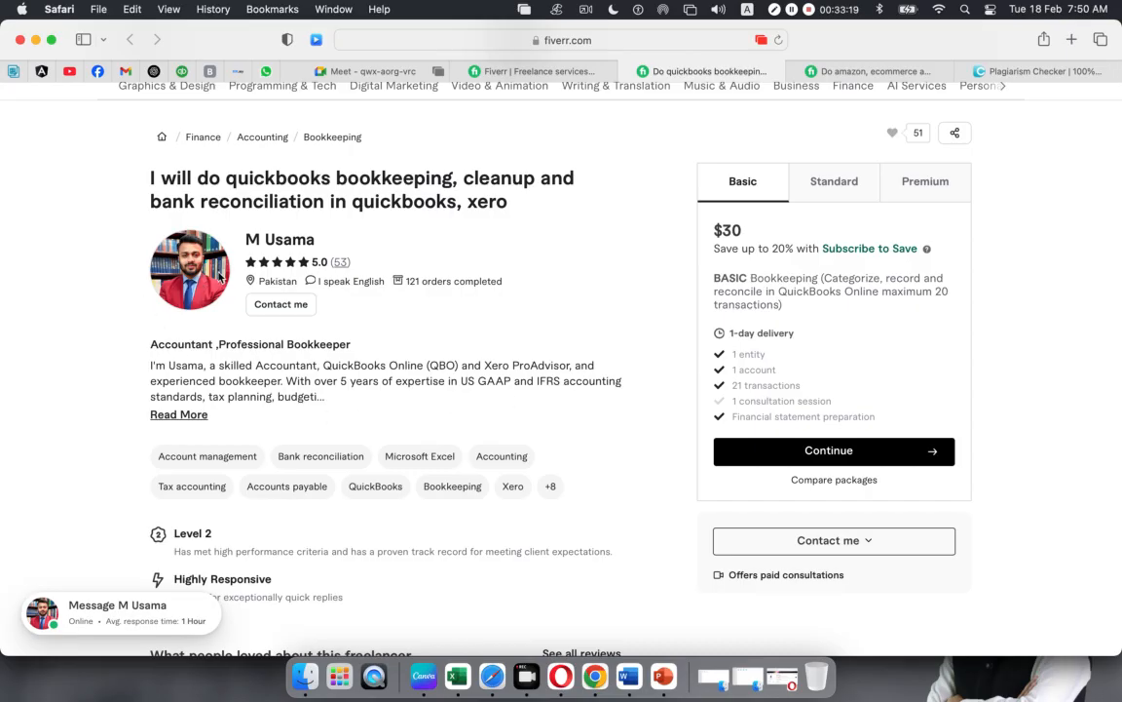
{"action": "left_click", "coordinate": [821, 71]}
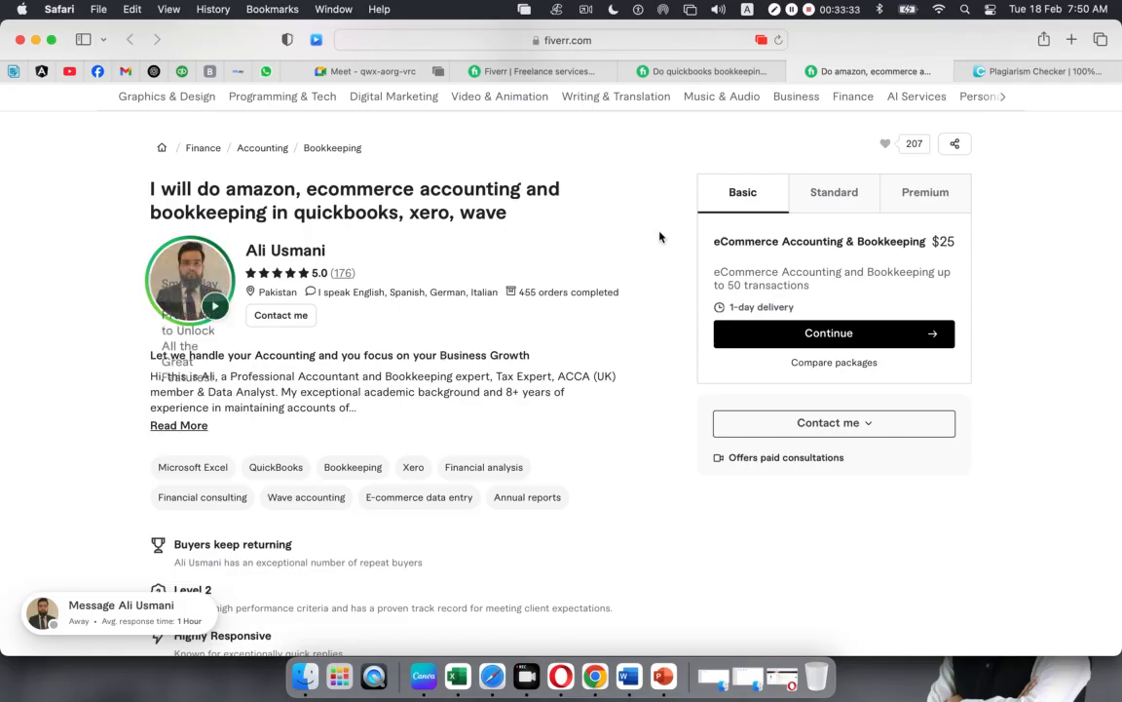
{"action": "left_click", "coordinate": [1004, 76]}
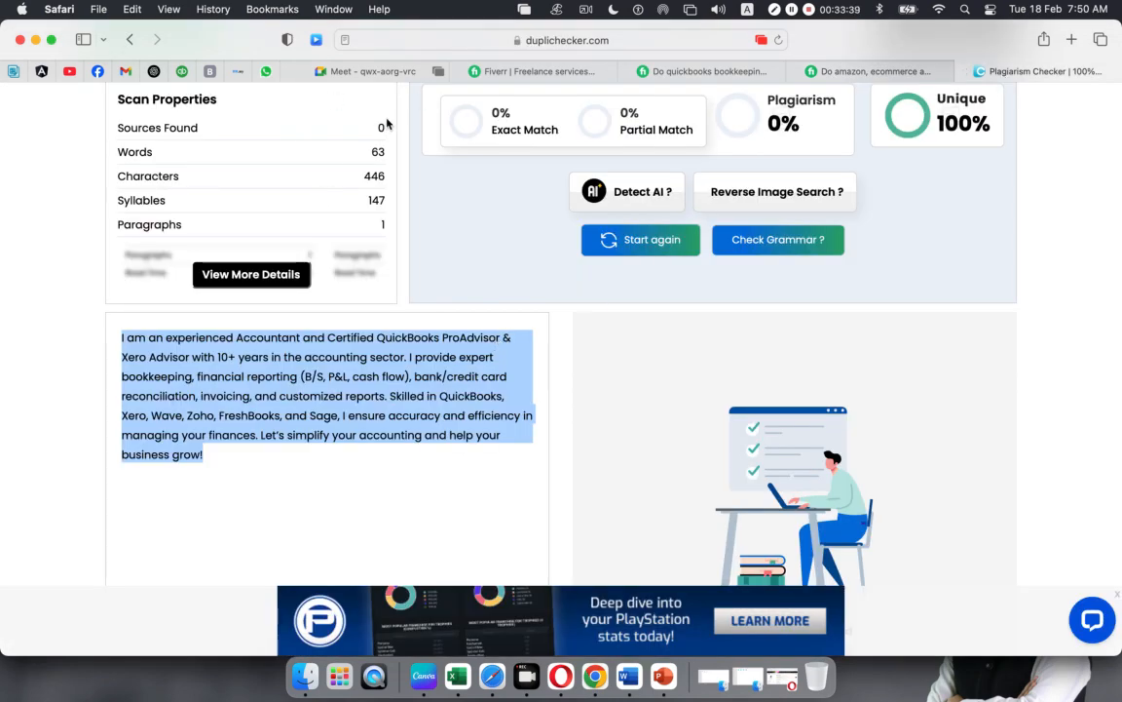
Close the How-to-Open-Fiverr-ACCOUNT-NEW-Update-21-7-23 presentation in PowerPoint and bring up Facebook with its group chats in Safari.
{"action": "left_click", "coordinate": [656, 667]}
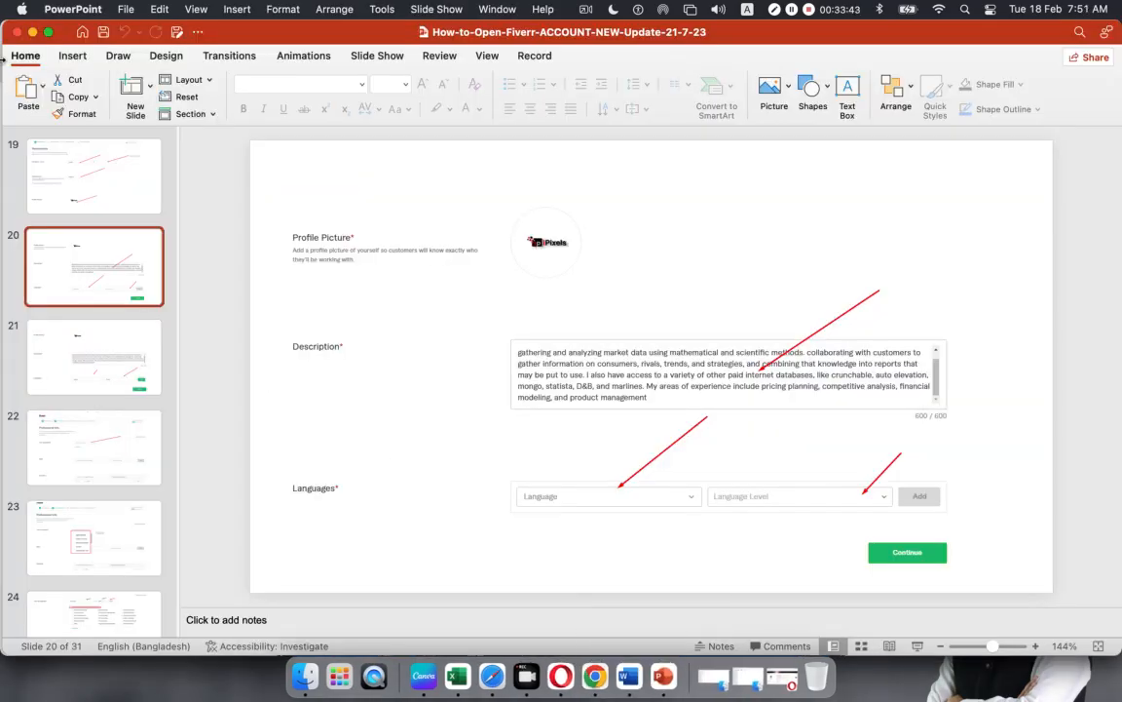
{"action": "left_click", "coordinate": [18, 32]}
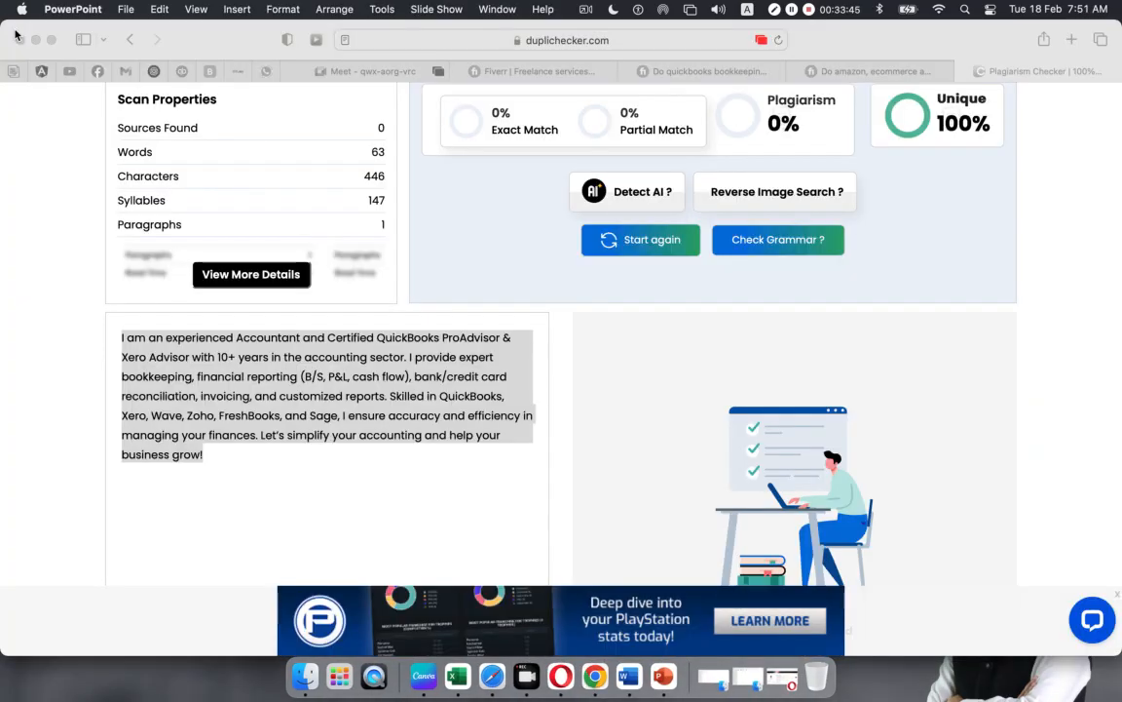
{"action": "left_click", "coordinate": [96, 74]}
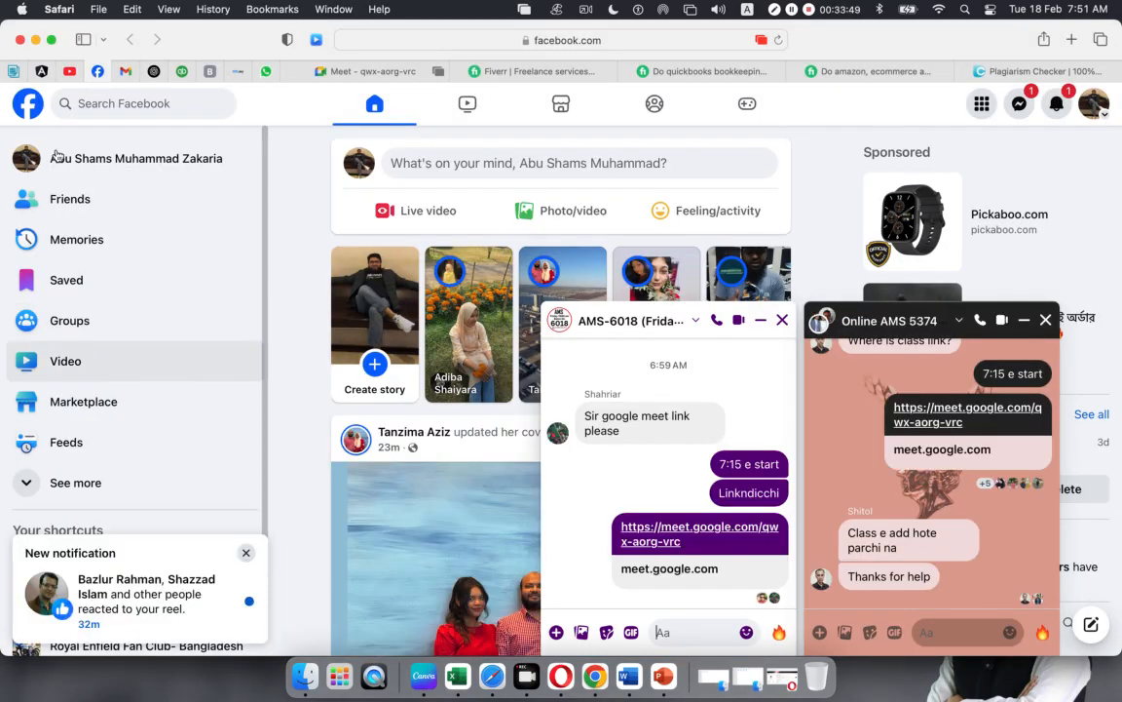
Minimise Safari, close the Fiverr Account Create Information workbook and copy all three files in the Fiverr Class Doc folder.
{"action": "left_click", "coordinate": [35, 40]}
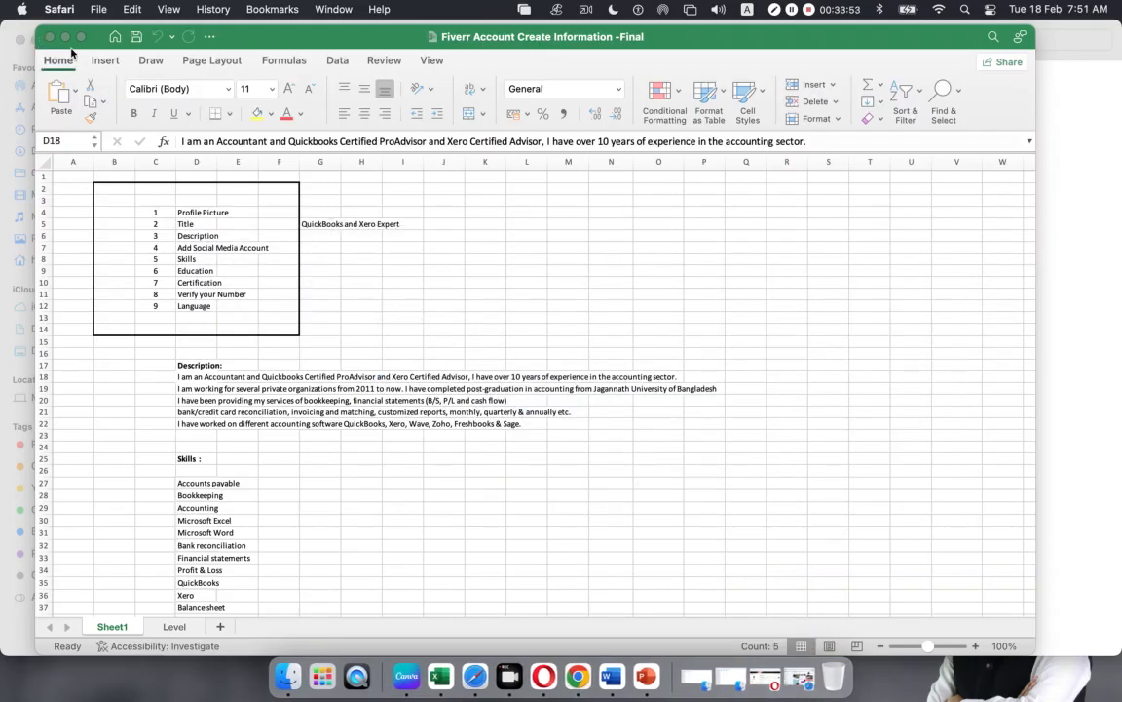
{"action": "scroll", "coordinate": [283, 407], "scroll_direction": "down", "scroll_amount": 5}
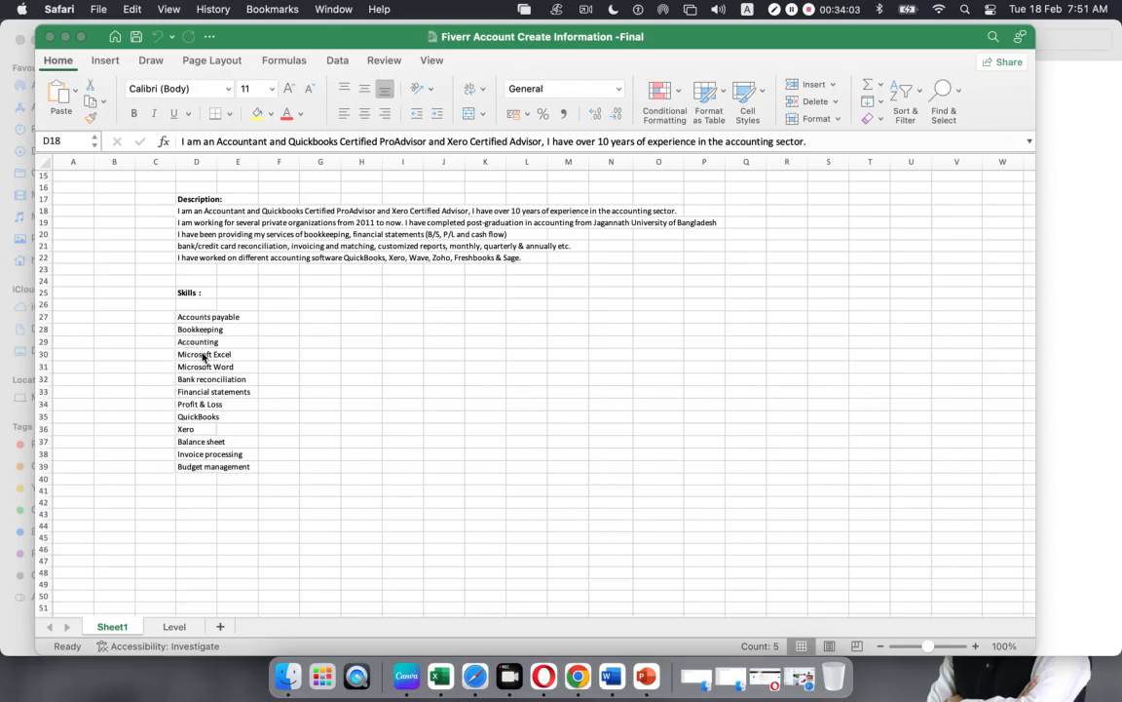
{"action": "left_click", "coordinate": [49, 38]}
{"action": "left_click_drag", "start_coordinate": [473, 90], "coordinate": [228, 179]}
{"action": "key", "text": "super+c"}
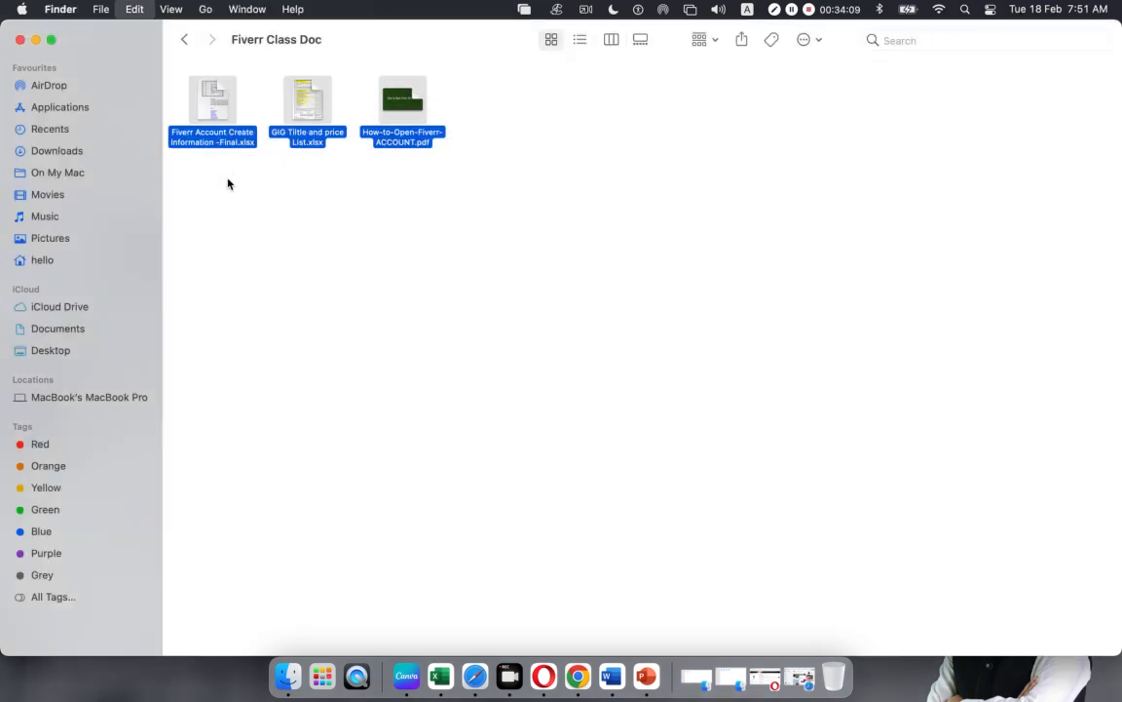
Switch back to Facebook in Safari, paste the three copied class files into the AMS-6018 group chat and send them.
{"action": "left_click", "coordinate": [477, 670]}
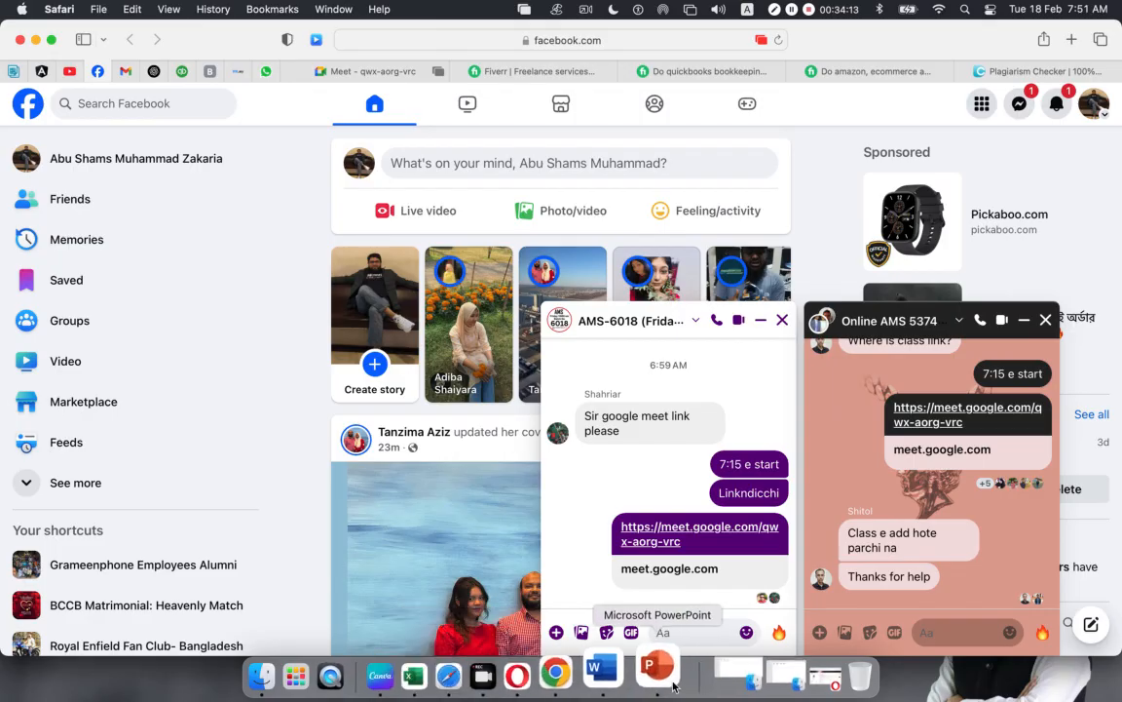
{"action": "left_click", "coordinate": [682, 632]}
{"action": "key", "text": "super+v"}
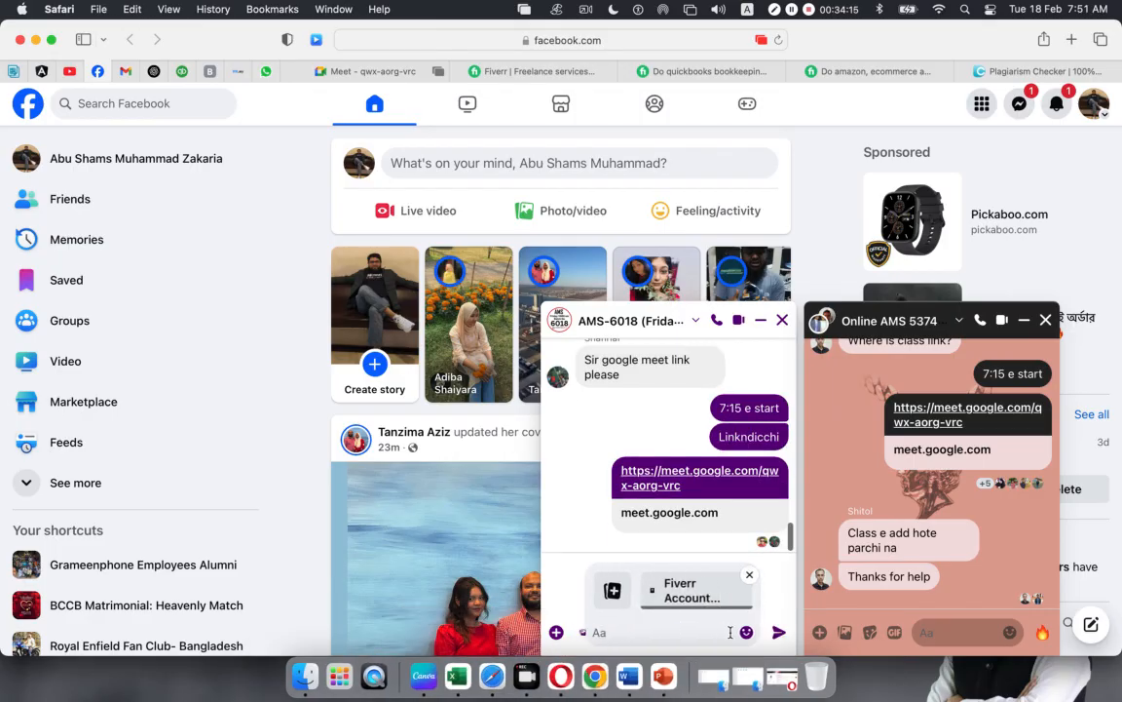
{"action": "left_click", "coordinate": [778, 632]}
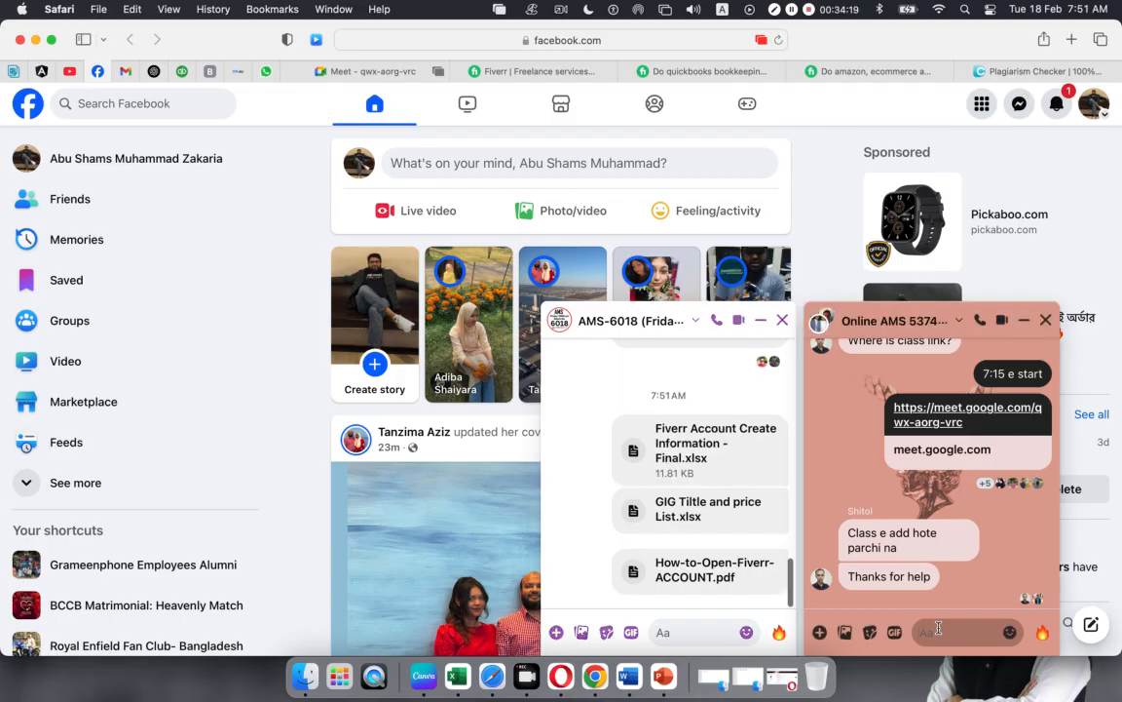
Paste the same three class files into the Online AMS 5374 group chat and send them.
{"action": "left_click", "coordinate": [939, 627]}
{"action": "key", "text": "super+v"}
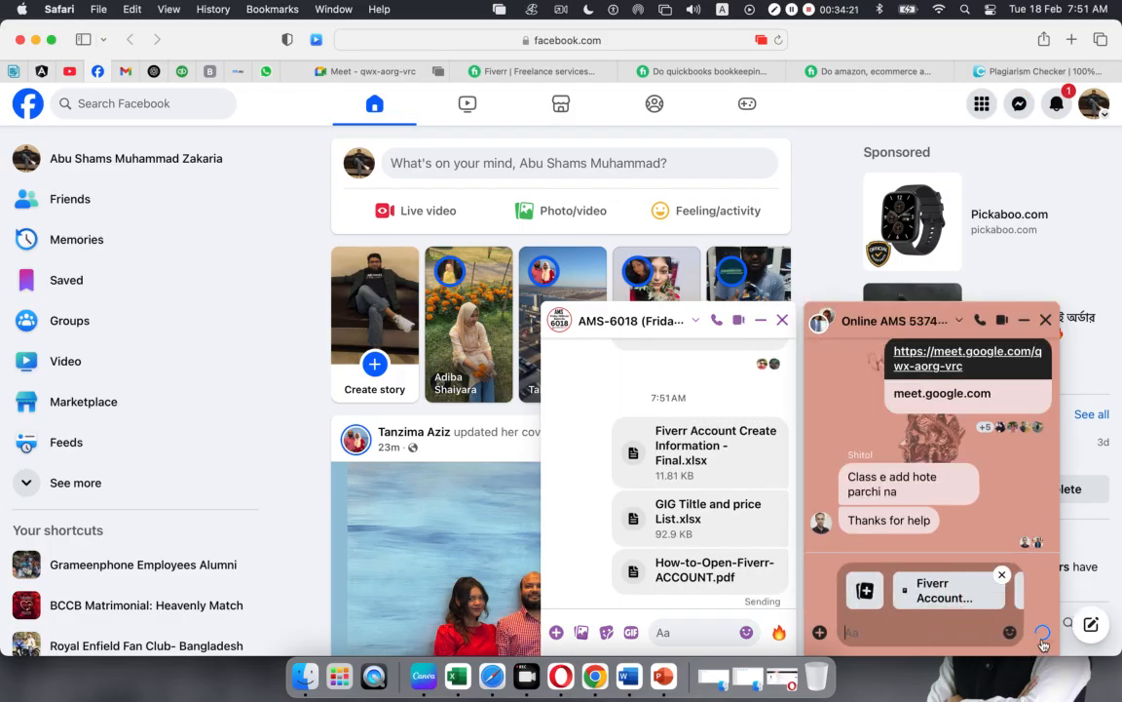
{"action": "left_click", "coordinate": [1042, 639]}
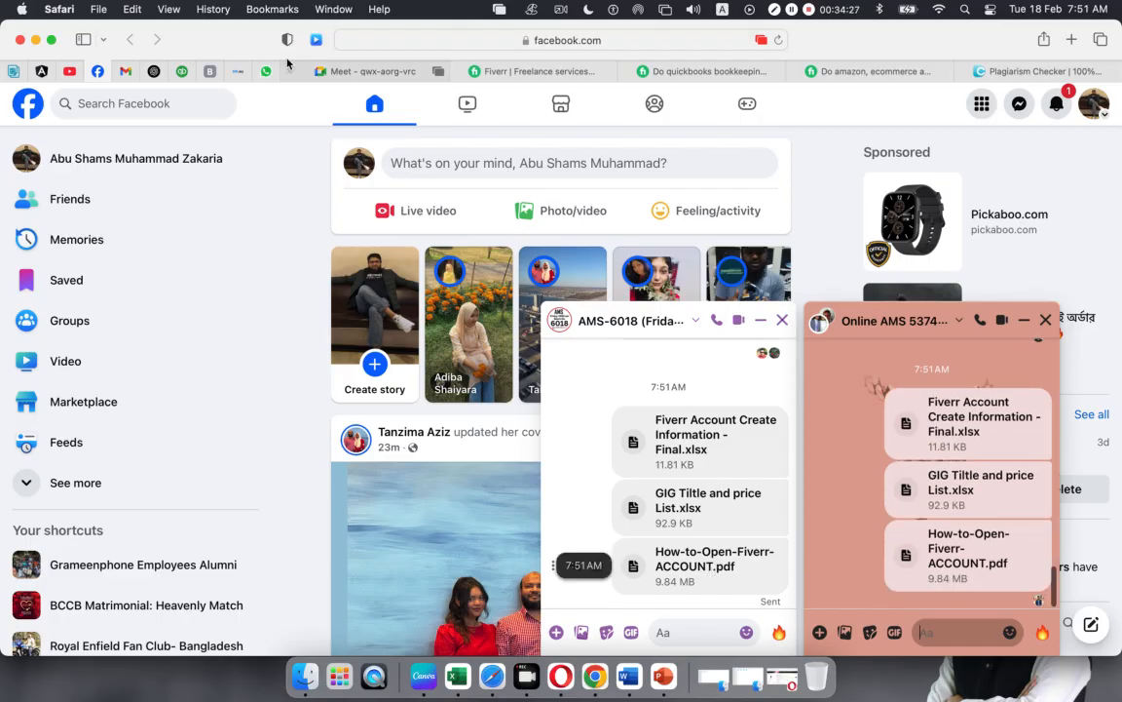
Try to reopen the recent presentation How-to-Open-Fiverr-ACCOUNT-NEW-Update-21-7-23 in PowerPoint, and dismiss the PowerPoint and Excel start windows.
{"action": "left_click", "coordinate": [666, 676]}
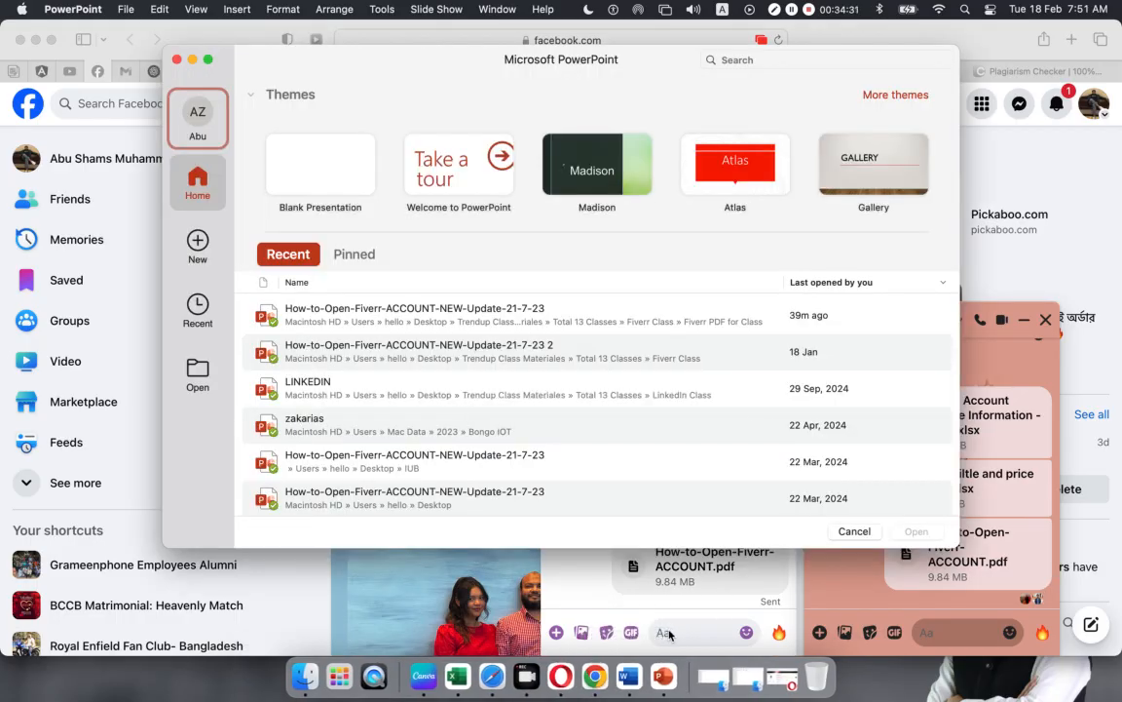
{"action": "left_click", "coordinate": [313, 314]}
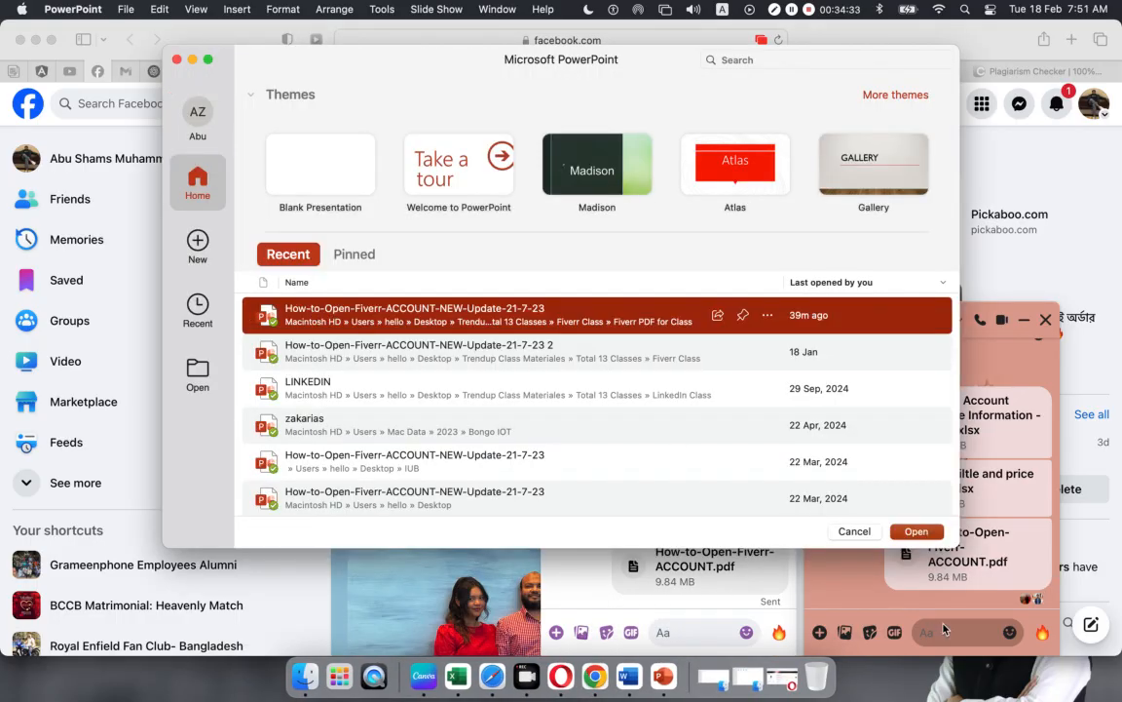
{"action": "left_click", "coordinate": [912, 532]}
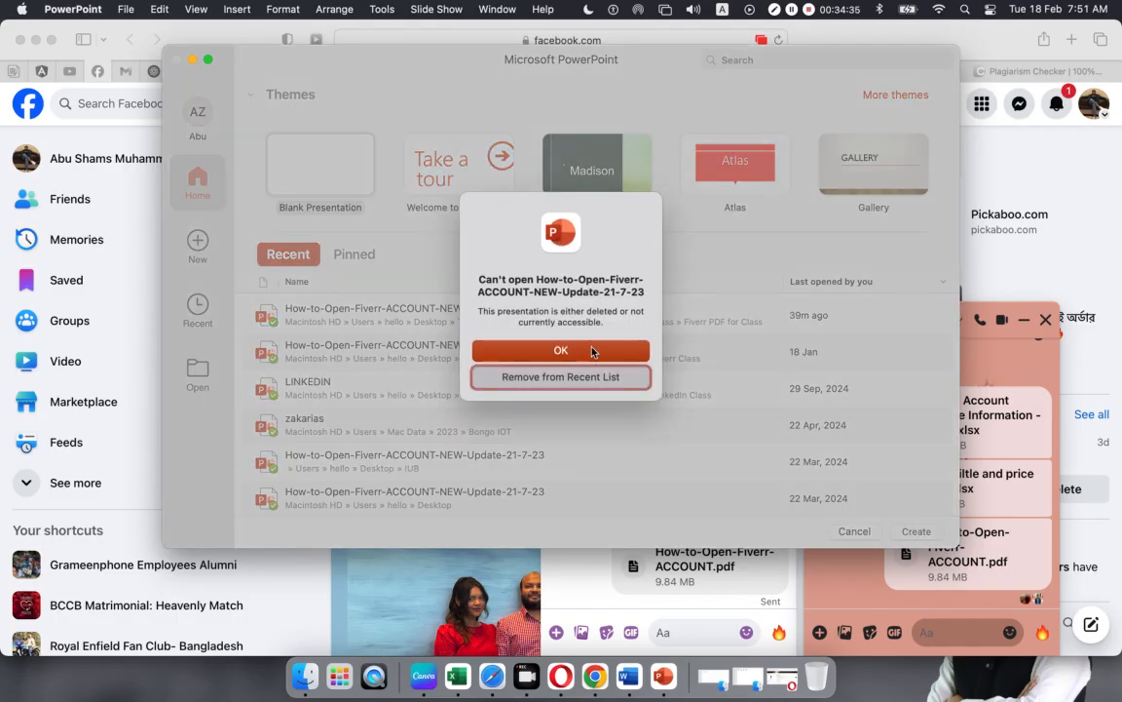
{"action": "left_click", "coordinate": [562, 351]}
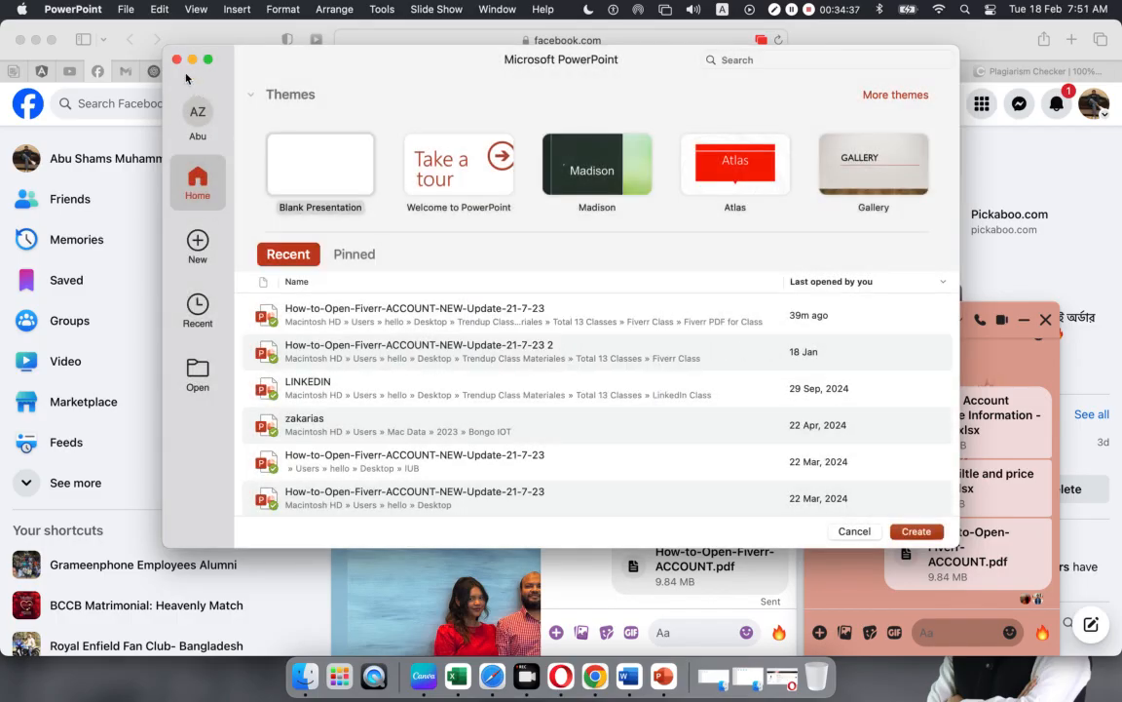
{"action": "left_click", "coordinate": [176, 60]}
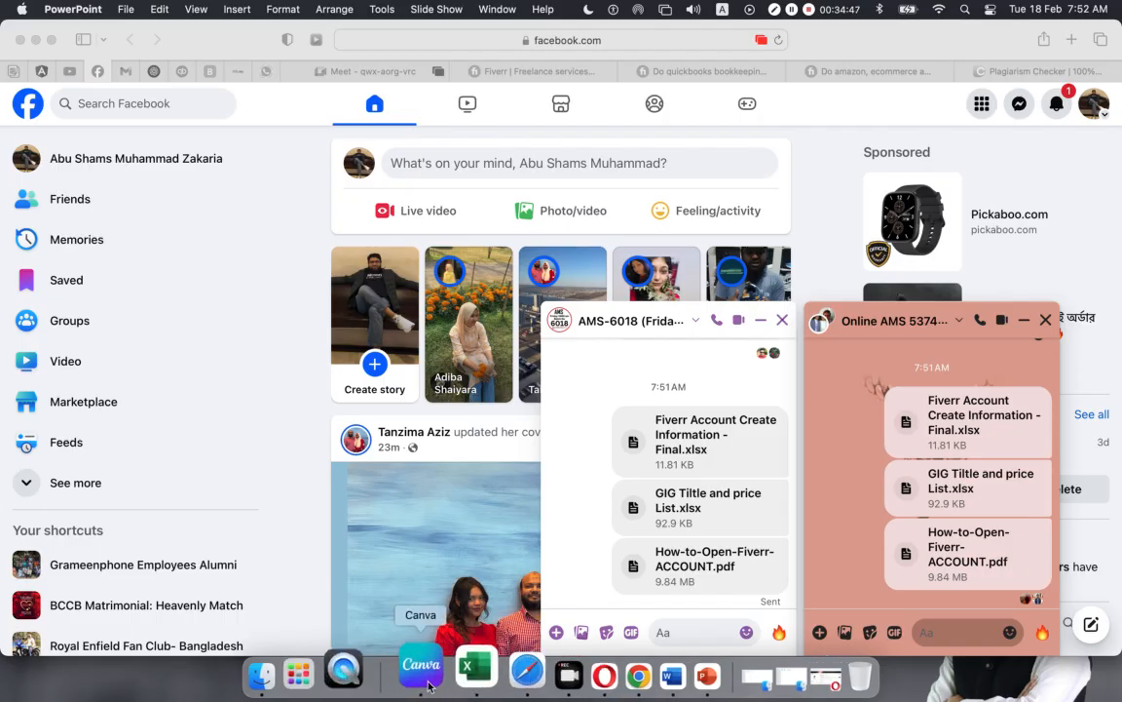
{"action": "left_click", "coordinate": [460, 681]}
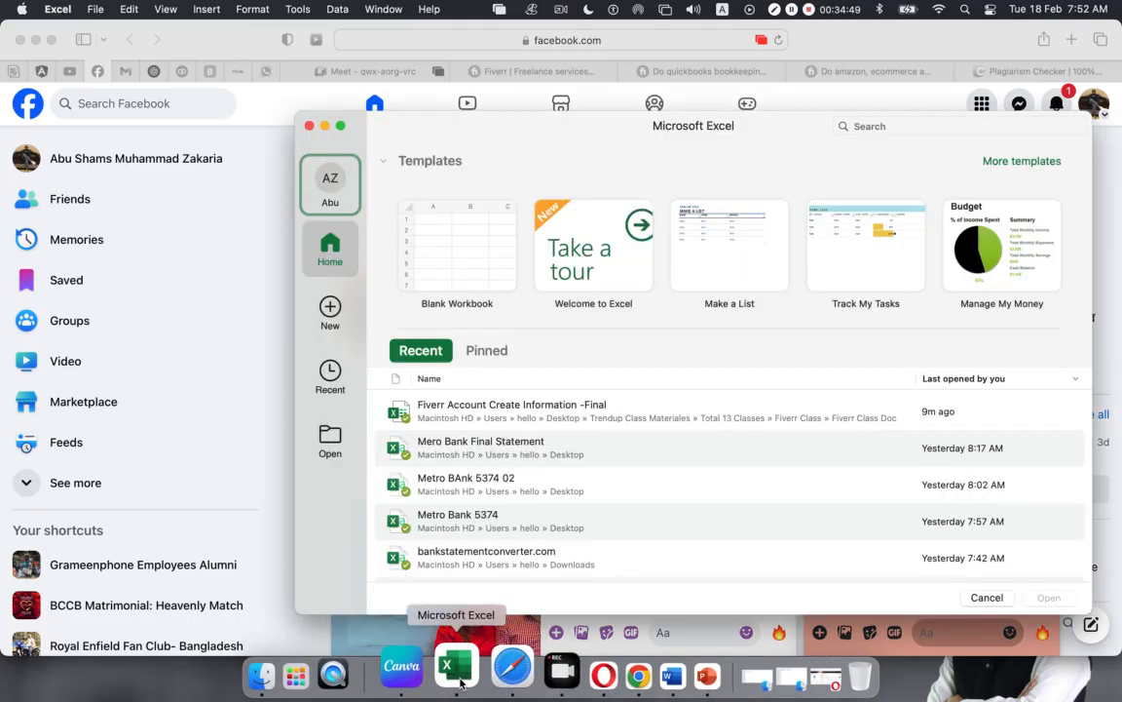
{"action": "left_click", "coordinate": [309, 127]}
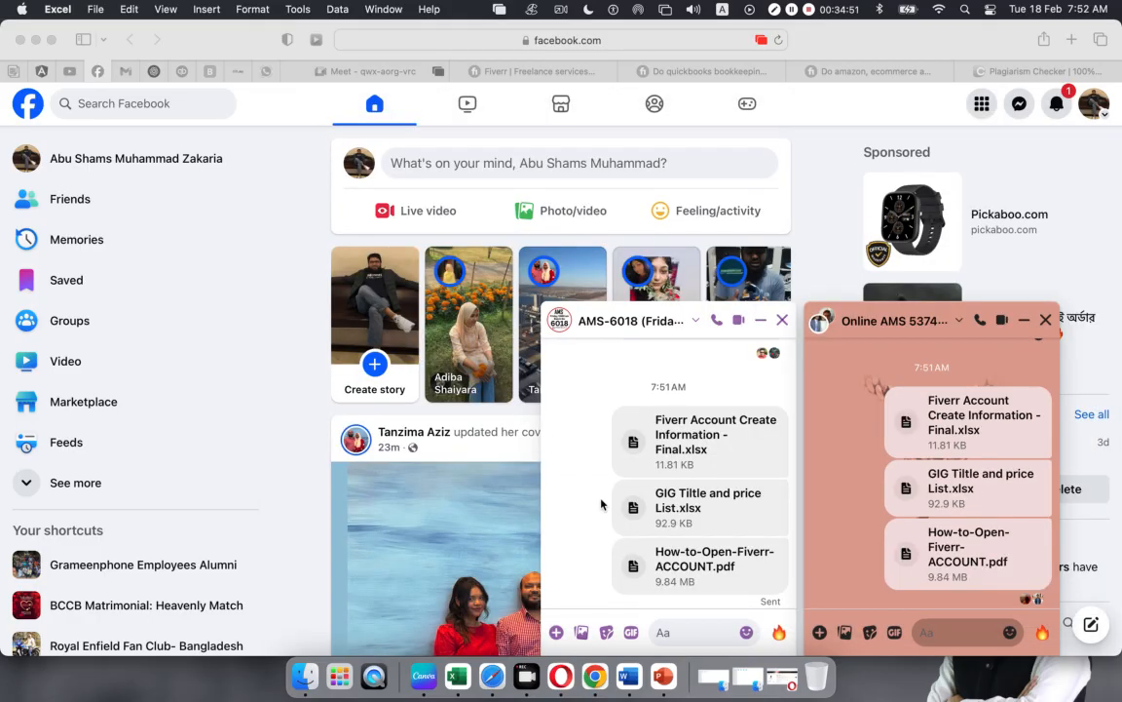
Minimise Safari, open GIG Tiltle and price List.xlsx from the Fiverr Class Doc folder and review the first gig on the Pricing sheet.
{"action": "left_click", "coordinate": [35, 39]}
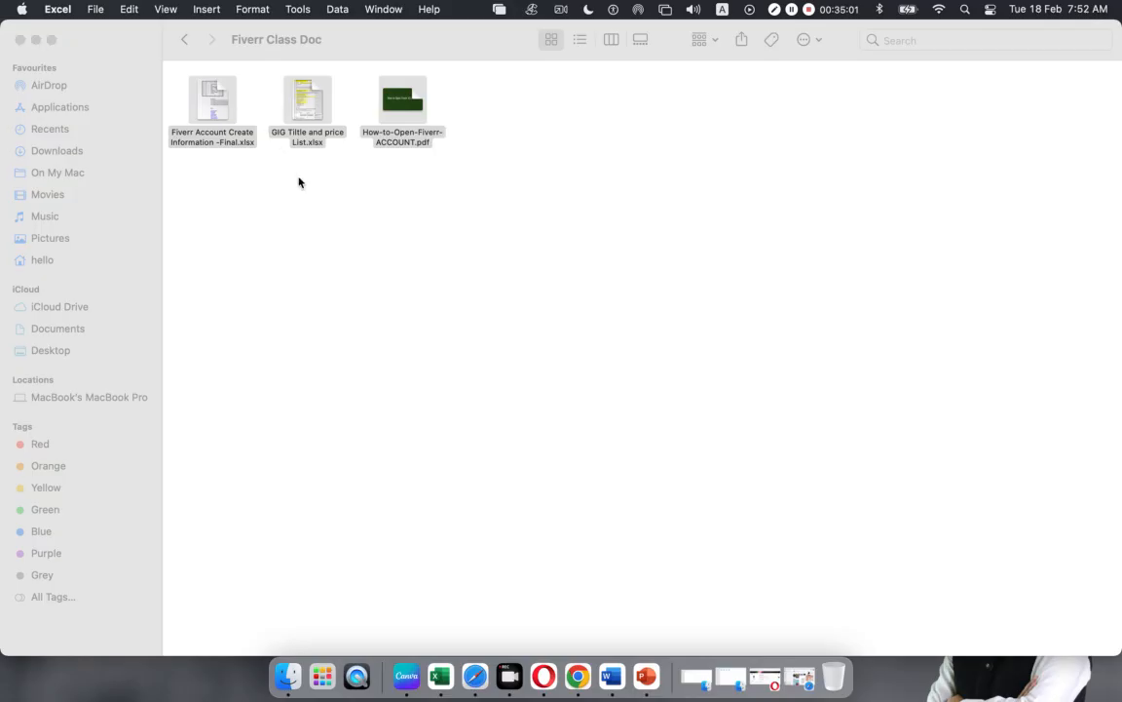
{"action": "left_click", "coordinate": [305, 194]}
{"action": "double_click", "coordinate": [305, 102]}
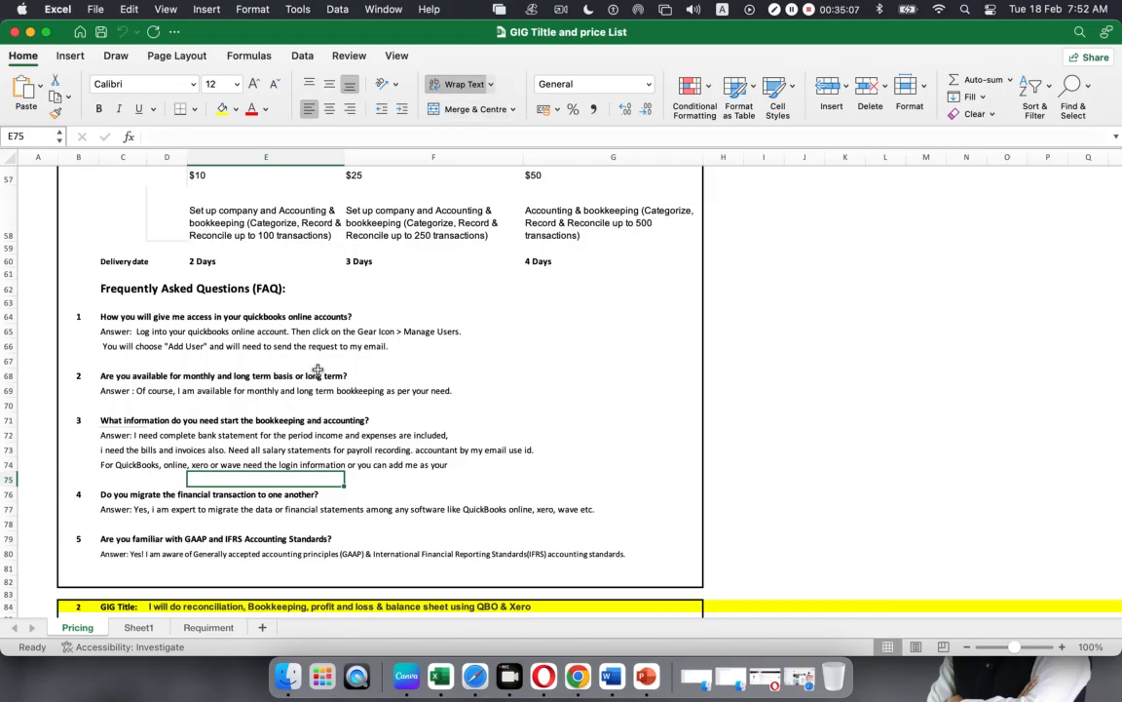
{"action": "scroll", "coordinate": [316, 368], "scroll_direction": "up", "scroll_amount": 10}
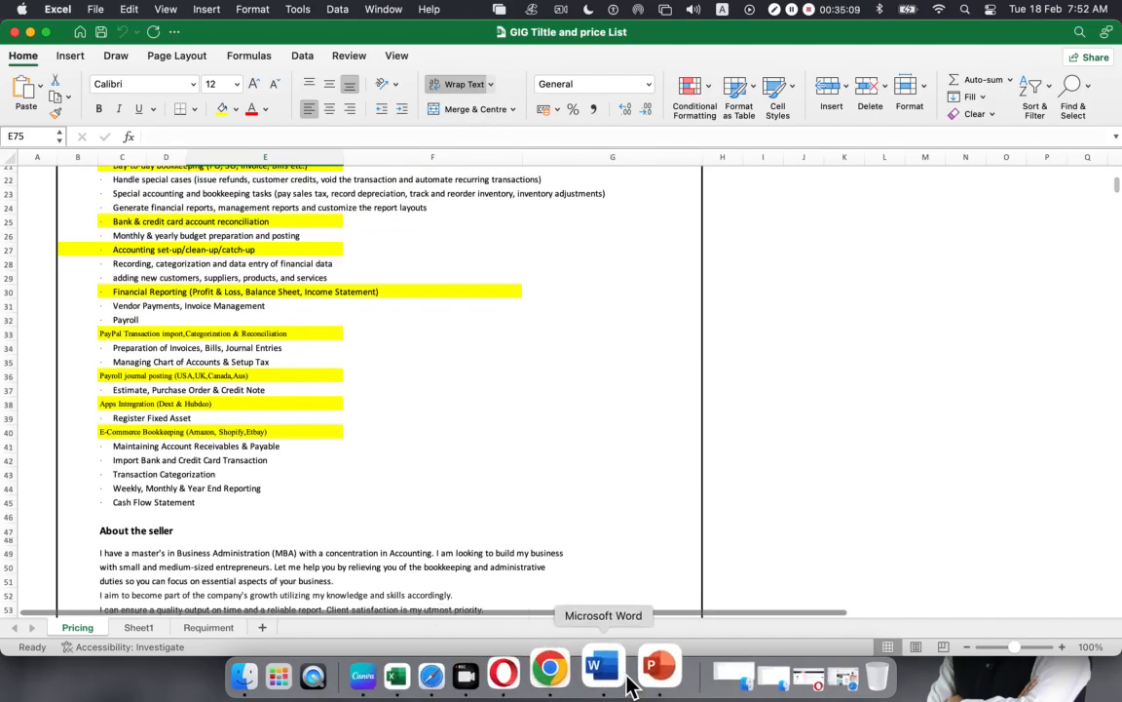
Switch to the Fiverr QuickBooks bookkeeping gig in Safari and compare the prices of its Basic, Standard and Premium packages.
{"action": "left_click", "coordinate": [488, 665]}
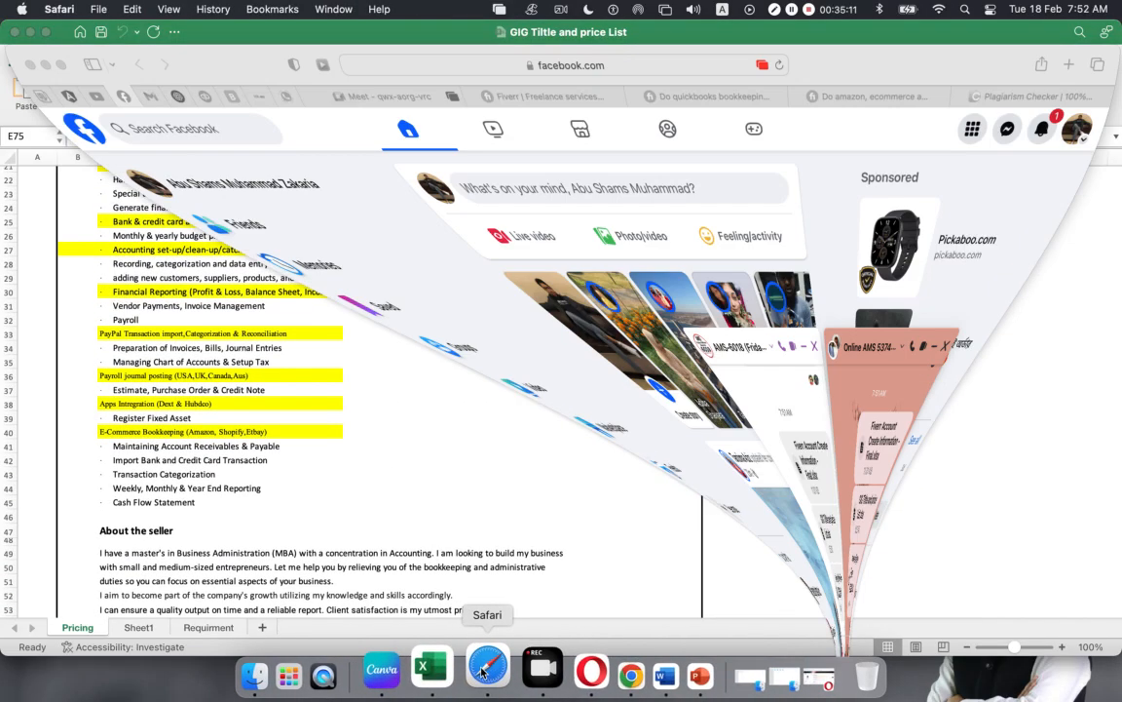
{"action": "left_click", "coordinate": [690, 71]}
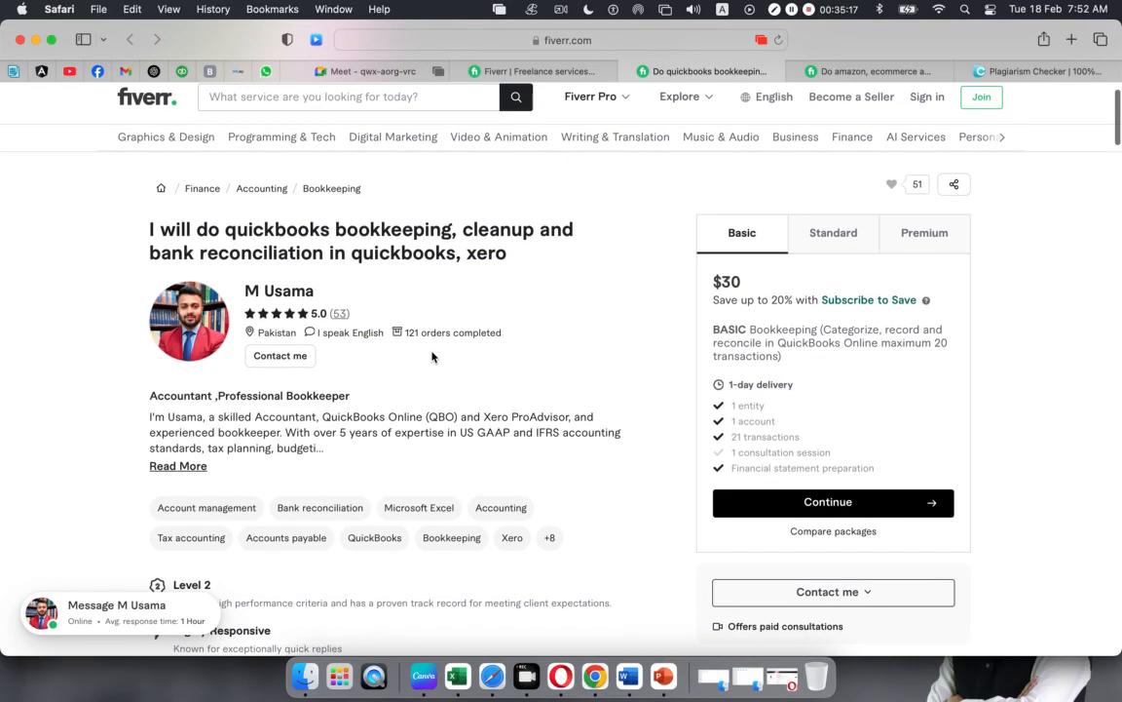
{"action": "scroll", "coordinate": [433, 357], "scroll_direction": "down", "scroll_amount": 1}
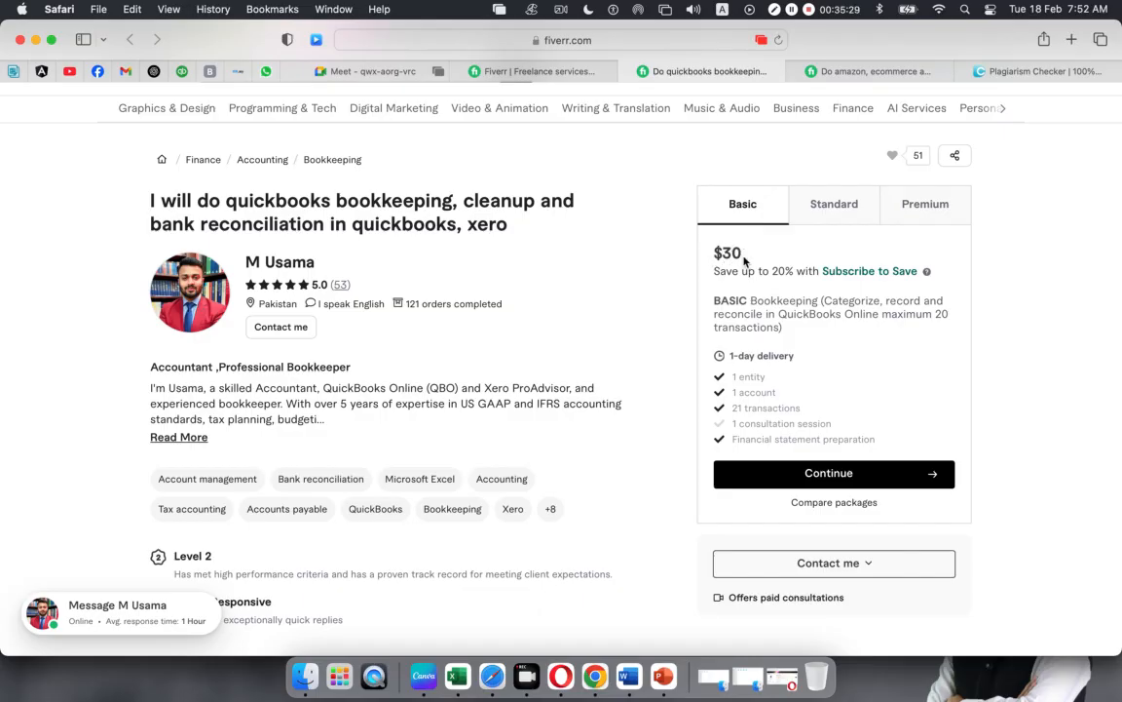
{"action": "left_click", "coordinate": [826, 221]}
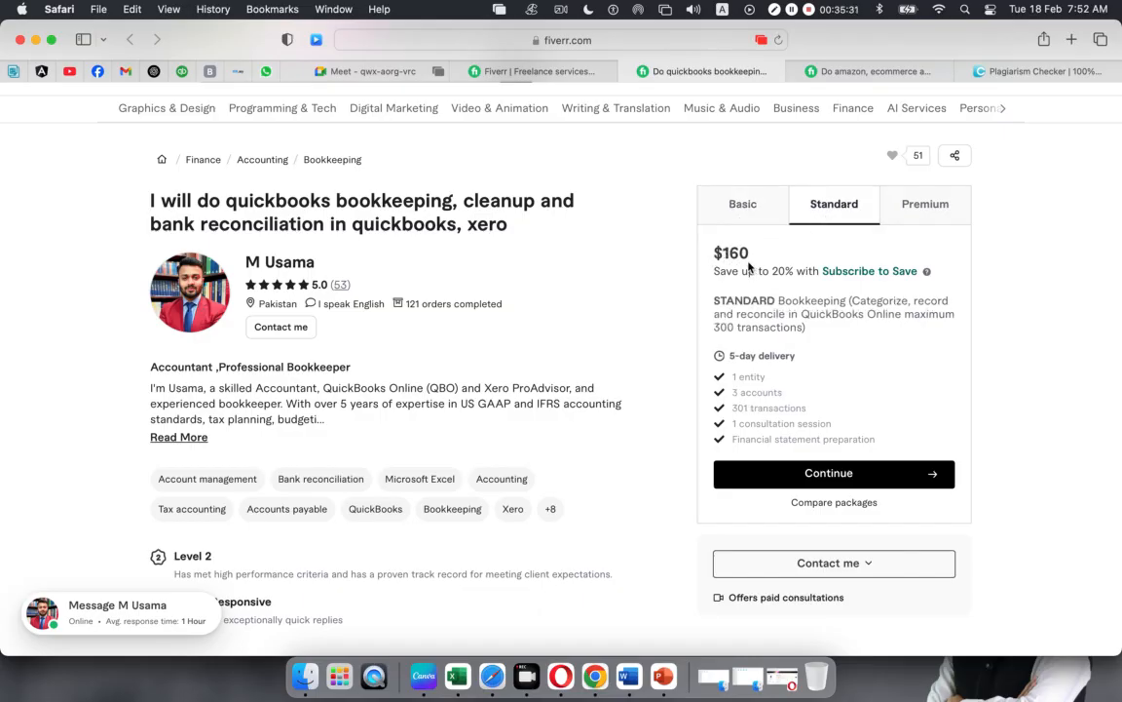
{"action": "left_click", "coordinate": [916, 217]}
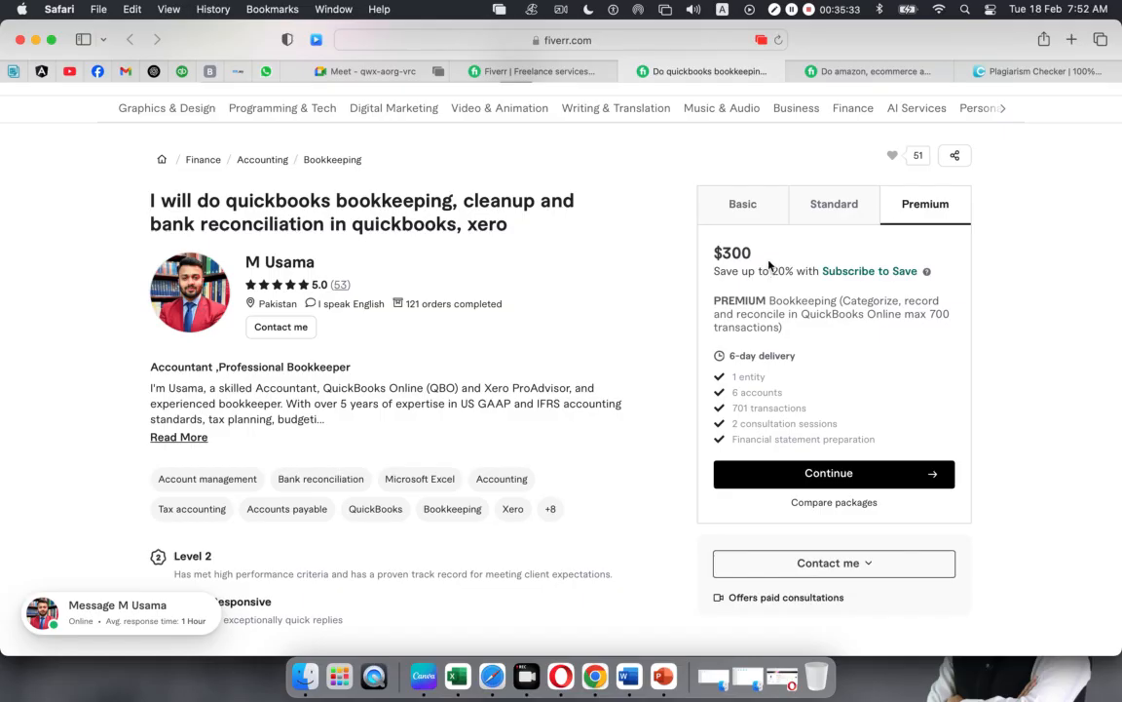
Examine the QuickBooks bookkeeping gig's Basic package, portfolio and package comparison table, including transaction limits, delivery times and prices.
{"action": "left_click", "coordinate": [751, 210]}
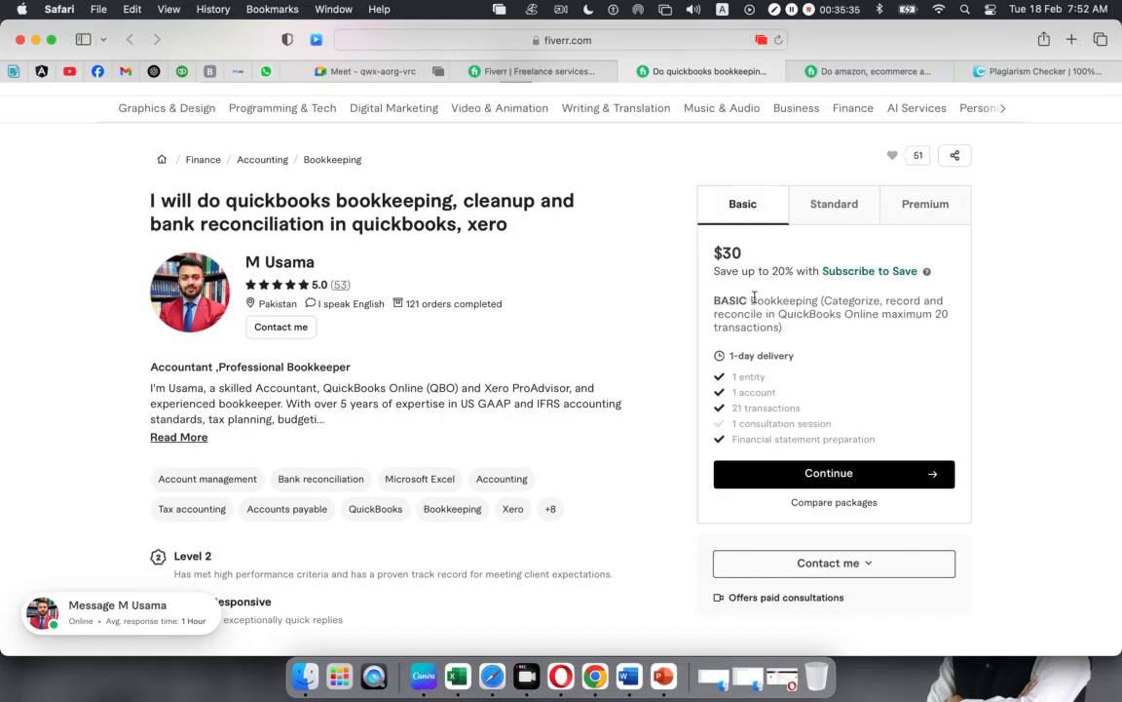
{"action": "scroll", "coordinate": [753, 297], "scroll_direction": "down", "scroll_amount": 3}
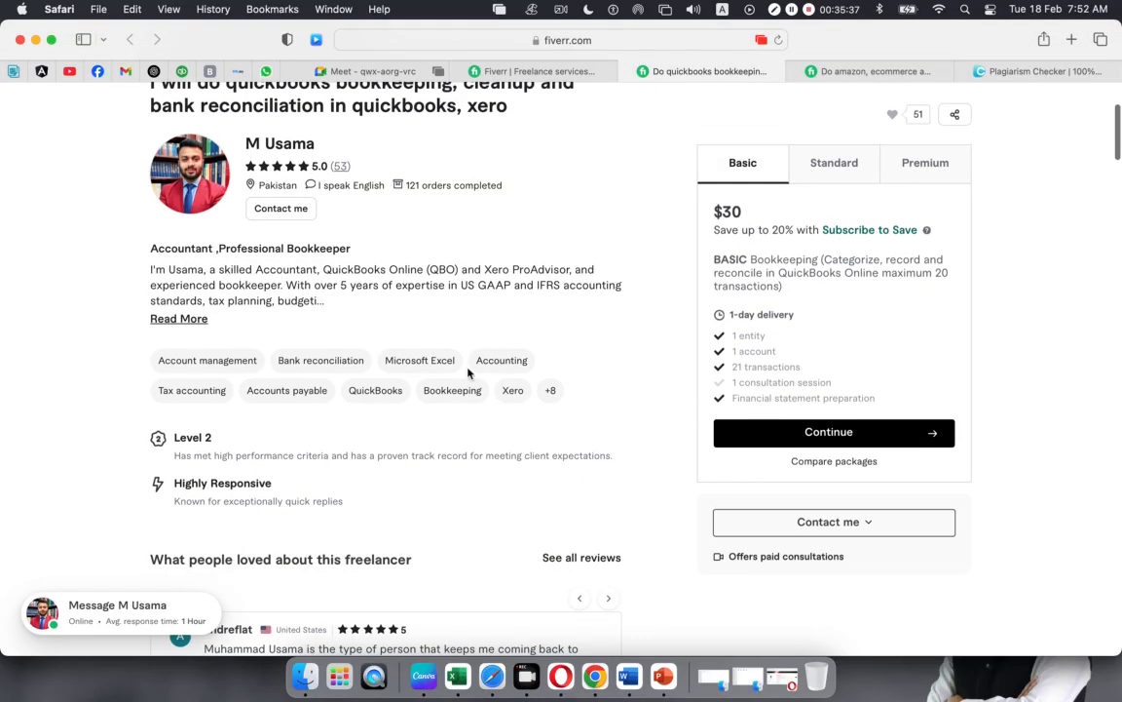
{"action": "scroll", "coordinate": [467, 373], "scroll_direction": "down", "scroll_amount": 10}
{"action": "scroll", "coordinate": [468, 373], "scroll_direction": "down", "scroll_amount": 12}
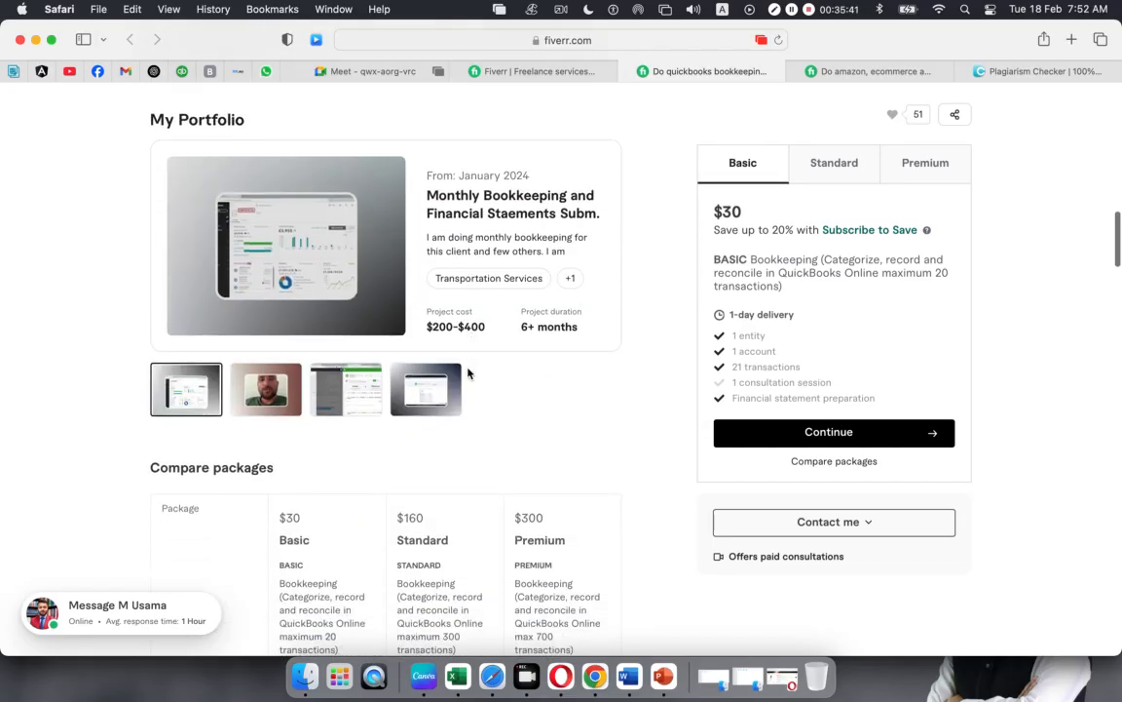
{"action": "scroll", "coordinate": [467, 374], "scroll_direction": "down", "scroll_amount": 1}
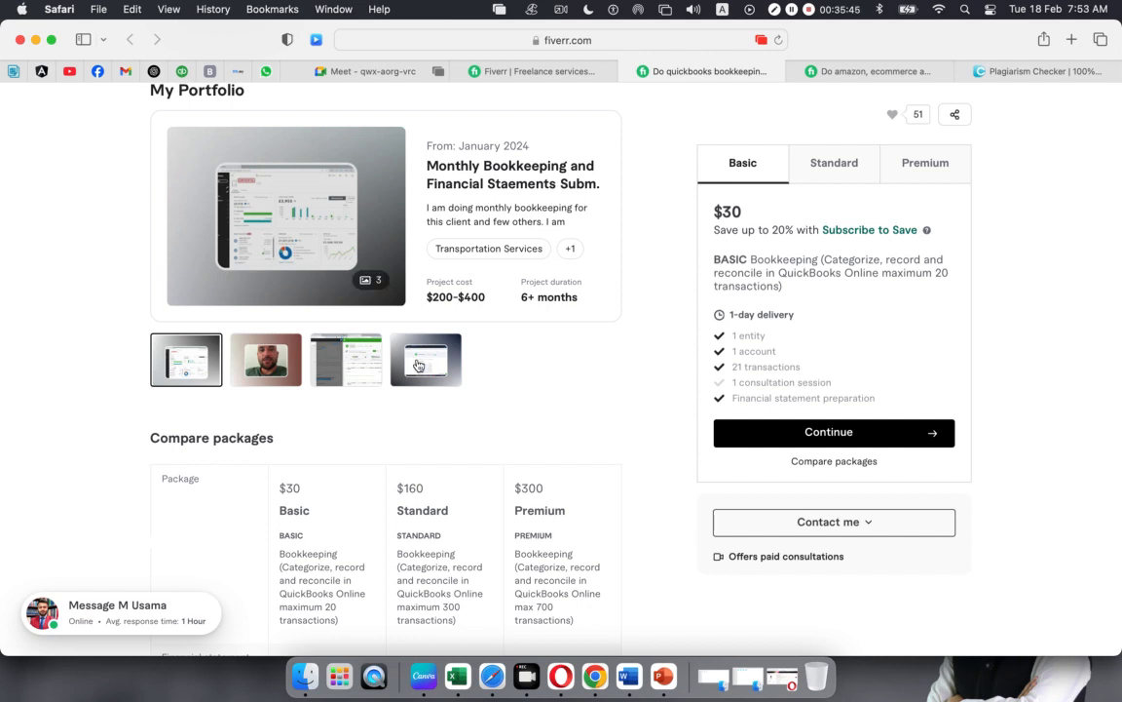
{"action": "scroll", "coordinate": [417, 364], "scroll_direction": "up", "scroll_amount": 3}
{"action": "scroll", "coordinate": [360, 378], "scroll_direction": "down", "scroll_amount": 9}
{"action": "scroll", "coordinate": [357, 373], "scroll_direction": "up", "scroll_amount": 2}
{"action": "scroll", "coordinate": [357, 371], "scroll_direction": "down", "scroll_amount": 3}
{"action": "scroll", "coordinate": [357, 372], "scroll_direction": "up", "scroll_amount": 3}
{"action": "scroll", "coordinate": [321, 351], "scroll_direction": "down", "scroll_amount": 2}
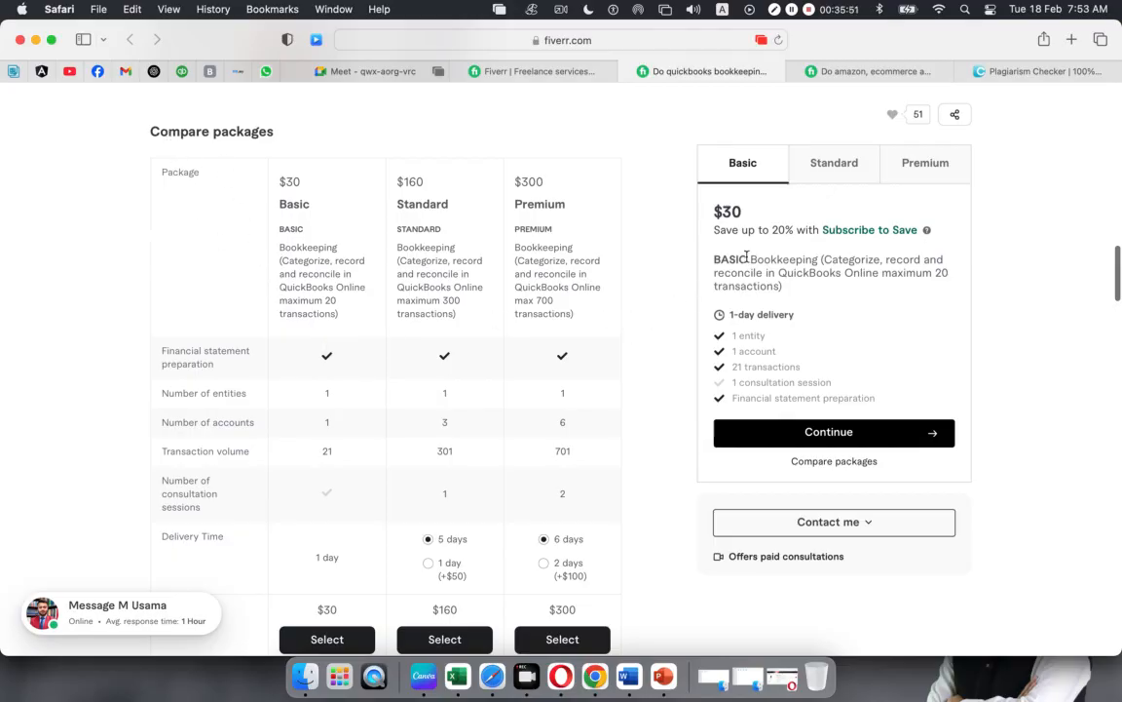
{"action": "scroll", "coordinate": [297, 400], "scroll_direction": "down", "scroll_amount": 2}
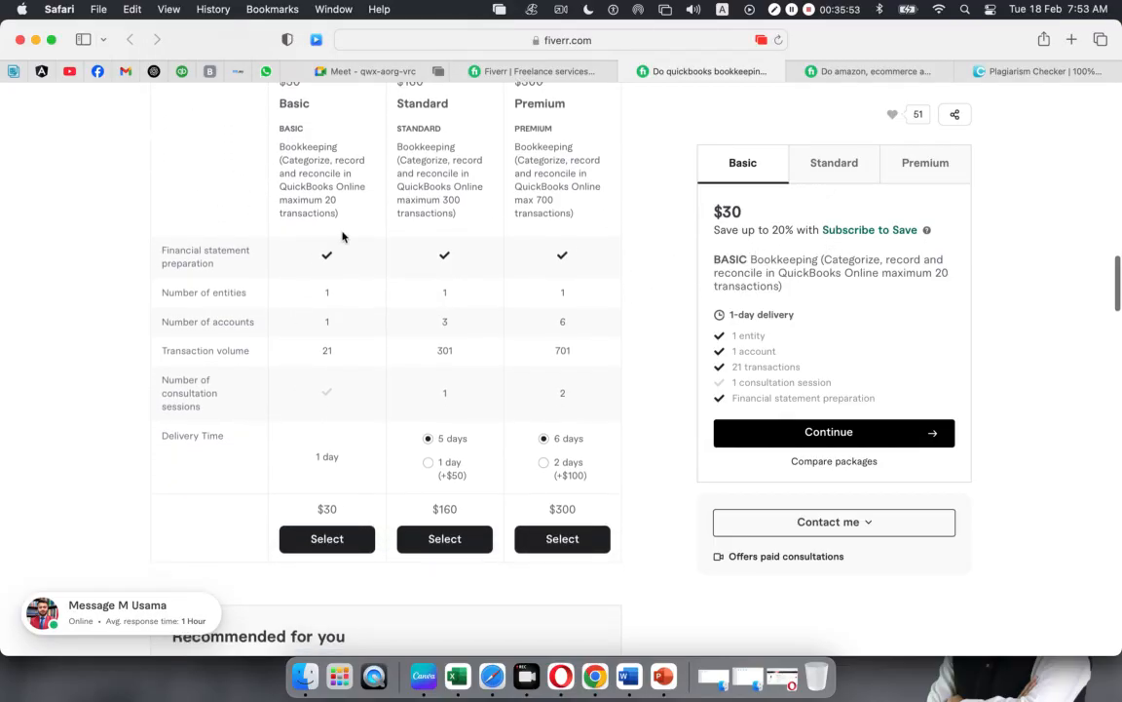
Look through the recommended gigs and buyer reviews of the QuickBooks bookkeeping gig, and return to its title.
{"action": "scroll", "coordinate": [359, 481], "scroll_direction": "down", "scroll_amount": 10}
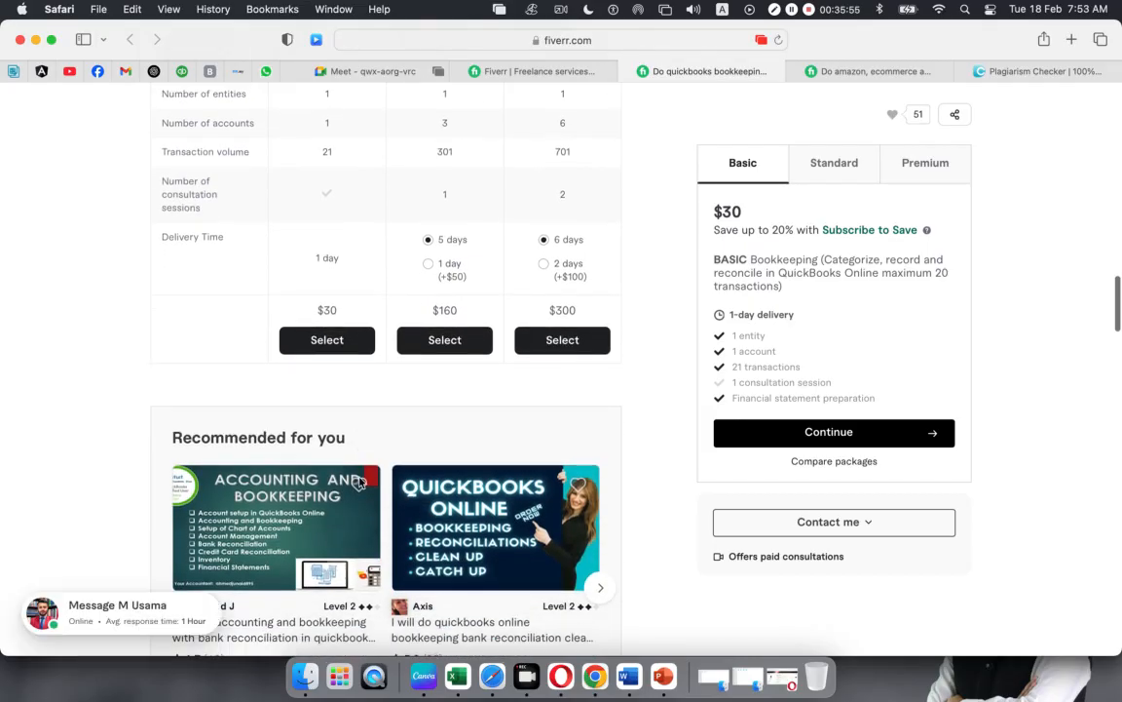
{"action": "scroll", "coordinate": [358, 481], "scroll_direction": "down", "scroll_amount": 13}
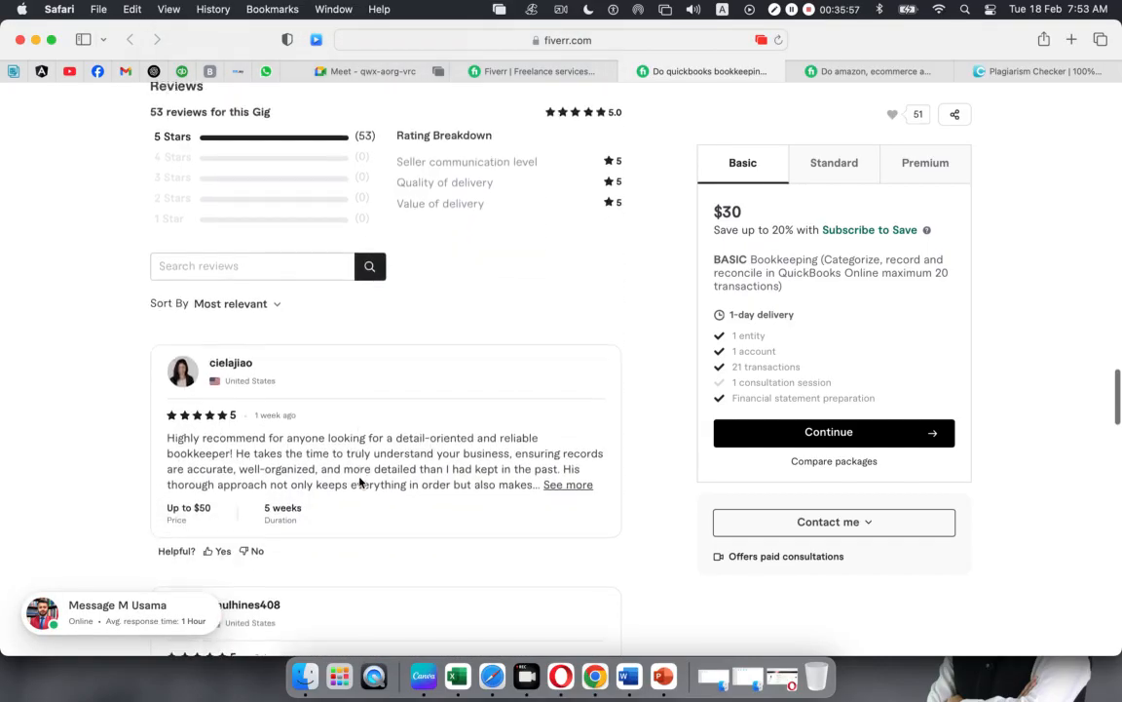
{"action": "scroll", "coordinate": [359, 481], "scroll_direction": "up", "scroll_amount": 20}
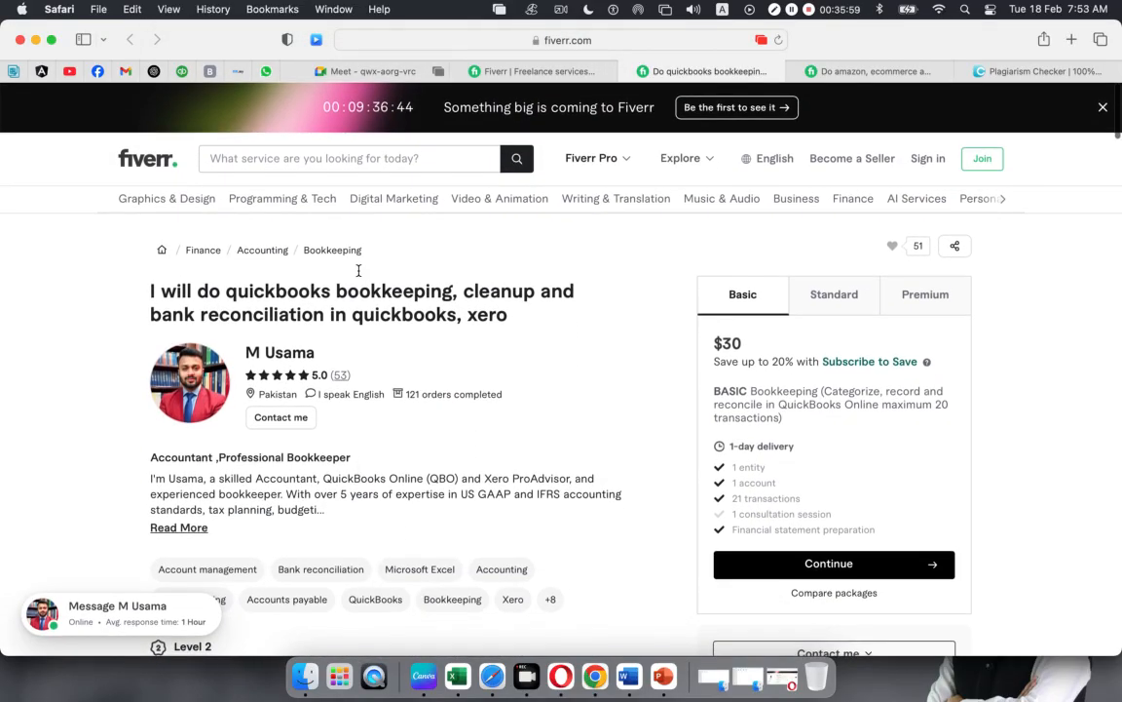
Minimise Safari and review the gig descriptions, package prices and FAQs on the Pricing sheet of GIG Tiltle and price List.
{"action": "left_click", "coordinate": [35, 40]}
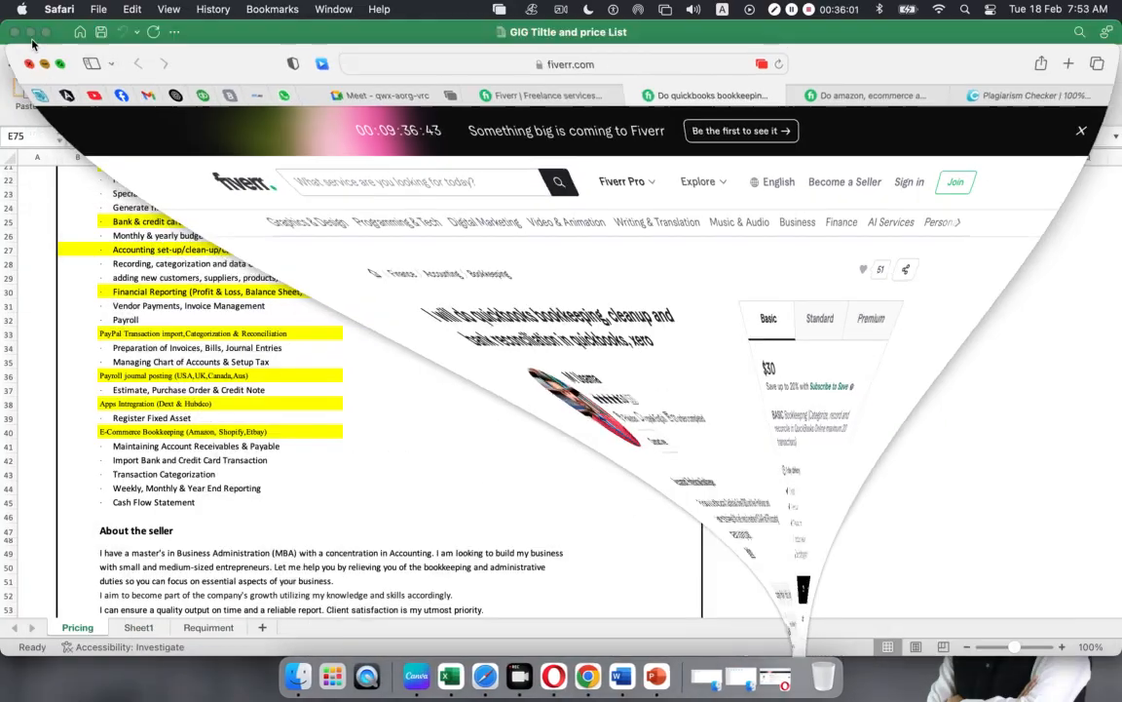
{"action": "scroll", "coordinate": [185, 312], "scroll_direction": "up", "scroll_amount": 10}
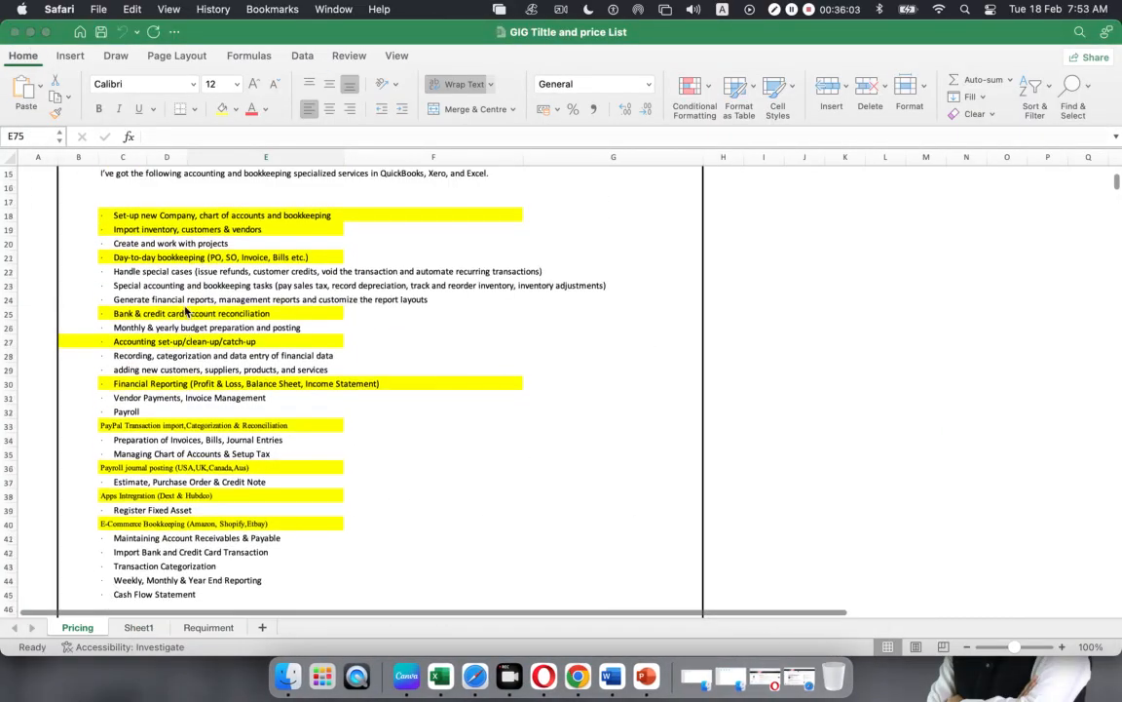
{"action": "scroll", "coordinate": [185, 312], "scroll_direction": "down", "scroll_amount": 20}
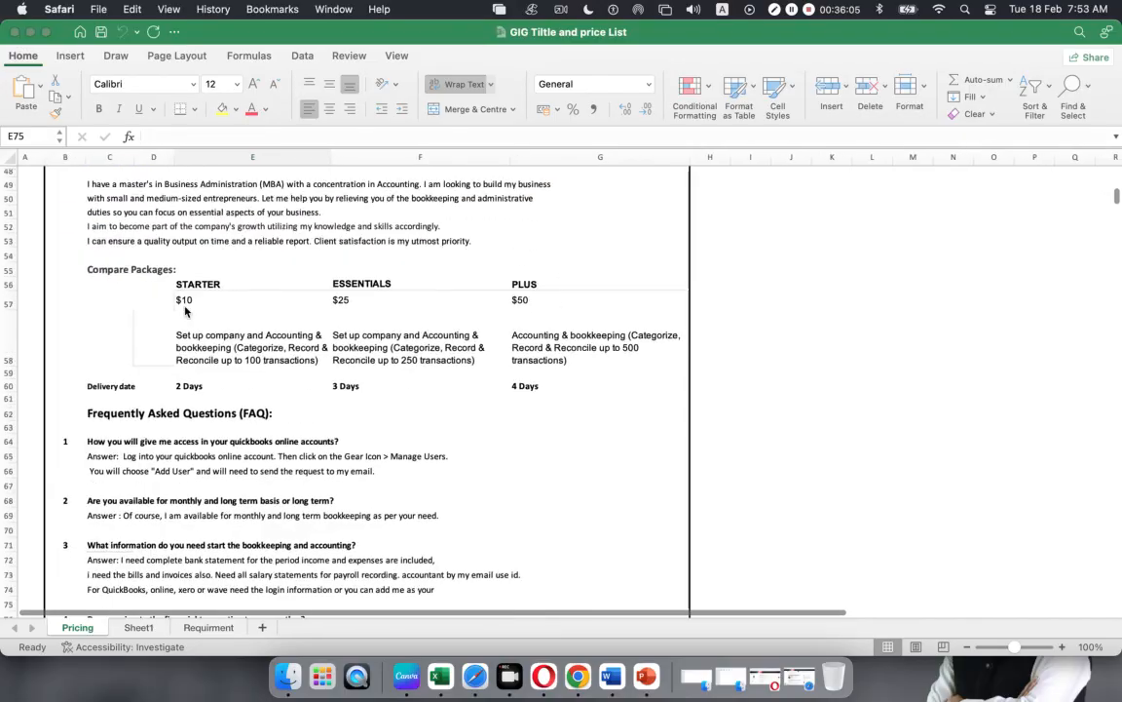
{"action": "scroll", "coordinate": [185, 312], "scroll_direction": "down", "scroll_amount": 20}
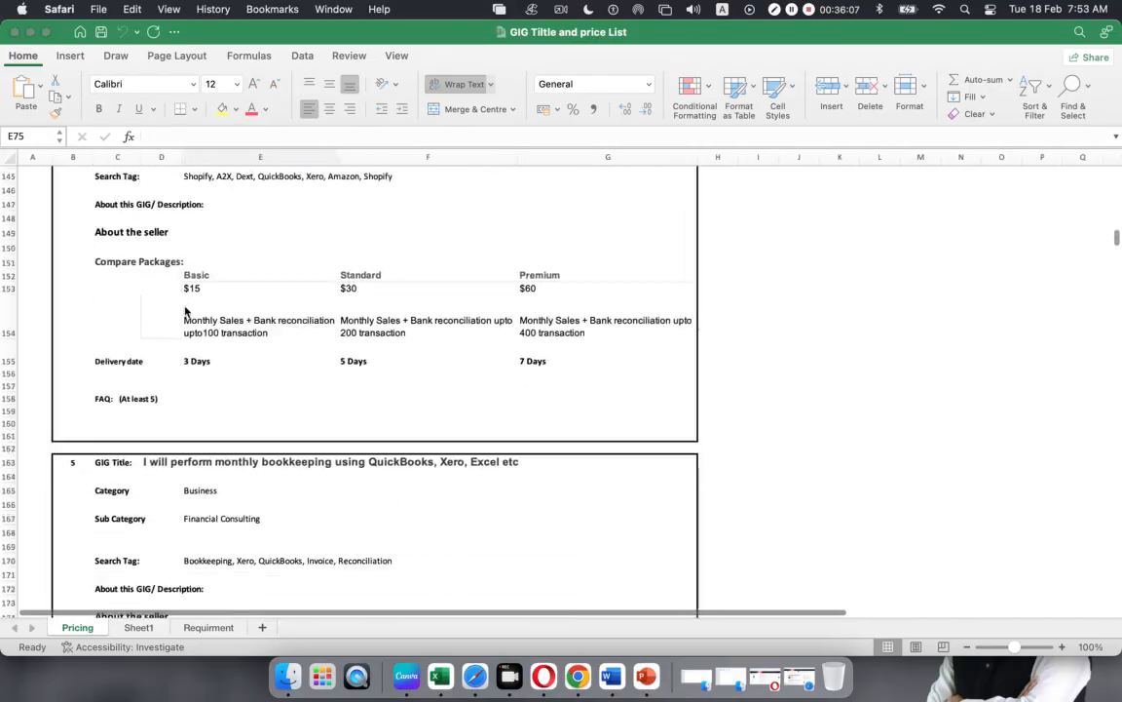
{"action": "scroll", "coordinate": [185, 312], "scroll_direction": "up", "scroll_amount": 20}
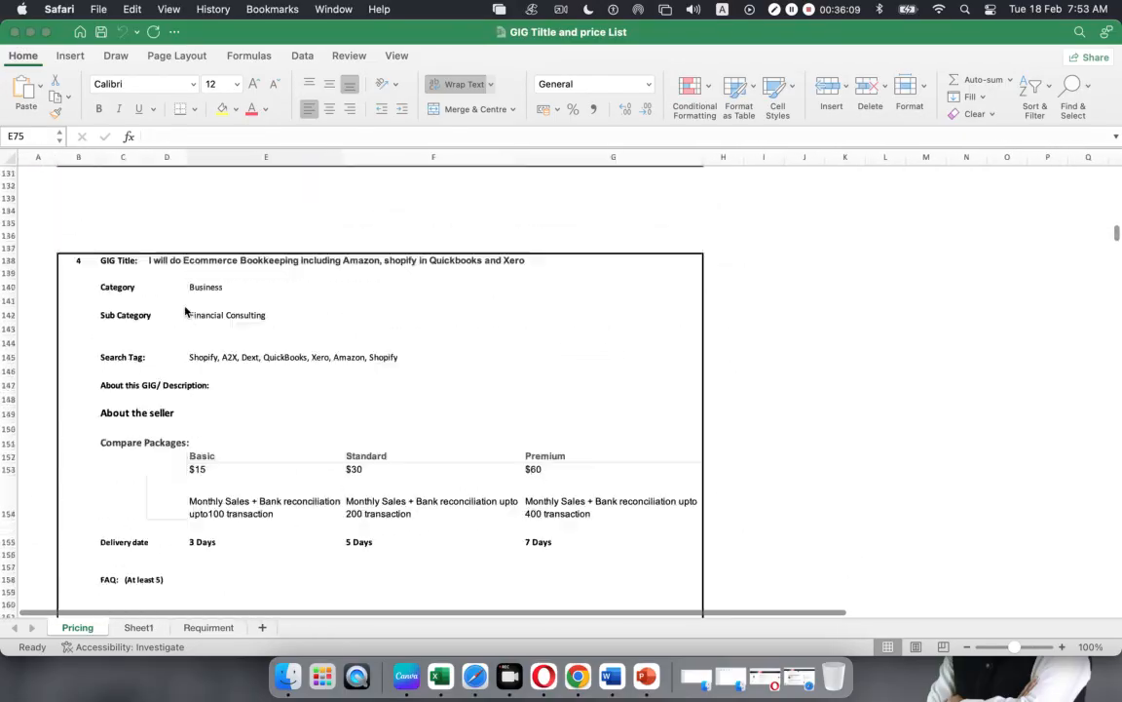
{"action": "scroll", "coordinate": [186, 312], "scroll_direction": "right", "scroll_amount": 3}
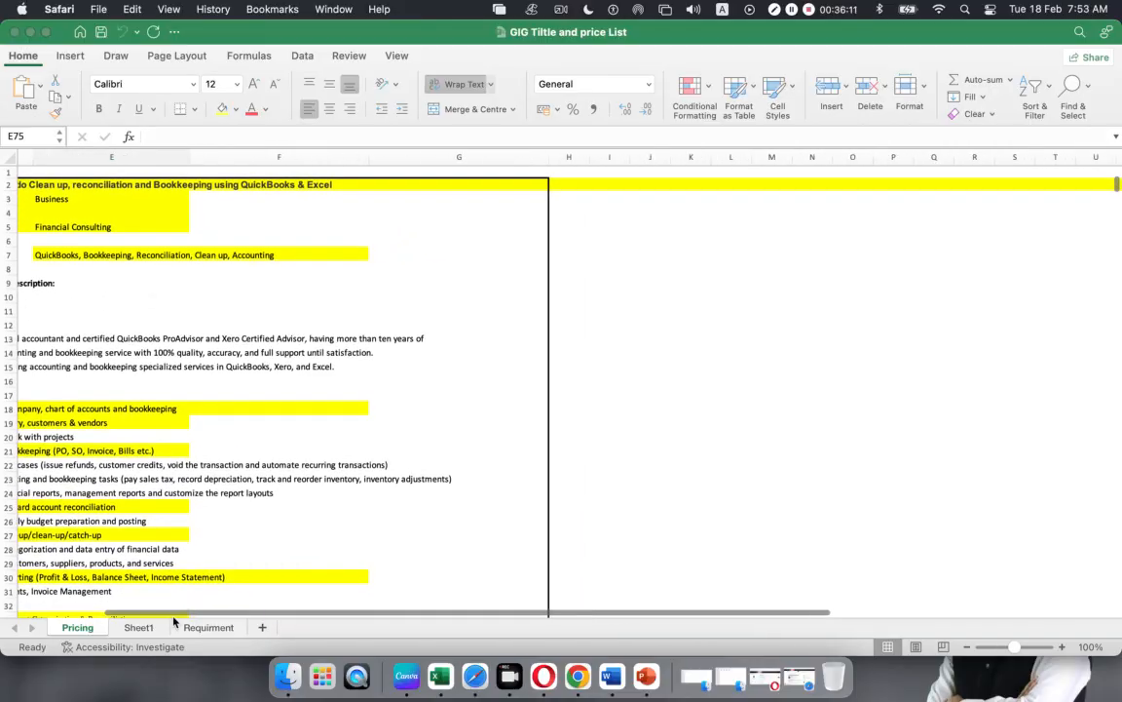
Review the gig description on Sheet1 and the buyer requirements on the Requirment sheet, and return to the first gig on Pricing.
{"action": "left_click", "coordinate": [136, 628]}
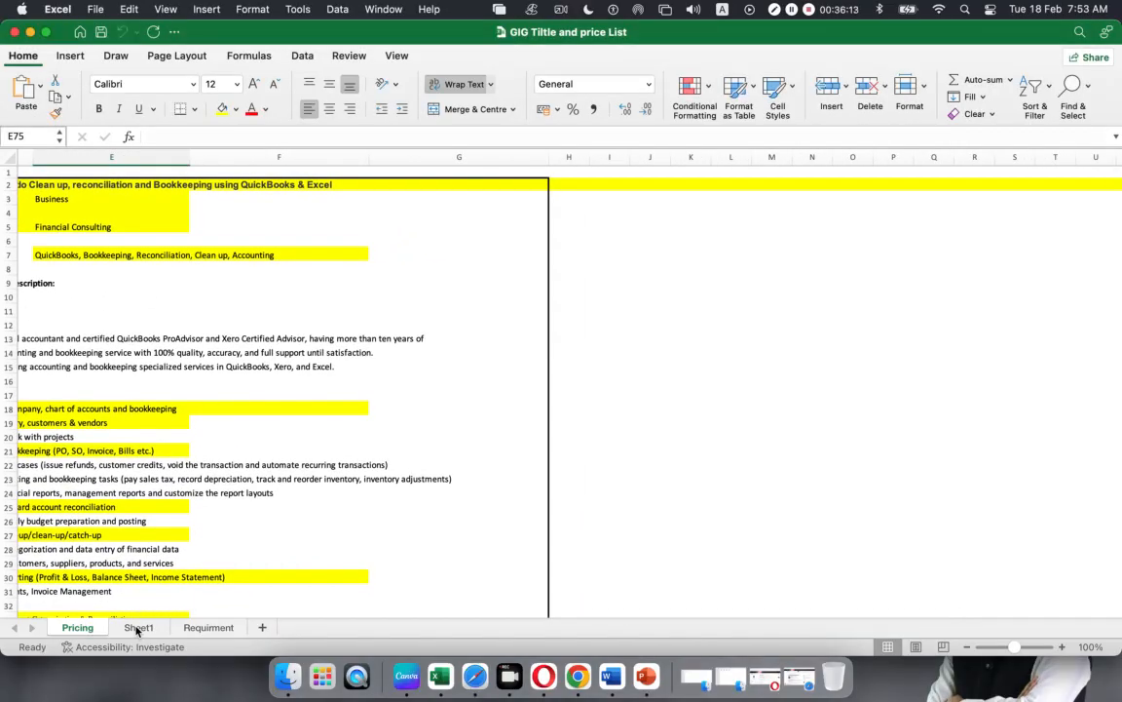
{"action": "left_click", "coordinate": [137, 628]}
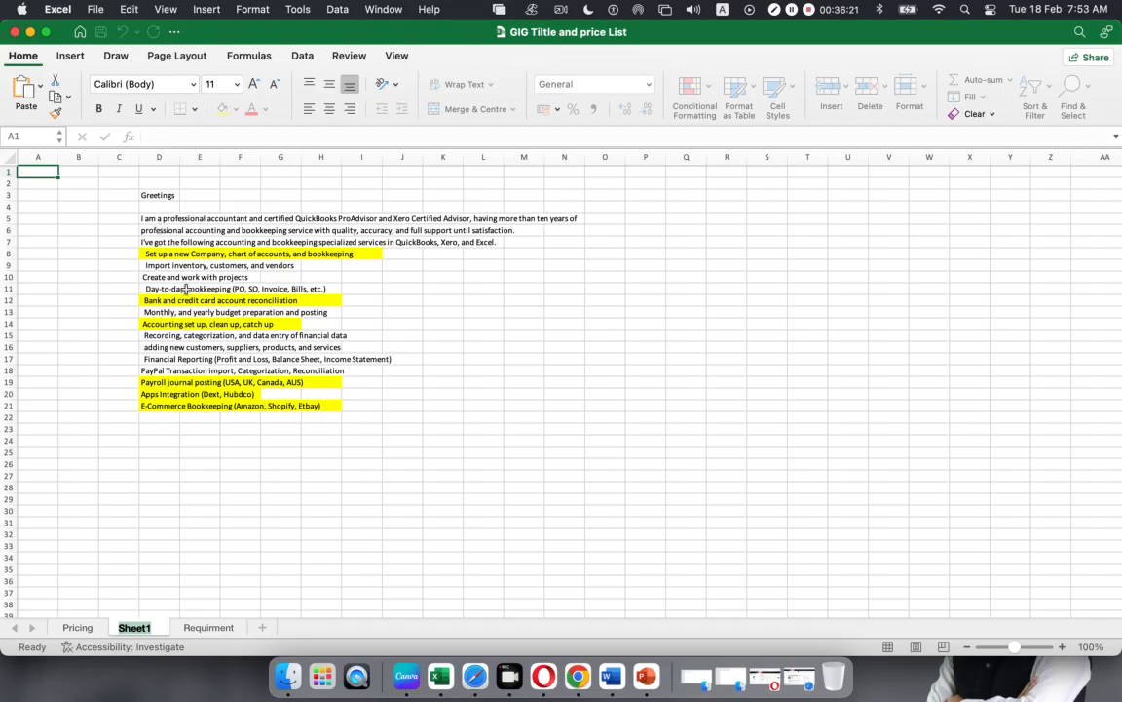
{"action": "left_click", "coordinate": [198, 627]}
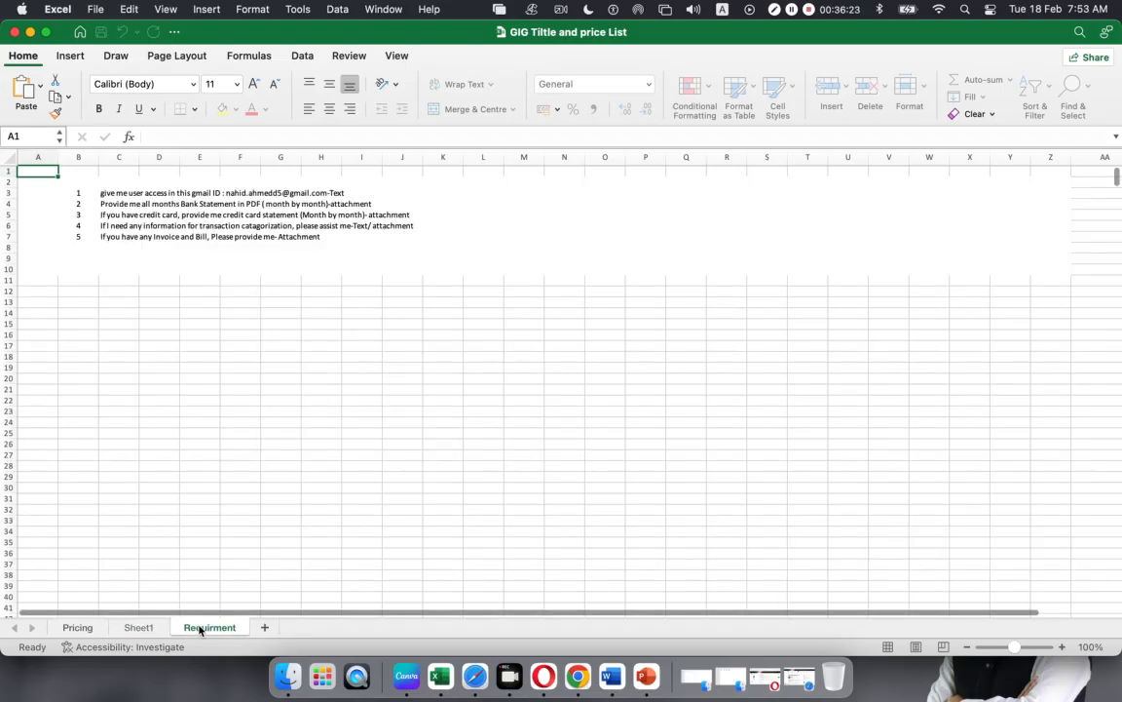
{"action": "left_click", "coordinate": [78, 628]}
{"action": "scroll", "coordinate": [247, 441], "scroll_direction": "left", "scroll_amount": 3}
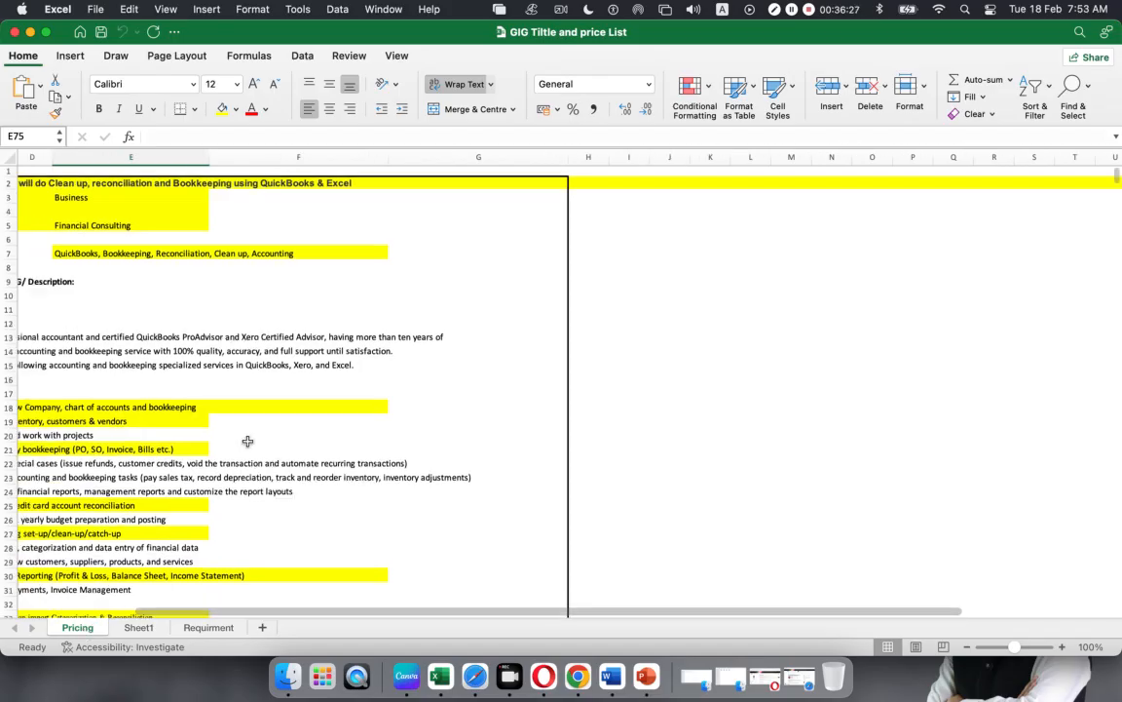
{"action": "scroll", "coordinate": [248, 441], "scroll_direction": "right", "scroll_amount": 2}
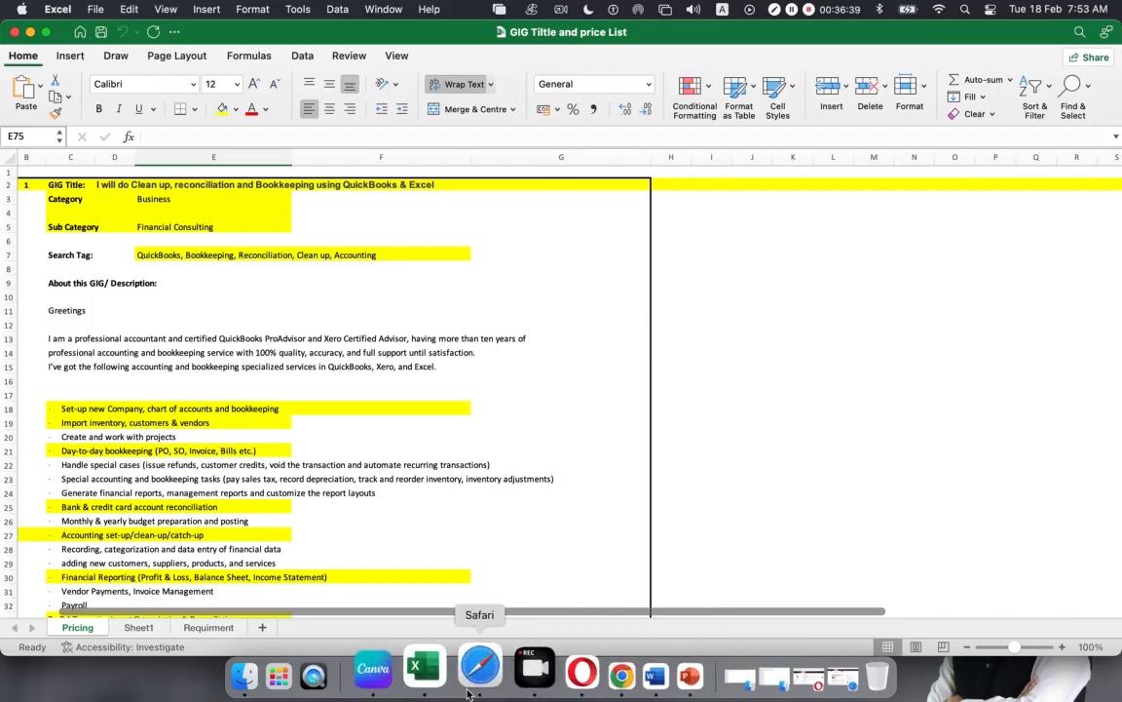
Switch to Opera and open the Gigs management page of the Fiverr seller account.
{"action": "left_click", "coordinate": [475, 667]}
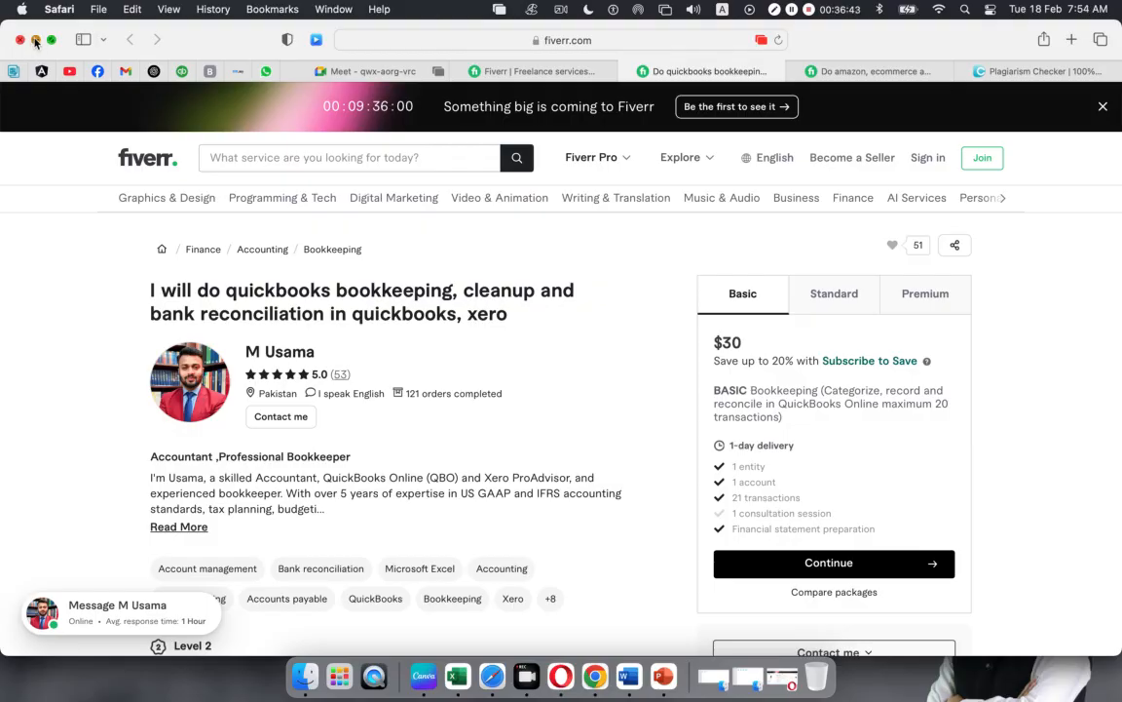
{"action": "left_click", "coordinate": [35, 41]}
{"action": "left_click", "coordinate": [545, 686]}
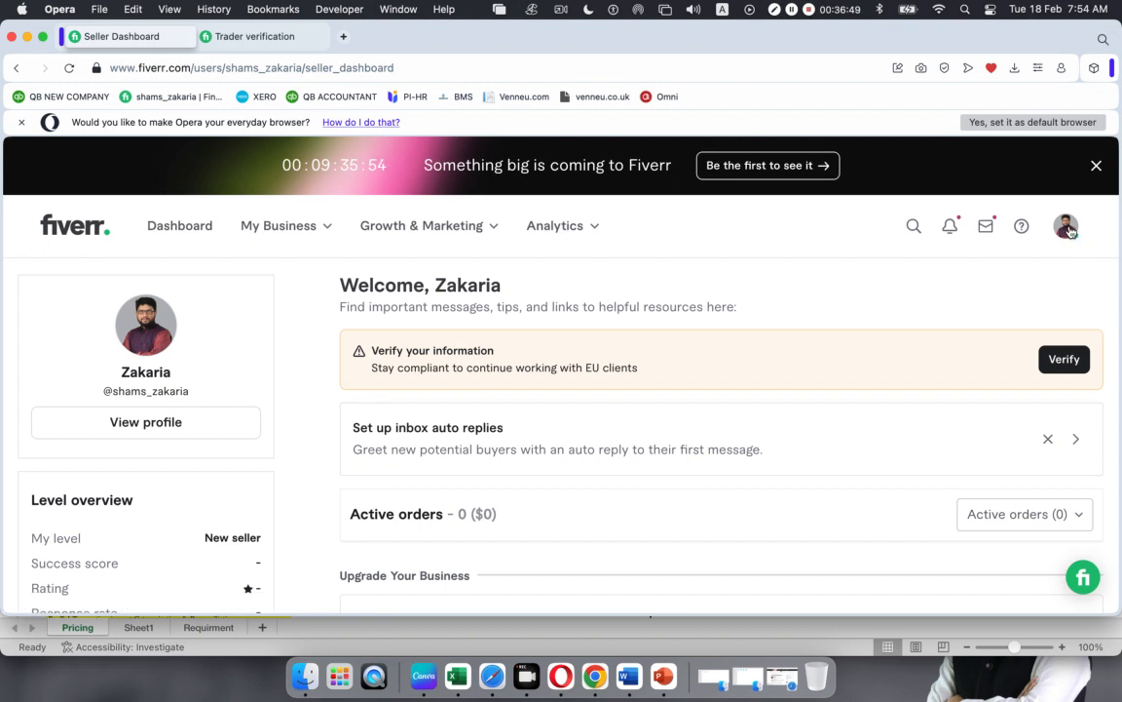
{"action": "left_click", "coordinate": [328, 229]}
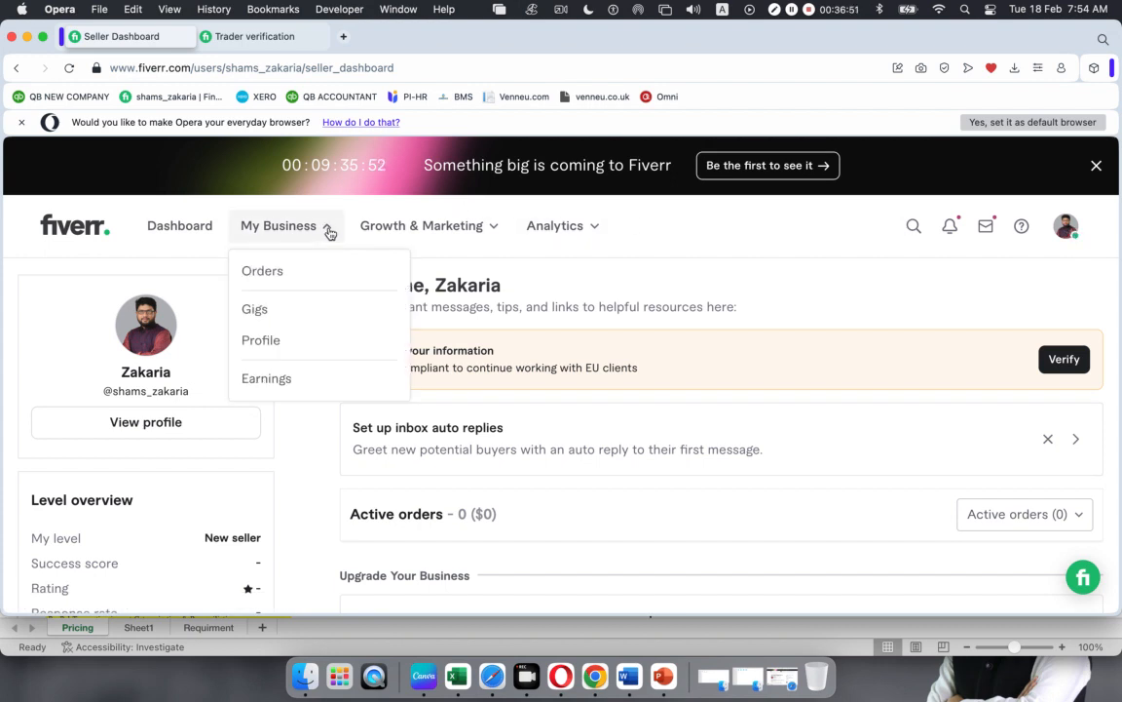
{"action": "left_click", "coordinate": [292, 313]}
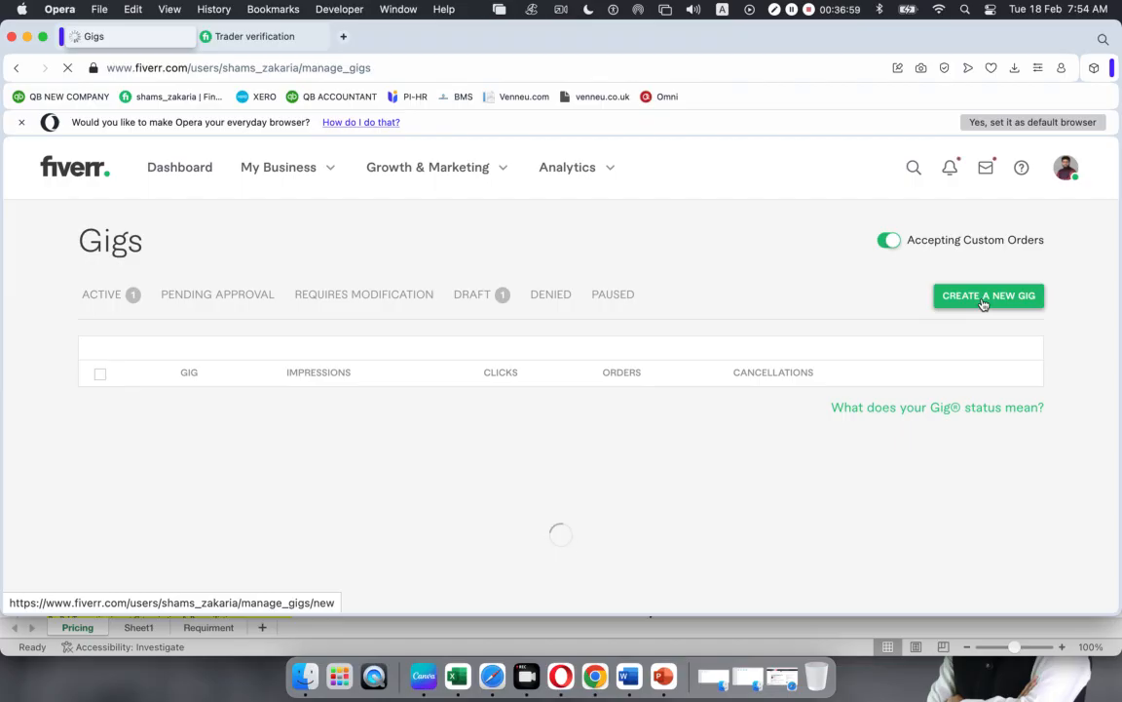
Try to create a new gig from the Gigs management page.
{"action": "left_click", "coordinate": [984, 298]}
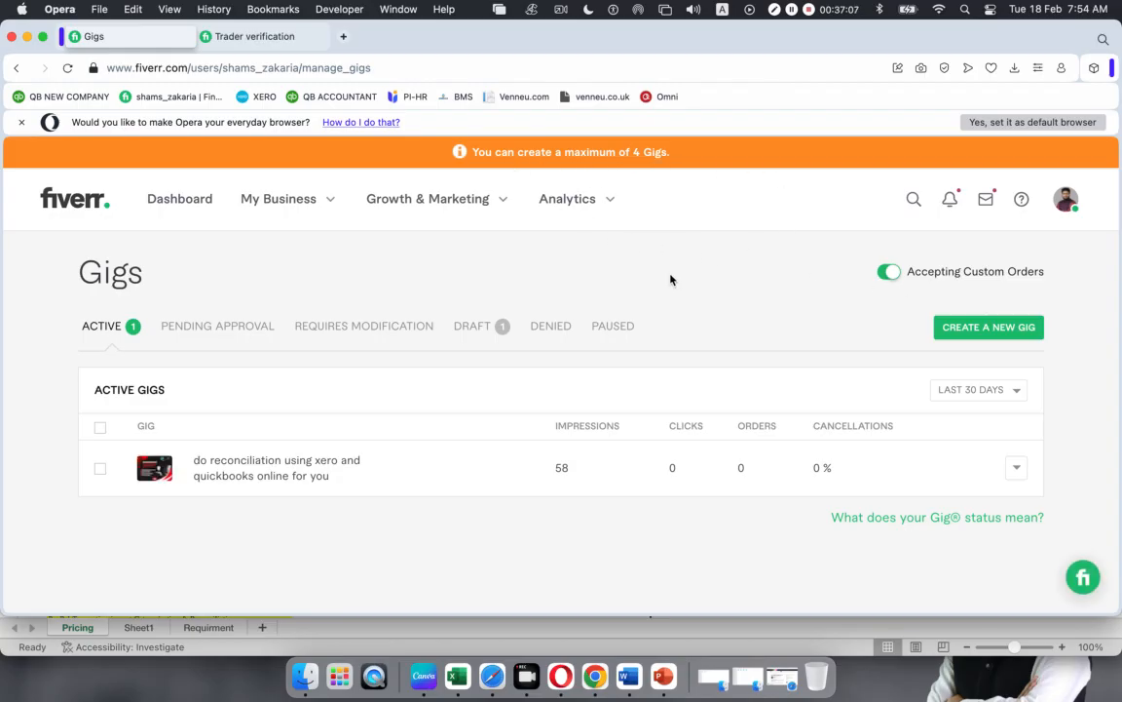
{"action": "scroll", "coordinate": [670, 280], "scroll_direction": "down", "scroll_amount": 2}
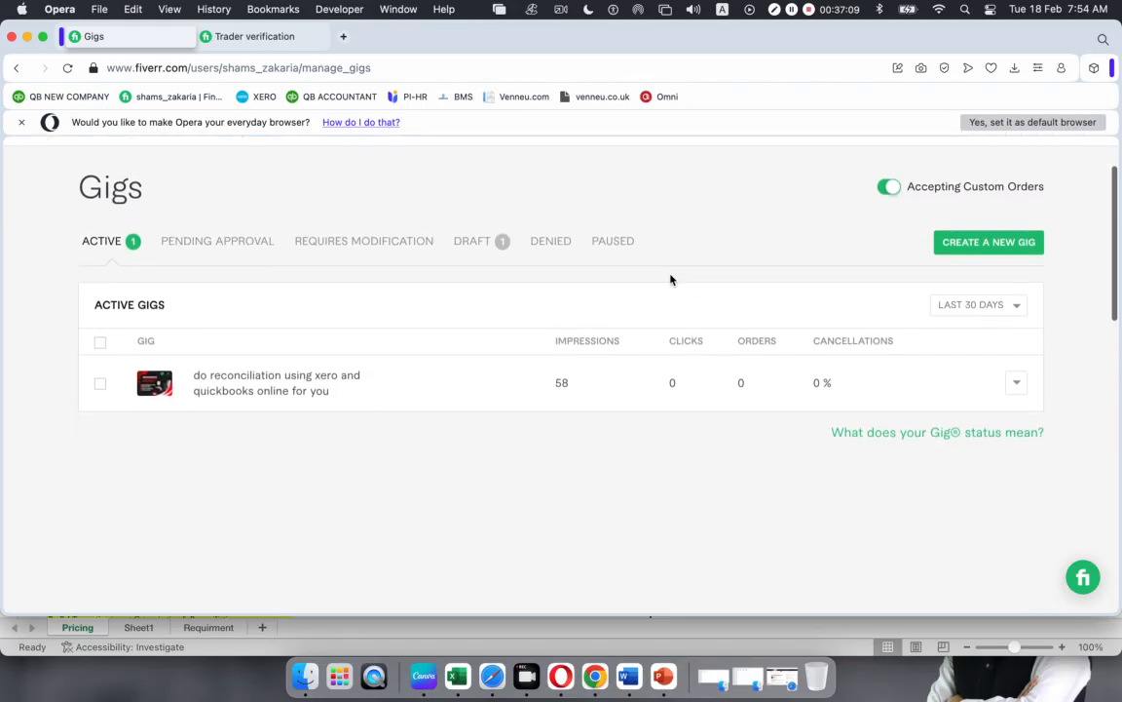
{"action": "left_click", "coordinate": [967, 238]}
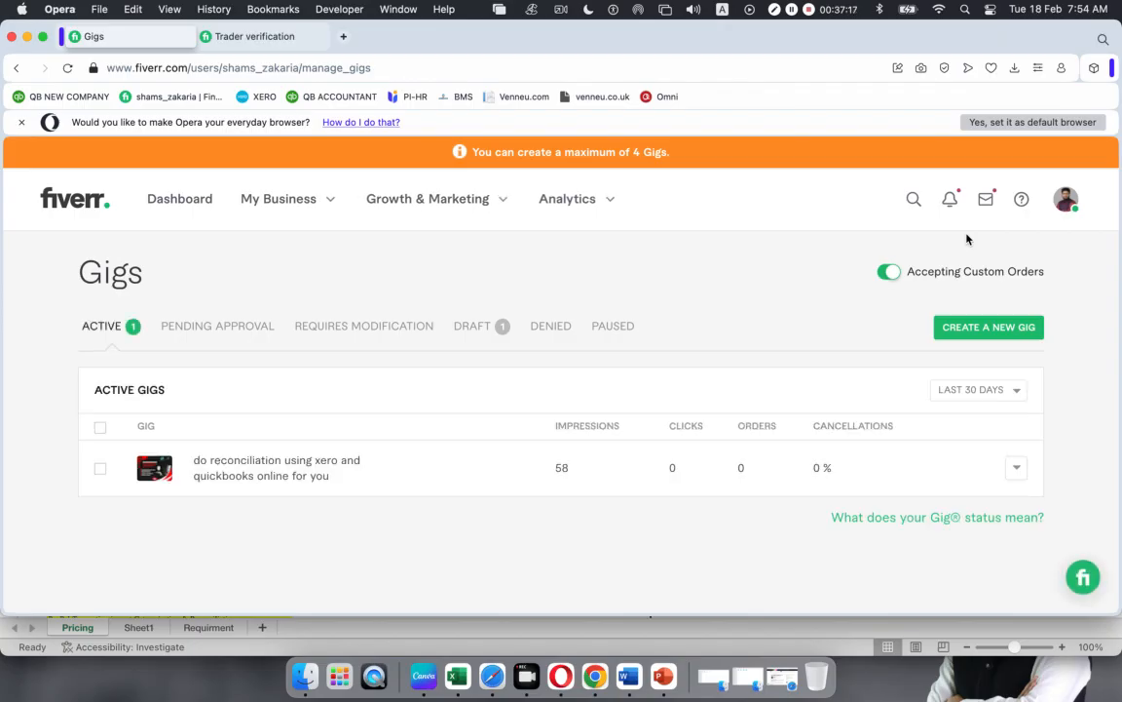
Delete the active gig "do reconciliation using xero and quickbooks online for you".
{"action": "left_click", "coordinate": [99, 471]}
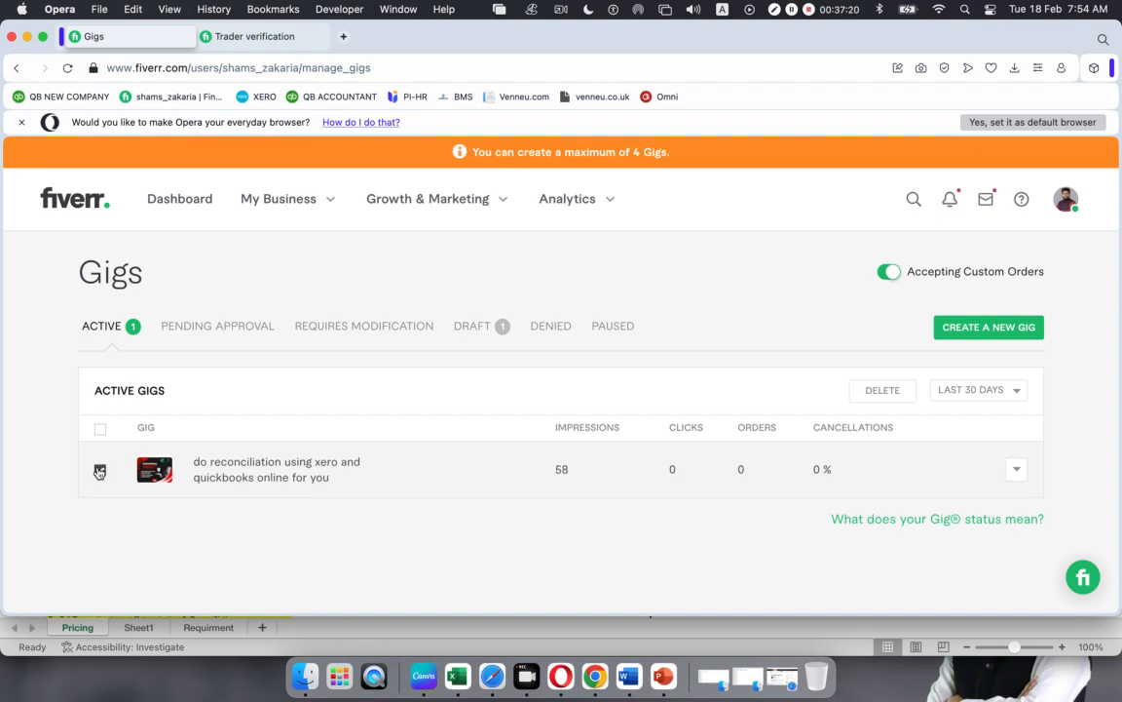
{"action": "left_click", "coordinate": [885, 391]}
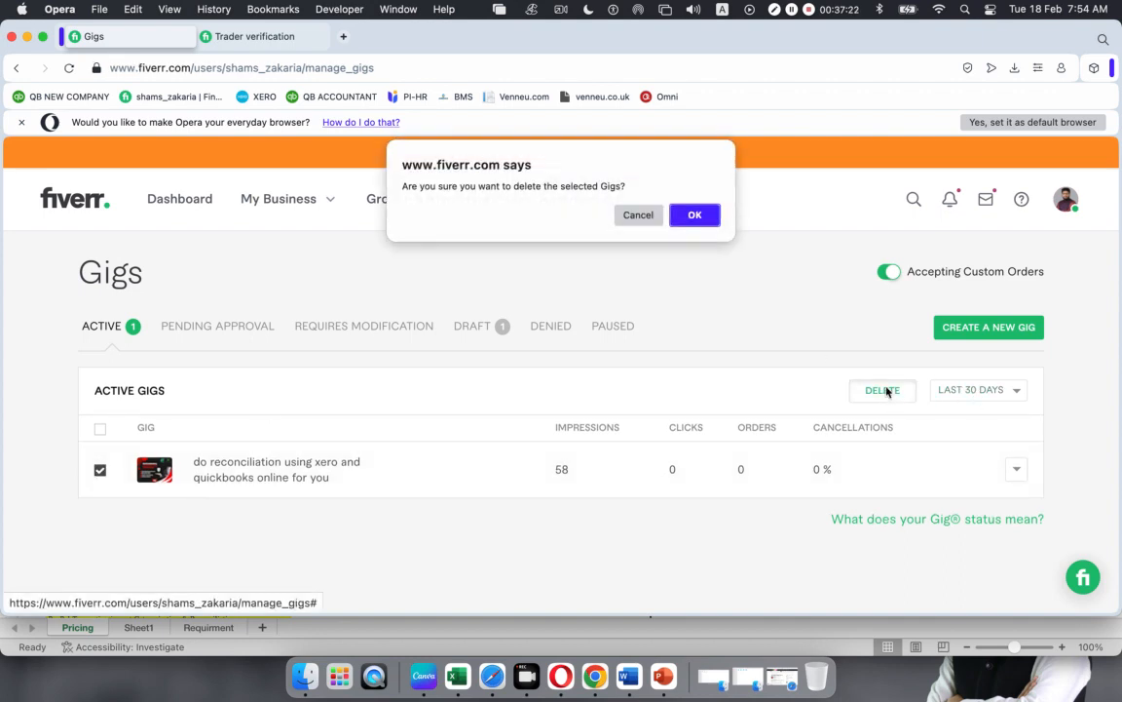
{"action": "left_click", "coordinate": [696, 215]}
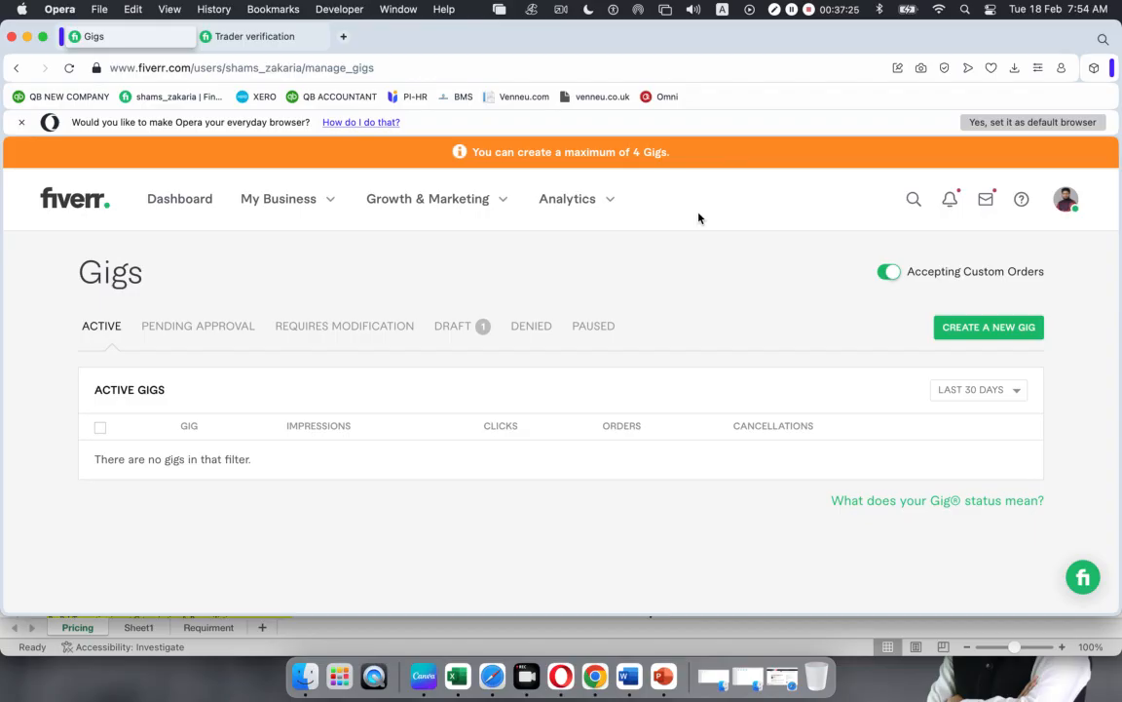
Start a new gig and review the title, category and search tag fields of its Overview form.
{"action": "left_click", "coordinate": [982, 340]}
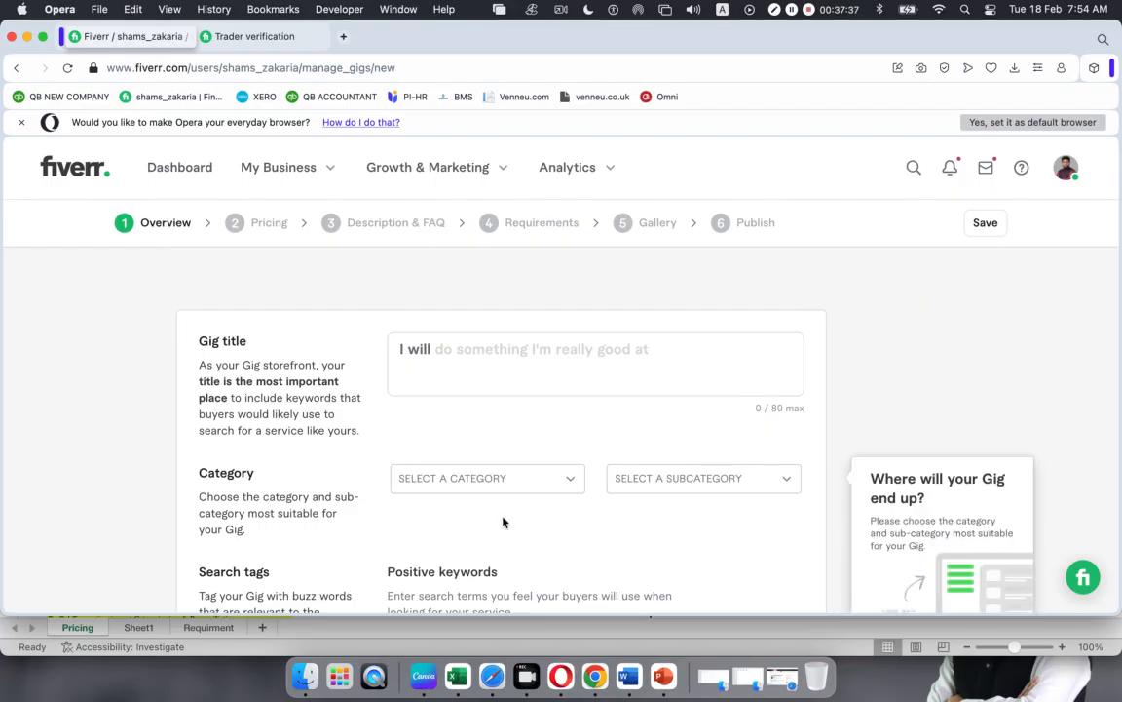
{"action": "scroll", "coordinate": [503, 523], "scroll_direction": "down", "scroll_amount": 2}
{"action": "scroll", "coordinate": [503, 523], "scroll_direction": "down", "scroll_amount": 10}
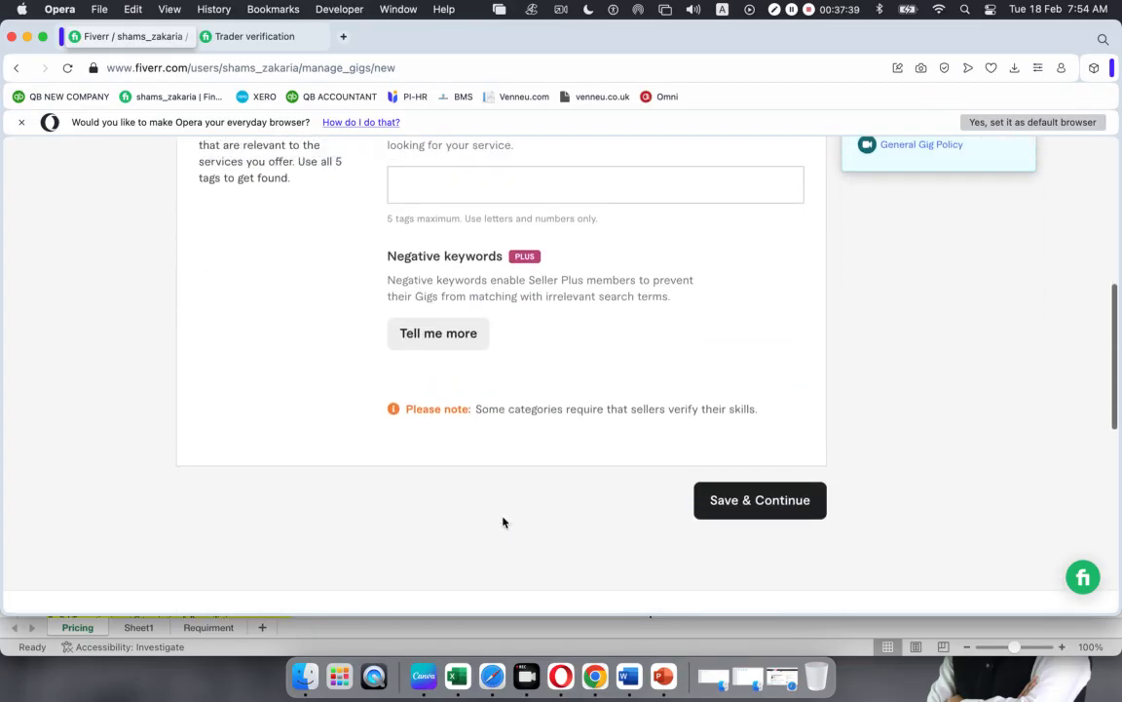
{"action": "scroll", "coordinate": [504, 523], "scroll_direction": "up", "scroll_amount": 9}
{"action": "scroll", "coordinate": [504, 523], "scroll_direction": "up", "scroll_amount": 2}
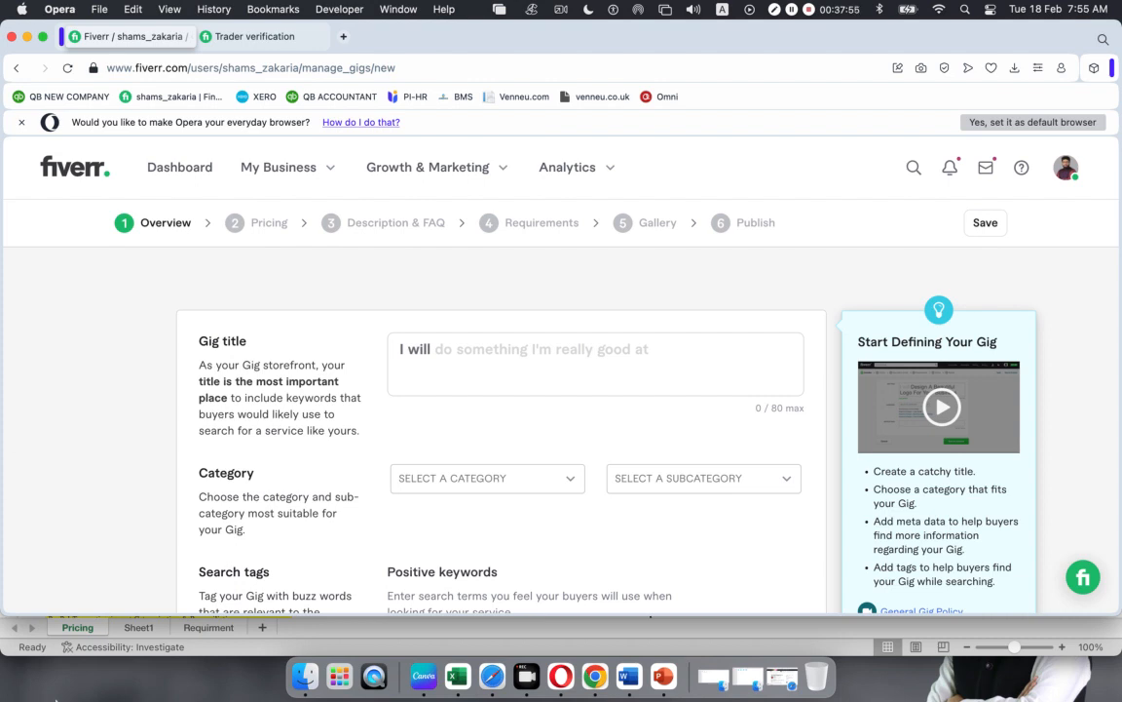
Switch to Safari and show the Fiverr gig for Amazon and ecommerce accounting and bookkeeping.
{"action": "left_click", "coordinate": [495, 682]}
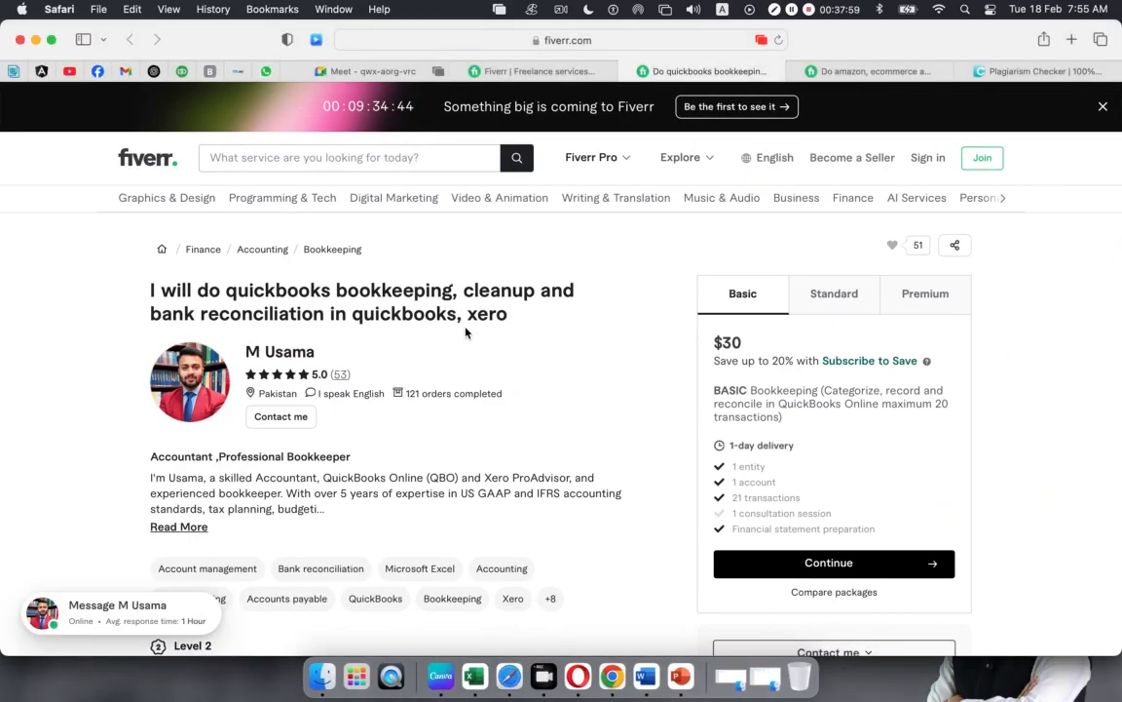
{"action": "mouse_move", "coordinate": [616, 197]}
{"action": "left_click", "coordinate": [838, 71]}
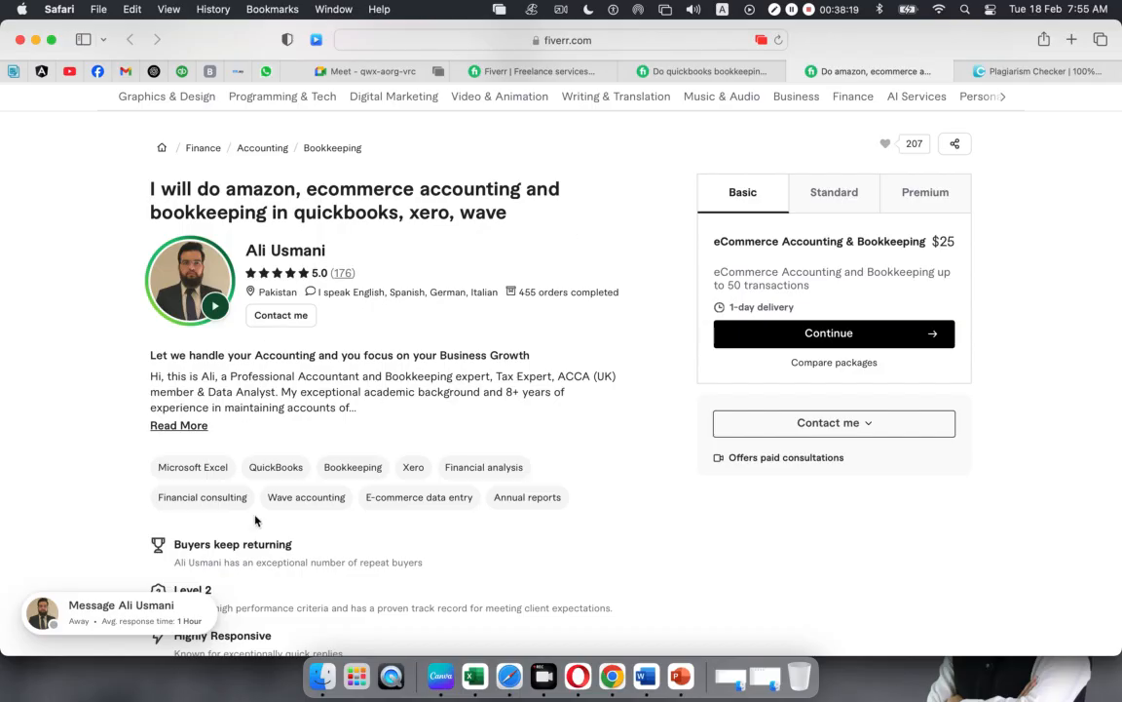
Switch to Excel and review the sample gig title, category and search tags on the Pricing sheet.
{"action": "left_click", "coordinate": [34, 41]}
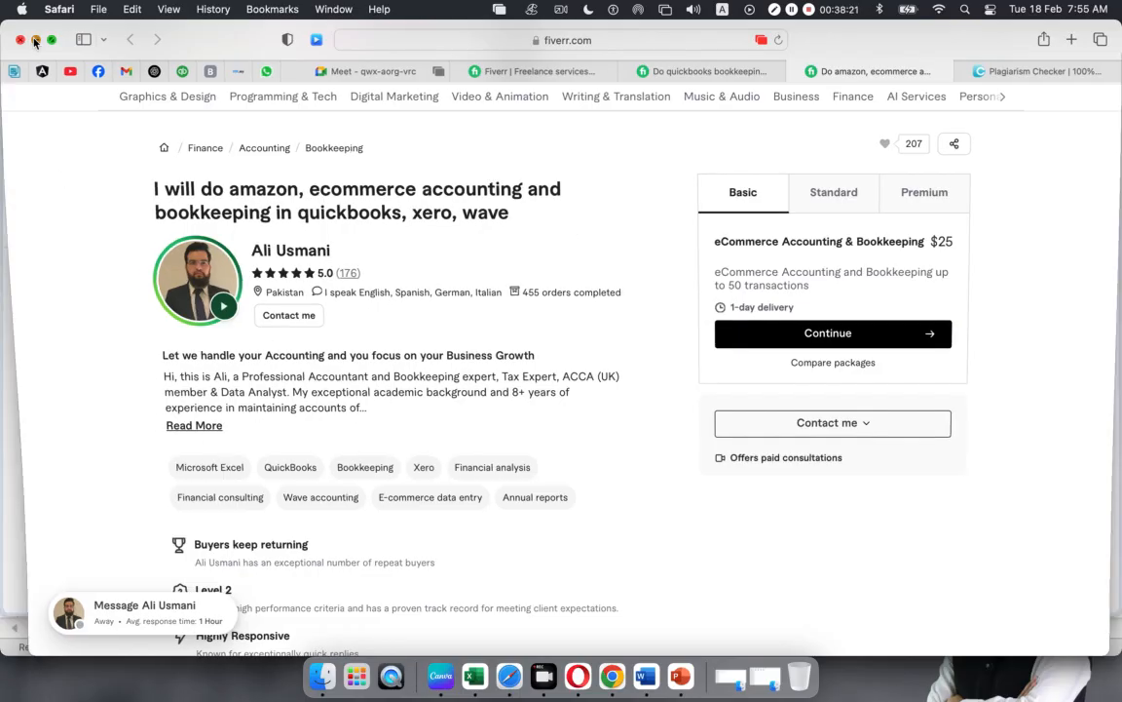
{"action": "left_click", "coordinate": [458, 353]}
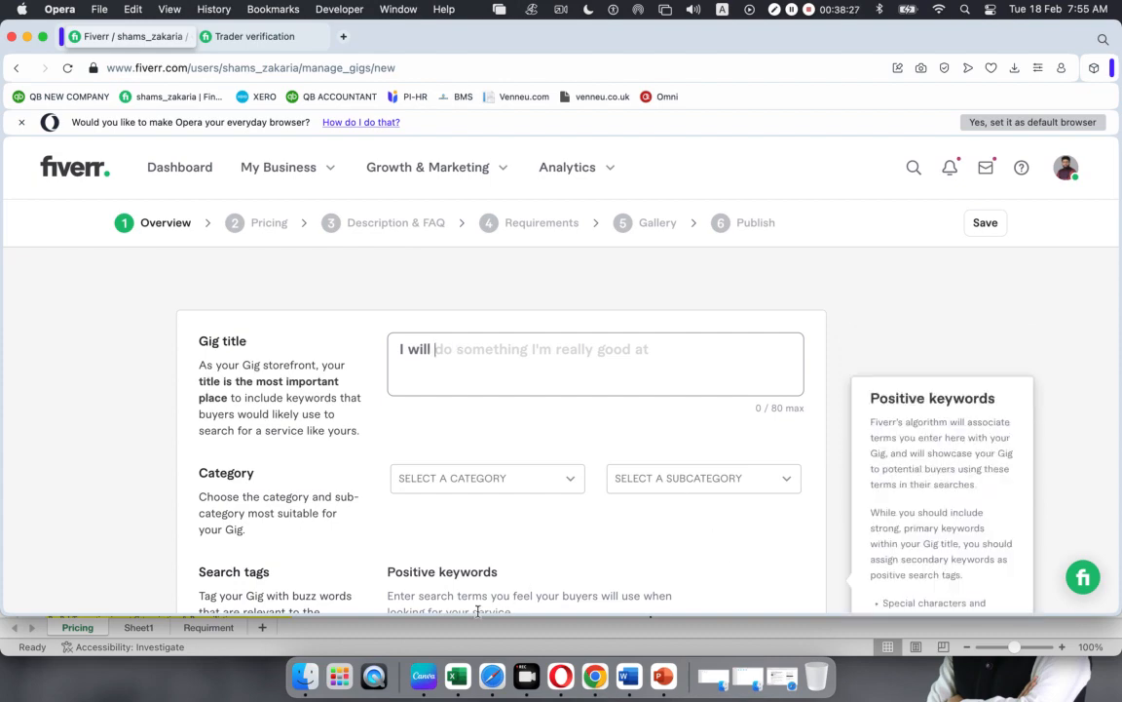
{"action": "left_click", "coordinate": [452, 675]}
{"action": "scroll", "coordinate": [337, 310], "scroll_direction": "right", "scroll_amount": 2}
{"action": "scroll", "coordinate": [336, 310], "scroll_direction": "down", "scroll_amount": 1}
{"action": "scroll", "coordinate": [336, 310], "scroll_direction": "up", "scroll_amount": 1}
{"action": "scroll", "coordinate": [337, 310], "scroll_direction": "left", "scroll_amount": 1}
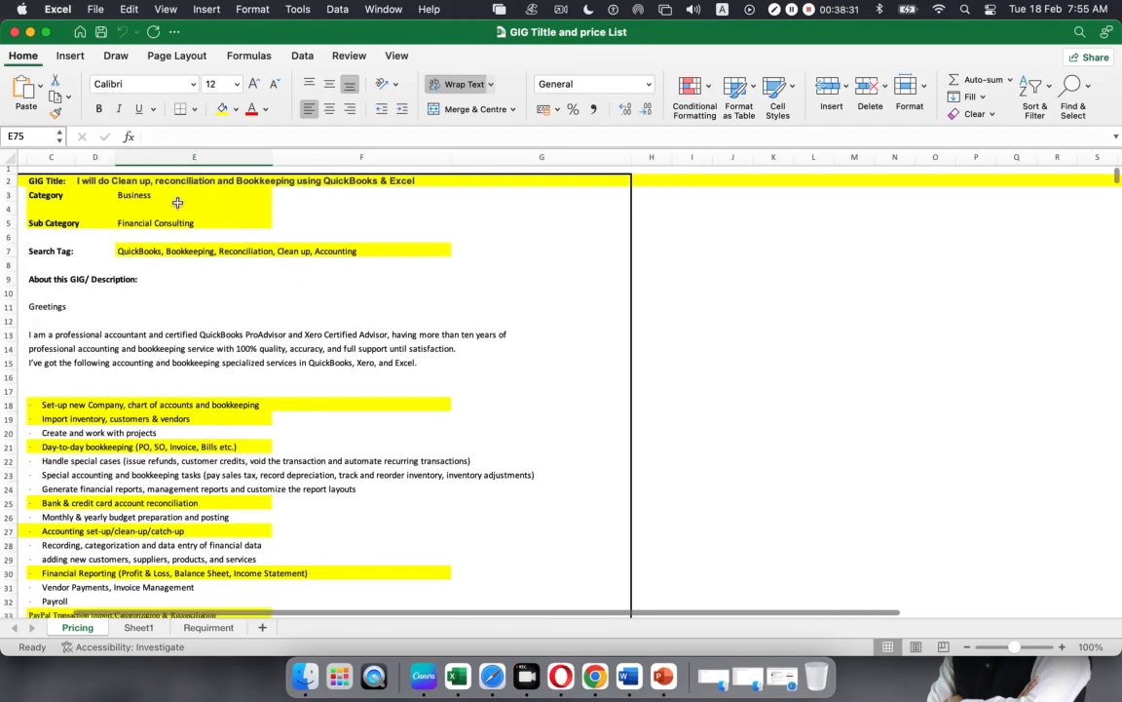
{"action": "left_click", "coordinate": [87, 181]}
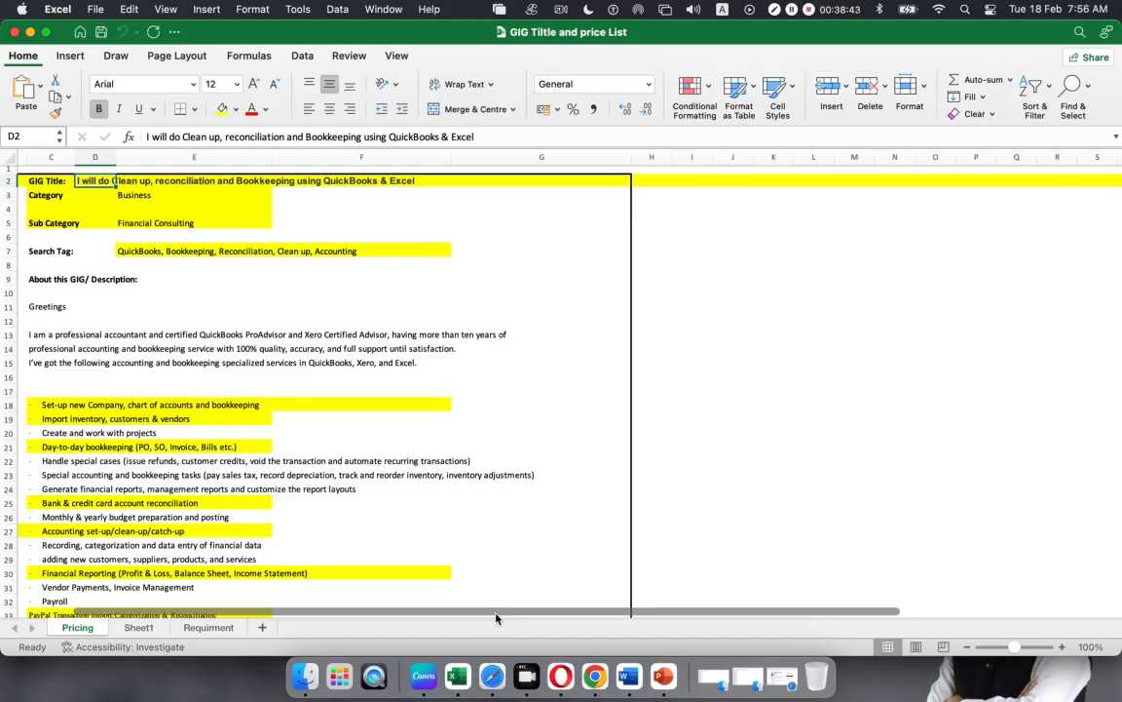
Switch to Opera and enter the gig title "do bank reconciliation with Quickbooks online and Xero".
{"action": "left_click", "coordinate": [559, 682]}
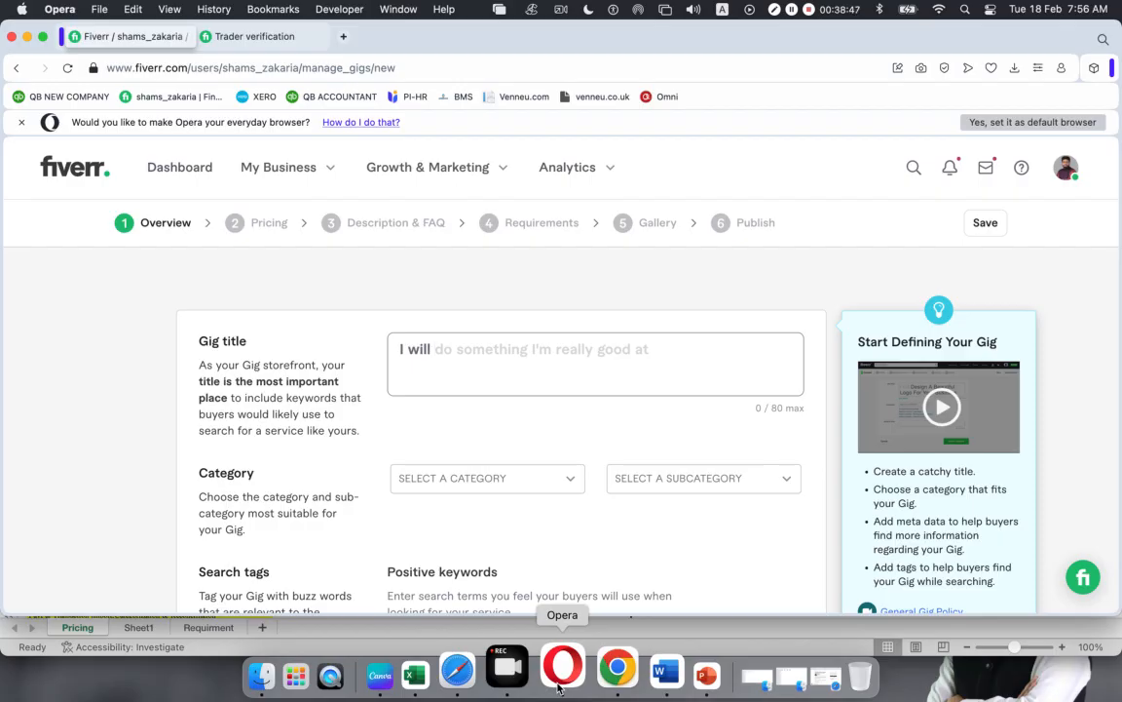
{"action": "type", "text": "do"}
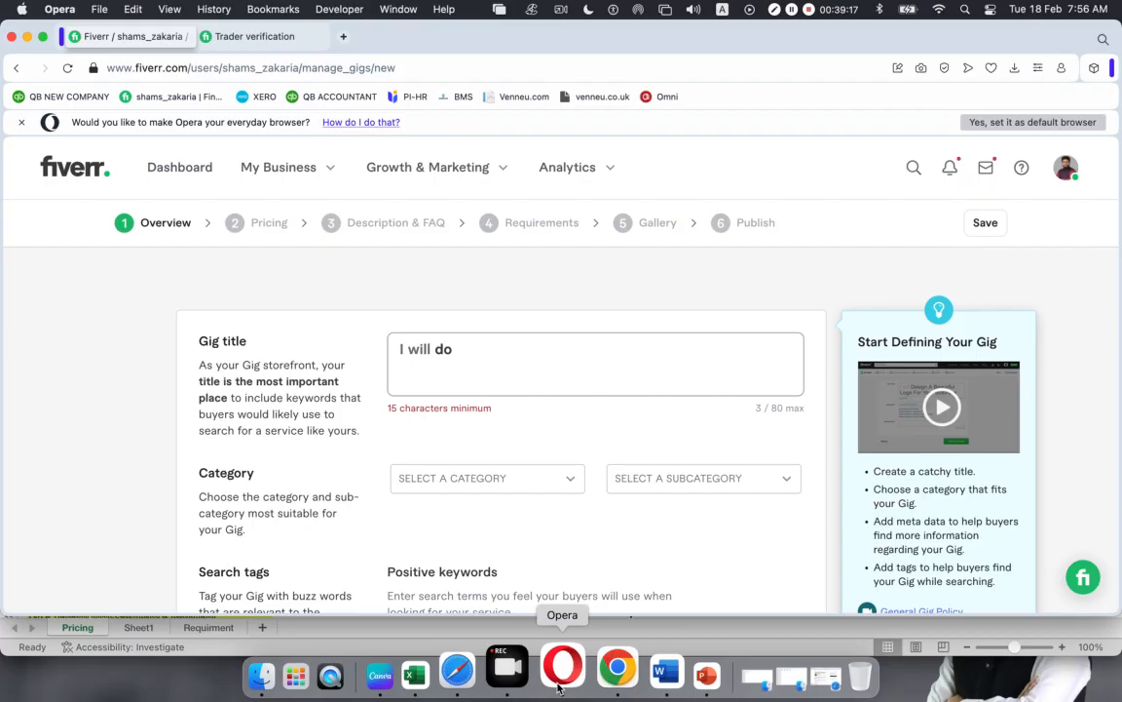
{"action": "type", "text": "bank reconciliation"}
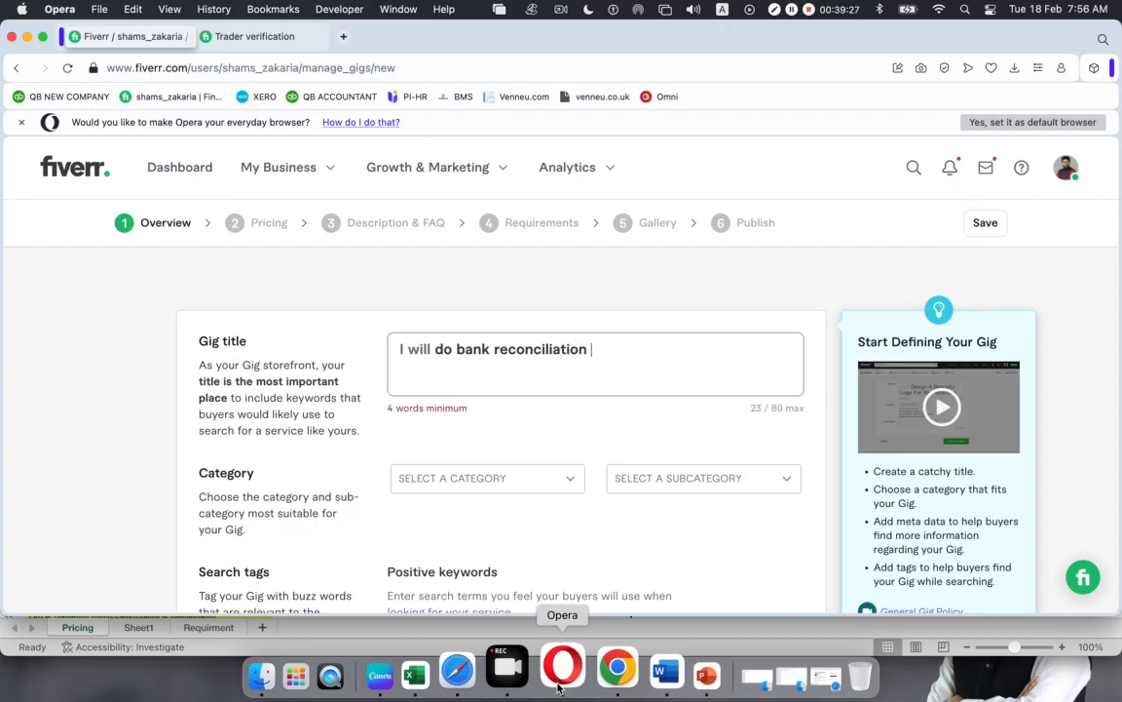
{"action": "type", "text": "wit"}
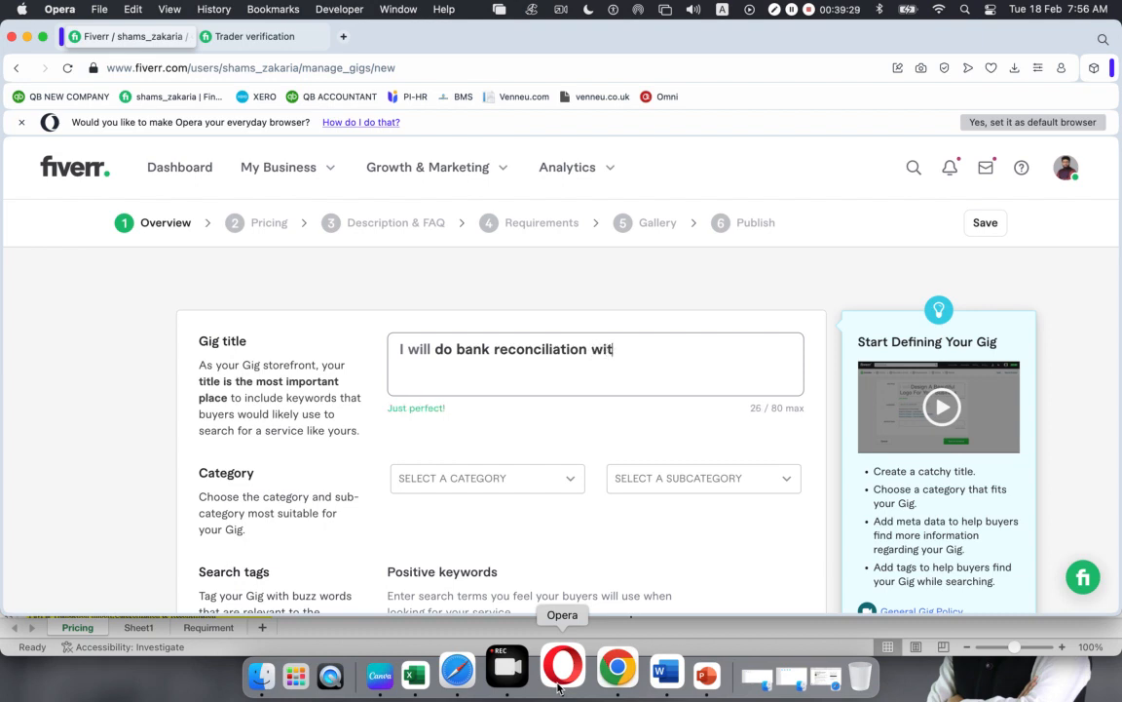
{"action": "type", "text": "h Quickbo"}
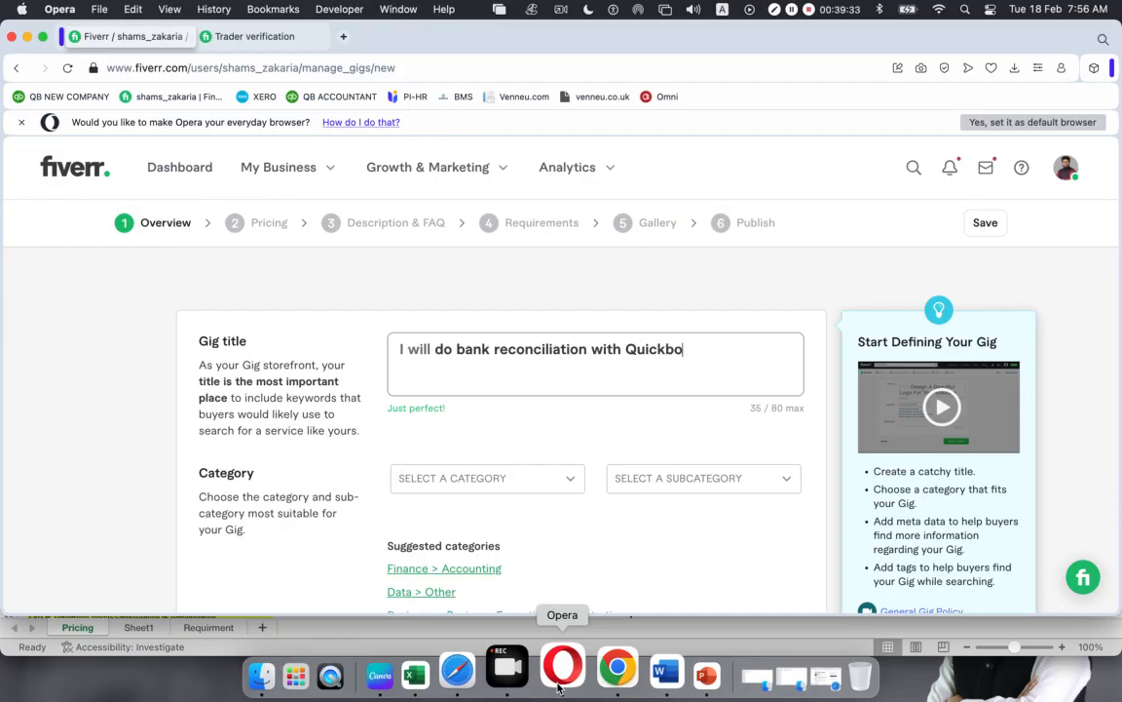
{"action": "type", "text": "oks online"}
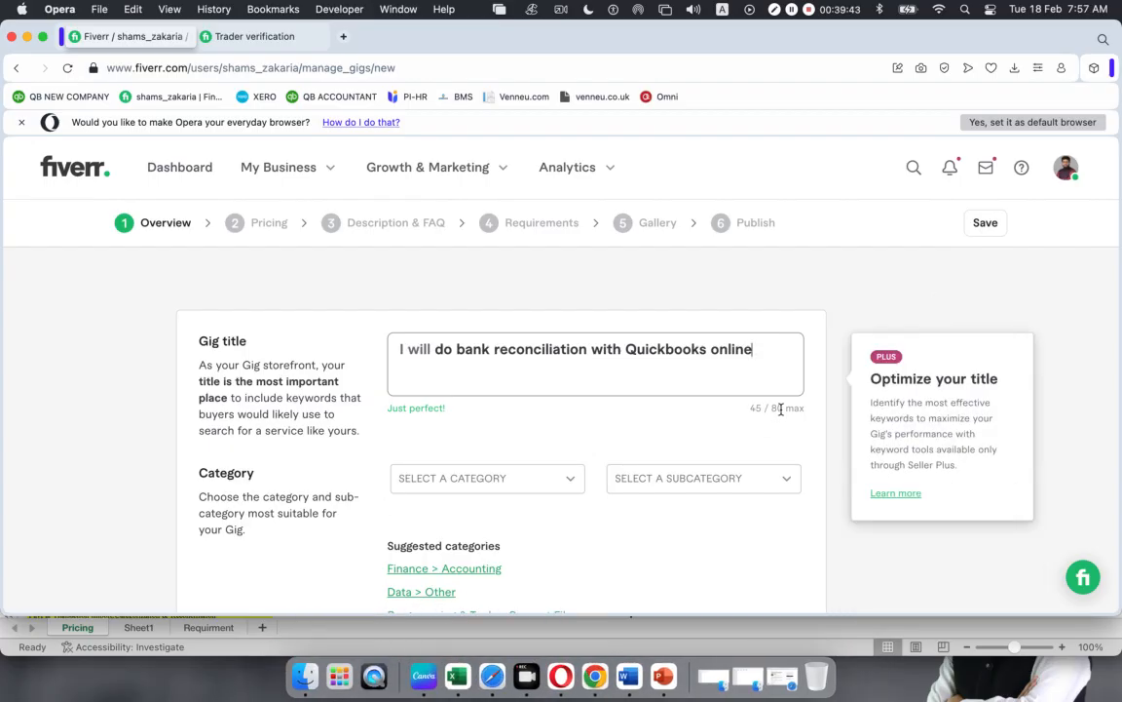
{"action": "type", "text": "and Xero"}
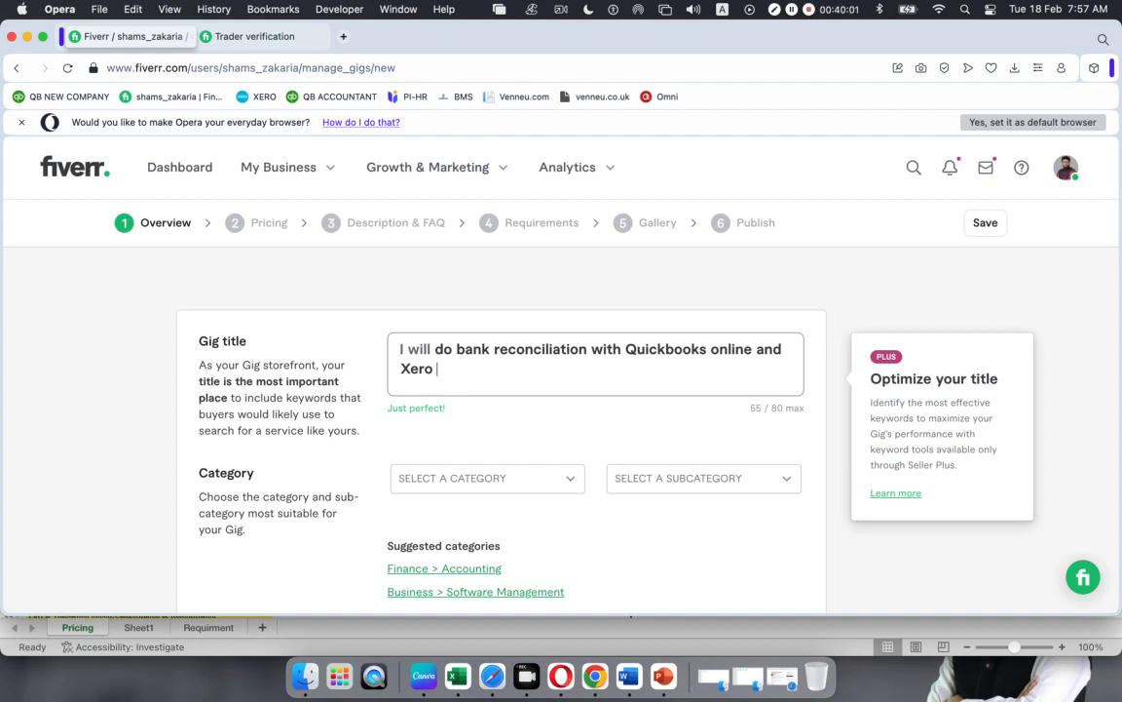
{"action": "type", "text": "and accoun"}
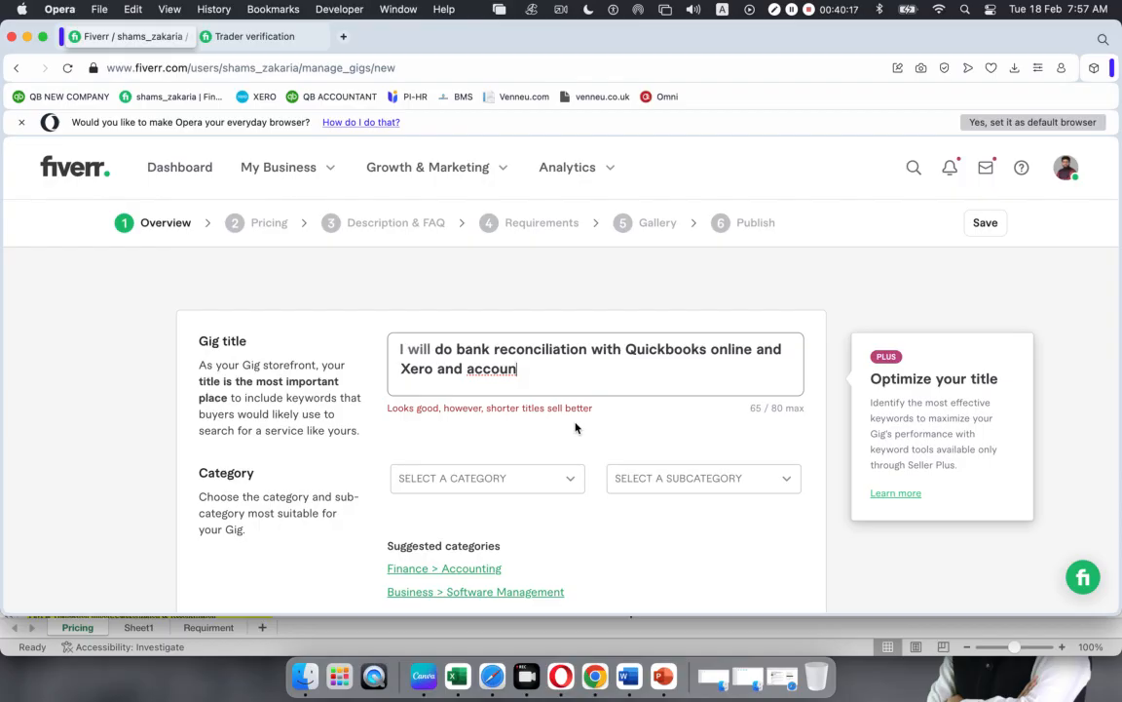
{"action": "key", "text": "BackSpace"}
{"action": "key", "text": "BackSpace"}
{"action": "key", "text": "BackSpace"}
{"action": "key", "text": "BackSpace"}
{"action": "key", "text": "BackSpace"}
{"action": "key", "text": "BackSpace"}
{"action": "key", "text": "BackSpace"}
{"action": "key", "text": "BackSpace"}
{"action": "key", "text": "BackSpace"}
{"action": "key", "text": "BackSpace"}
{"action": "key", "text": "BackSpace"}
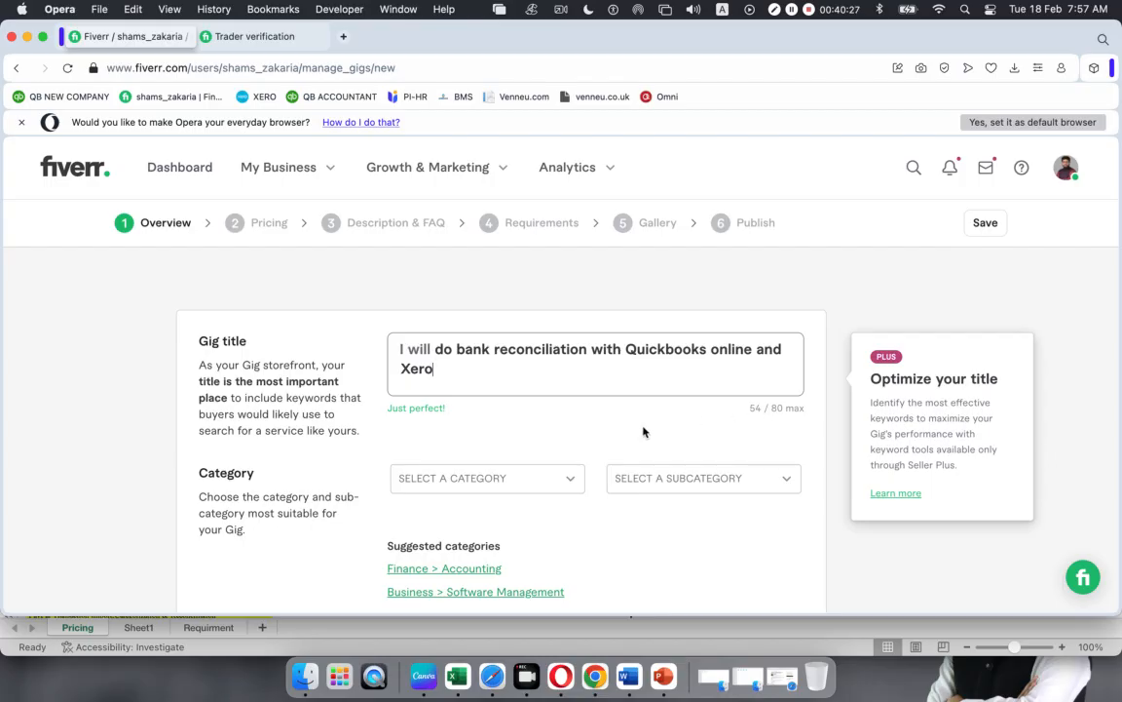
Switch to Safari and compare the titles of the QuickBooks bookkeeping gig and the Amazon ecommerce accounting gig.
{"action": "left_click", "coordinate": [501, 671]}
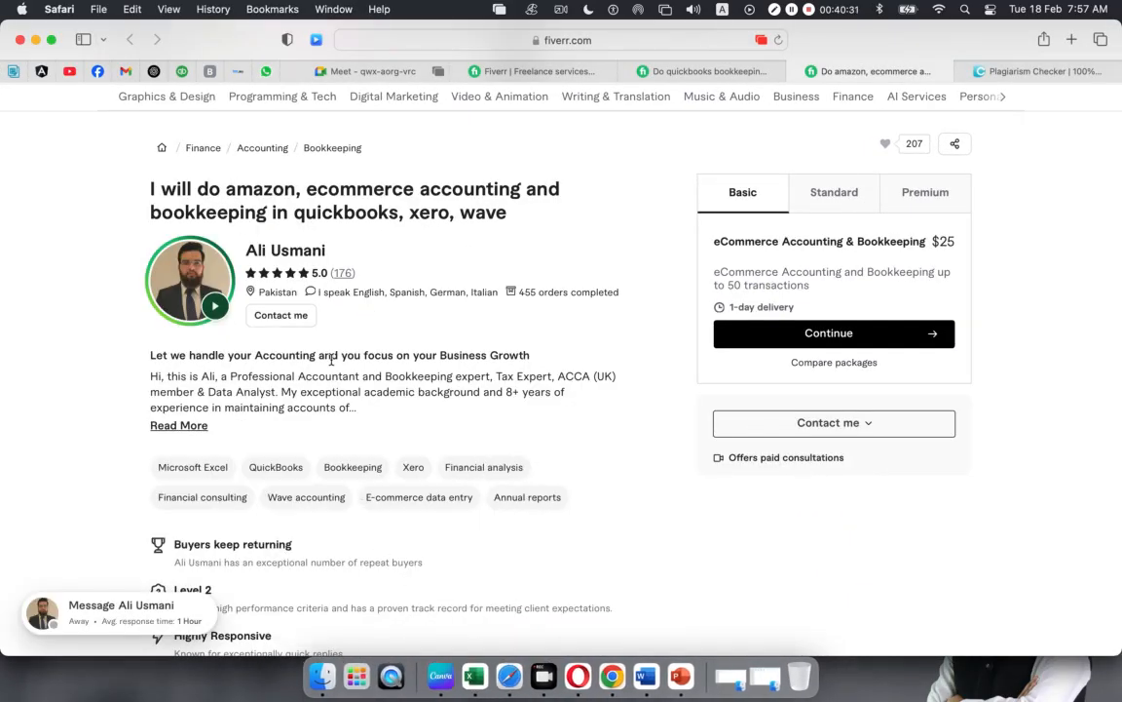
{"action": "left_click", "coordinate": [687, 72]}
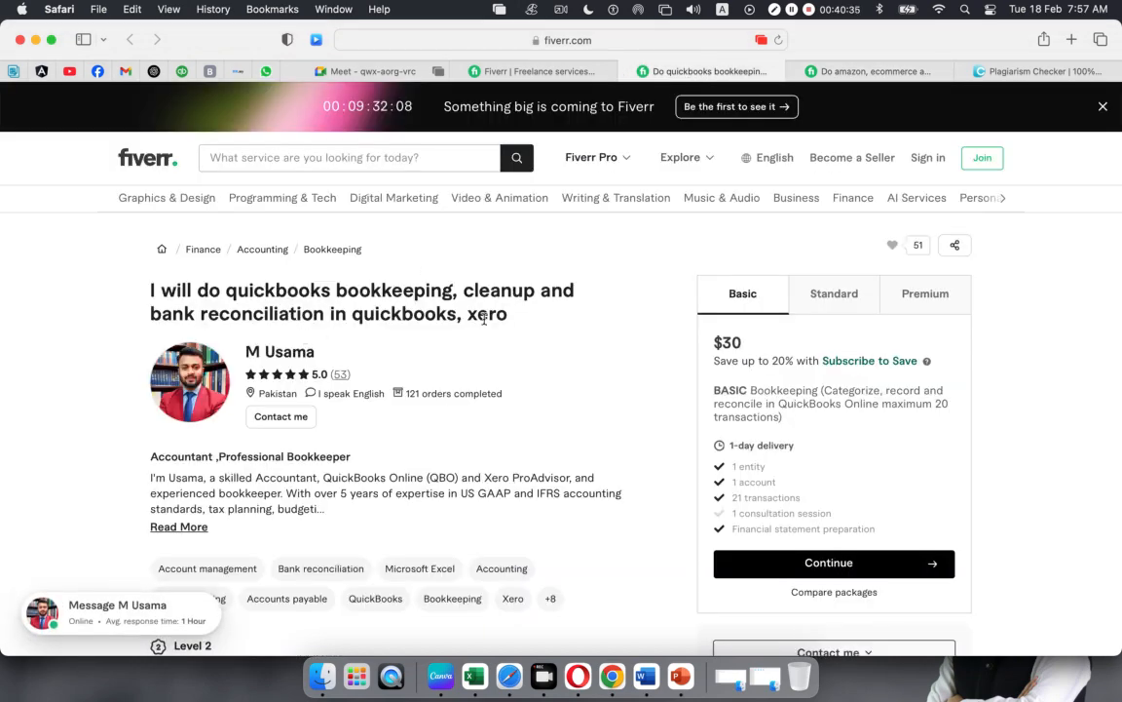
{"action": "left_click", "coordinate": [852, 71]}
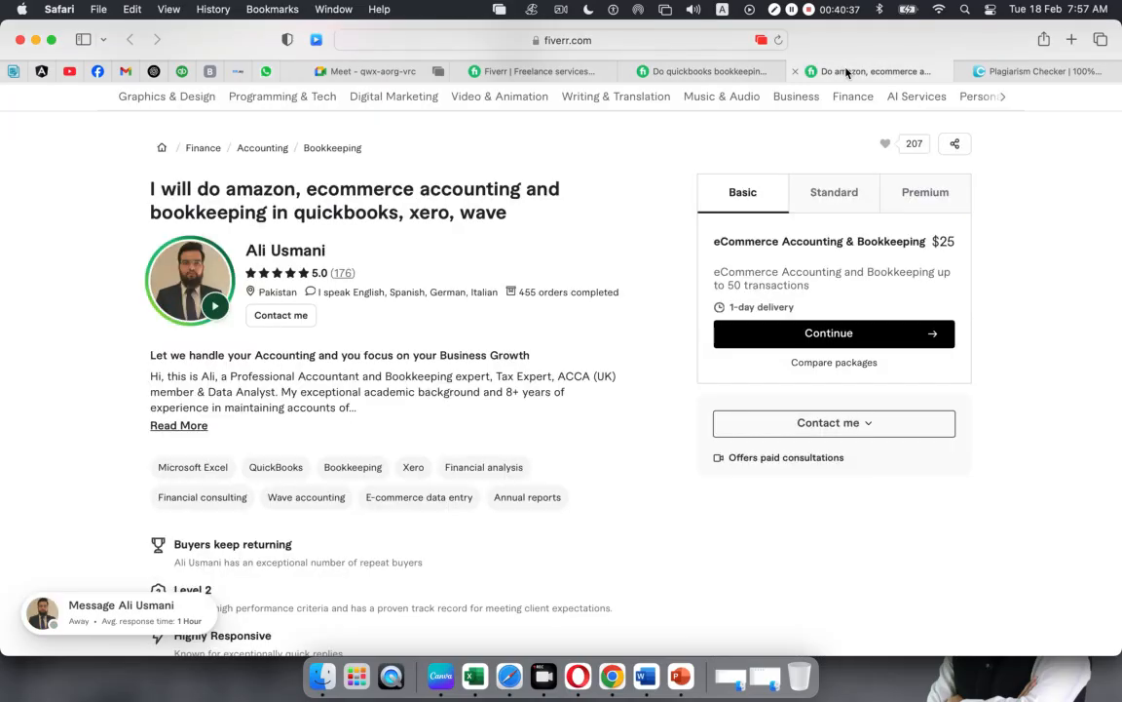
{"action": "left_click", "coordinate": [36, 40]}
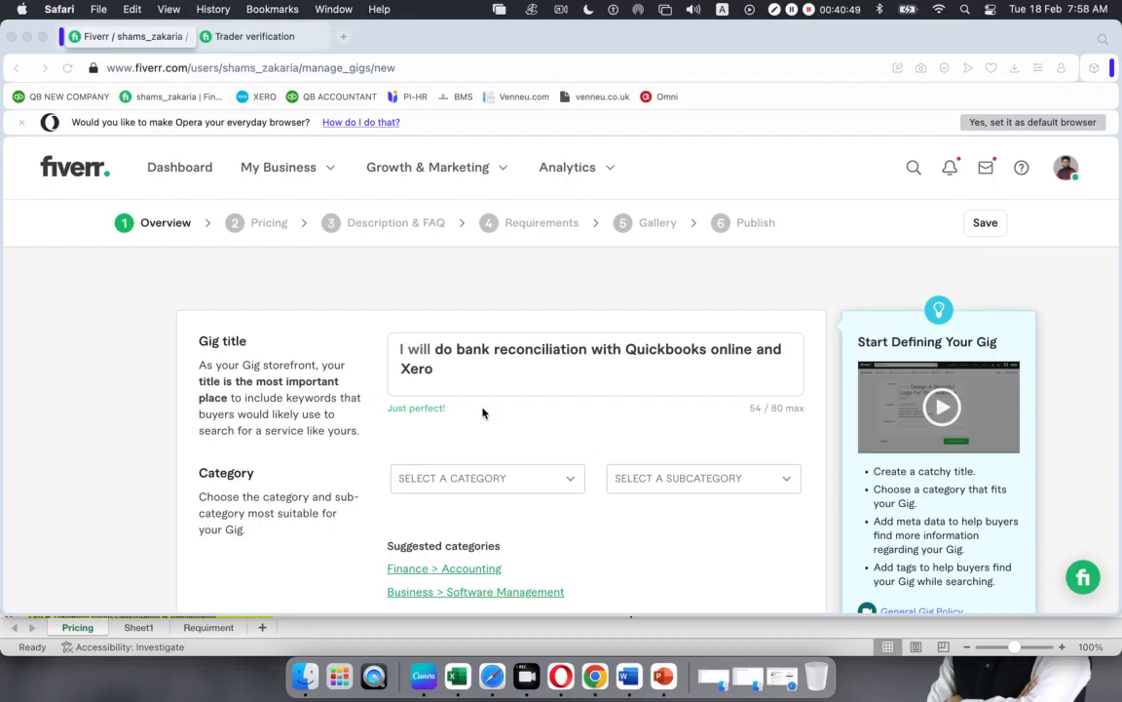
In the new gig form in Opera, set the category to Business and the subcategory to Business Consulting.
{"action": "scroll", "coordinate": [483, 413], "scroll_direction": "down", "scroll_amount": 3}
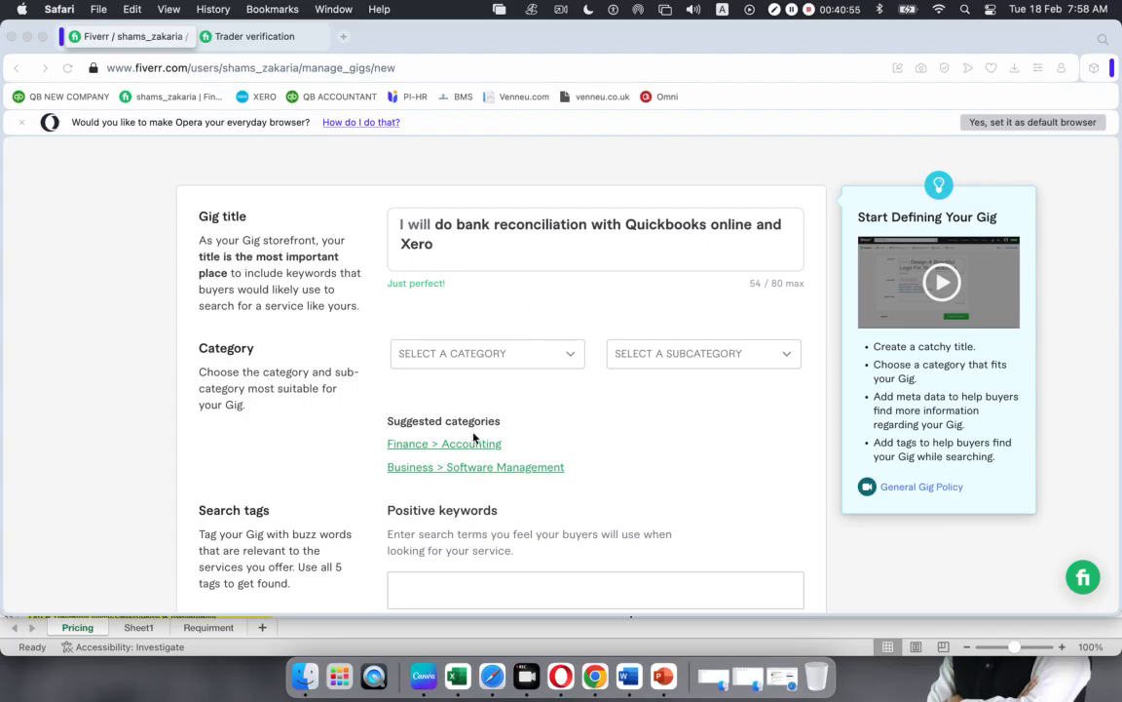
{"action": "left_click", "coordinate": [571, 359]}
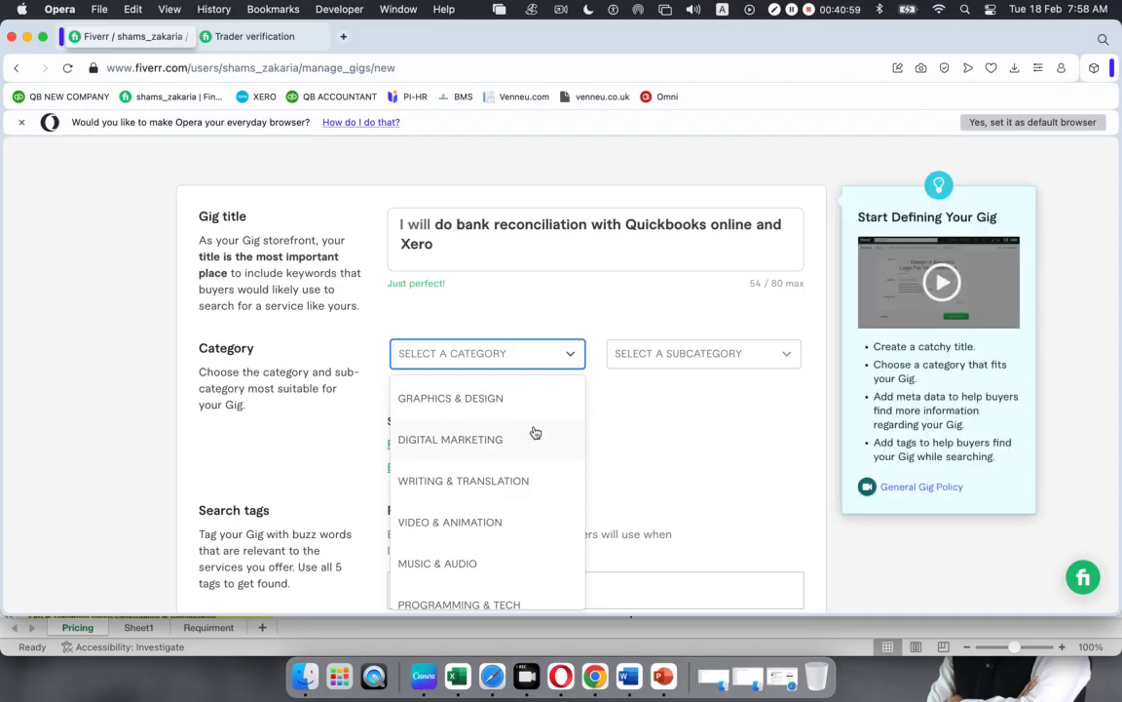
{"action": "scroll", "coordinate": [535, 432], "scroll_direction": "down", "scroll_amount": 2}
{"action": "scroll", "coordinate": [535, 432], "scroll_direction": "down", "scroll_amount": 2}
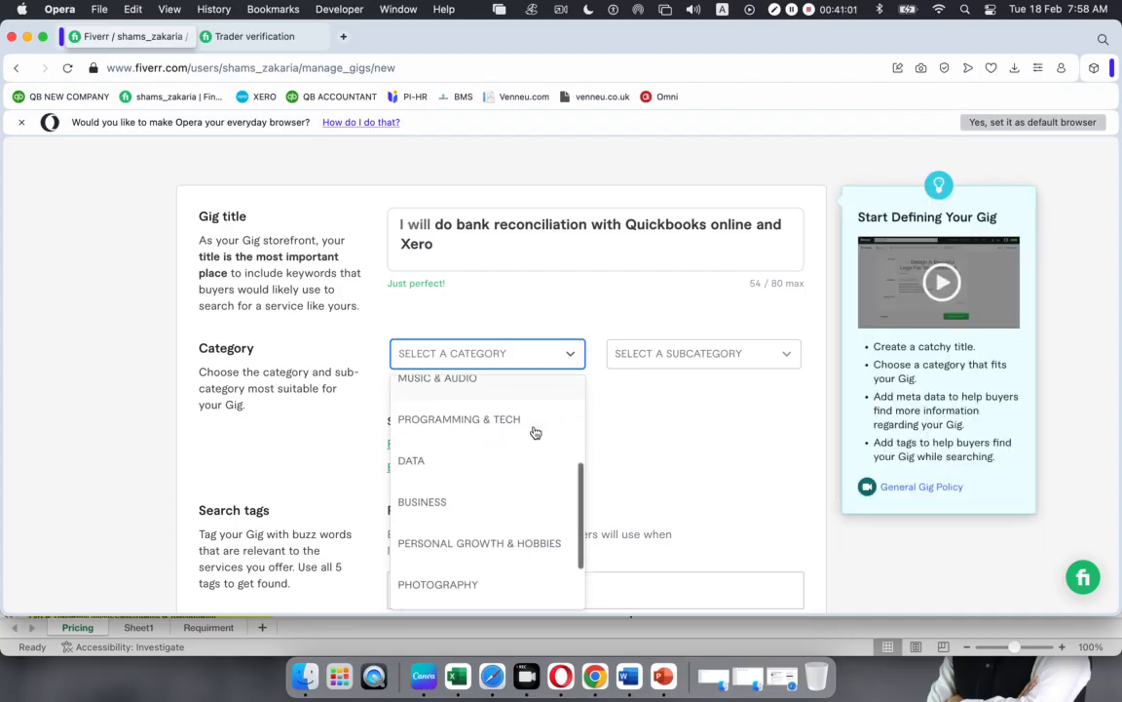
{"action": "left_click", "coordinate": [443, 503]}
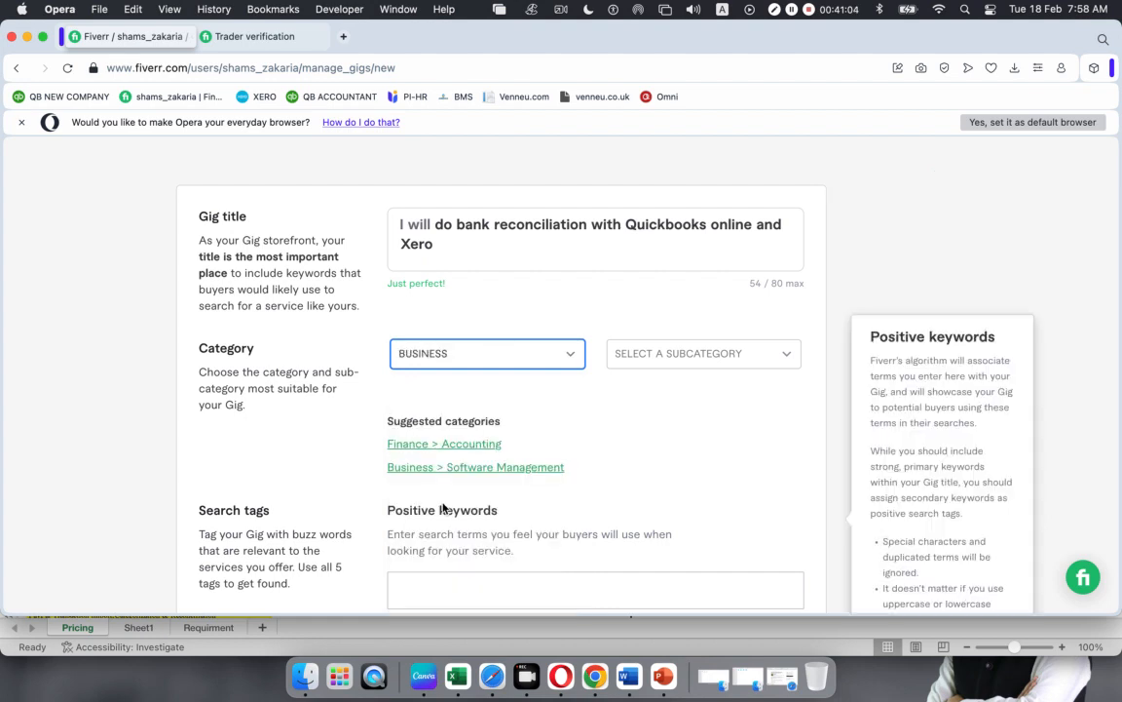
{"action": "left_click", "coordinate": [791, 364]}
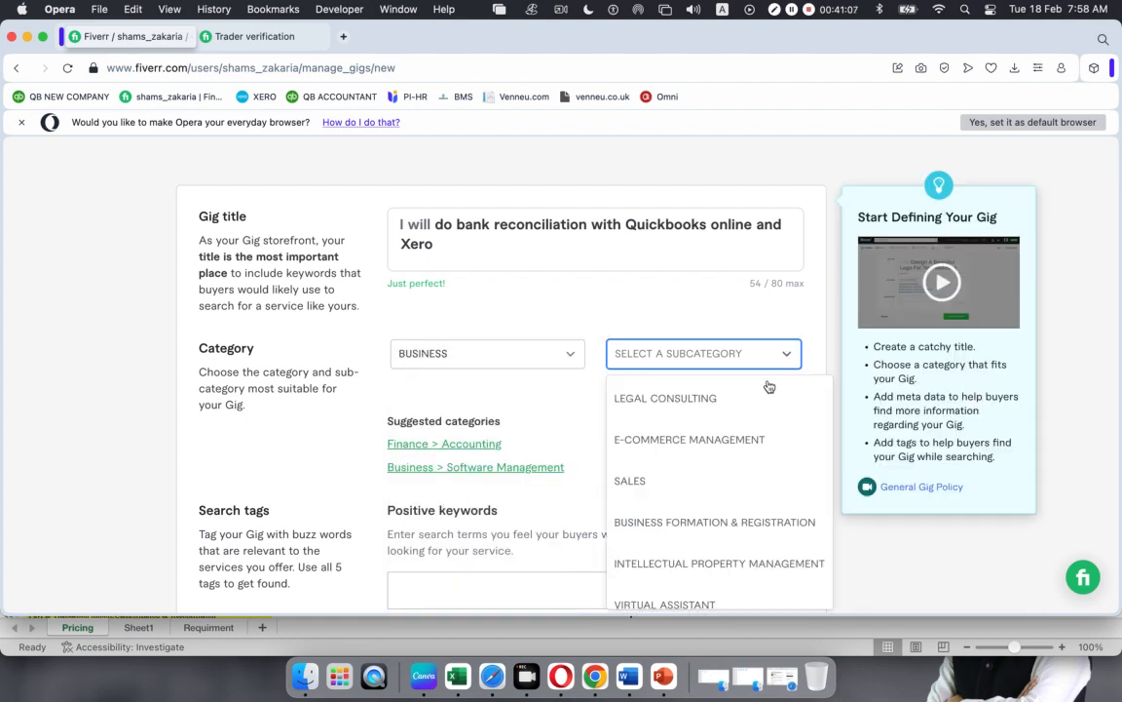
{"action": "scroll", "coordinate": [751, 463], "scroll_direction": "down", "scroll_amount": 5}
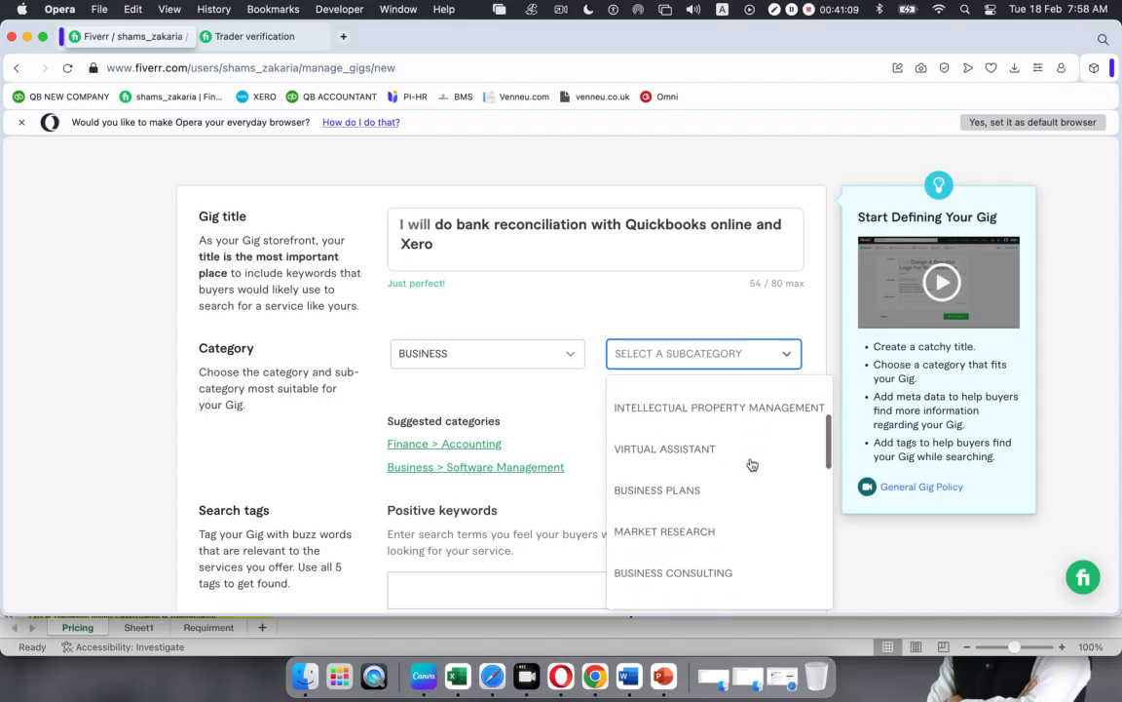
{"action": "scroll", "coordinate": [752, 464], "scroll_direction": "down", "scroll_amount": 3}
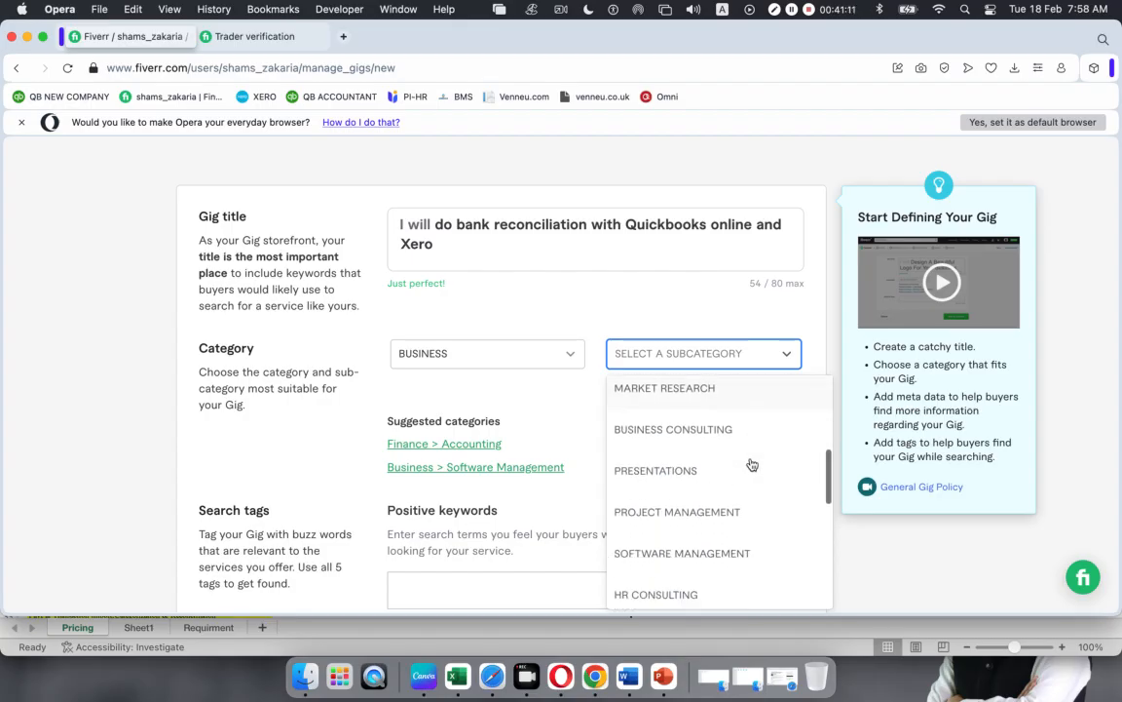
{"action": "left_click", "coordinate": [706, 432]}
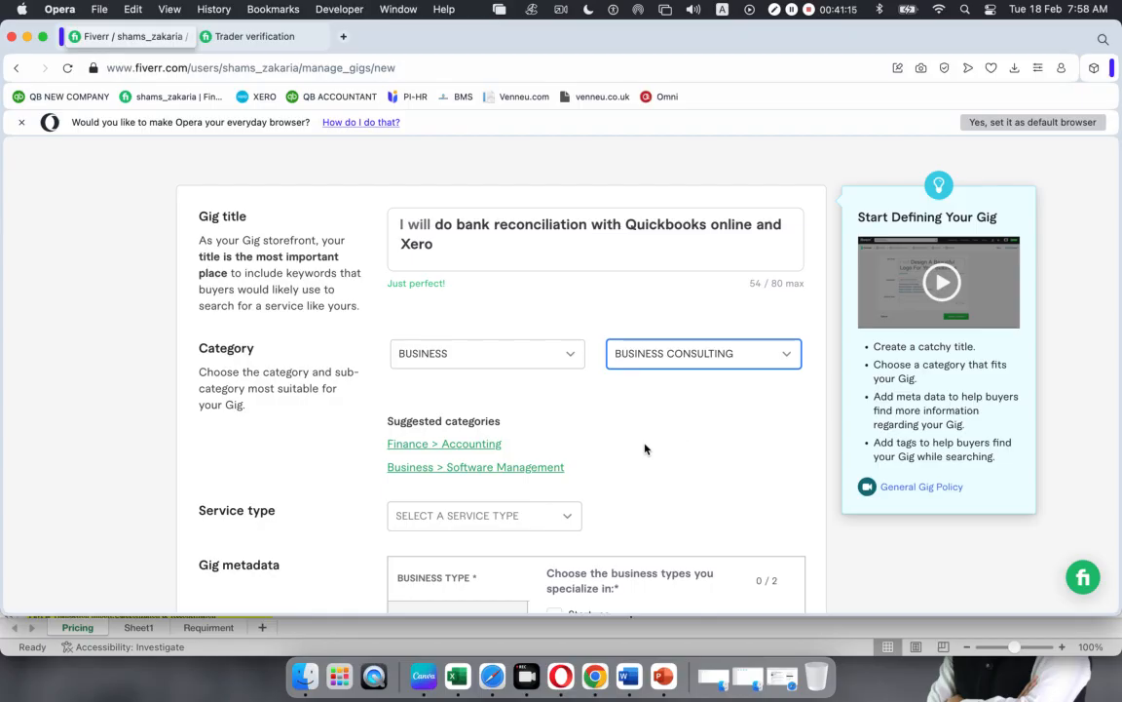
Review the service type options and gig metadata offered for the Business Consulting subcategory.
{"action": "scroll", "coordinate": [644, 448], "scroll_direction": "down", "scroll_amount": 3}
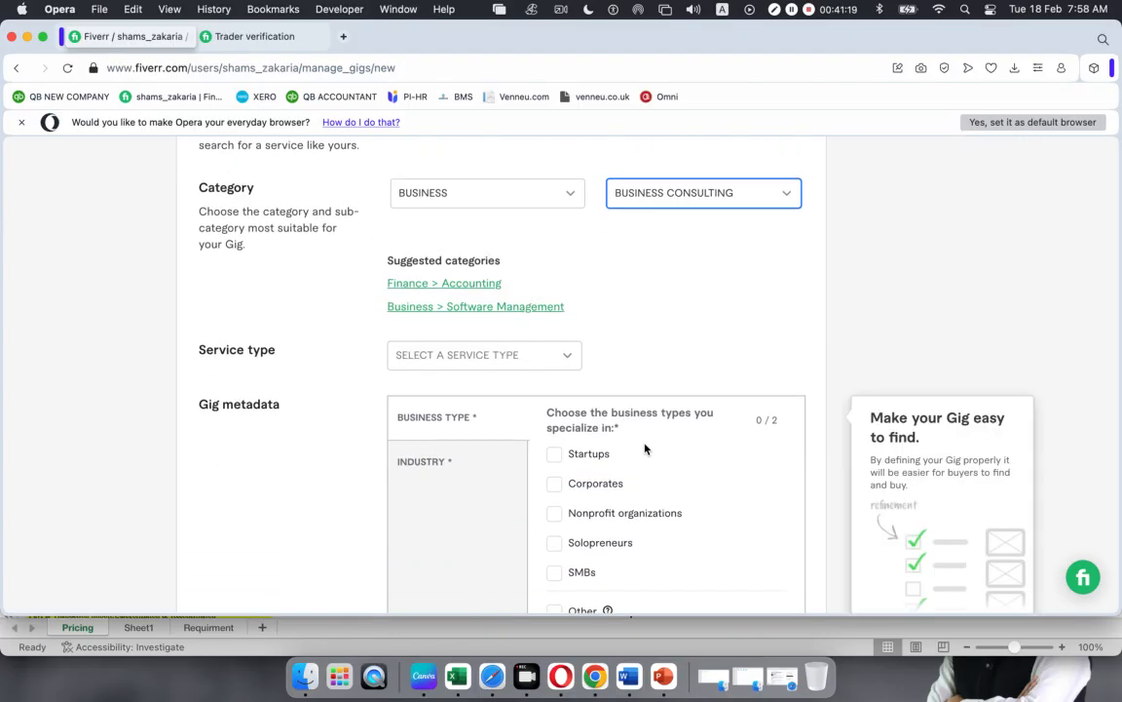
{"action": "left_click", "coordinate": [563, 356]}
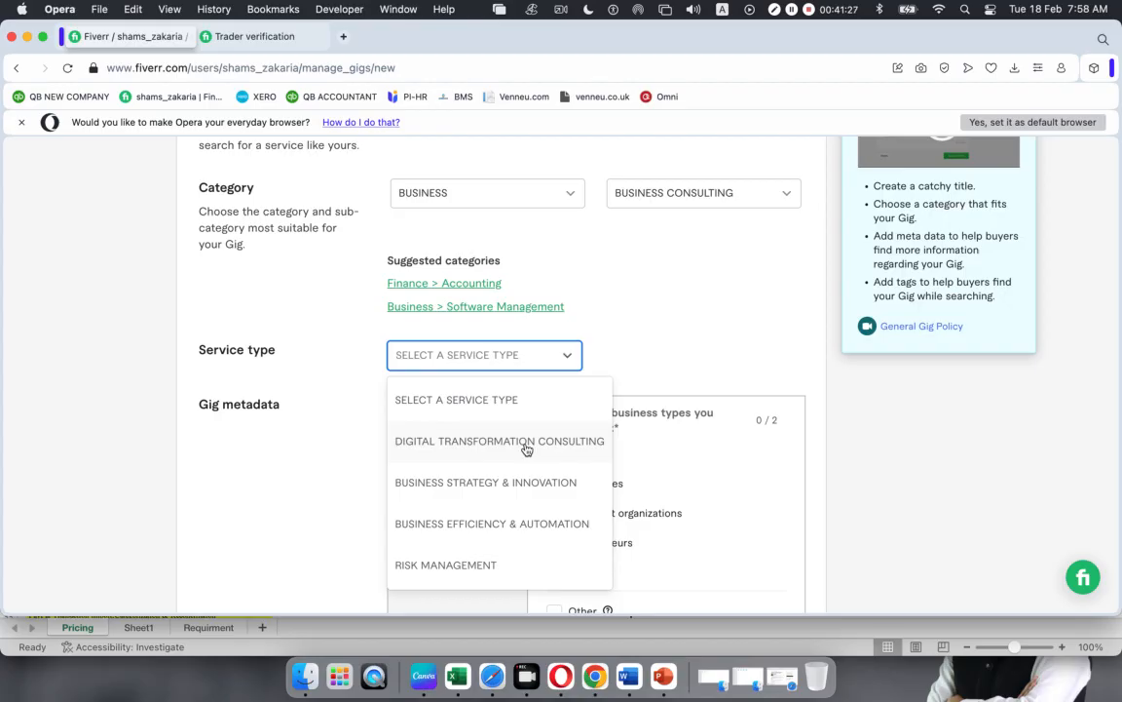
{"action": "left_click", "coordinate": [672, 297]}
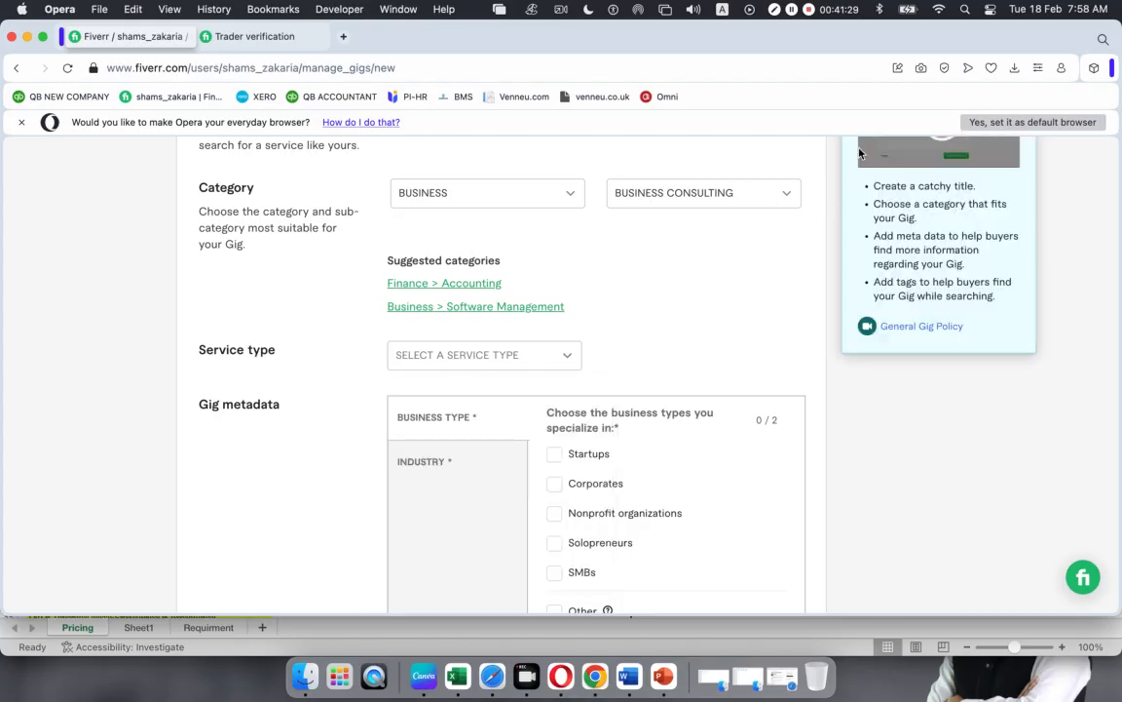
Review the subcategories available under Business and the service types and gig metadata offered for Business Consulting.
{"action": "left_click", "coordinate": [788, 205]}
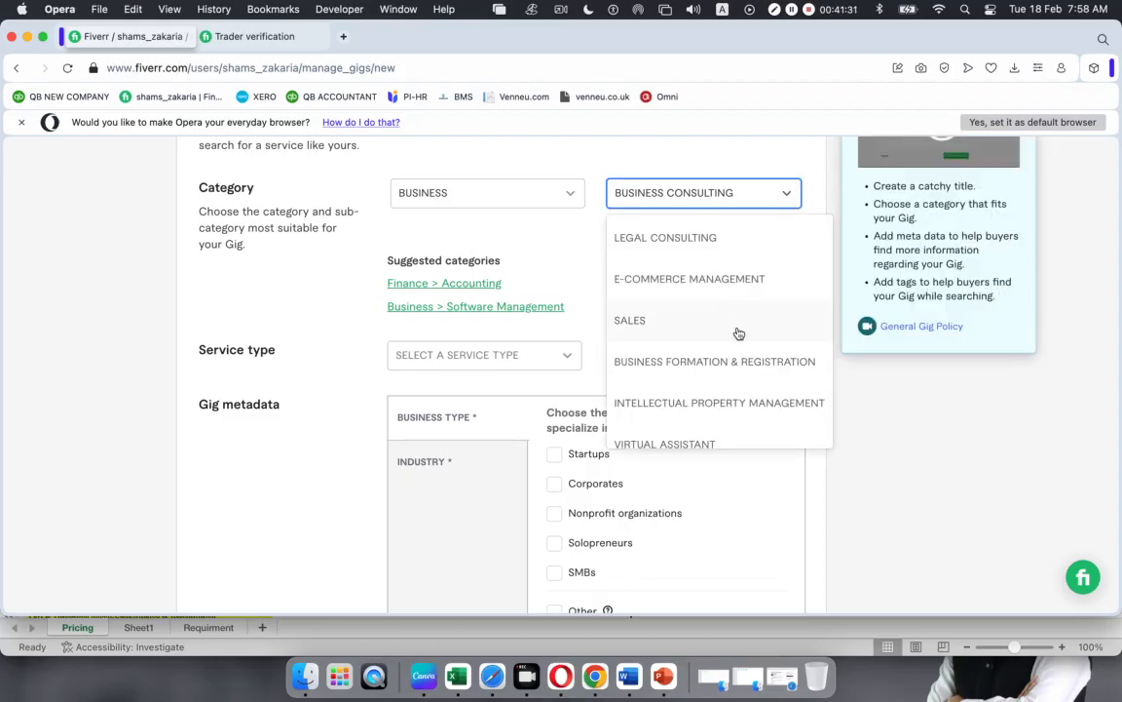
{"action": "scroll", "coordinate": [738, 335], "scroll_direction": "down", "scroll_amount": 1}
{"action": "scroll", "coordinate": [737, 335], "scroll_direction": "down", "scroll_amount": 3}
{"action": "scroll", "coordinate": [738, 335], "scroll_direction": "down", "scroll_amount": 1}
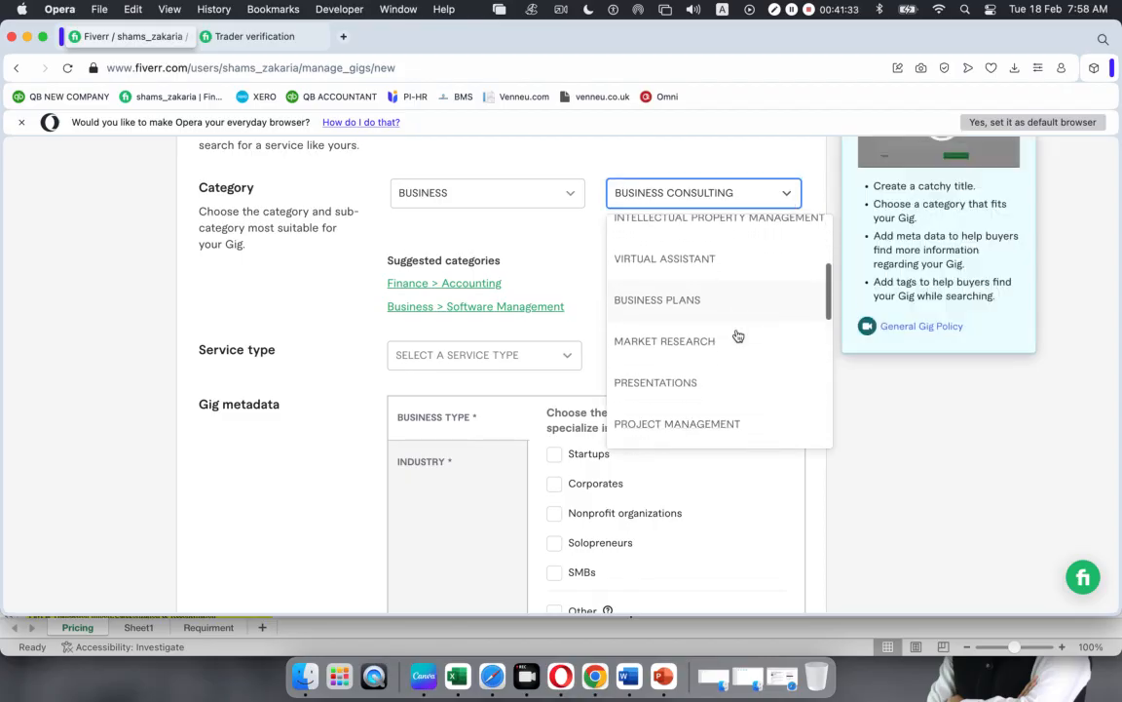
{"action": "scroll", "coordinate": [738, 335], "scroll_direction": "down", "scroll_amount": 4}
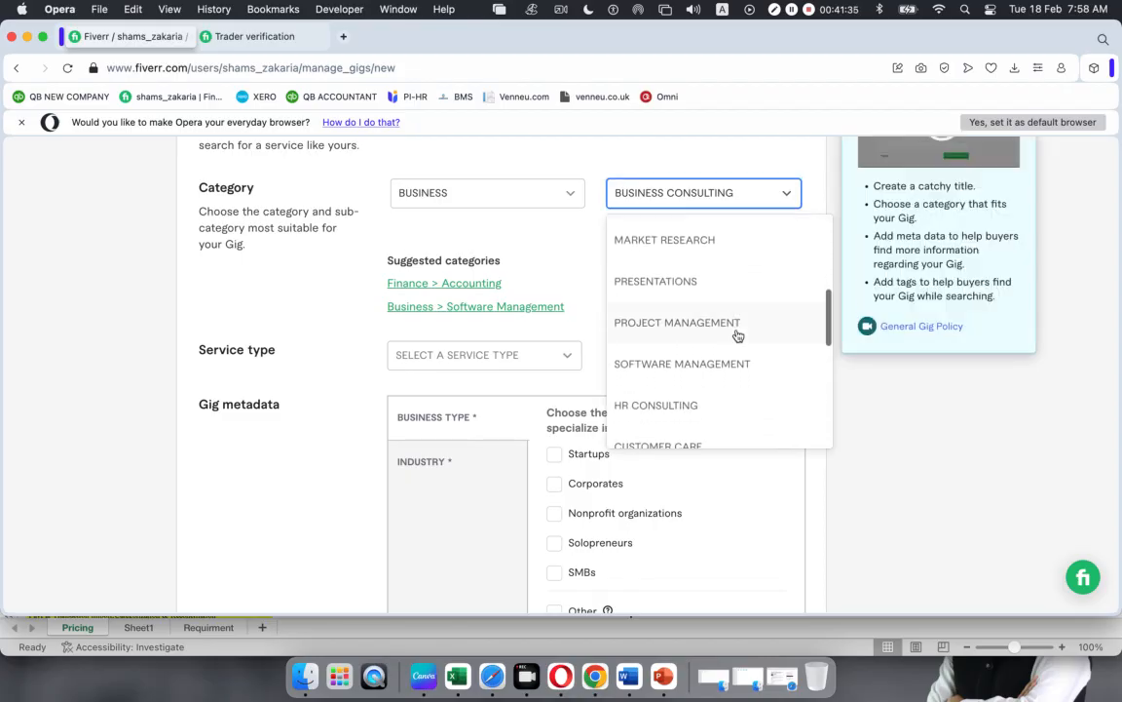
{"action": "scroll", "coordinate": [738, 335], "scroll_direction": "down", "scroll_amount": 4}
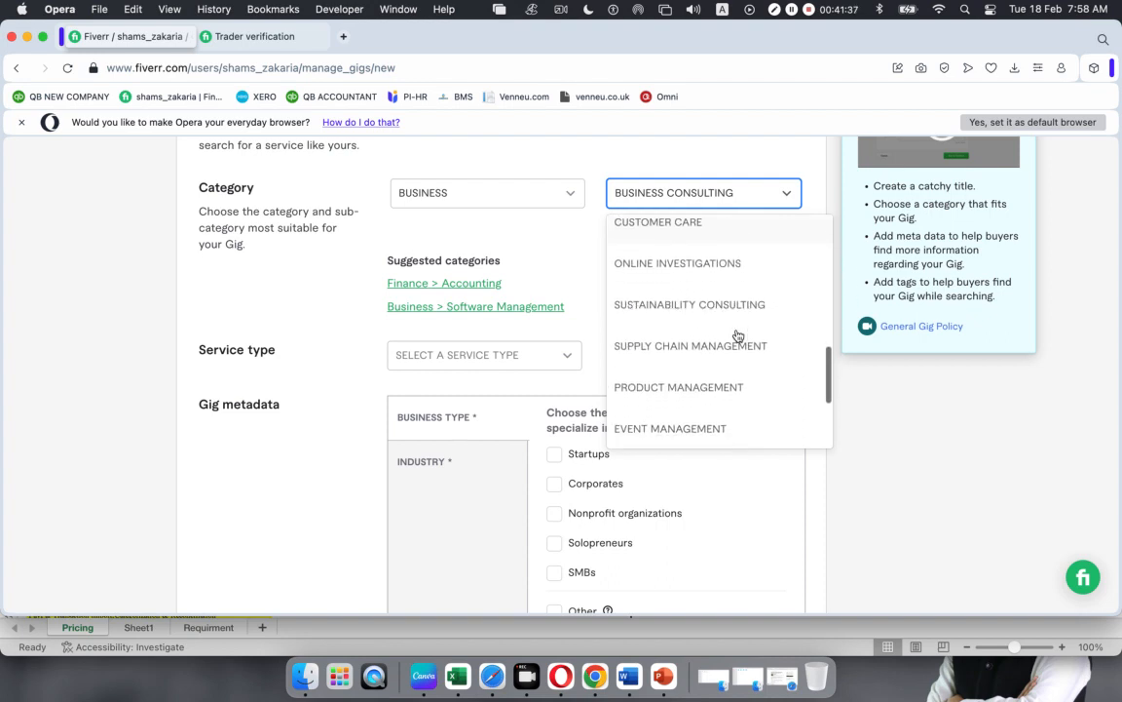
{"action": "scroll", "coordinate": [737, 335], "scroll_direction": "down", "scroll_amount": 3}
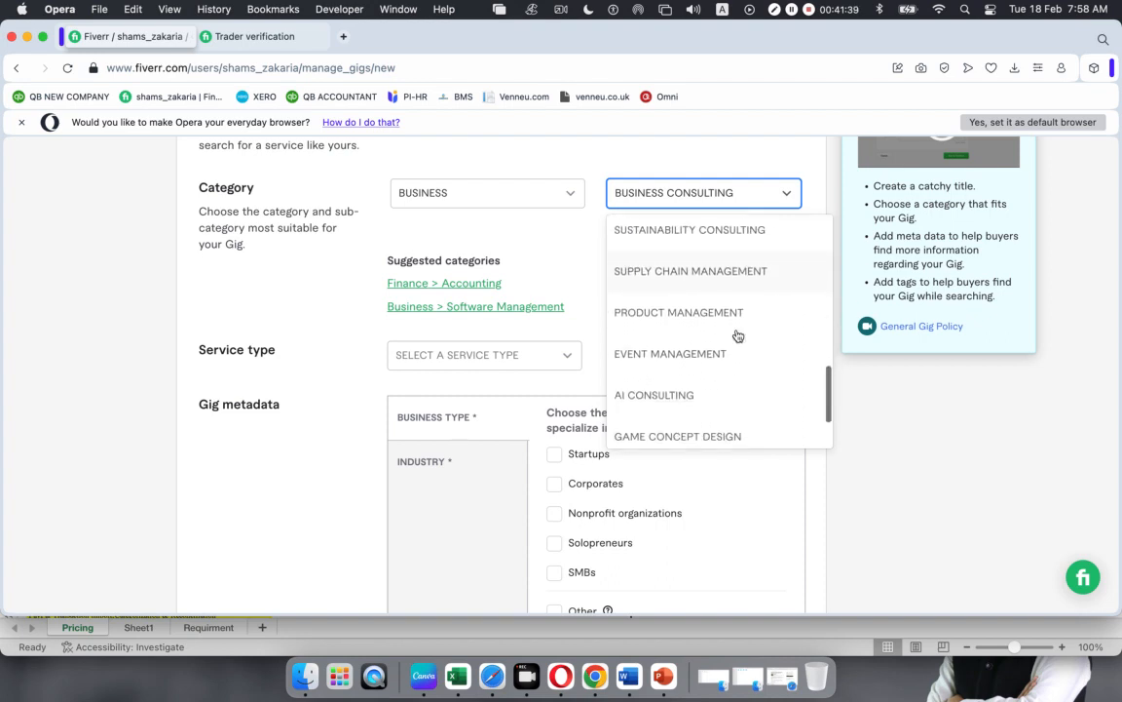
{"action": "scroll", "coordinate": [738, 335], "scroll_direction": "up", "scroll_amount": 10}
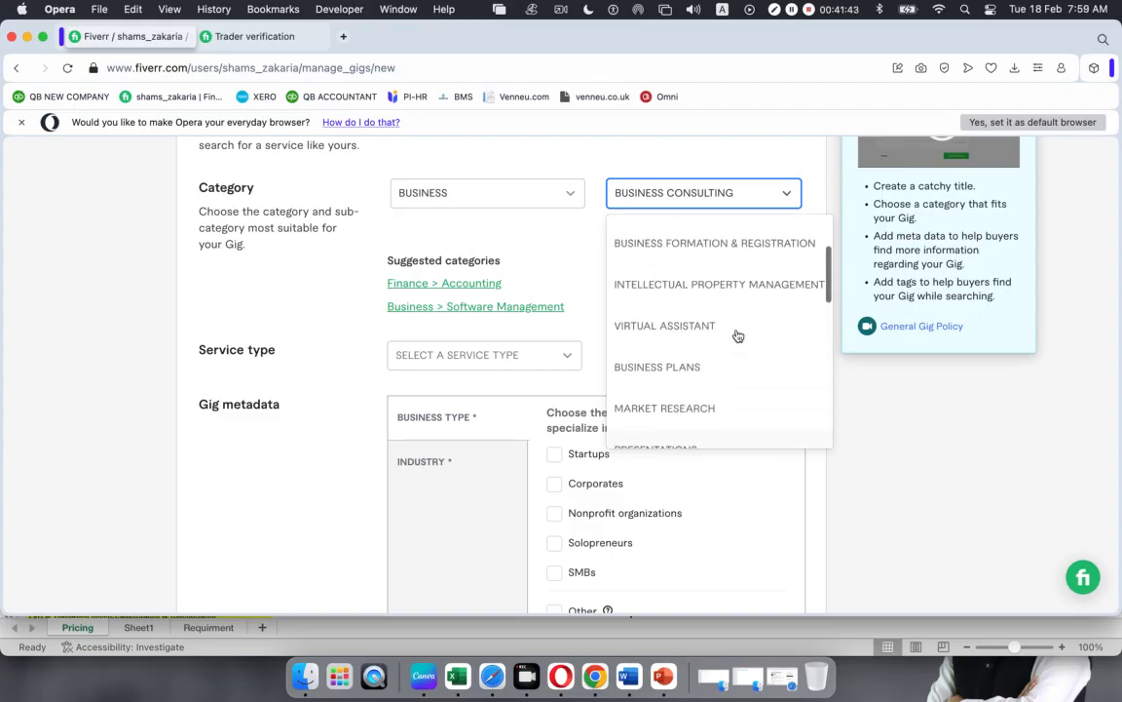
{"action": "scroll", "coordinate": [737, 335], "scroll_direction": "up", "scroll_amount": 3}
{"action": "scroll", "coordinate": [736, 335], "scroll_direction": "up", "scroll_amount": 1}
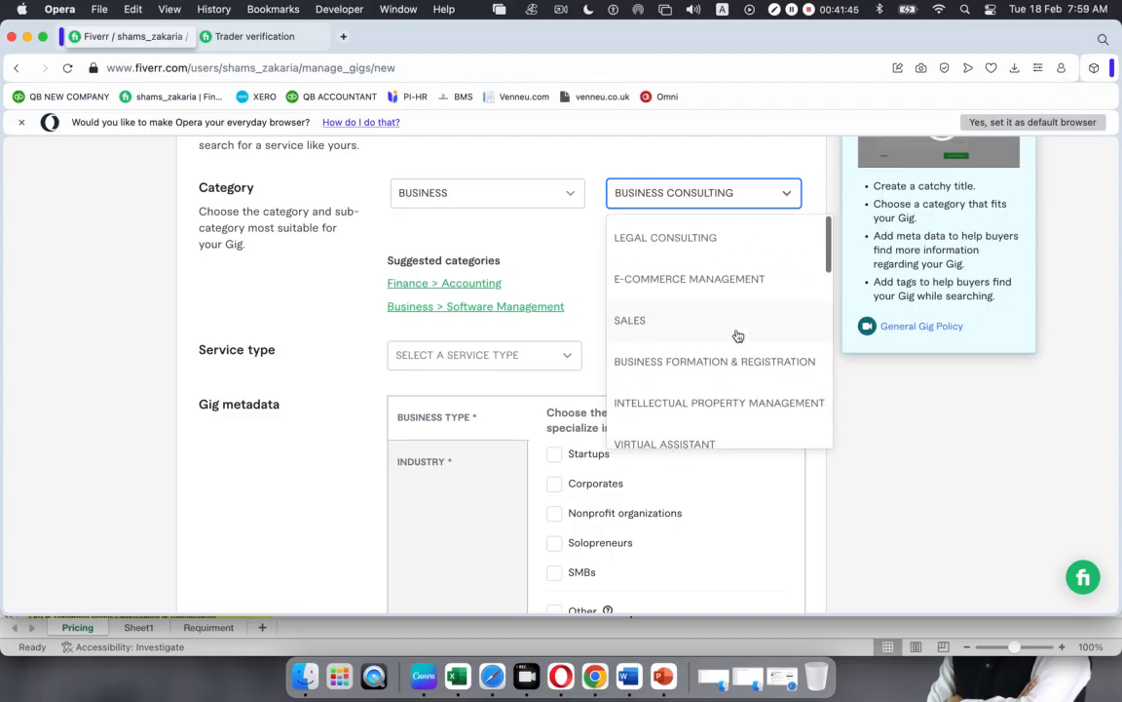
{"action": "left_click", "coordinate": [576, 273]}
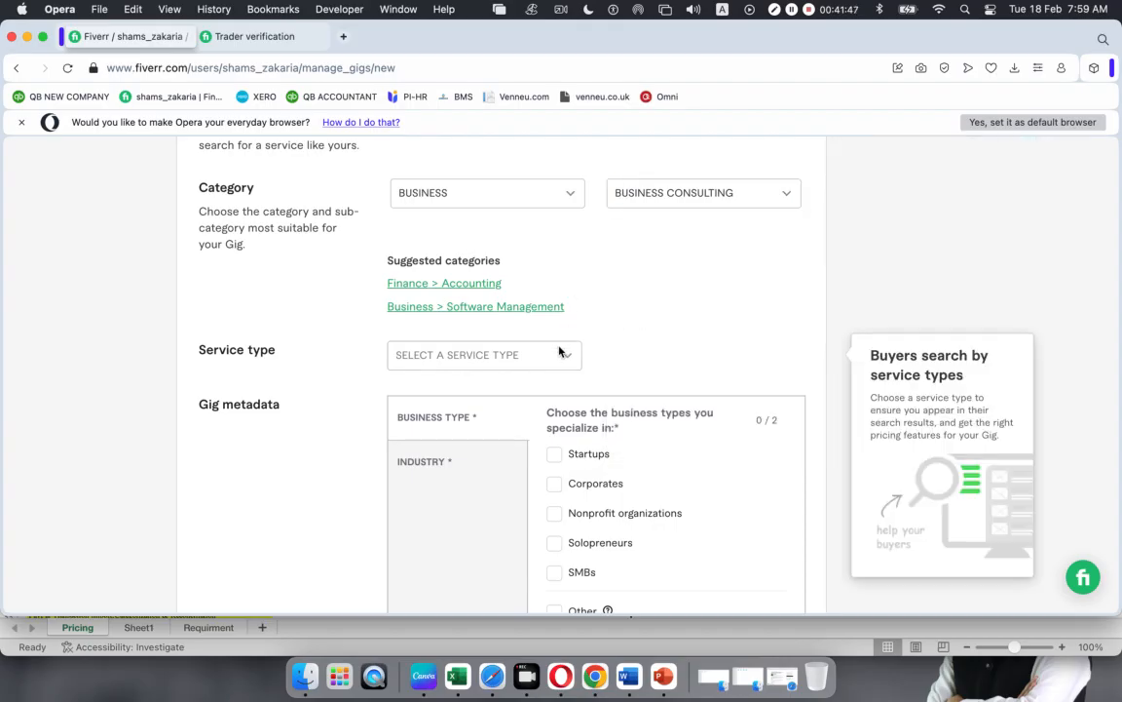
{"action": "left_click", "coordinate": [567, 357]}
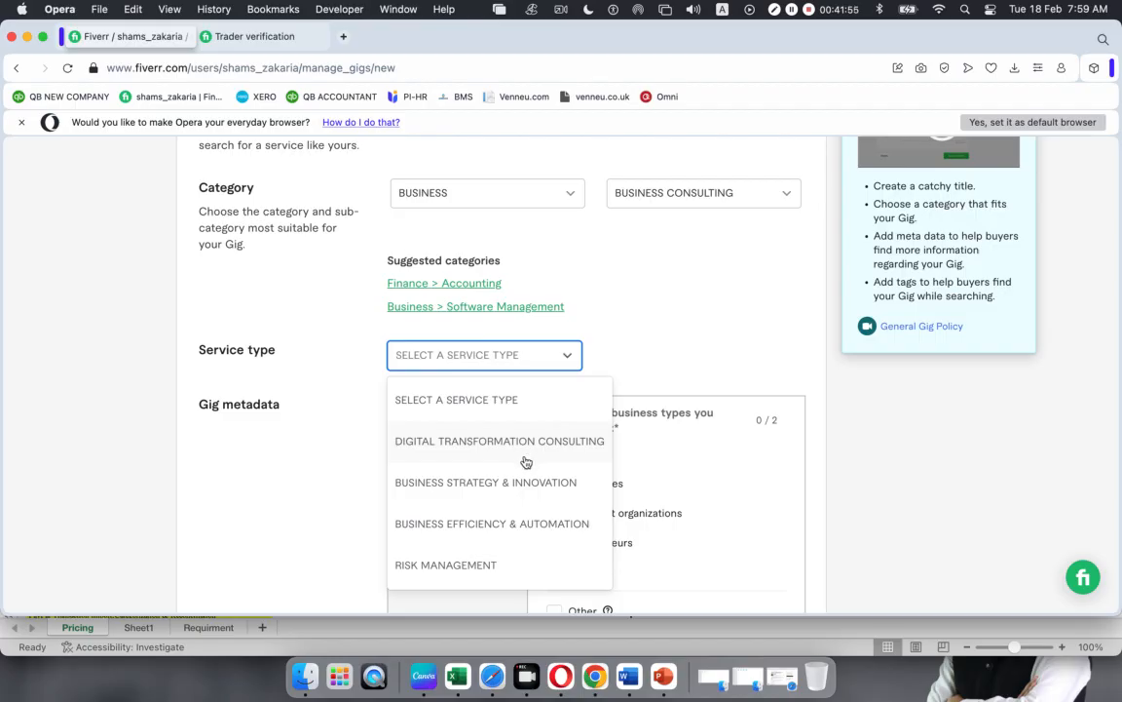
{"action": "left_click", "coordinate": [675, 323]}
{"action": "scroll", "coordinate": [432, 445], "scroll_direction": "down", "scroll_amount": 3}
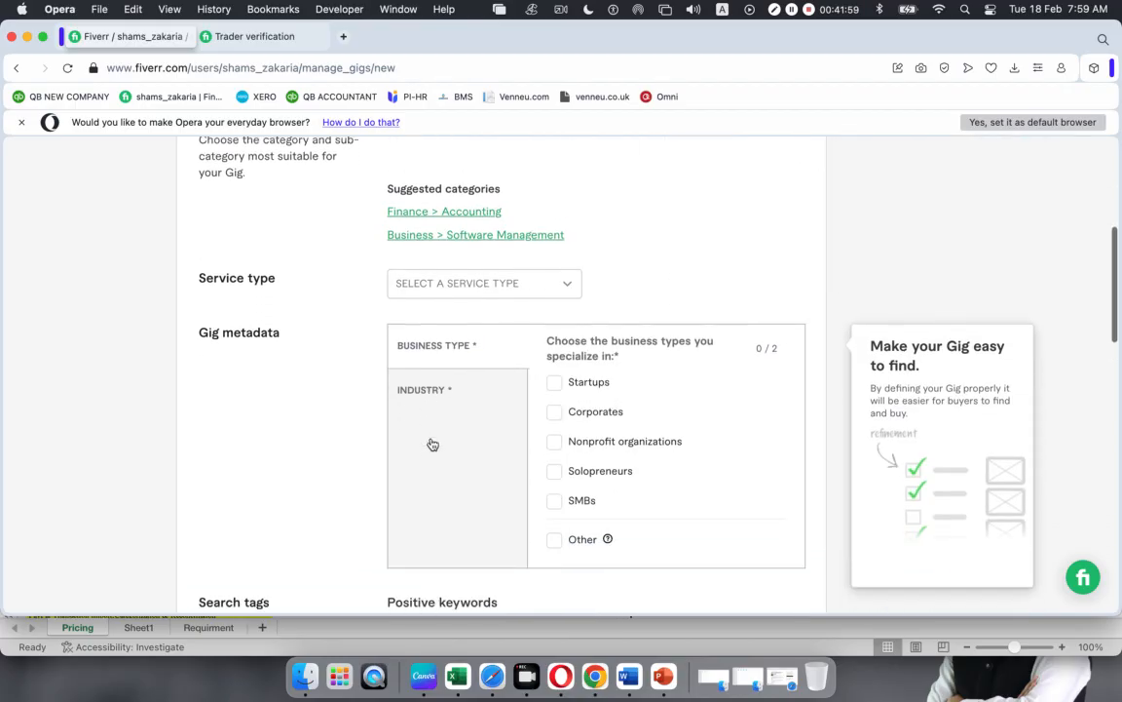
Change the gig's category to Finance and its subcategory to Accounting.
{"action": "scroll", "coordinate": [433, 444], "scroll_direction": "up", "scroll_amount": 4}
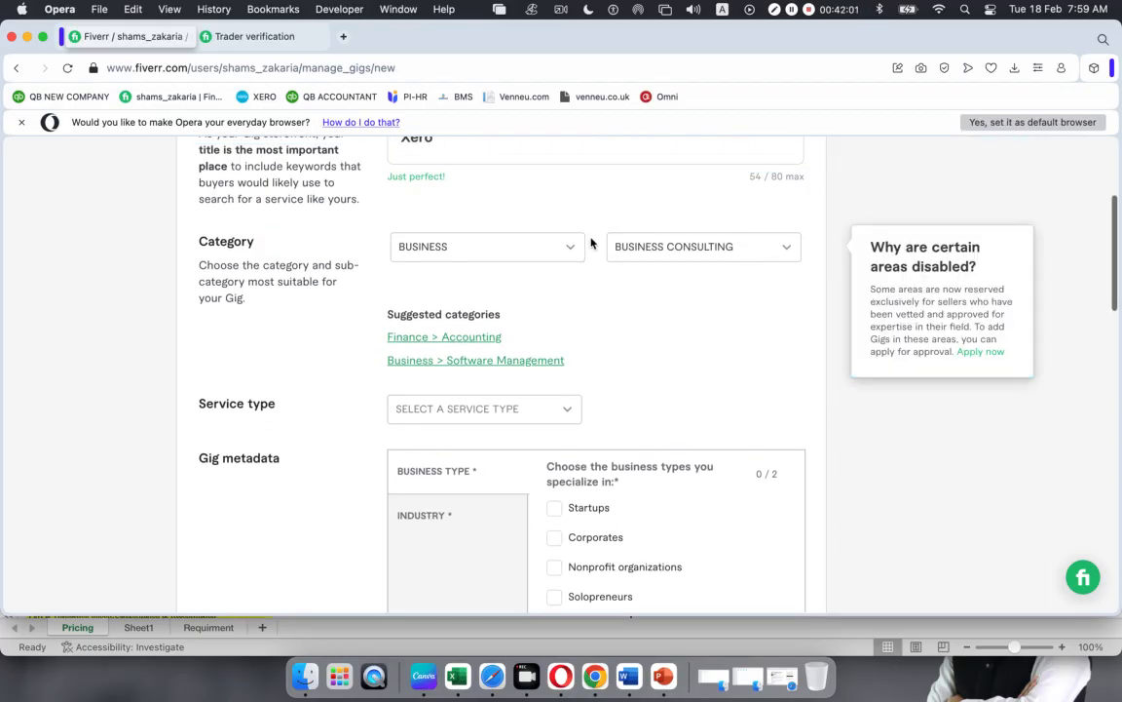
{"action": "left_click", "coordinate": [569, 249]}
{"action": "scroll", "coordinate": [521, 336], "scroll_direction": "down", "scroll_amount": 5}
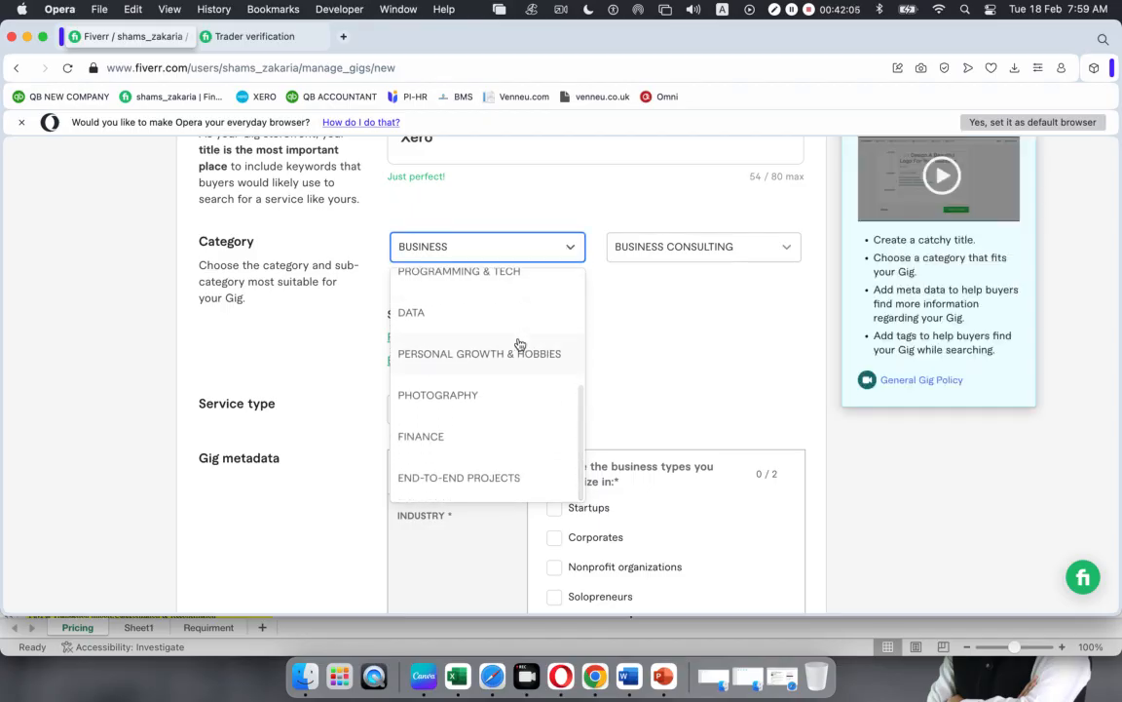
{"action": "left_click", "coordinate": [429, 436]}
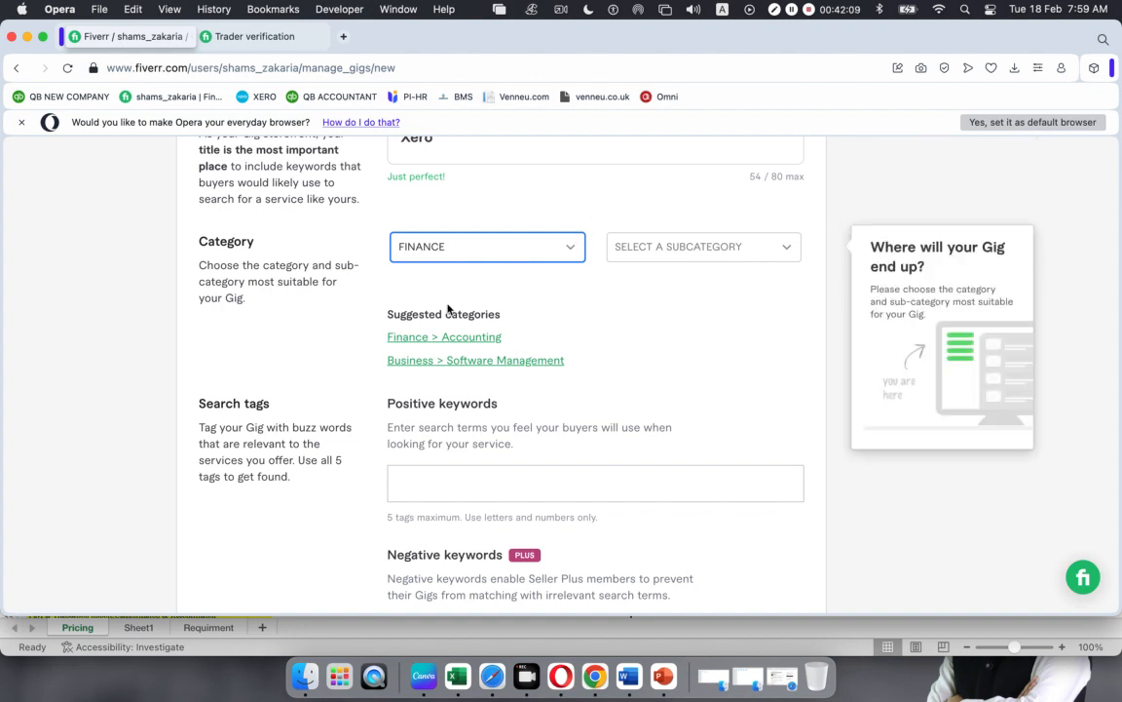
{"action": "left_click", "coordinate": [784, 247]}
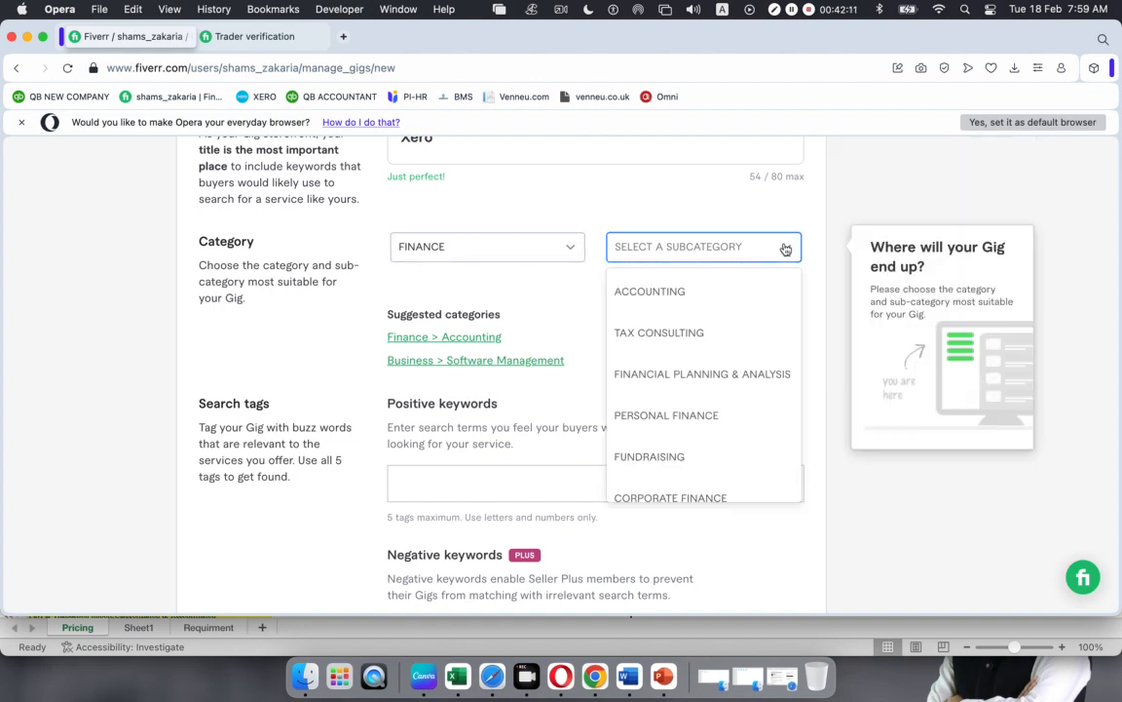
{"action": "left_click", "coordinate": [705, 297]}
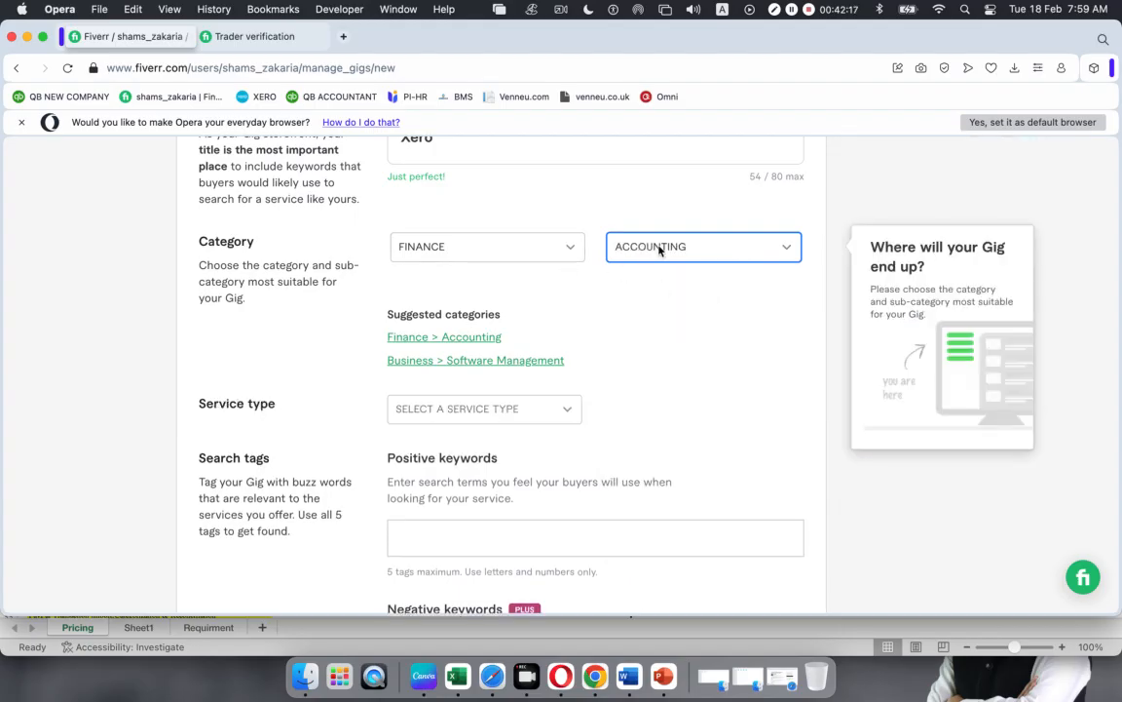
Set the gig's service type to Bookkeeping.
{"action": "scroll", "coordinate": [544, 293], "scroll_direction": "down", "scroll_amount": 3}
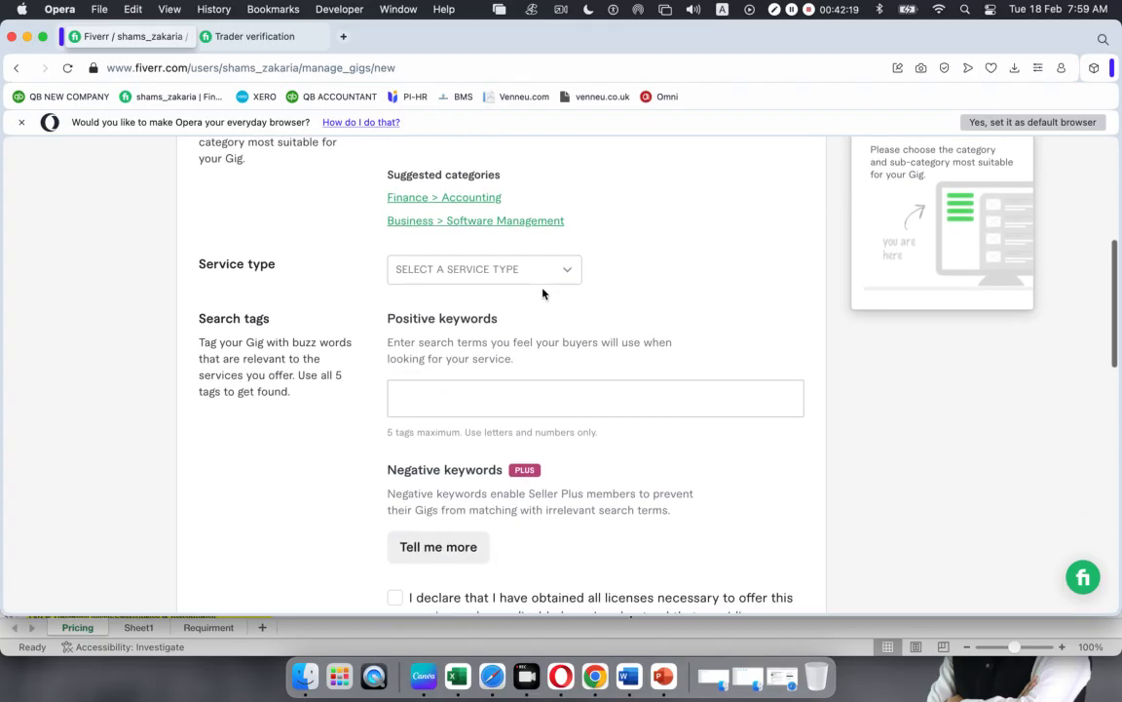
{"action": "left_click", "coordinate": [570, 279]}
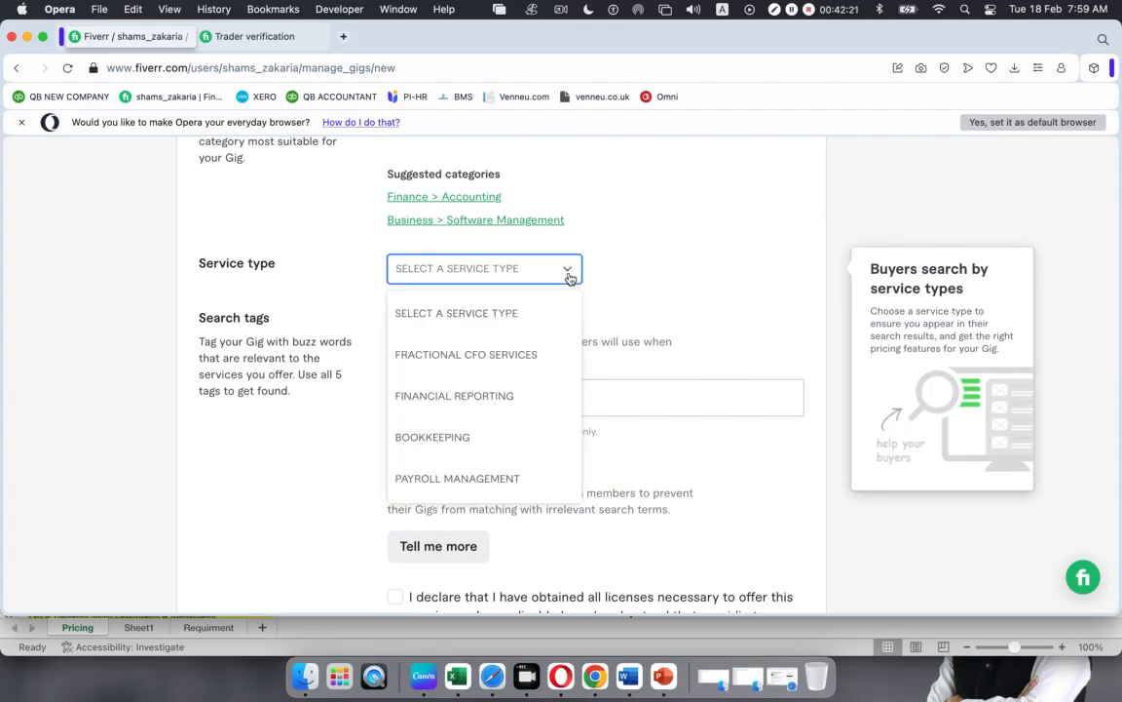
{"action": "left_click", "coordinate": [507, 440]}
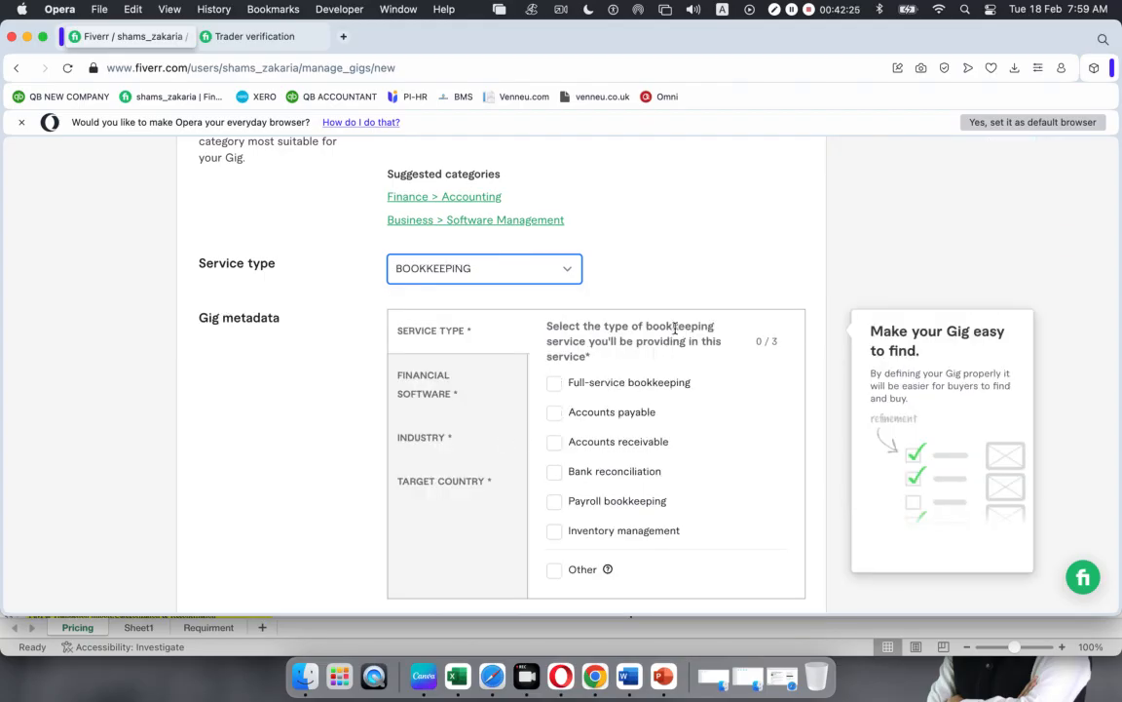
In the gig metadata, select Bank reconciliation, Accounts payable and Accounts receivable as the bookkeeping services provided.
{"action": "scroll", "coordinate": [688, 257], "scroll_direction": "down", "scroll_amount": 2}
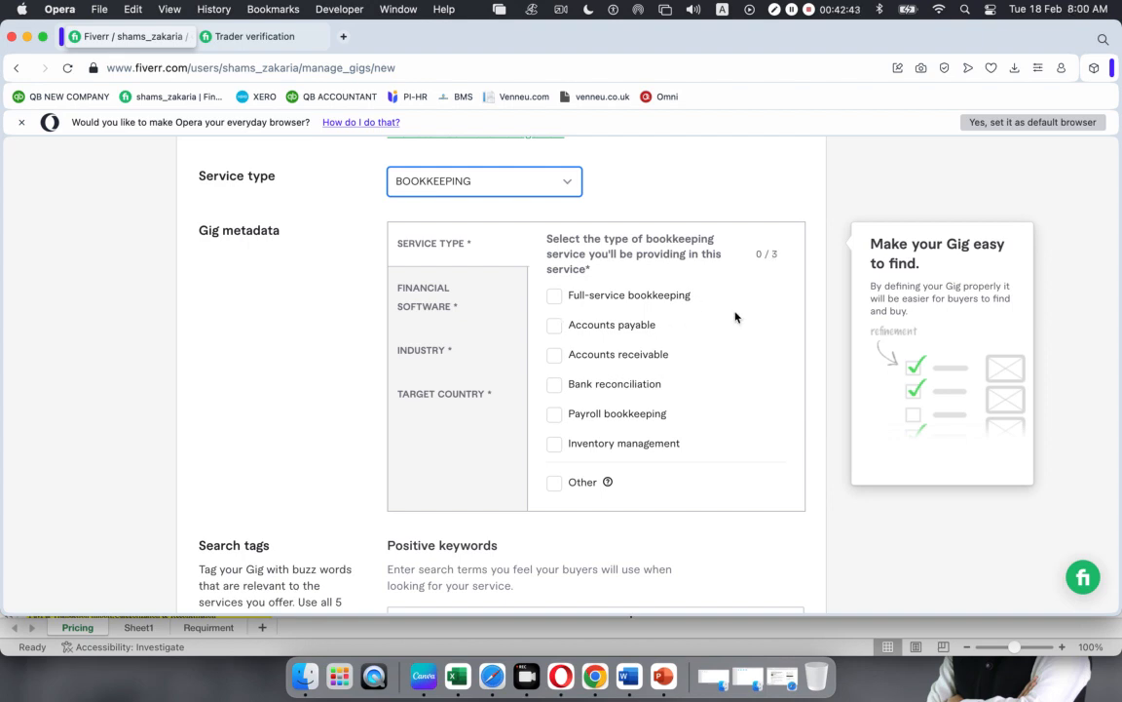
{"action": "left_click", "coordinate": [555, 386]}
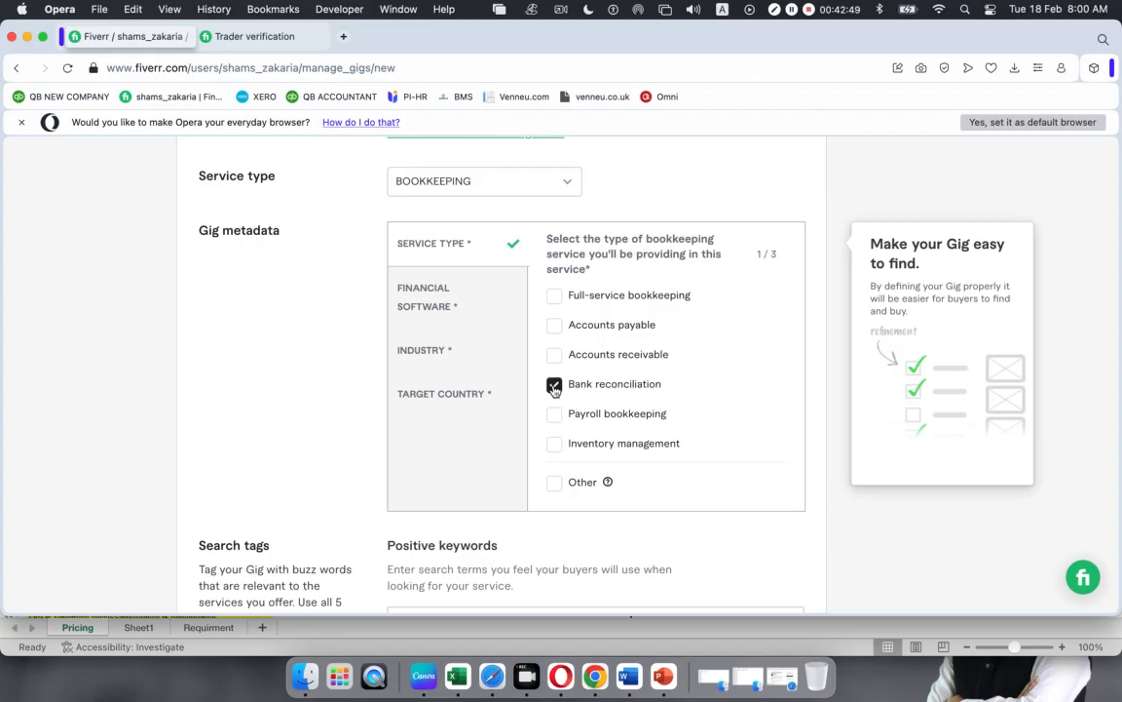
{"action": "left_click", "coordinate": [554, 326]}
{"action": "left_click", "coordinate": [555, 355]}
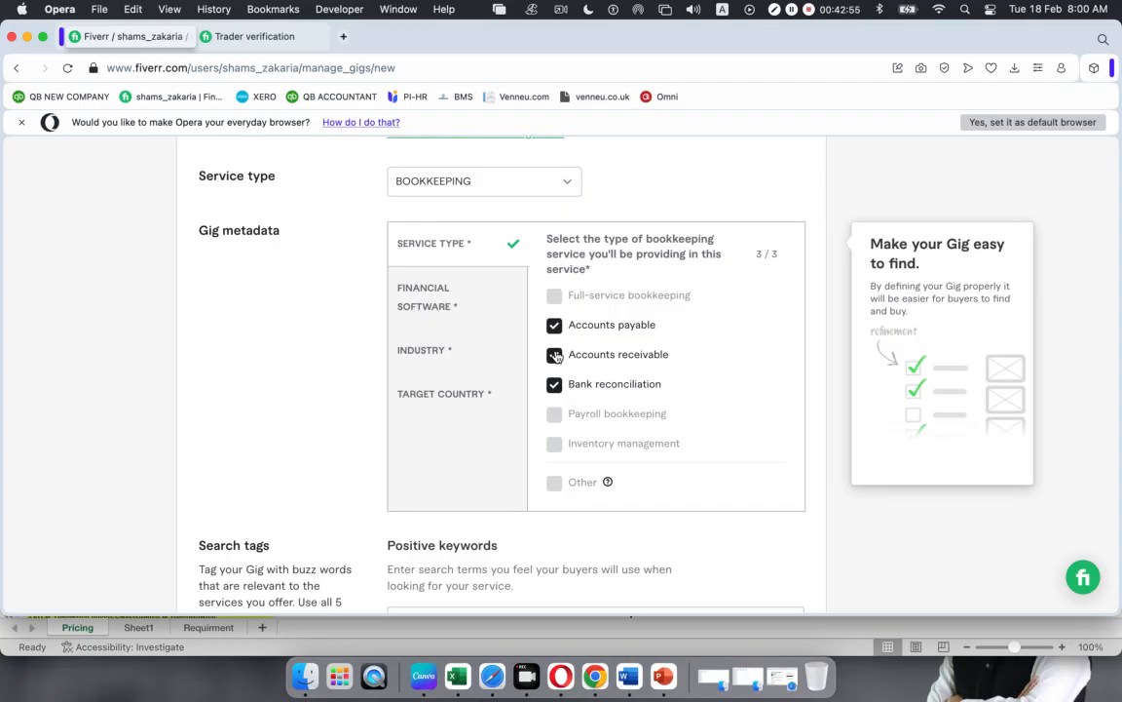
In the gig metadata, select Xero, QuickBooks and Sage as the financial software.
{"action": "left_click", "coordinate": [421, 305]}
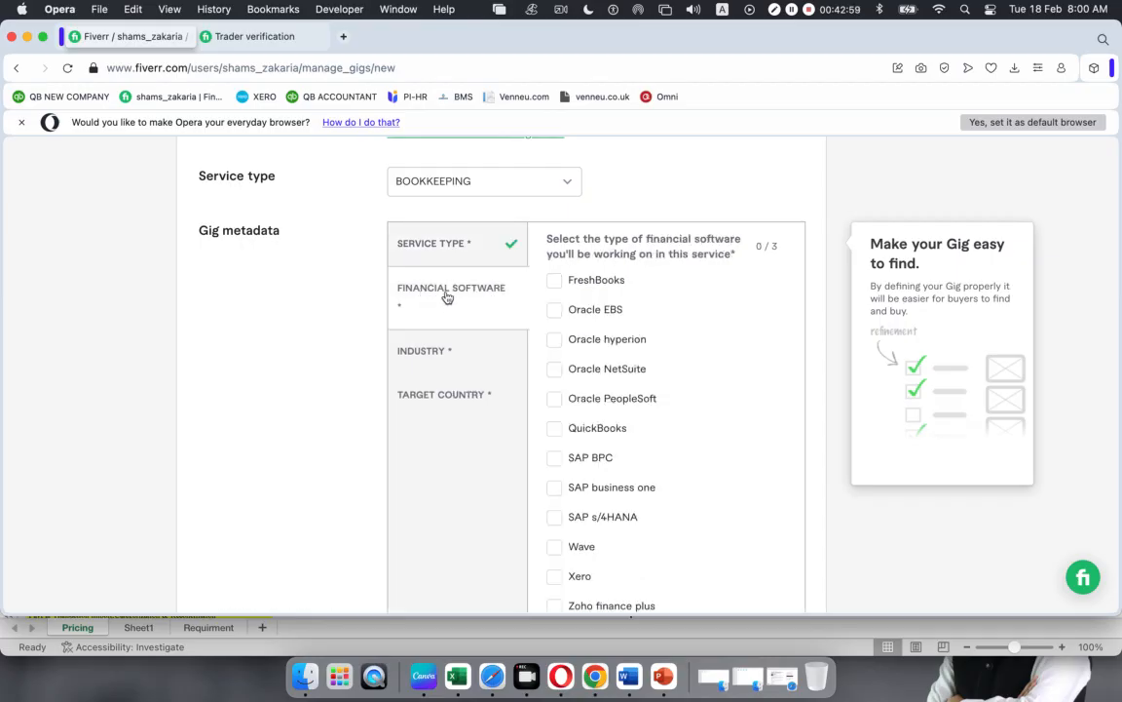
{"action": "scroll", "coordinate": [635, 357], "scroll_direction": "down", "scroll_amount": 3}
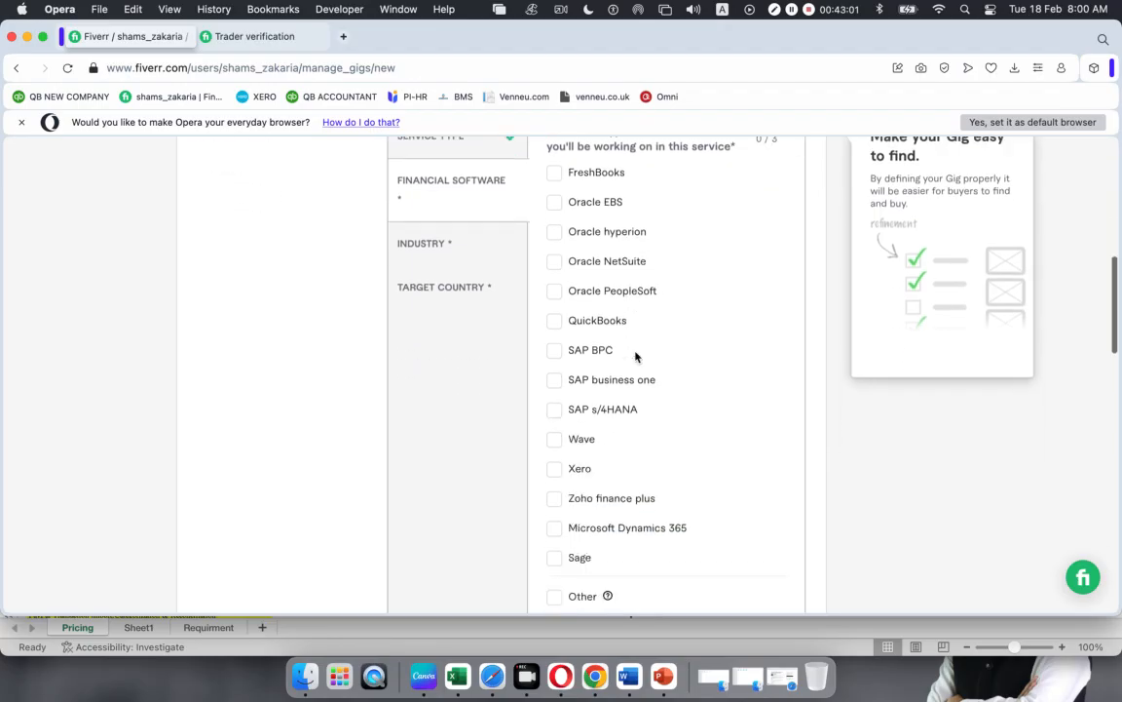
{"action": "left_click", "coordinate": [554, 468]}
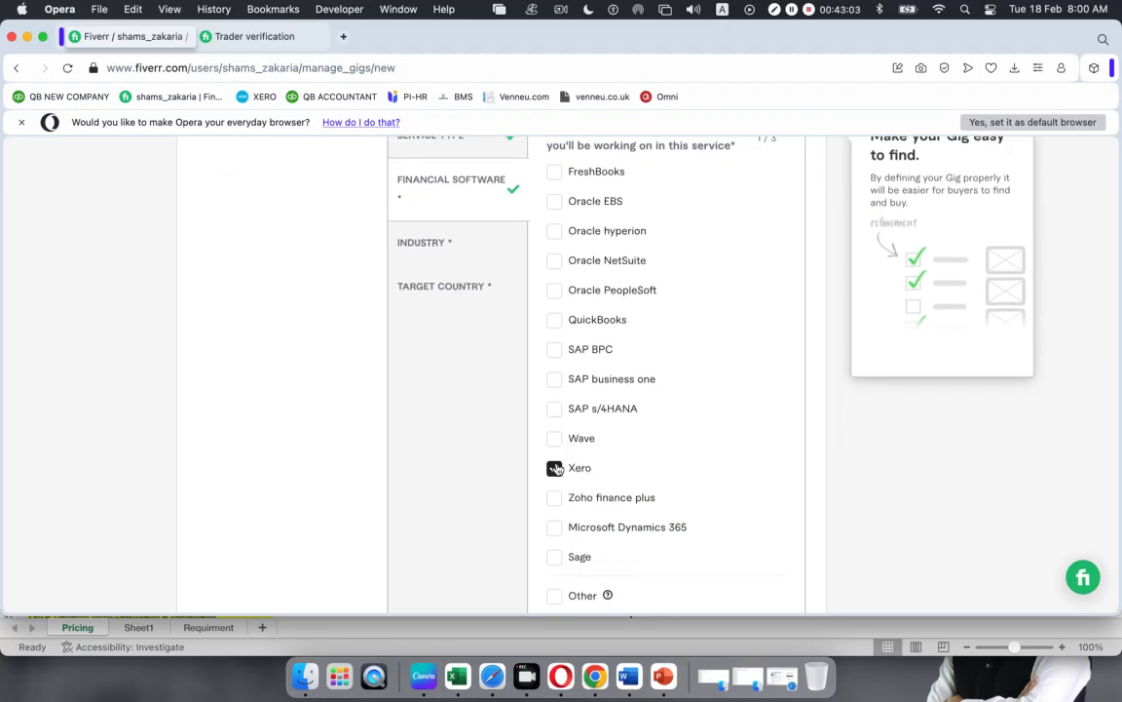
{"action": "left_click", "coordinate": [556, 321]}
{"action": "scroll", "coordinate": [628, 375], "scroll_direction": "up", "scroll_amount": 3}
{"action": "scroll", "coordinate": [628, 375], "scroll_direction": "down", "scroll_amount": 5}
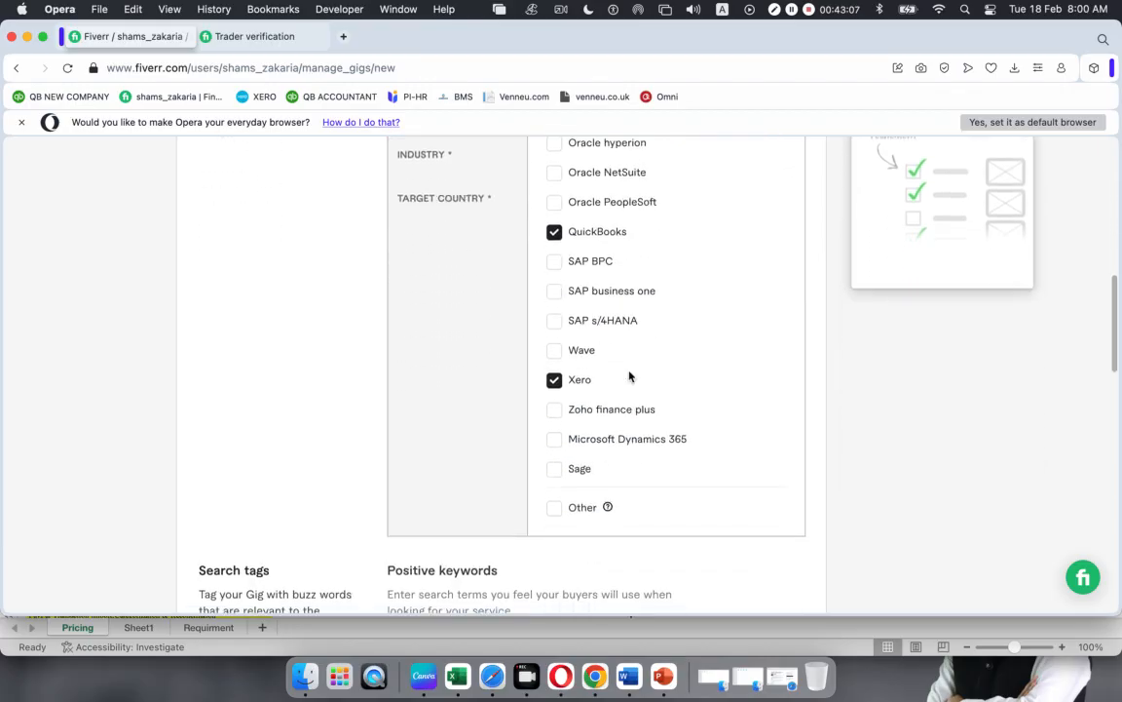
{"action": "scroll", "coordinate": [629, 375], "scroll_direction": "up", "scroll_amount": 1}
{"action": "scroll", "coordinate": [629, 375], "scroll_direction": "up", "scroll_amount": 4}
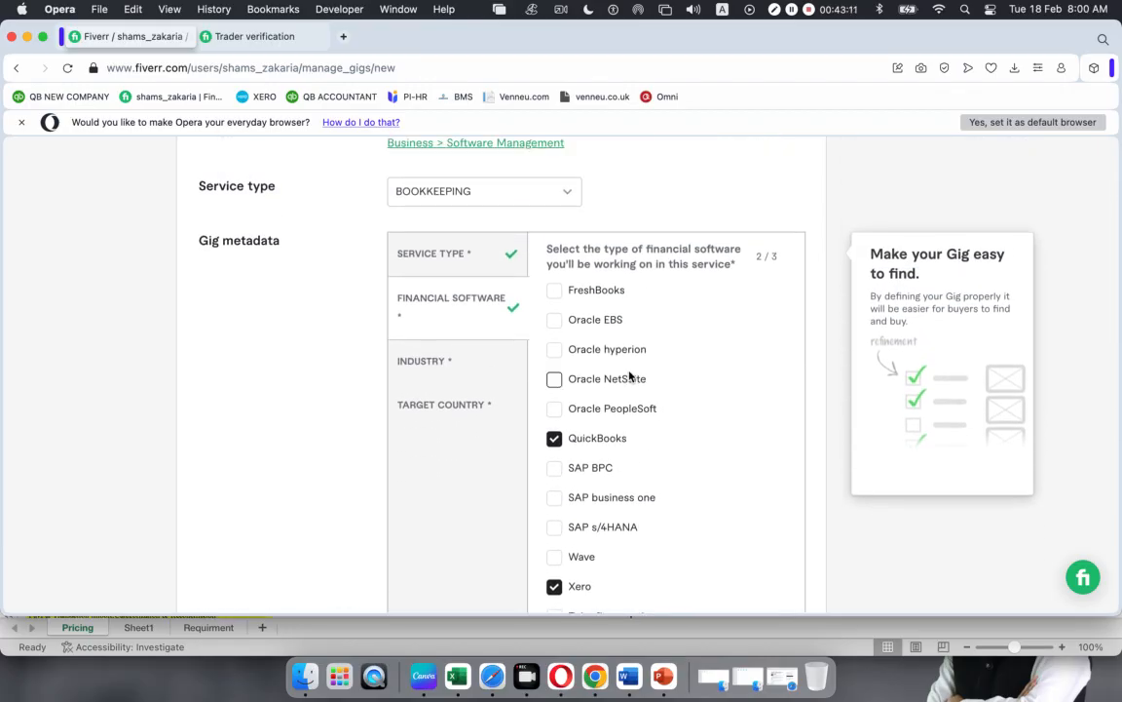
{"action": "scroll", "coordinate": [628, 375], "scroll_direction": "down", "scroll_amount": 4}
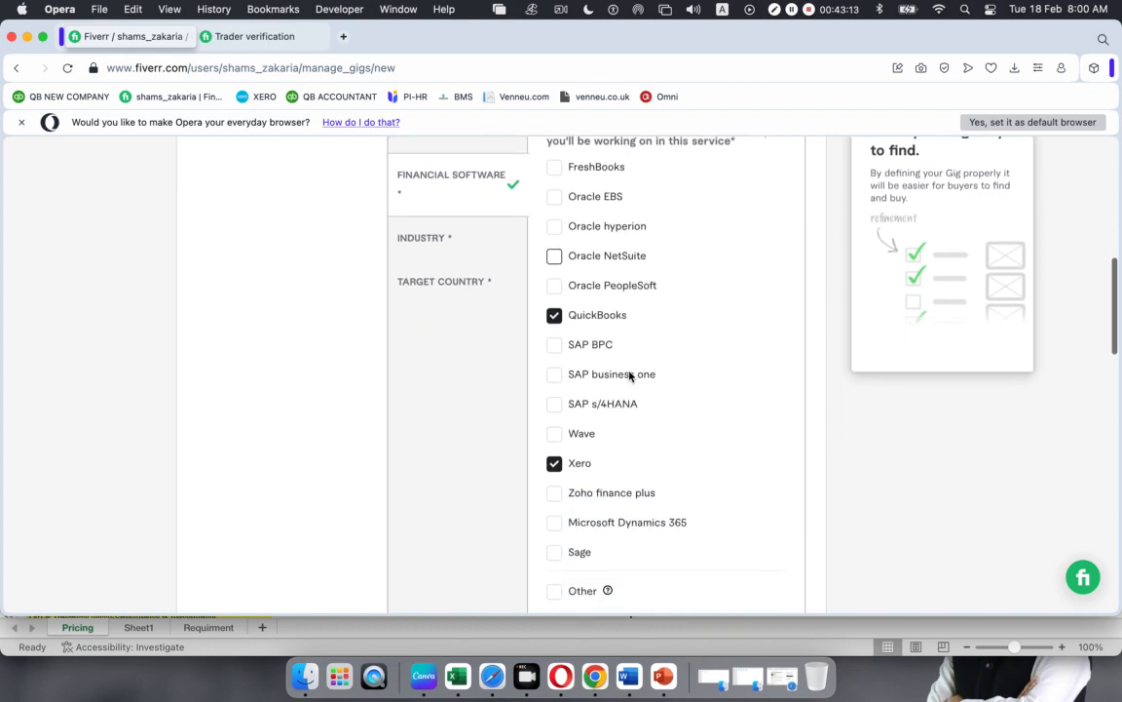
{"action": "scroll", "coordinate": [629, 375], "scroll_direction": "down", "scroll_amount": 1}
{"action": "scroll", "coordinate": [629, 375], "scroll_direction": "up", "scroll_amount": 2}
{"action": "scroll", "coordinate": [557, 487], "scroll_direction": "down", "scroll_amount": 1}
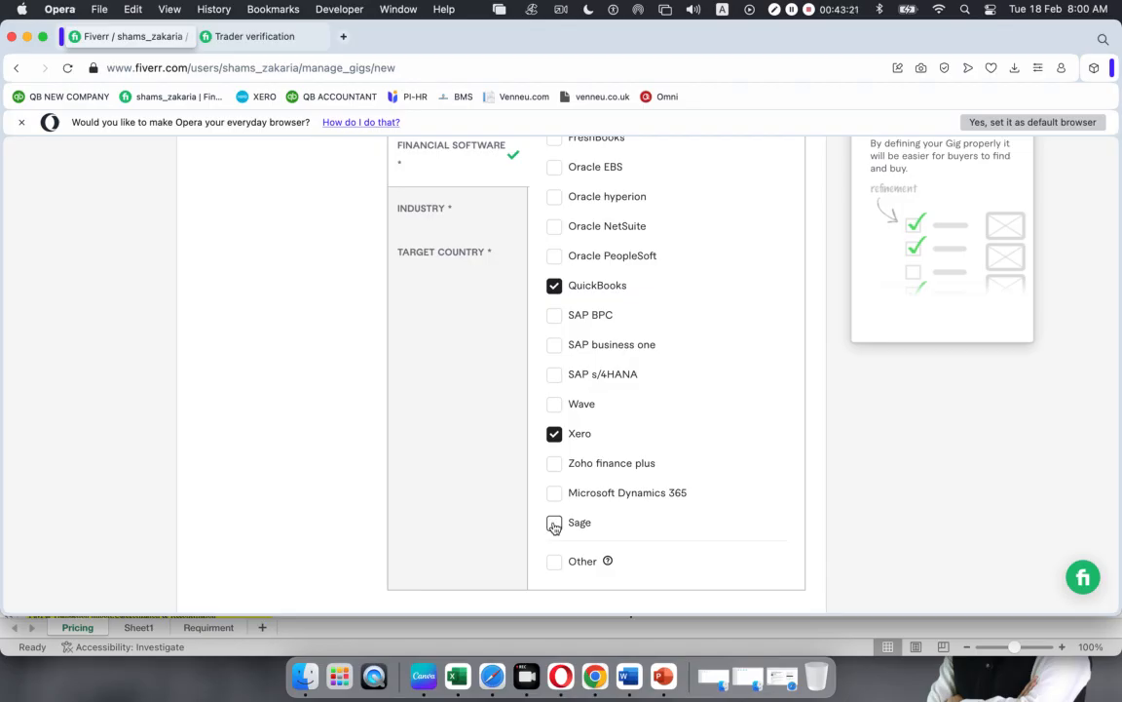
{"action": "left_click", "coordinate": [554, 524]}
{"action": "scroll", "coordinate": [418, 336], "scroll_direction": "up", "scroll_amount": 2}
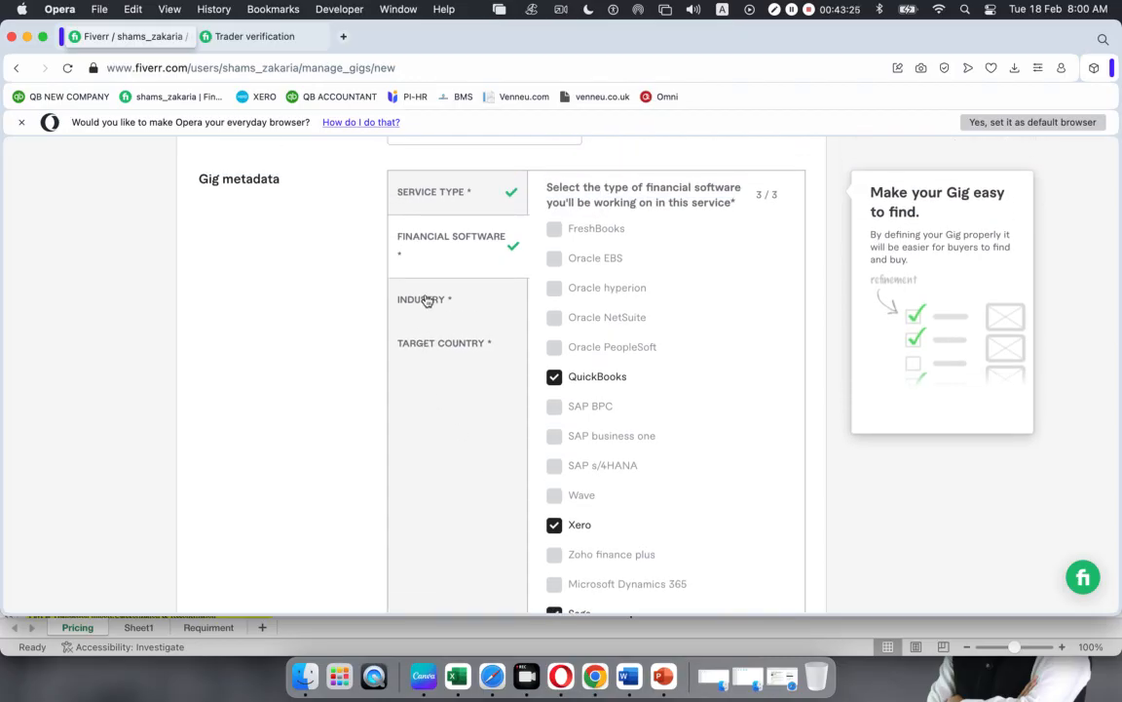
In the gig metadata, select E-Commerce, Real estate and Financial services as the supported industries.
{"action": "left_click", "coordinate": [426, 301]}
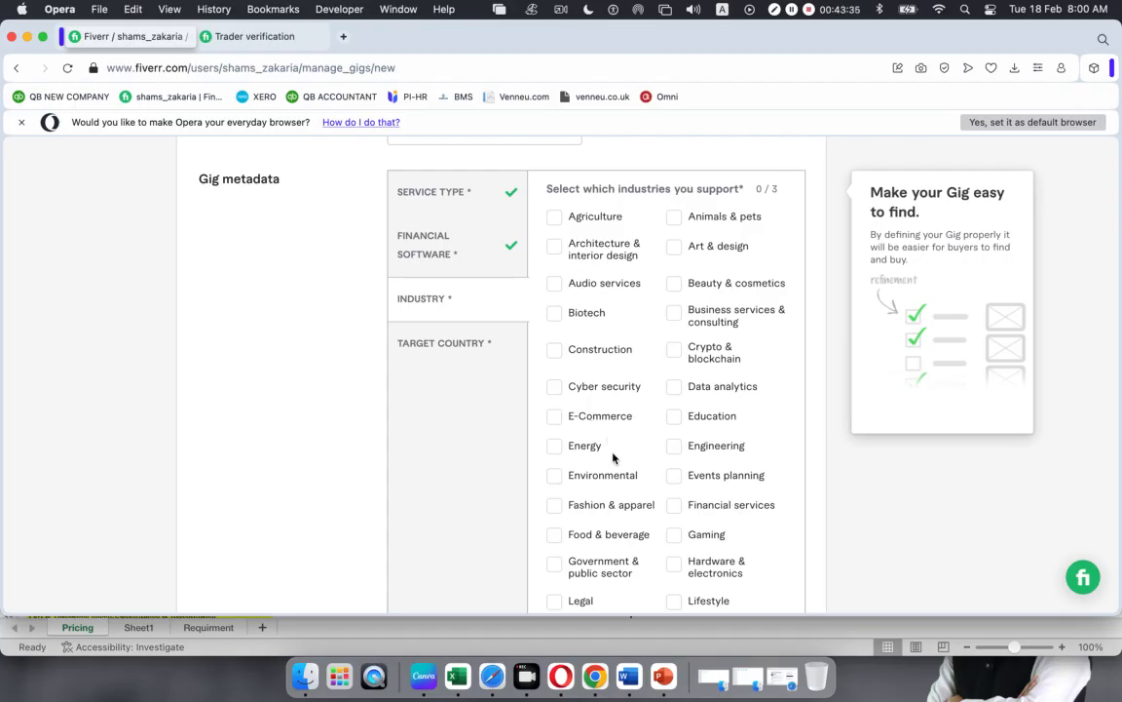
{"action": "left_click", "coordinate": [554, 416]}
{"action": "scroll", "coordinate": [721, 431], "scroll_direction": "down", "scroll_amount": 3}
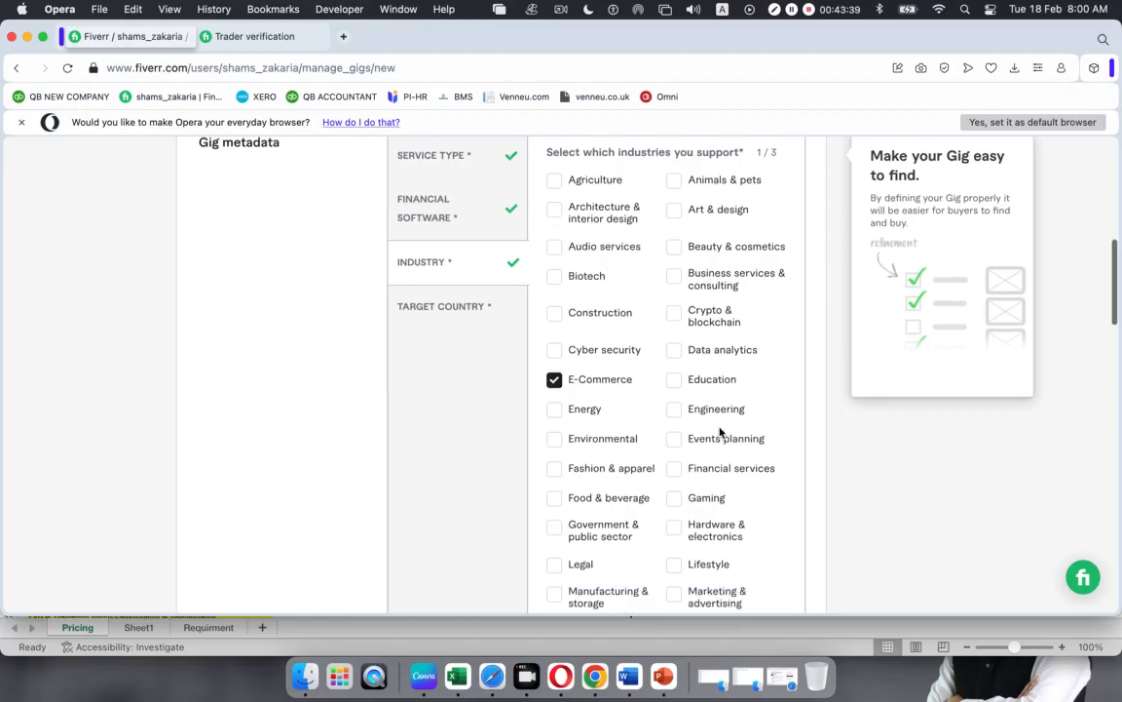
{"action": "scroll", "coordinate": [721, 431], "scroll_direction": "down", "scroll_amount": 3}
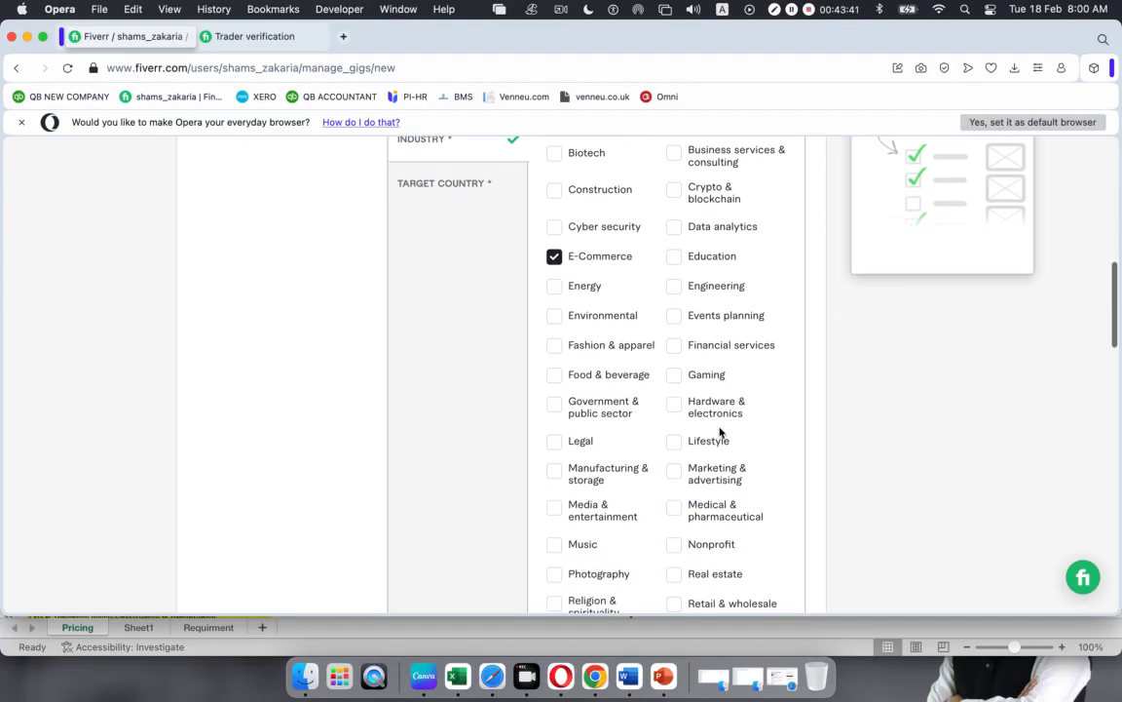
{"action": "left_click", "coordinate": [675, 485]}
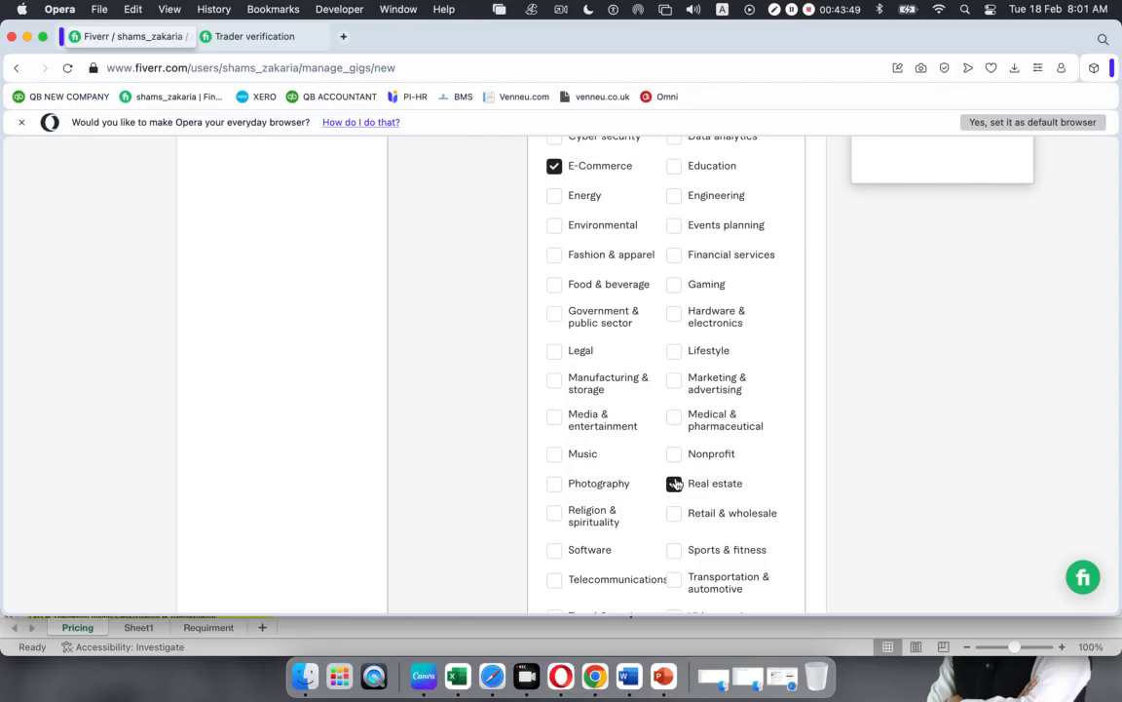
{"action": "scroll", "coordinate": [672, 406], "scroll_direction": "up", "scroll_amount": 4}
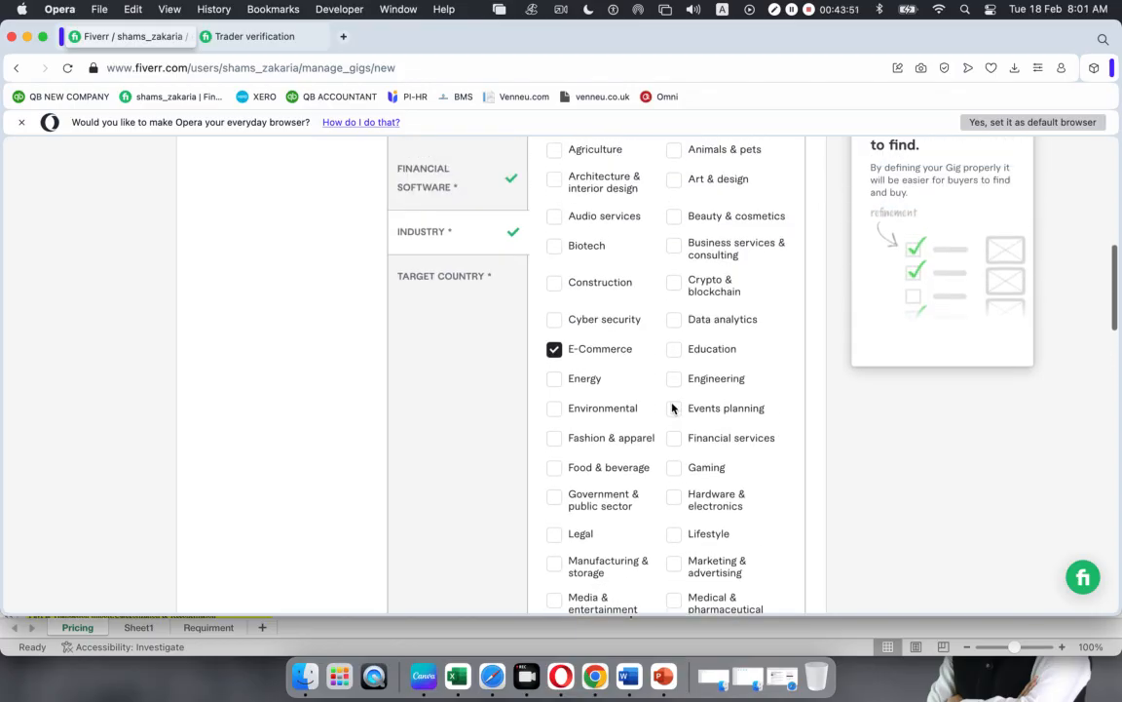
{"action": "scroll", "coordinate": [671, 409], "scroll_direction": "down", "scroll_amount": 1}
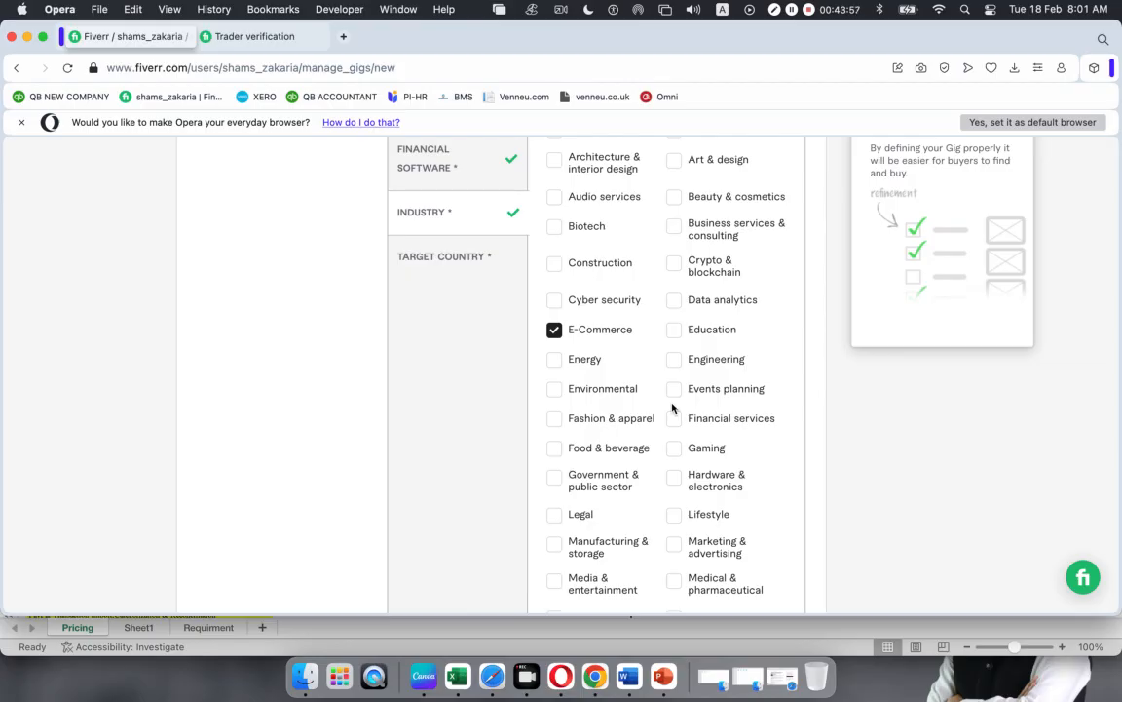
{"action": "left_click", "coordinate": [673, 419]}
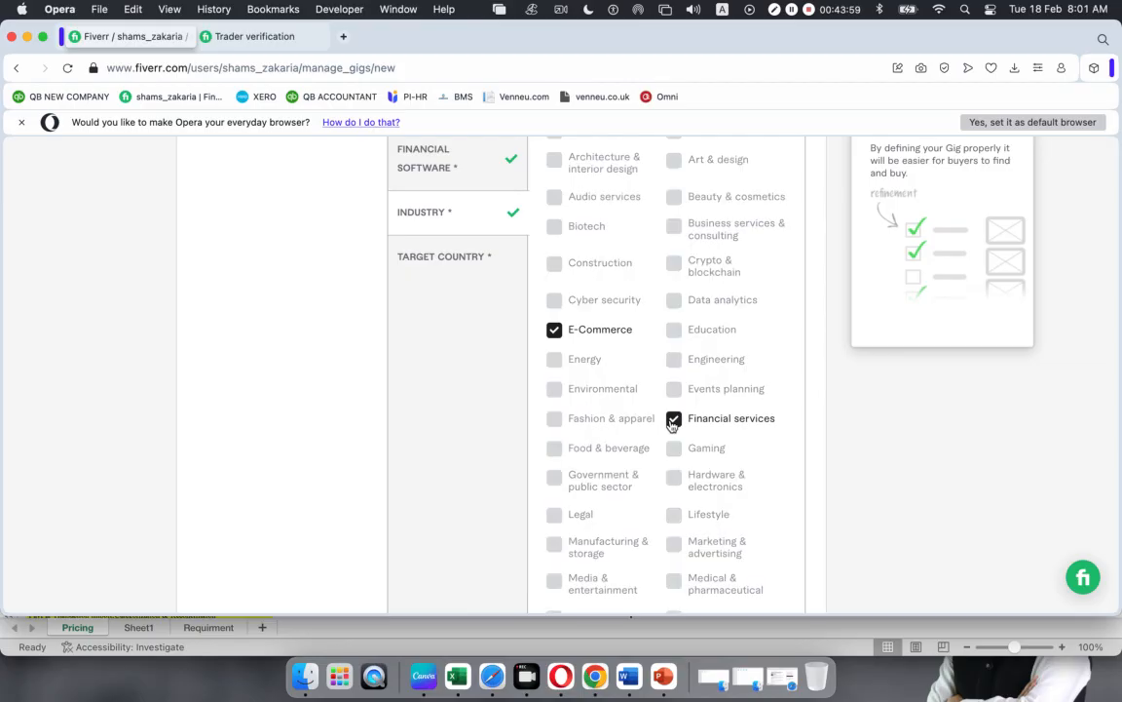
In the gig metadata, select United States as a target country.
{"action": "left_click", "coordinate": [430, 261]}
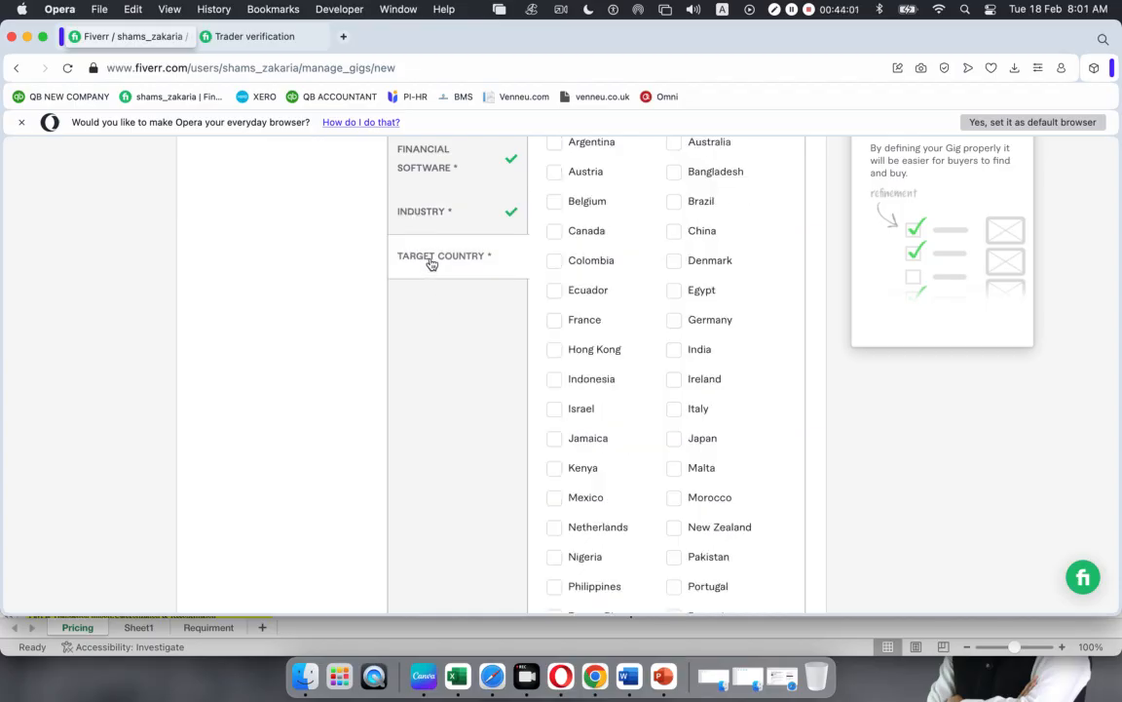
{"action": "scroll", "coordinate": [679, 371], "scroll_direction": "down", "scroll_amount": 6}
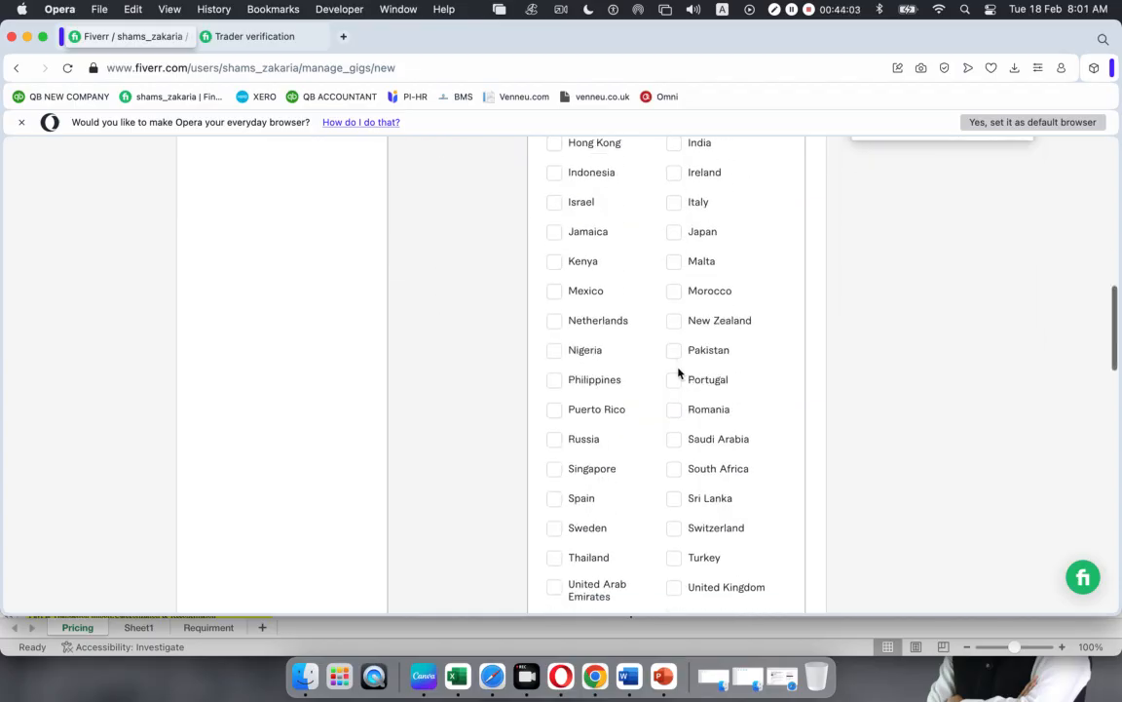
{"action": "scroll", "coordinate": [679, 371], "scroll_direction": "down", "scroll_amount": 2}
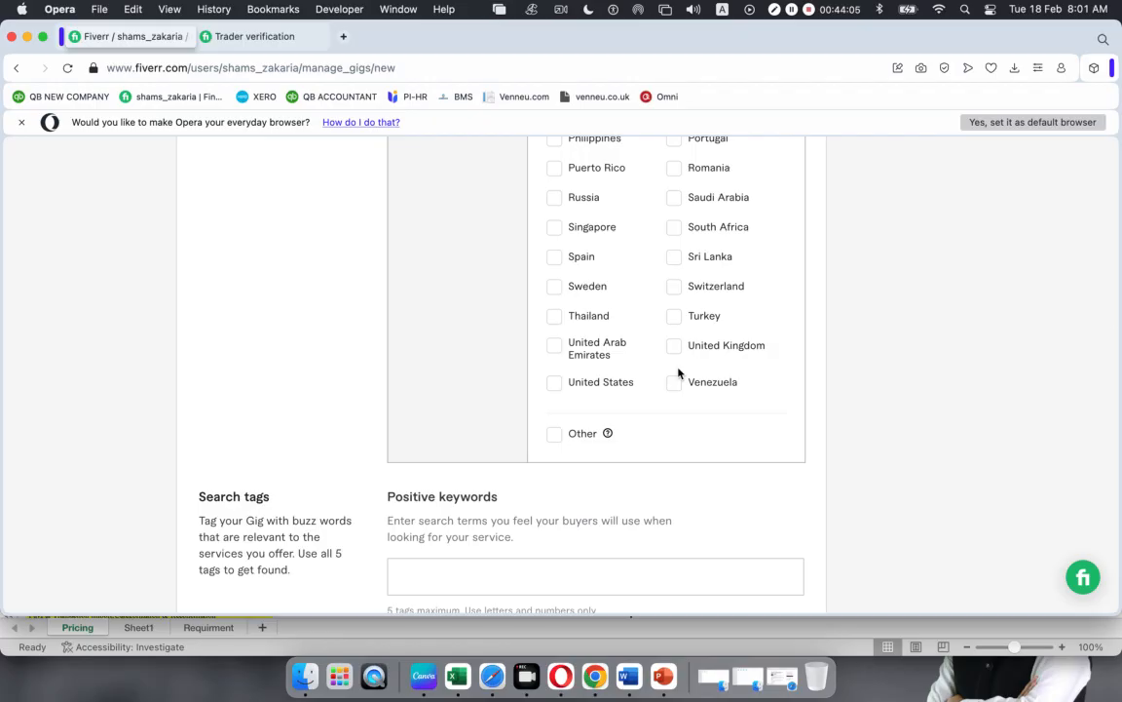
{"action": "scroll", "coordinate": [679, 371], "scroll_direction": "up", "scroll_amount": 10}
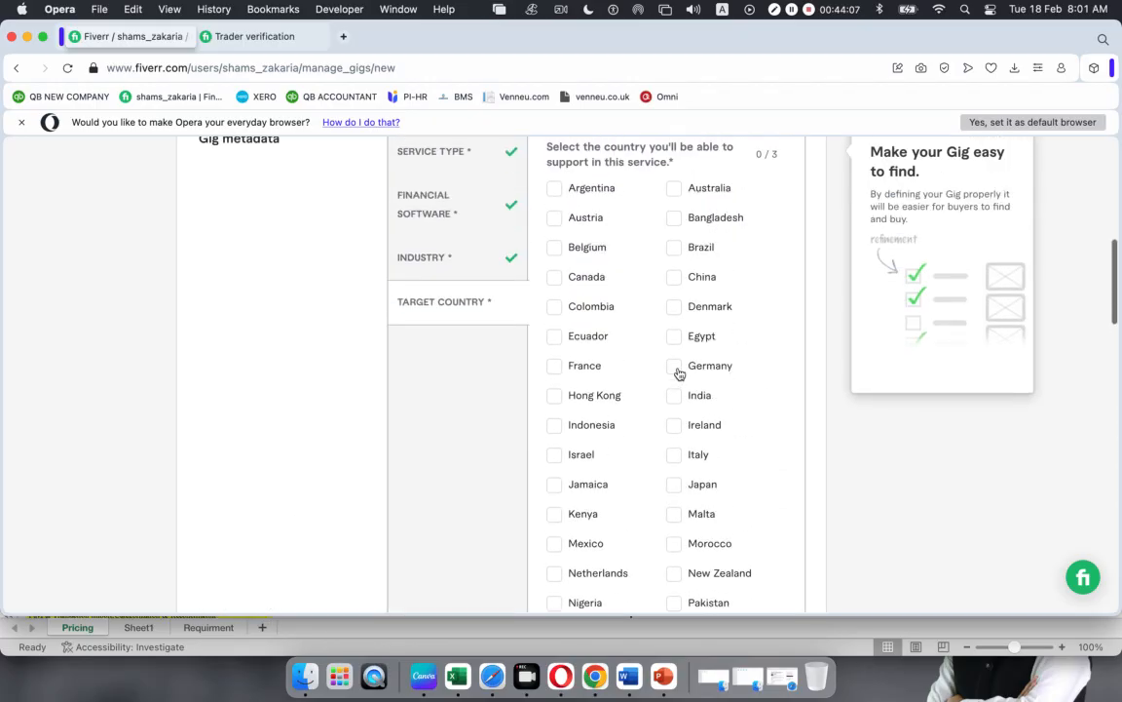
{"action": "scroll", "coordinate": [679, 372], "scroll_direction": "down", "scroll_amount": 6}
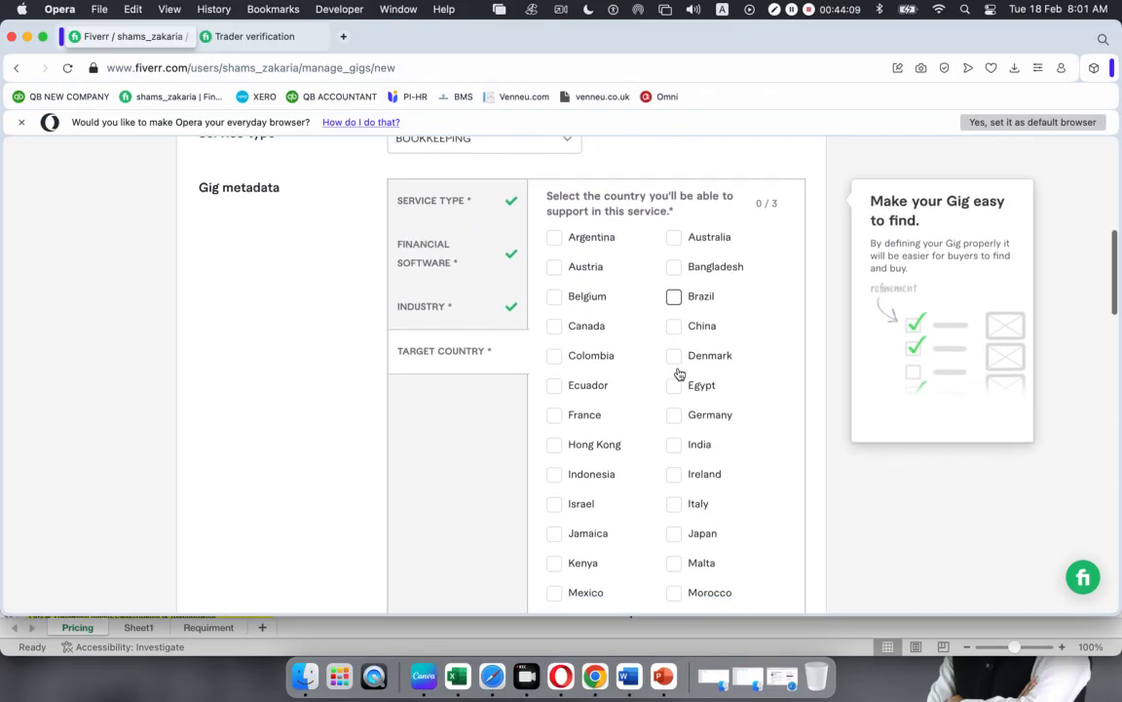
{"action": "scroll", "coordinate": [679, 371], "scroll_direction": "down", "scroll_amount": 3}
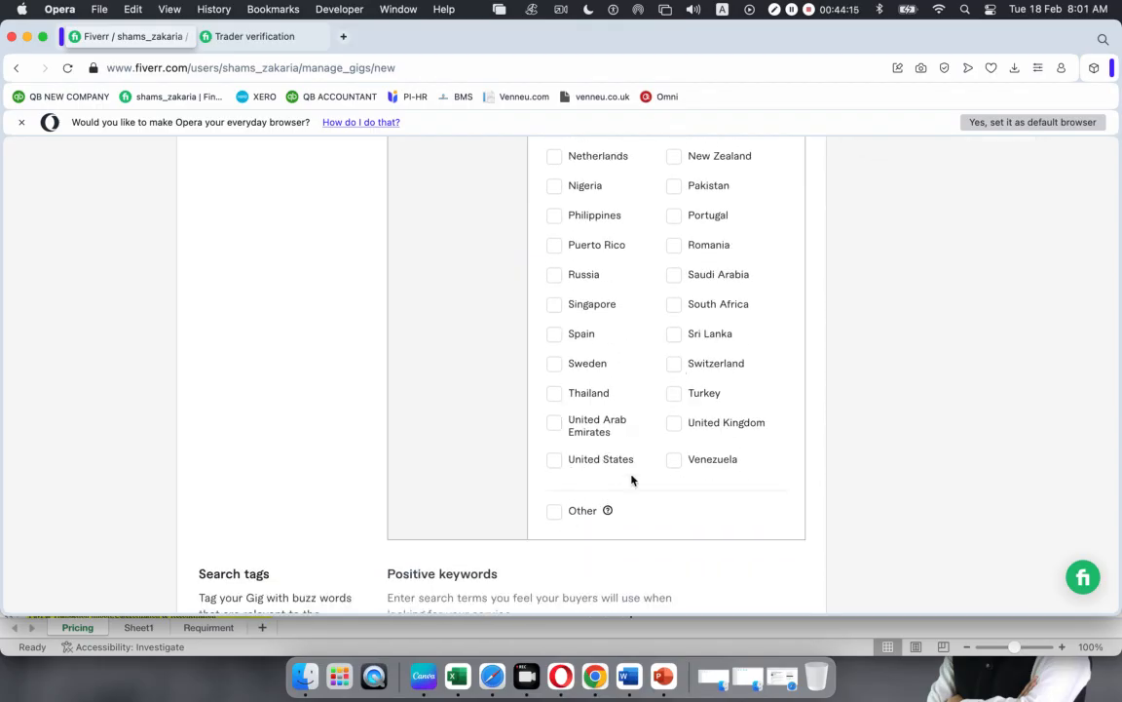
{"action": "scroll", "coordinate": [631, 480], "scroll_direction": "up", "scroll_amount": 4}
{"action": "scroll", "coordinate": [631, 480], "scroll_direction": "up", "scroll_amount": 6}
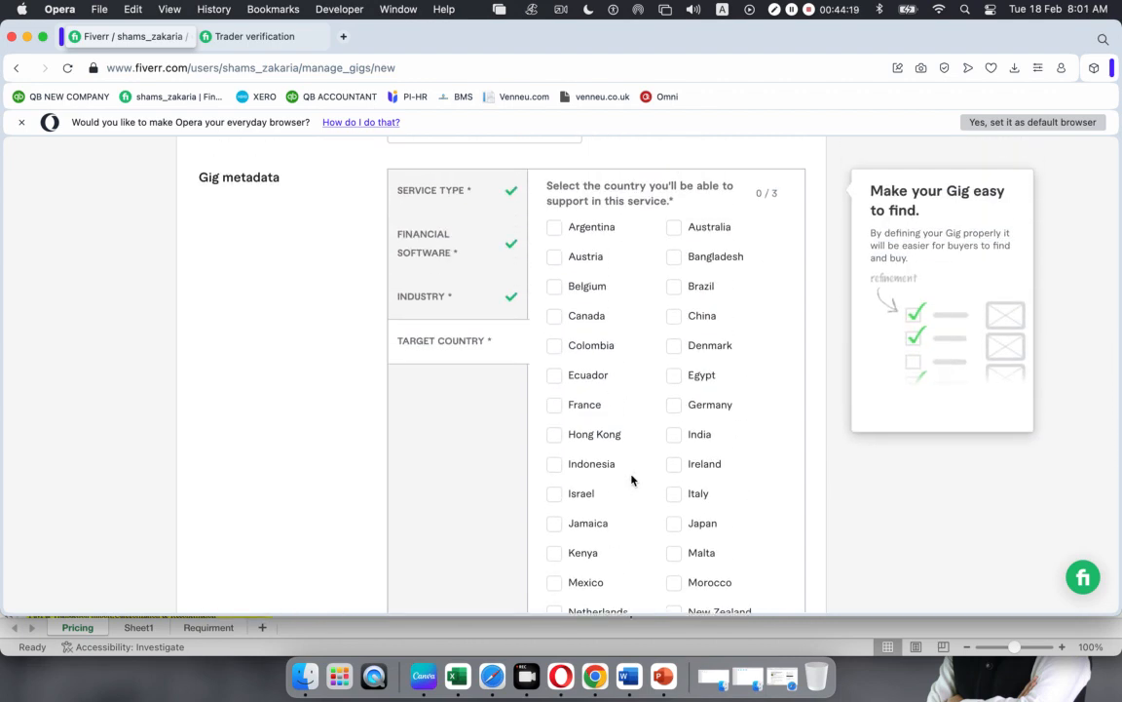
{"action": "scroll", "coordinate": [631, 479], "scroll_direction": "down", "scroll_amount": 10}
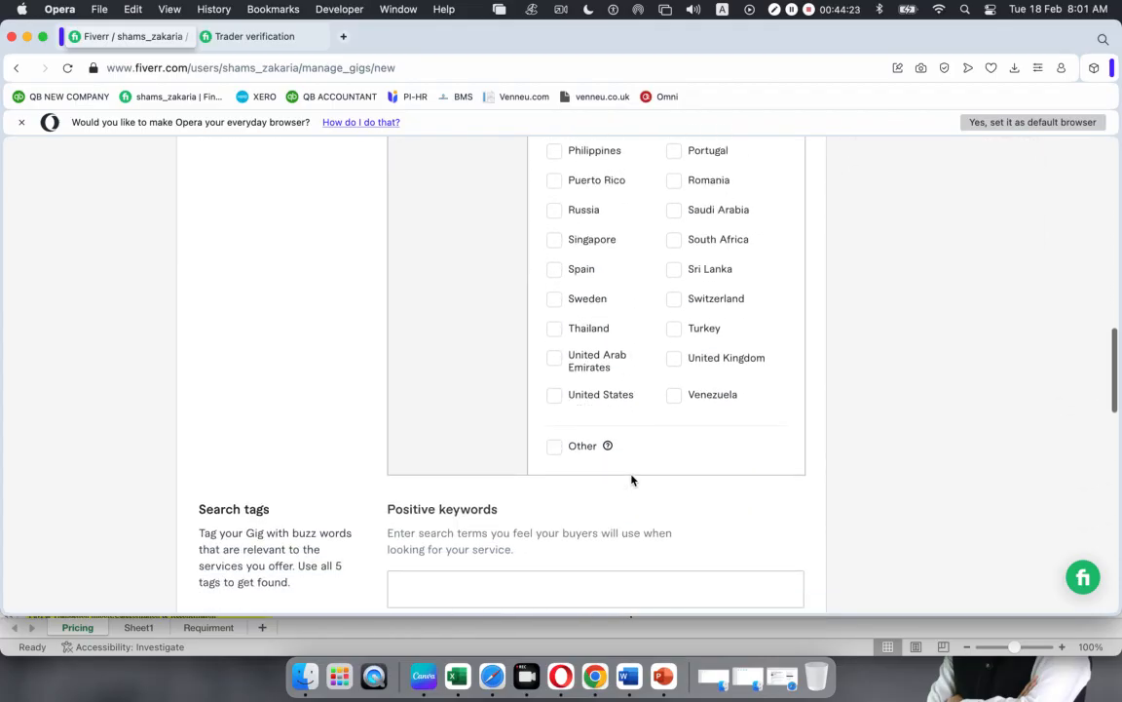
{"action": "left_click", "coordinate": [554, 396]}
Add Australia and Canada to the gig's target countries.
{"action": "scroll", "coordinate": [628, 395], "scroll_direction": "up", "scroll_amount": 2}
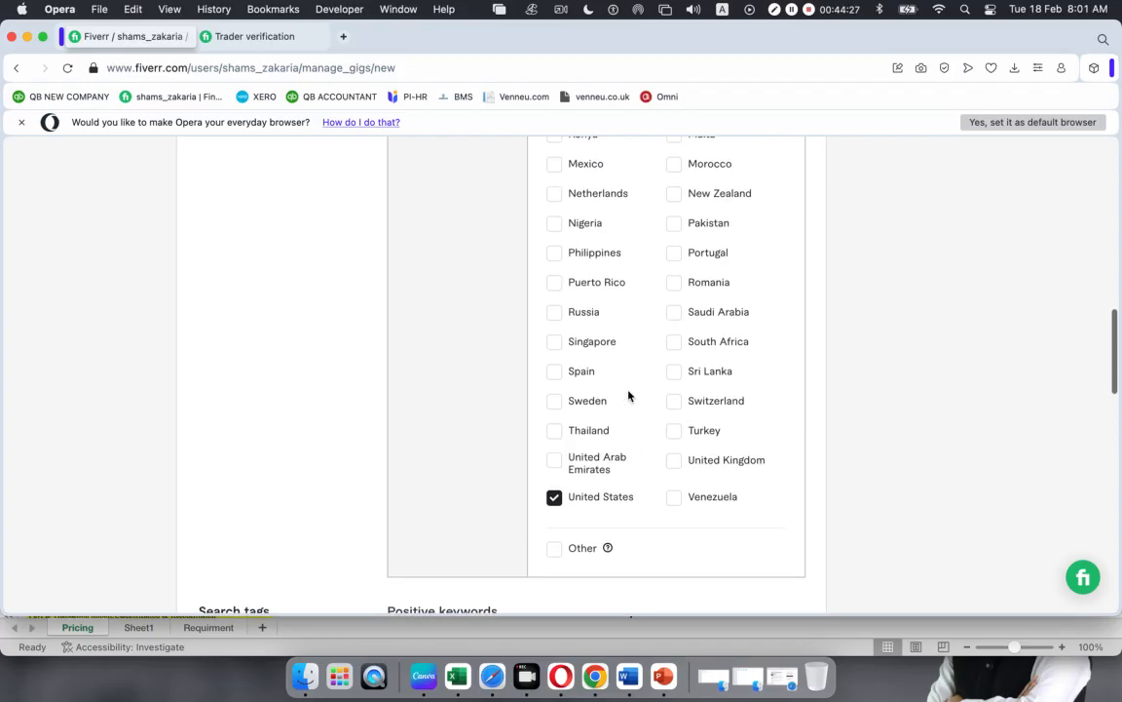
{"action": "scroll", "coordinate": [628, 395], "scroll_direction": "up", "scroll_amount": 3}
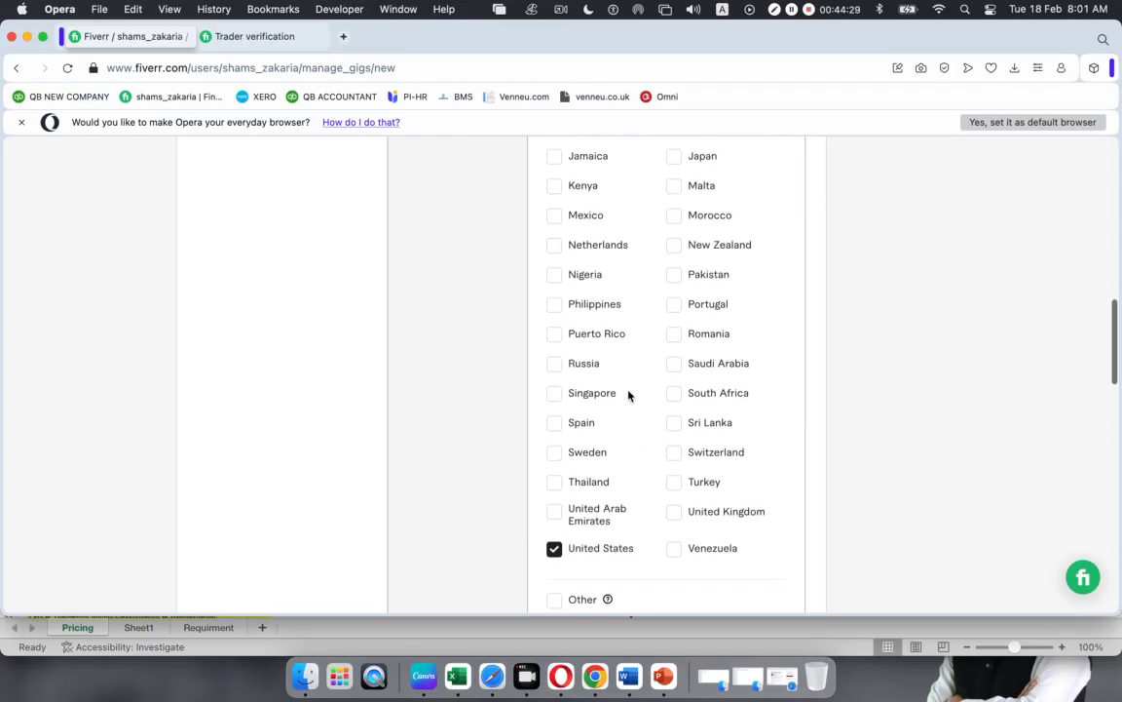
{"action": "scroll", "coordinate": [628, 395], "scroll_direction": "up", "scroll_amount": 5}
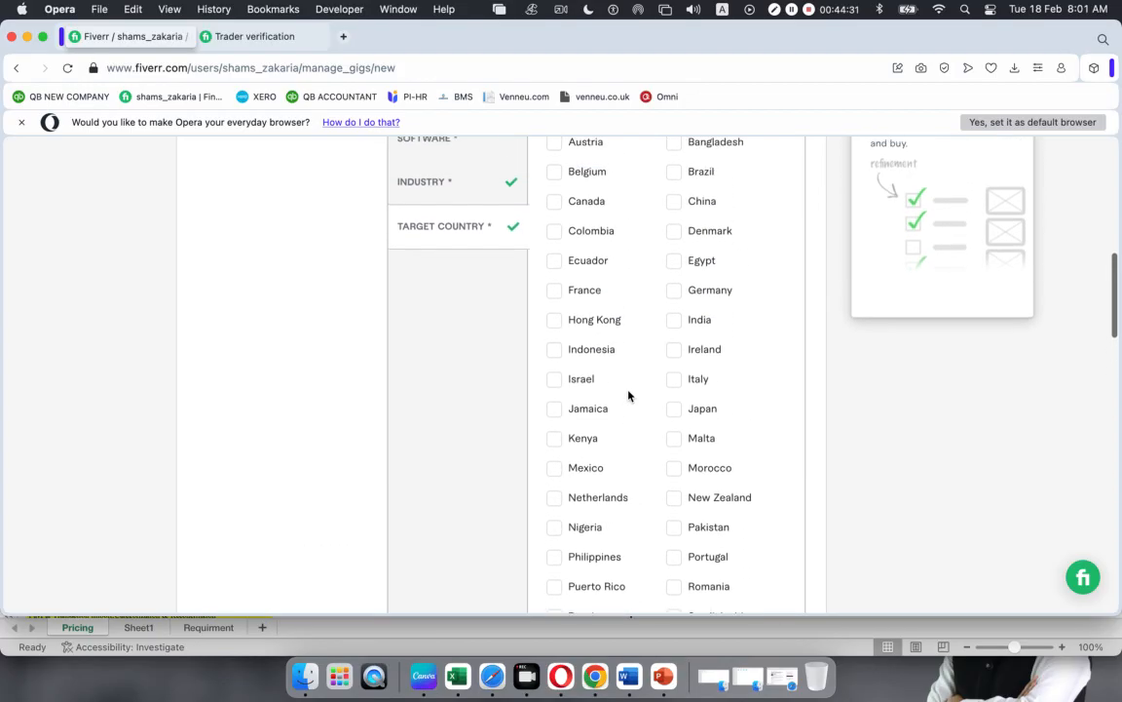
{"action": "scroll", "coordinate": [627, 348], "scroll_direction": "up", "scroll_amount": 1}
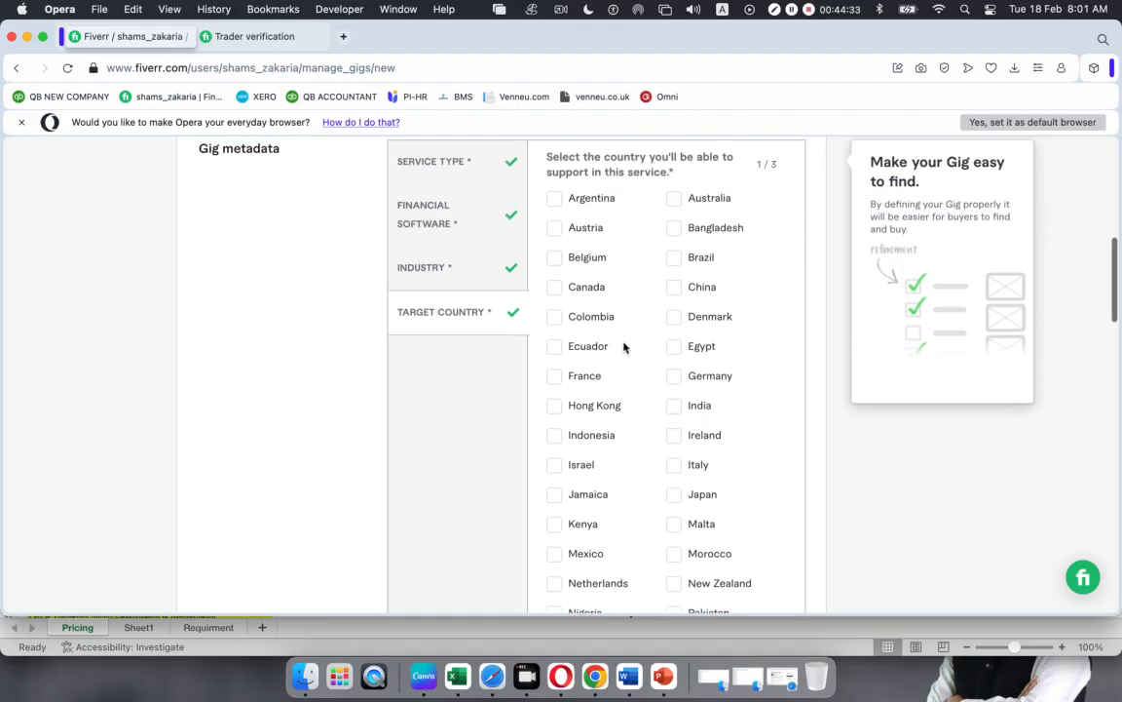
{"action": "left_click", "coordinate": [674, 199]}
{"action": "left_click", "coordinate": [555, 287]}
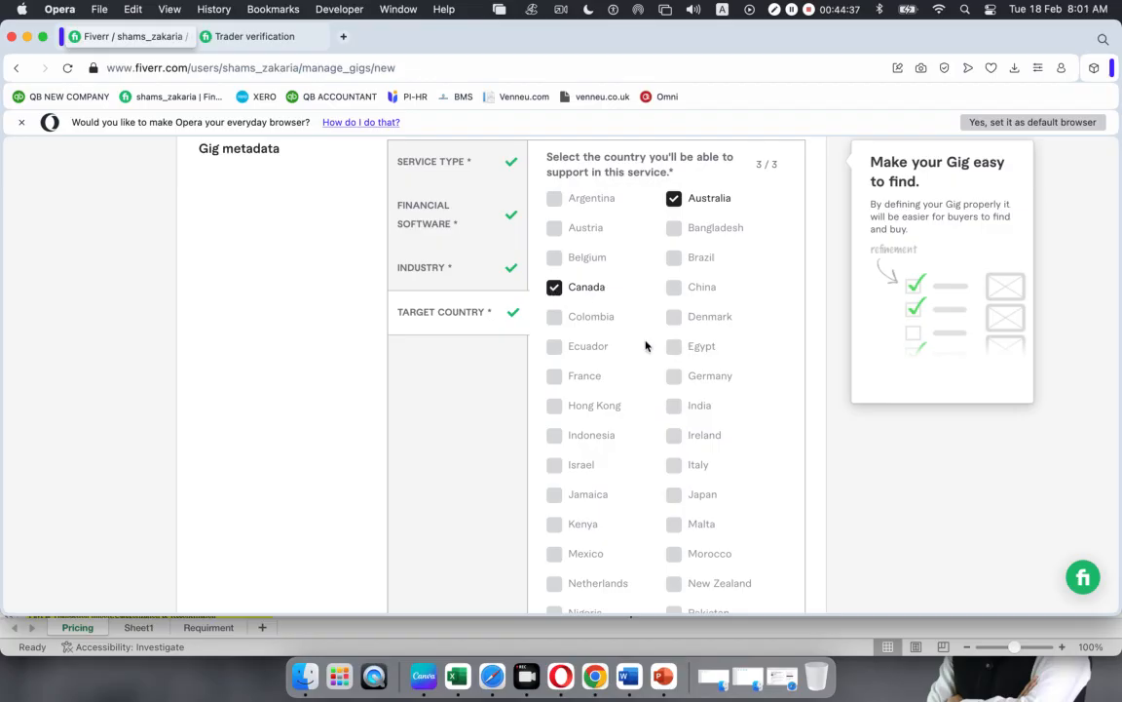
Switch to the gig title and price list workbook in Excel and change the Category entry to Finance.
{"action": "scroll", "coordinate": [645, 345], "scroll_direction": "down", "scroll_amount": 10}
{"action": "scroll", "coordinate": [645, 345], "scroll_direction": "down", "scroll_amount": 6}
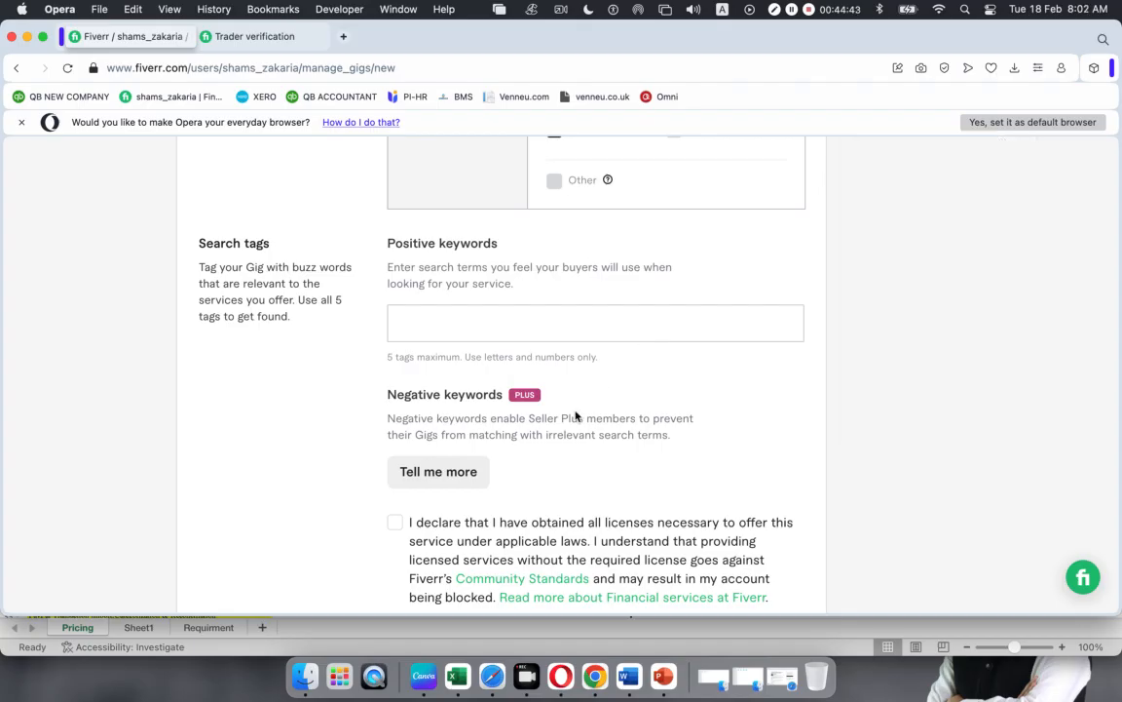
{"action": "left_click", "coordinate": [457, 677]}
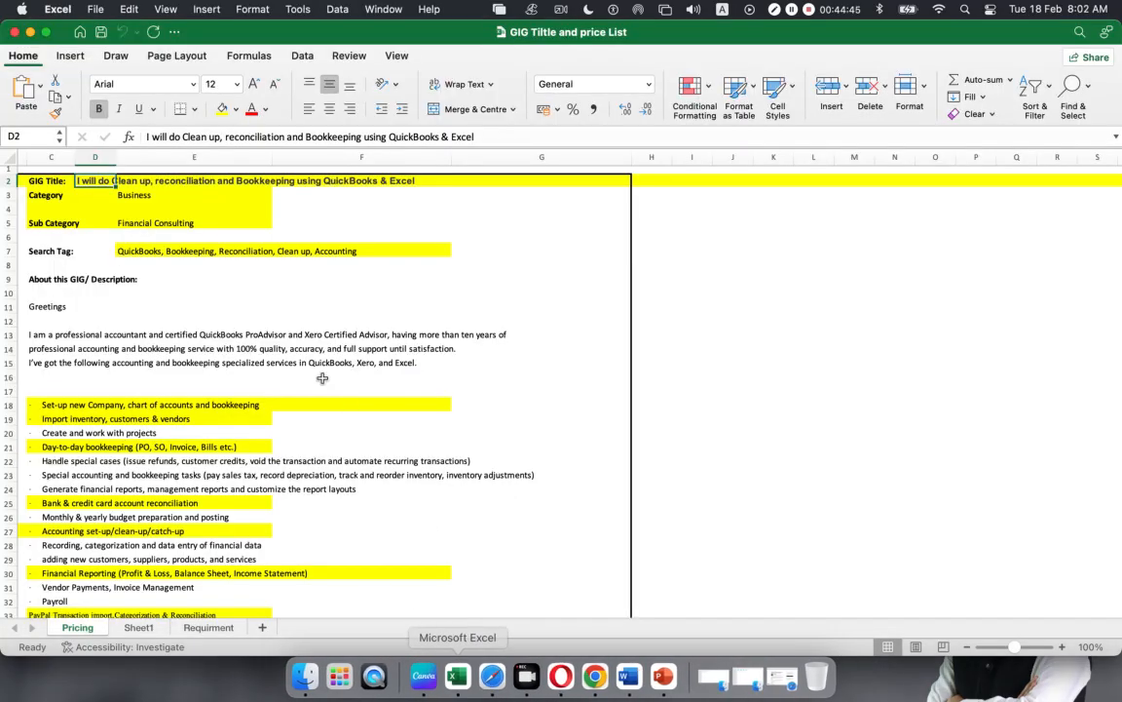
{"action": "left_click", "coordinate": [135, 223]}
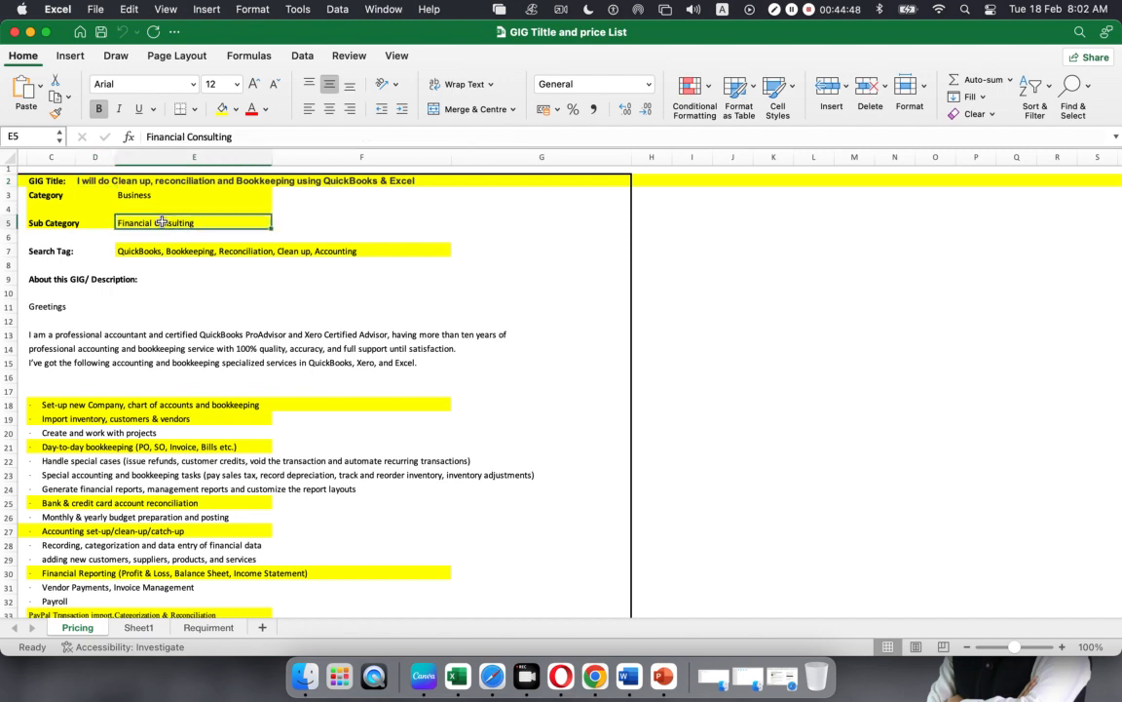
{"action": "left_click", "coordinate": [110, 180]}
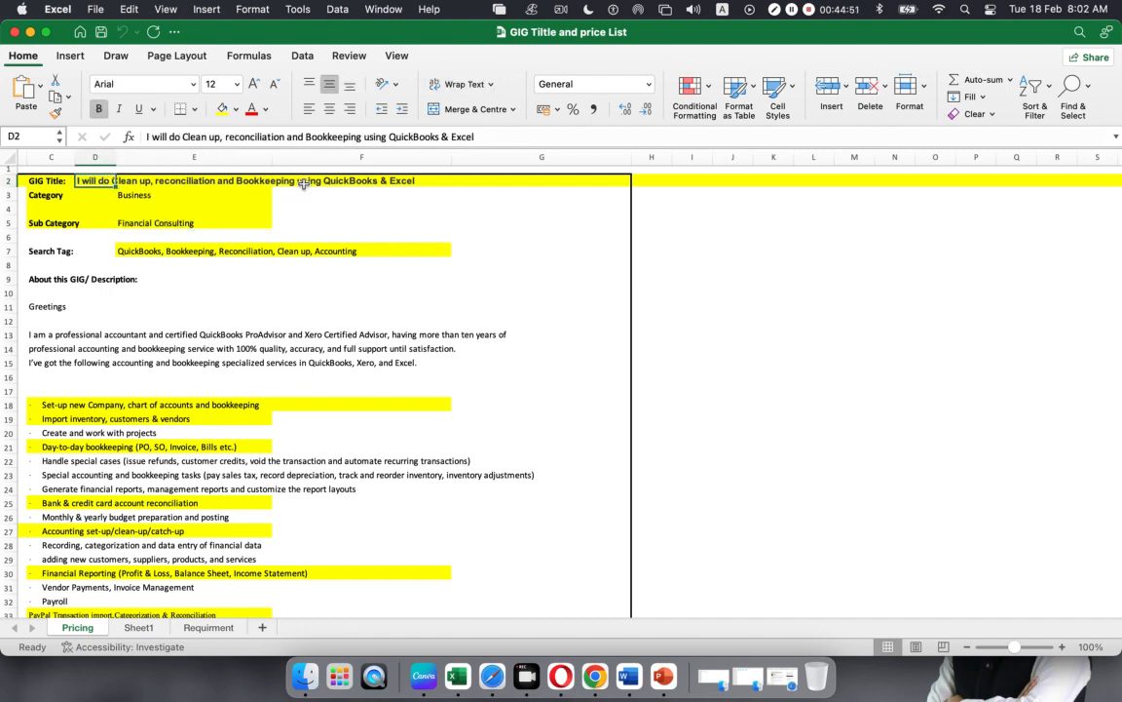
{"action": "left_click", "coordinate": [129, 196]}
{"action": "type", "text": "Finance"}
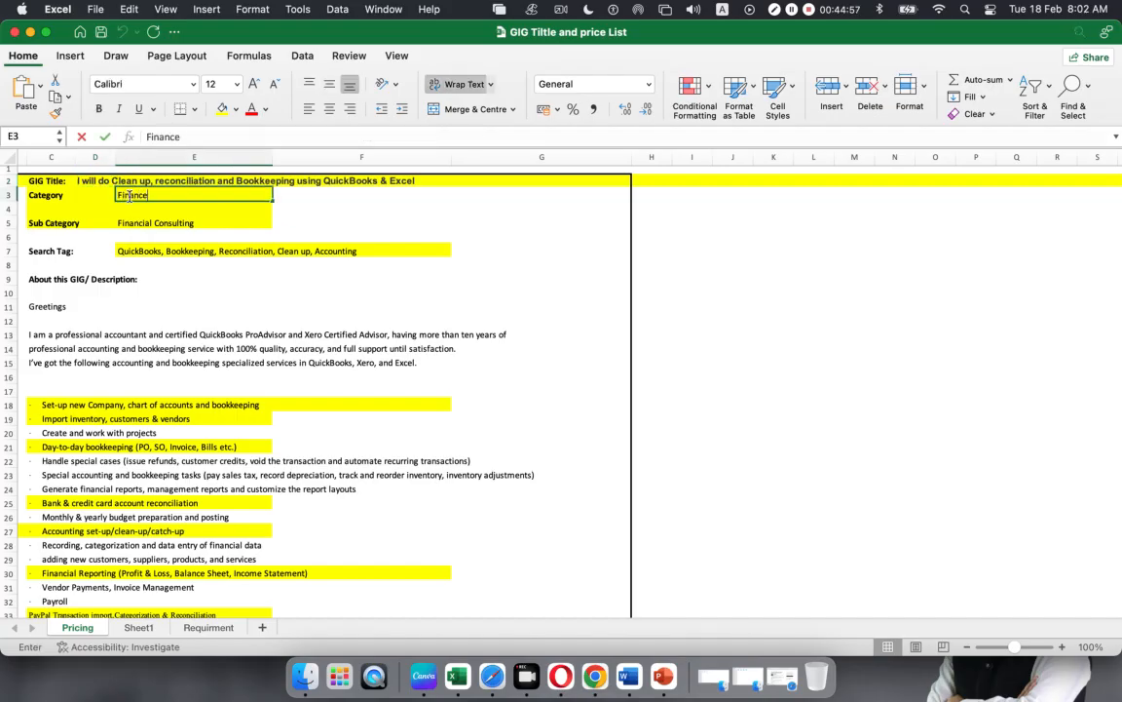
{"action": "left_click", "coordinate": [239, 334]}
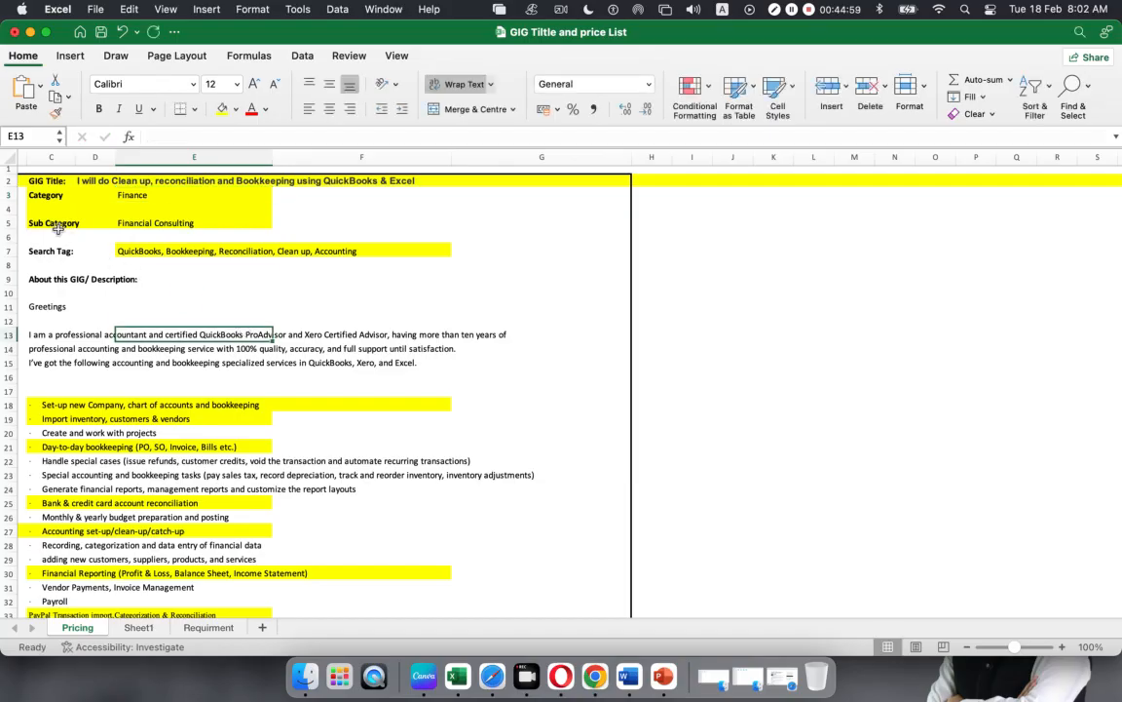
Change the sheet's Sub Category entry to Accounting.
{"action": "left_click", "coordinate": [159, 225]}
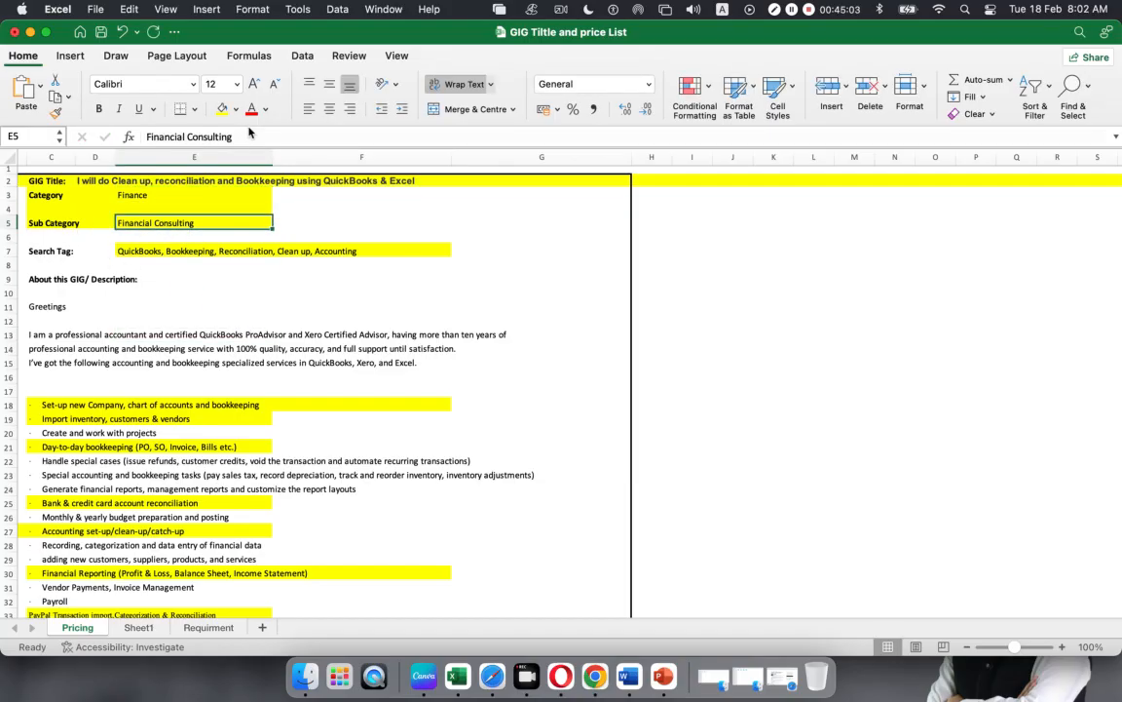
{"action": "left_click_drag", "start_coordinate": [231, 137], "coordinate": [50, 137]}
{"action": "type", "text": "Accounting"}
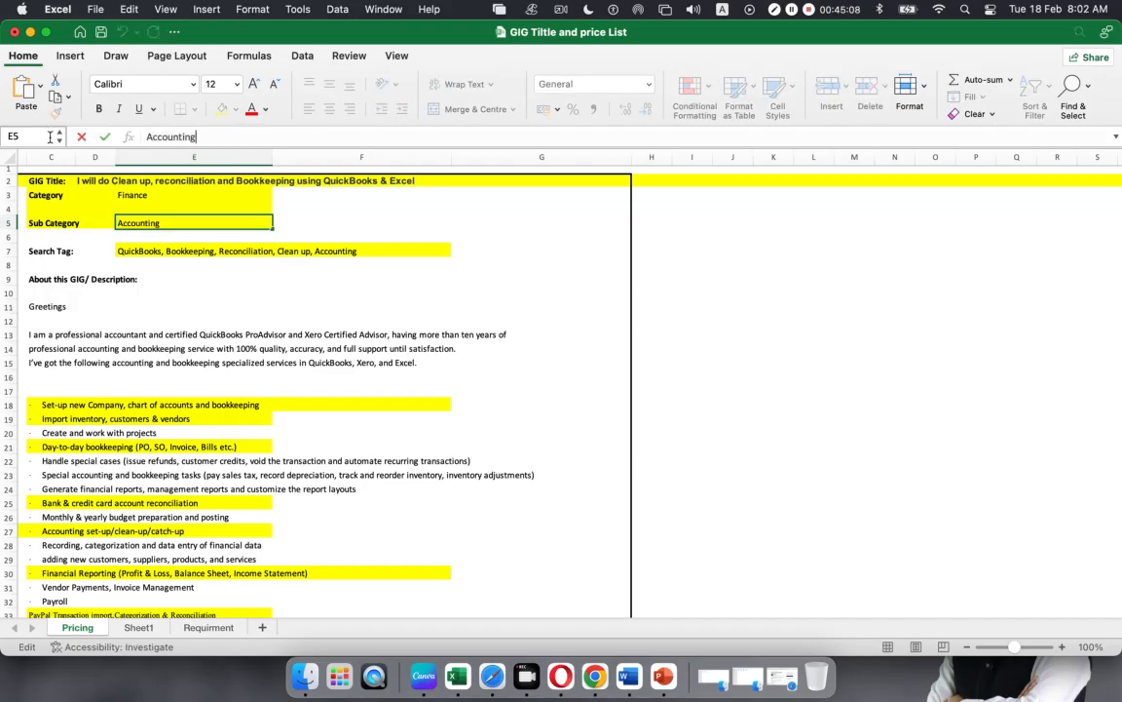
{"action": "left_click", "coordinate": [168, 331]}
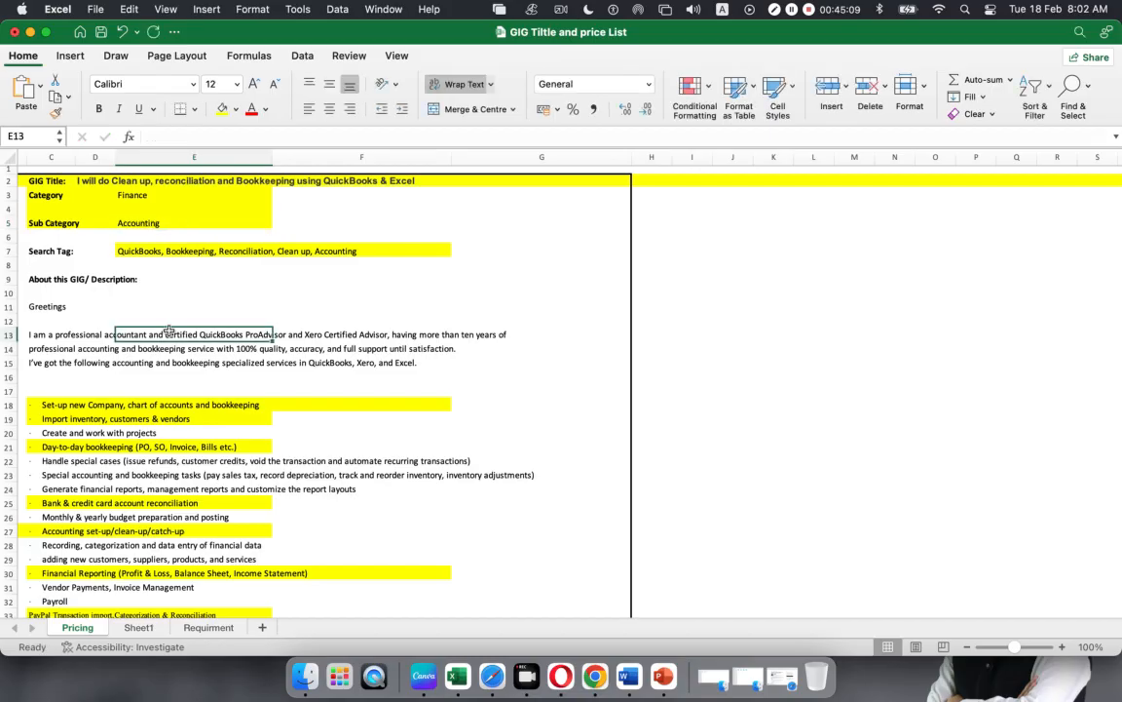
Review the search tags prepared in the sheet and return to the Fiverr gig form in Opera.
{"action": "left_click", "coordinate": [45, 251]}
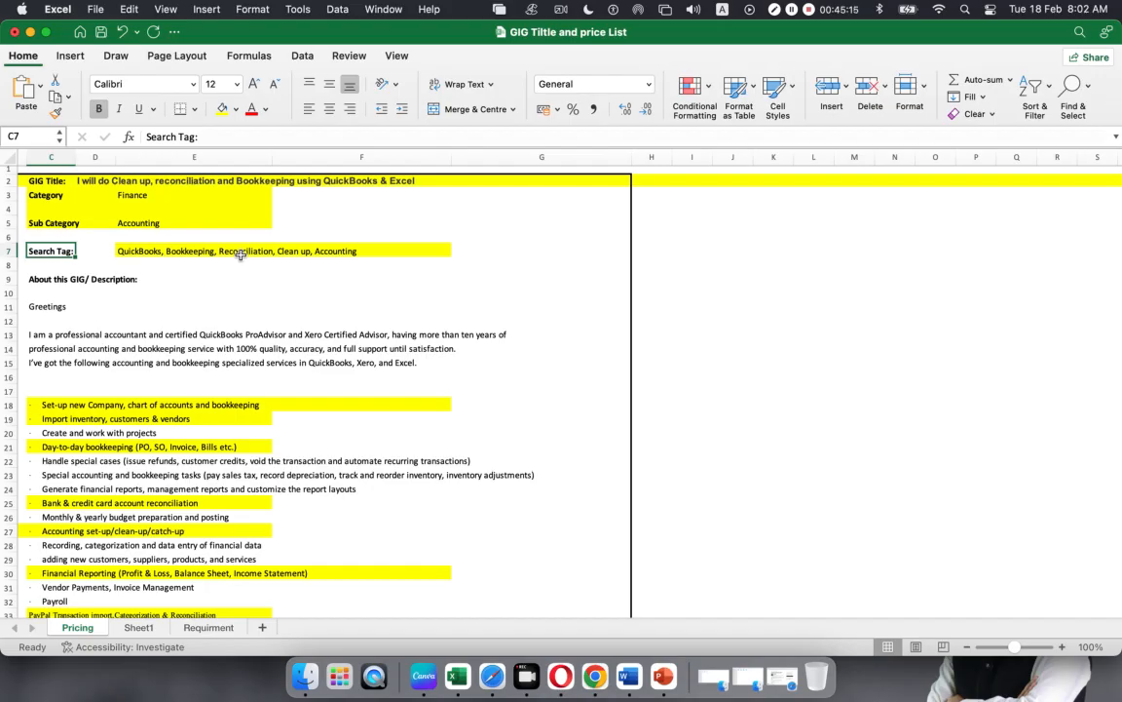
{"action": "left_click", "coordinate": [139, 252]}
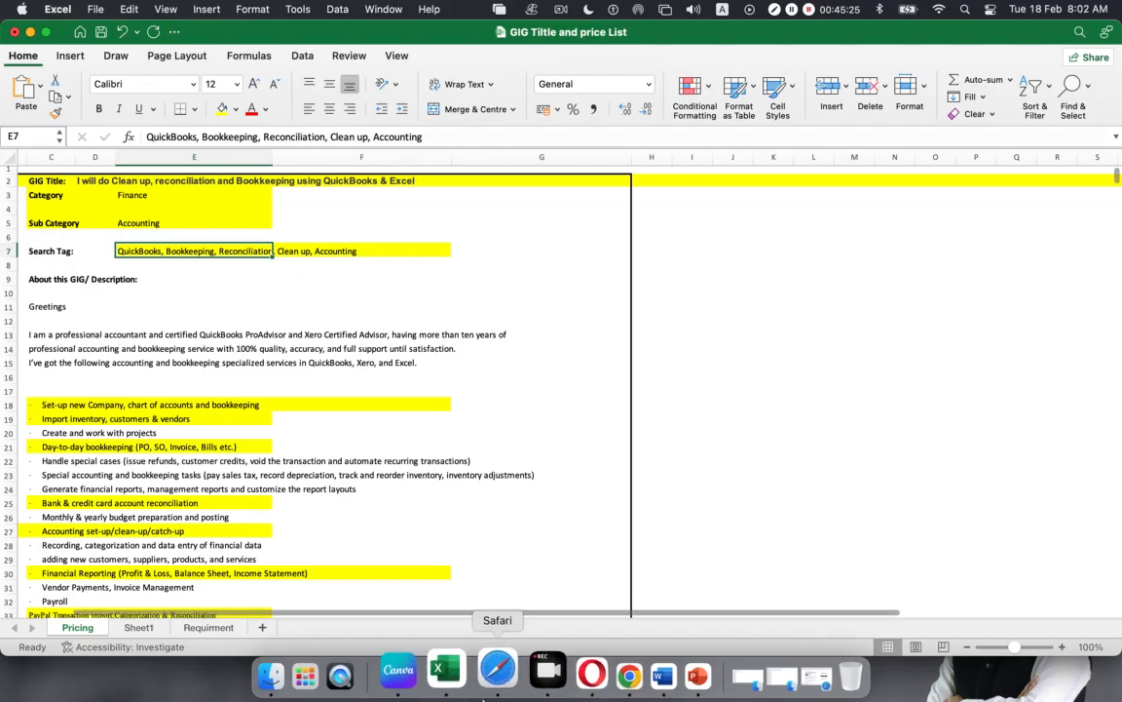
{"action": "left_click", "coordinate": [548, 682]}
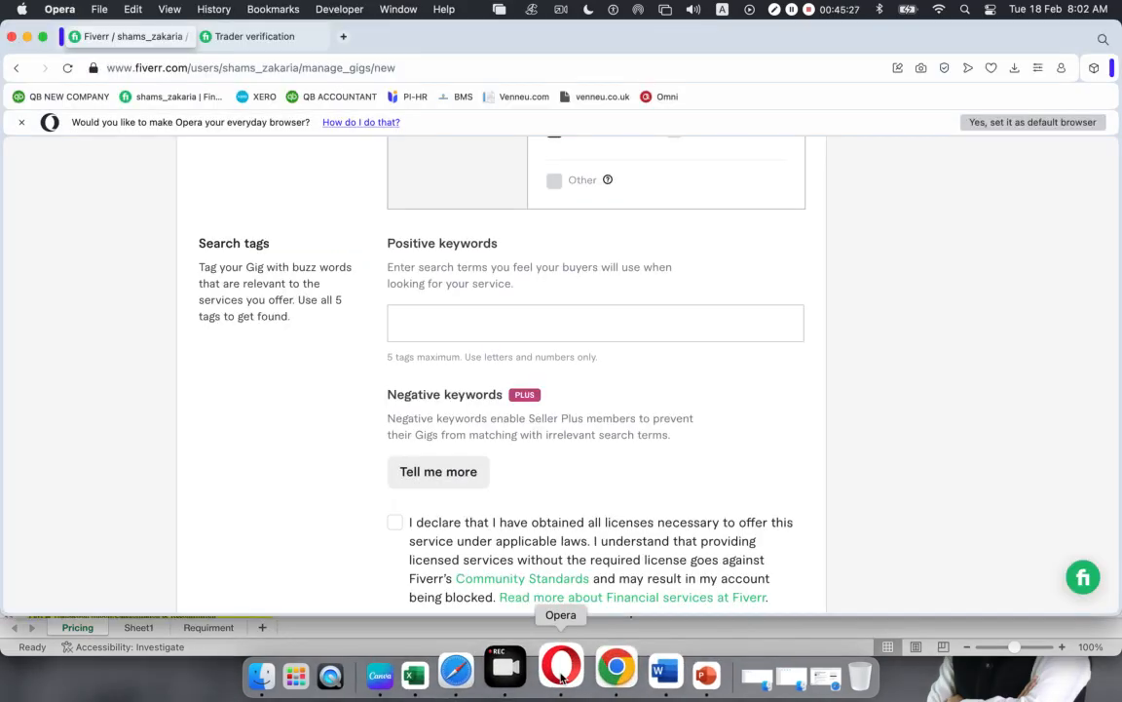
Add xero and quickbooks as the gig's positive keyword search tags.
{"action": "left_click", "coordinate": [415, 318]}
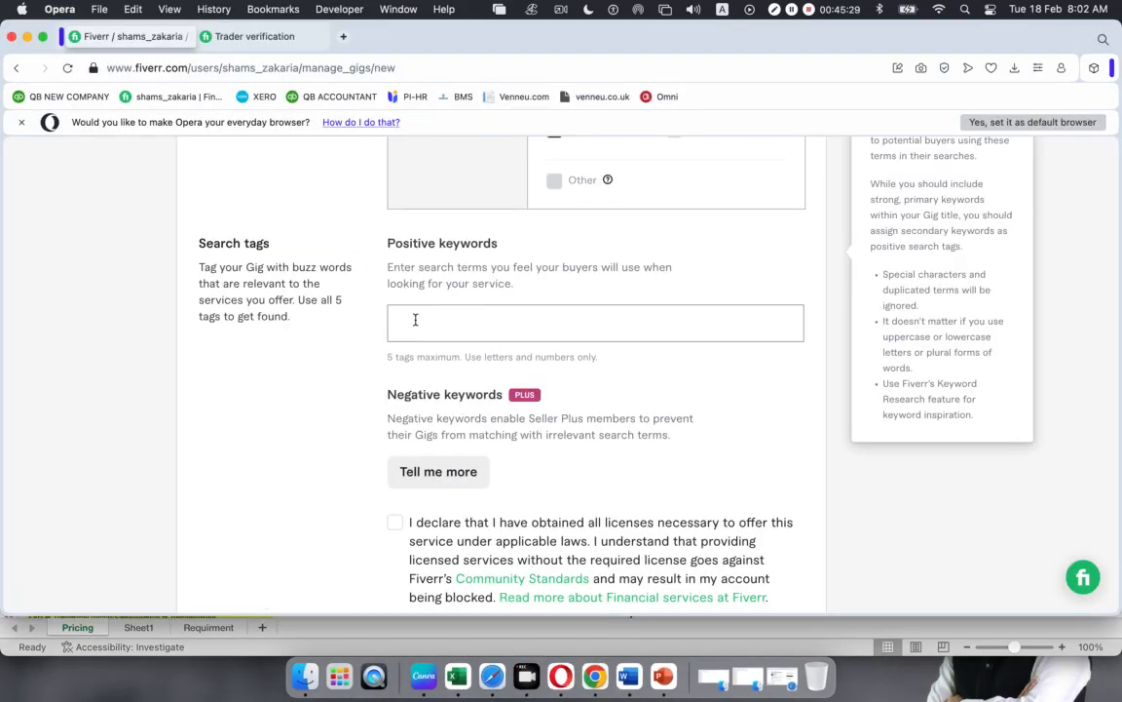
{"action": "type", "text": "b"}
{"action": "type", "text": "xero"}
{"action": "key", "text": "Return"}
{"action": "type", "text": "qui"}
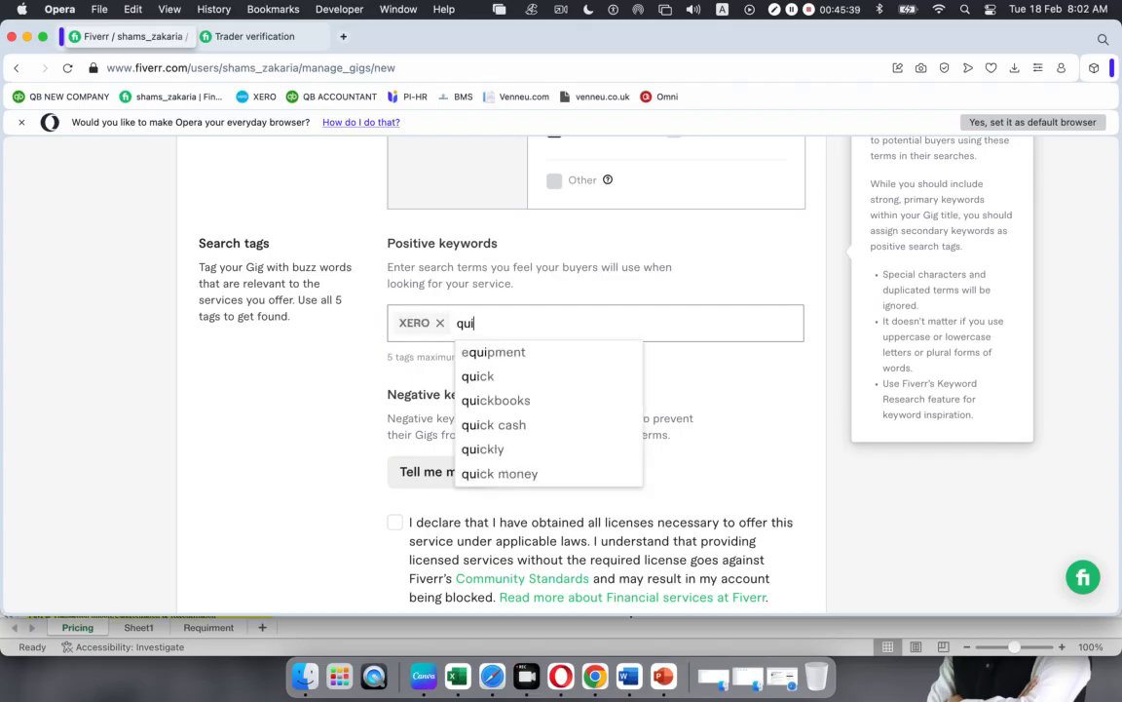
{"action": "type", "text": "ckbooks"}
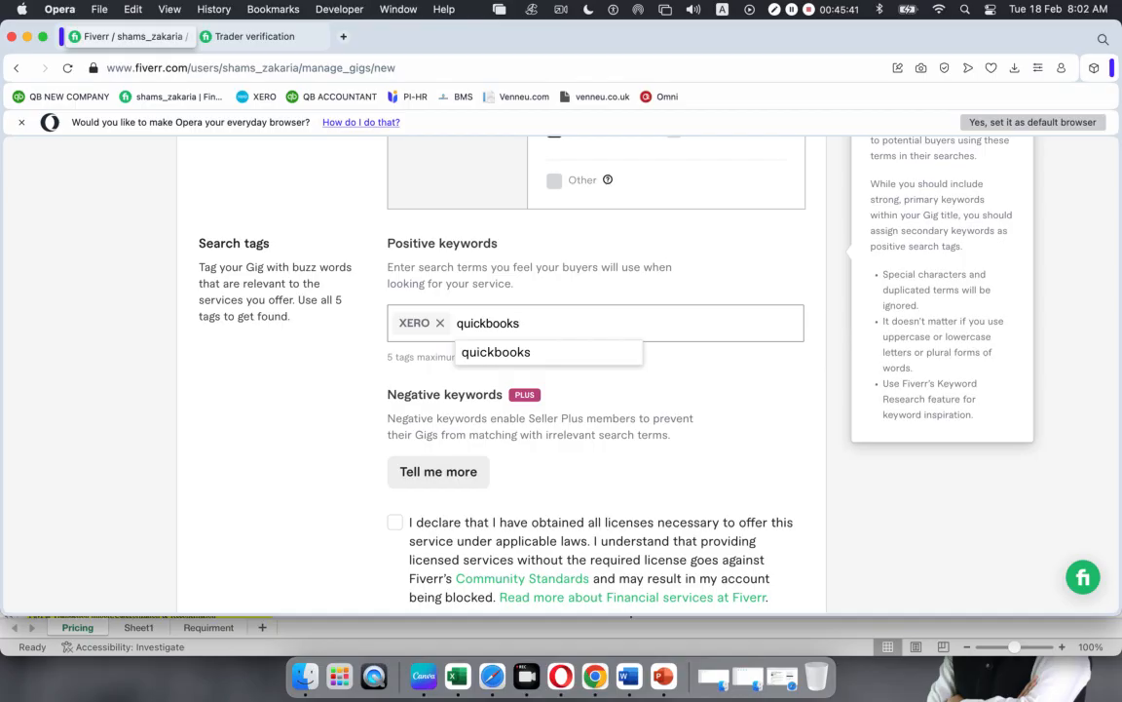
{"action": "key", "text": "Return"}
Add accounting as a positive keyword search tag, correcting the misspelled entry.
{"action": "type", "text": "a"}
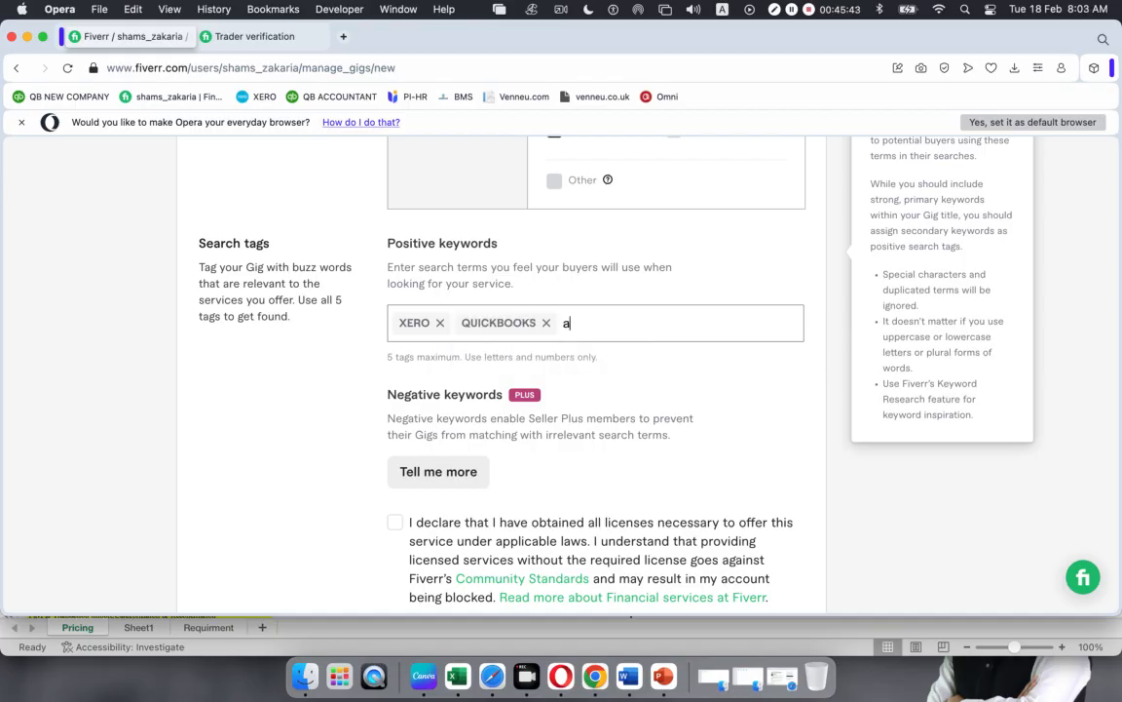
{"action": "type", "text": "ccointing"}
{"action": "key", "text": "BackSpace"}
{"action": "key", "text": "BackSpace"}
{"action": "key", "text": "BackSpace"}
{"action": "key", "text": "BackSpace"}
{"action": "key", "text": "BackSpace"}
{"action": "key", "text": "BackSpace"}
{"action": "key", "text": "BackSpace"}
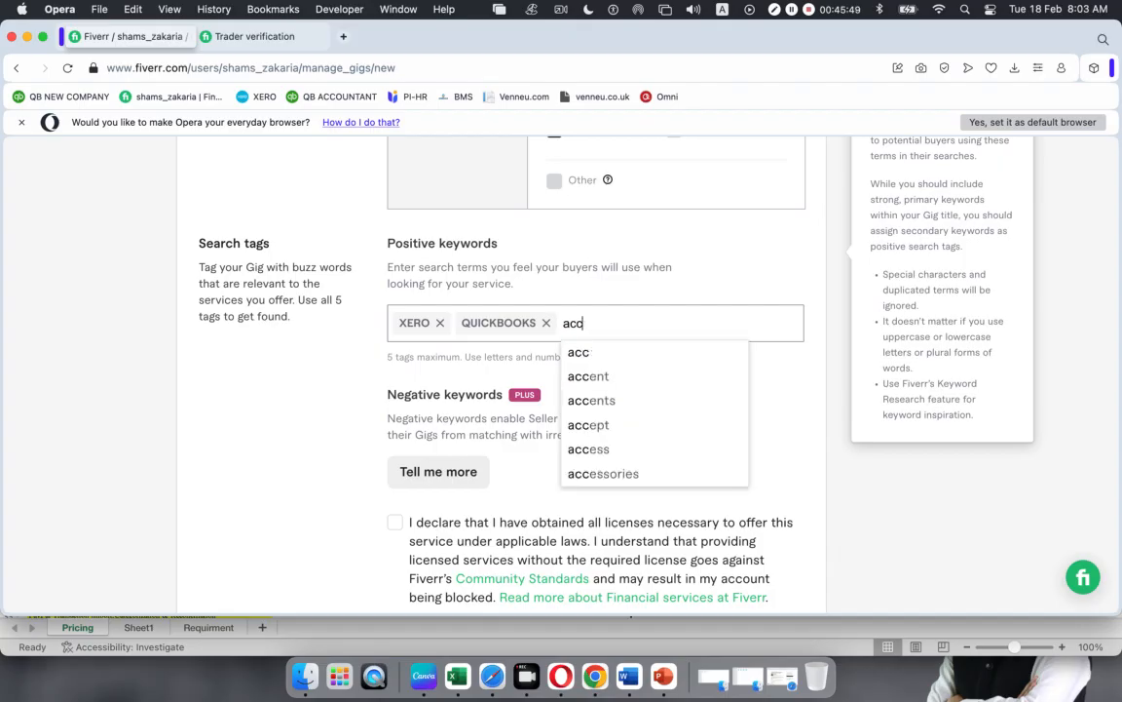
{"action": "type", "text": "ounting"}
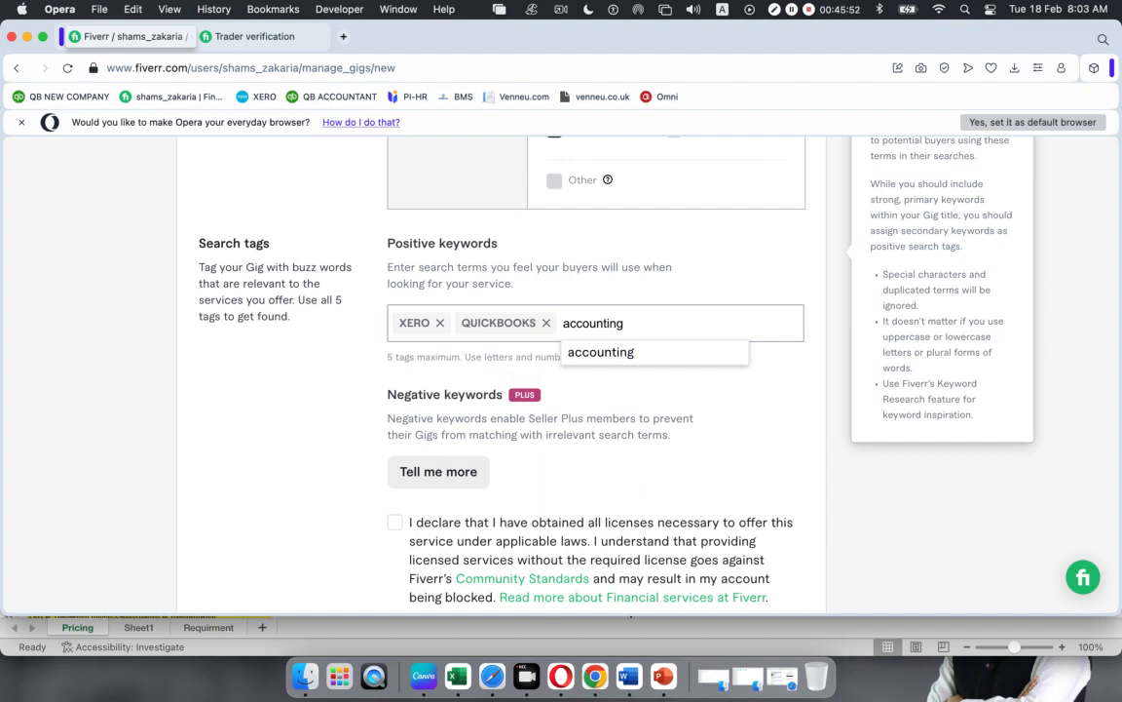
{"action": "key", "text": "Return"}
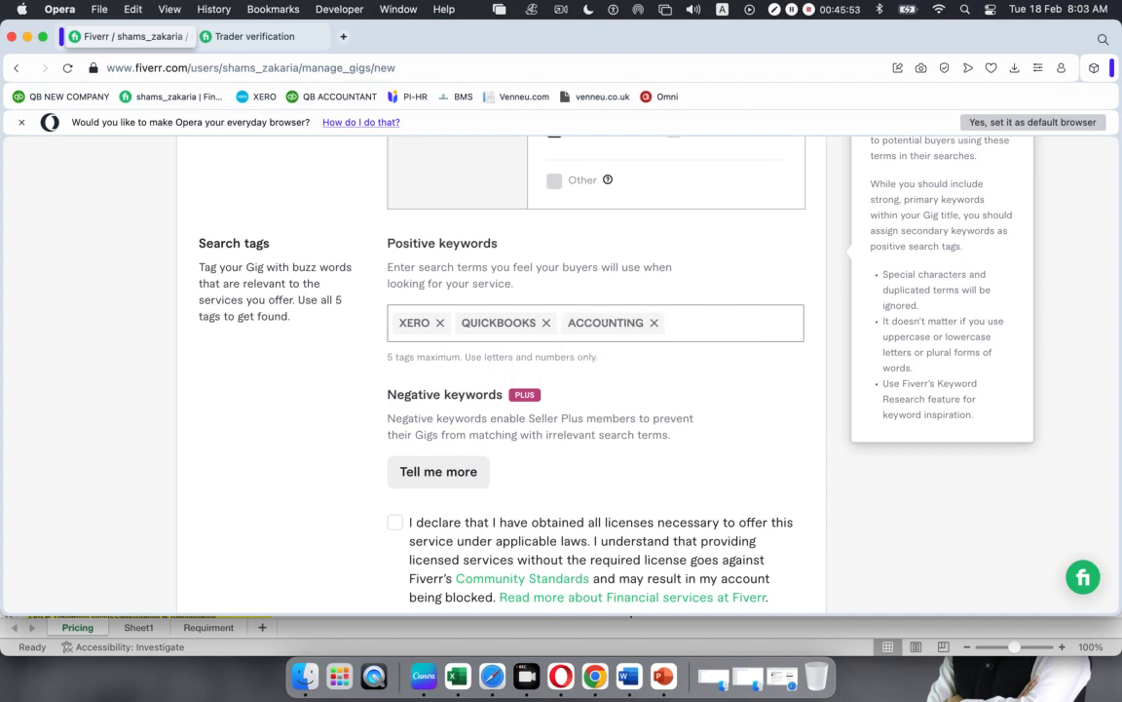
Add bookkeeping as a positive keyword search tag.
{"action": "type", "text": "boo"}
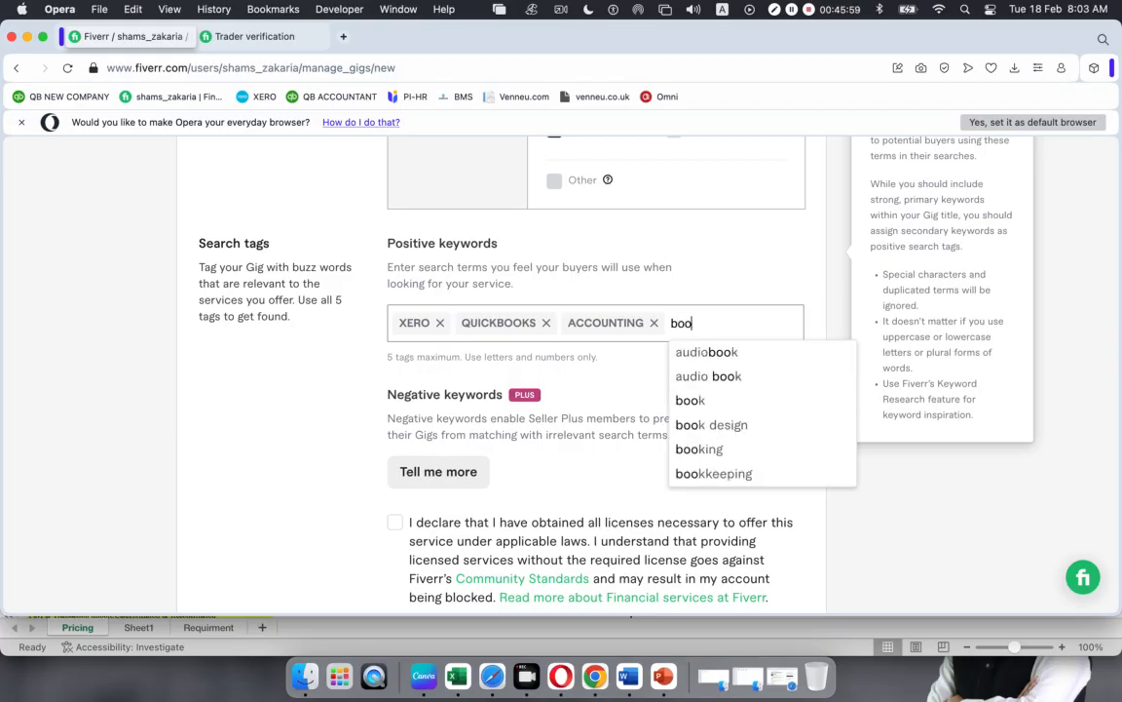
{"action": "type", "text": "kkeeping"}
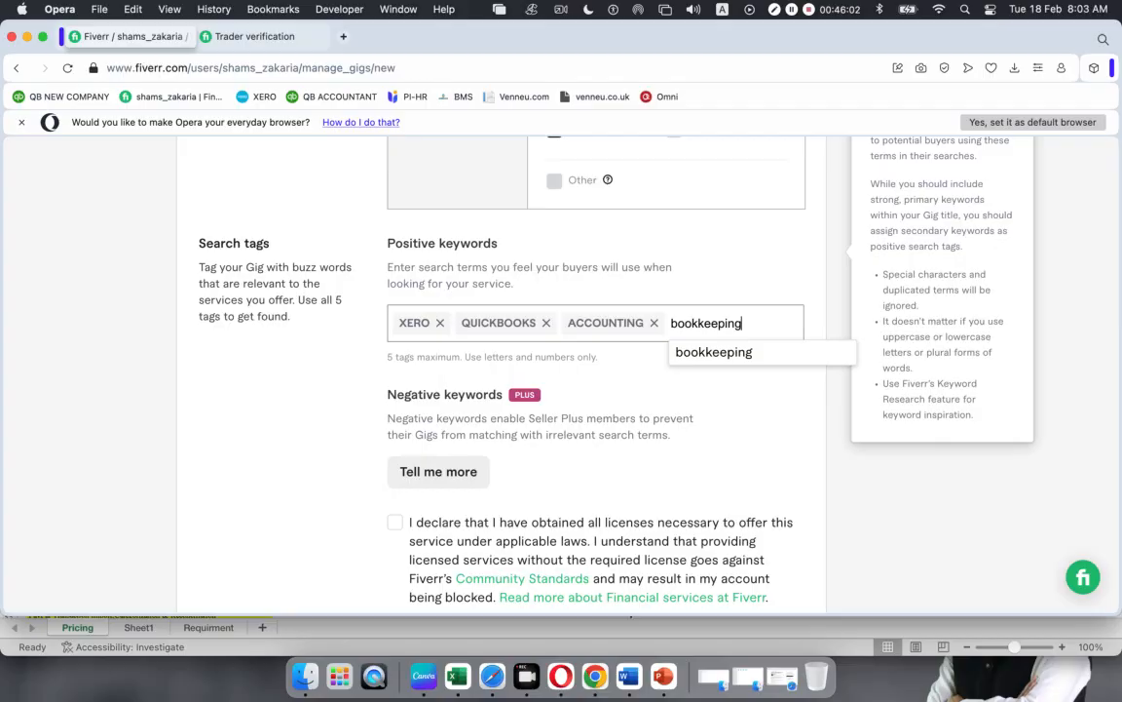
{"action": "key", "text": "Return"}
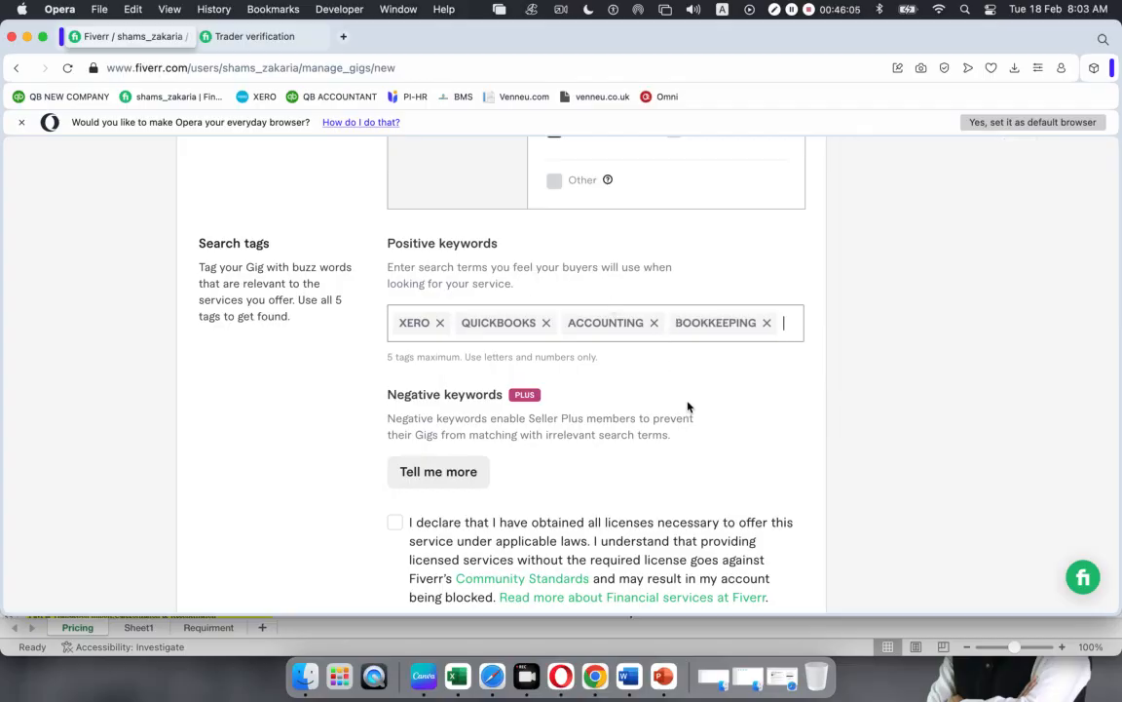
Add financial consulting as the fifth positive keyword search tag.
{"action": "type", "text": "c"}
{"action": "type", "text": "financi"}
{"action": "type", "text": "al"}
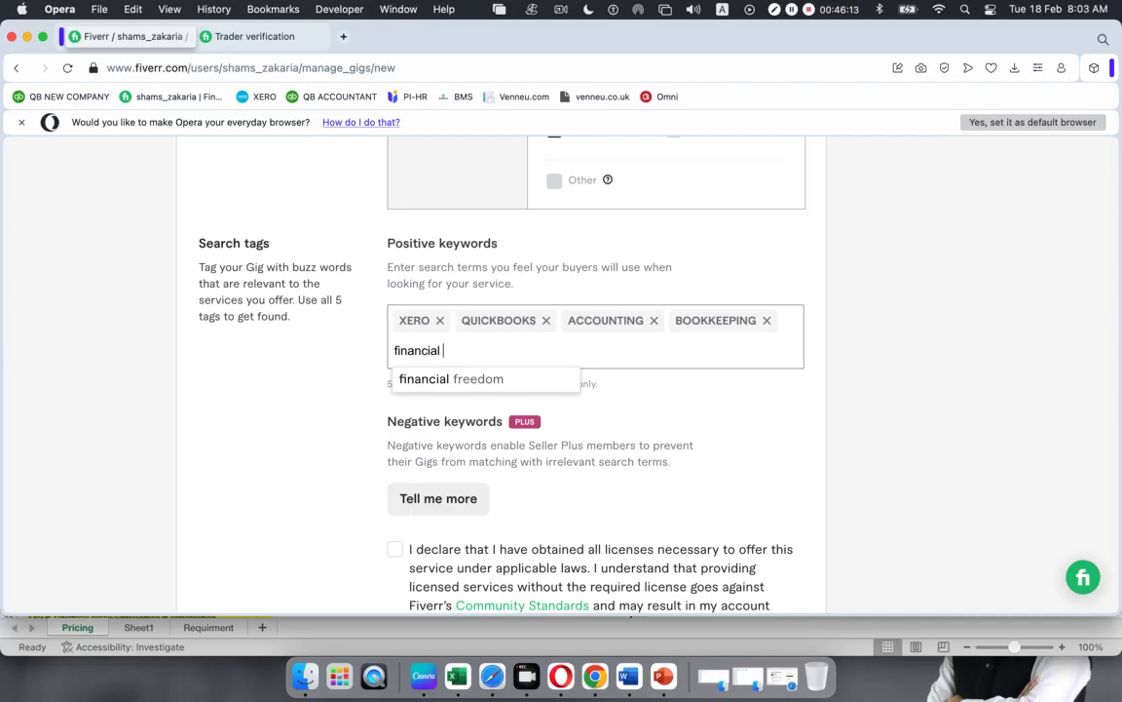
{"action": "type", "text": " cons"}
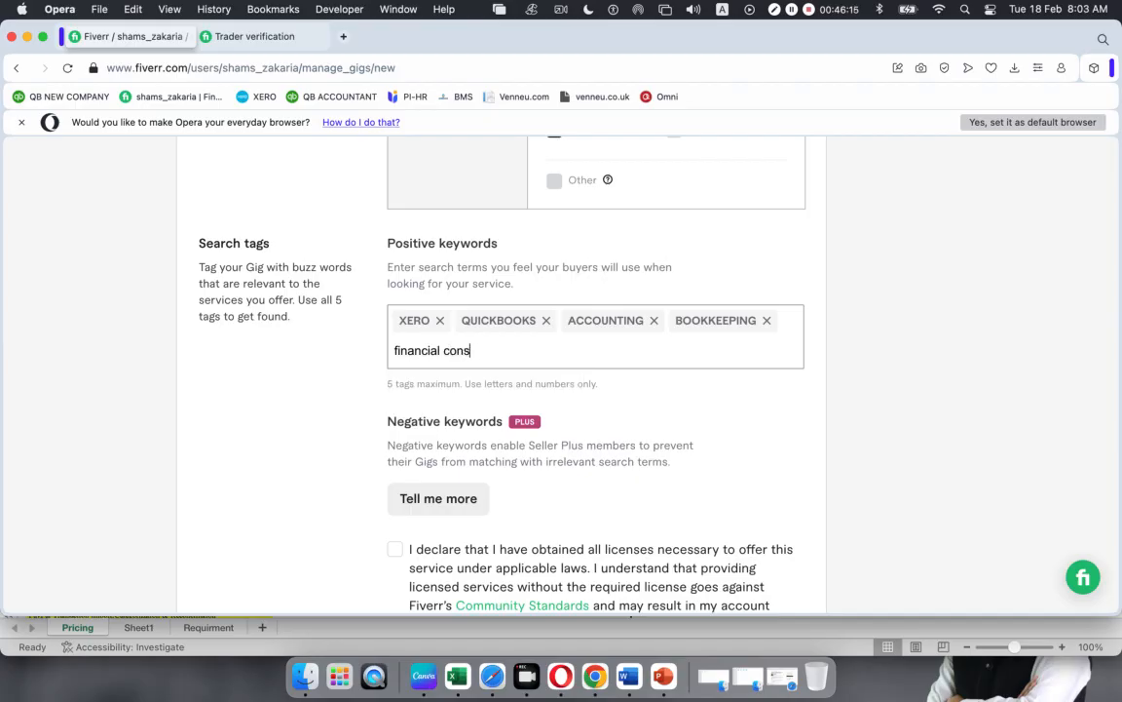
{"action": "type", "text": "ultin g"}
{"action": "key", "text": "BackSpace"}
{"action": "key", "text": "BackSpace"}
{"action": "key", "text": "BackSpace"}
{"action": "type", "text": "lting"}
{"action": "key", "text": "Return"}
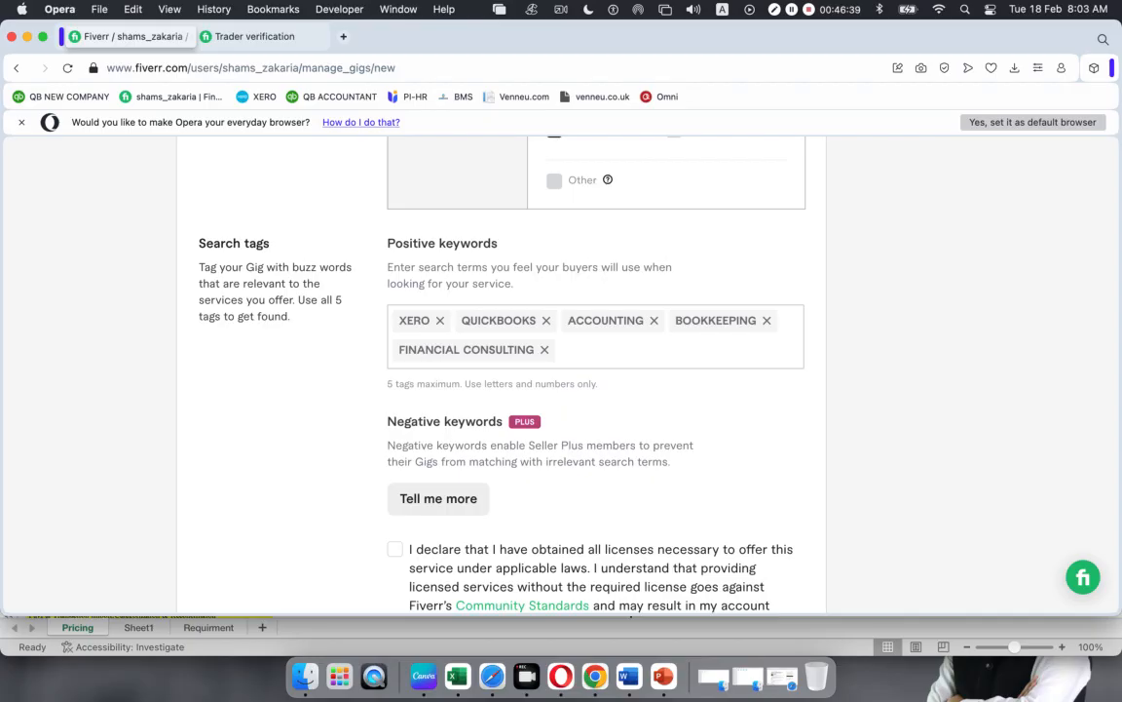
Accept the declaration about holding the necessary licenses and save the gig overview to continue to pricing.
{"action": "scroll", "coordinate": [729, 454], "scroll_direction": "down", "scroll_amount": 5}
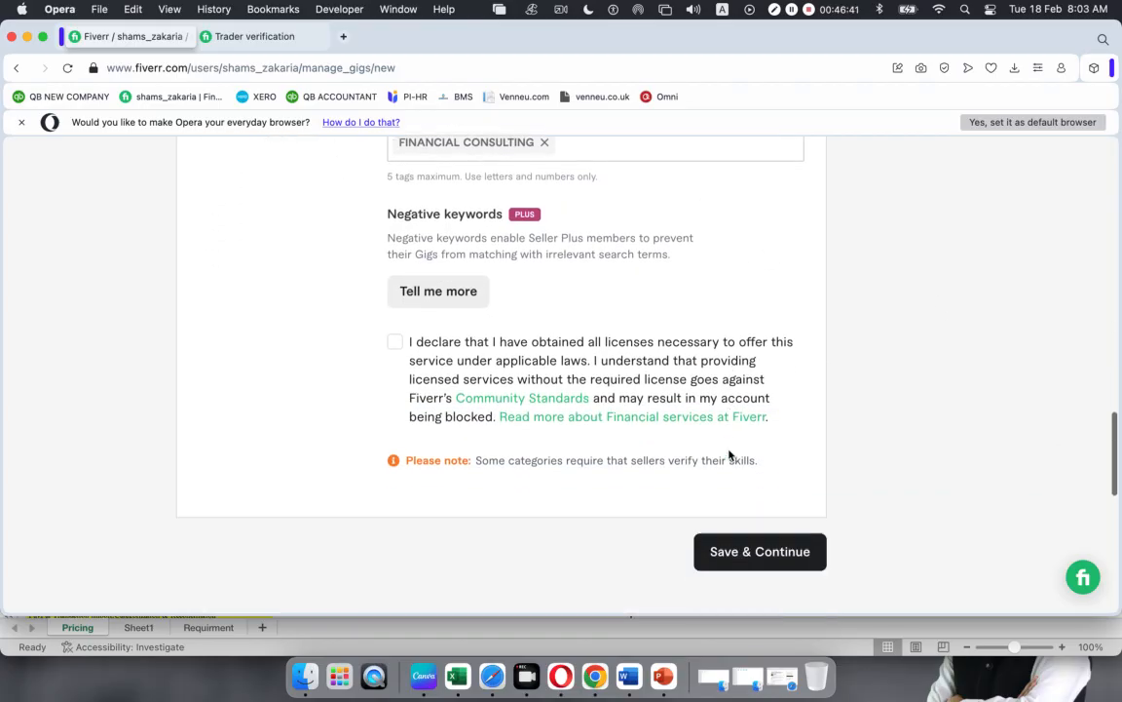
{"action": "left_click", "coordinate": [394, 345]}
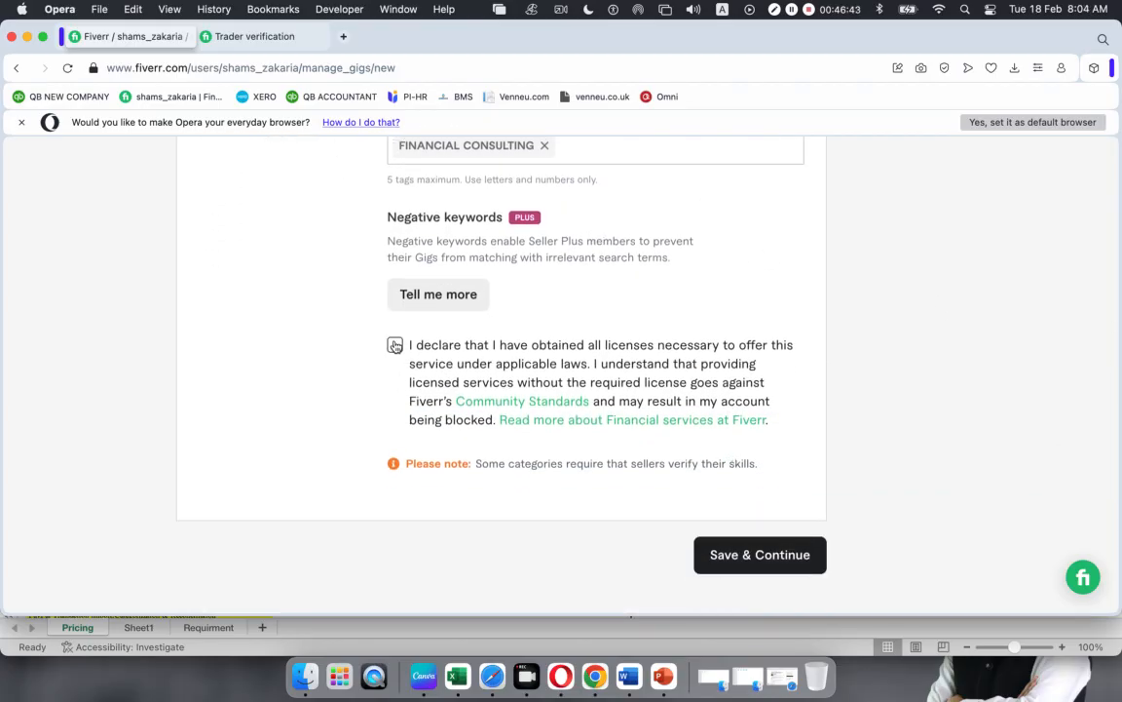
{"action": "left_click", "coordinate": [761, 568]}
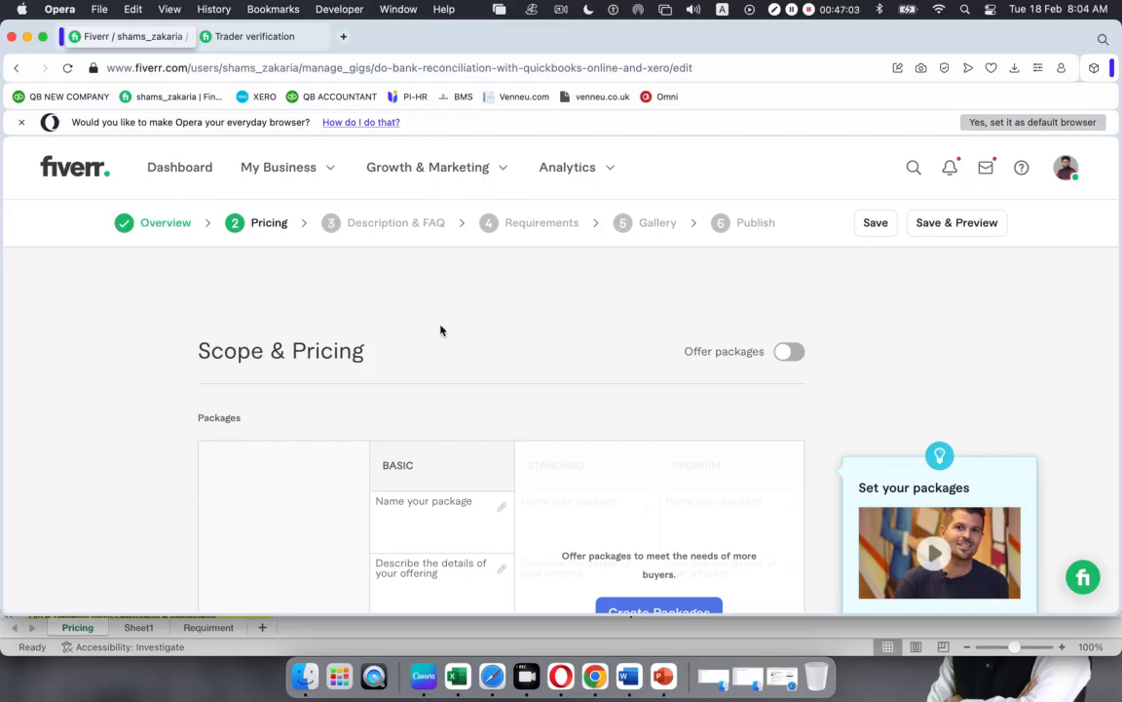
Turn on the option to offer Basic, Standard and Premium packages for the gig.
{"action": "scroll", "coordinate": [440, 330], "scroll_direction": "down", "scroll_amount": 3}
{"action": "left_click", "coordinate": [791, 221]}
{"action": "scroll", "coordinate": [601, 263], "scroll_direction": "down", "scroll_amount": 2}
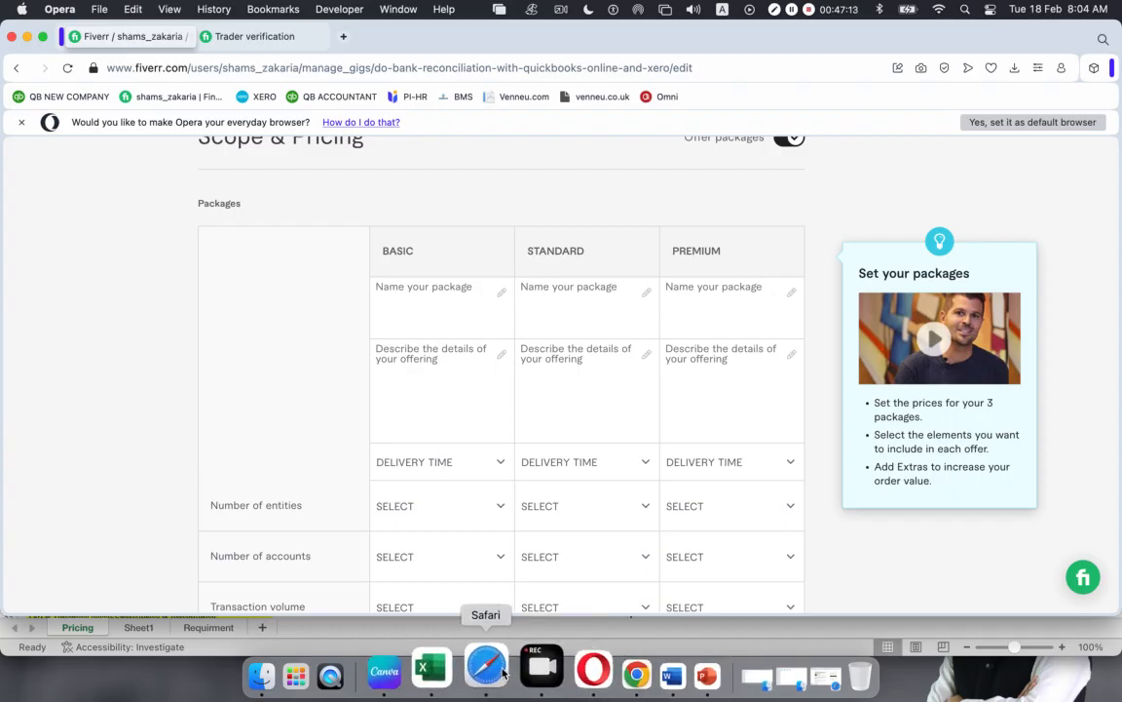
Switch to Safari to examine the package comparison table of a competing bookkeeping gig, and return to the gig's pricing form.
{"action": "left_click", "coordinate": [503, 670]}
{"action": "scroll", "coordinate": [446, 396], "scroll_direction": "down", "scroll_amount": 10}
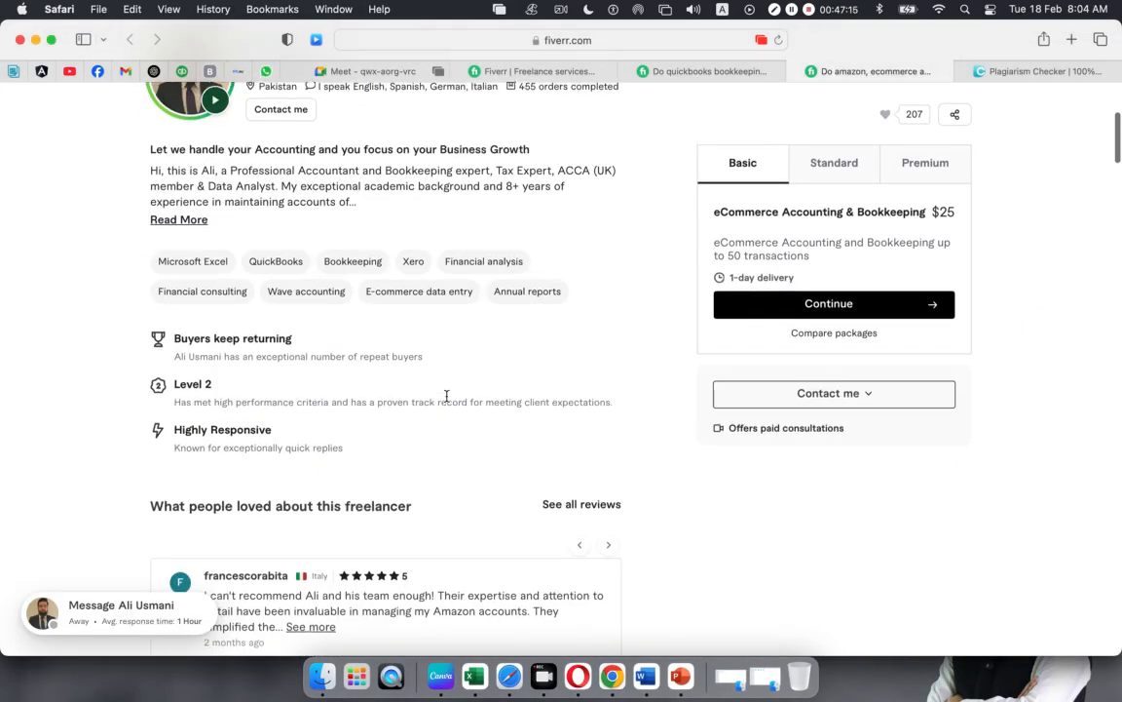
{"action": "scroll", "coordinate": [446, 396], "scroll_direction": "down", "scroll_amount": 5}
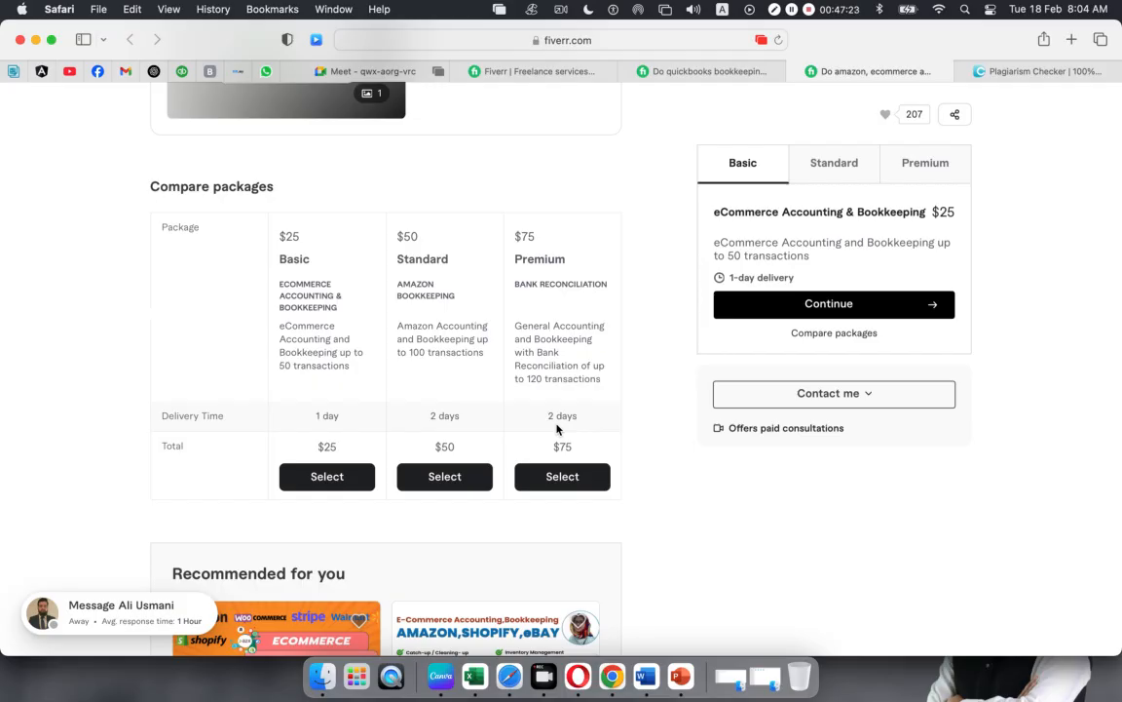
{"action": "left_click", "coordinate": [35, 39]}
{"action": "scroll", "coordinate": [317, 325], "scroll_direction": "up", "scroll_amount": 3}
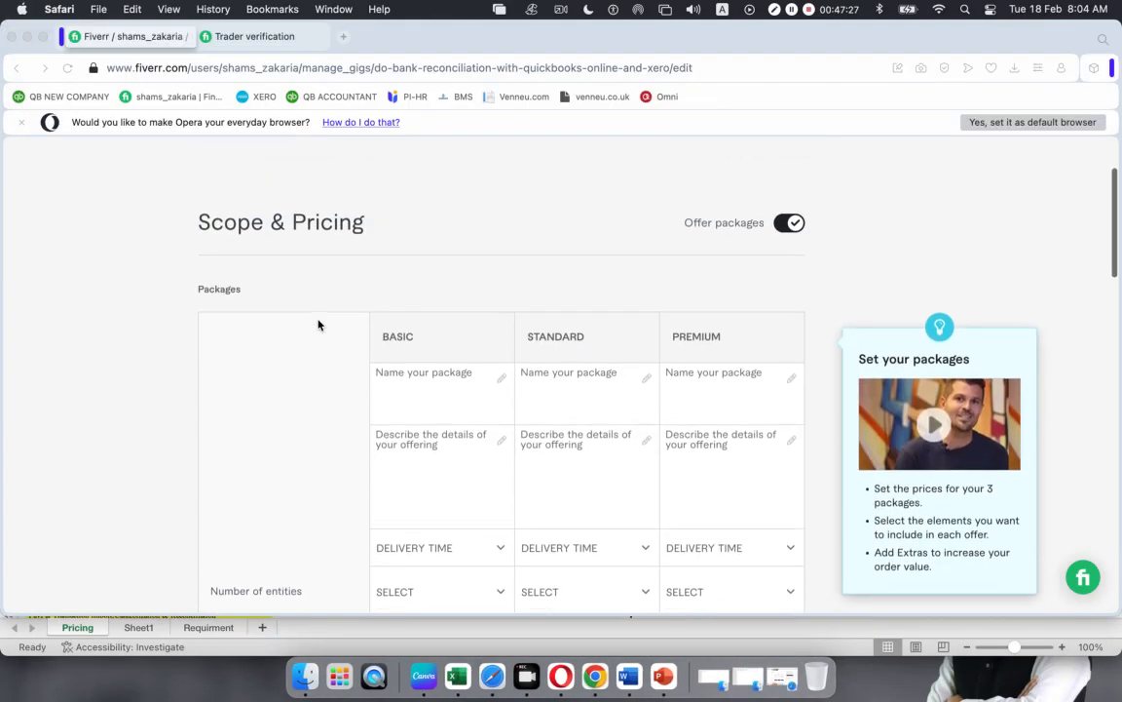
{"action": "scroll", "coordinate": [318, 324], "scroll_direction": "down", "scroll_amount": 2}
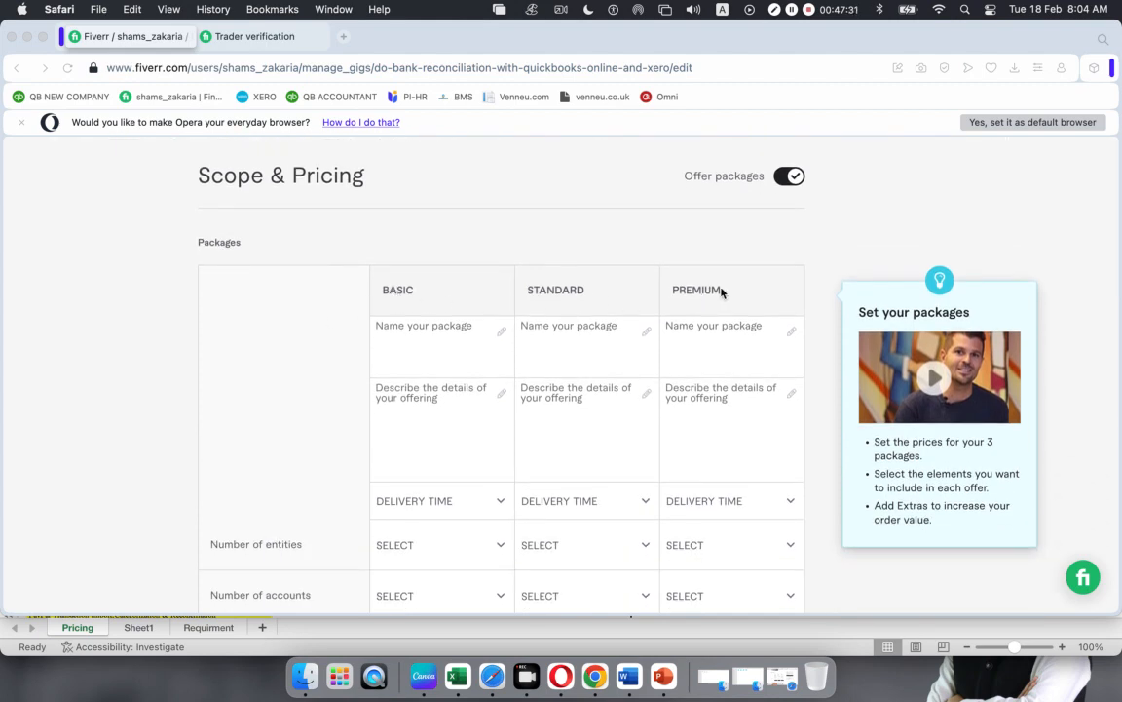
Try naming the Basic package Gold and starting a name for the Standard package.
{"action": "left_click", "coordinate": [421, 325]}
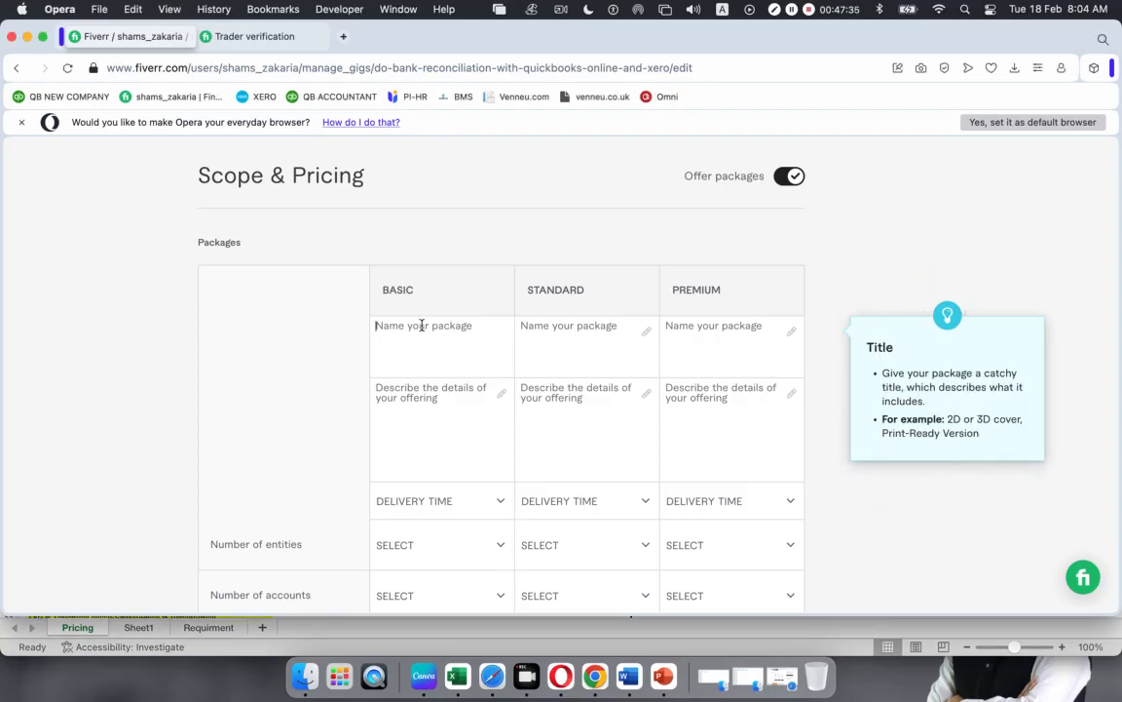
{"action": "type", "text": "Gold"}
{"action": "left_click", "coordinate": [600, 327]}
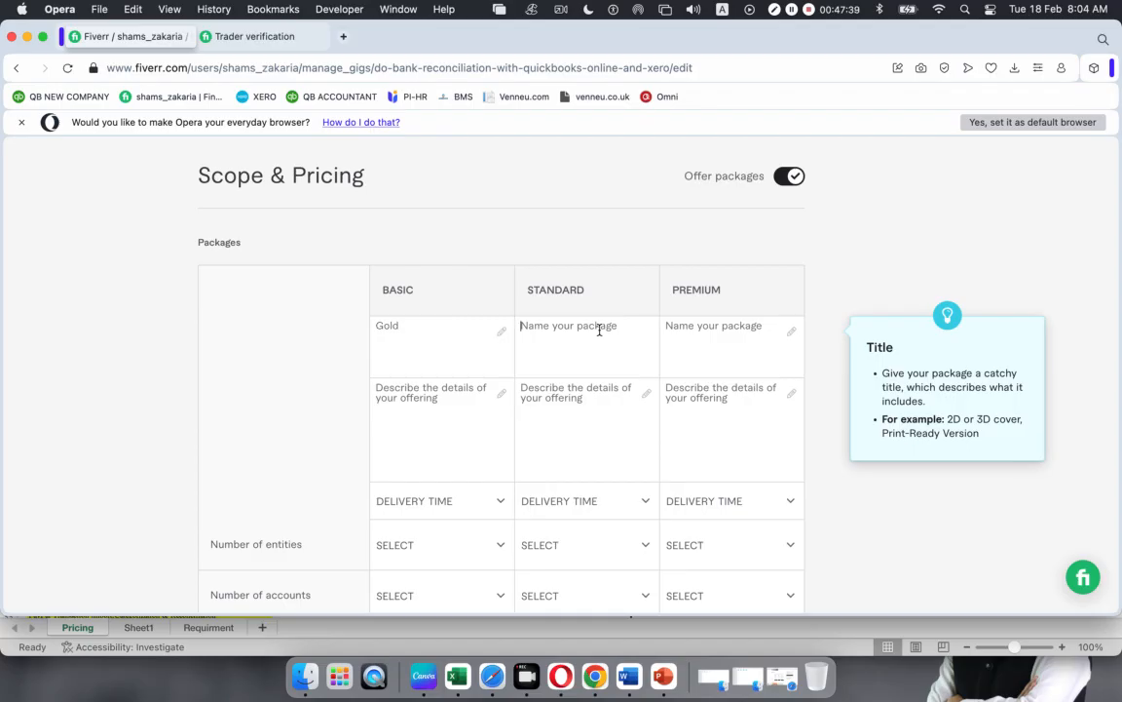
{"action": "type", "text": "P"}
{"action": "key", "text": "BackSpace"}
{"action": "key", "text": "BackSpace"}
Rename the Basic package as Silver.
{"action": "left_click", "coordinate": [438, 336]}
{"action": "key", "text": "BackSpace"}
{"action": "key", "text": "BackSpace"}
{"action": "key", "text": "BackSpace"}
{"action": "type", "text": "Silver"}
Name the Standard package Gold and the Premium package Platinum.
{"action": "left_click", "coordinate": [598, 336]}
{"action": "type", "text": "Gold"}
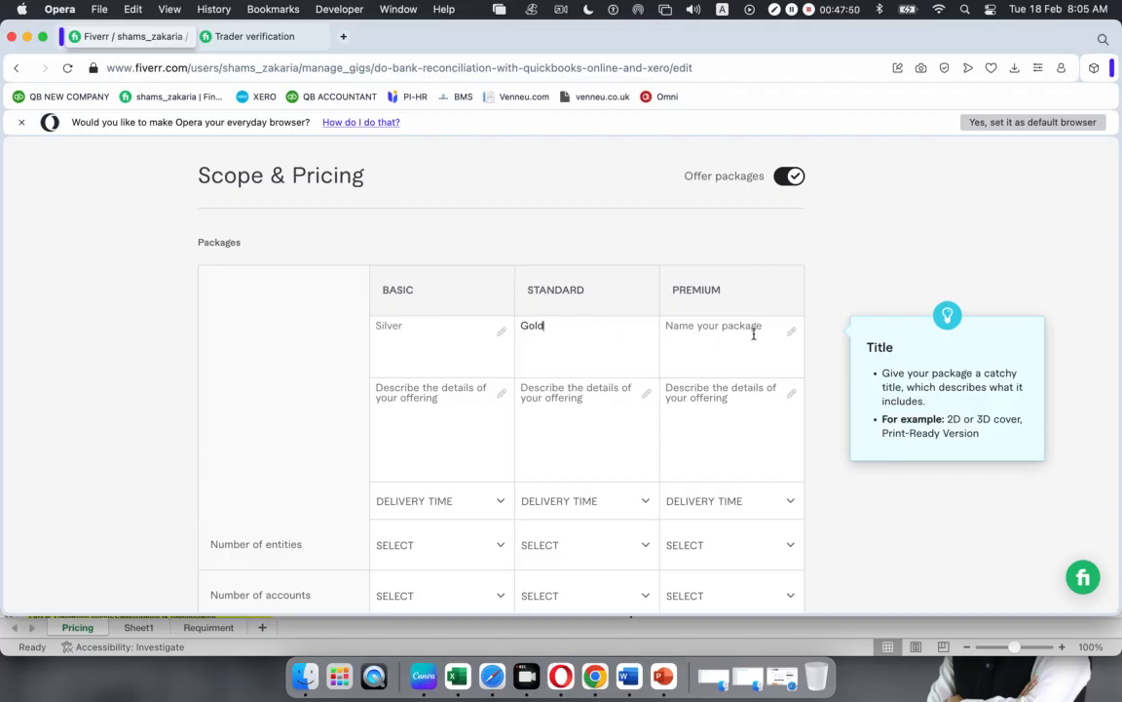
{"action": "left_click", "coordinate": [752, 334]}
{"action": "type", "text": "Platinum"}
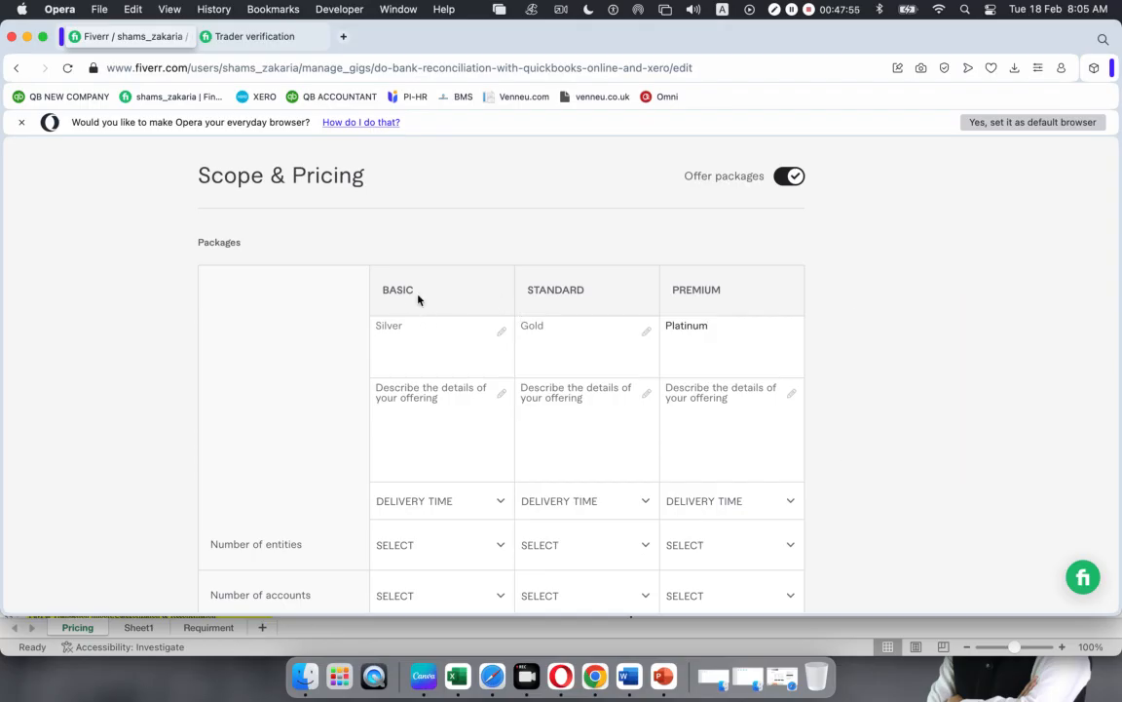
{"action": "left_click", "coordinate": [418, 333]}
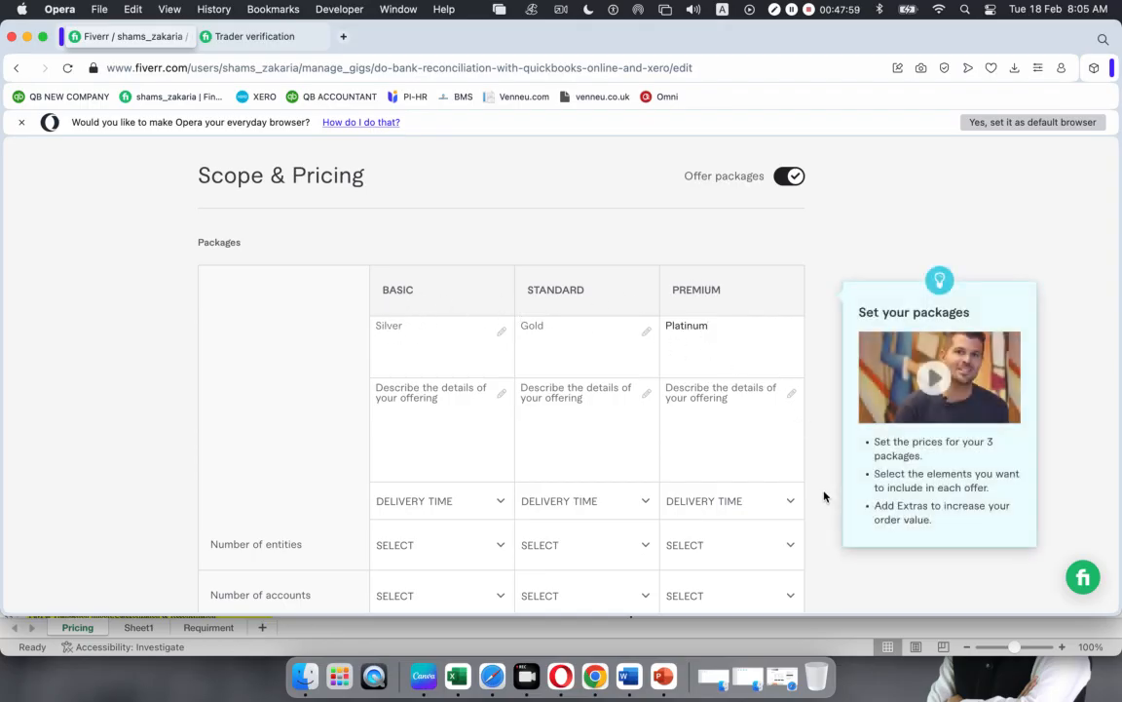
Switch to the price list workbook in Excel and copy the Starter package's description text from cell E58 for the Basic package.
{"action": "scroll", "coordinate": [441, 419], "scroll_direction": "down", "scroll_amount": 2}
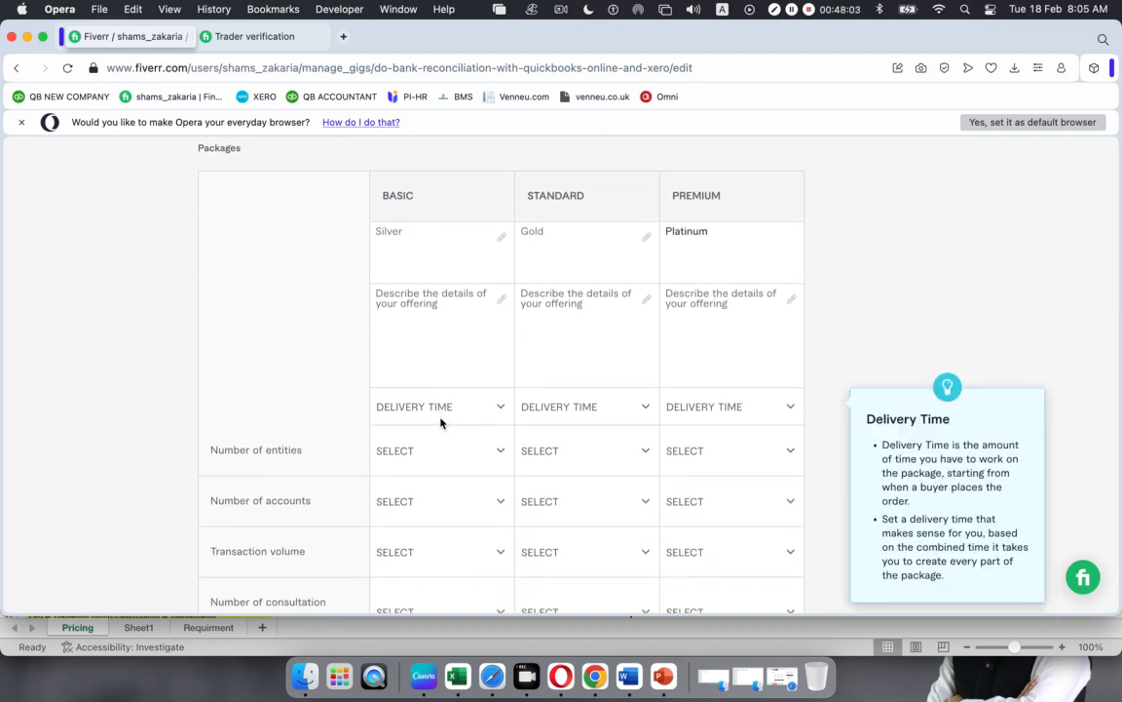
{"action": "left_click", "coordinate": [453, 313]}
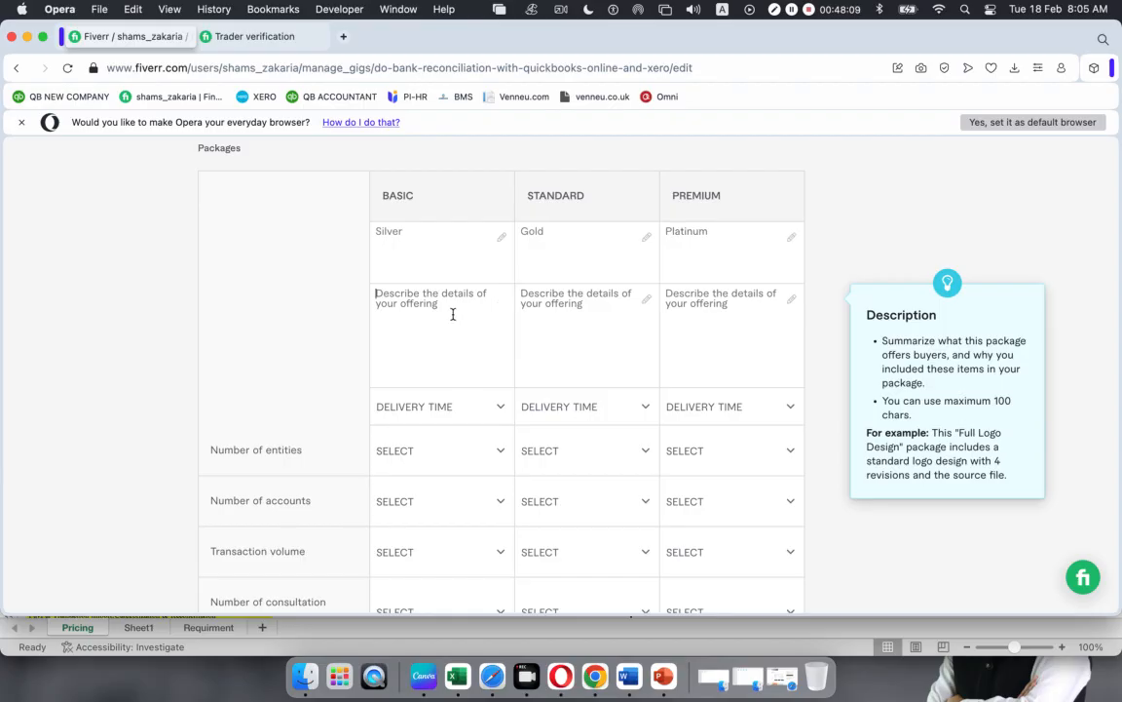
{"action": "left_click", "coordinate": [464, 688]}
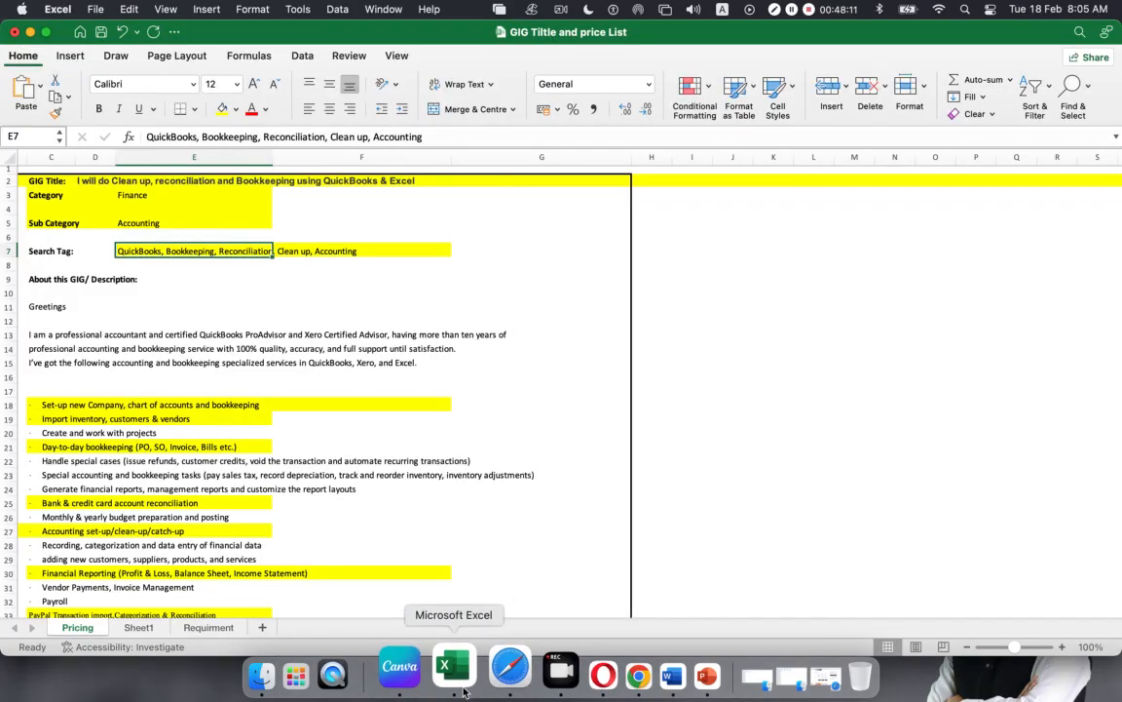
{"action": "scroll", "coordinate": [283, 491], "scroll_direction": "down", "scroll_amount": 8}
{"action": "scroll", "coordinate": [284, 493], "scroll_direction": "down", "scroll_amount": 8}
{"action": "scroll", "coordinate": [284, 493], "scroll_direction": "up", "scroll_amount": 1}
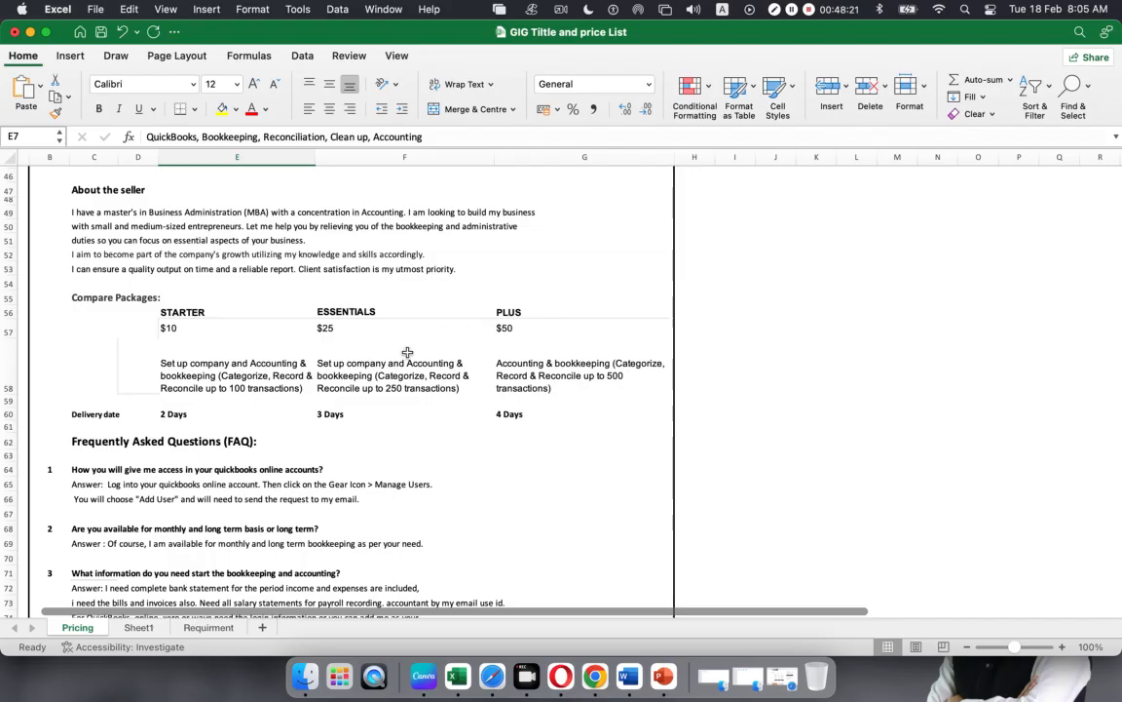
{"action": "left_click", "coordinate": [231, 375]}
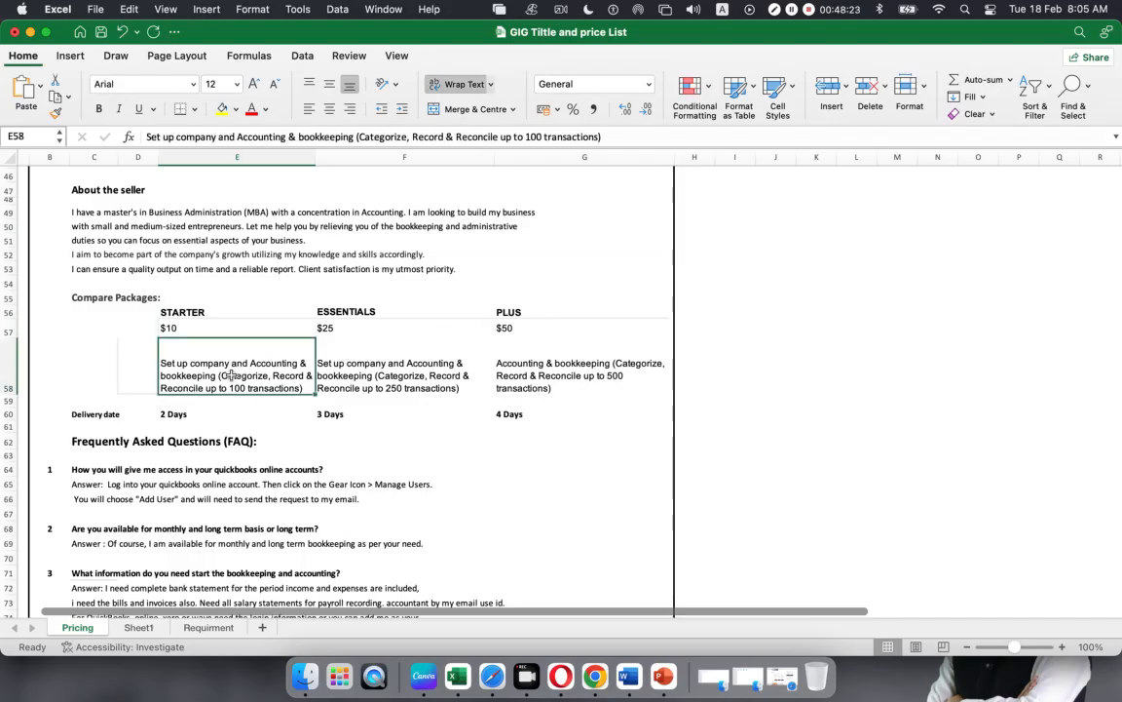
{"action": "left_click_drag", "start_coordinate": [606, 137], "coordinate": [143, 146]}
{"action": "key", "text": "super+c"}
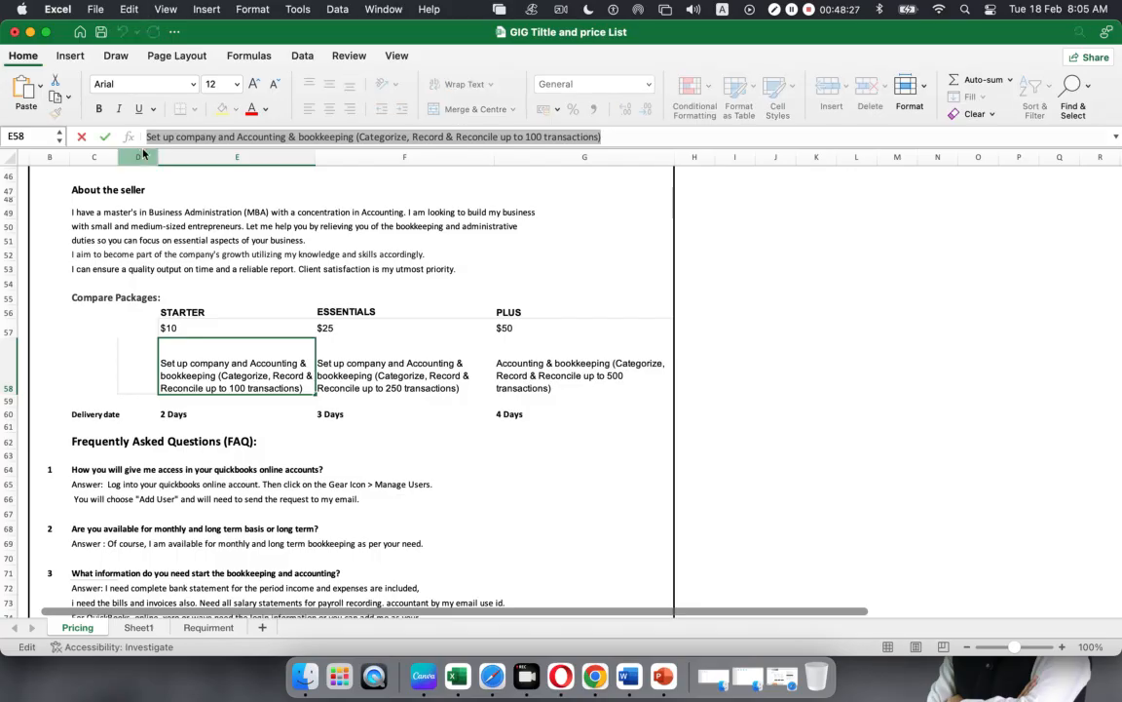
Return to the gig's package pricing form in Opera.
{"action": "left_click", "coordinate": [488, 679]}
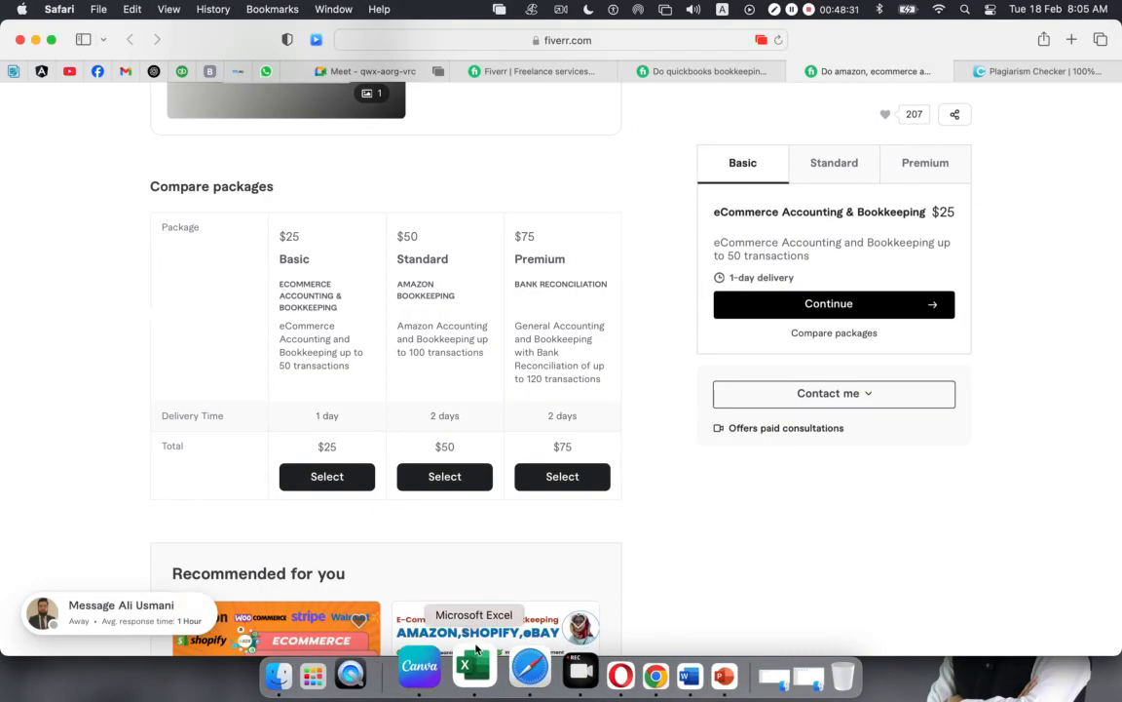
{"action": "left_click", "coordinate": [34, 43]}
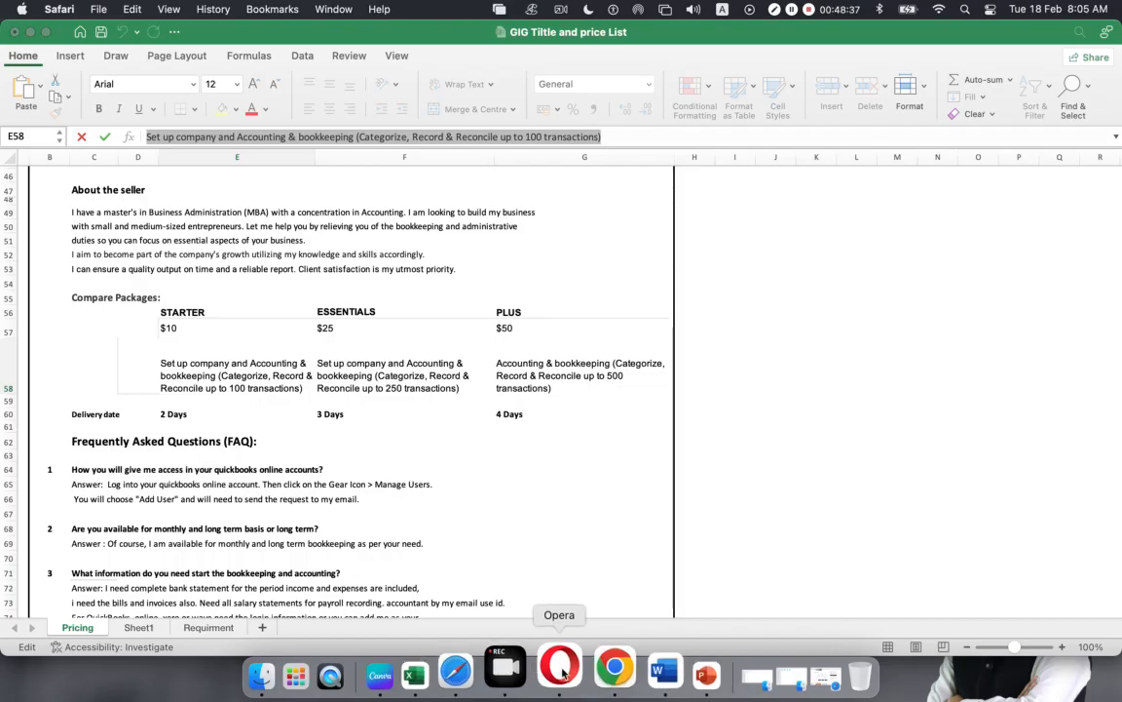
{"action": "left_click", "coordinate": [570, 670]}
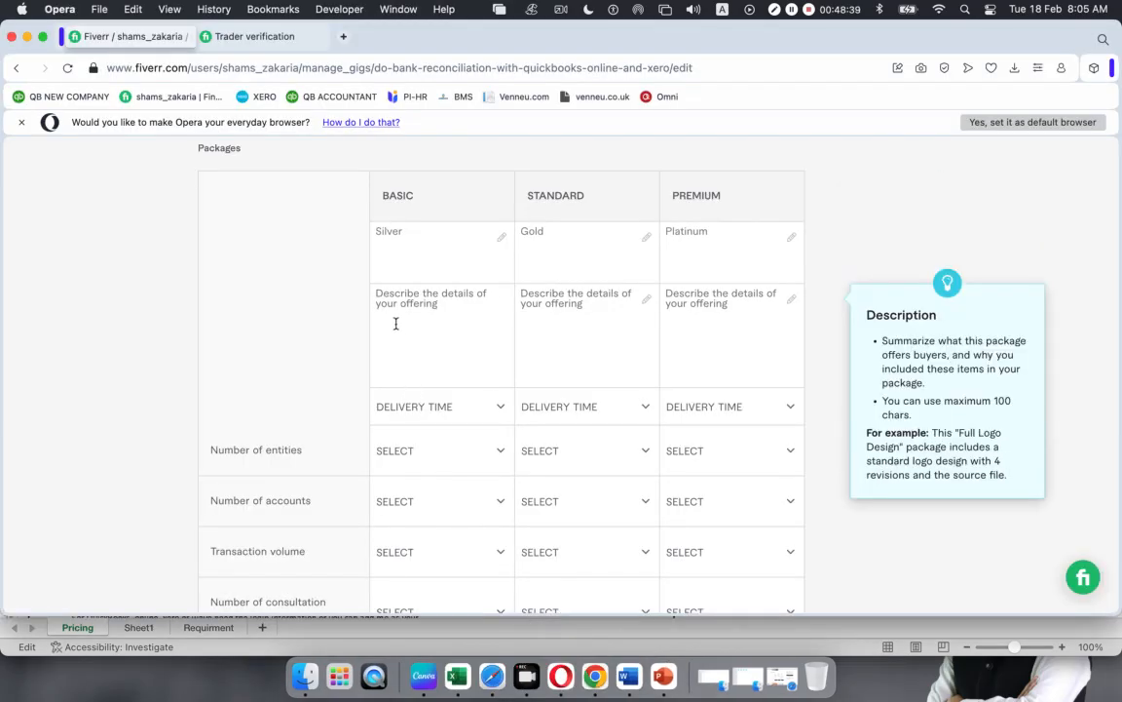
Paste the copied description for up to 100 transactions into the Basic package and set its delivery time to 2 days.
{"action": "left_click", "coordinate": [395, 318]}
{"action": "key", "text": "super+v"}
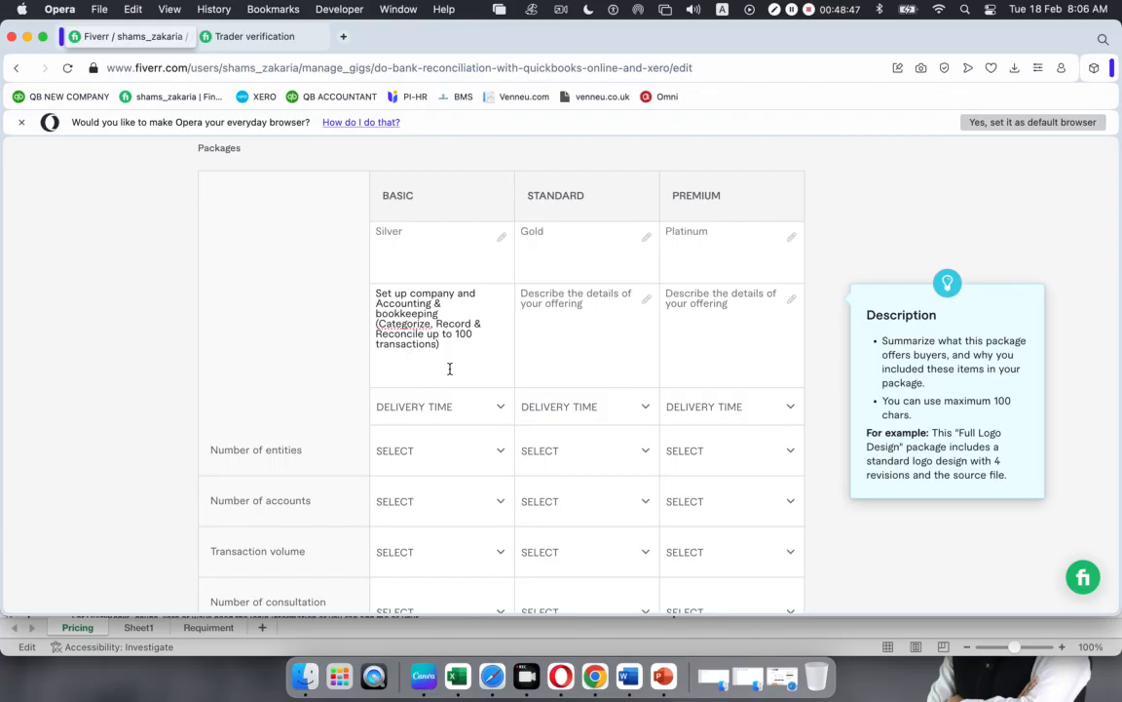
{"action": "type", "text": ","}
{"action": "left_click", "coordinate": [501, 408]}
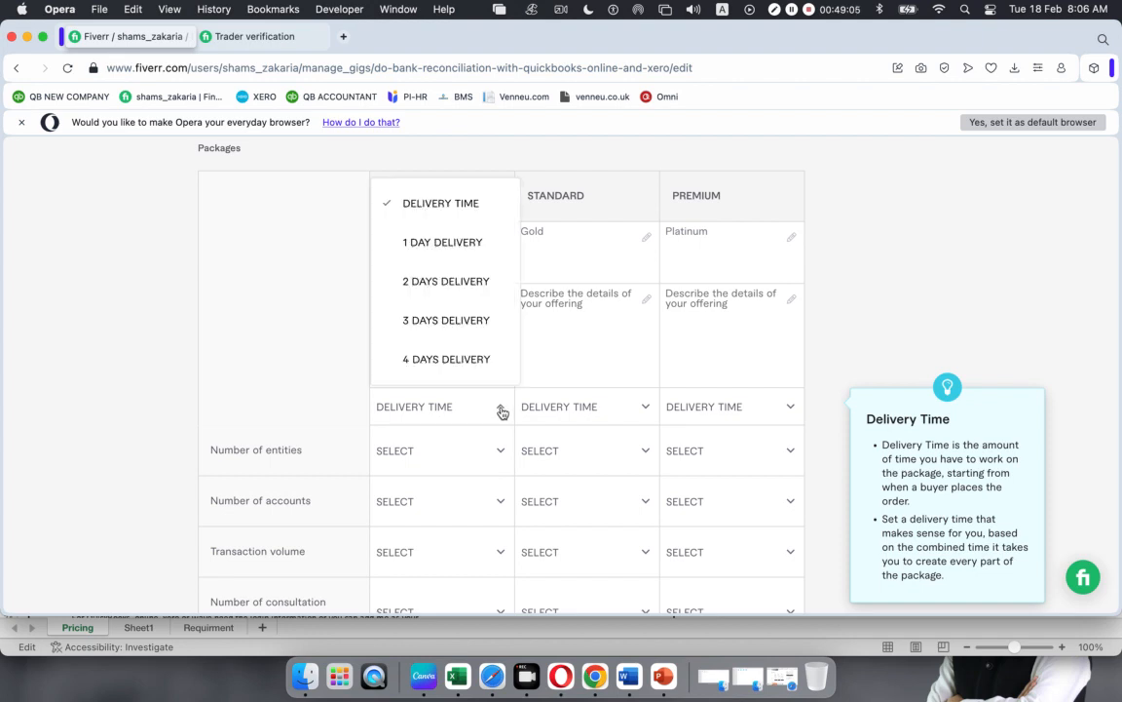
{"action": "left_click", "coordinate": [433, 281]}
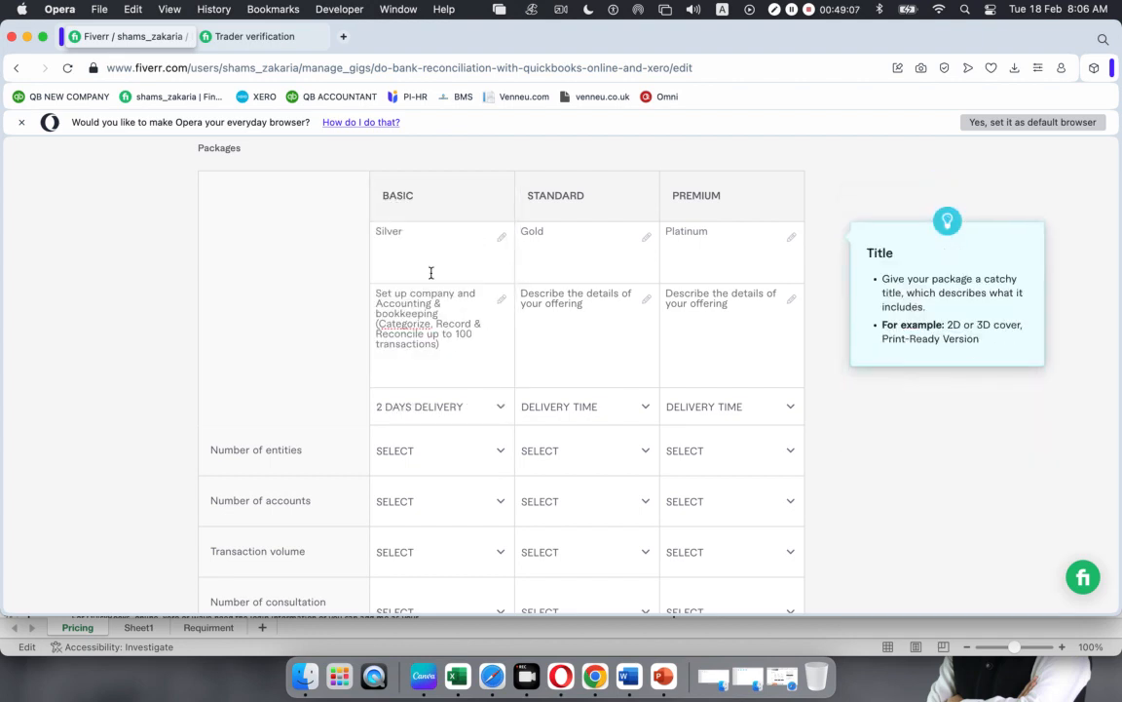
Switch to the price list workbook in Excel and copy the Essentials package's description text from cell F58.
{"action": "scroll", "coordinate": [461, 424], "scroll_direction": "down", "scroll_amount": 3}
{"action": "scroll", "coordinate": [460, 424], "scroll_direction": "up", "scroll_amount": 1}
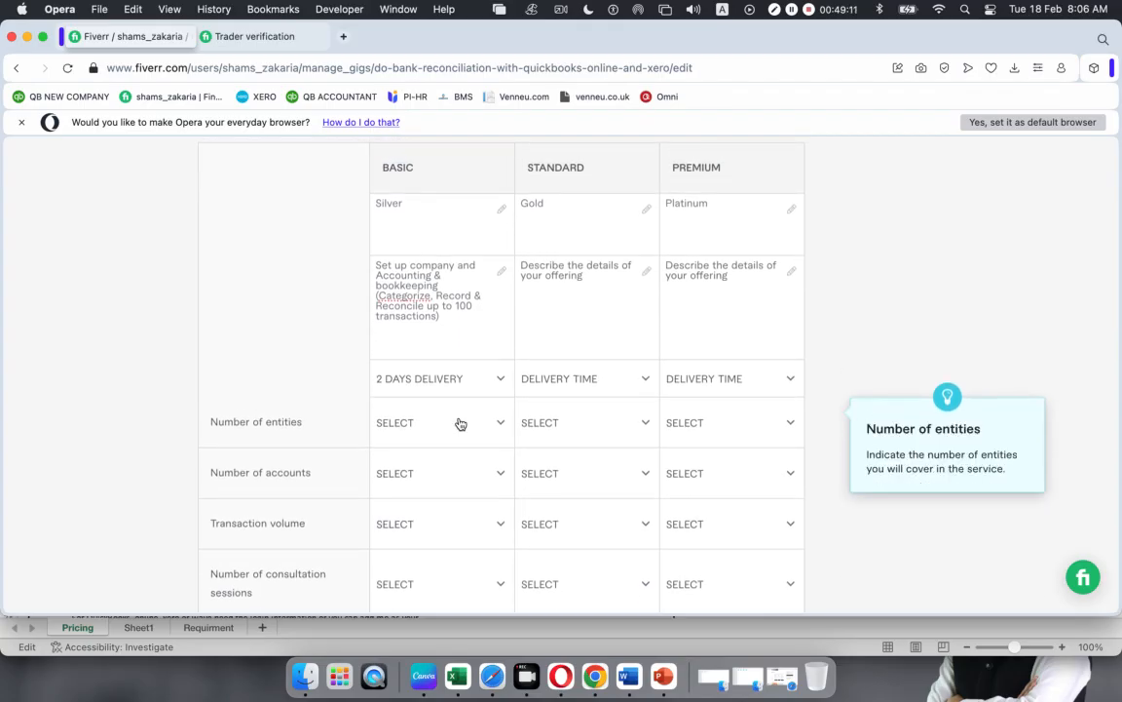
{"action": "left_click", "coordinate": [458, 666]}
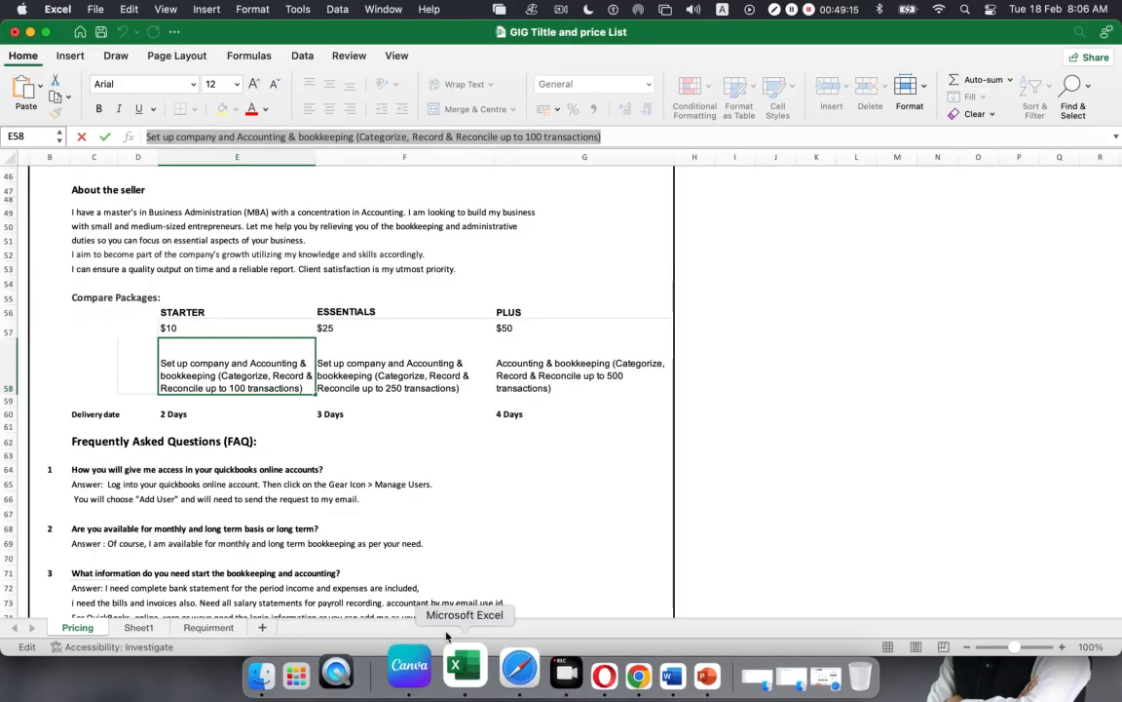
{"action": "key", "text": "Right"}
{"action": "left_click_drag", "start_coordinate": [609, 138], "coordinate": [144, 139]}
{"action": "key", "text": "super+c"}
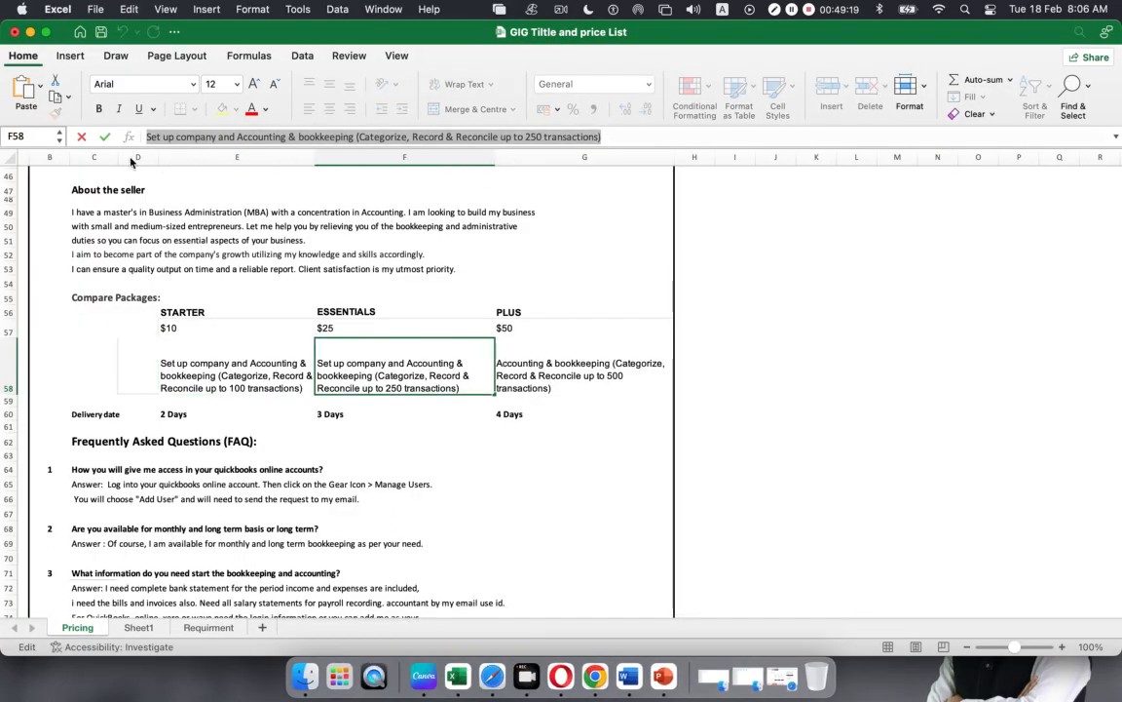
Return to the gig form in Opera, paste the copied description into the Standard package and set its delivery time to 3 days.
{"action": "left_click", "coordinate": [562, 675]}
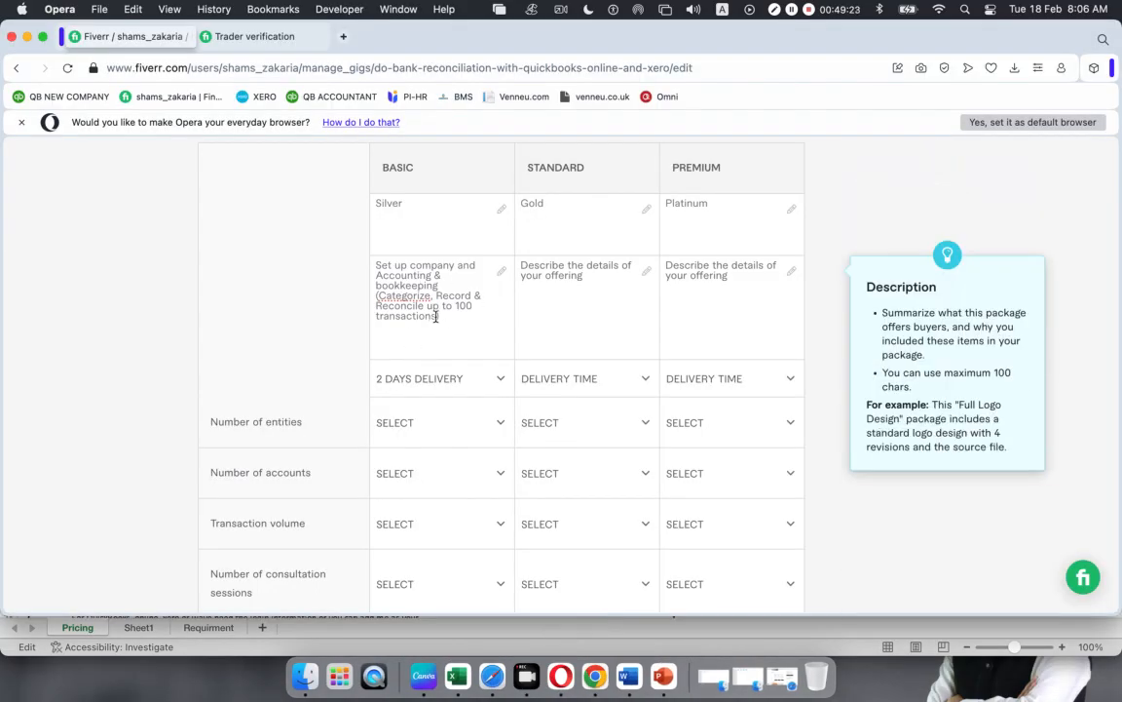
{"action": "left_click", "coordinate": [546, 278]}
{"action": "key", "text": "super+v"}
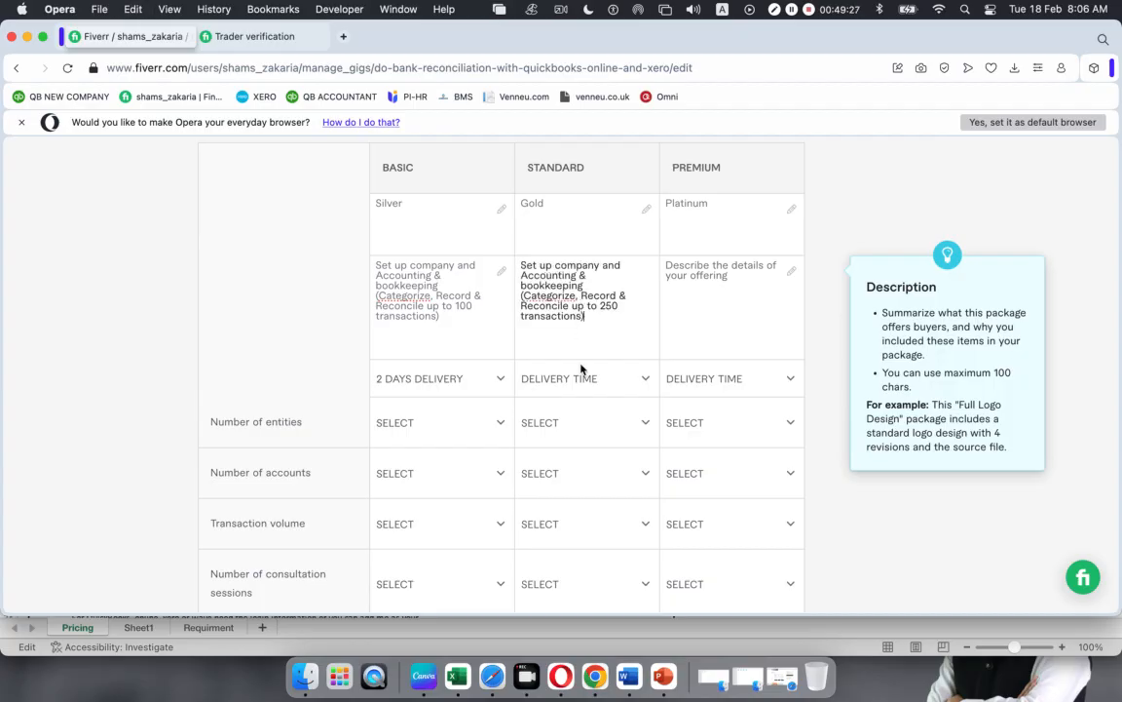
{"action": "left_click", "coordinate": [646, 380]}
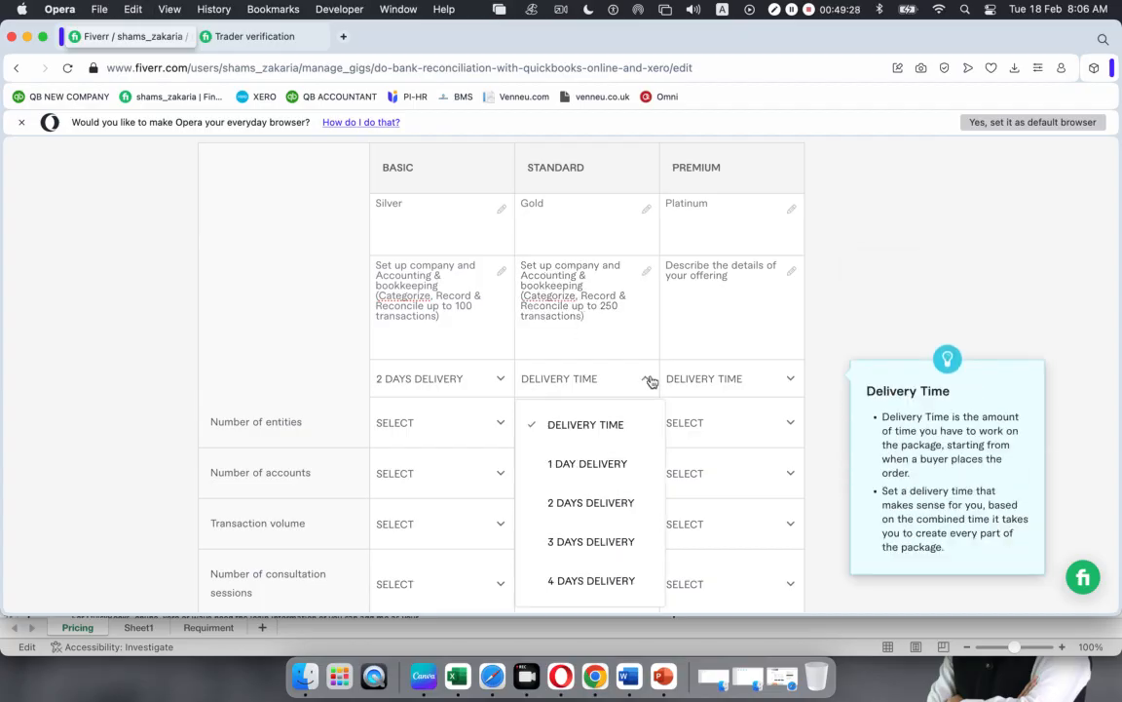
{"action": "left_click", "coordinate": [612, 542]}
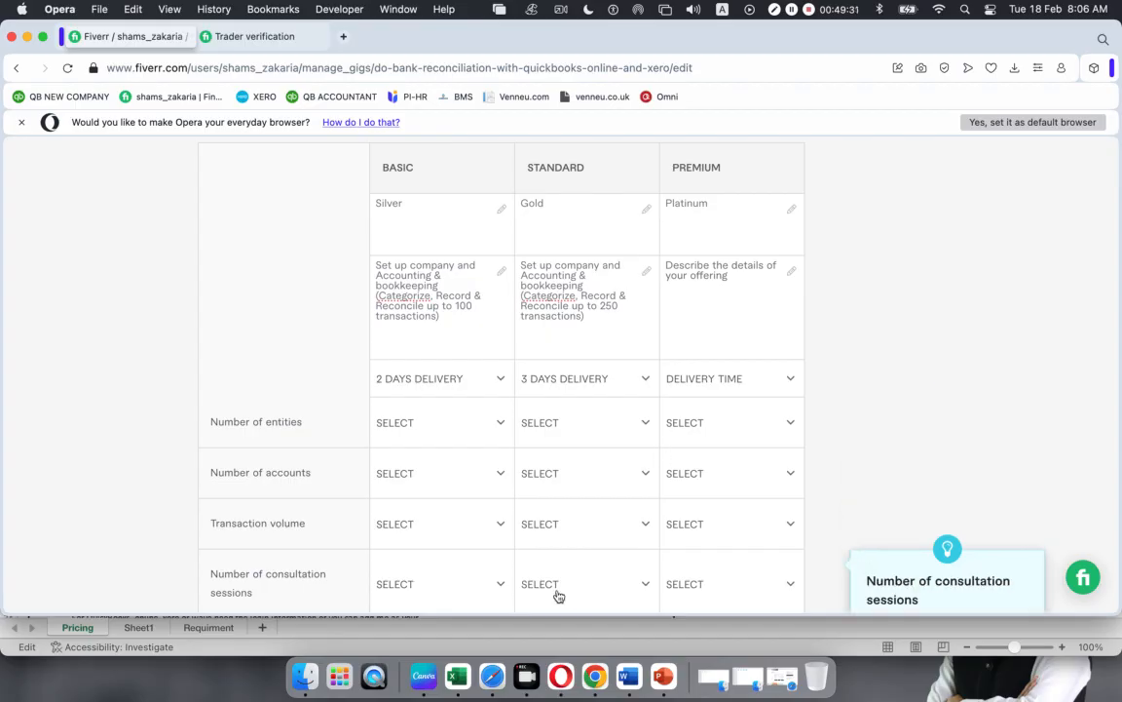
Switch to the price list workbook in Excel and copy the Plus package's description text from cell G58.
{"action": "key", "text": "super+Tab"}
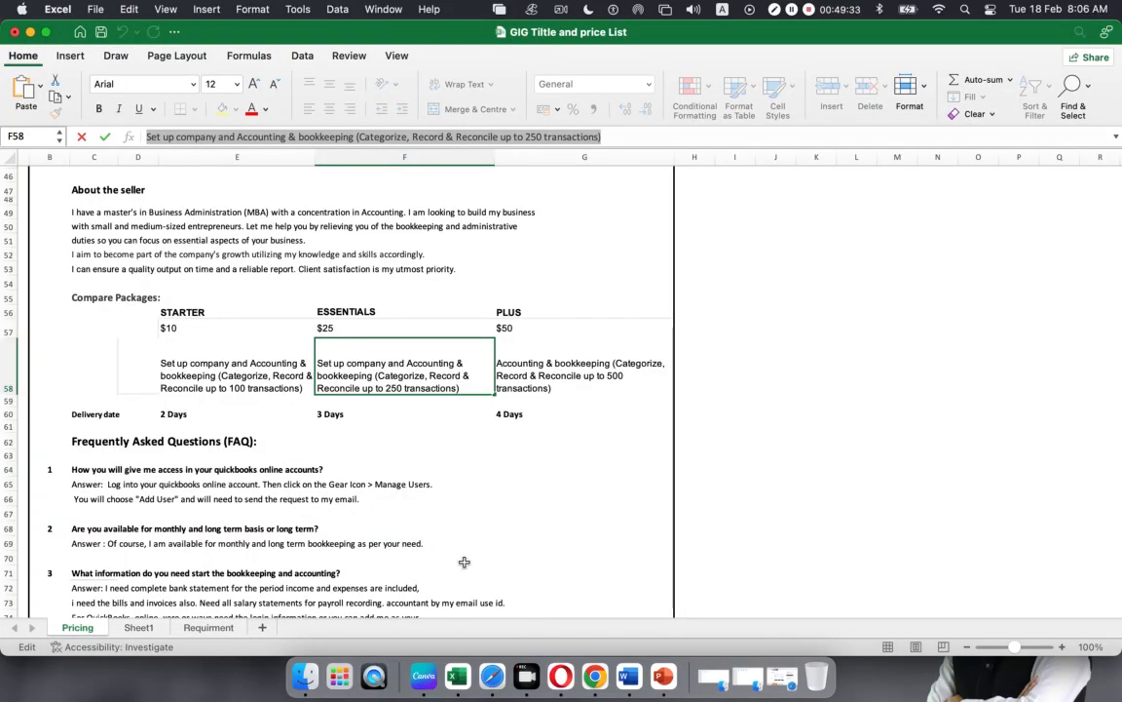
{"action": "left_click", "coordinate": [539, 380]}
{"action": "left_click_drag", "start_coordinate": [509, 137], "coordinate": [142, 143]}
{"action": "key", "text": "super+c"}
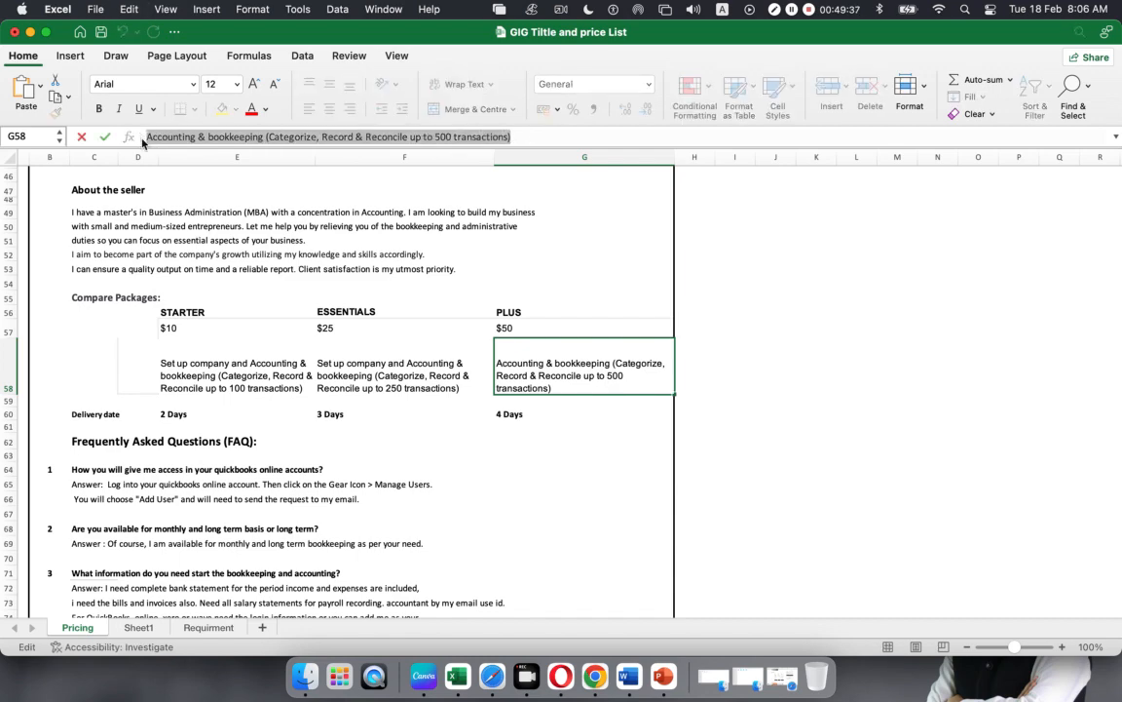
Return to the gig form in Opera, paste the copied description into the Premium package and set its delivery time to 4 days.
{"action": "key", "text": "super+Tab"}
{"action": "left_click", "coordinate": [709, 276]}
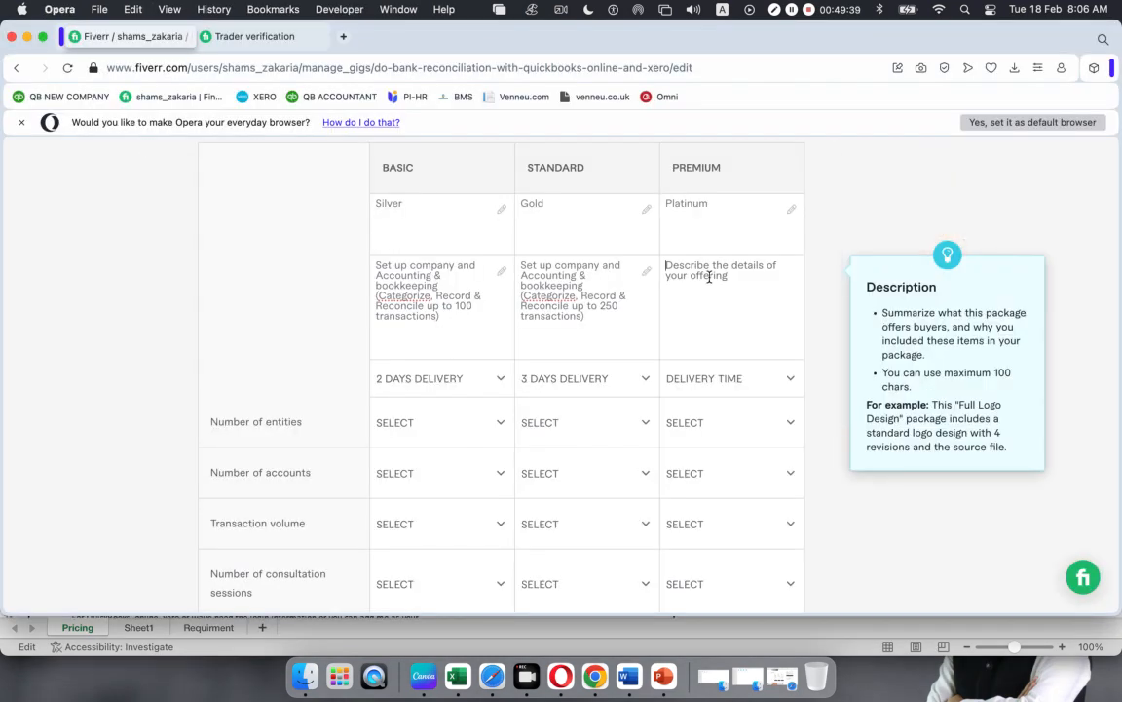
{"action": "key", "text": "super+v"}
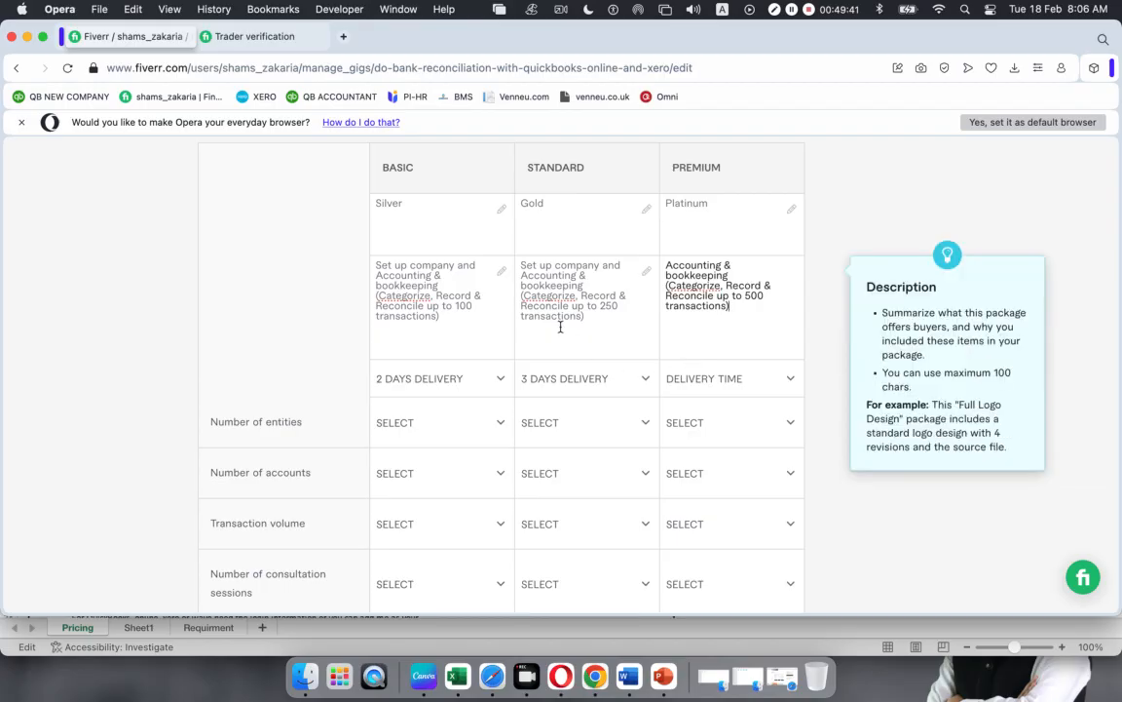
{"action": "left_click", "coordinate": [780, 383]}
{"action": "left_click", "coordinate": [726, 582]}
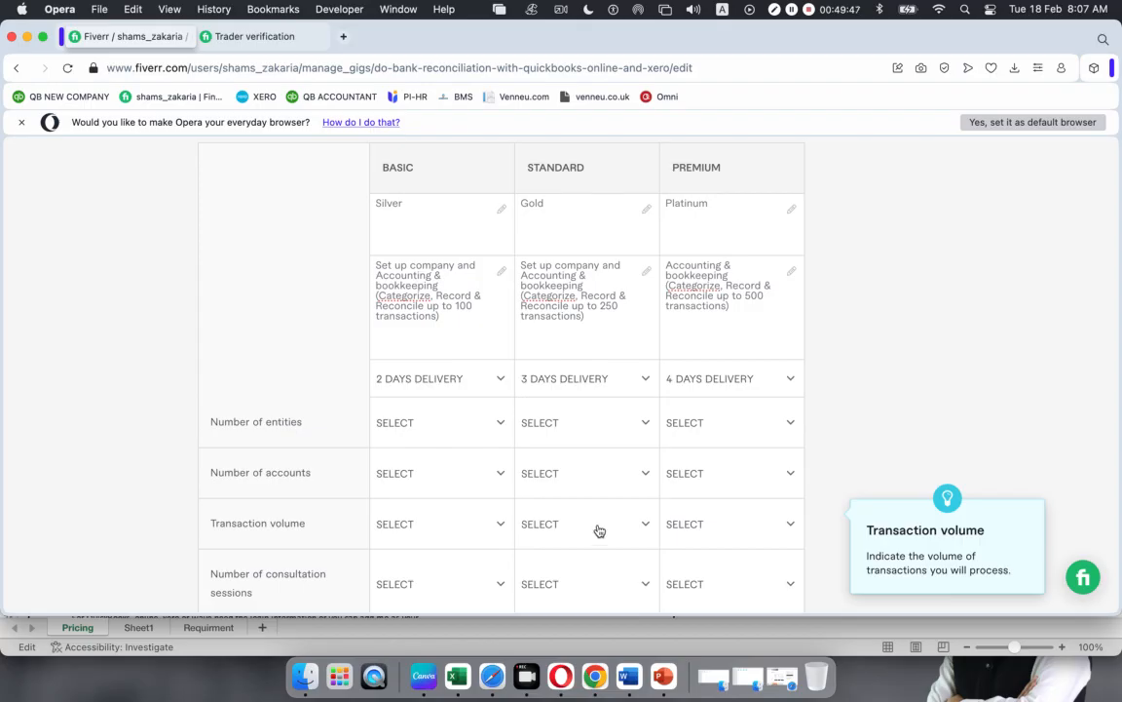
Set the Basic package's number of entities to 5.
{"action": "scroll", "coordinate": [600, 530], "scroll_direction": "down", "scroll_amount": 3}
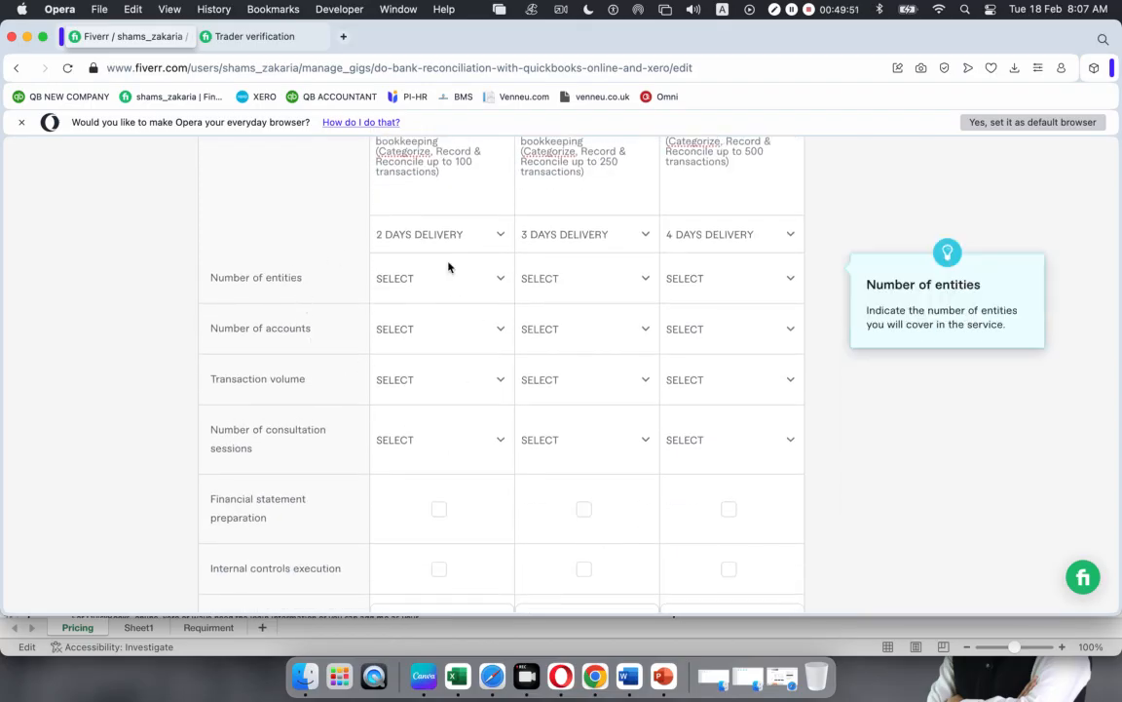
{"action": "left_click", "coordinate": [500, 282]}
{"action": "scroll", "coordinate": [425, 383], "scroll_direction": "down", "scroll_amount": 4}
{"action": "scroll", "coordinate": [426, 384], "scroll_direction": "down", "scroll_amount": 2}
{"action": "scroll", "coordinate": [426, 384], "scroll_direction": "up", "scroll_amount": 4}
{"action": "scroll", "coordinate": [426, 384], "scroll_direction": "up", "scroll_amount": 2}
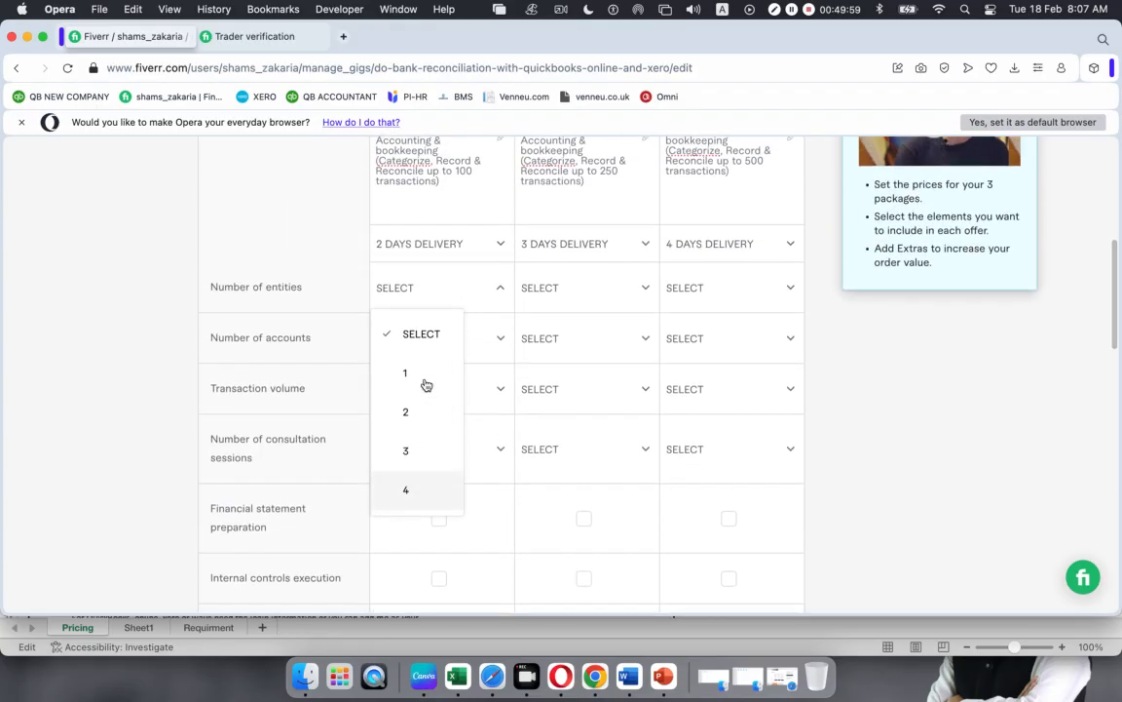
{"action": "scroll", "coordinate": [424, 426], "scroll_direction": "down", "scroll_amount": 3}
{"action": "scroll", "coordinate": [424, 426], "scroll_direction": "down", "scroll_amount": 1}
{"action": "scroll", "coordinate": [423, 425], "scroll_direction": "up", "scroll_amount": 1}
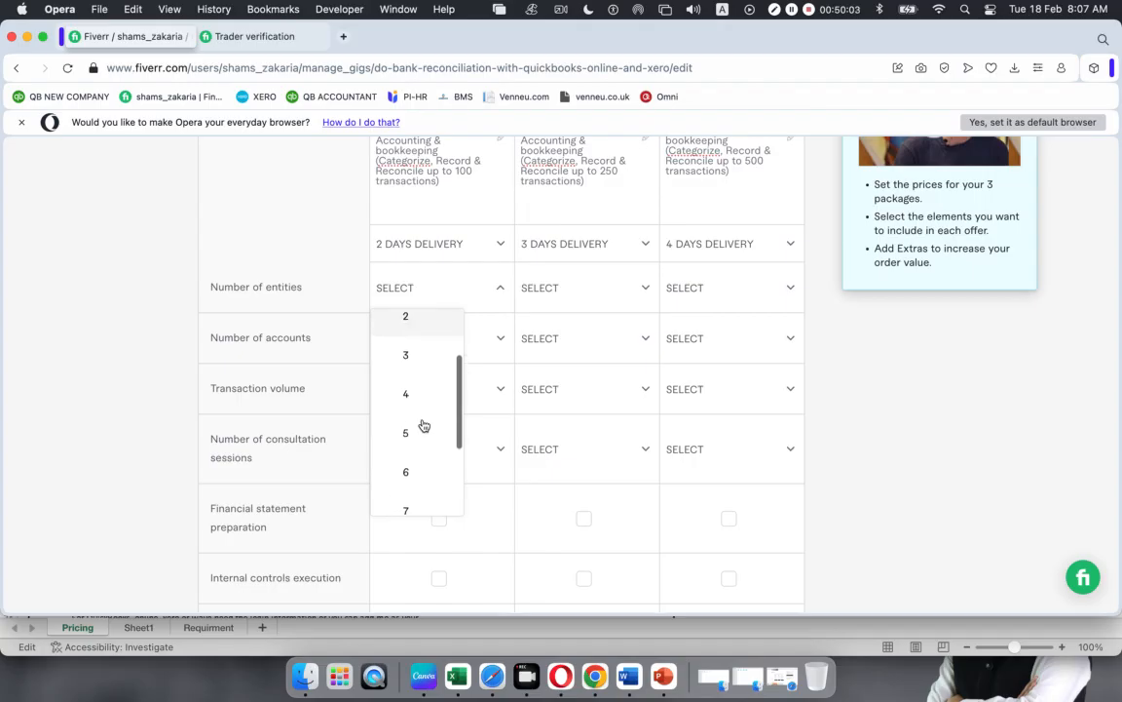
{"action": "left_click", "coordinate": [420, 432]}
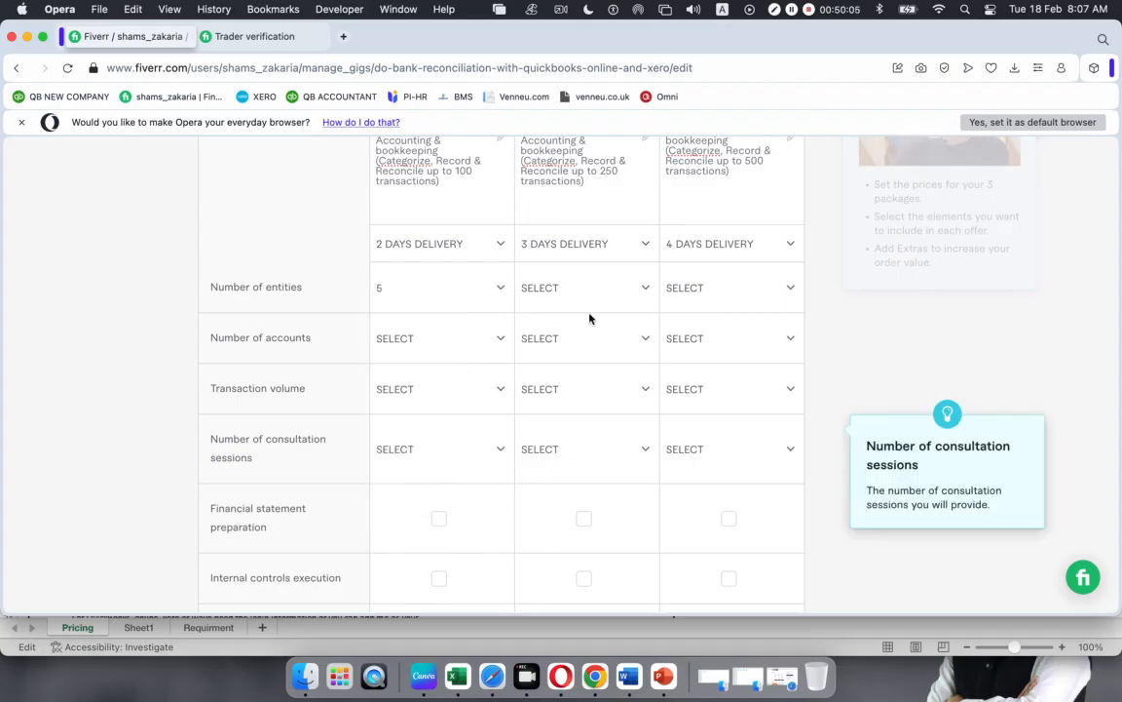
Set the number of entities to 7 for the Standard package and 10 for the Premium package.
{"action": "left_click", "coordinate": [645, 288]}
{"action": "scroll", "coordinate": [569, 406], "scroll_direction": "down", "scroll_amount": 3}
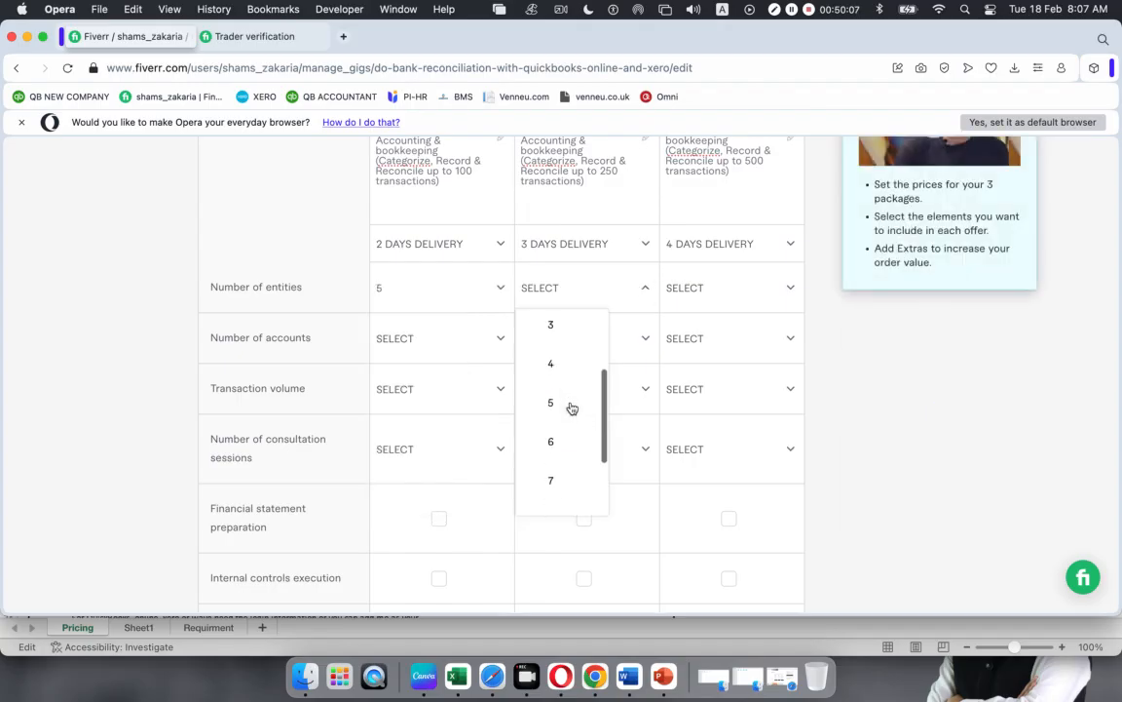
{"action": "left_click", "coordinate": [563, 477]}
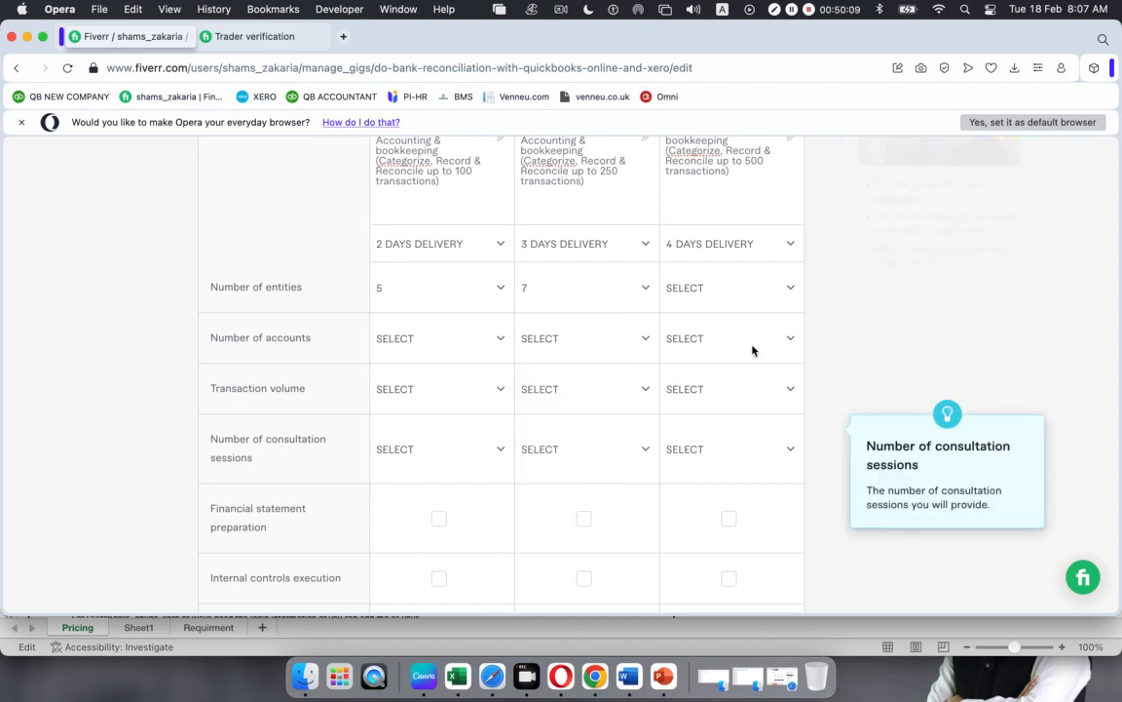
{"action": "left_click", "coordinate": [790, 290]}
{"action": "scroll", "coordinate": [711, 415], "scroll_direction": "down", "scroll_amount": 5}
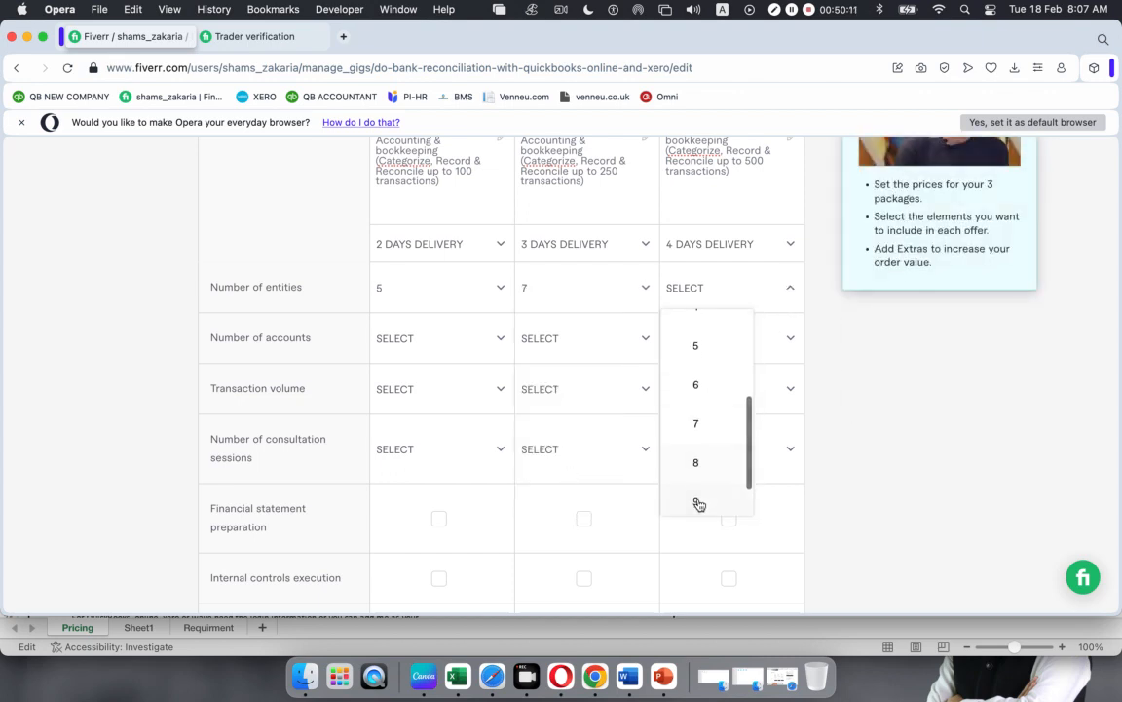
{"action": "left_click", "coordinate": [699, 491]}
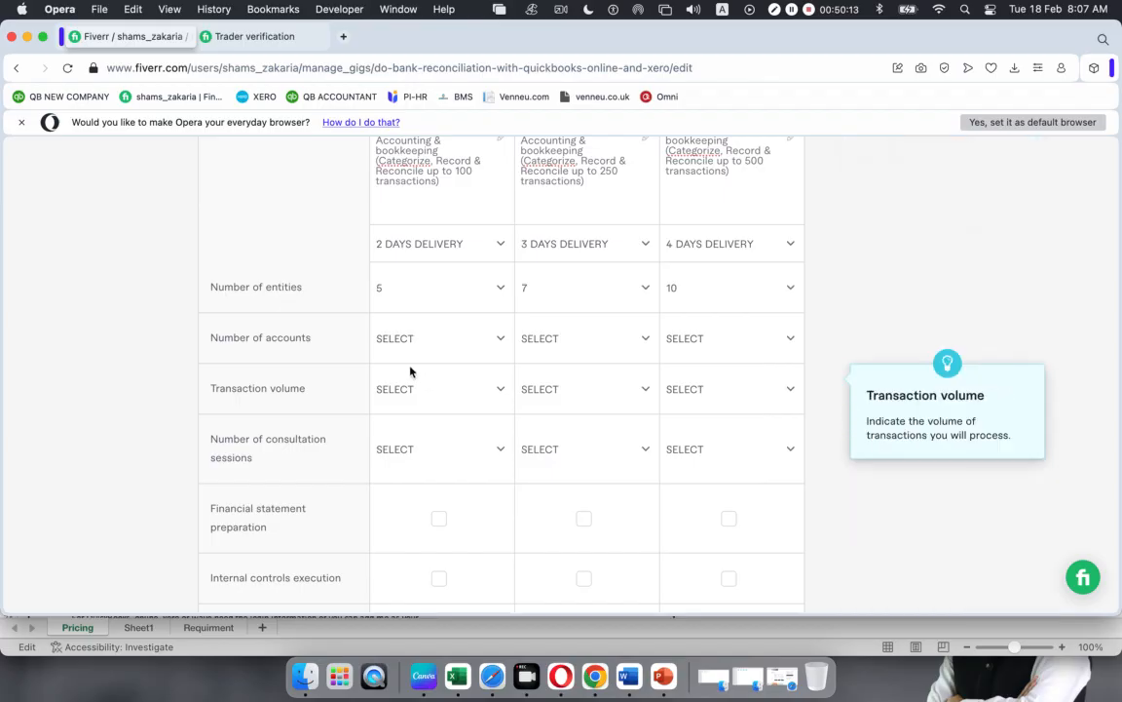
Set the number of accounts to 2 for Basic, 3 for Standard and 4 for Premium.
{"action": "left_click", "coordinate": [497, 338]}
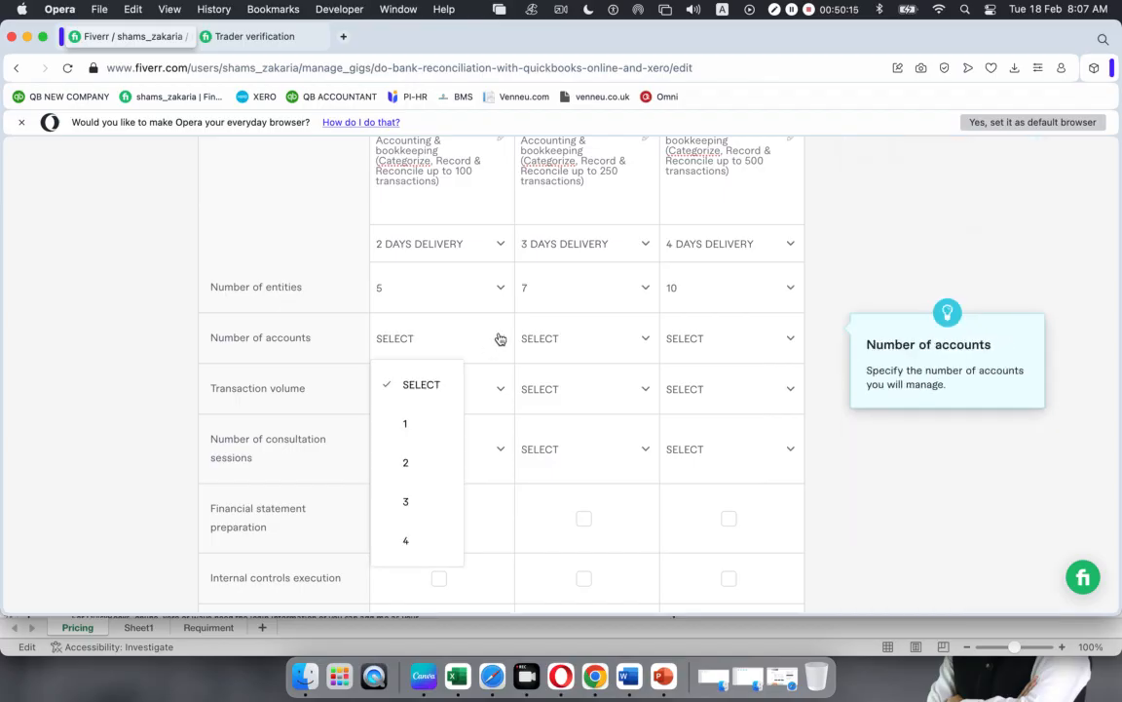
{"action": "left_click", "coordinate": [405, 465]}
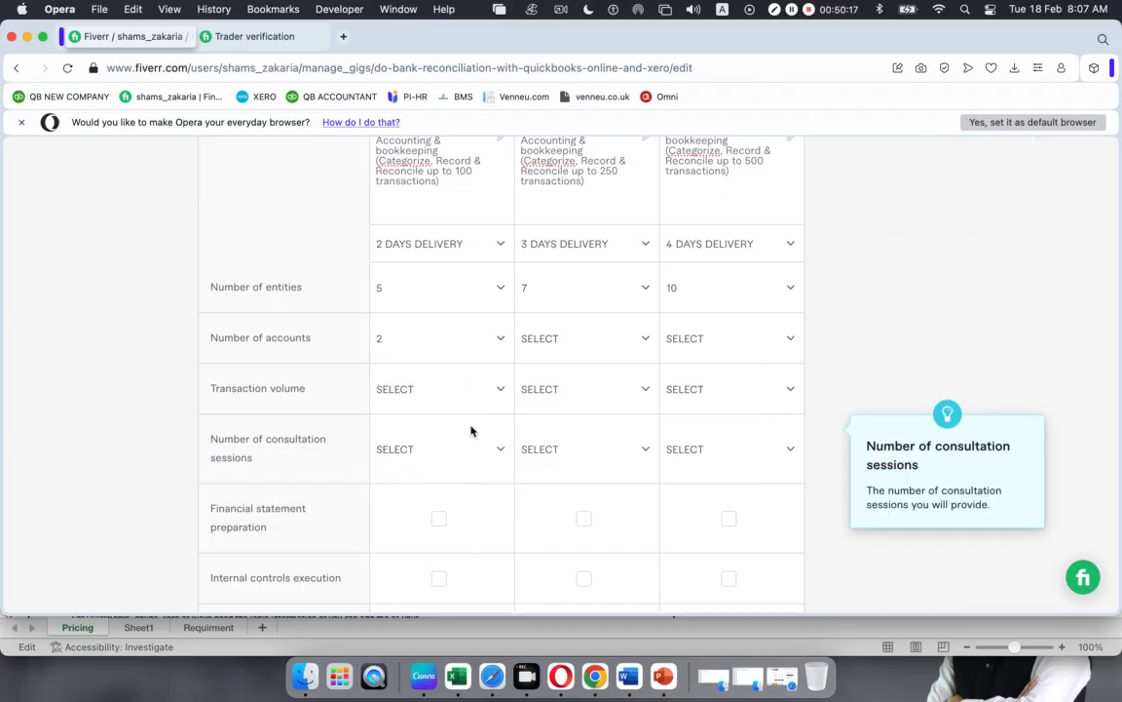
{"action": "left_click", "coordinate": [647, 343]}
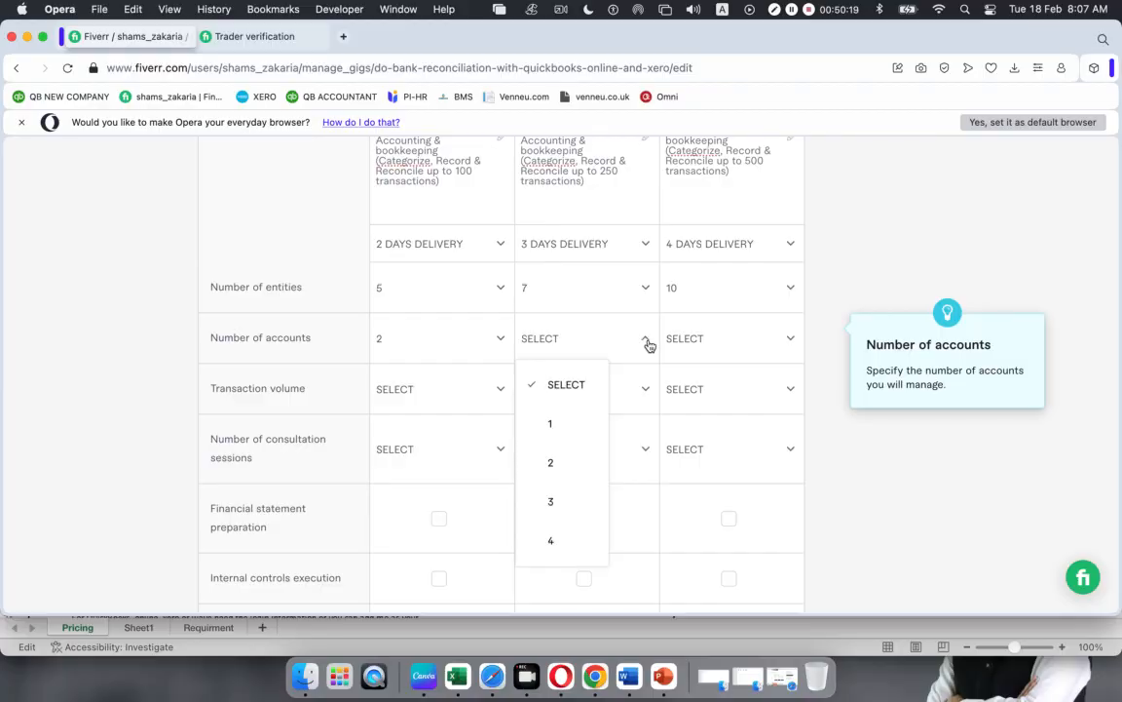
{"action": "left_click", "coordinate": [557, 508]}
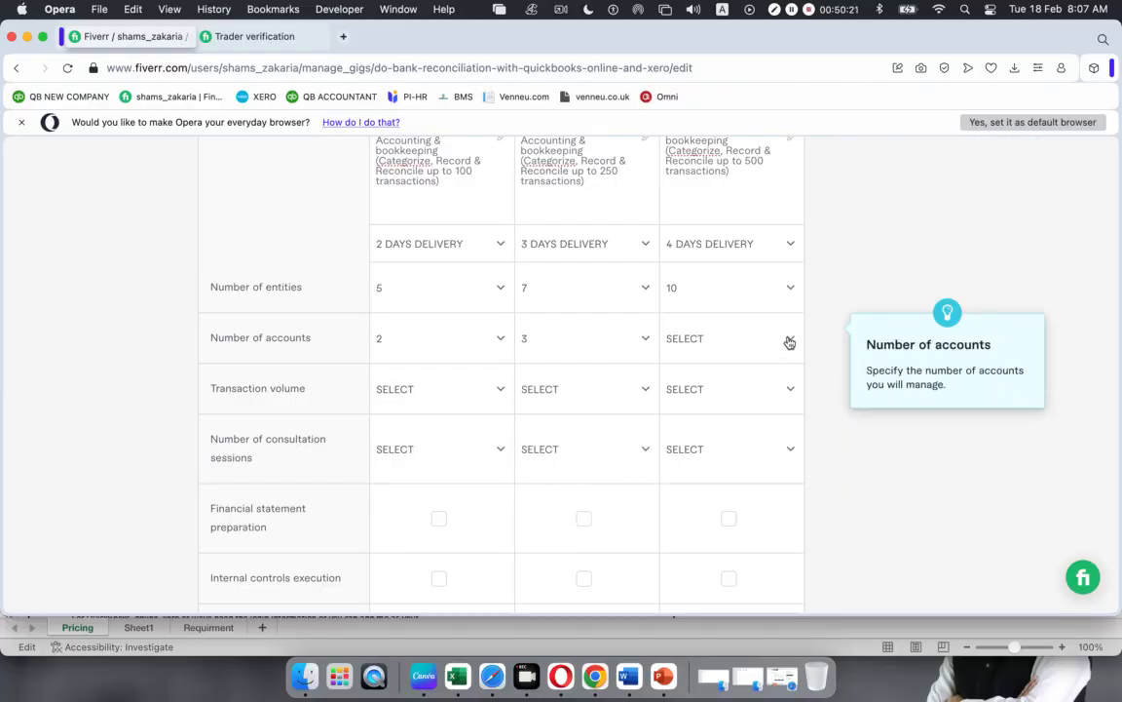
{"action": "left_click", "coordinate": [789, 341]}
{"action": "left_click", "coordinate": [694, 544]}
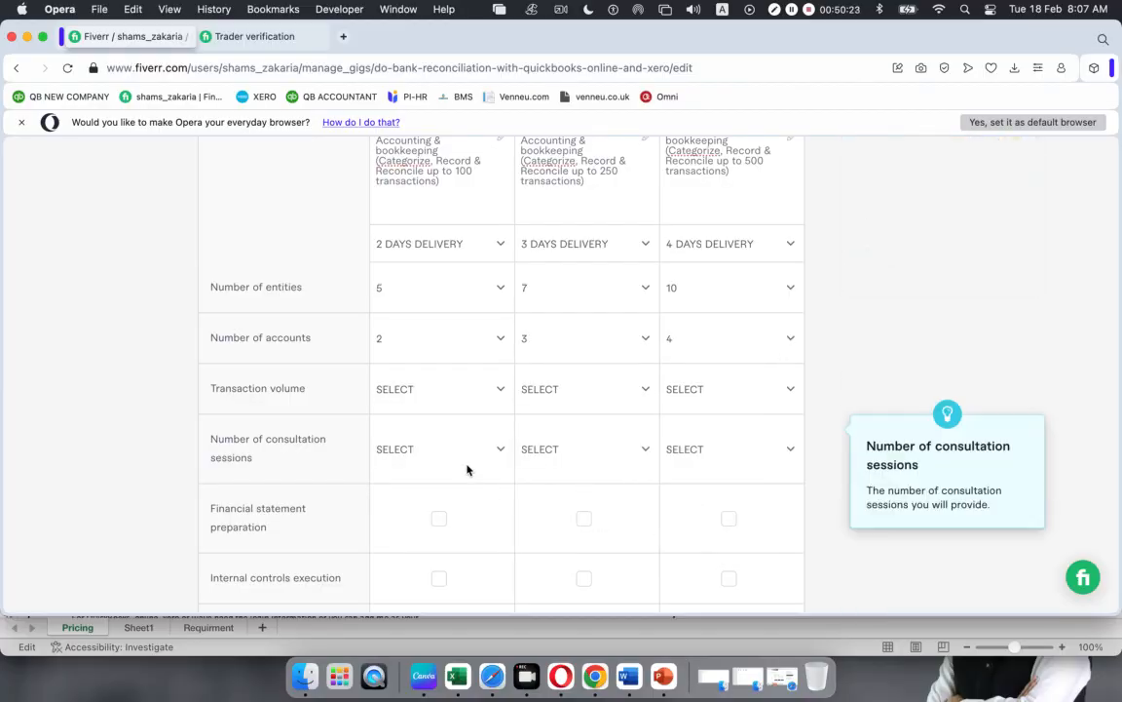
Set the Basic package's transaction volume to 101.
{"action": "scroll", "coordinate": [461, 464], "scroll_direction": "down", "scroll_amount": 3}
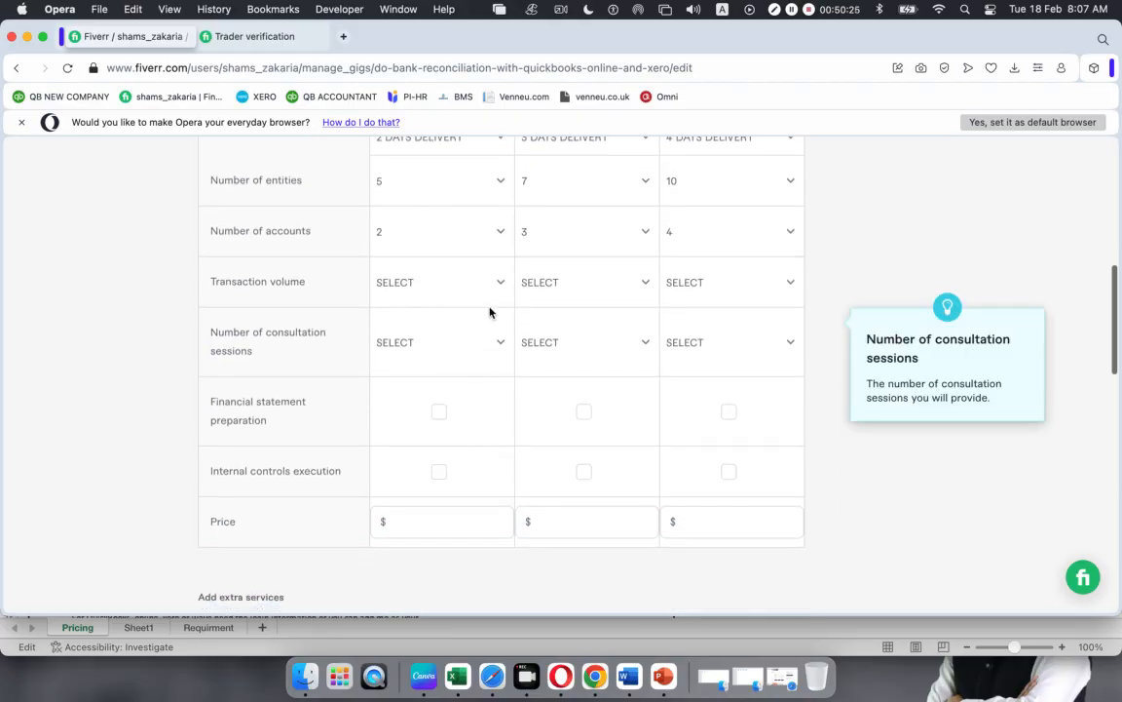
{"action": "left_click", "coordinate": [504, 283]}
{"action": "scroll", "coordinate": [411, 419], "scroll_direction": "down", "scroll_amount": 5}
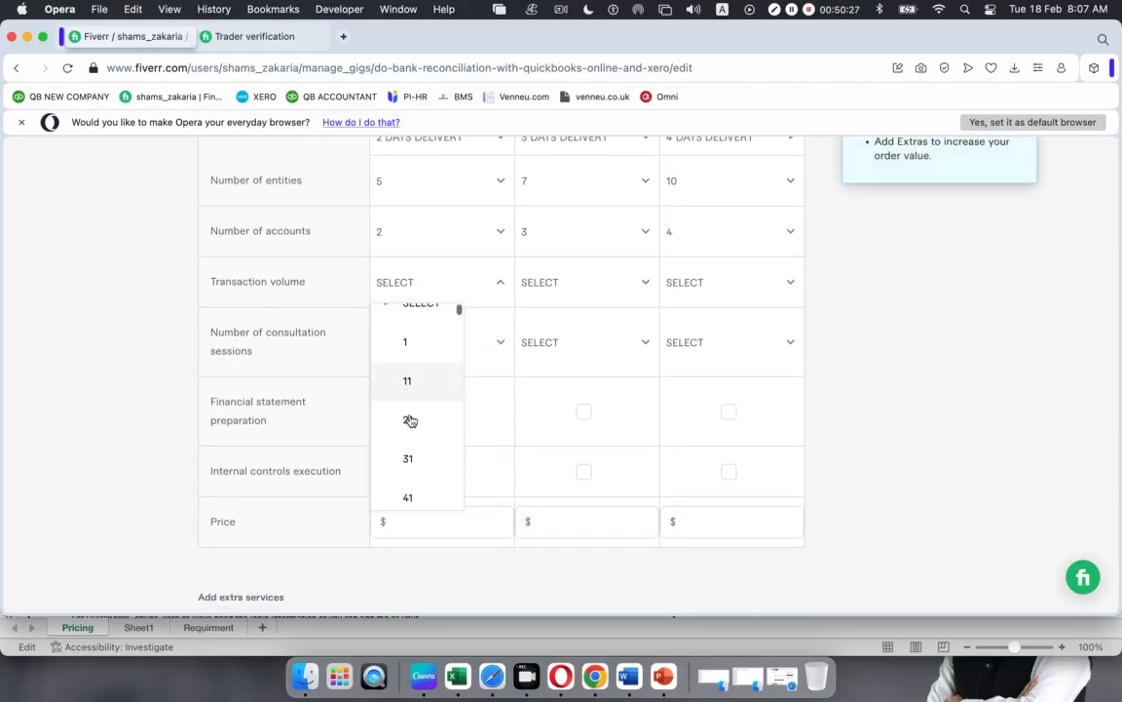
{"action": "scroll", "coordinate": [411, 419], "scroll_direction": "down", "scroll_amount": 2}
{"action": "scroll", "coordinate": [411, 419], "scroll_direction": "up", "scroll_amount": 1}
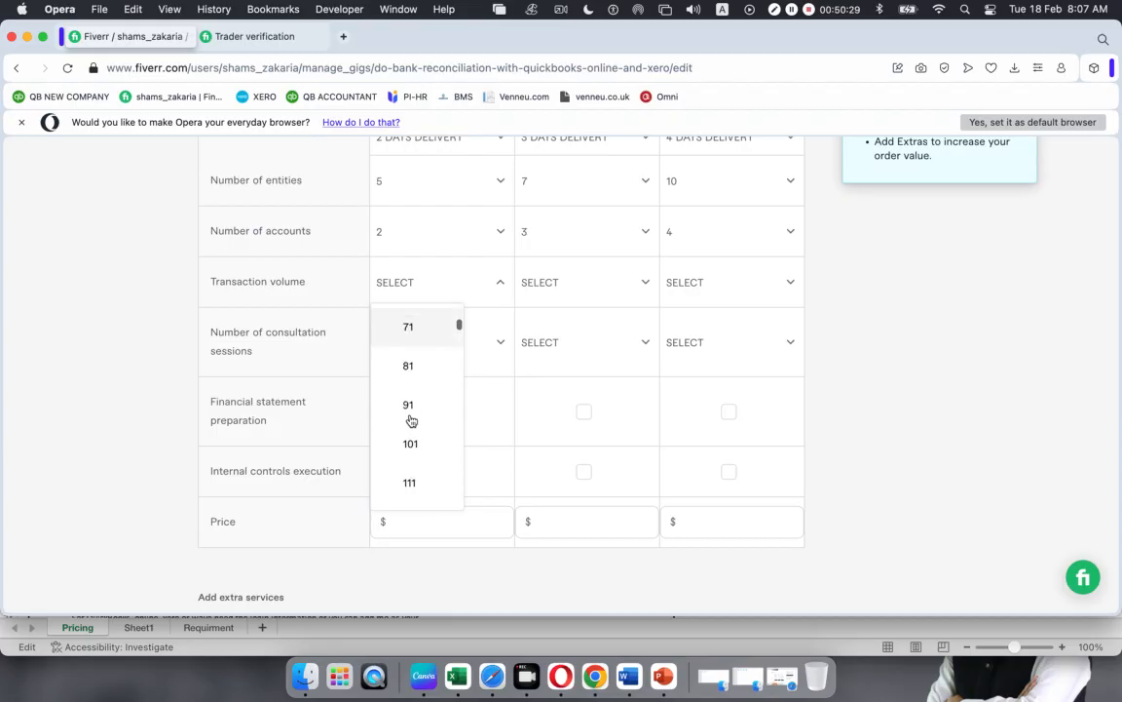
{"action": "left_click", "coordinate": [411, 444]}
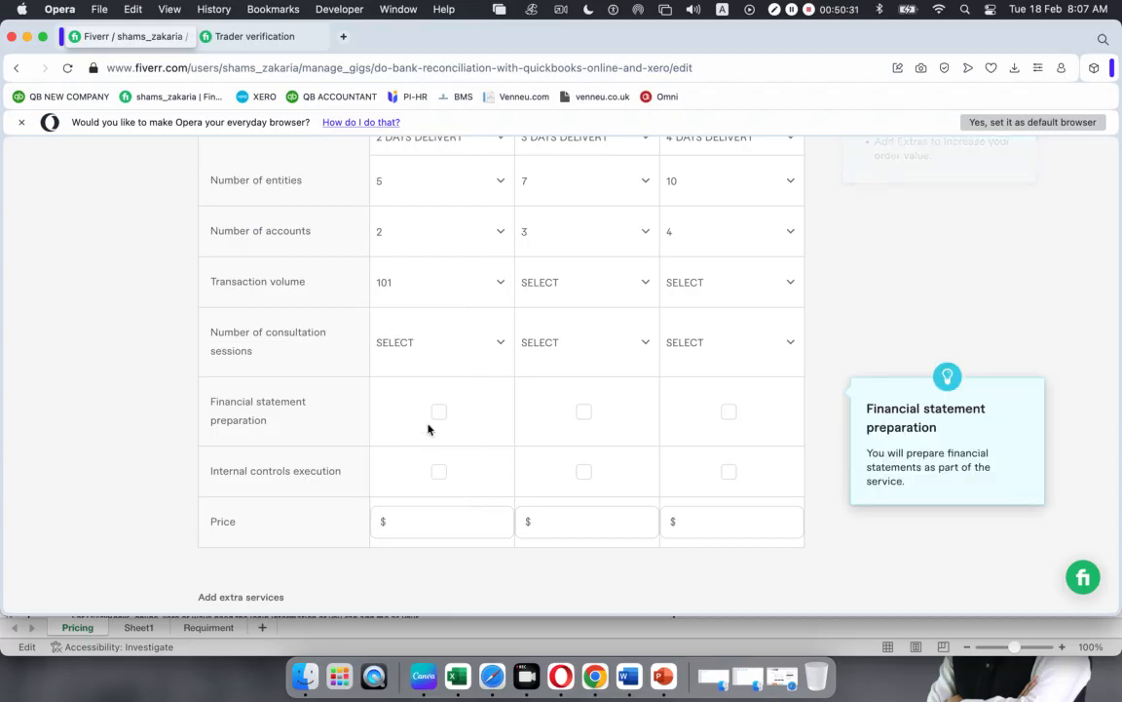
Set the Standard package's transaction volume to 251.
{"action": "left_click", "coordinate": [644, 290]}
{"action": "scroll", "coordinate": [574, 418], "scroll_direction": "down", "scroll_amount": 12}
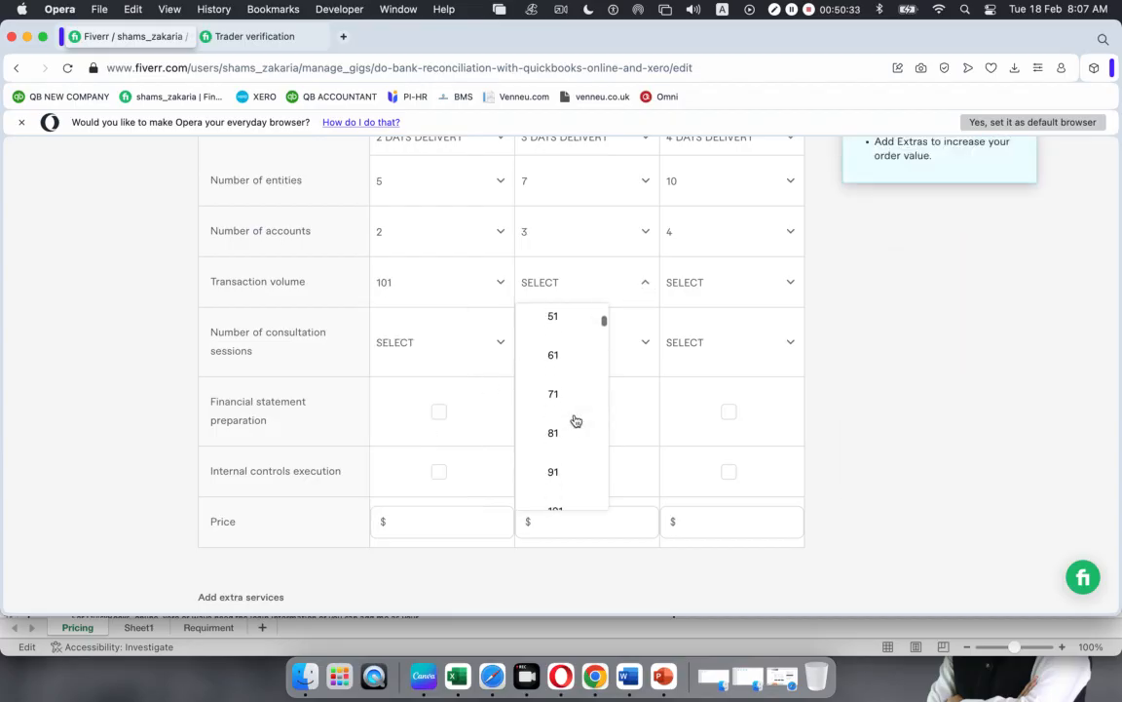
{"action": "scroll", "coordinate": [576, 421], "scroll_direction": "down", "scroll_amount": 7}
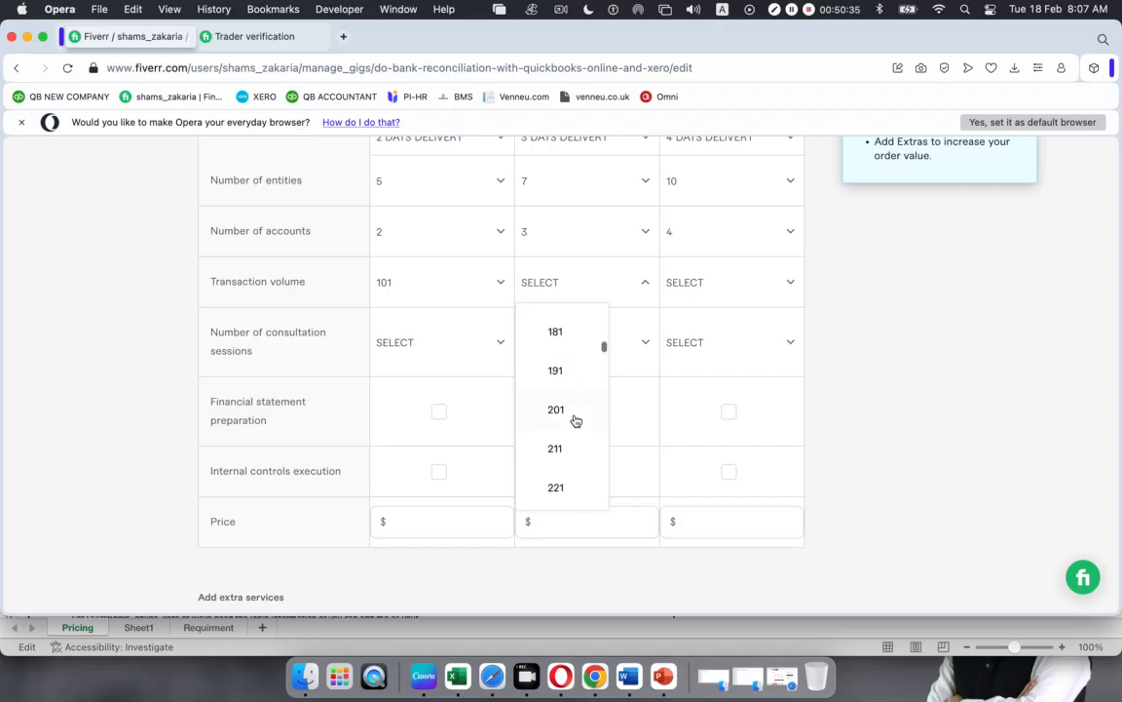
{"action": "scroll", "coordinate": [574, 421], "scroll_direction": "down", "scroll_amount": 1}
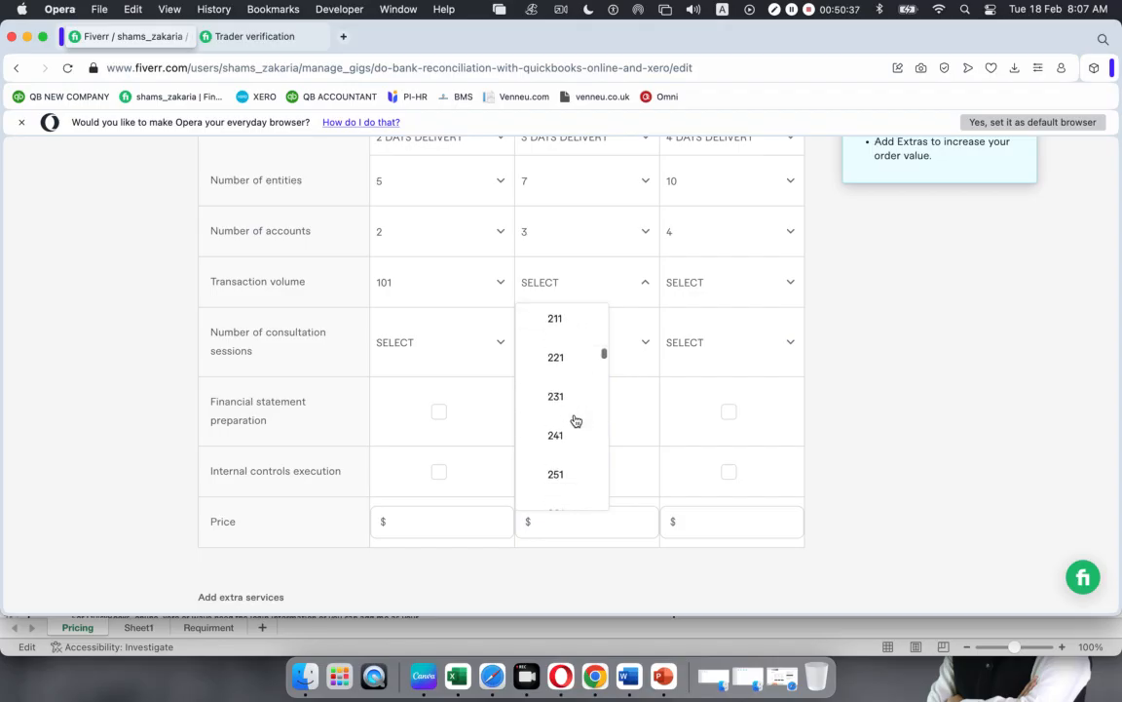
{"action": "left_click", "coordinate": [566, 481]}
Set the Premium package's transaction volume to 501.
{"action": "left_click", "coordinate": [784, 290]}
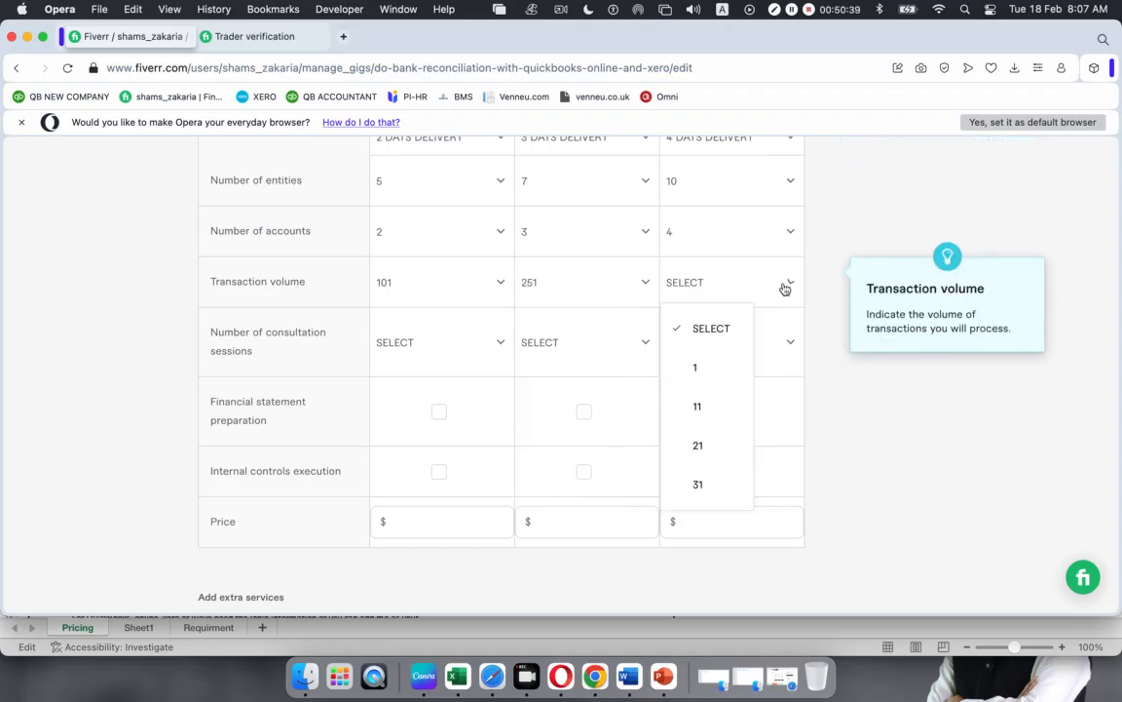
{"action": "scroll", "coordinate": [709, 414], "scroll_direction": "down", "scroll_amount": 20}
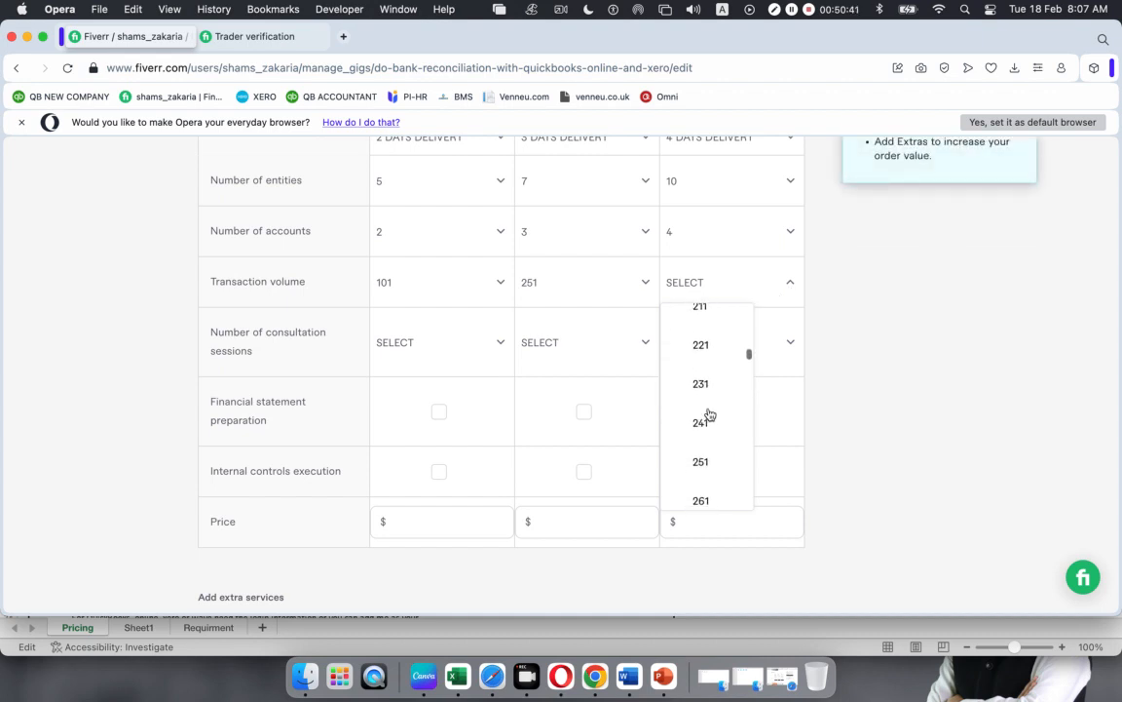
{"action": "scroll", "coordinate": [709, 415], "scroll_direction": "down", "scroll_amount": 3}
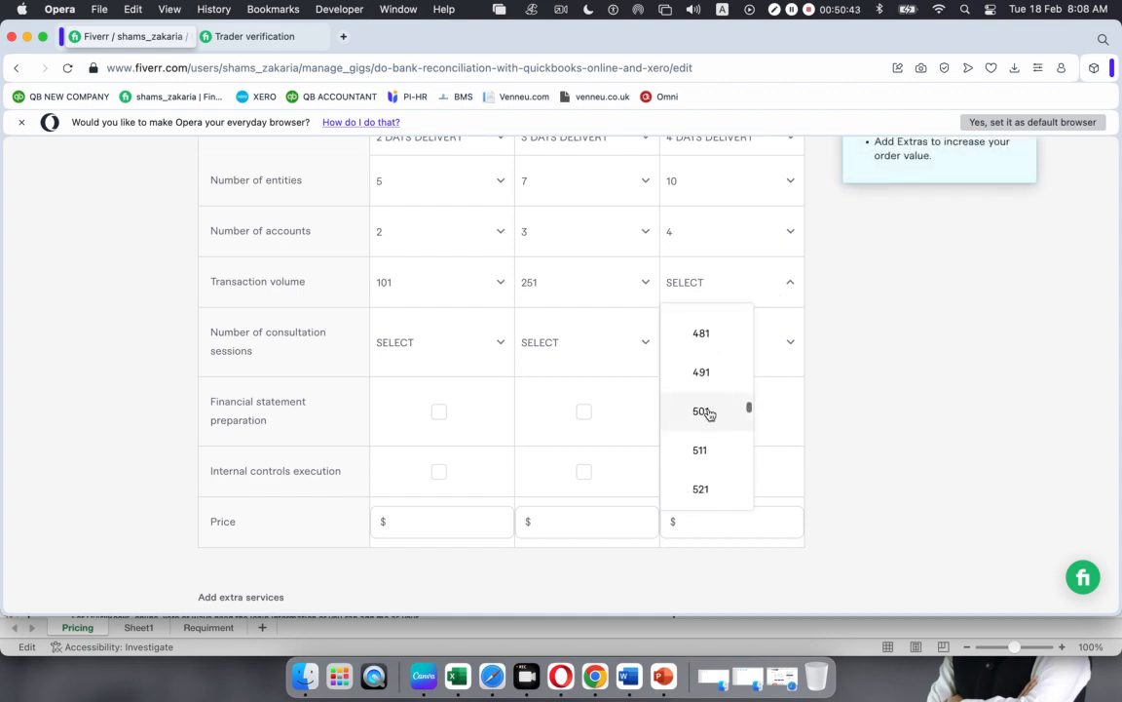
{"action": "left_click", "coordinate": [709, 414]}
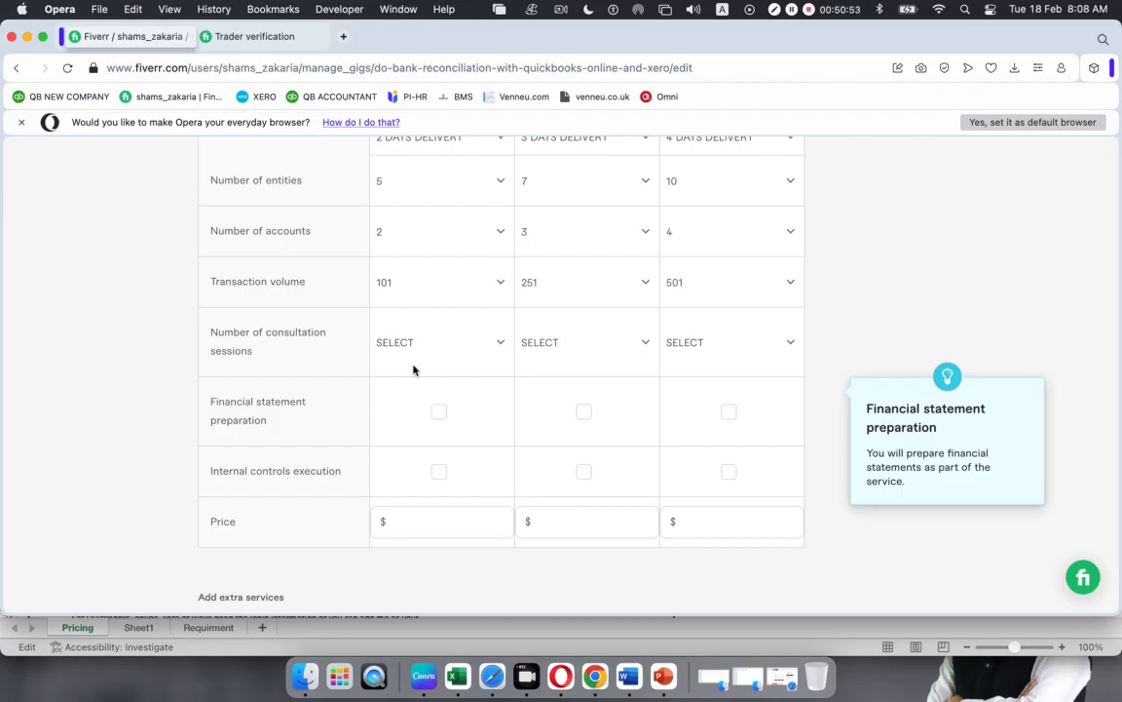
Open the choices for the Basic package's number of consultation sessions.
{"action": "left_click", "coordinate": [496, 347]}
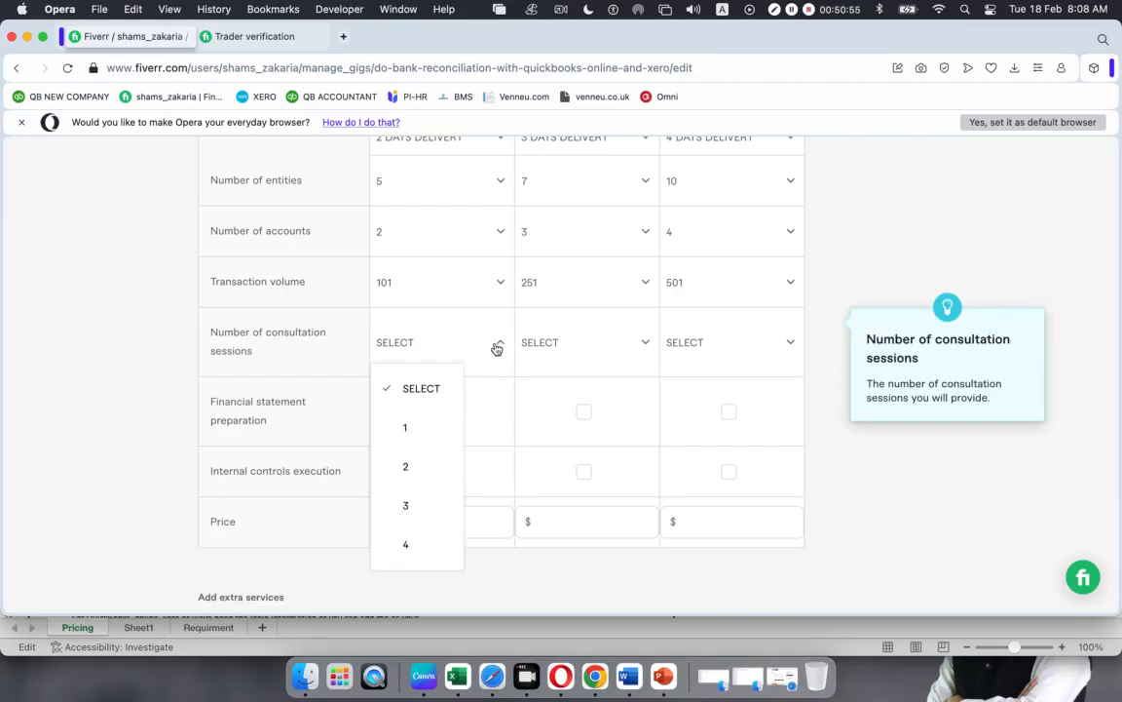
Set the number of consultation sessions to 1 for Basic, 2 for Standard and 3 for Premium.
{"action": "left_click", "coordinate": [414, 437]}
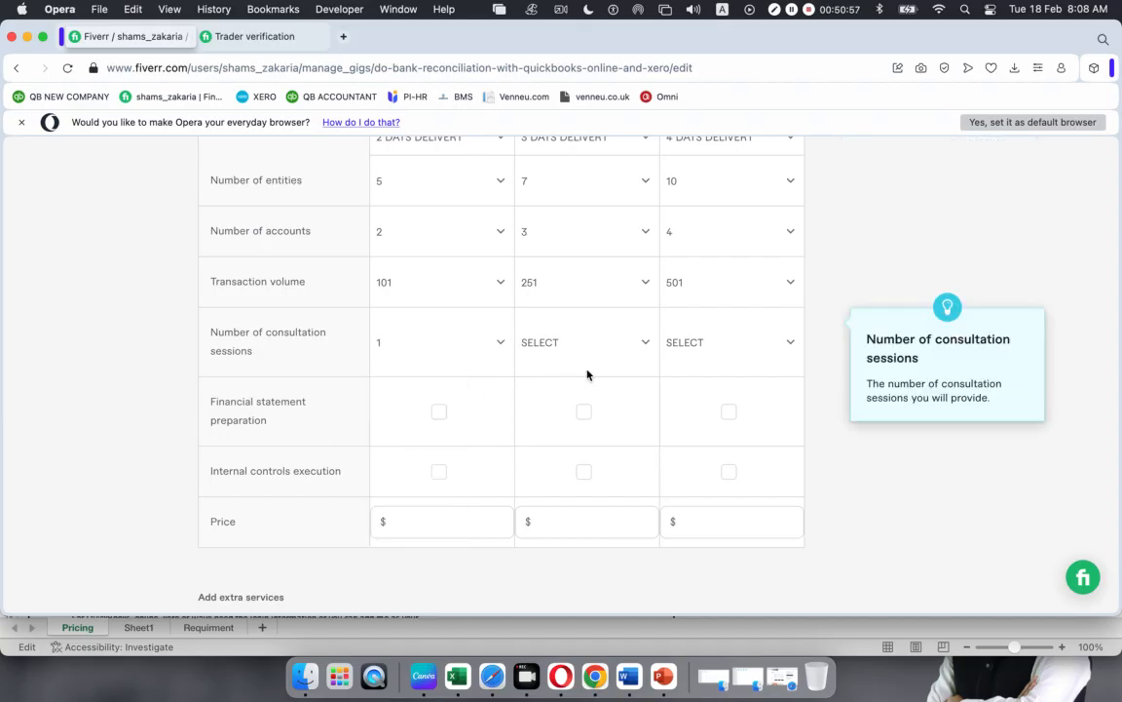
{"action": "left_click", "coordinate": [642, 346]}
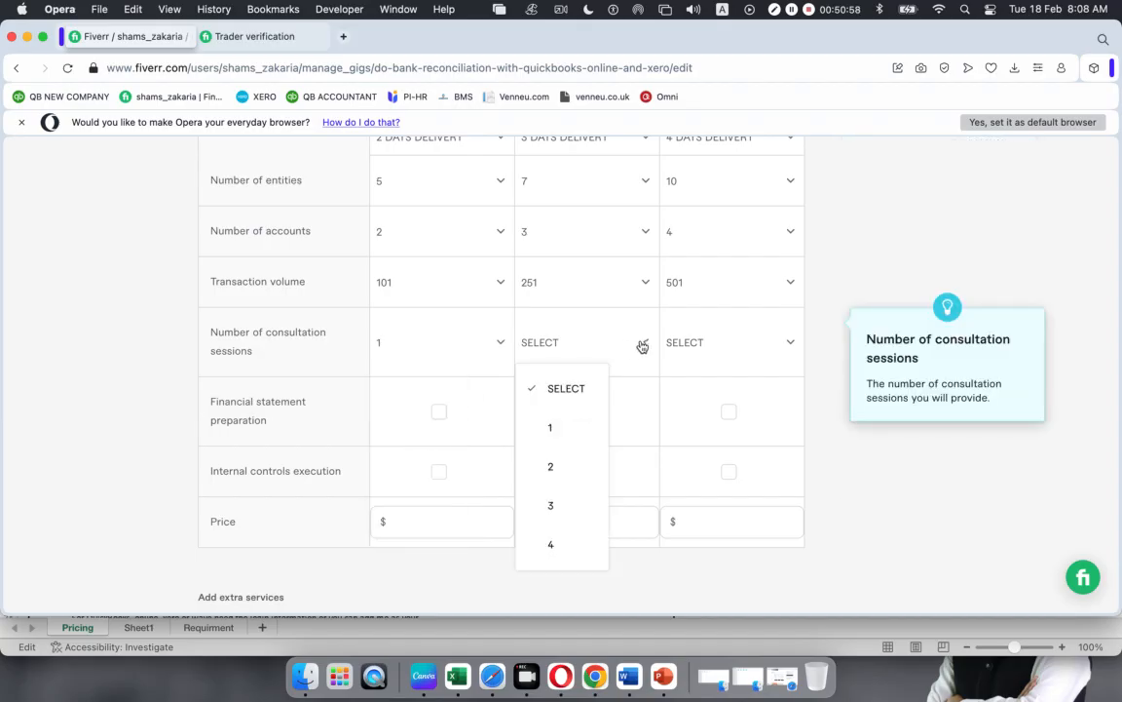
{"action": "left_click", "coordinate": [572, 472]}
{"action": "left_click", "coordinate": [786, 343]}
{"action": "left_click", "coordinate": [711, 508]}
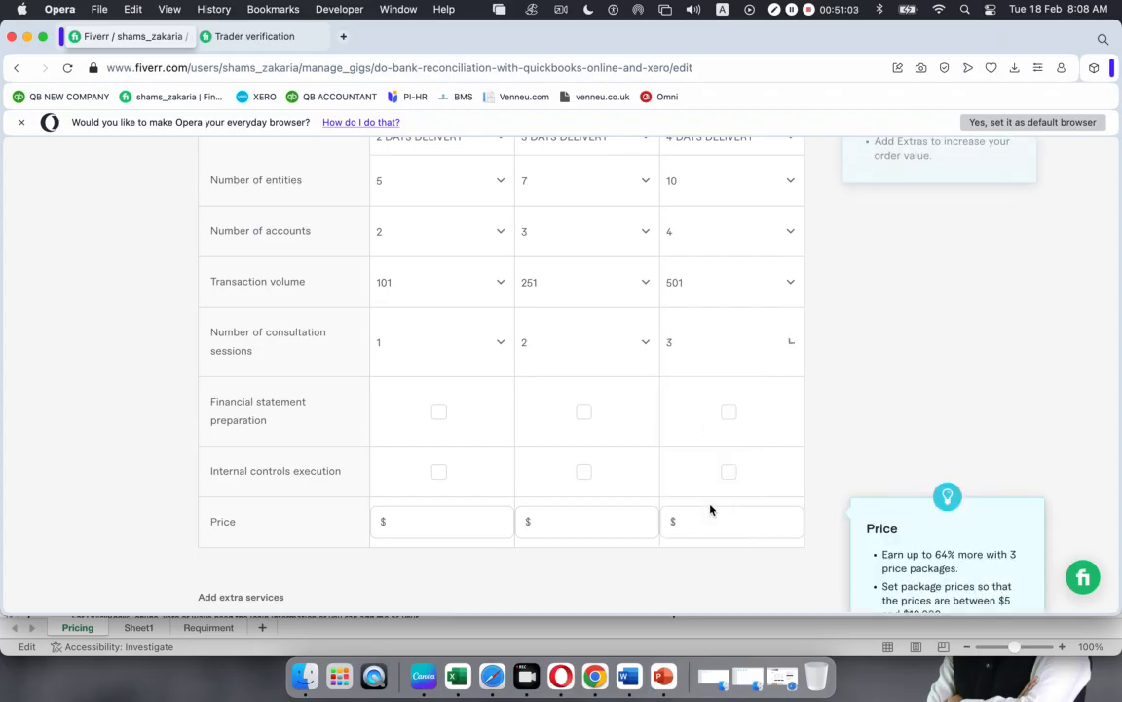
Include financial statement preparation and internal controls execution in the Standard and Premium packages.
{"action": "scroll", "coordinate": [514, 444], "scroll_direction": "down", "scroll_amount": 1}
{"action": "scroll", "coordinate": [512, 445], "scroll_direction": "down", "scroll_amount": 1}
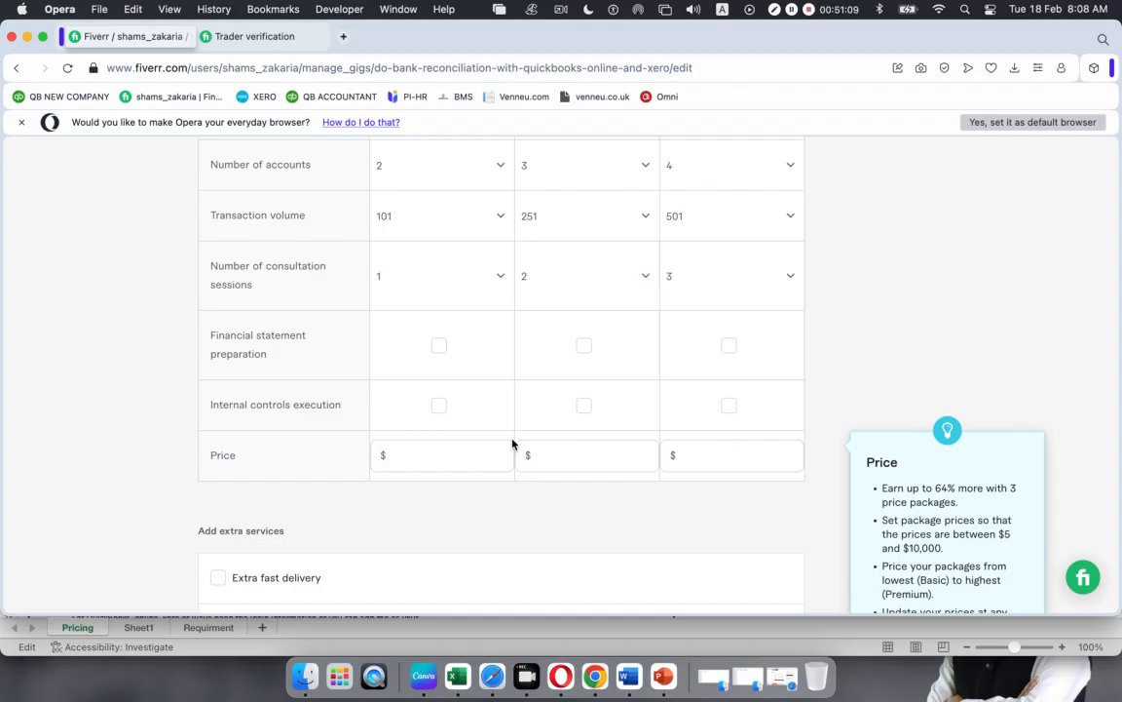
{"action": "left_click", "coordinate": [586, 347]}
{"action": "left_click", "coordinate": [726, 349]}
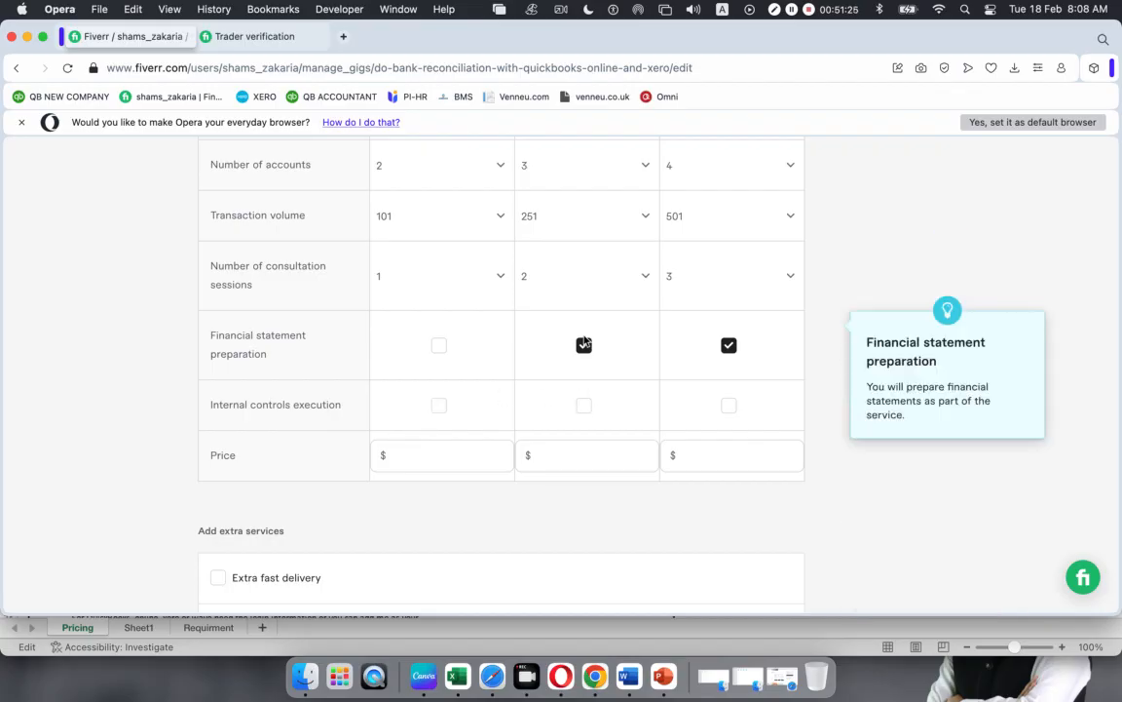
{"action": "left_click", "coordinate": [584, 405]}
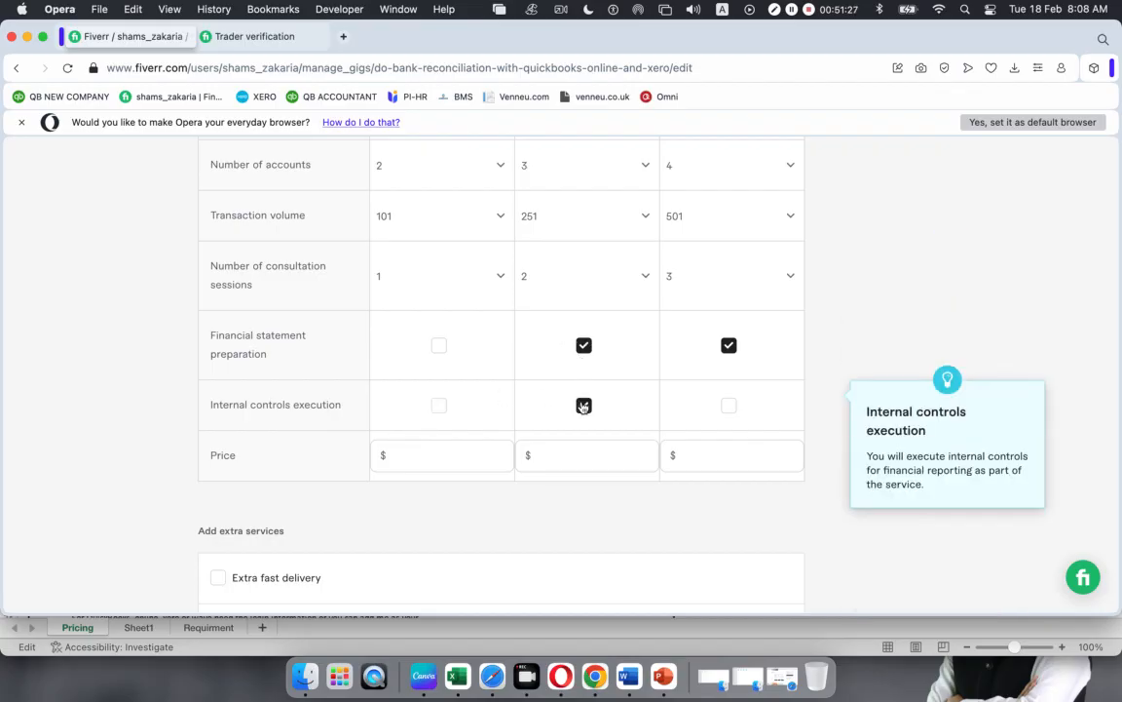
{"action": "left_click", "coordinate": [729, 407]}
Set the package prices to $30 for Basic, $50 for Standard and $100 for Premium.
{"action": "scroll", "coordinate": [574, 327], "scroll_direction": "up", "scroll_amount": 5}
{"action": "scroll", "coordinate": [574, 328], "scroll_direction": "down", "scroll_amount": 6}
{"action": "scroll", "coordinate": [539, 343], "scroll_direction": "up", "scroll_amount": 4}
{"action": "scroll", "coordinate": [539, 343], "scroll_direction": "down", "scroll_amount": 5}
{"action": "left_click", "coordinate": [451, 422]}
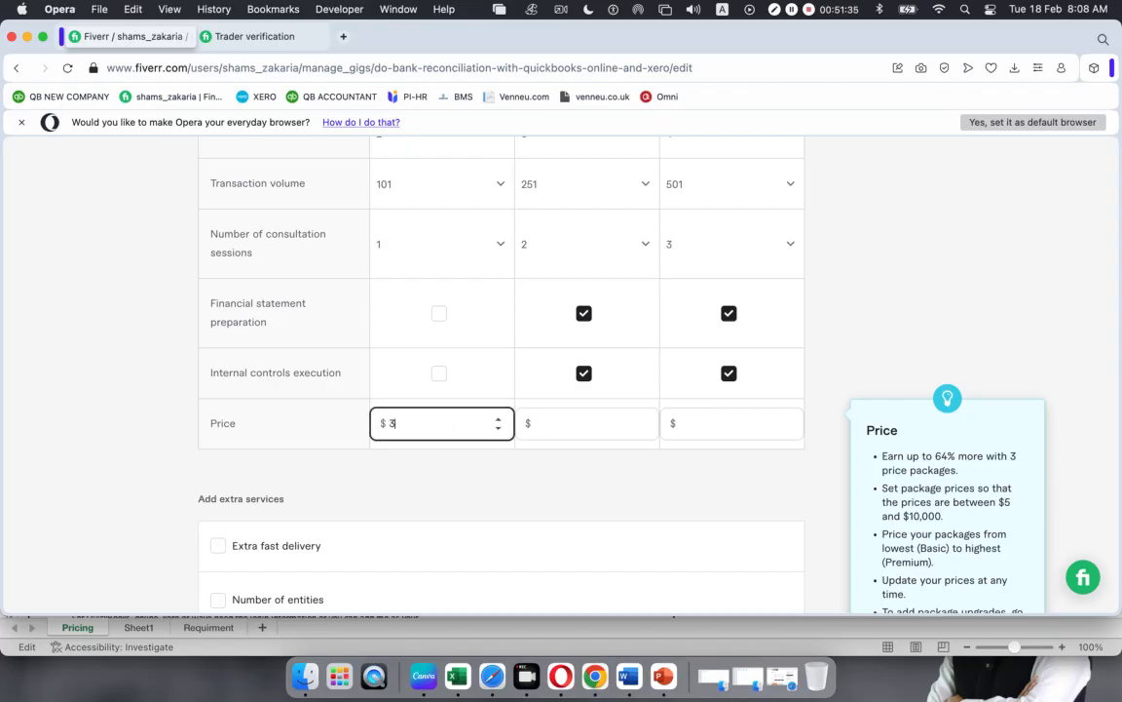
{"action": "left_click", "coordinate": [463, 506]}
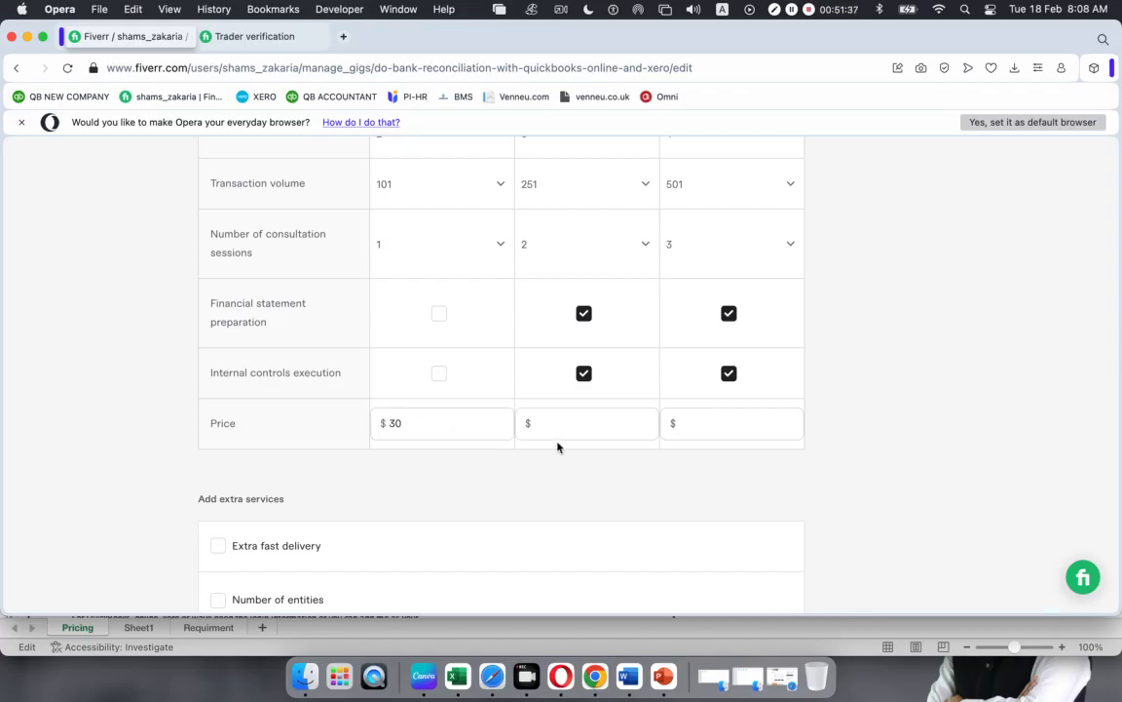
{"action": "left_click", "coordinate": [580, 423]}
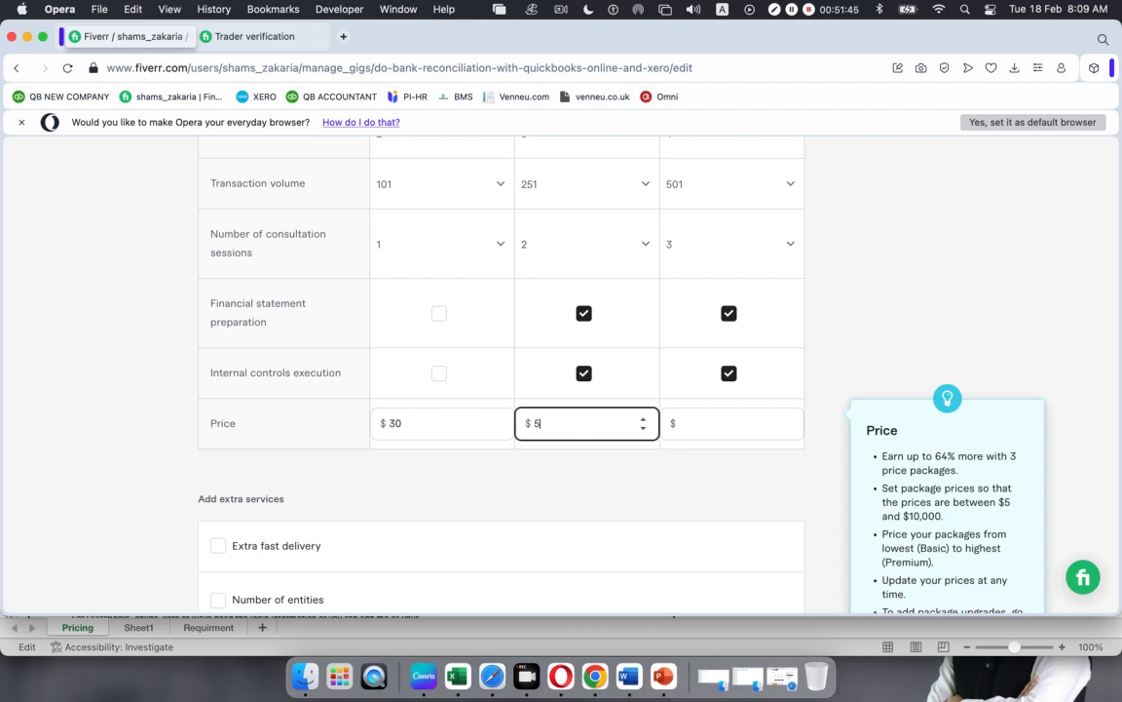
{"action": "left_click", "coordinate": [738, 419]}
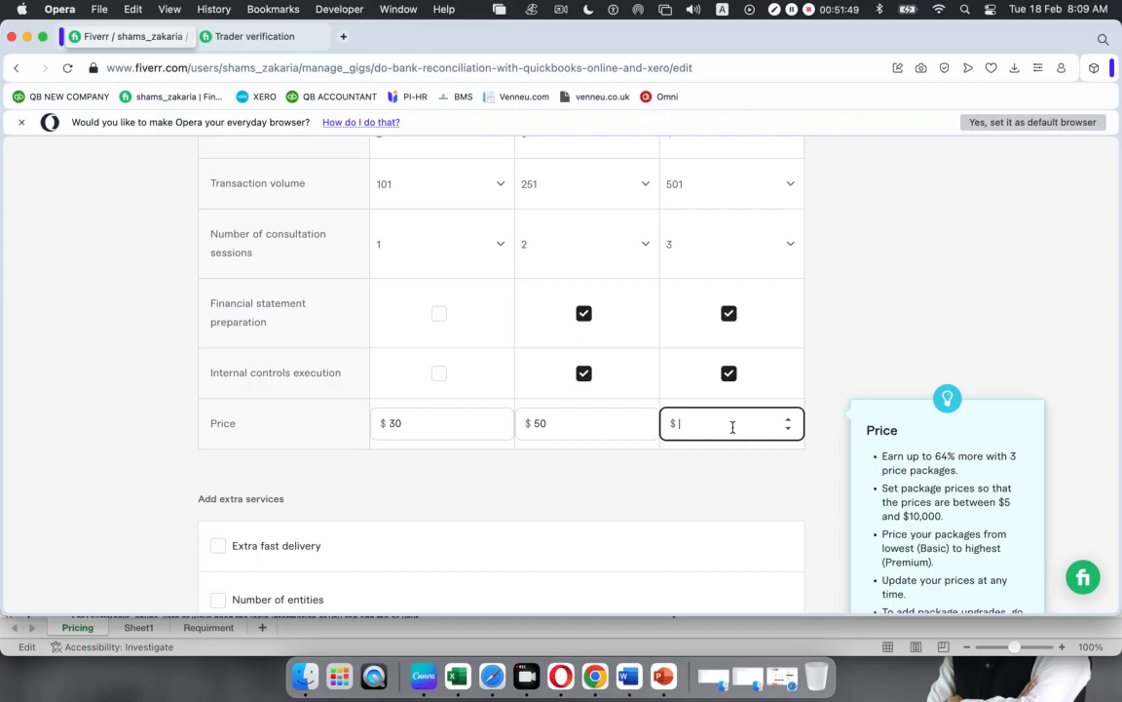
{"action": "left_click", "coordinate": [631, 508]}
Enable the extra fast delivery service and offer Basic delivery in 1 day for an extra $15.
{"action": "scroll", "coordinate": [602, 411], "scroll_direction": "up", "scroll_amount": 3}
{"action": "scroll", "coordinate": [618, 456], "scroll_direction": "up", "scroll_amount": 4}
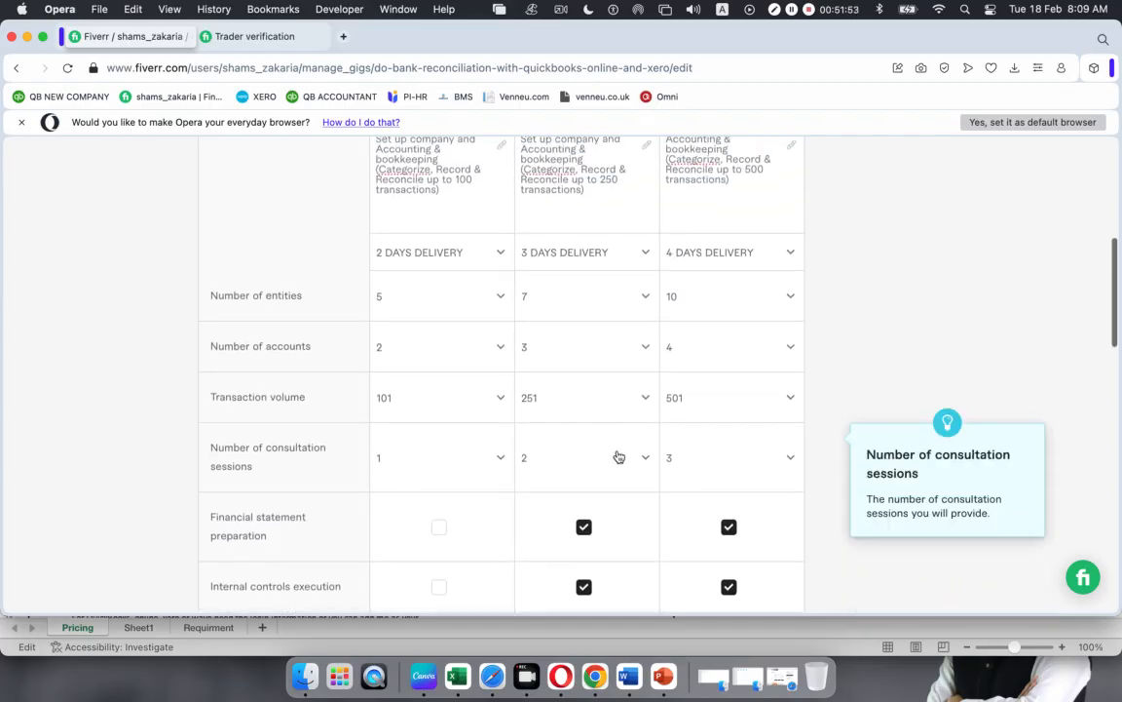
{"action": "scroll", "coordinate": [619, 456], "scroll_direction": "down", "scroll_amount": 8}
{"action": "scroll", "coordinate": [617, 456], "scroll_direction": "down", "scroll_amount": 3}
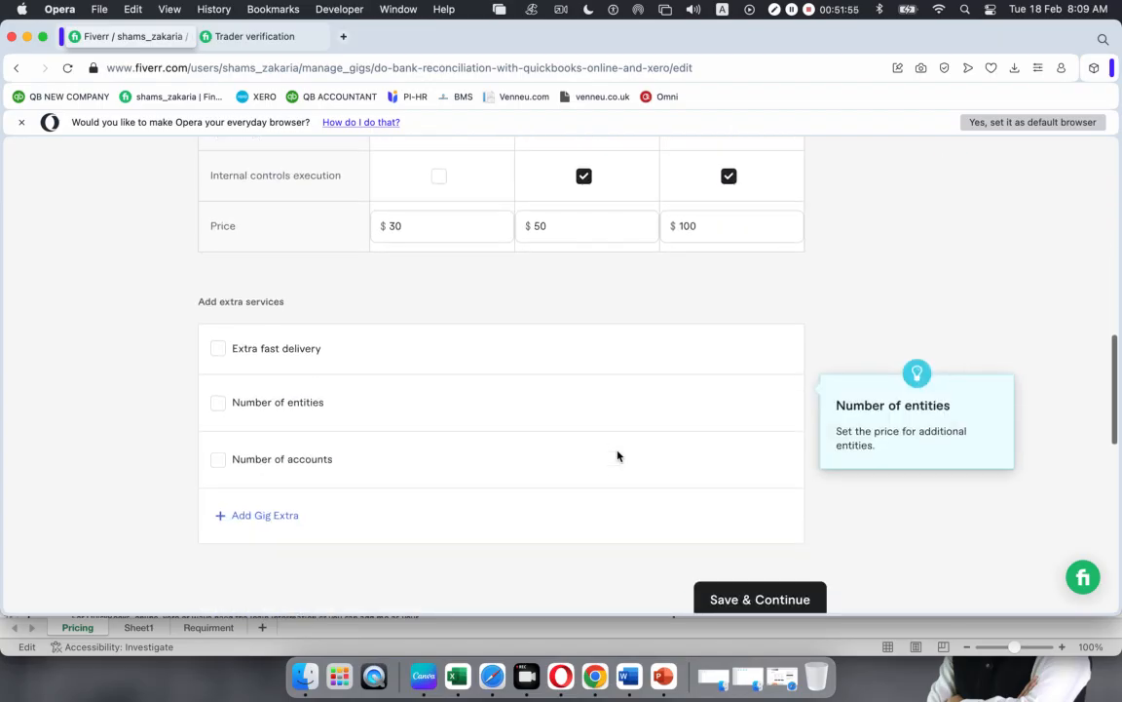
{"action": "left_click", "coordinate": [217, 349]}
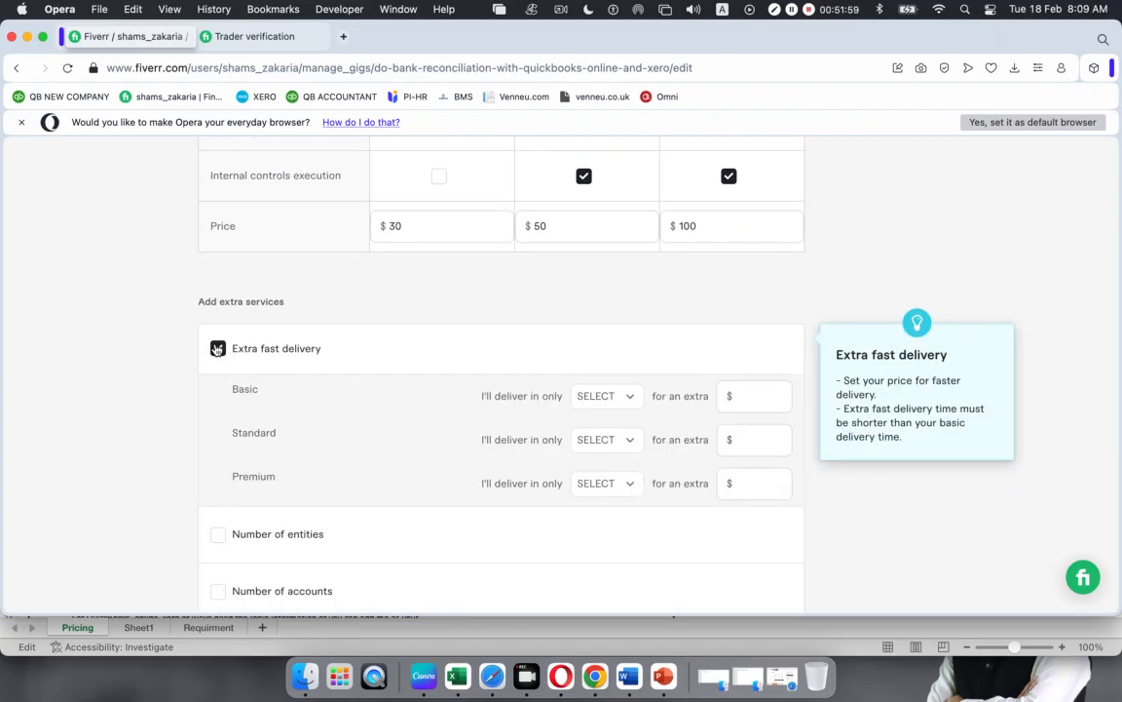
{"action": "left_click", "coordinate": [629, 397]}
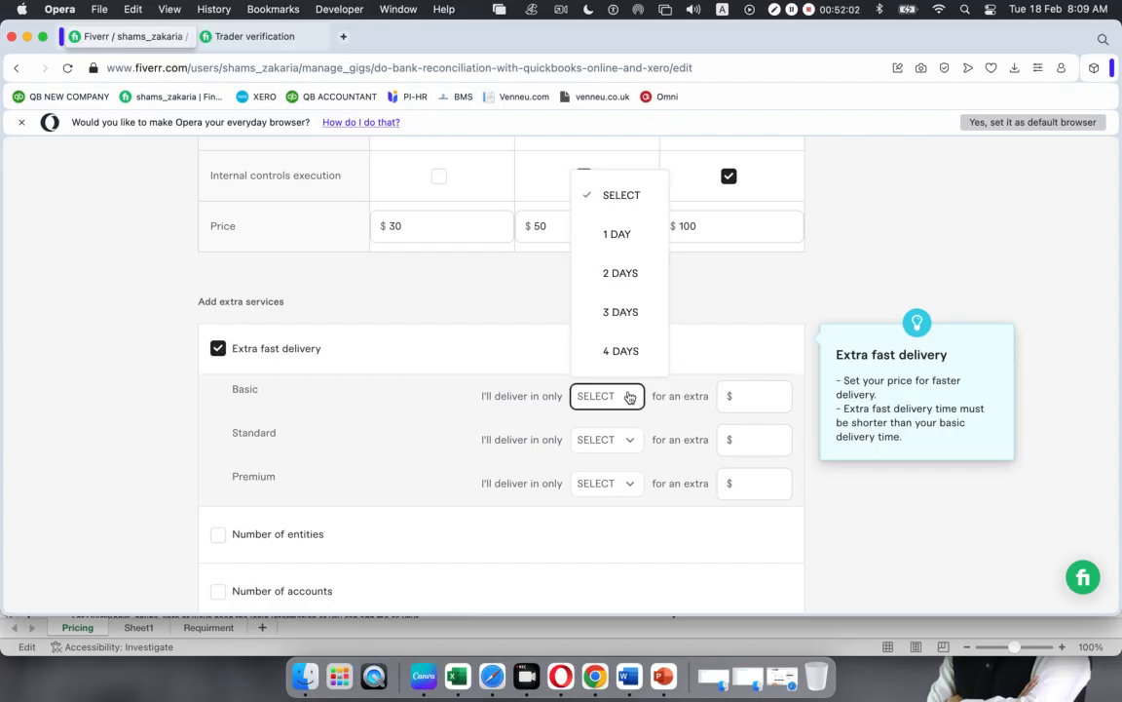
{"action": "left_click", "coordinate": [616, 234]}
{"action": "left_click", "coordinate": [729, 401]}
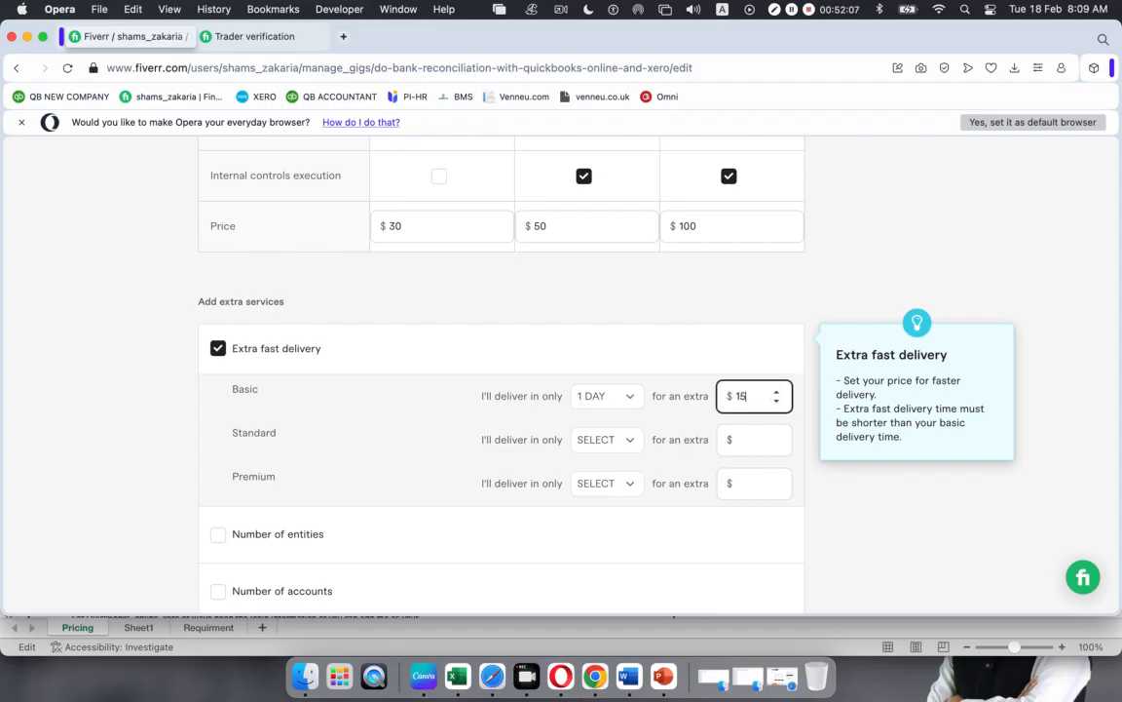
Set extra fast delivery to 2 days for an extra $20 on Standard and 3 days for $30 on Premium.
{"action": "left_click", "coordinate": [634, 439]}
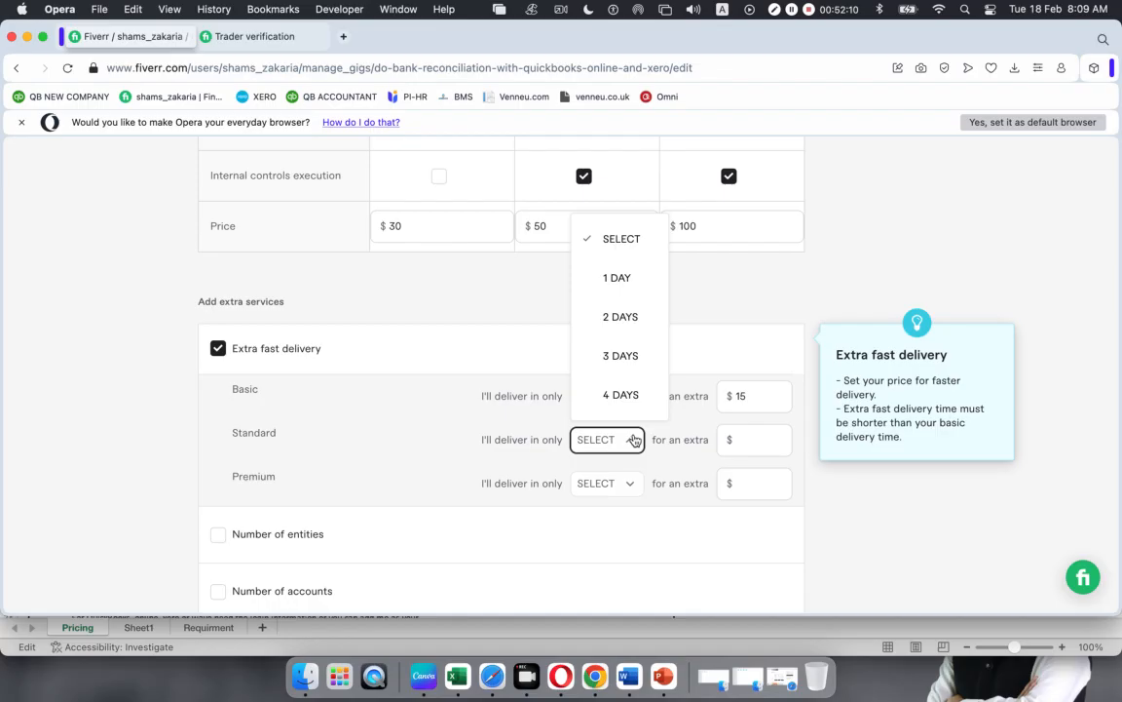
{"action": "left_click", "coordinate": [619, 319]}
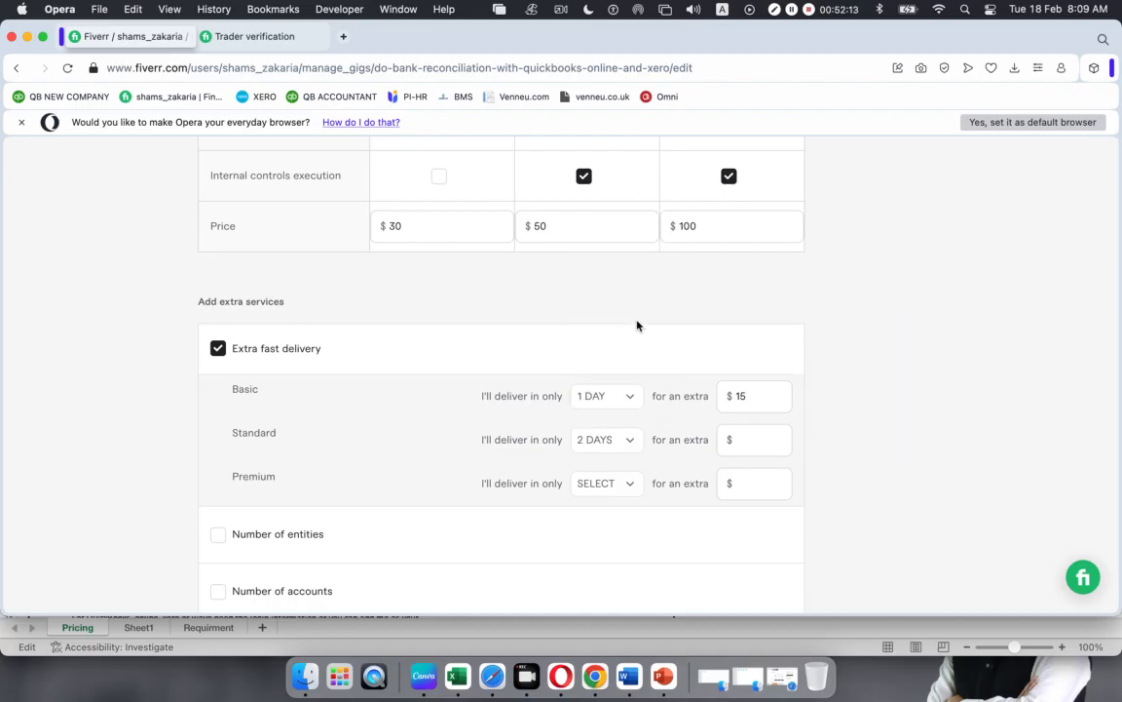
{"action": "left_click", "coordinate": [750, 438]}
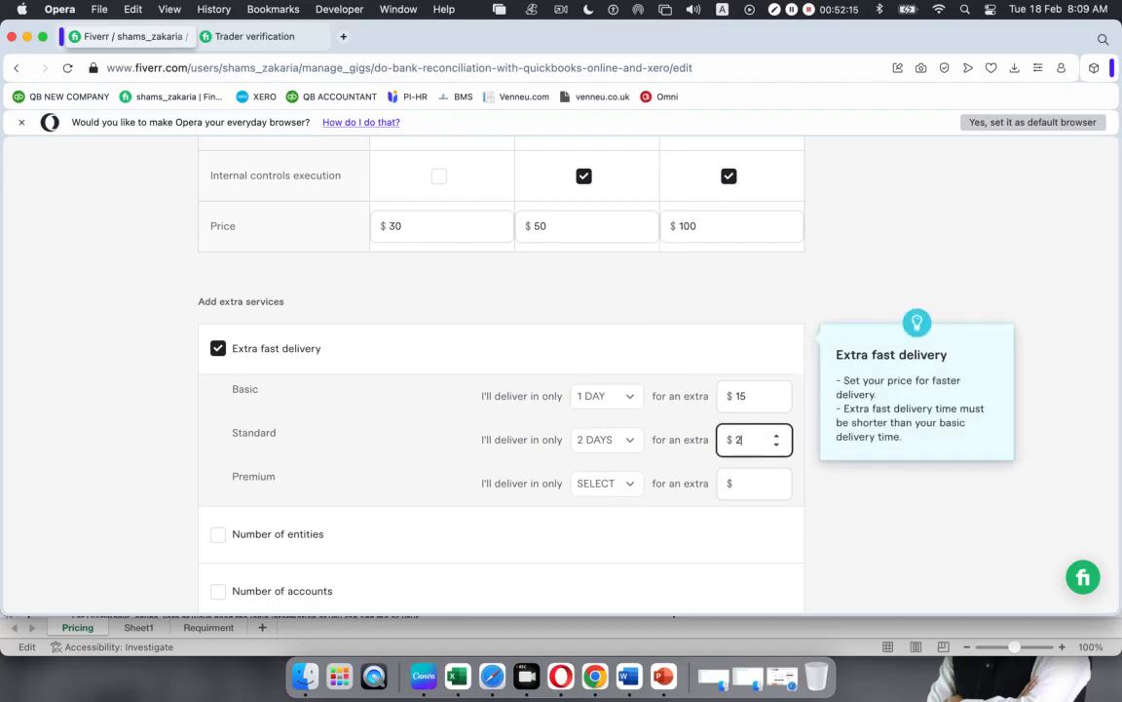
{"action": "left_click", "coordinate": [624, 483]}
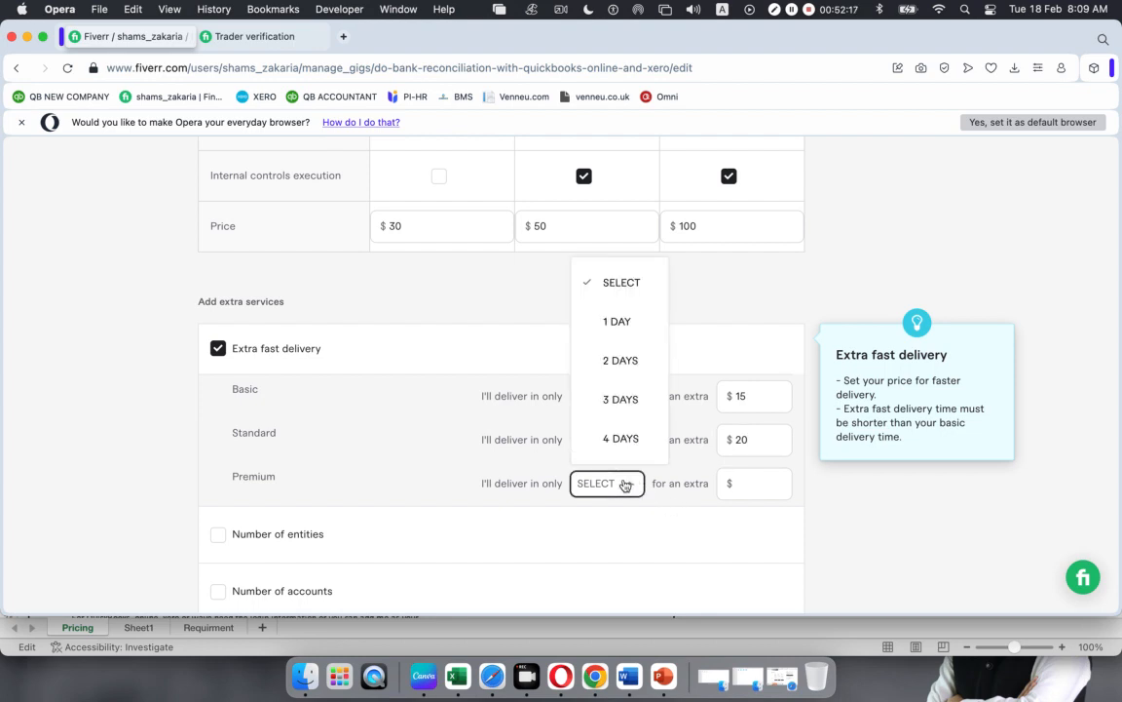
{"action": "left_click", "coordinate": [612, 399]}
{"action": "left_click", "coordinate": [743, 483]}
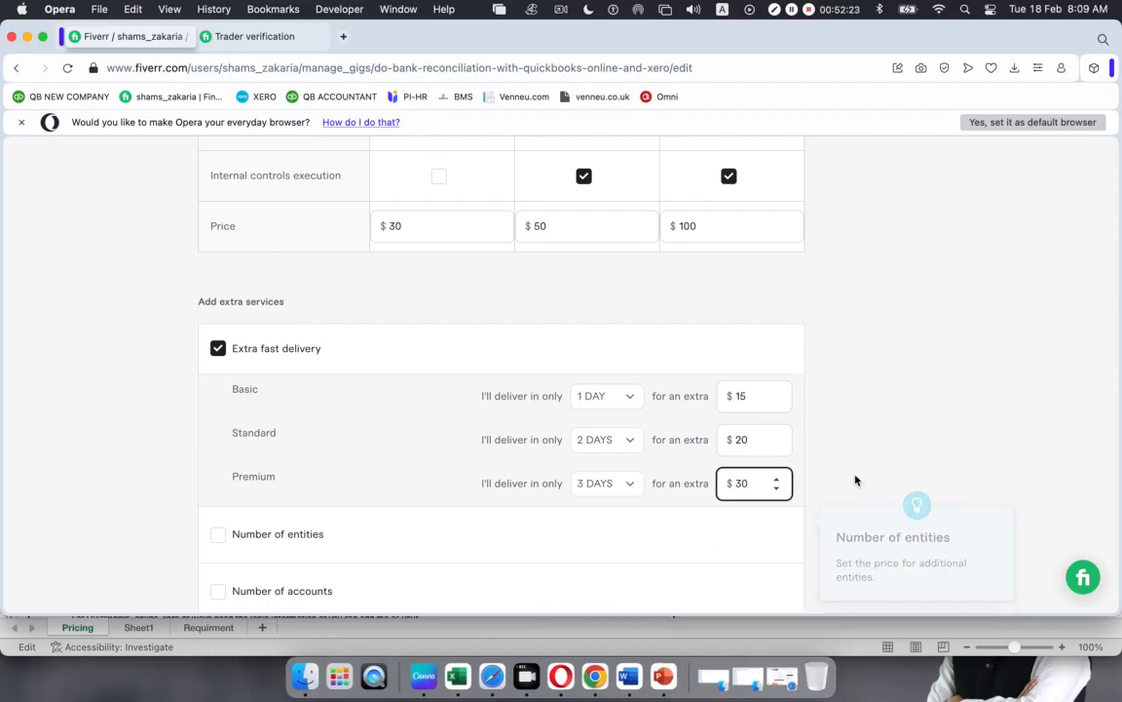
{"action": "left_click", "coordinate": [858, 395]}
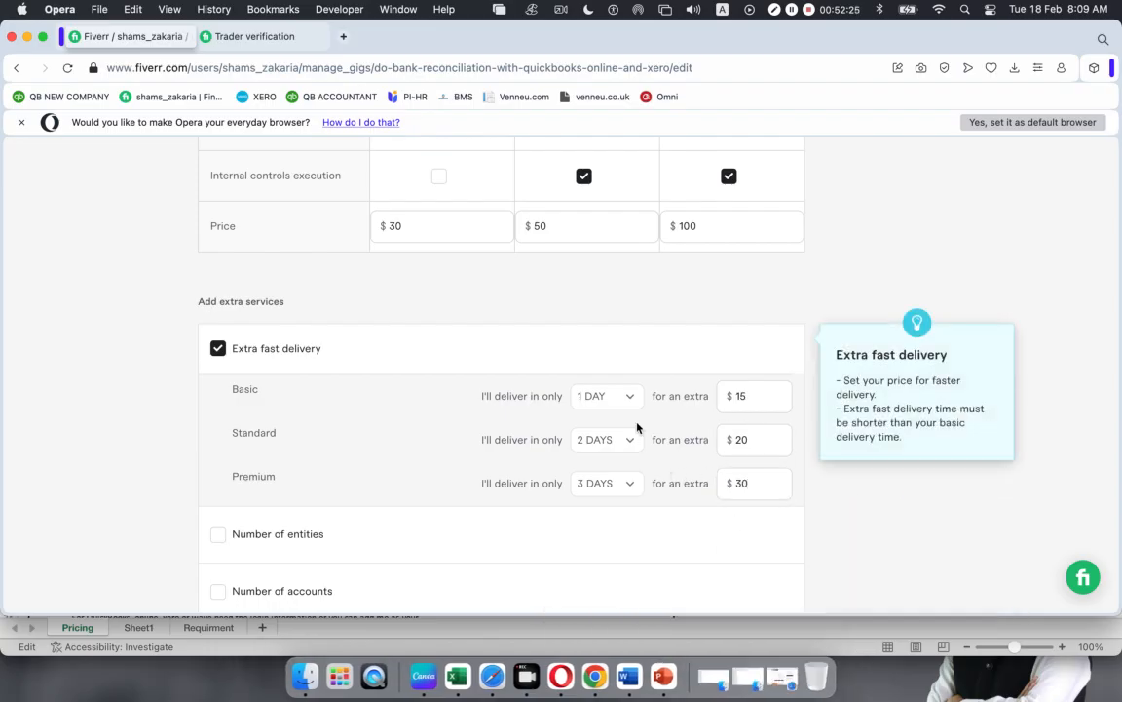
Add the extra service for number of entities at an extra $10 and 1 additional day.
{"action": "scroll", "coordinate": [638, 427], "scroll_direction": "down", "scroll_amount": 1}
{"action": "scroll", "coordinate": [637, 427], "scroll_direction": "down", "scroll_amount": 3}
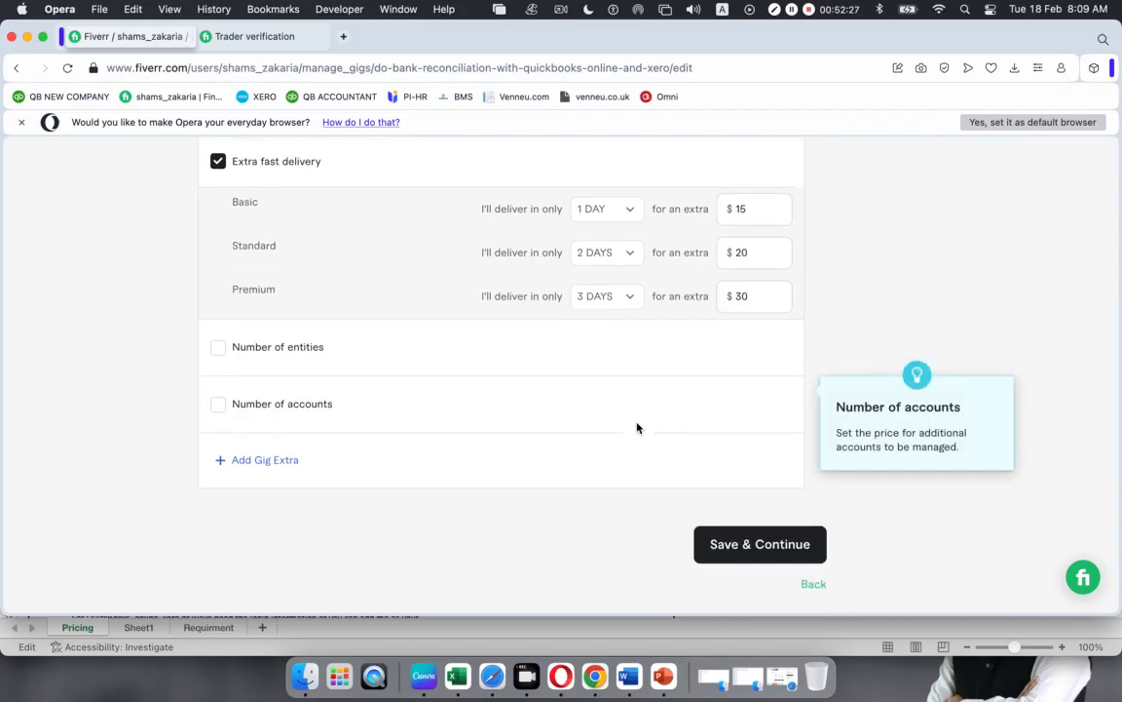
{"action": "left_click", "coordinate": [217, 349]}
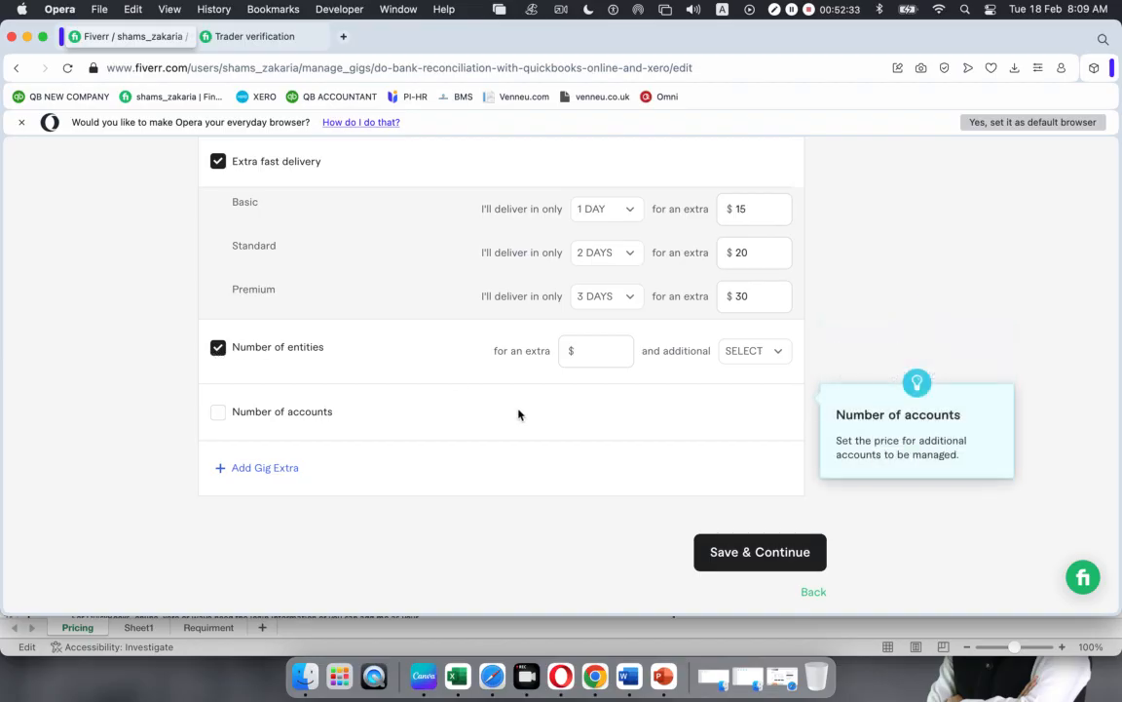
{"action": "left_click", "coordinate": [783, 357]}
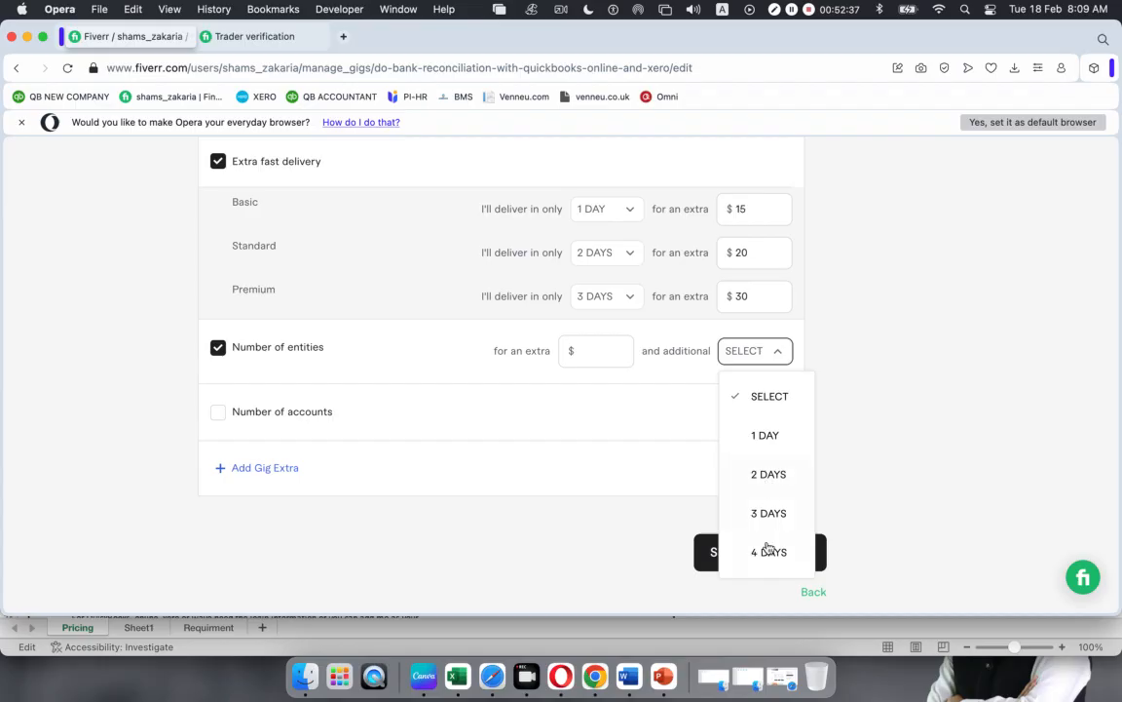
{"action": "left_click", "coordinate": [768, 437]}
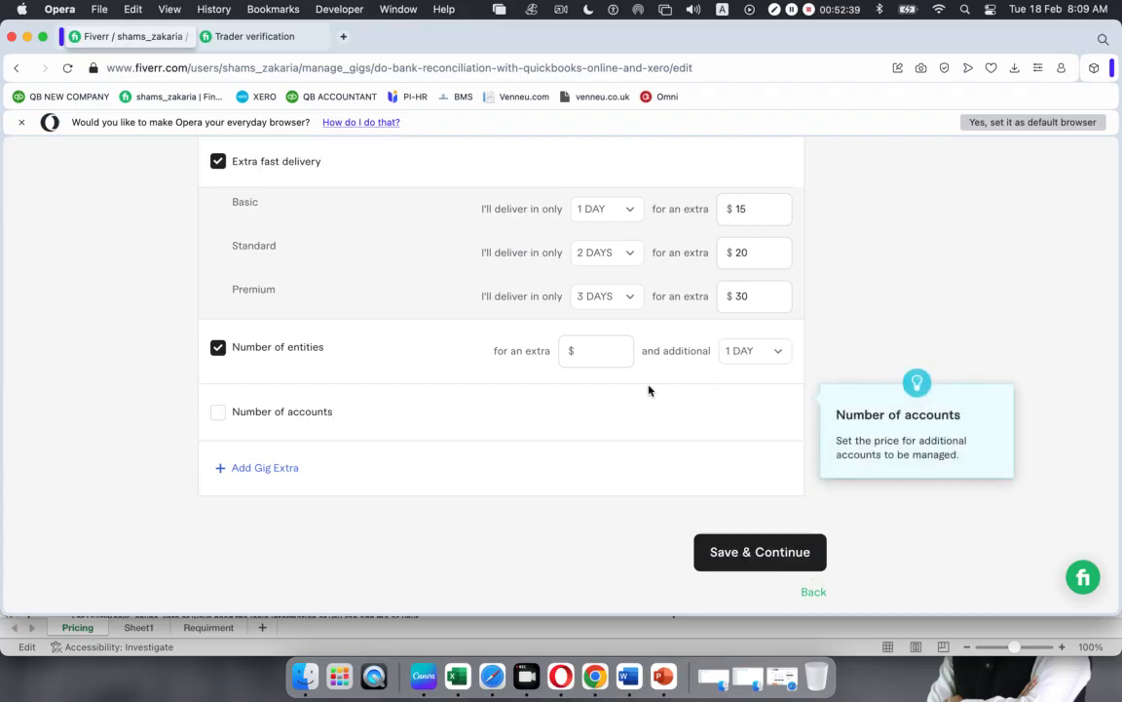
{"action": "left_click", "coordinate": [602, 350]}
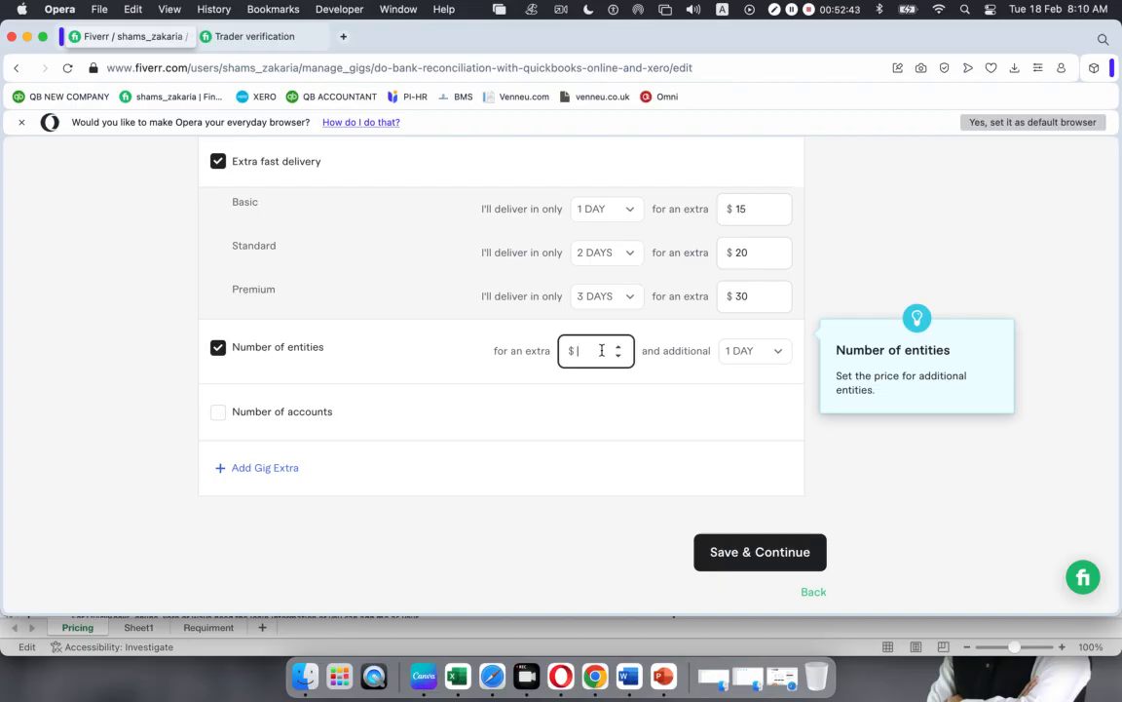
{"action": "type", "text": "10"}
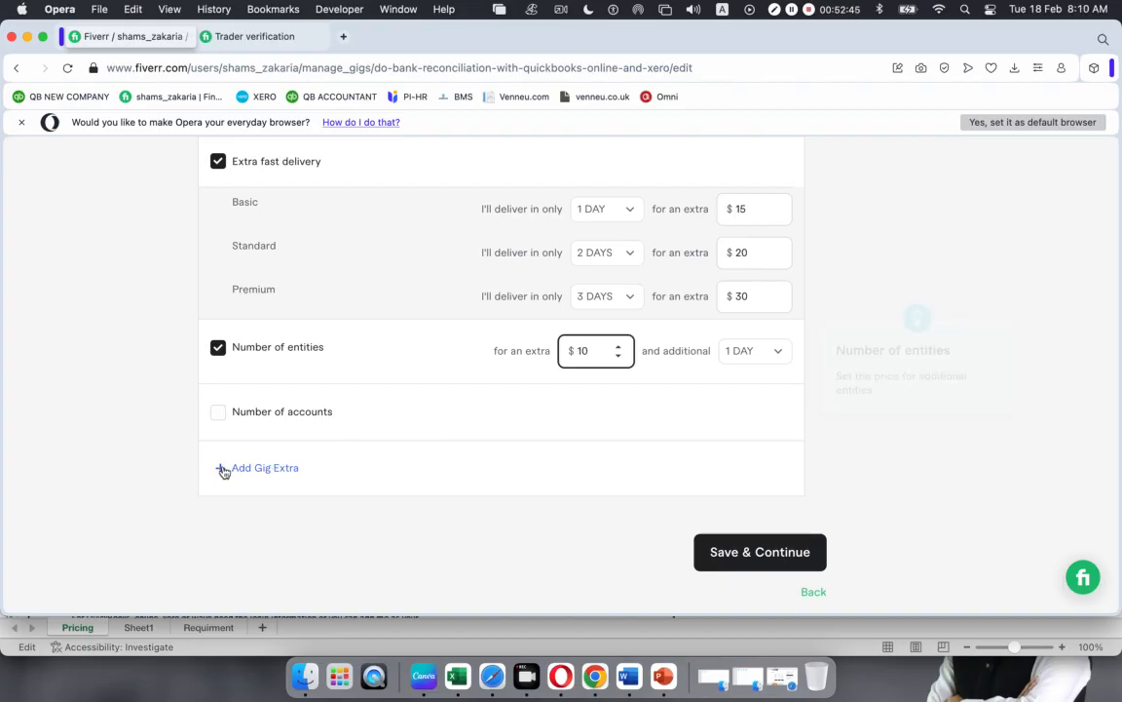
Add the extra service for number of accounts at an extra $20 and 2 additional days.
{"action": "left_click", "coordinate": [218, 412]}
{"action": "left_click", "coordinate": [574, 424]}
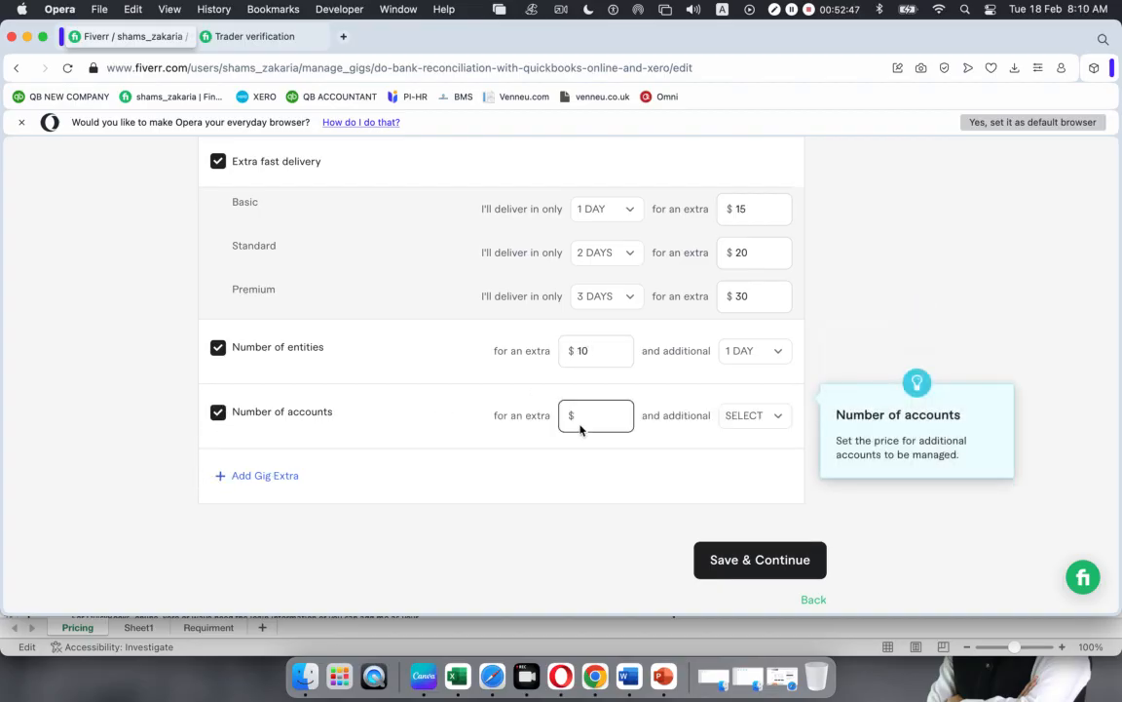
{"action": "left_click", "coordinate": [607, 419]}
{"action": "type", "text": "20"}
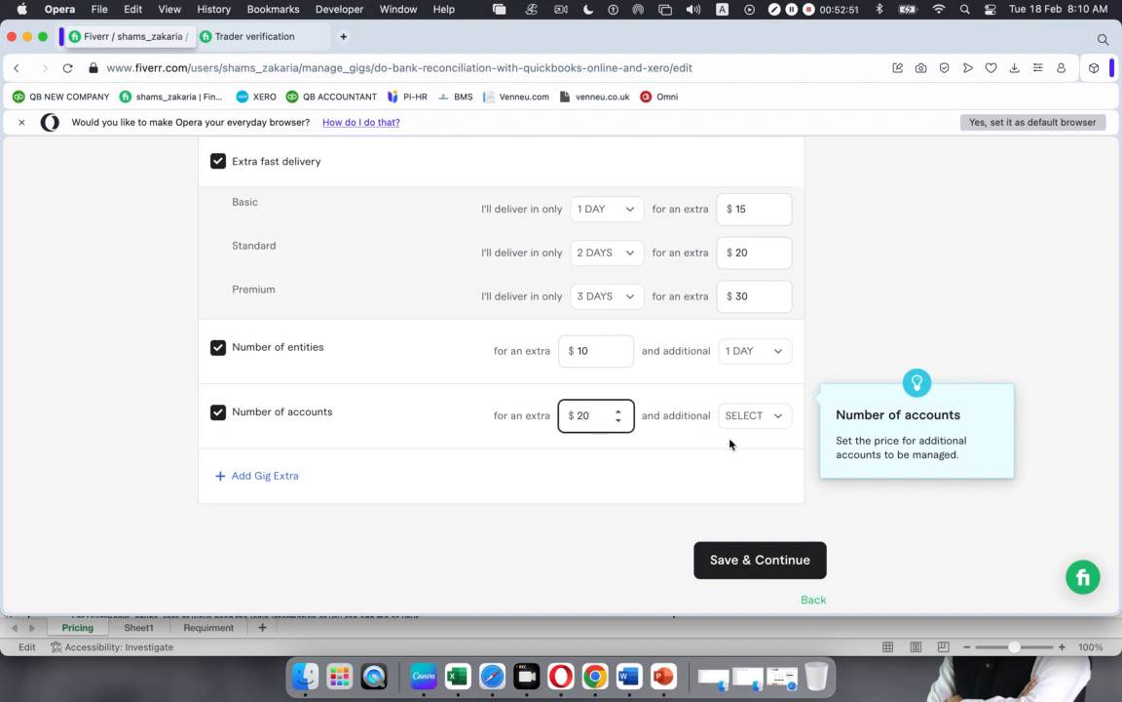
{"action": "left_click", "coordinate": [784, 418]}
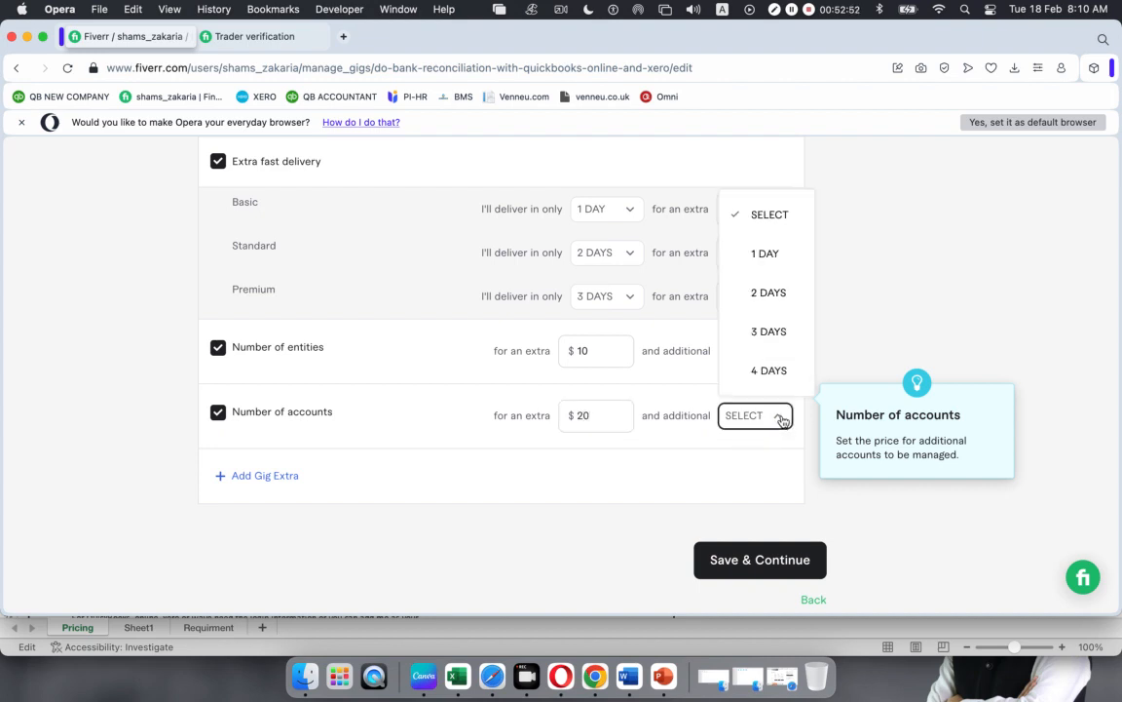
{"action": "left_click", "coordinate": [759, 289]}
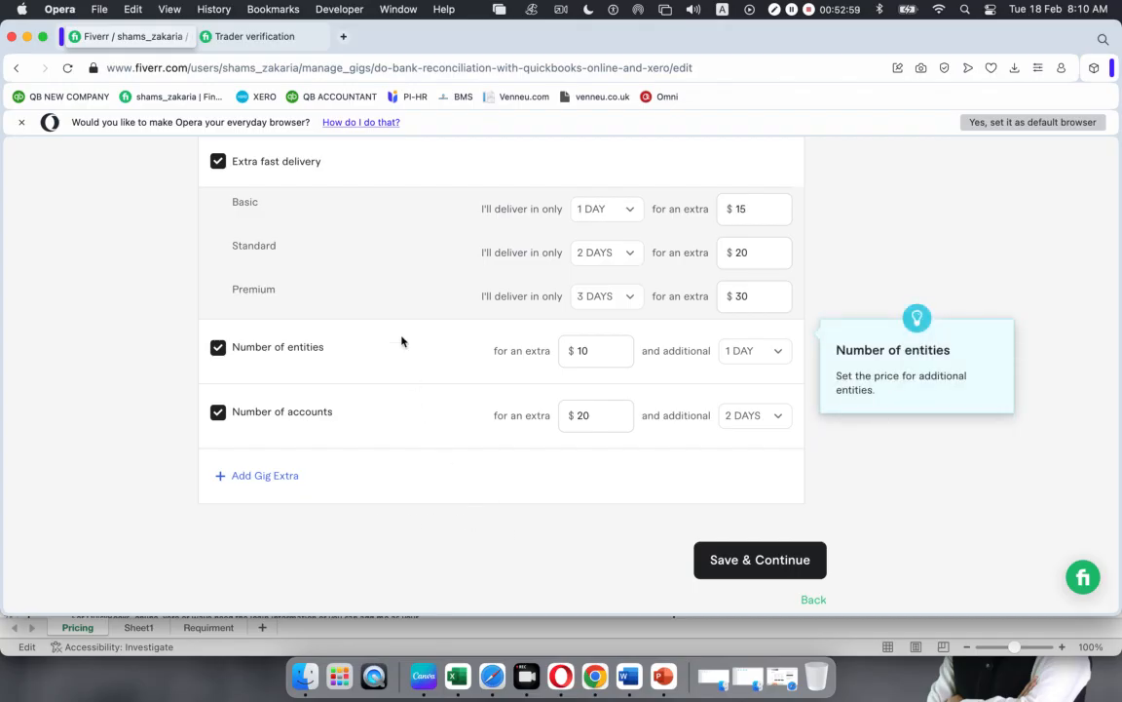
Review the completed package pricing and extra services, and save them to continue to the Description & FAQ stage.
{"action": "scroll", "coordinate": [401, 338], "scroll_direction": "up", "scroll_amount": 3}
{"action": "scroll", "coordinate": [400, 340], "scroll_direction": "up", "scroll_amount": 6}
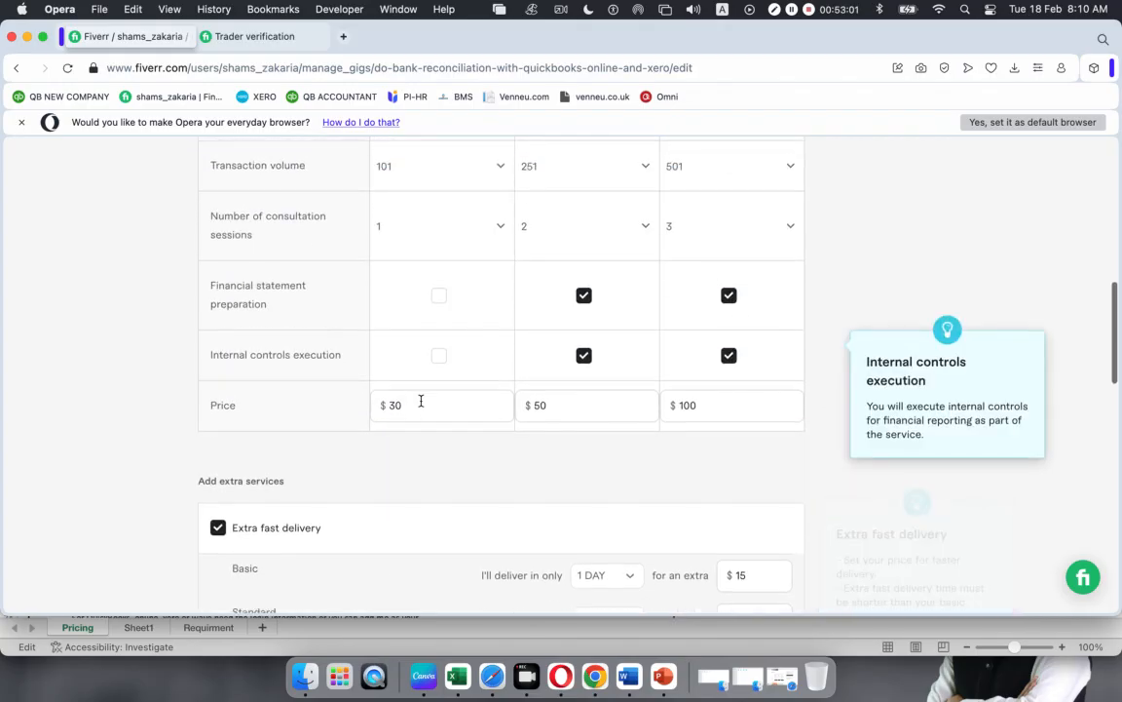
{"action": "scroll", "coordinate": [429, 426], "scroll_direction": "up", "scroll_amount": 6}
{"action": "scroll", "coordinate": [428, 425], "scroll_direction": "down", "scroll_amount": 10}
{"action": "scroll", "coordinate": [428, 425], "scroll_direction": "down", "scroll_amount": 10}
{"action": "scroll", "coordinate": [428, 425], "scroll_direction": "up", "scroll_amount": 4}
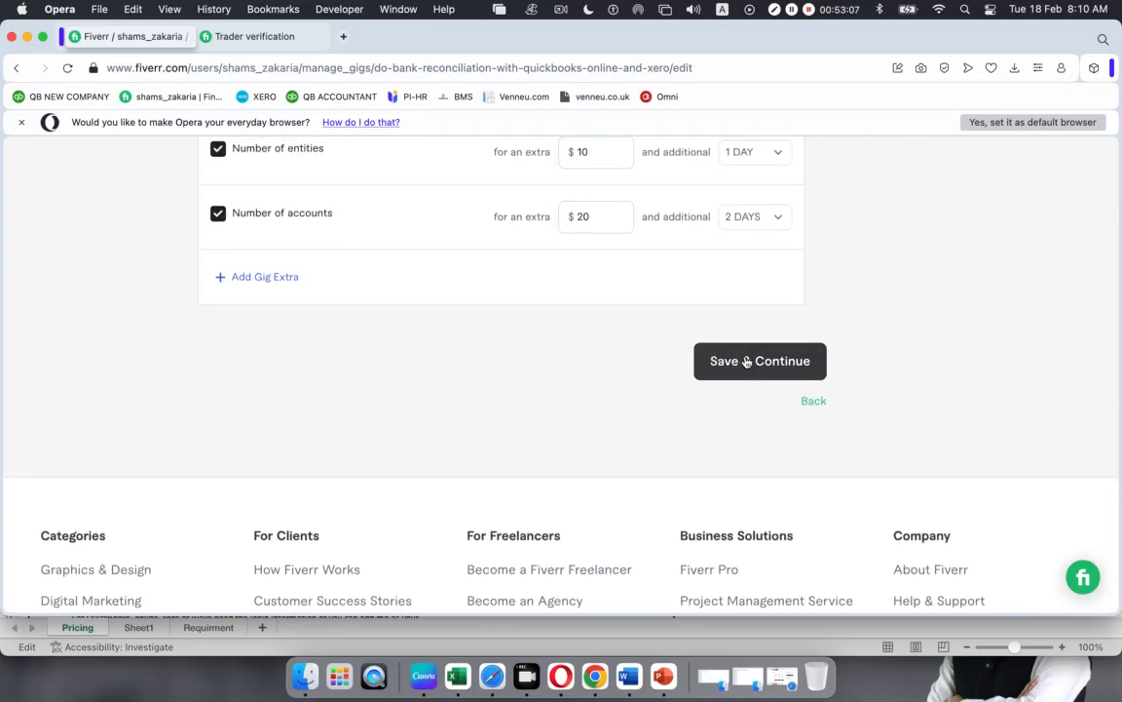
{"action": "left_click", "coordinate": [747, 361]}
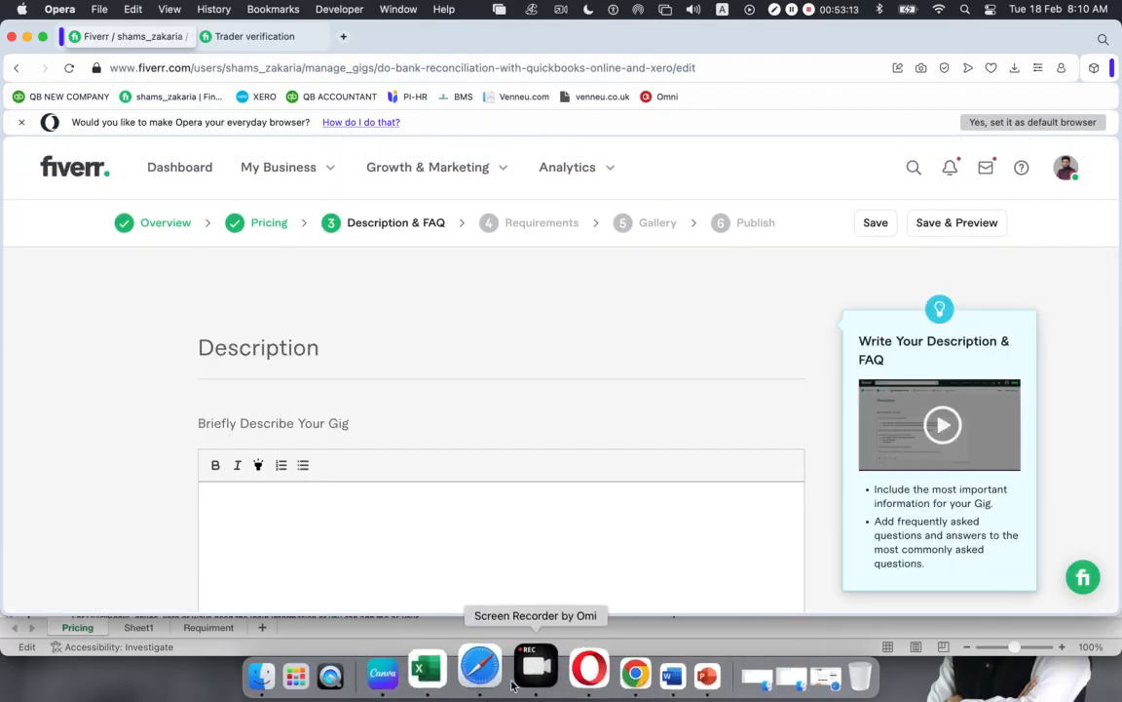
Switch to the running Google Meet call in Safari, dismiss the call time-limit notice and leave the call.
{"action": "left_click", "coordinate": [504, 685]}
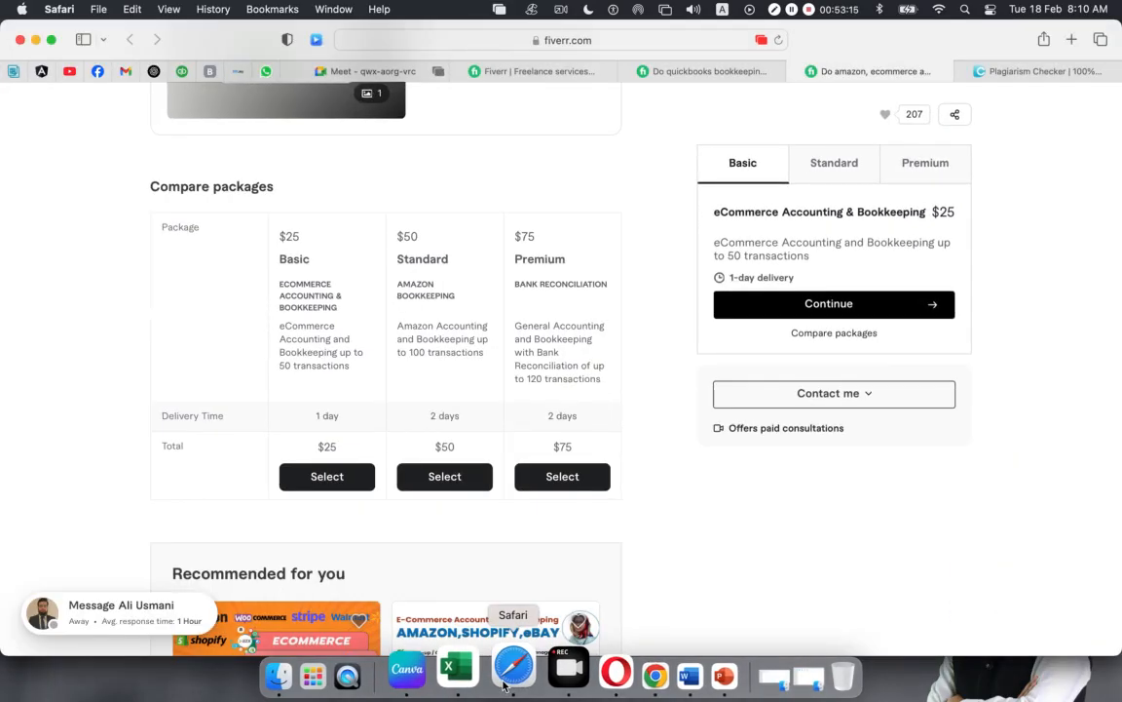
{"action": "left_click", "coordinate": [362, 72]}
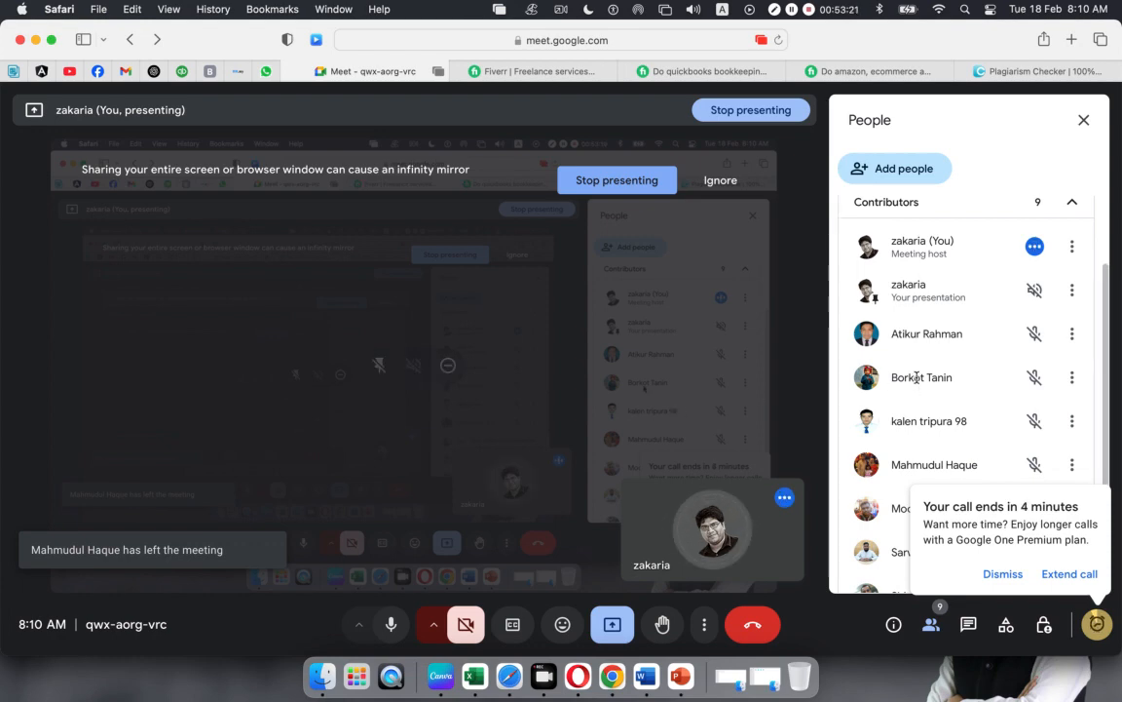
{"action": "scroll", "coordinate": [916, 380], "scroll_direction": "up", "scroll_amount": 2}
{"action": "scroll", "coordinate": [915, 382], "scroll_direction": "down", "scroll_amount": 3}
{"action": "scroll", "coordinate": [916, 380], "scroll_direction": "down", "scroll_amount": 1}
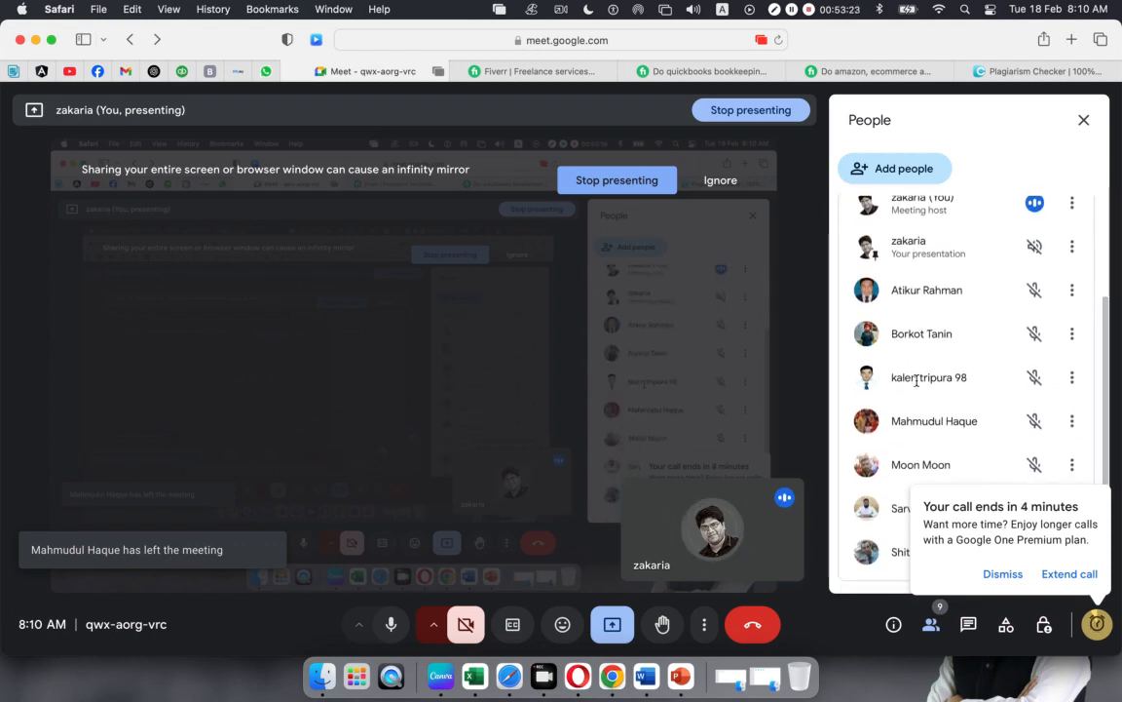
{"action": "left_click", "coordinate": [1000, 574]}
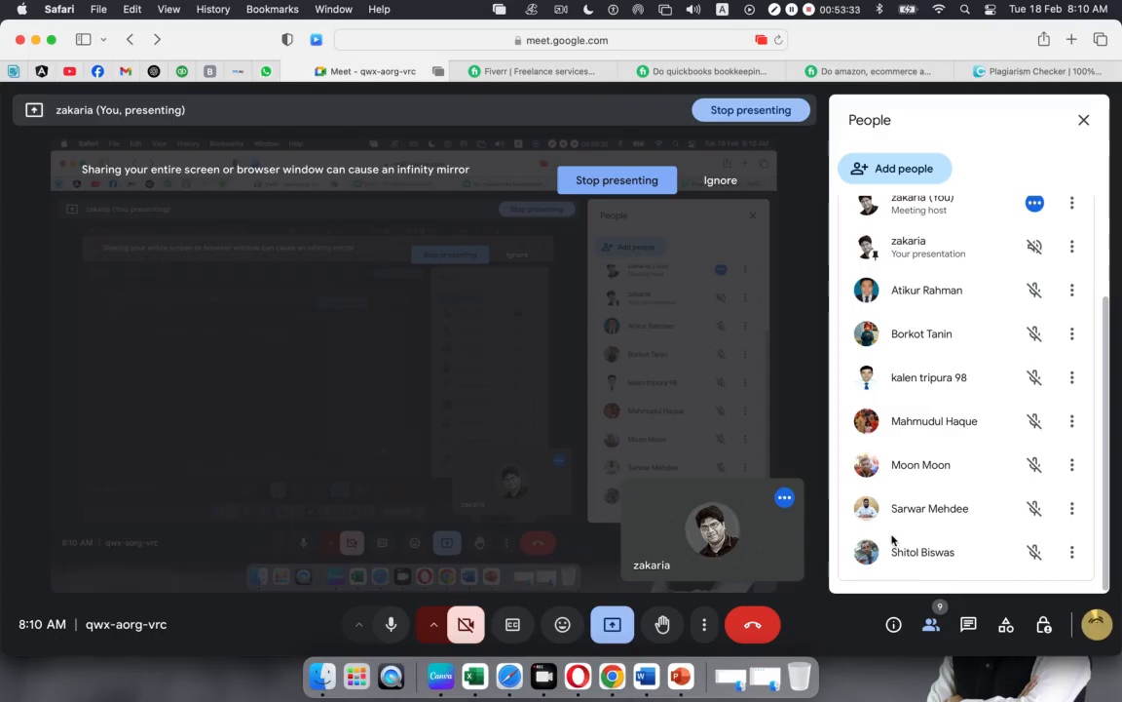
{"action": "left_click", "coordinate": [742, 624]}
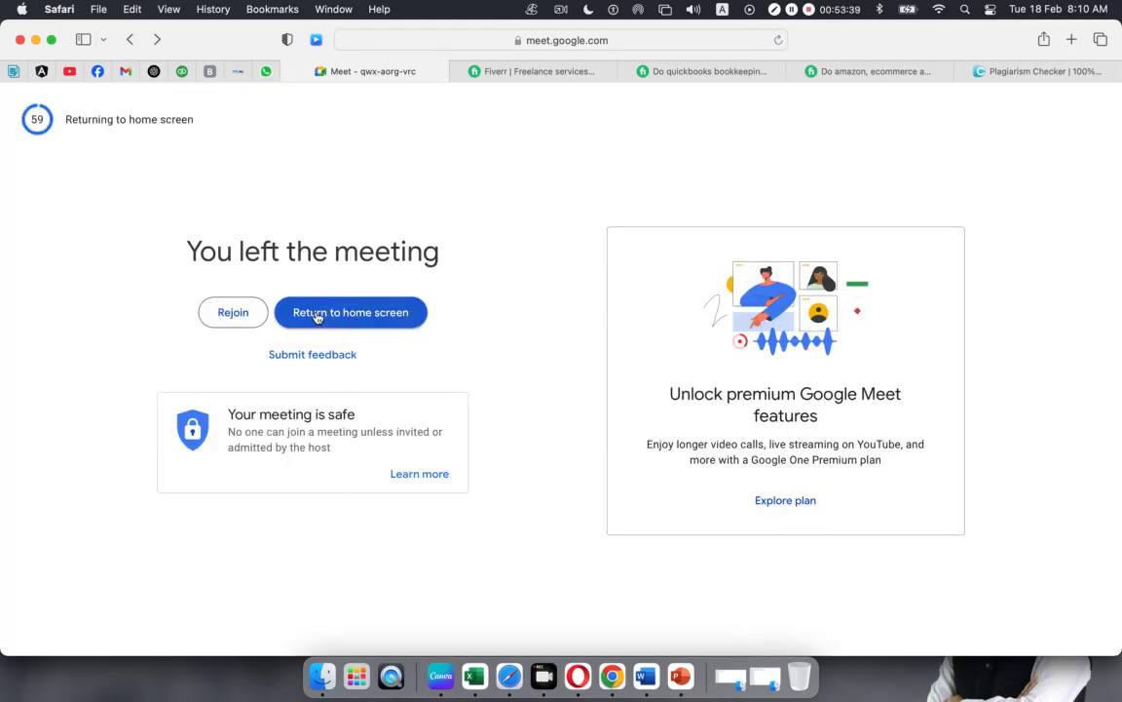
{"action": "left_click", "coordinate": [245, 313]}
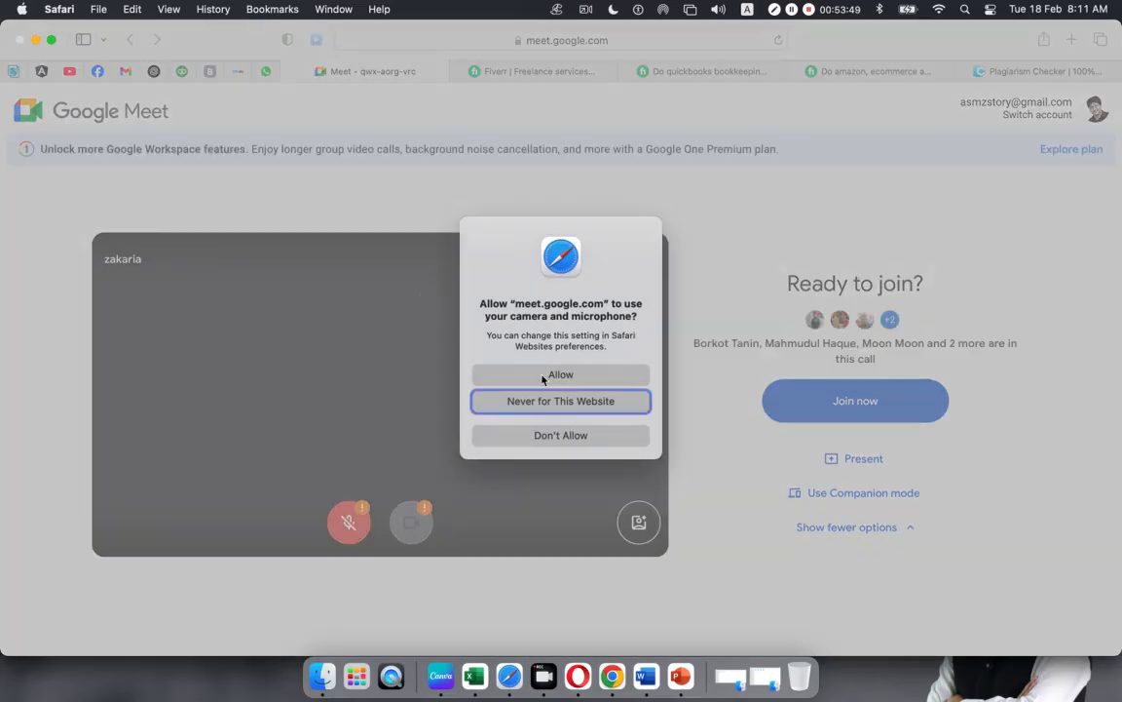
{"action": "left_click", "coordinate": [543, 377]}
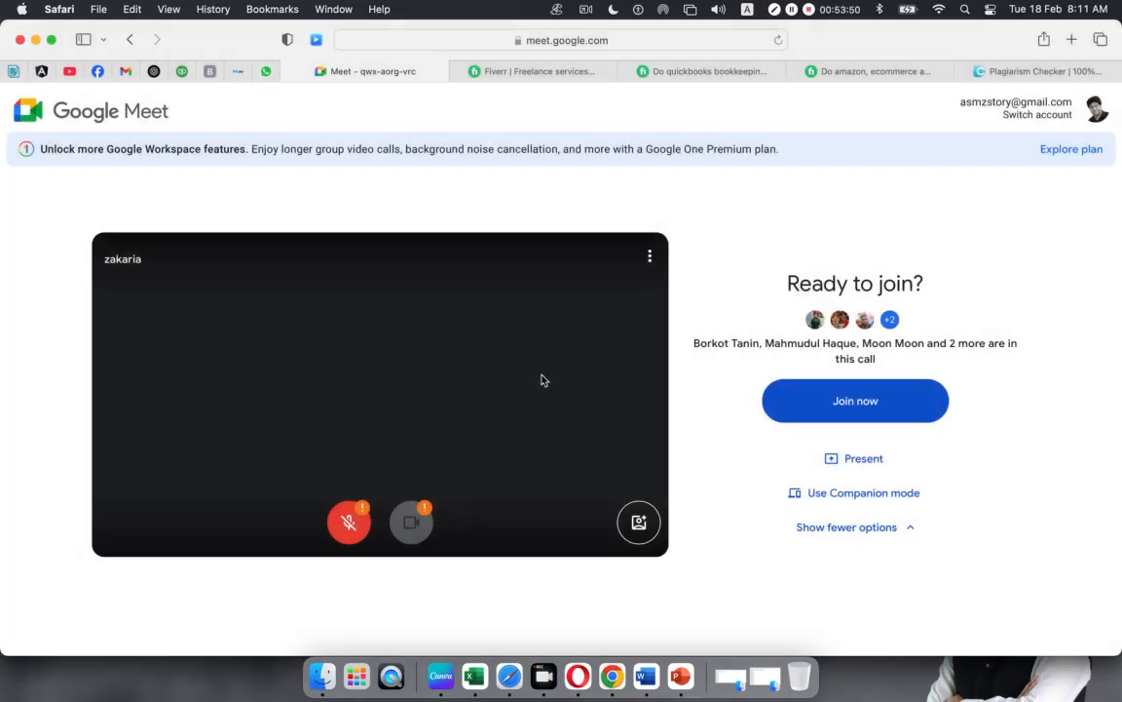
{"action": "left_click", "coordinate": [818, 412]}
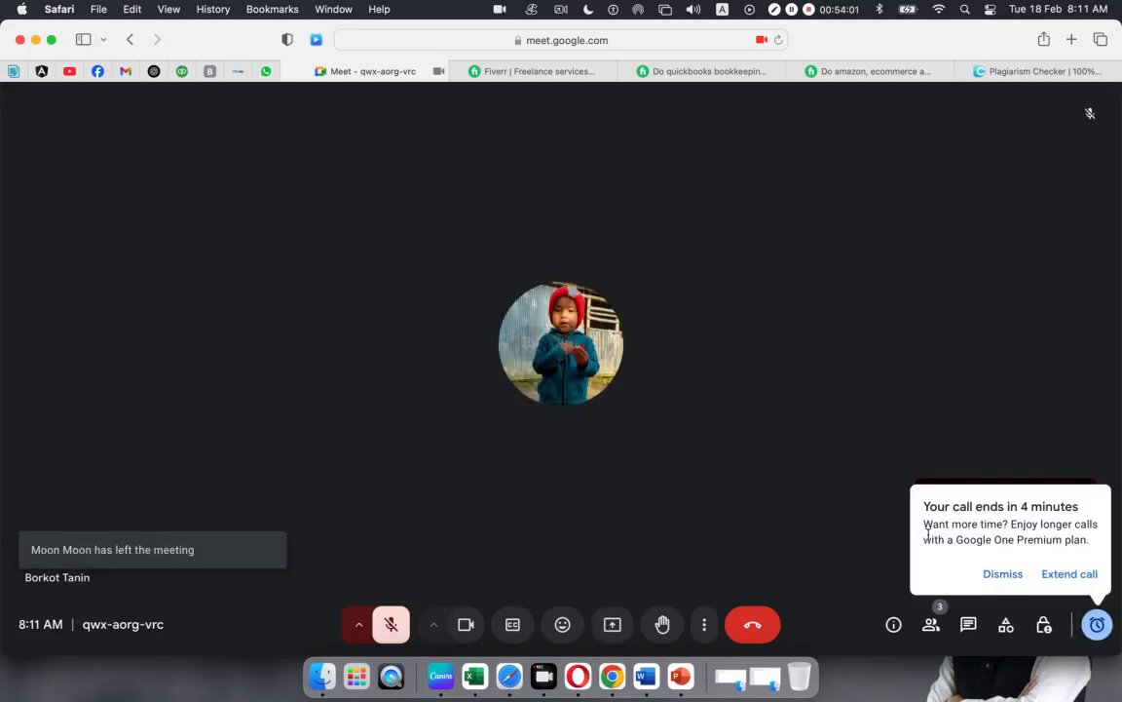
{"action": "left_click", "coordinate": [999, 575]}
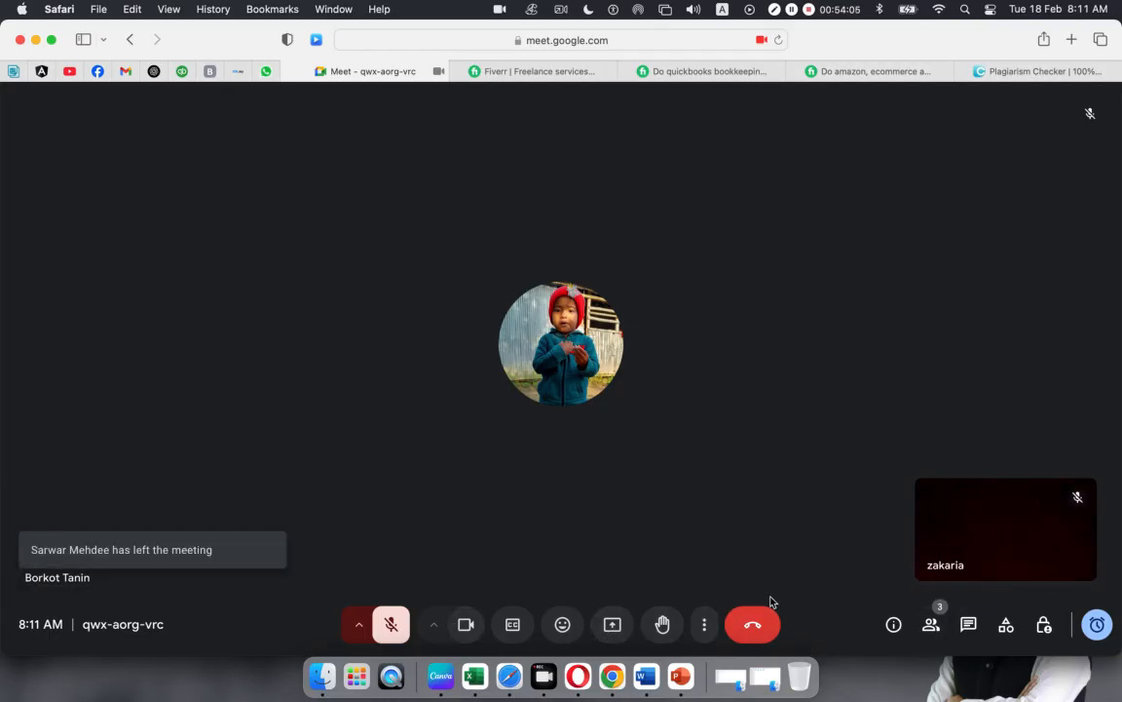
{"action": "left_click", "coordinate": [749, 631]}
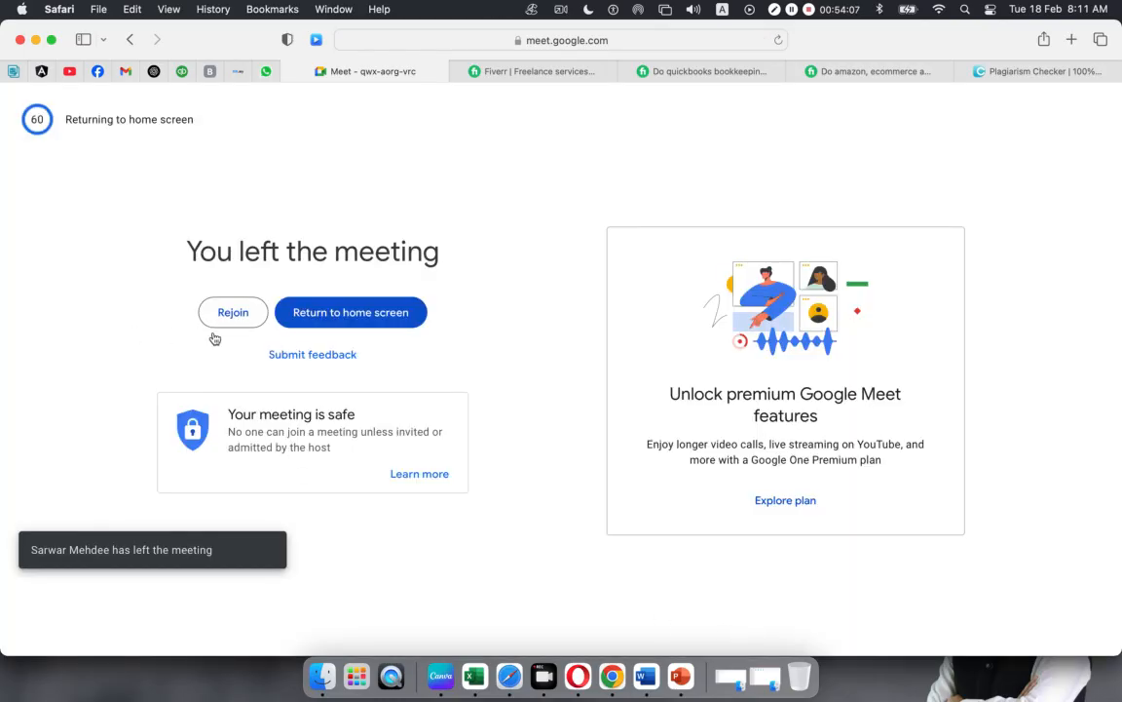
Start a new instant meeting with camera and microphone access allowed, copy its link and turn off the camera.
{"action": "left_click", "coordinate": [327, 316]}
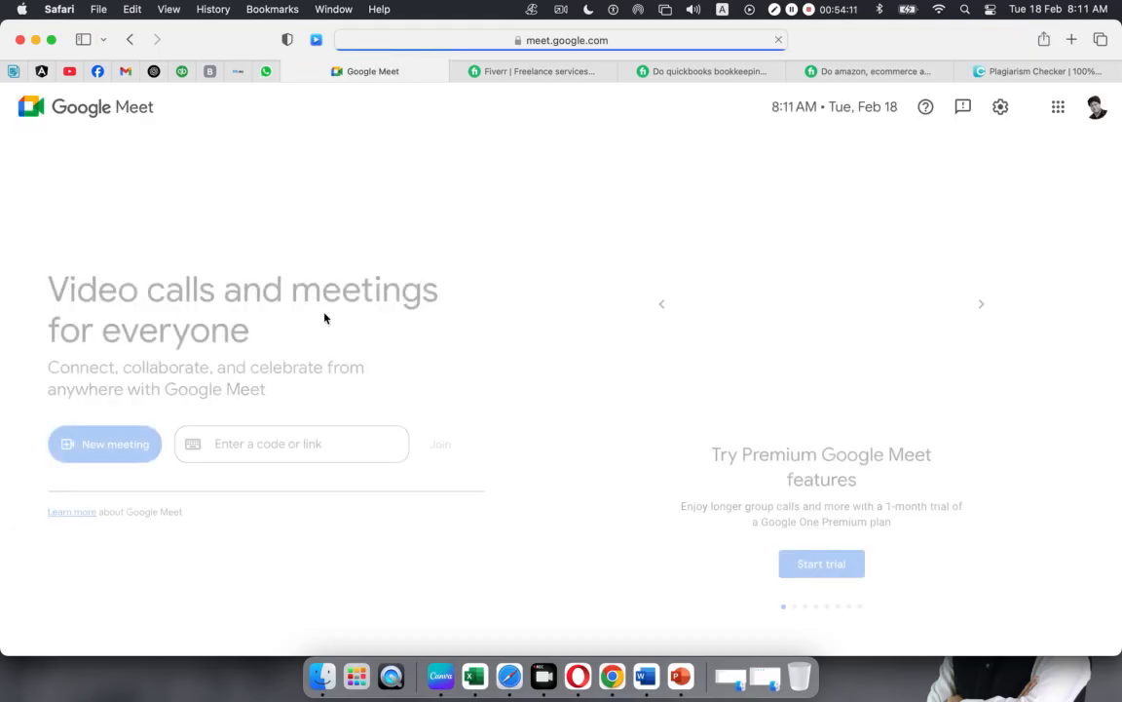
{"action": "left_click", "coordinate": [119, 444]}
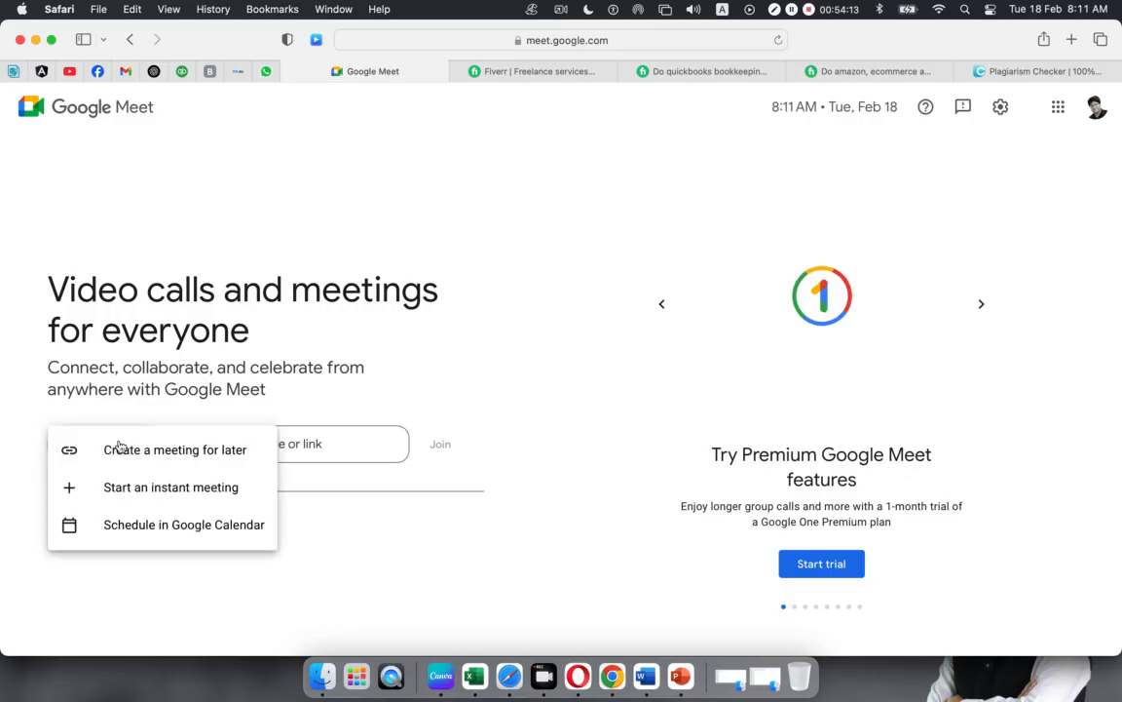
{"action": "left_click", "coordinate": [133, 489]}
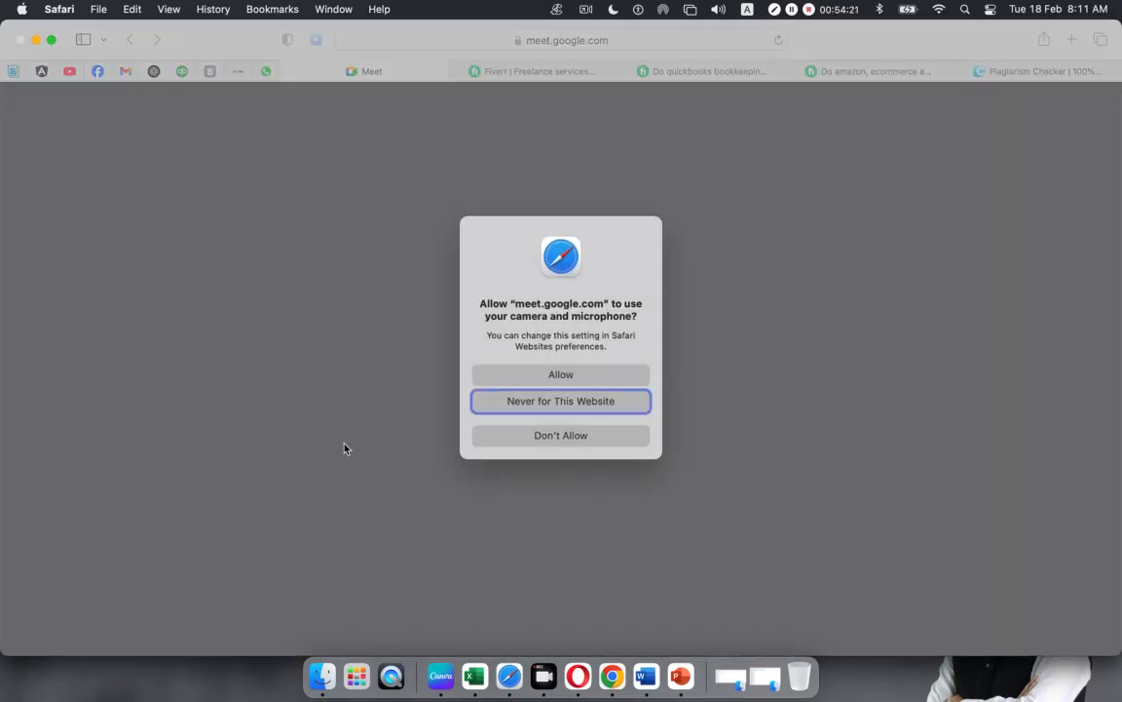
{"action": "left_click", "coordinate": [489, 377]}
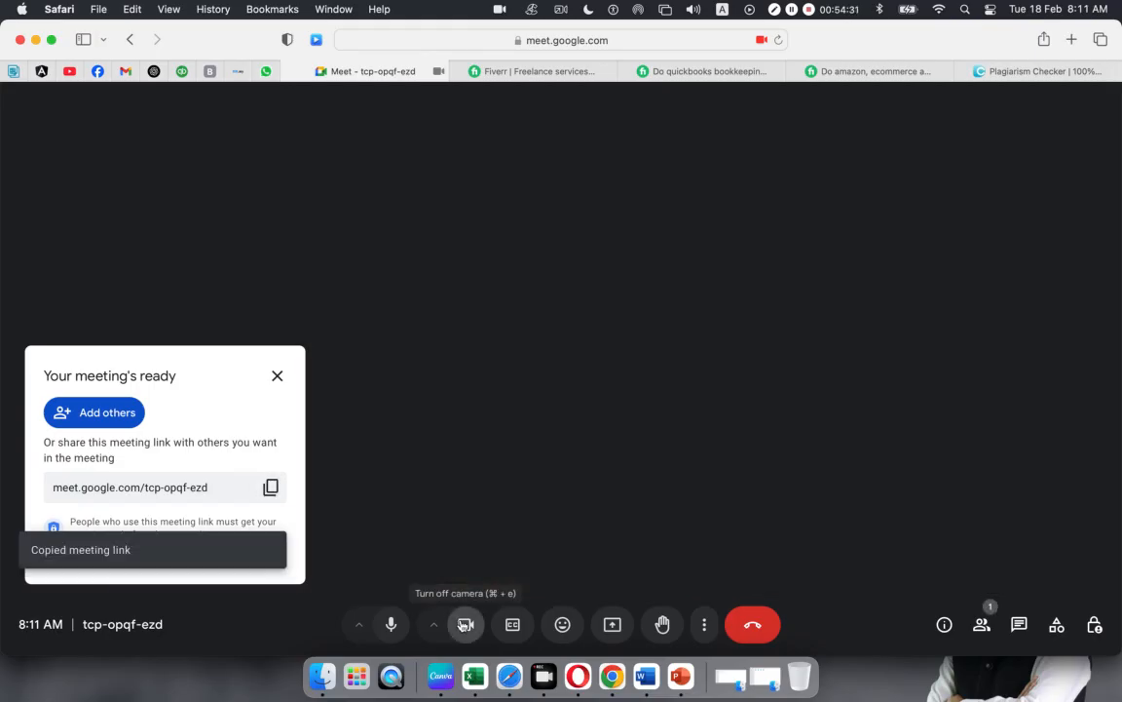
{"action": "left_click", "coordinate": [465, 624]}
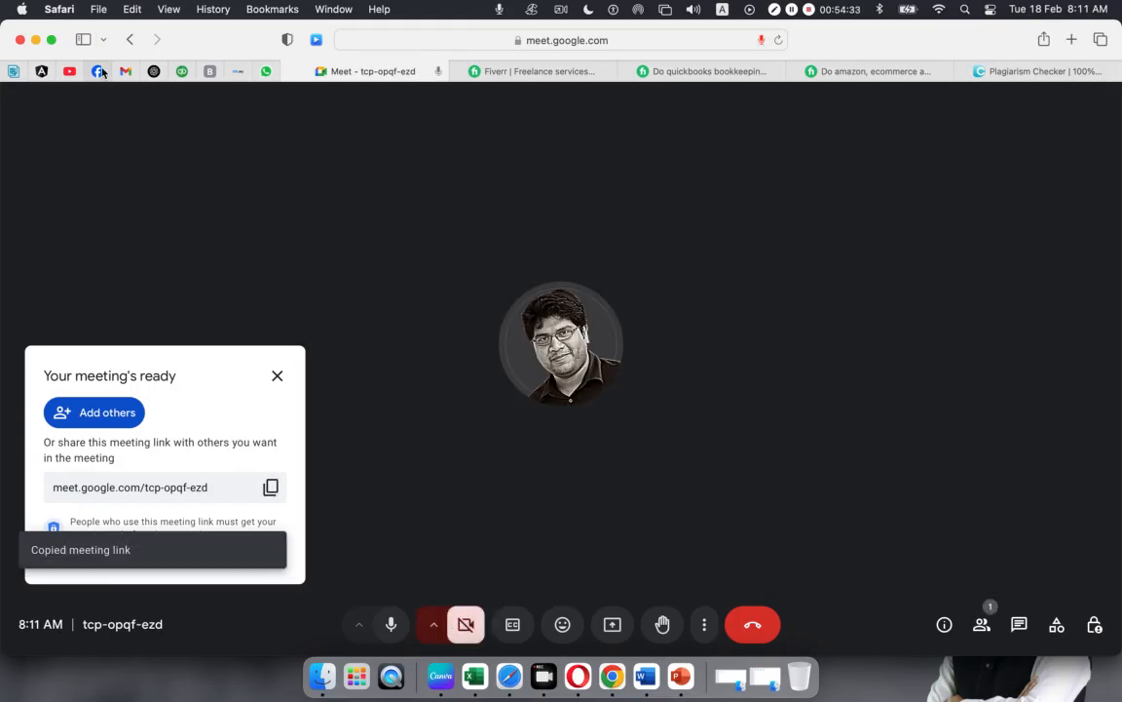
Send the new meeting link to the AMS-6018 and Online AMS 5374 group chats on Facebook.
{"action": "left_click", "coordinate": [98, 71]}
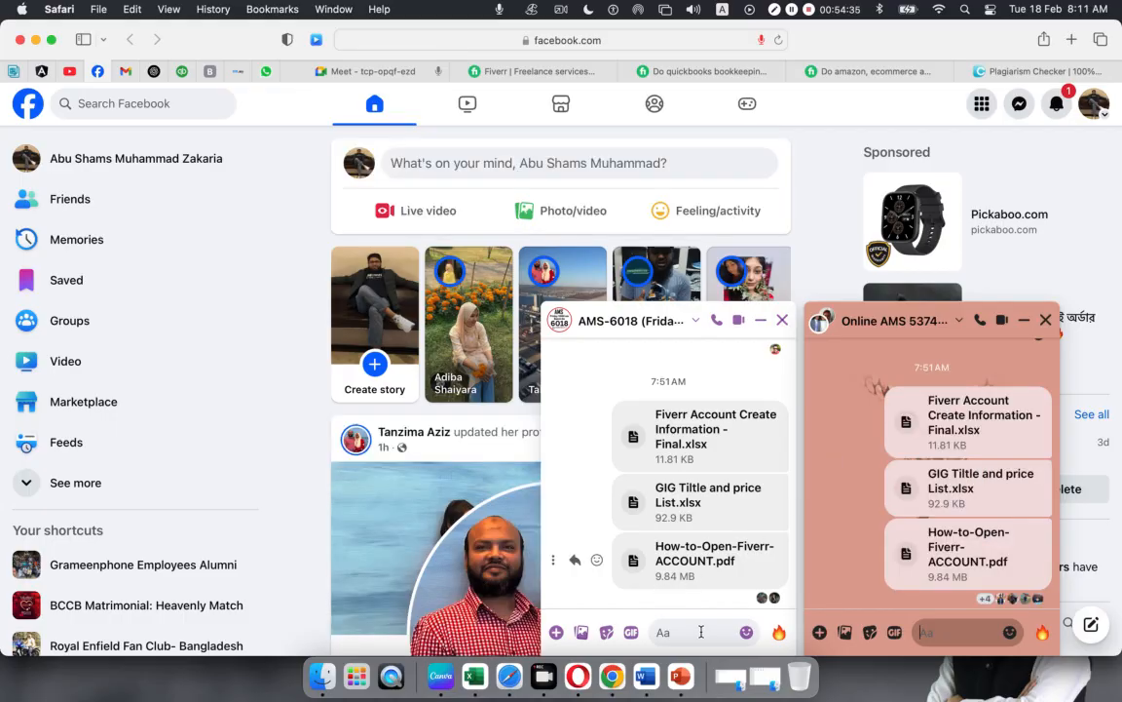
{"action": "left_click", "coordinate": [701, 631]}
{"action": "key", "text": "super+v"}
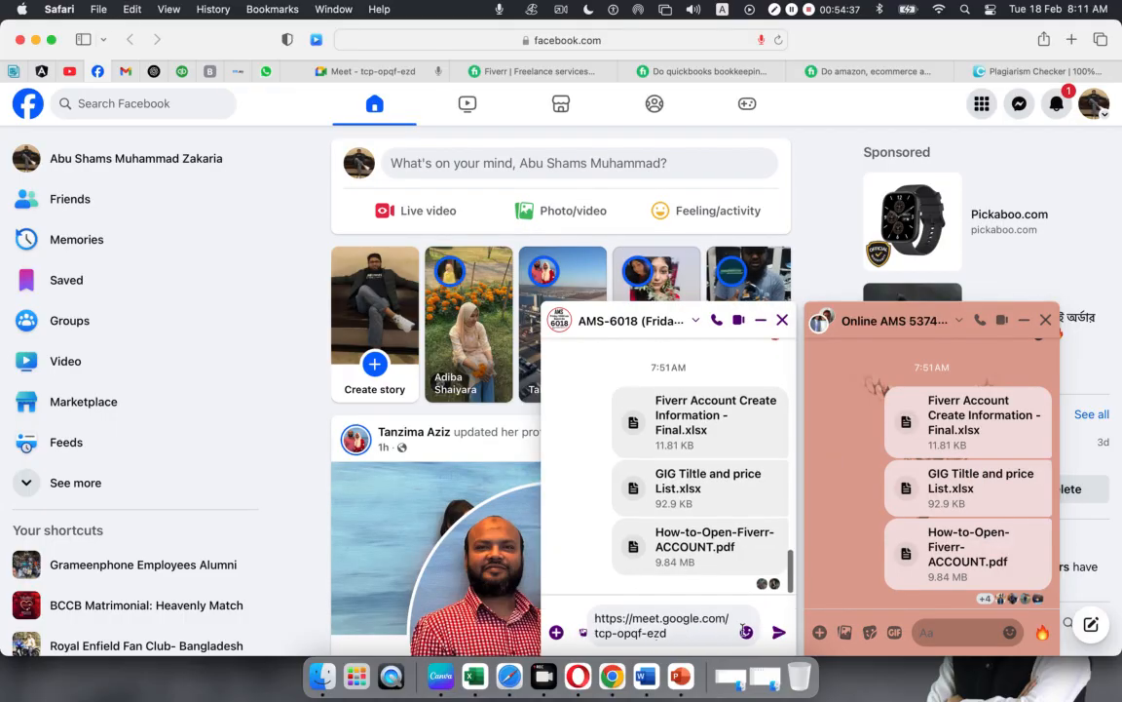
{"action": "left_click", "coordinate": [777, 634]}
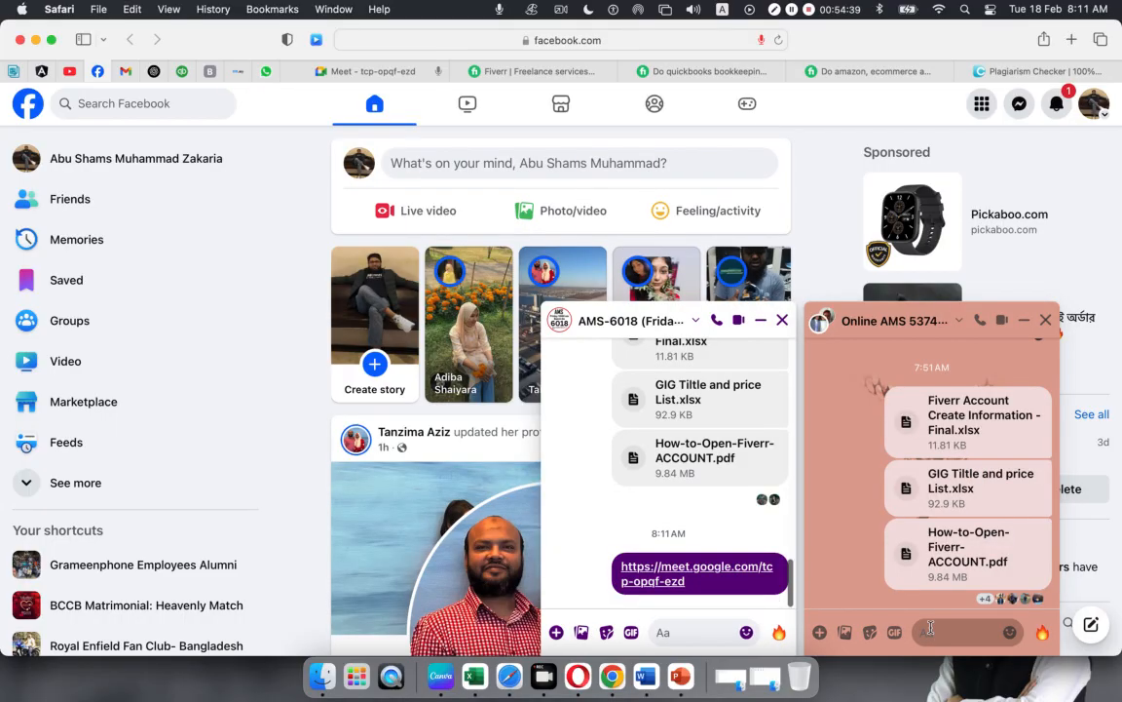
{"action": "key", "text": "super+v"}
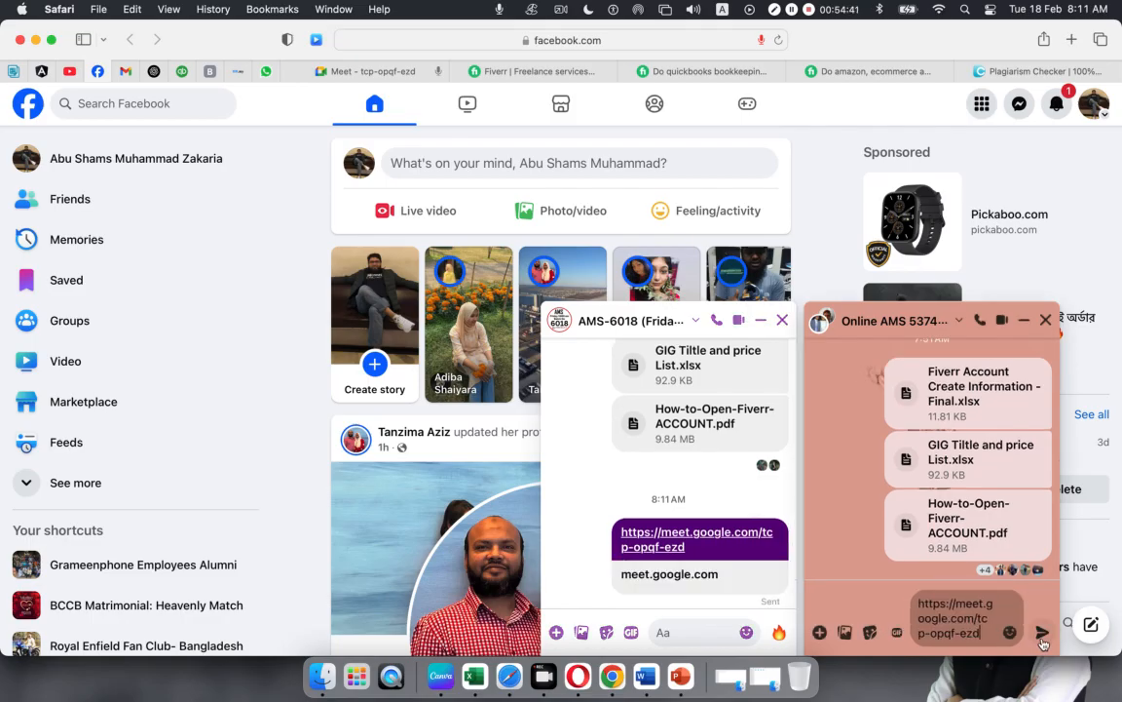
{"action": "left_click", "coordinate": [1043, 634]}
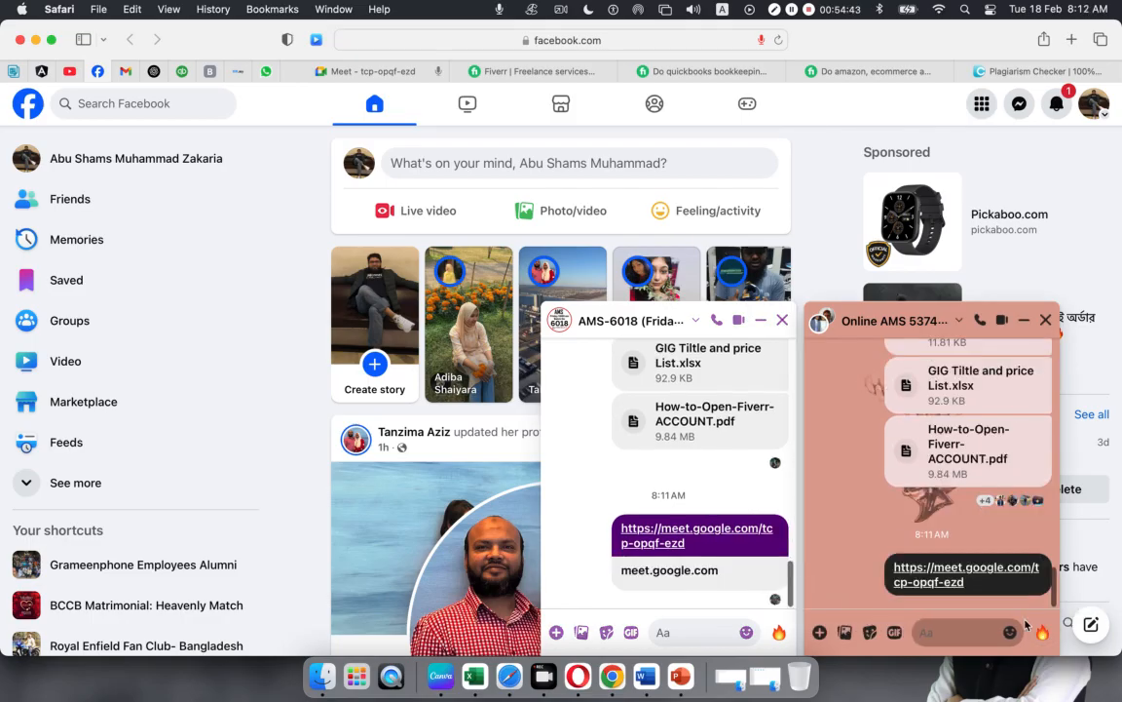
Return to the new meeting, close the meeting-ready notice and admit all people waiting to join.
{"action": "left_click", "coordinate": [353, 71]}
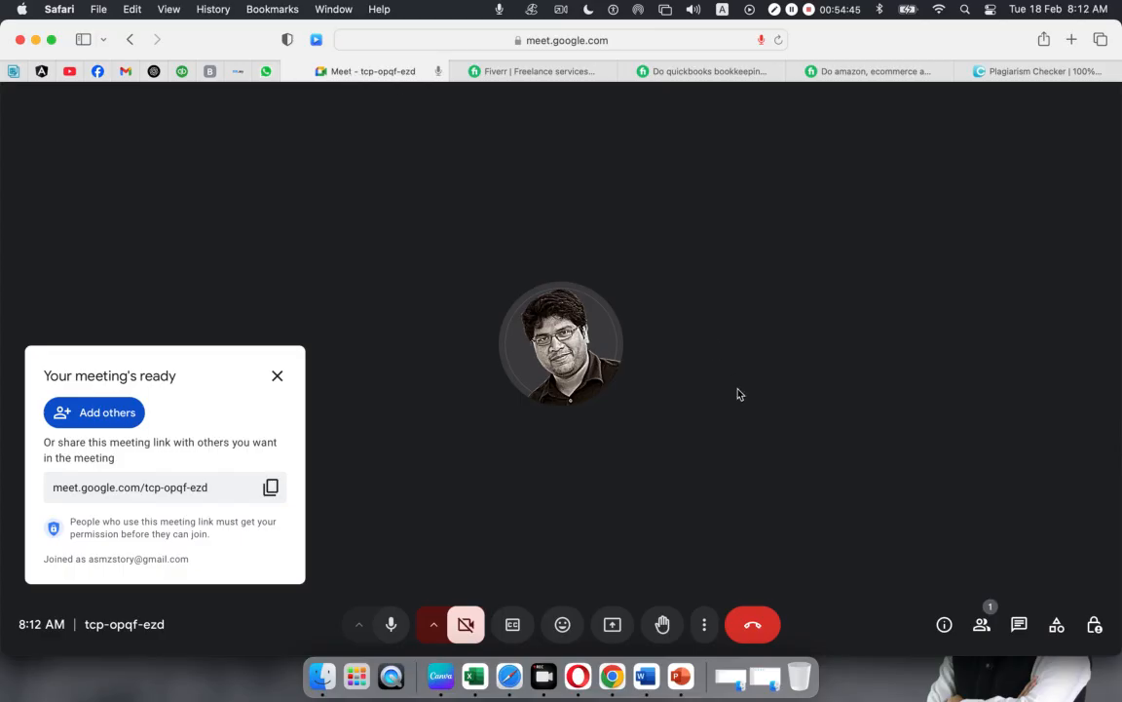
{"action": "left_click", "coordinate": [277, 375]}
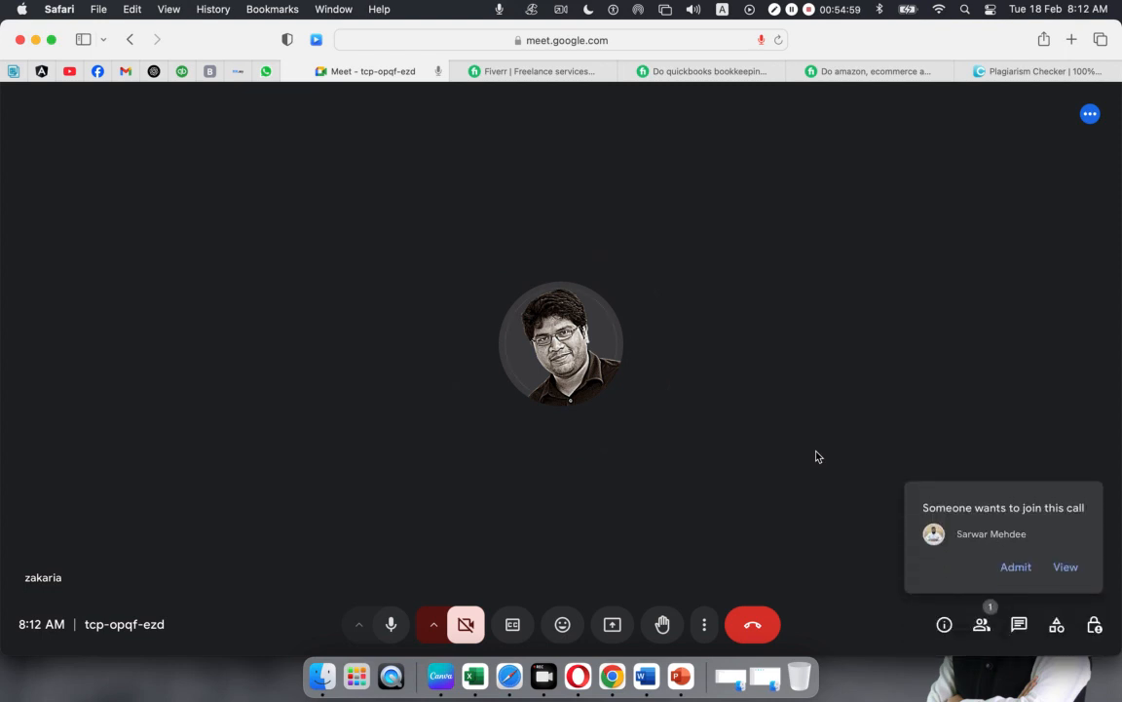
{"action": "left_click", "coordinate": [1064, 575]}
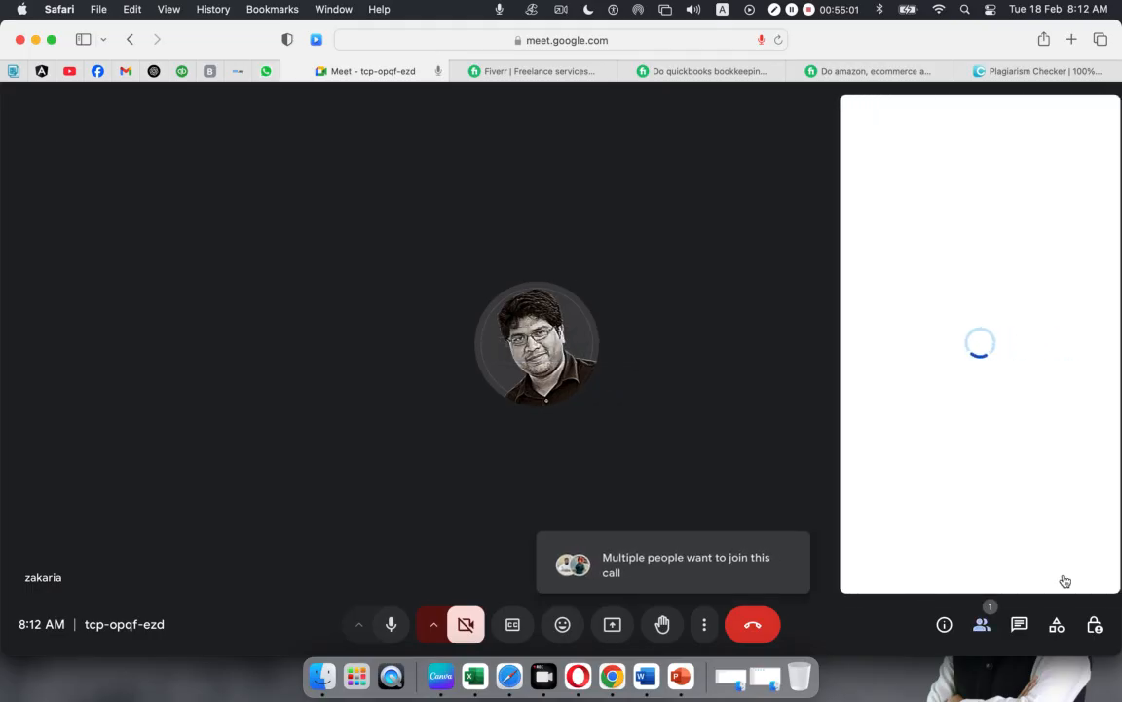
{"action": "left_click", "coordinate": [1051, 327]}
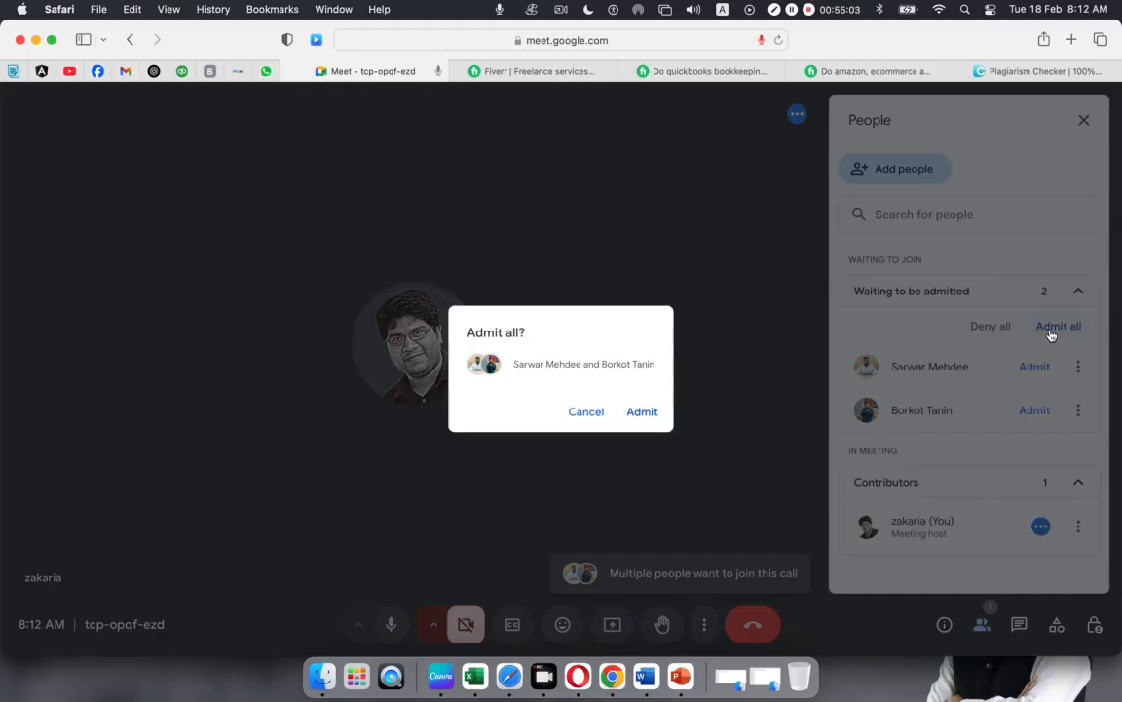
{"action": "left_click", "coordinate": [642, 411]}
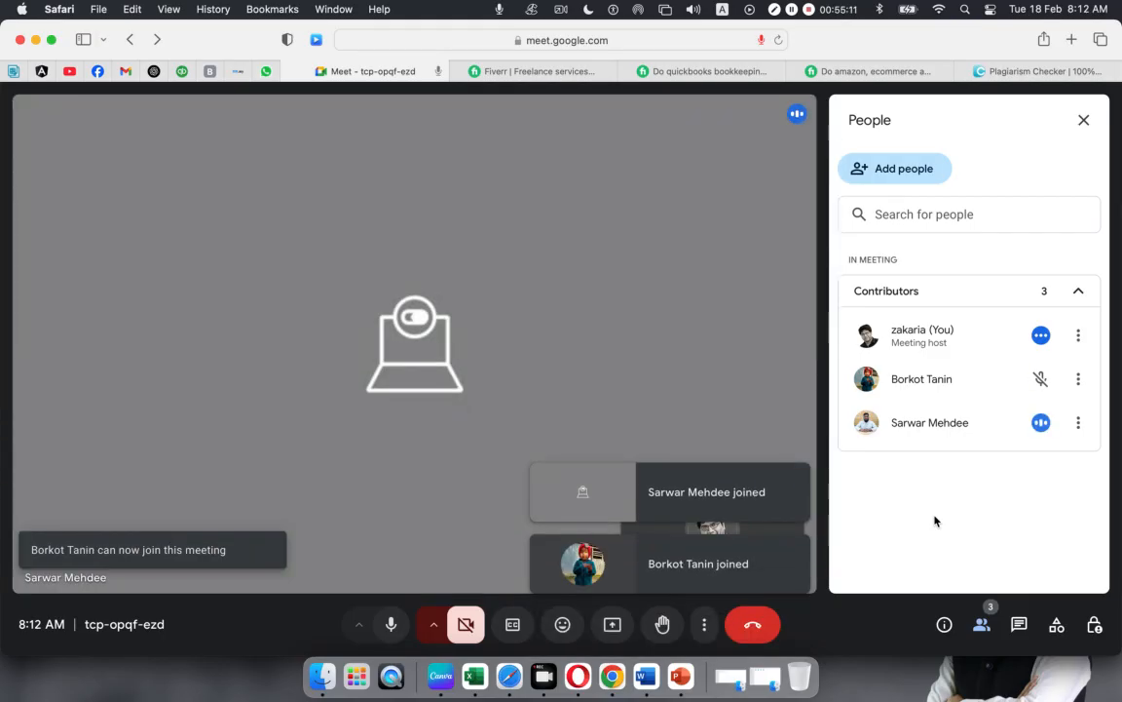
Mute the participant whose microphone is on, and admit the further people waiting to join one by one.
{"action": "left_click", "coordinate": [1039, 429]}
{"action": "left_click", "coordinate": [671, 401]}
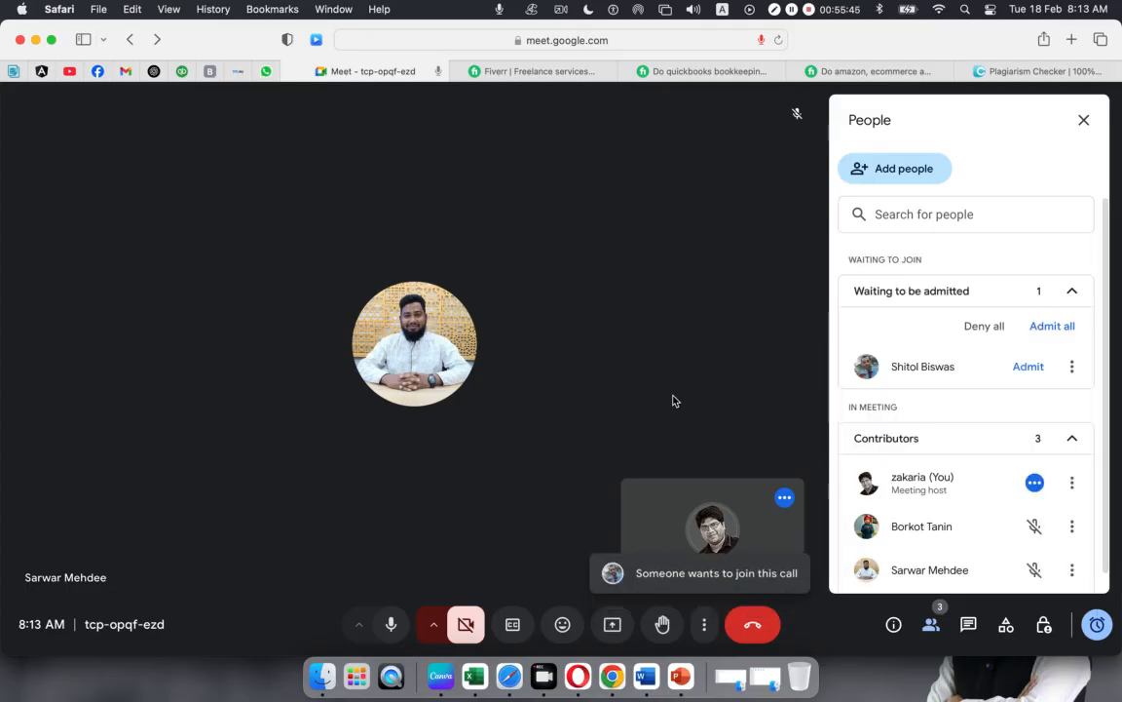
{"action": "left_click", "coordinate": [1019, 367]}
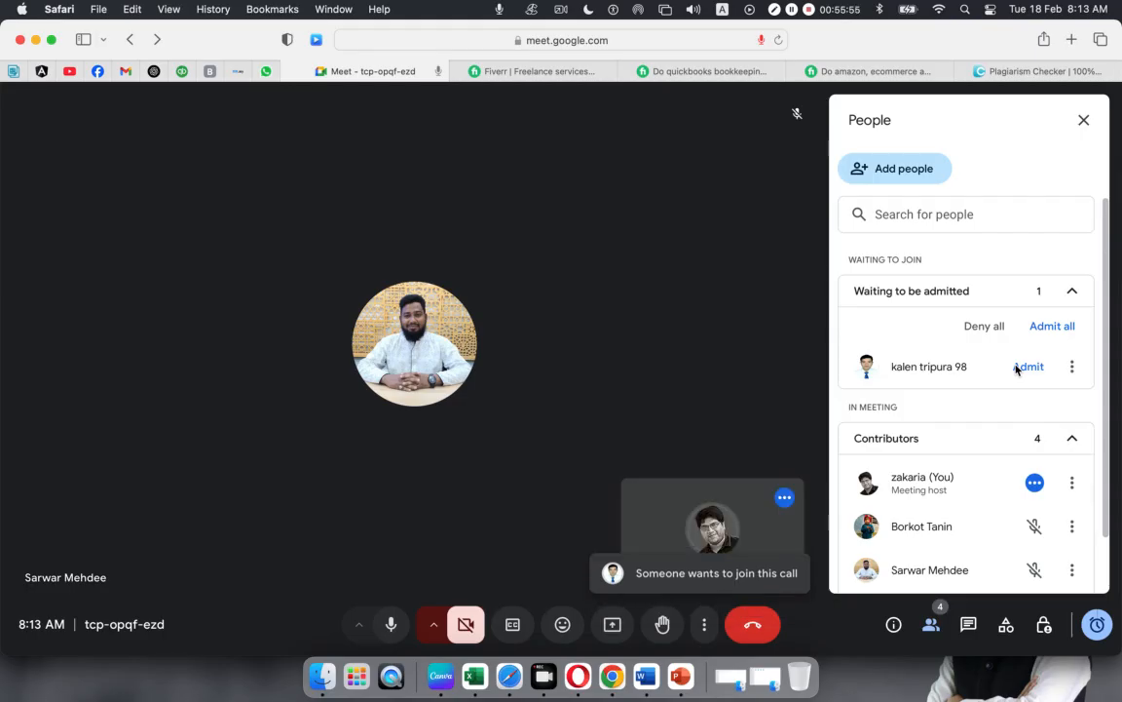
{"action": "left_click", "coordinate": [1018, 368]}
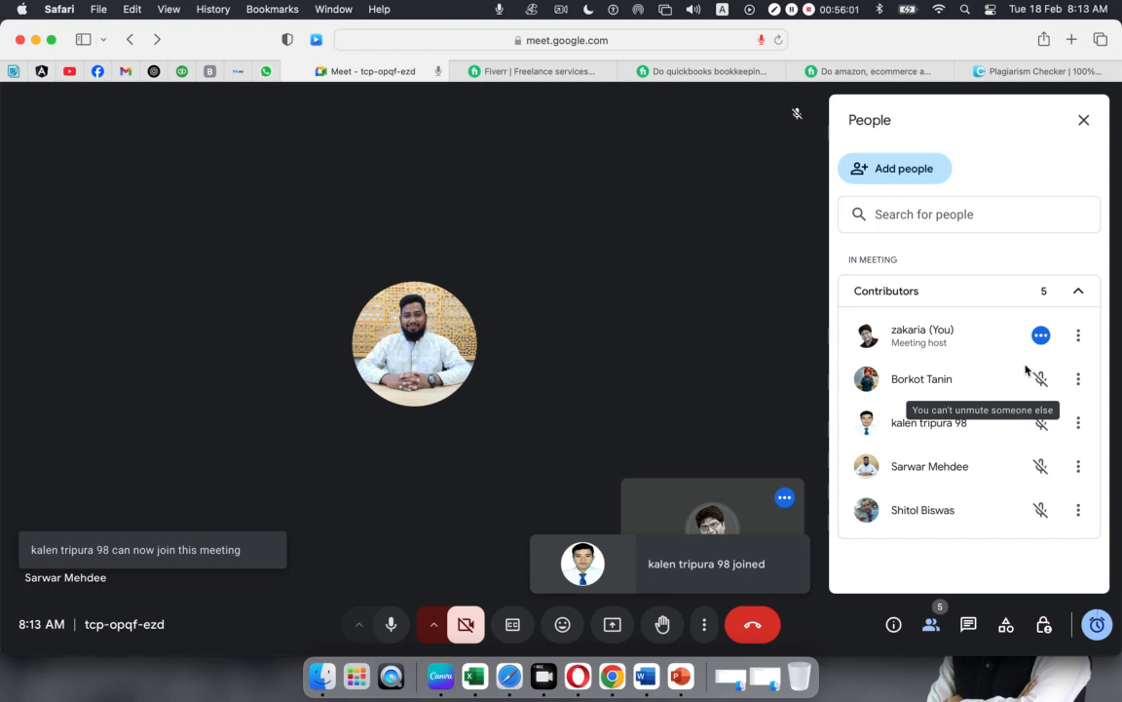
{"action": "left_click", "coordinate": [1027, 367]}
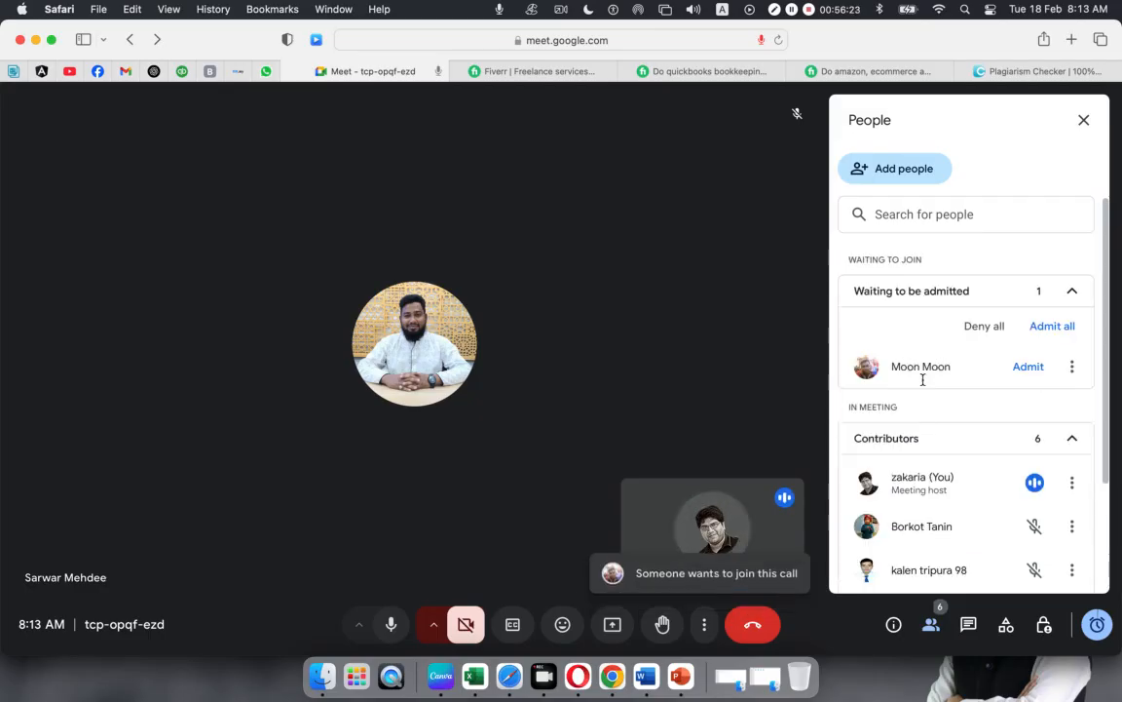
{"action": "left_click", "coordinate": [1028, 367]}
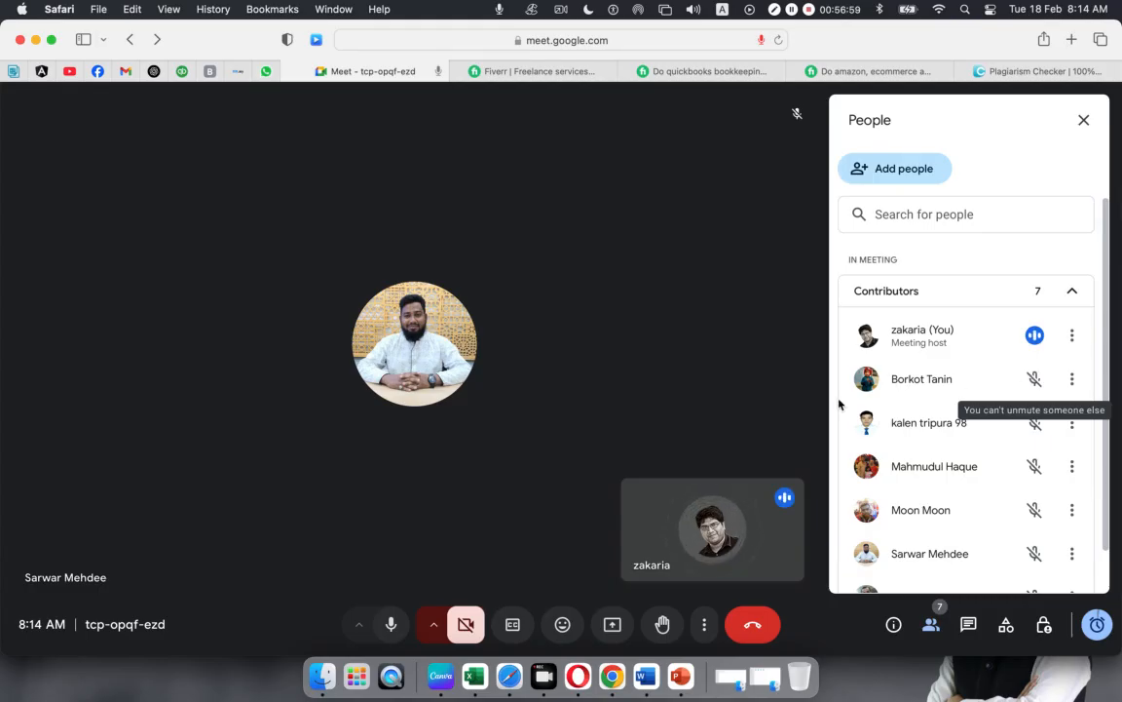
Check the participant list and present the screen to the meeting.
{"action": "scroll", "coordinate": [955, 429], "scroll_direction": "down", "scroll_amount": 2}
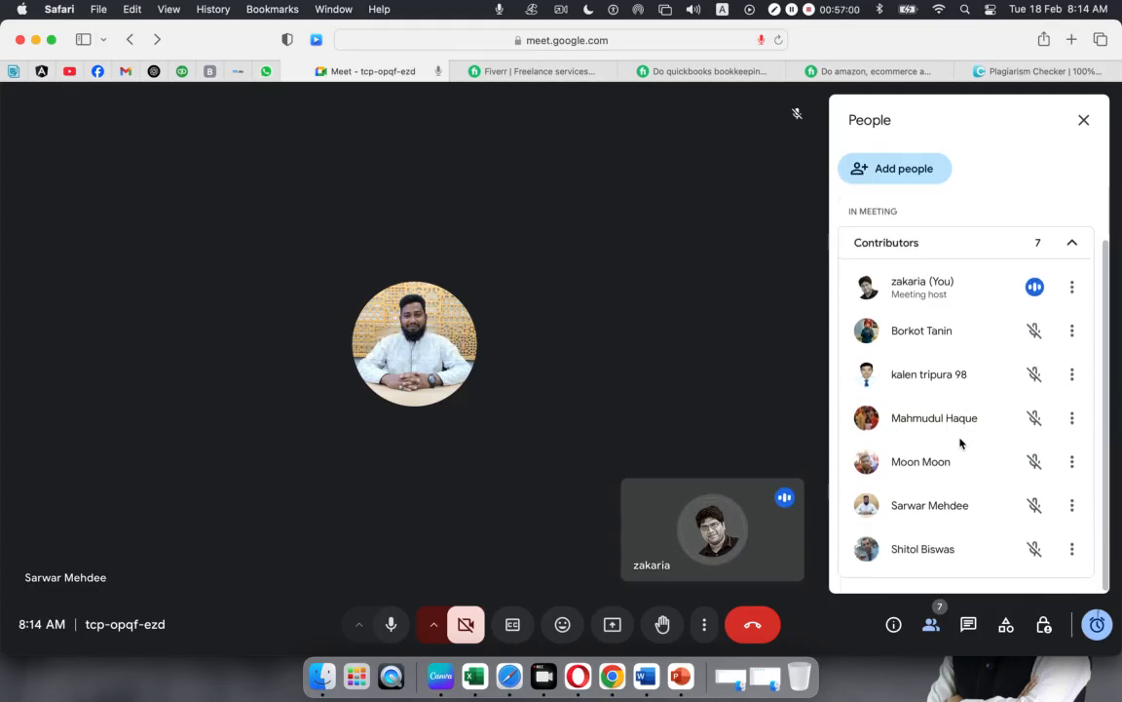
{"action": "left_click", "coordinate": [612, 623]}
{"action": "left_click", "coordinate": [564, 377]}
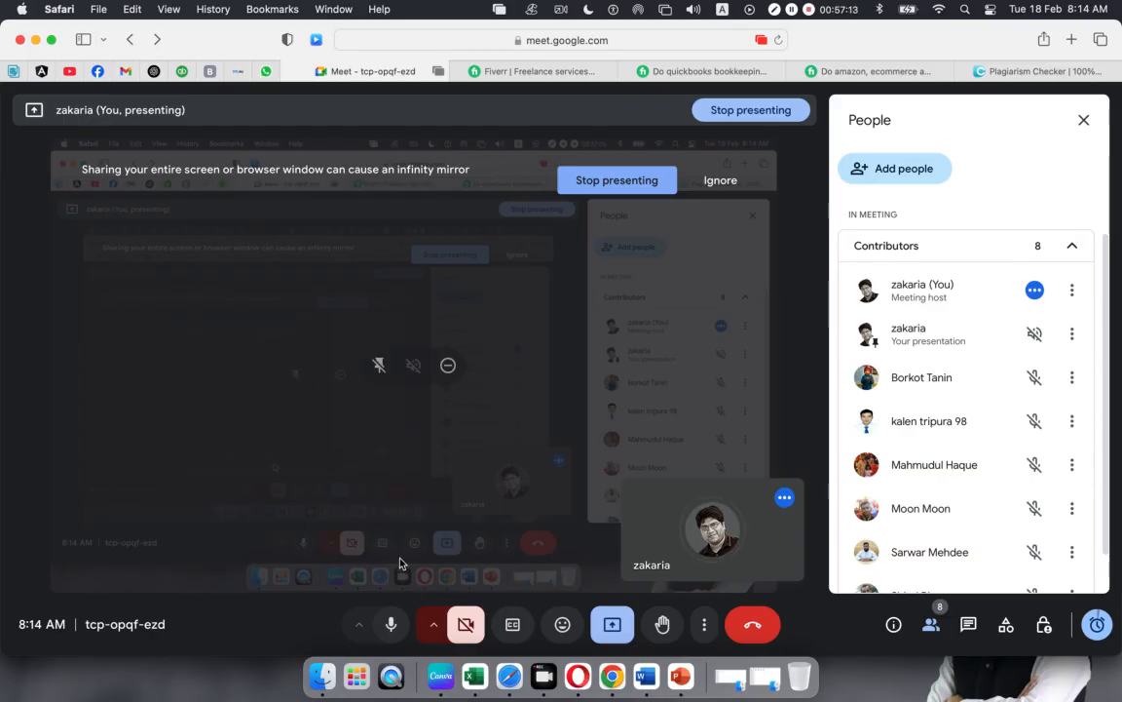
Switch to Opera and look over the gig's Description & FAQ page, from the description editor to the milestone workflow.
{"action": "left_click", "coordinate": [577, 672]}
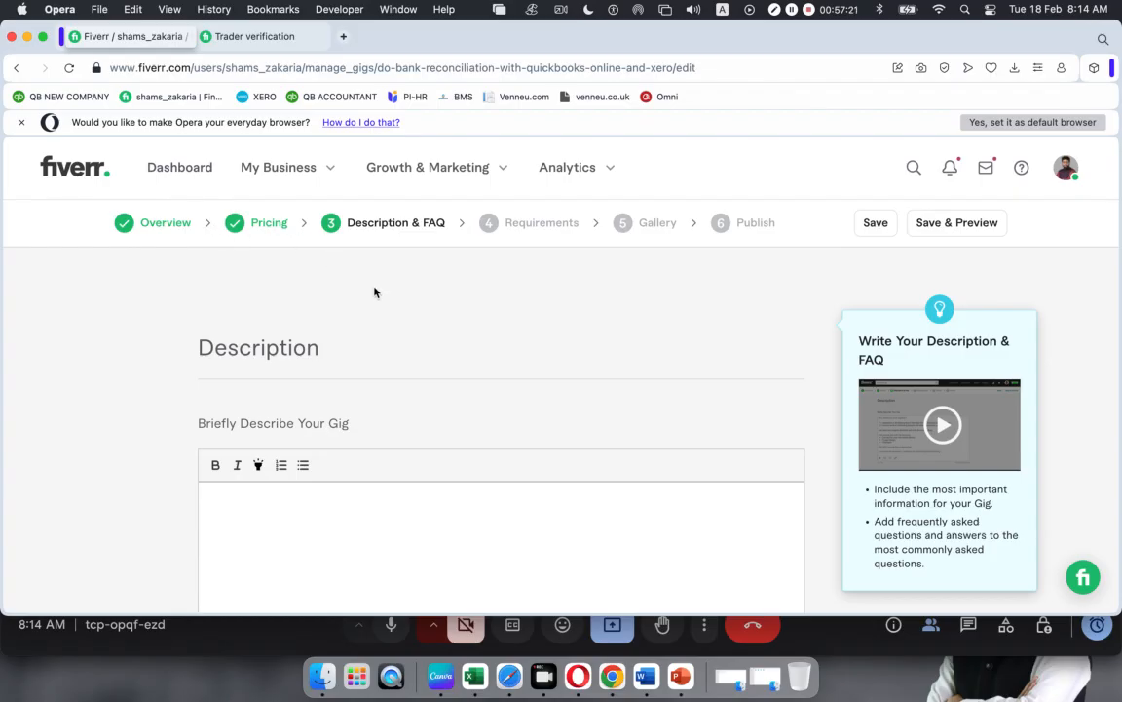
{"action": "scroll", "coordinate": [374, 292], "scroll_direction": "down", "scroll_amount": 6}
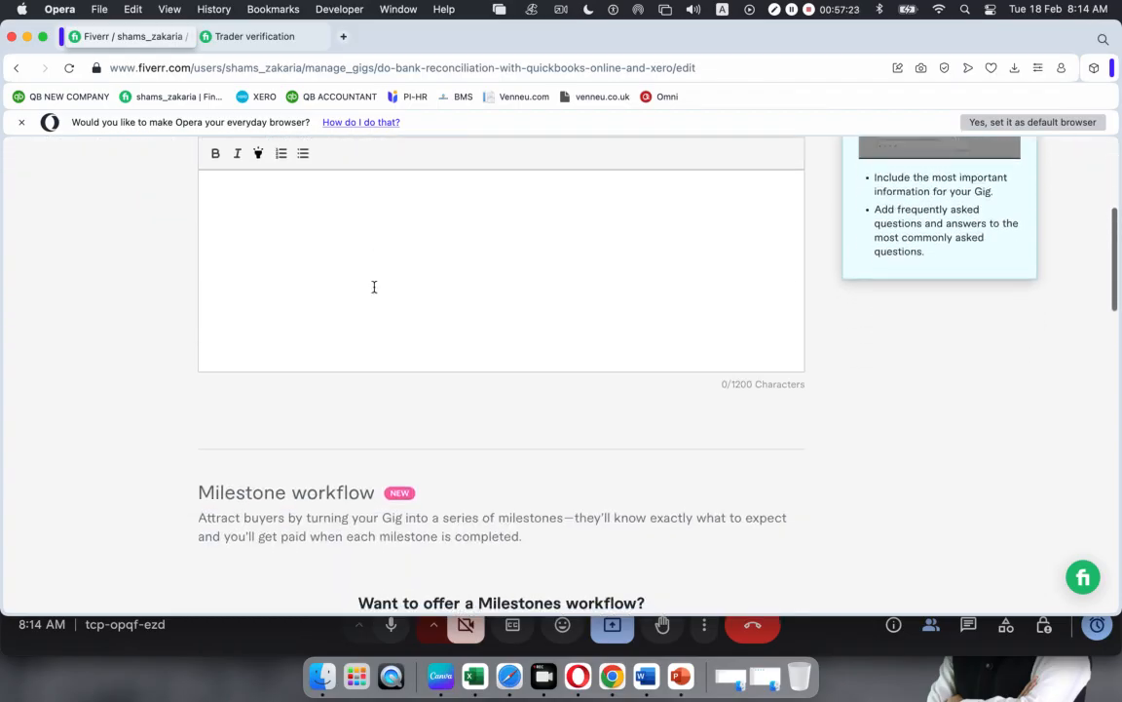
{"action": "scroll", "coordinate": [374, 288], "scroll_direction": "up", "scroll_amount": 5}
{"action": "scroll", "coordinate": [374, 292], "scroll_direction": "up", "scroll_amount": 2}
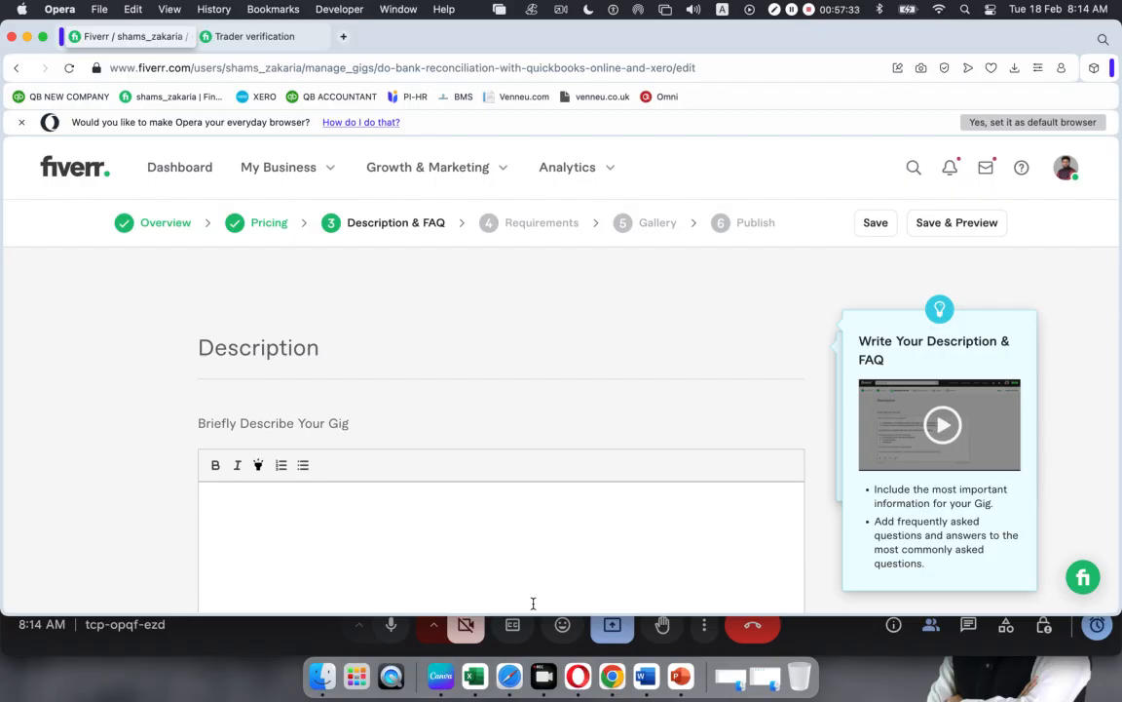
Switch to Safari to check the meeting's participant list, and minimise its window to return to the gig description editor.
{"action": "left_click", "coordinate": [509, 670]}
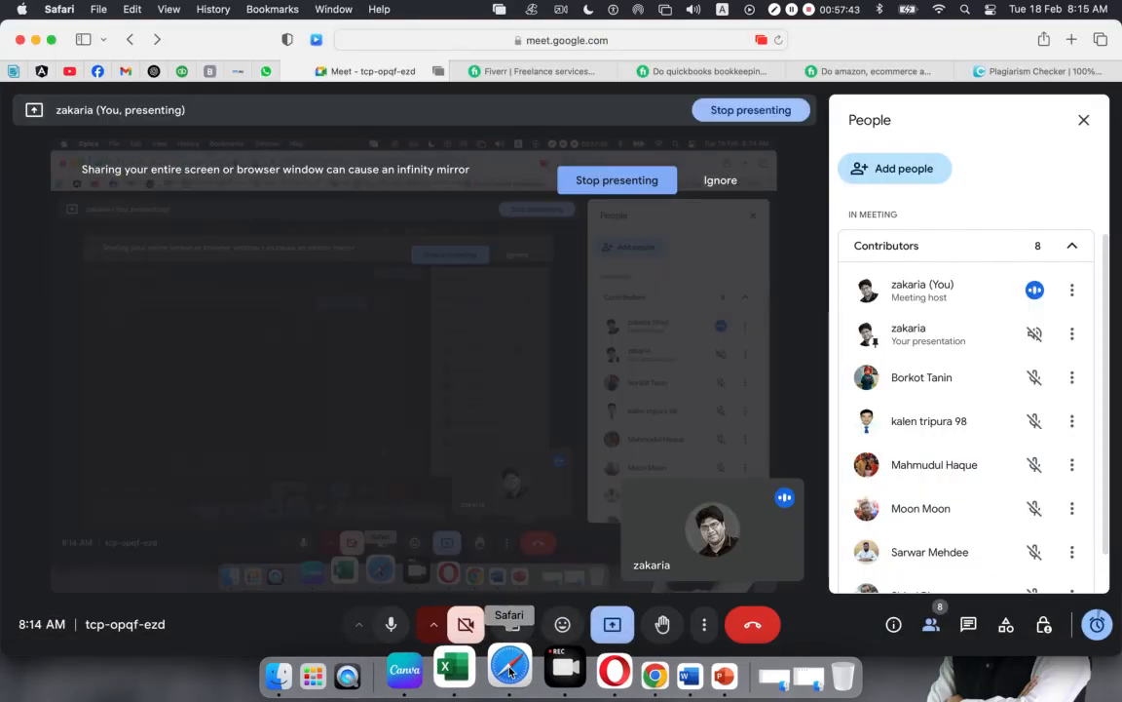
{"action": "scroll", "coordinate": [963, 444], "scroll_direction": "down", "scroll_amount": 2}
{"action": "scroll", "coordinate": [963, 444], "scroll_direction": "up", "scroll_amount": 3}
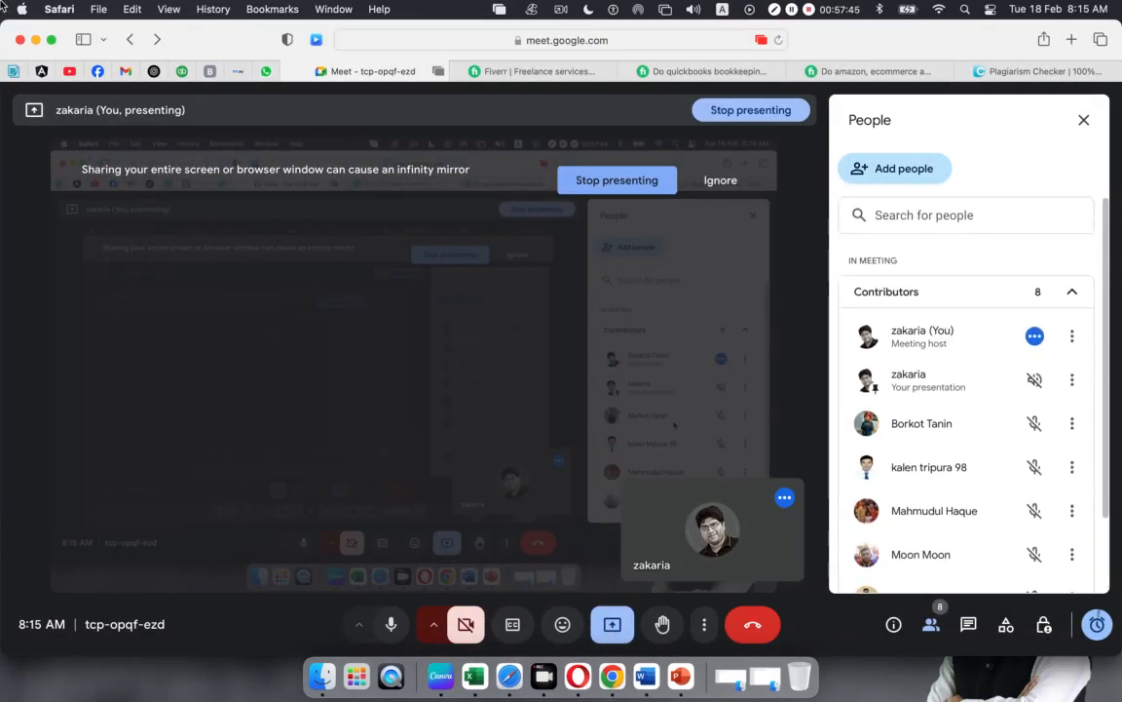
{"action": "left_click", "coordinate": [35, 41]}
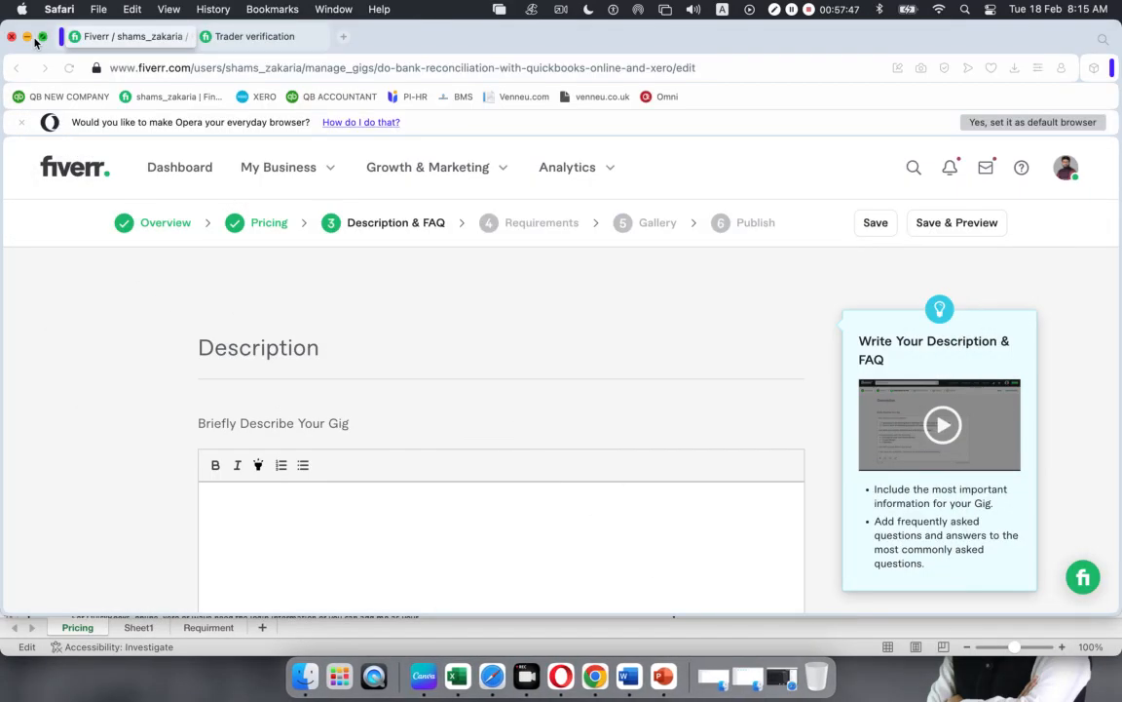
{"action": "scroll", "coordinate": [426, 420], "scroll_direction": "down", "scroll_amount": 2}
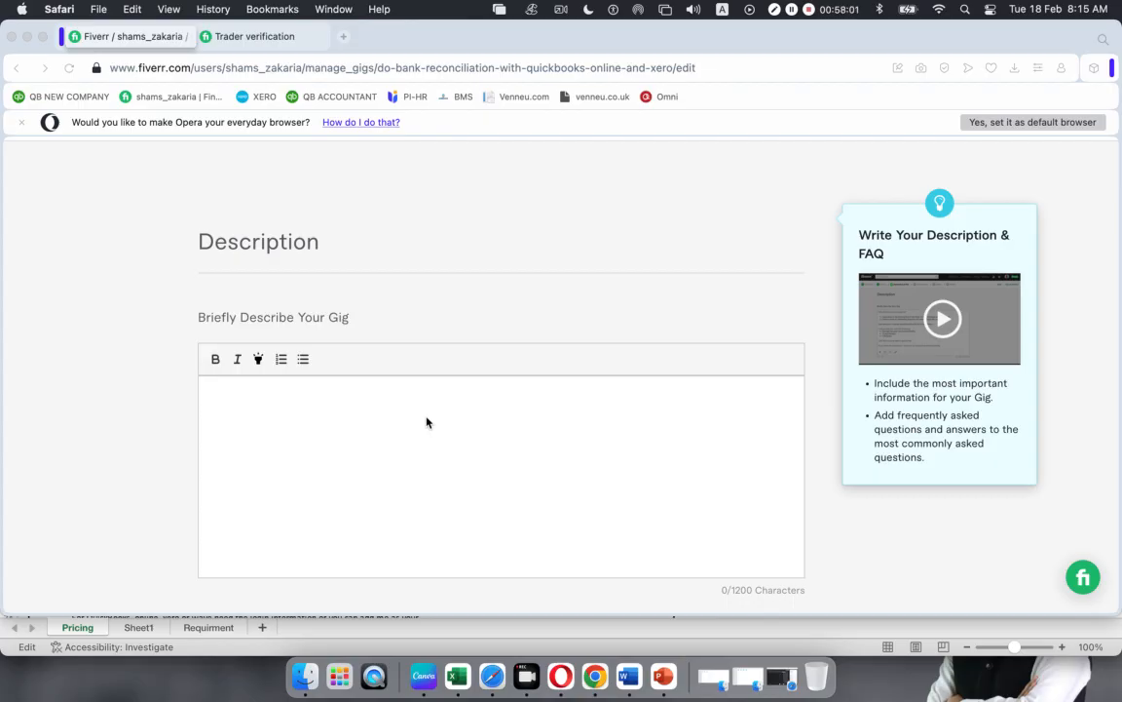
Switch to Excel and copy the "About the seller" text in C49:C53 of the Pricing sheet.
{"action": "left_click", "coordinate": [457, 676]}
{"action": "scroll", "coordinate": [292, 458], "scroll_direction": "up", "scroll_amount": 5}
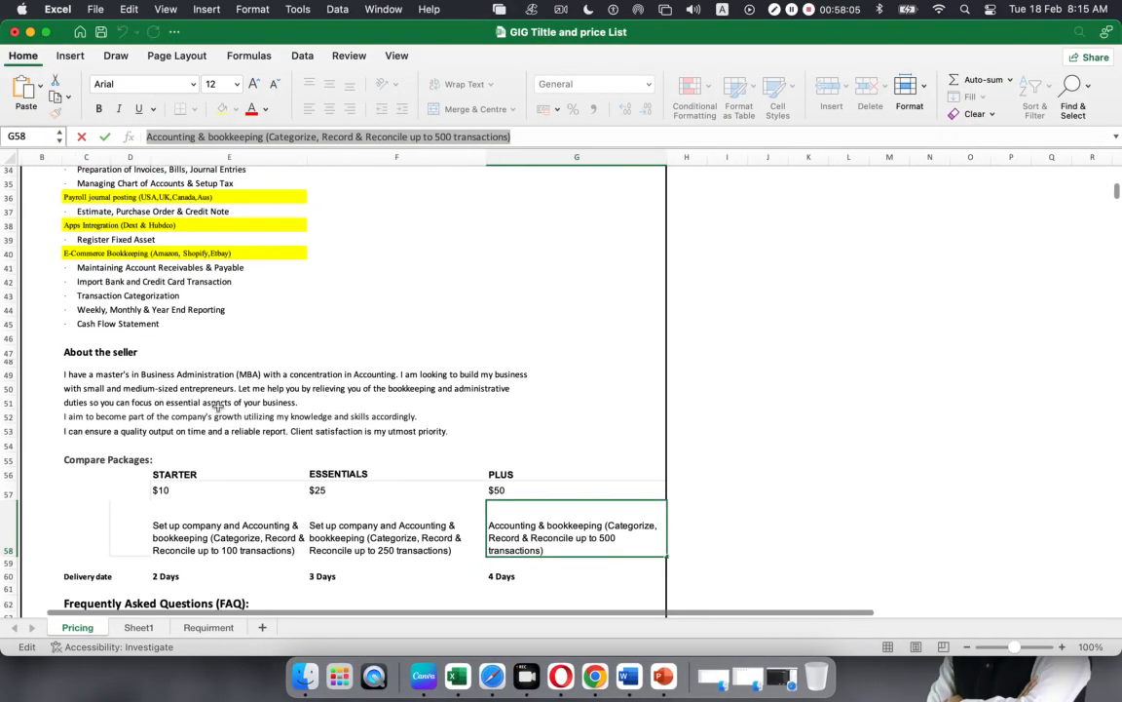
{"action": "left_click_drag", "start_coordinate": [78, 375], "coordinate": [87, 439]}
{"action": "key", "text": "super+c"}
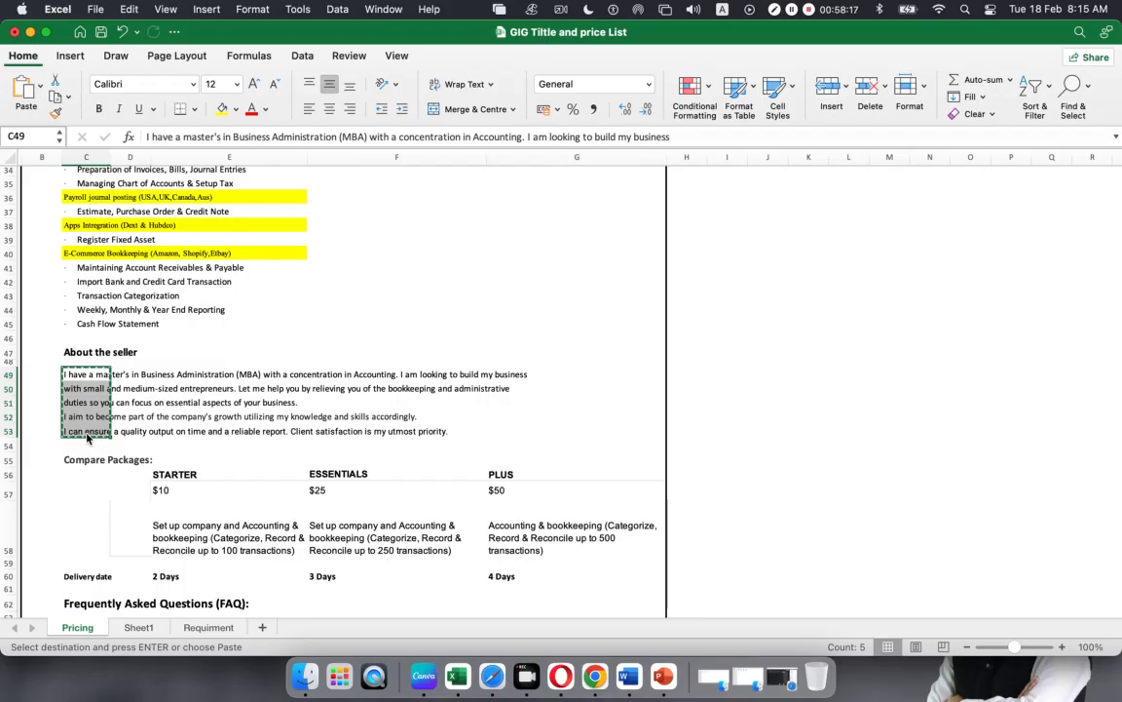
Switch to Safari, open ChatGPT and paste the copied seller text into a new message in the Fiverr Profile Description chat.
{"action": "left_click", "coordinate": [494, 666]}
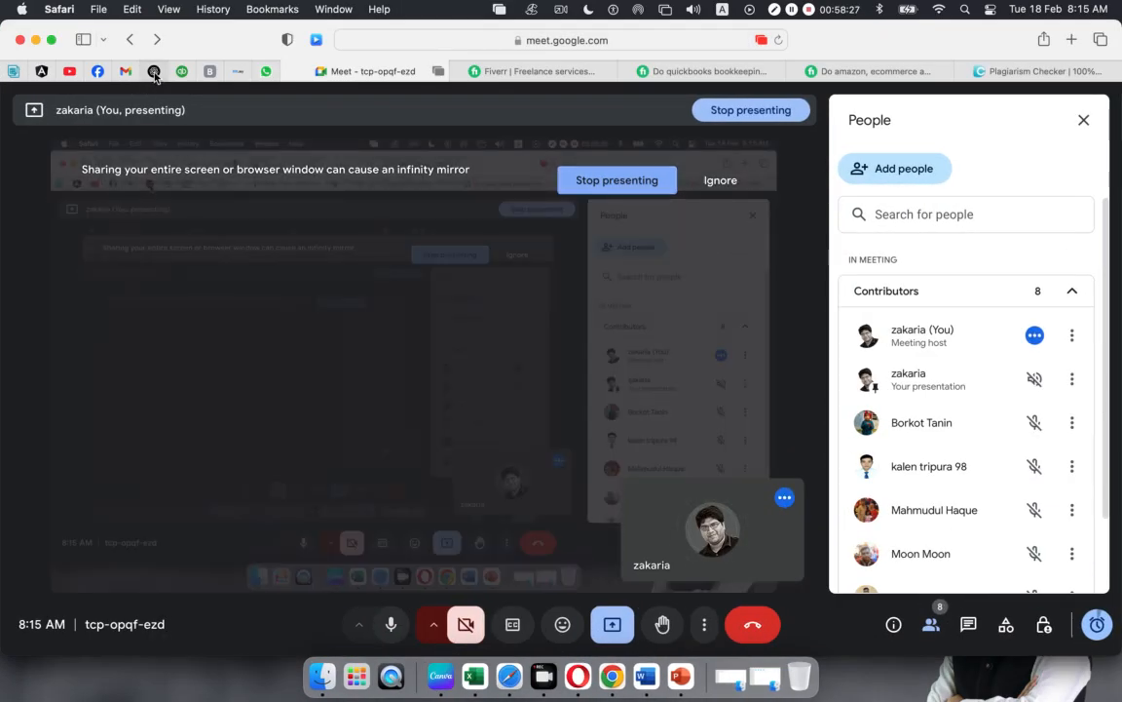
{"action": "left_click", "coordinate": [154, 72]}
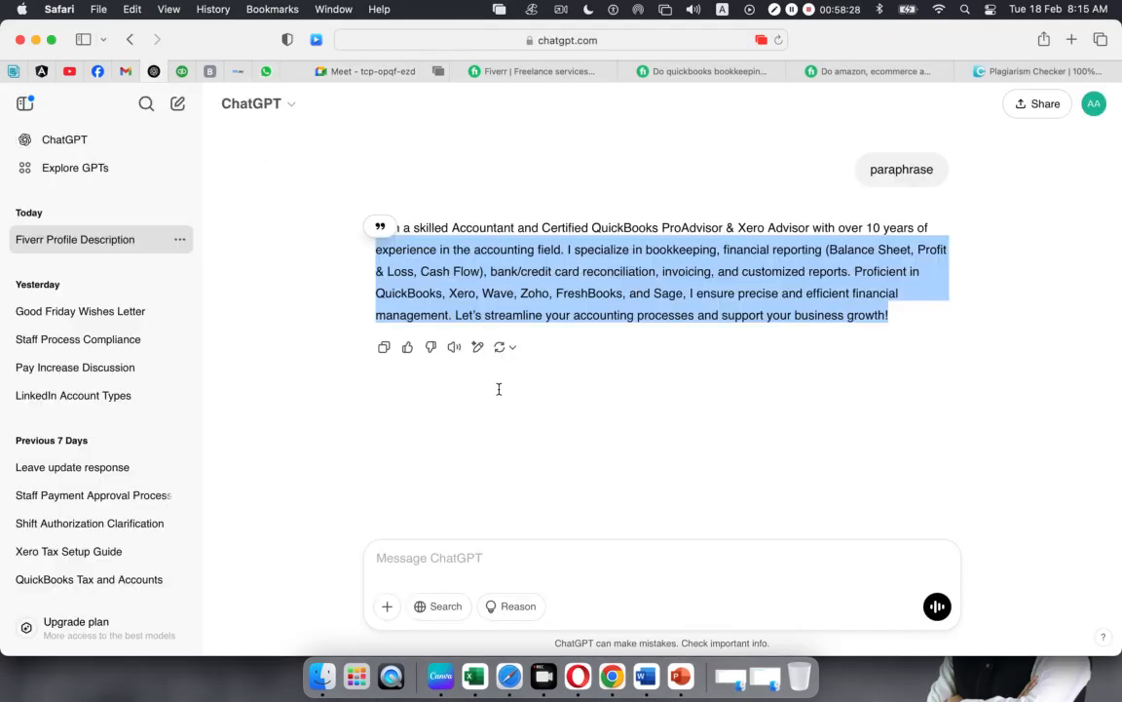
{"action": "left_click", "coordinate": [464, 561]}
{"action": "key", "text": "super+v"}
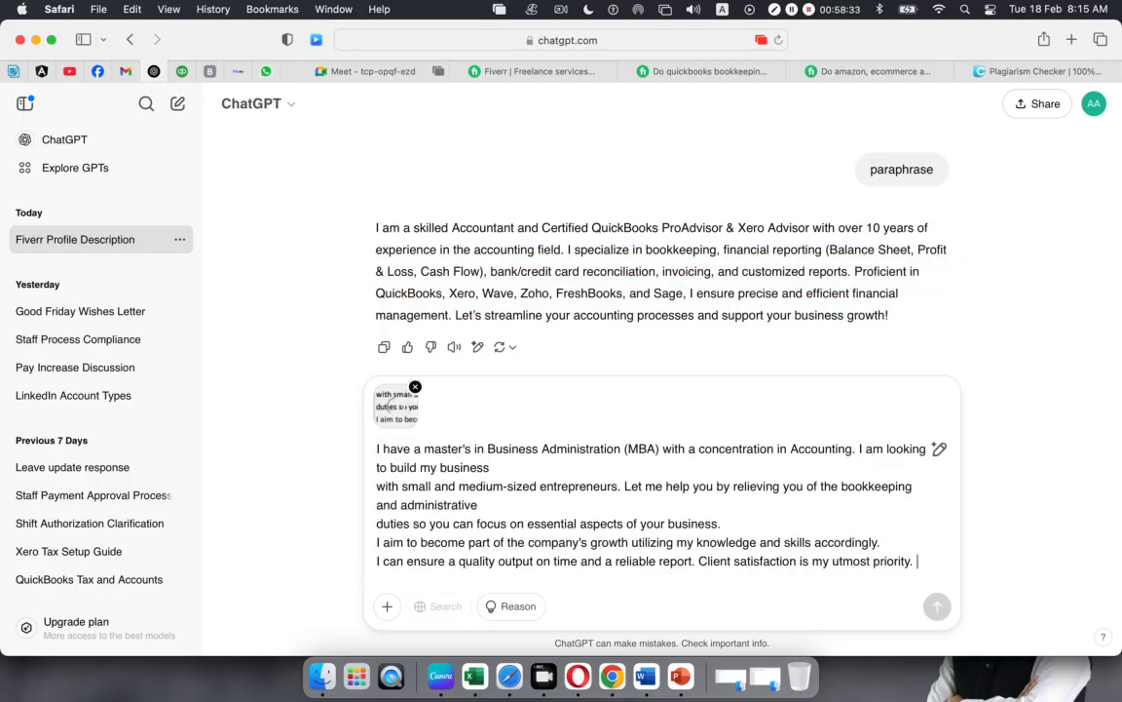
Add the request "(need a fiver gig description)" to the end of the pasted text and send the message.
{"action": "type", "text": "priority. (need a "}
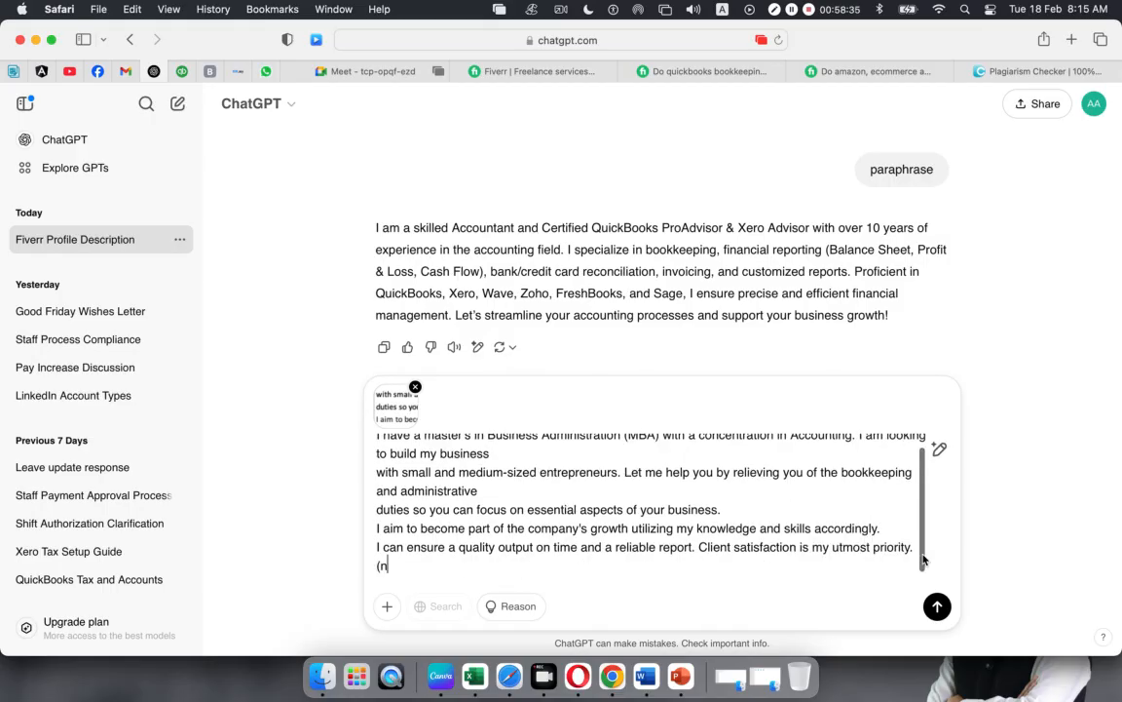
{"action": "type", "text": "fiverr"}
{"action": "key", "text": "BackSpace"}
{"action": "type", "text": "gig"}
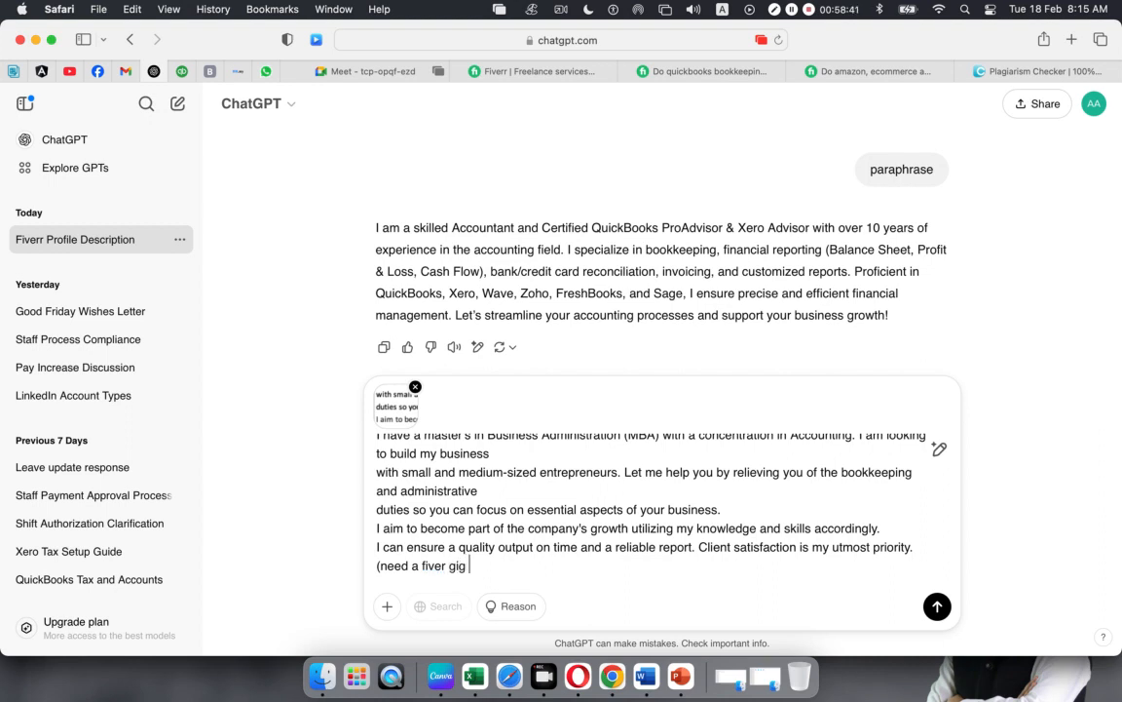
{"action": "type", "text": " description)"}
{"action": "key", "text": "Return"}
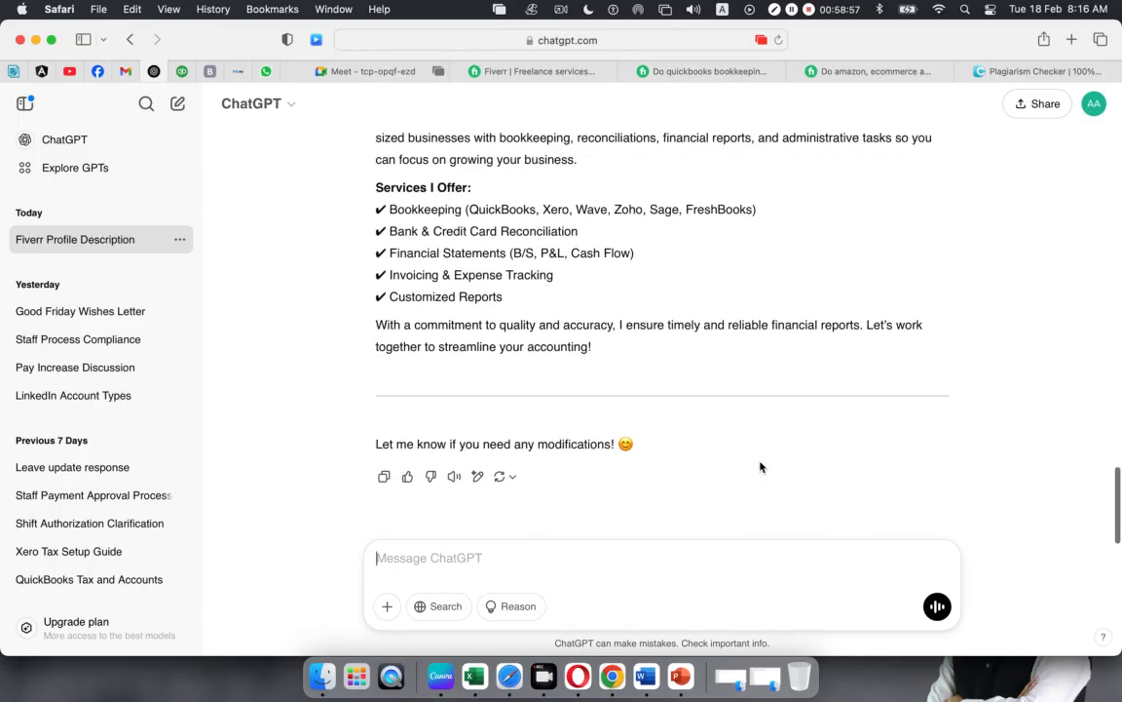
Check the gig description editor in Opera, review ChatGPT's draft in Safari and send the request "need paragraph style".
{"action": "left_click", "coordinate": [578, 675]}
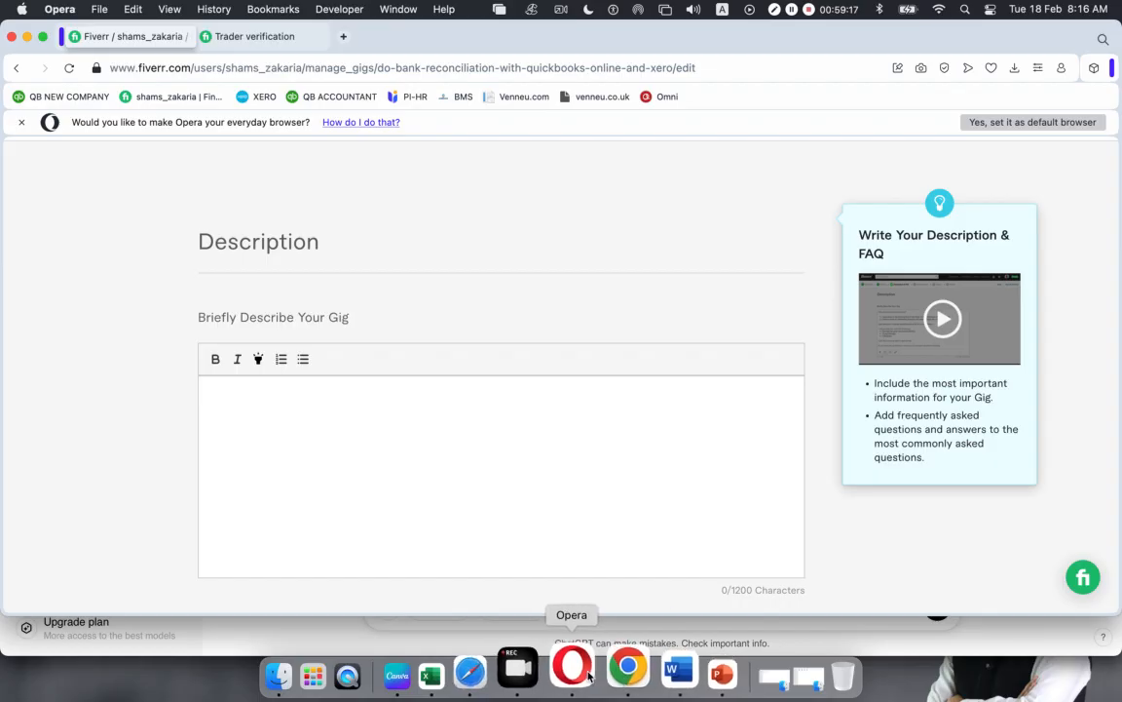
{"action": "left_click", "coordinate": [512, 666]}
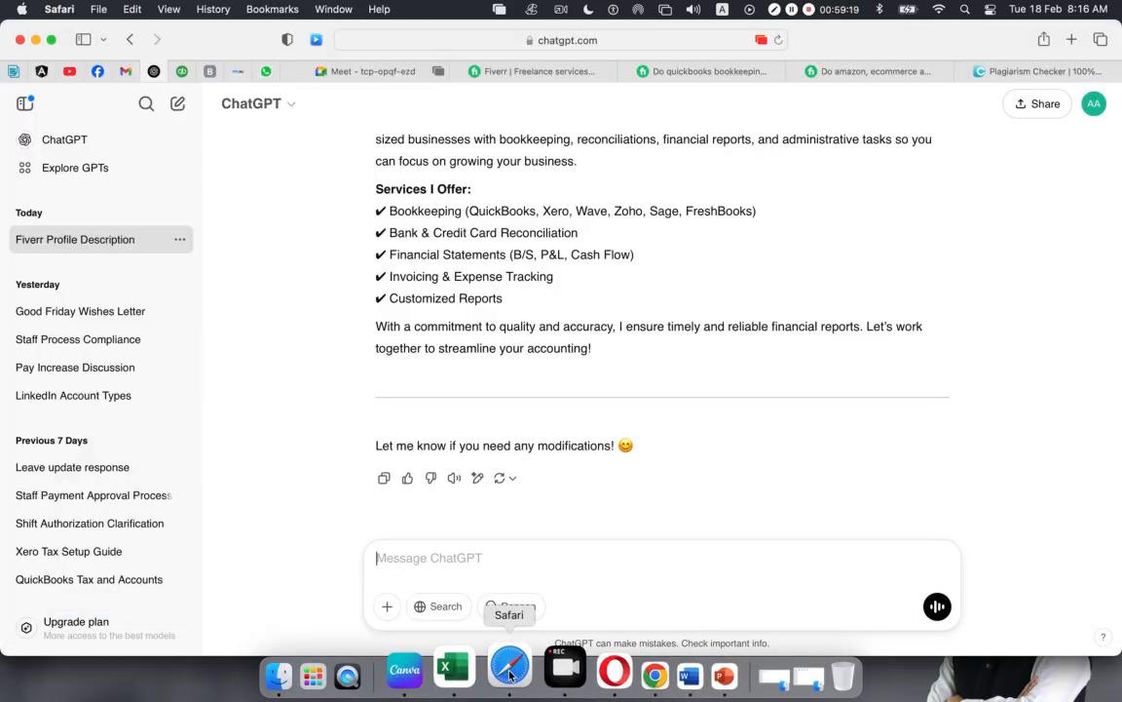
{"action": "scroll", "coordinate": [584, 471], "scroll_direction": "up", "scroll_amount": 5}
{"action": "scroll", "coordinate": [585, 473], "scroll_direction": "down", "scroll_amount": 5}
{"action": "scroll", "coordinate": [585, 472], "scroll_direction": "up", "scroll_amount": 2}
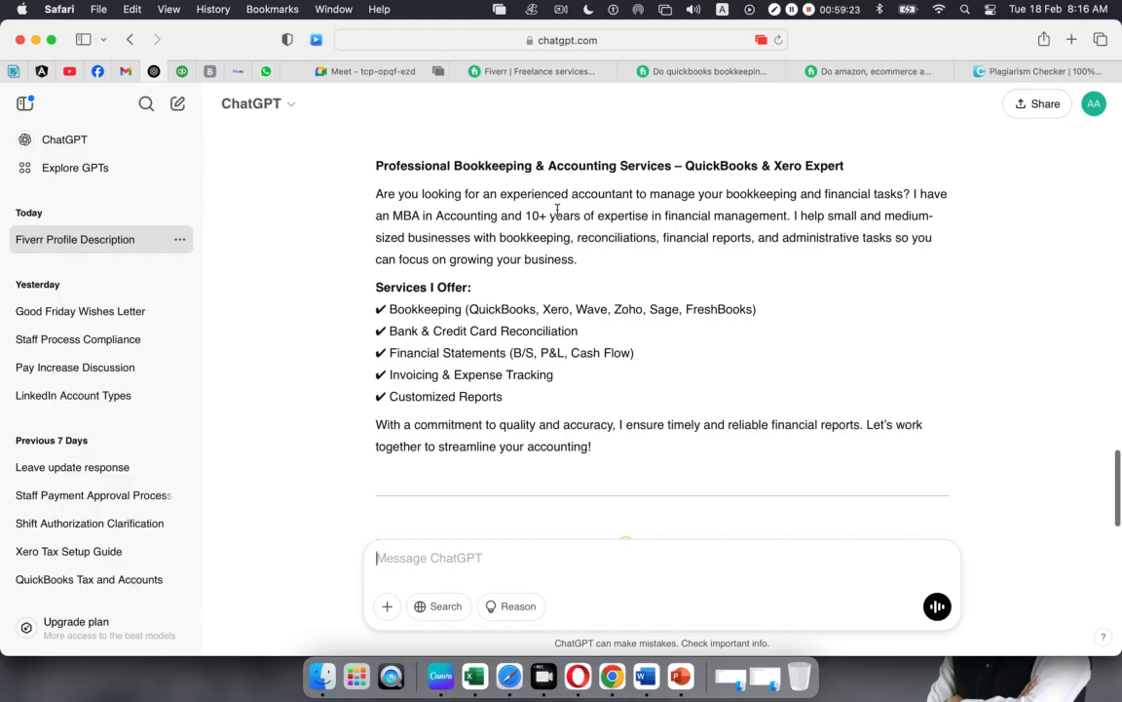
{"action": "scroll", "coordinate": [558, 443], "scroll_direction": "down", "scroll_amount": 3}
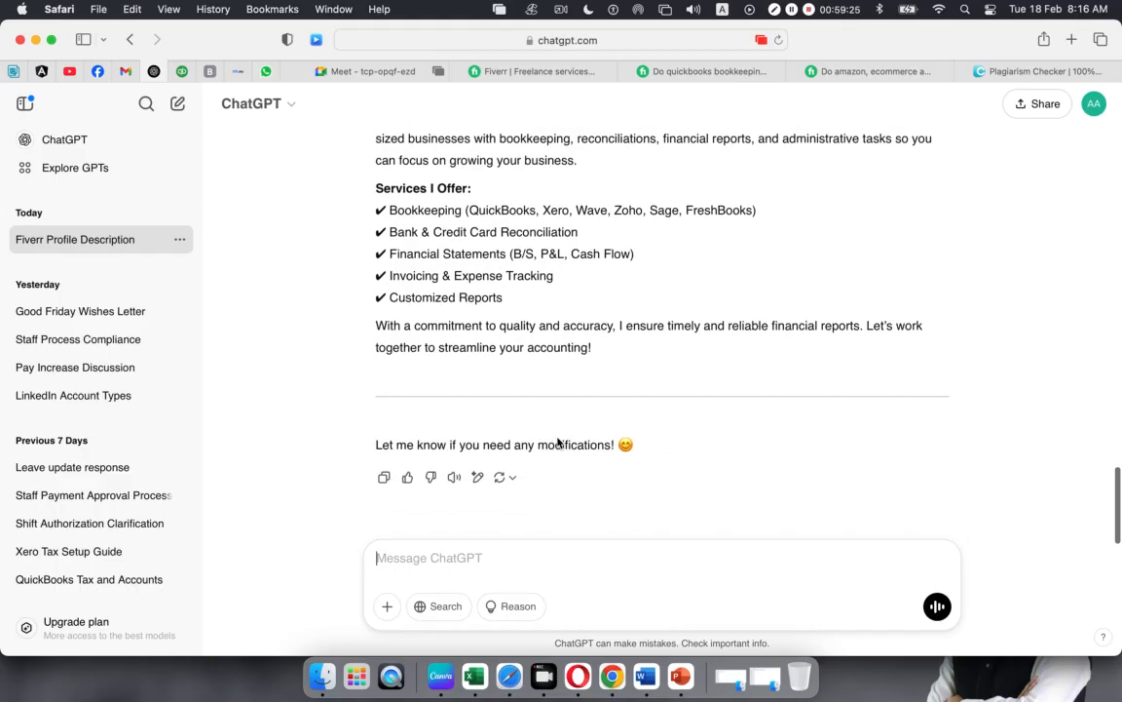
{"action": "type", "text": "n"}
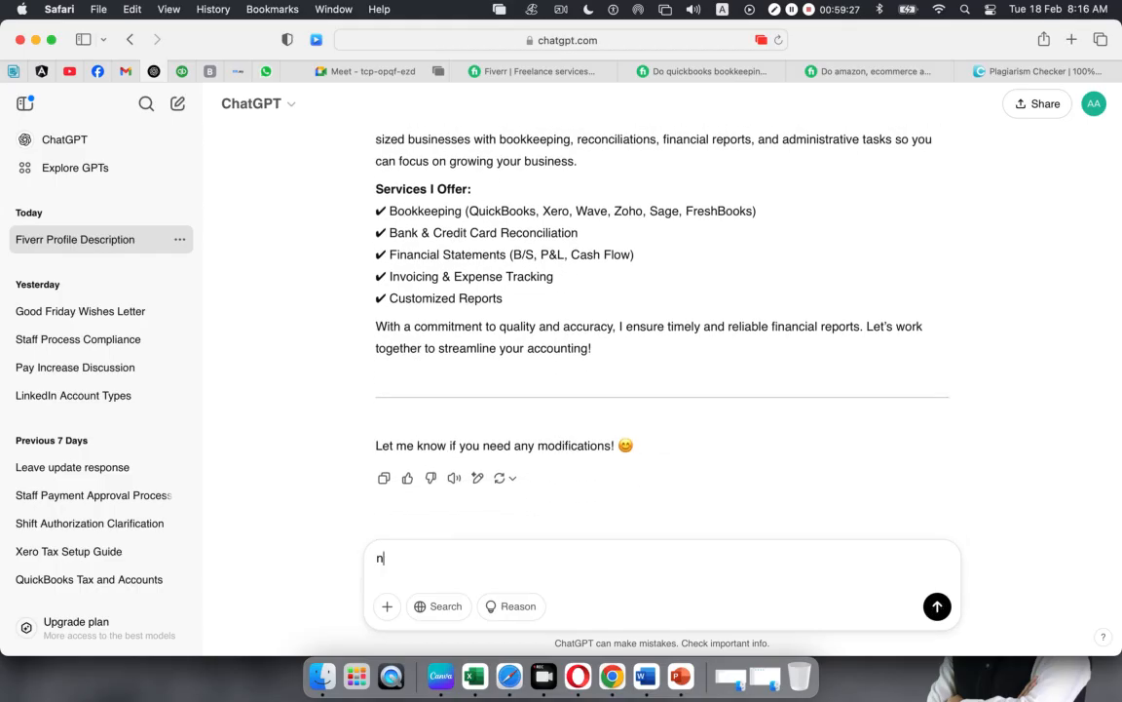
{"action": "type", "text": "eed paragraph style"}
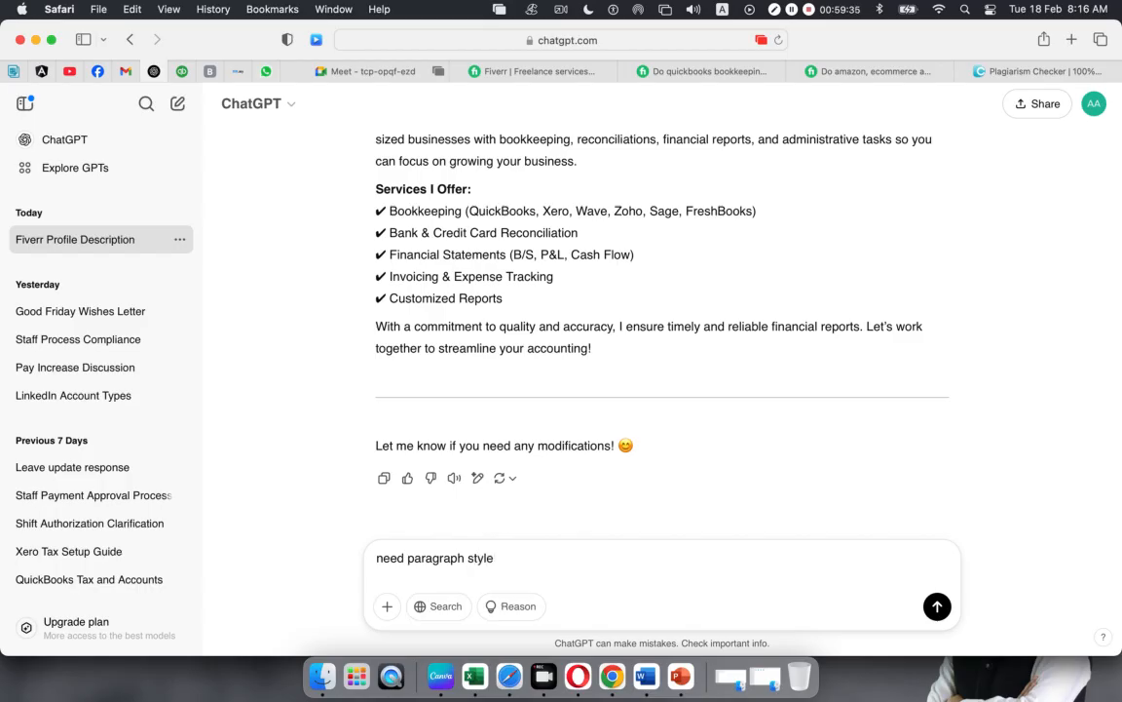
{"action": "key", "text": "Return"}
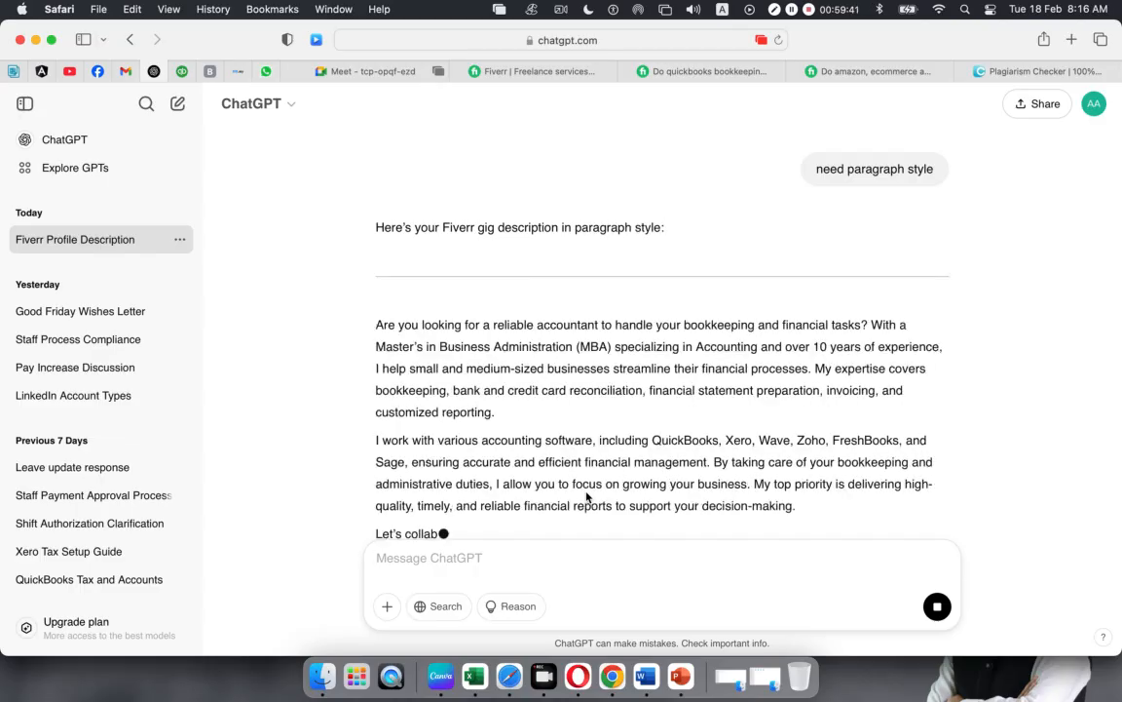
Read through the paragraph-style description and send ChatGPT the request "need within 700 charecter".
{"action": "scroll", "coordinate": [626, 475], "scroll_direction": "down", "scroll_amount": 3}
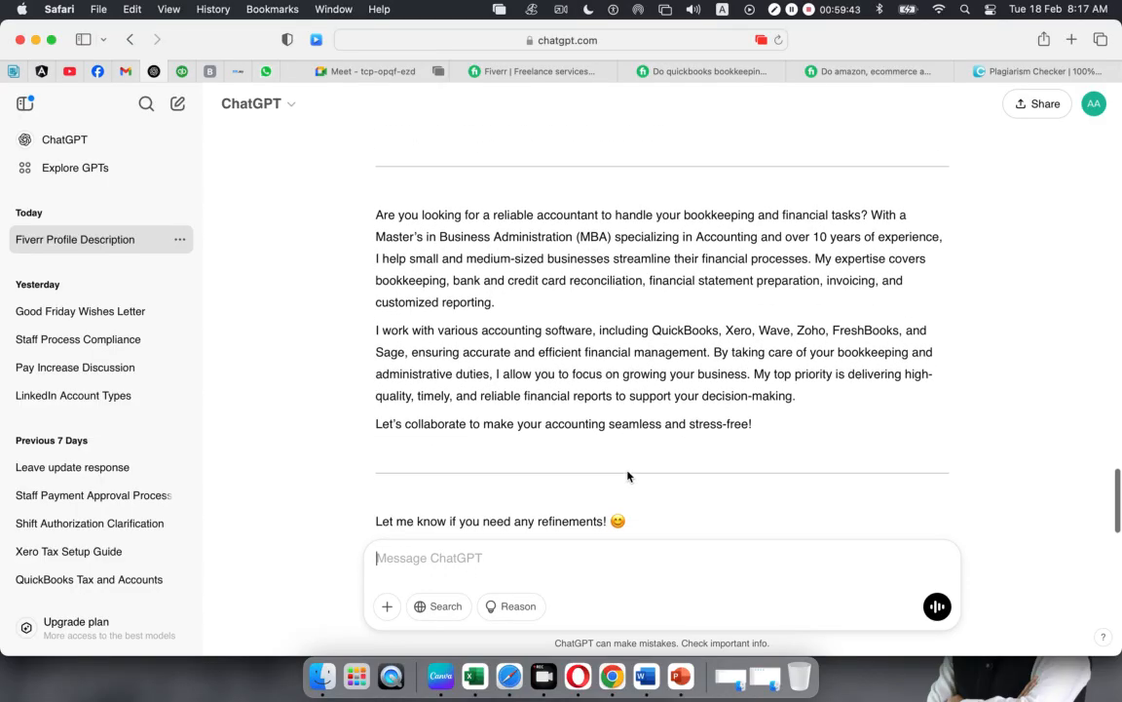
{"action": "scroll", "coordinate": [628, 476], "scroll_direction": "up", "scroll_amount": 1}
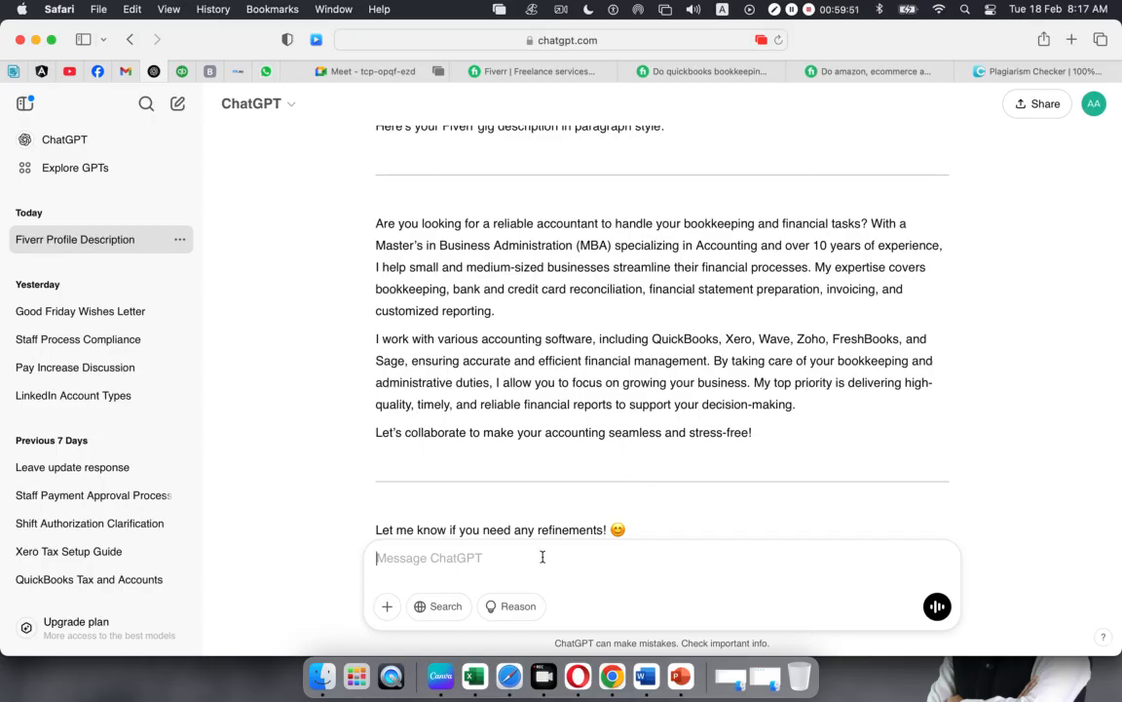
{"action": "type", "text": "need within "}
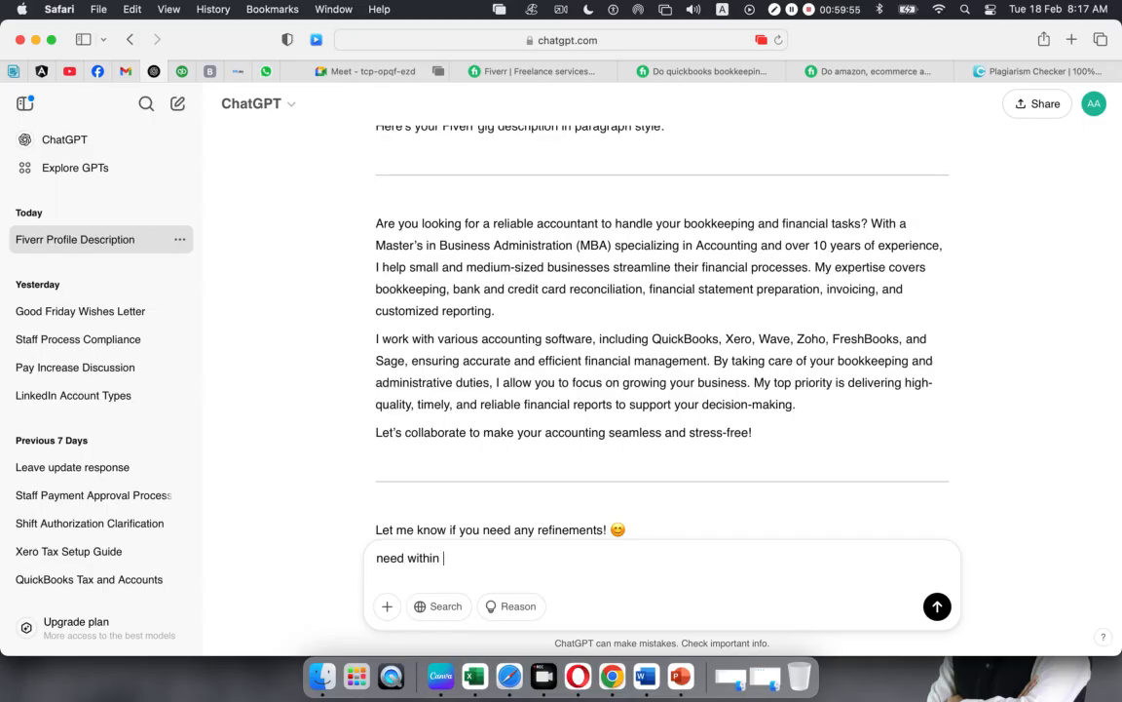
{"action": "type", "text": "700 charecter"}
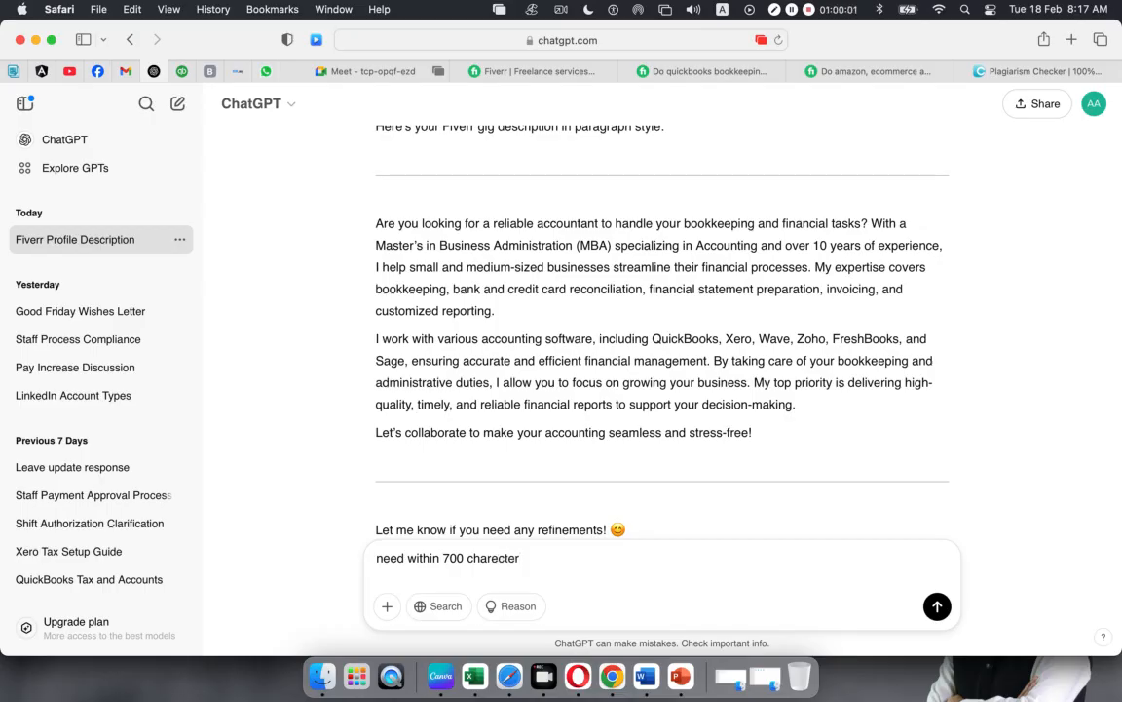
{"action": "key", "text": "Return"}
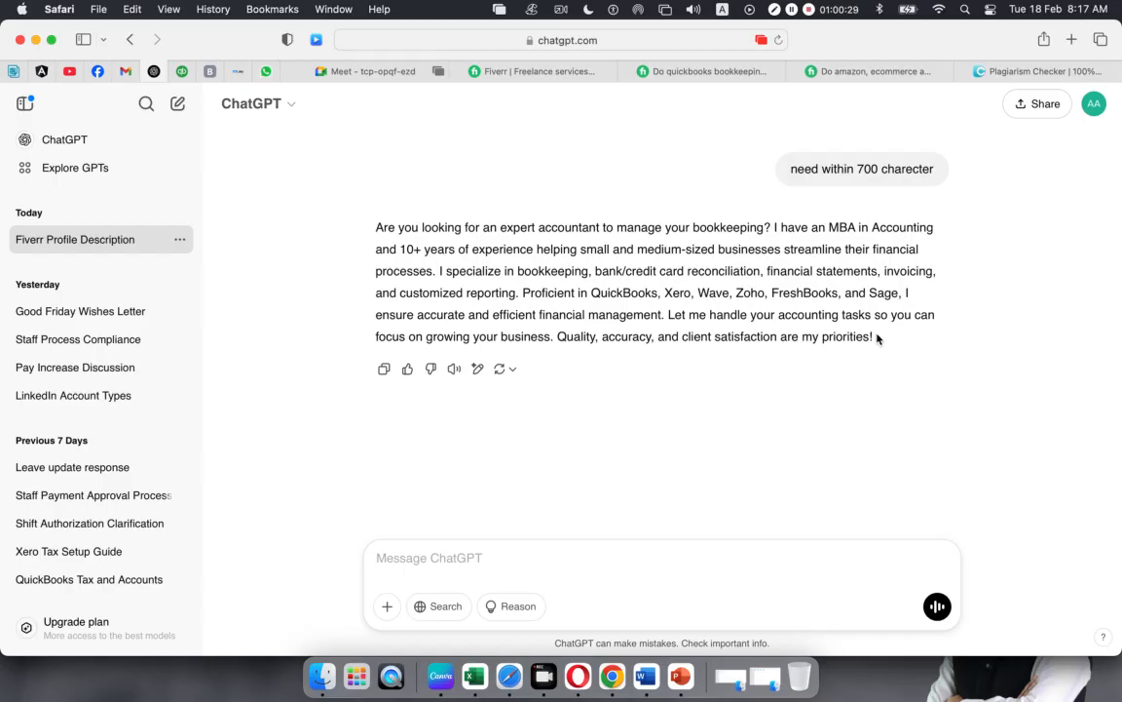
Copy the shortened description from ChatGPT and start a new check on the Duplichecker plagiarism page.
{"action": "left_click_drag", "start_coordinate": [878, 336], "coordinate": [380, 233]}
{"action": "key", "text": "super+c"}
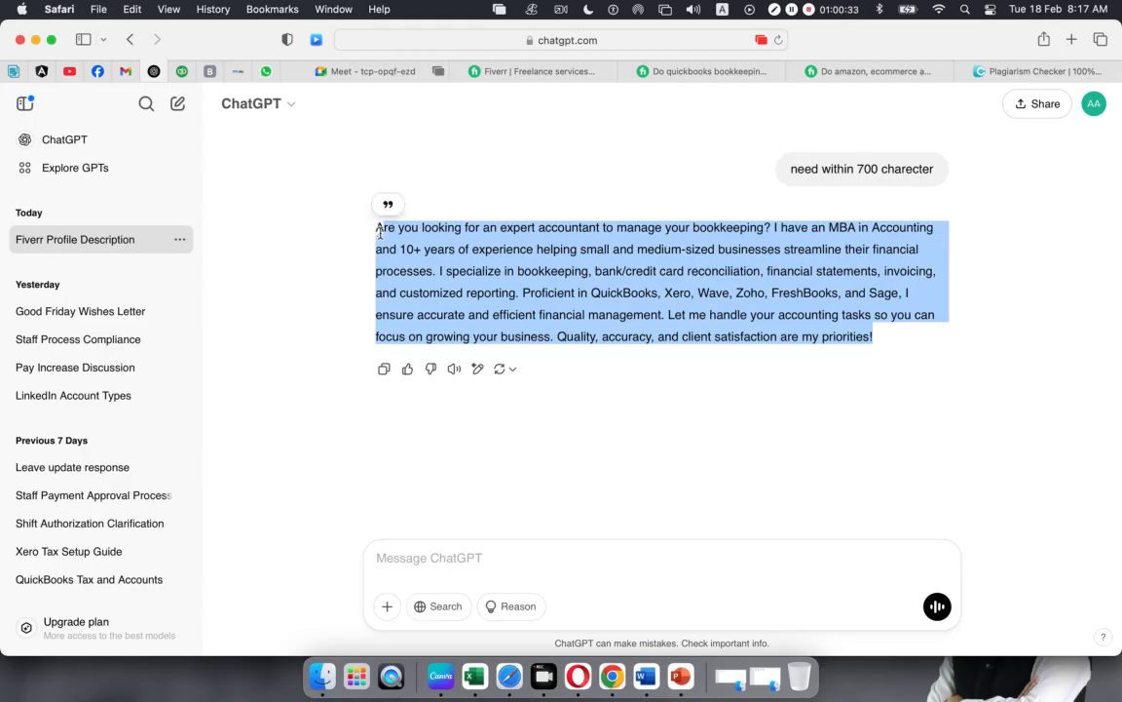
{"action": "left_click", "coordinate": [1050, 72]}
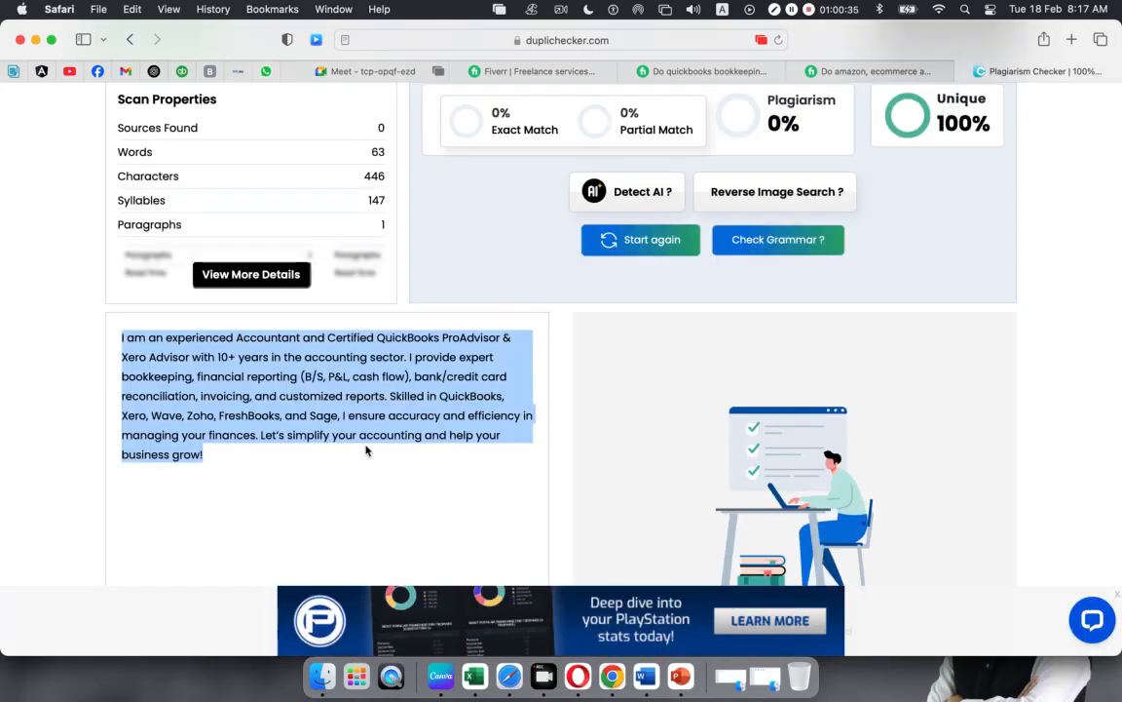
{"action": "left_click", "coordinate": [641, 242]}
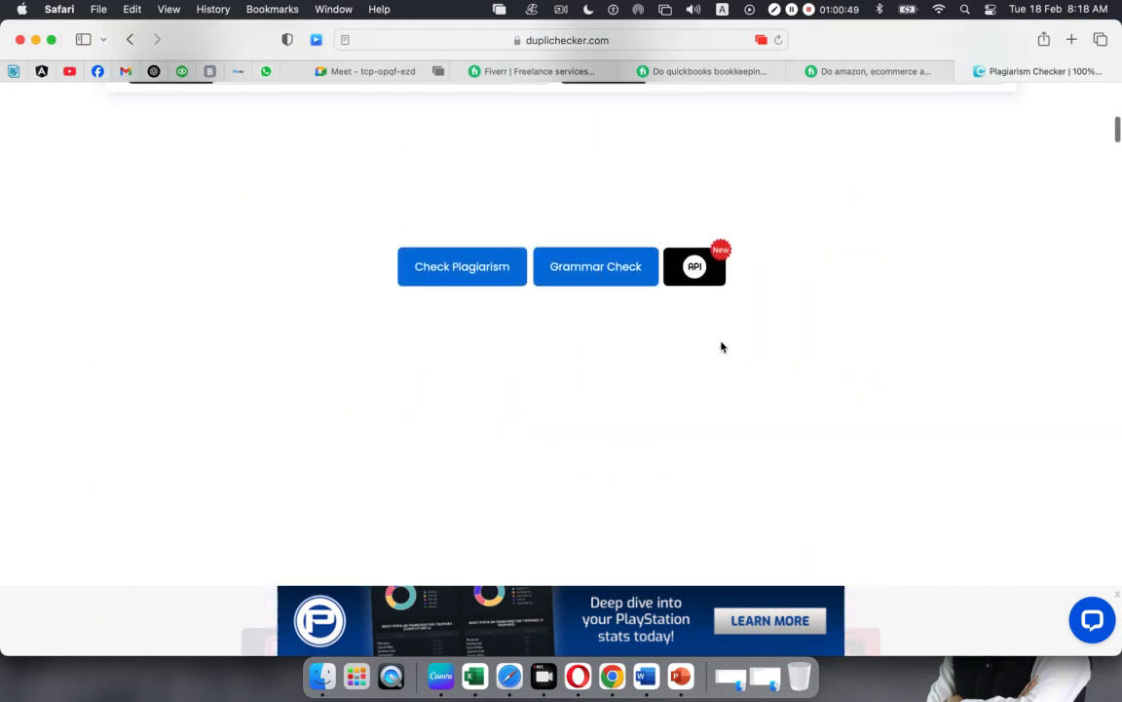
Replace the old text in the plagiarism checker with the copied description and add the missing "A" at its start.
{"action": "scroll", "coordinate": [722, 346], "scroll_direction": "up", "scroll_amount": 7}
{"action": "scroll", "coordinate": [727, 363], "scroll_direction": "down", "scroll_amount": 2}
{"action": "scroll", "coordinate": [726, 364], "scroll_direction": "down", "scroll_amount": 1}
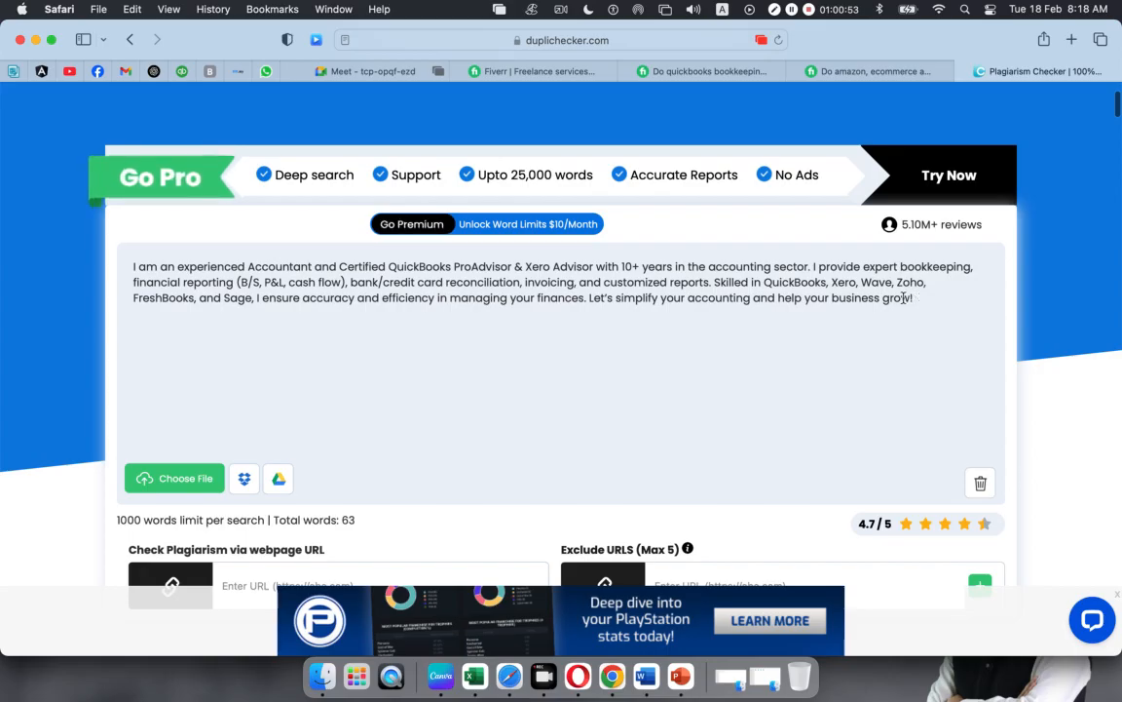
{"action": "left_click_drag", "start_coordinate": [917, 297], "coordinate": [121, 259]}
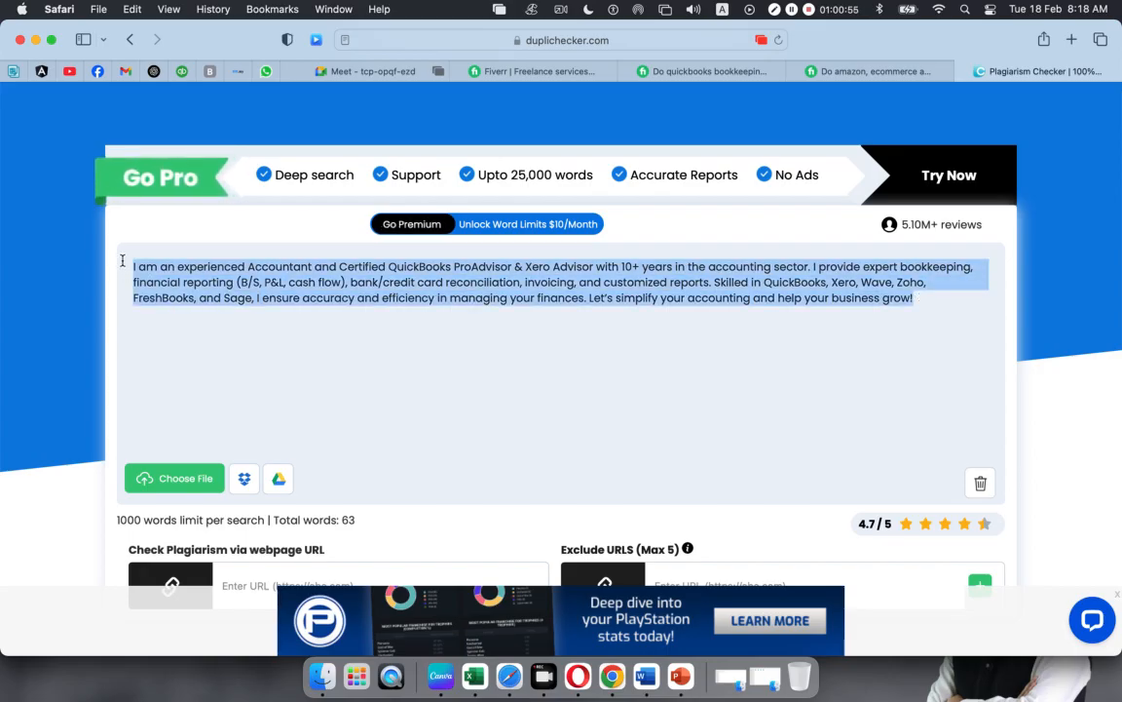
{"action": "key", "text": "super+v"}
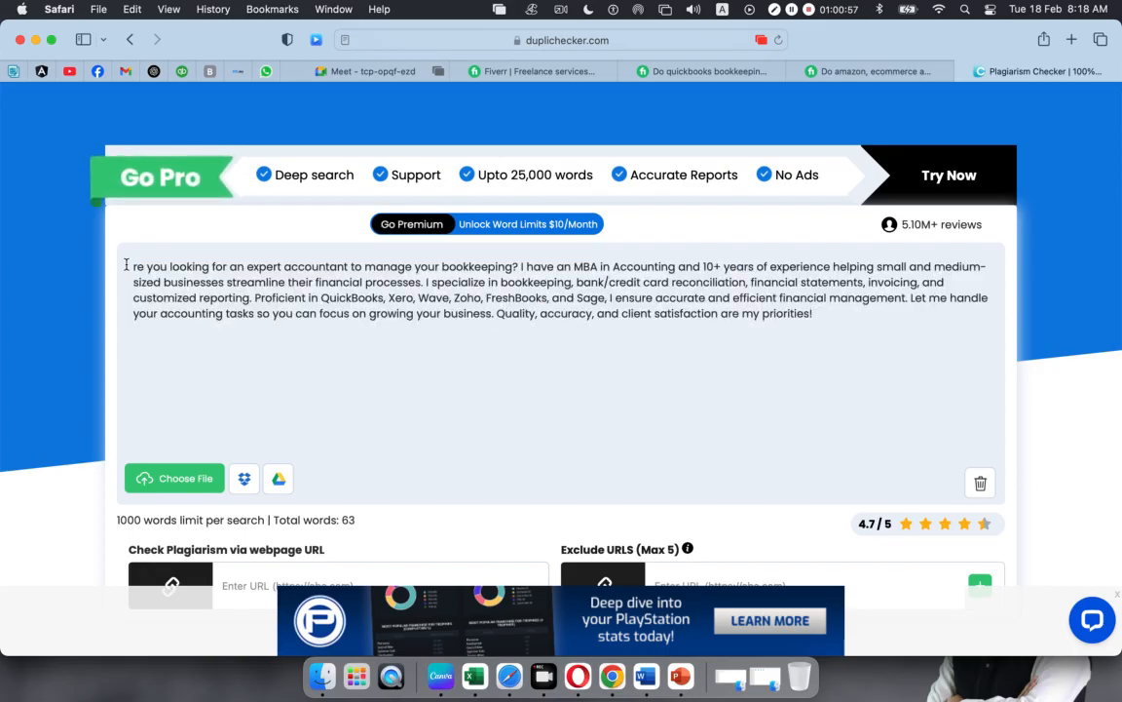
{"action": "left_click", "coordinate": [130, 264]}
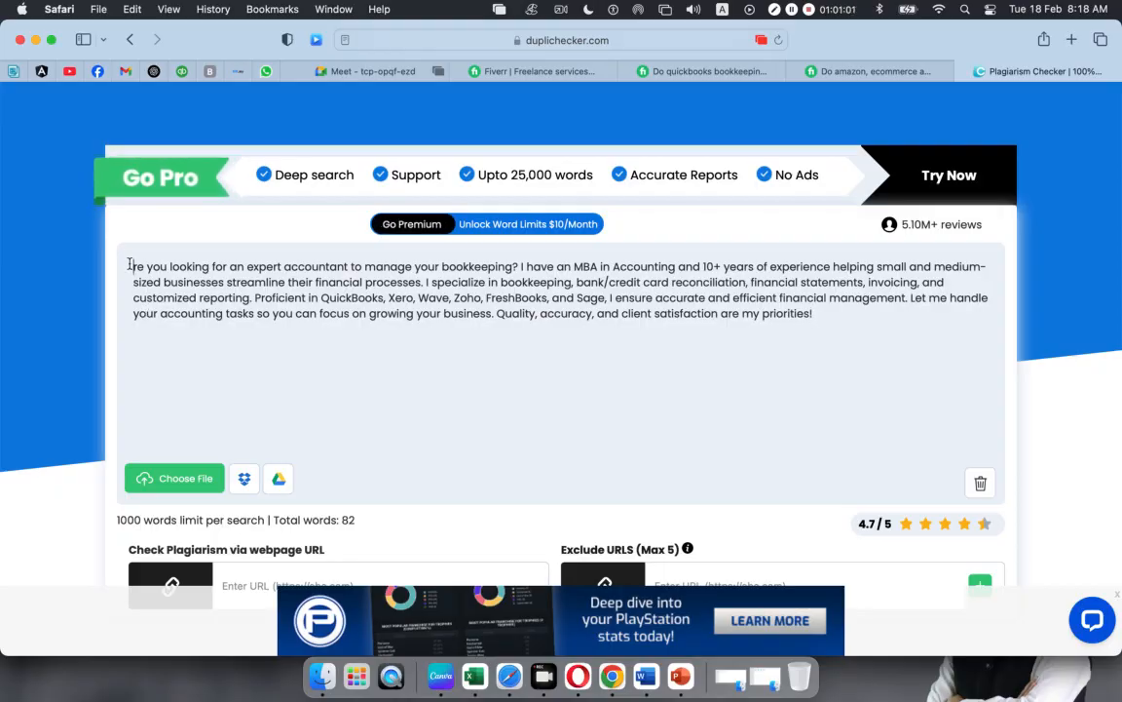
{"action": "type", "text": "A"}
Pass the reCAPTCHA check by selecting all images with stairs, and run the plagiarism check on the description.
{"action": "scroll", "coordinate": [450, 387], "scroll_direction": "down", "scroll_amount": 8}
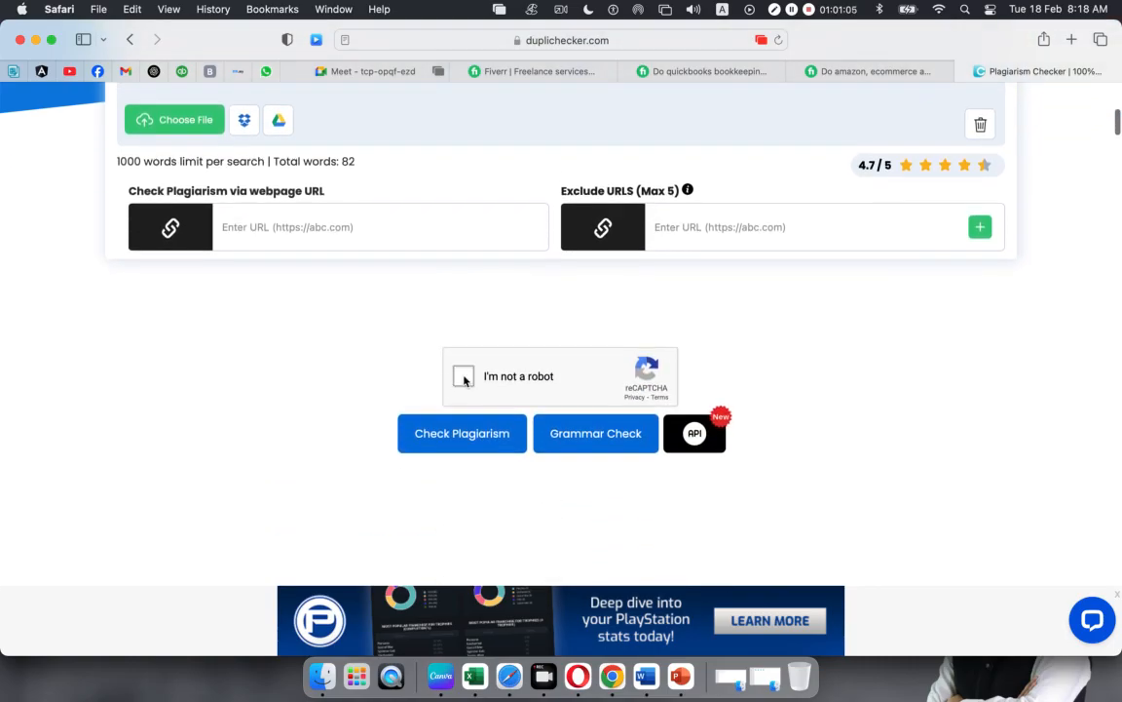
{"action": "left_click", "coordinate": [463, 379]}
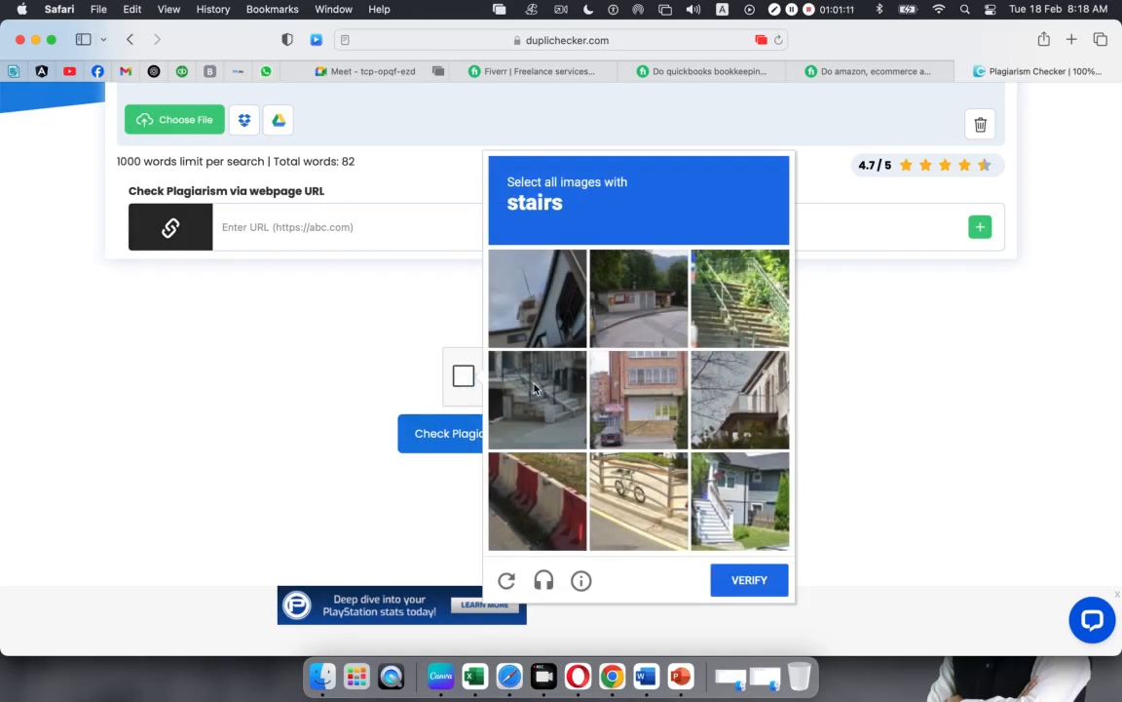
{"action": "left_click", "coordinate": [534, 389]}
{"action": "left_click", "coordinate": [723, 325]}
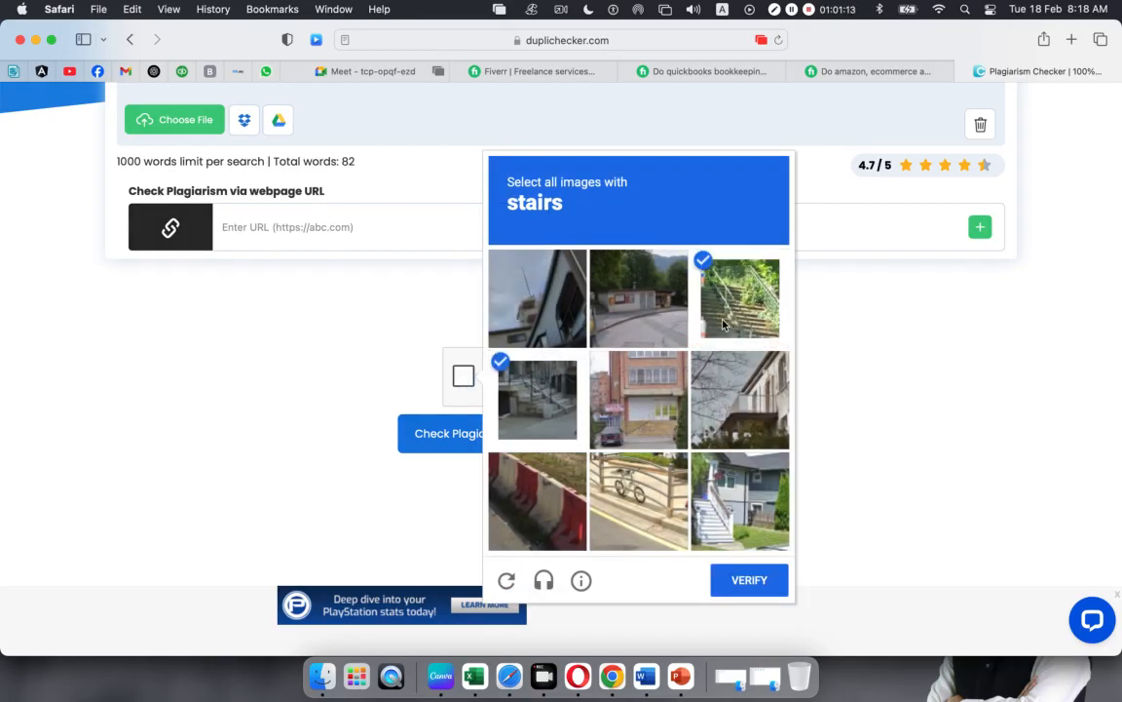
{"action": "left_click", "coordinate": [735, 502]}
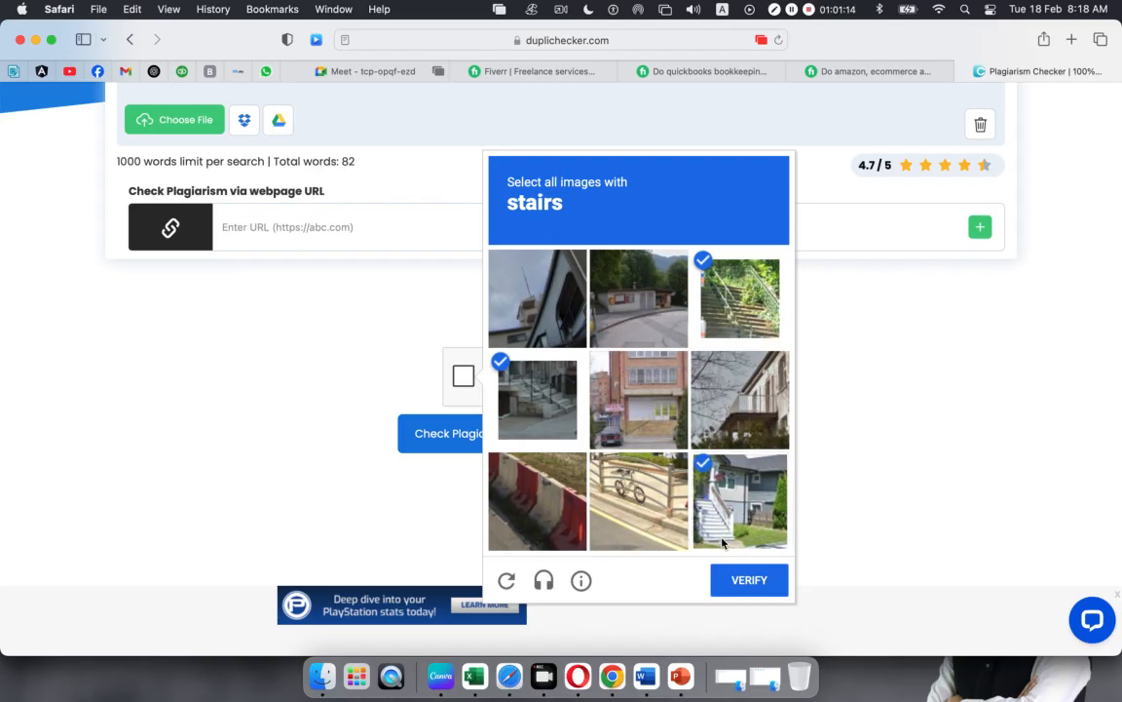
{"action": "left_click", "coordinate": [747, 590]}
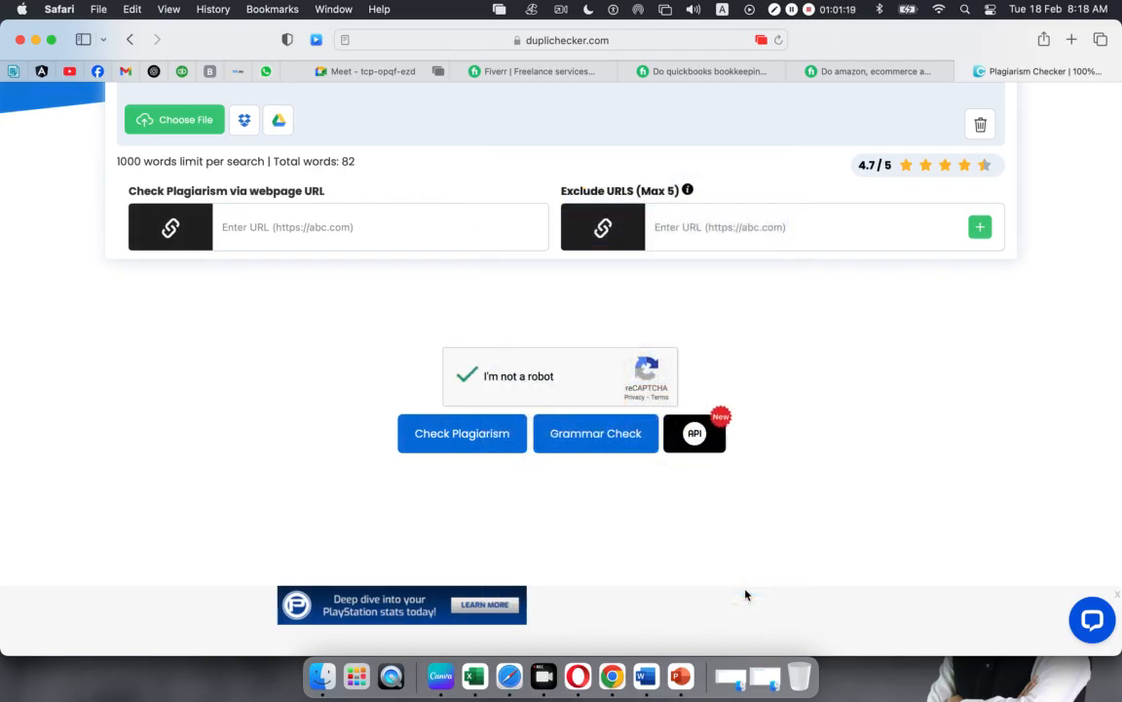
{"action": "left_click", "coordinate": [479, 435]}
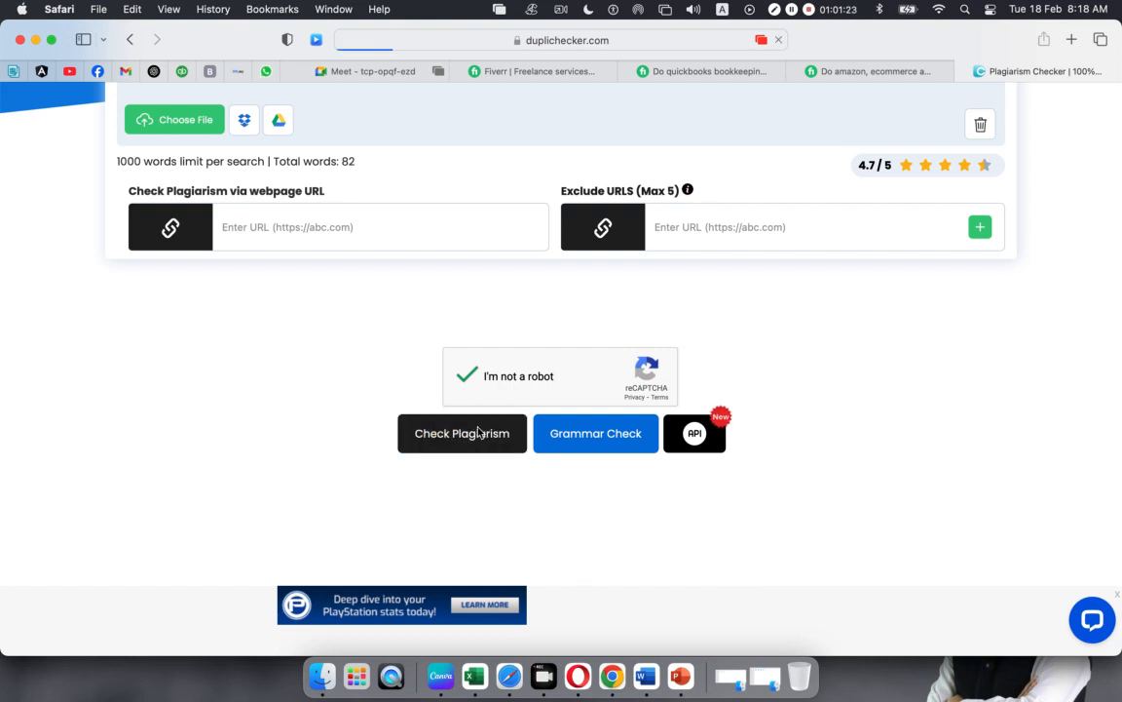
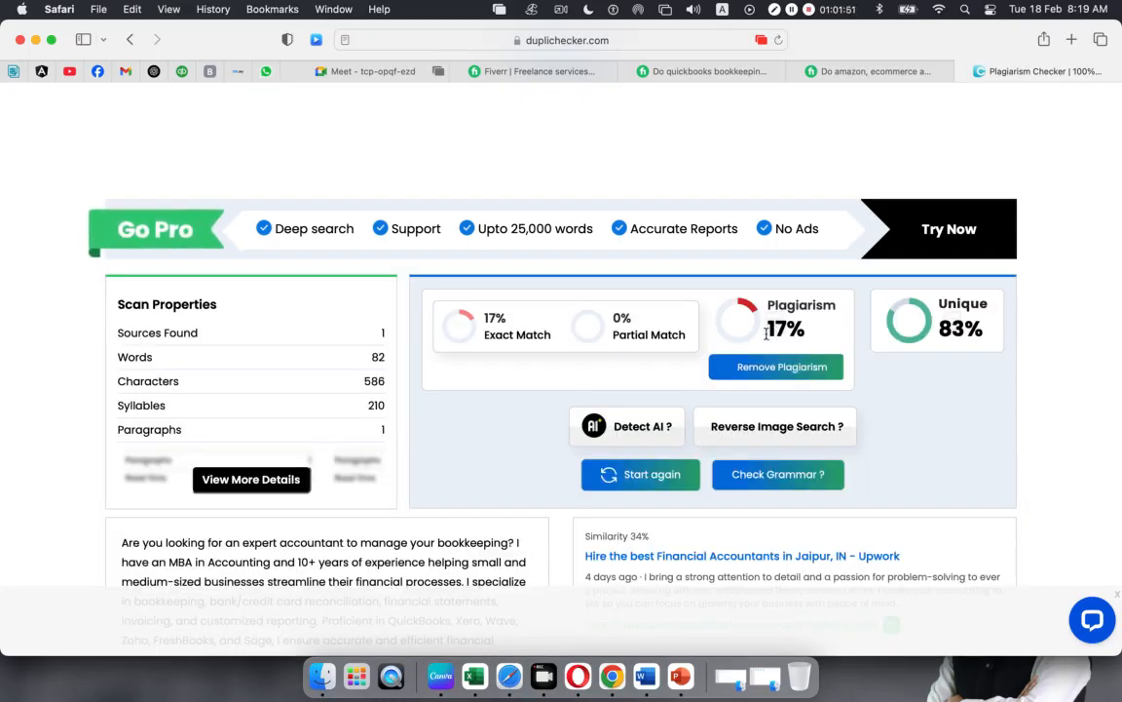
Review the plagiarism results and matched text, and send ChatGPT the request "need a paraphrase".
{"action": "scroll", "coordinate": [441, 537], "scroll_direction": "down", "scroll_amount": 5}
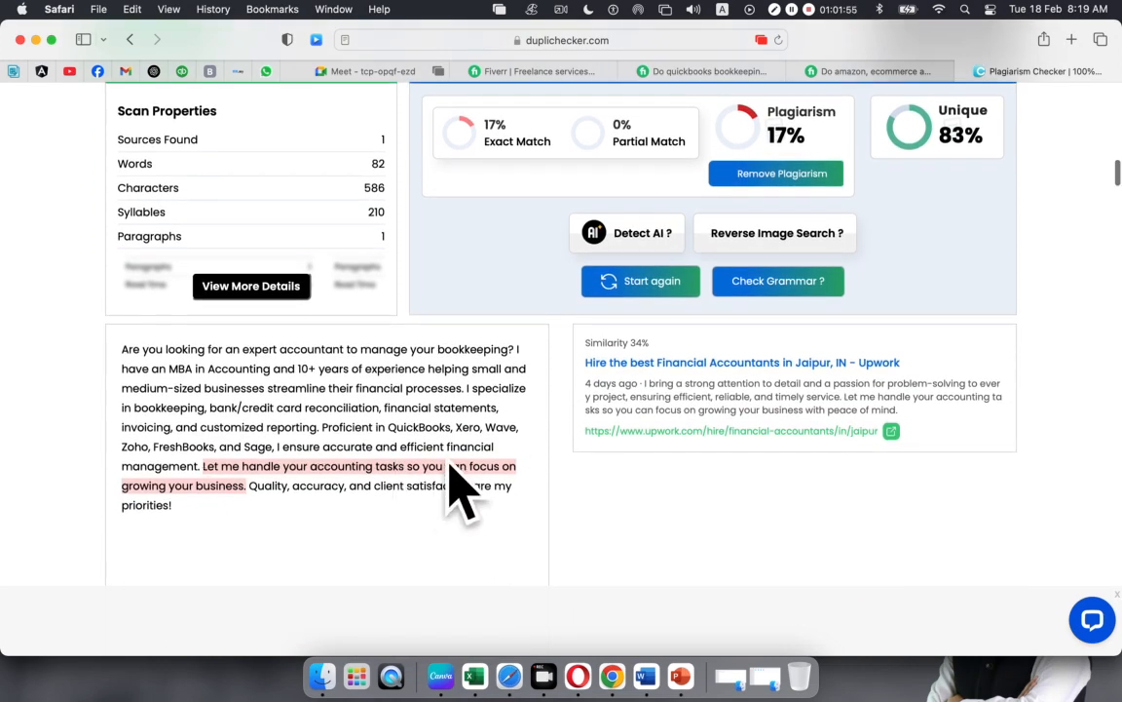
{"action": "scroll", "coordinate": [508, 490], "scroll_direction": "up", "scroll_amount": 5}
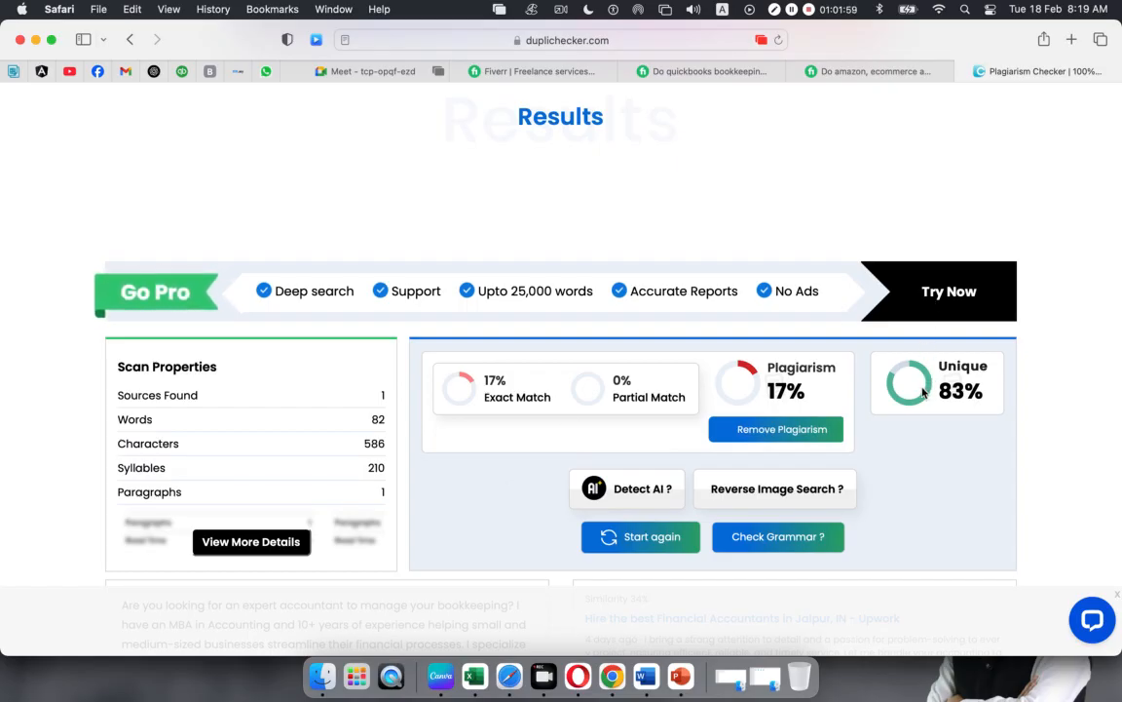
{"action": "scroll", "coordinate": [923, 391], "scroll_direction": "up", "scroll_amount": 6}
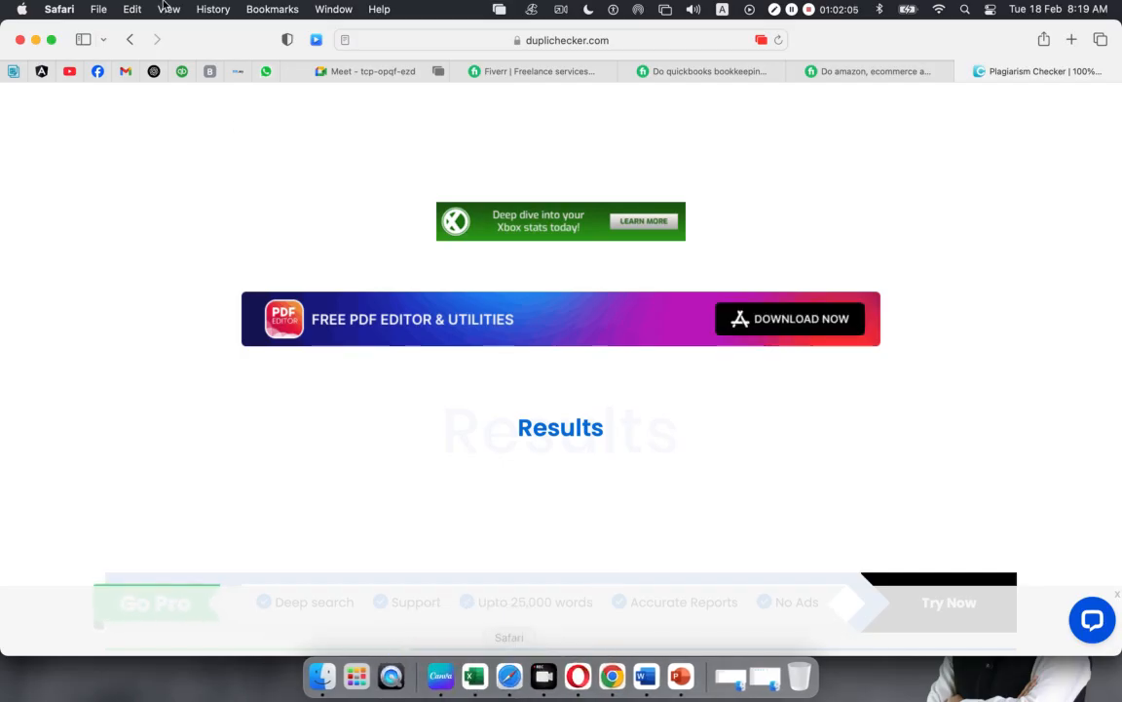
{"action": "left_click", "coordinate": [153, 72]}
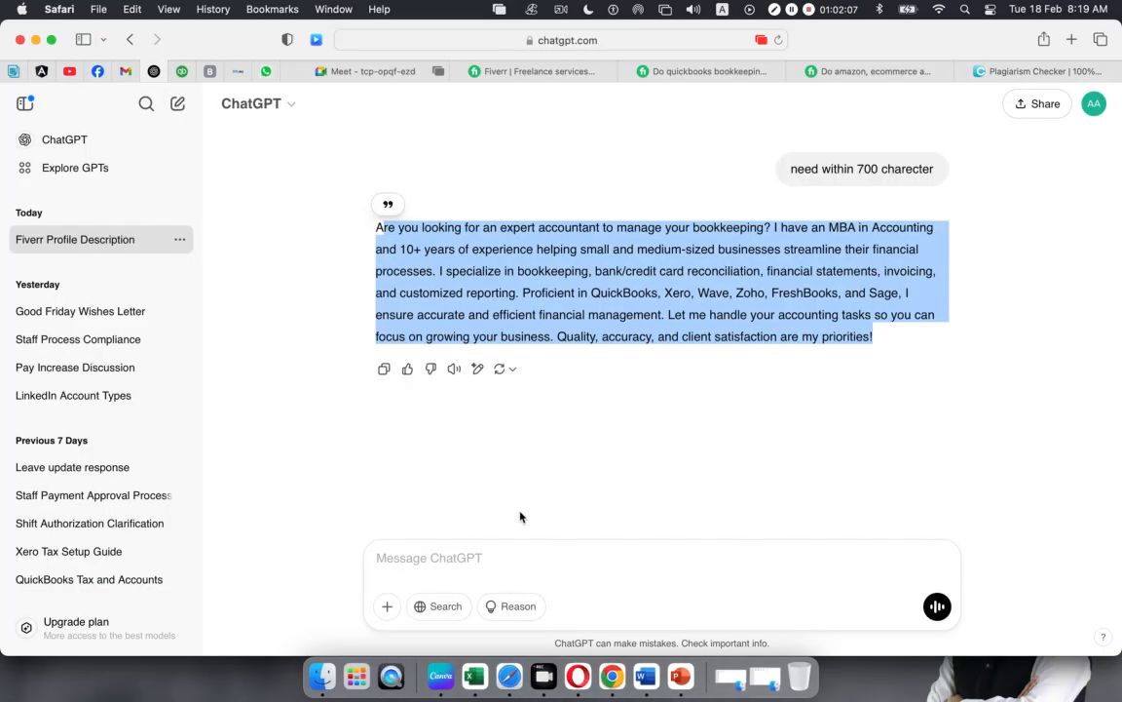
{"action": "left_click", "coordinate": [481, 552]}
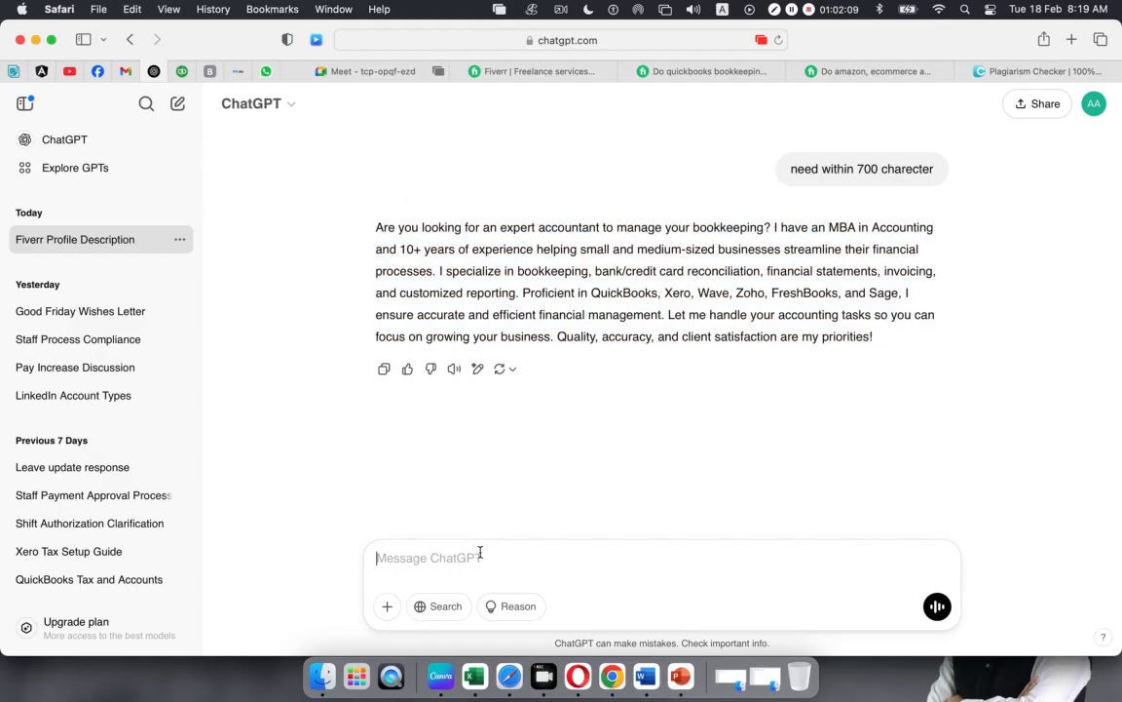
{"action": "type", "text": "need a paraphras"}
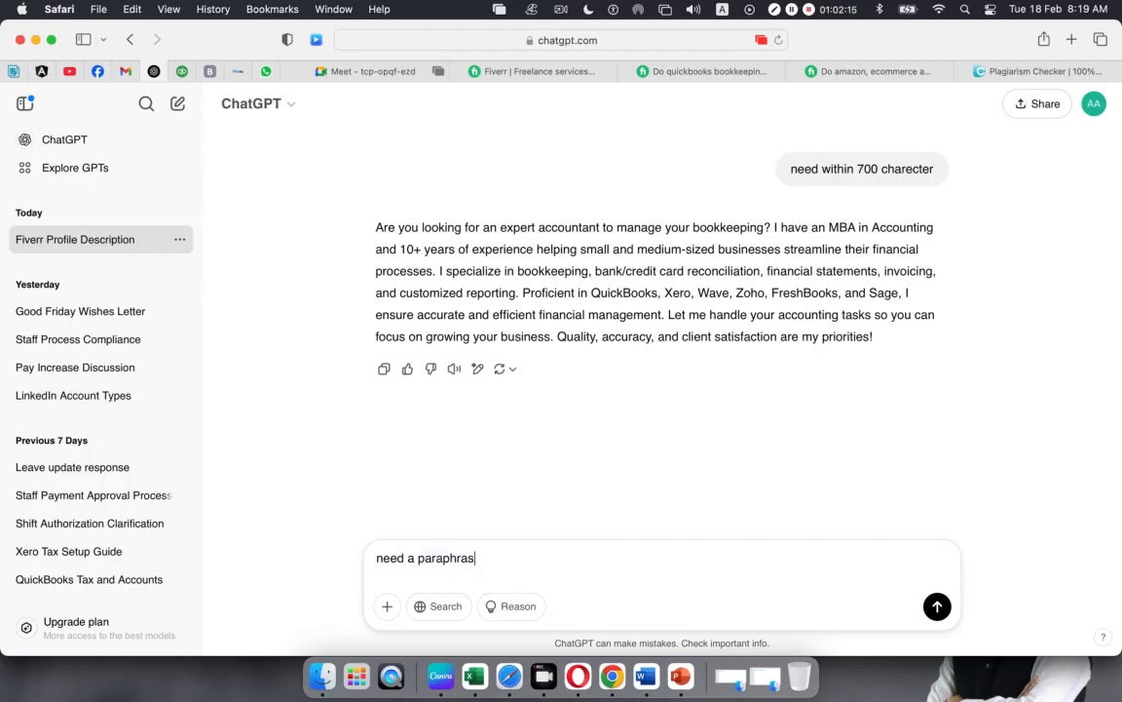
{"action": "type", "text": "e"}
{"action": "key", "text": "Return"}
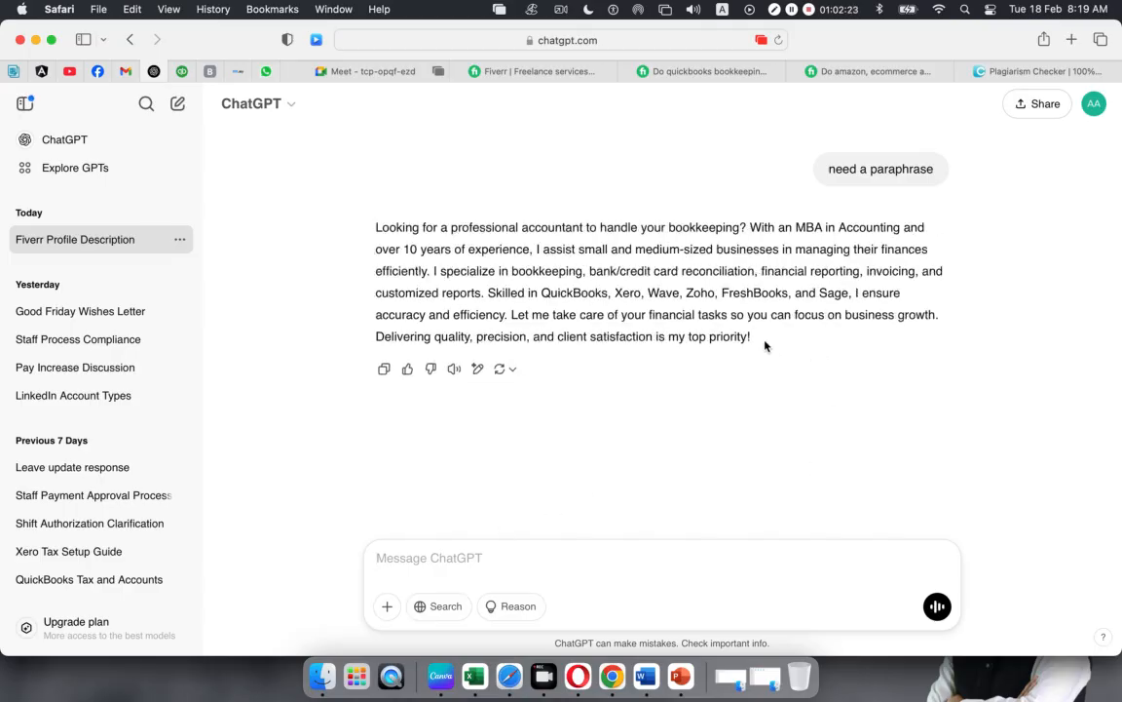
Copy the paraphrased description from ChatGPT and replace the old text in the Duplichecker plagiarism checker with it.
{"action": "left_click_drag", "start_coordinate": [757, 339], "coordinate": [372, 229]}
{"action": "key", "text": "cmd+c"}
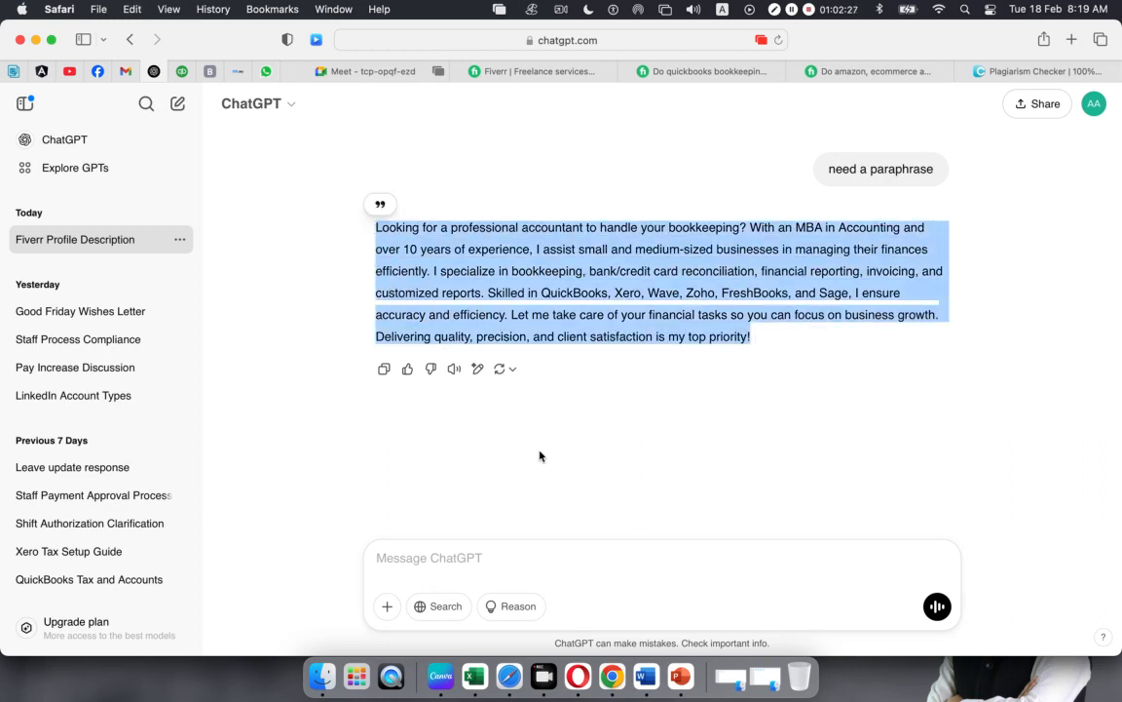
{"action": "left_click", "coordinate": [1034, 73]}
{"action": "scroll", "coordinate": [624, 255], "scroll_direction": "up", "scroll_amount": 10}
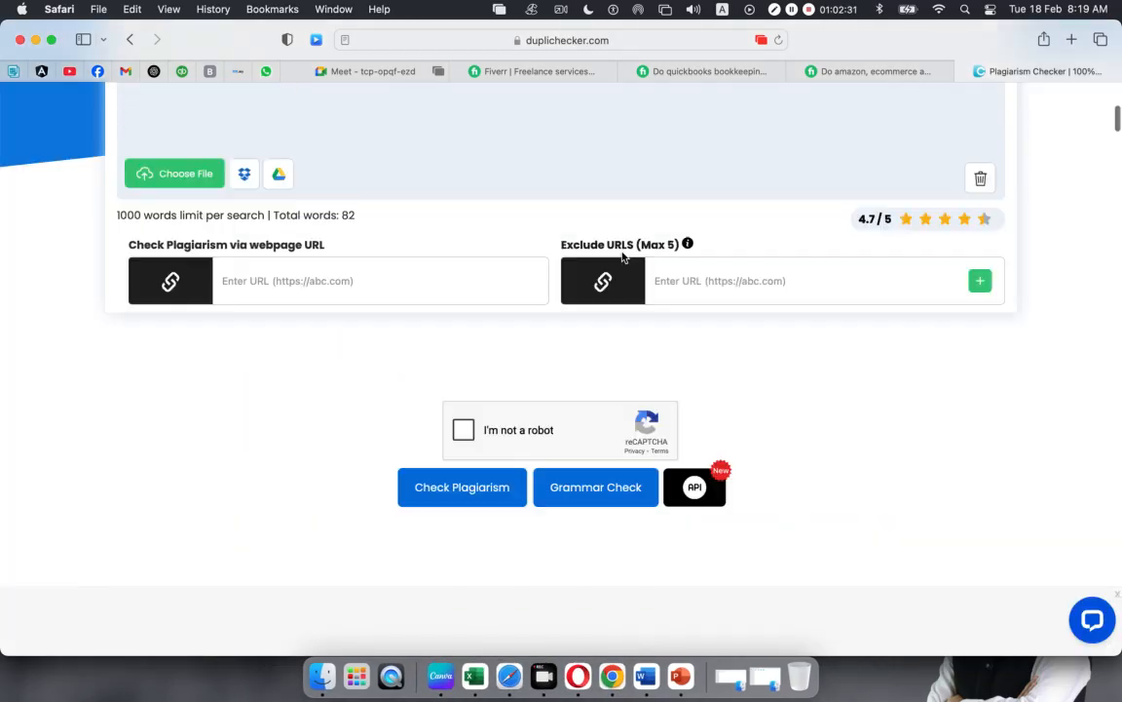
{"action": "scroll", "coordinate": [623, 255], "scroll_direction": "up", "scroll_amount": 2}
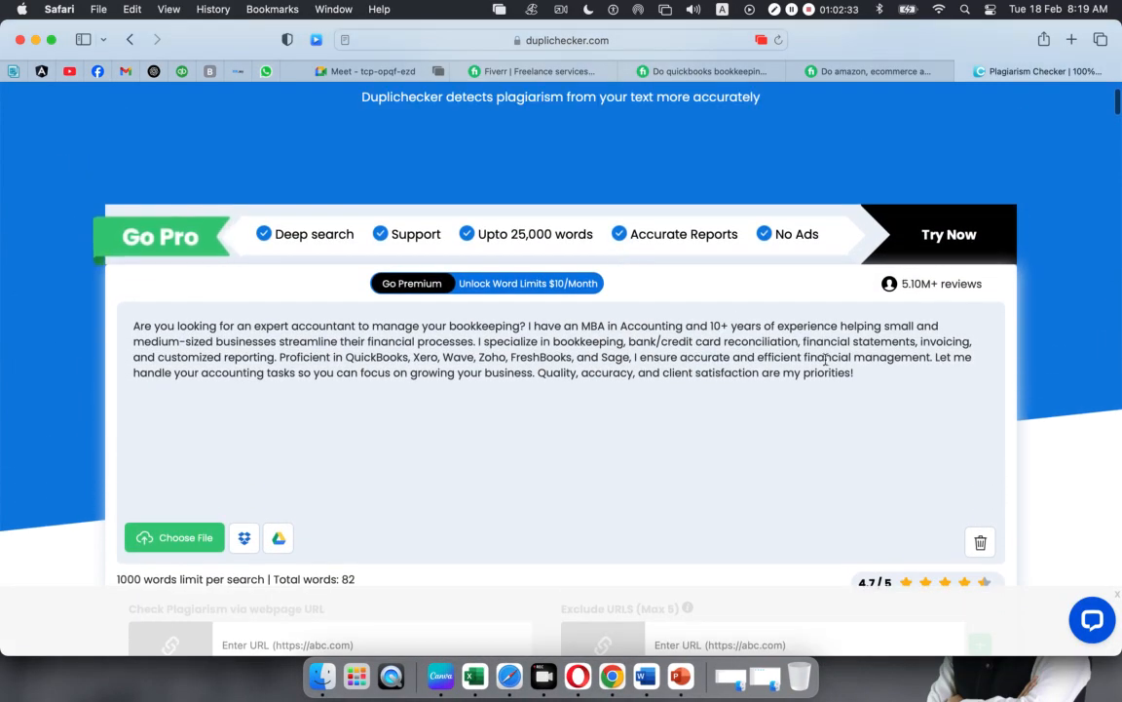
{"action": "left_click_drag", "start_coordinate": [867, 371], "coordinate": [102, 323]}
{"action": "key", "text": "cmd+v"}
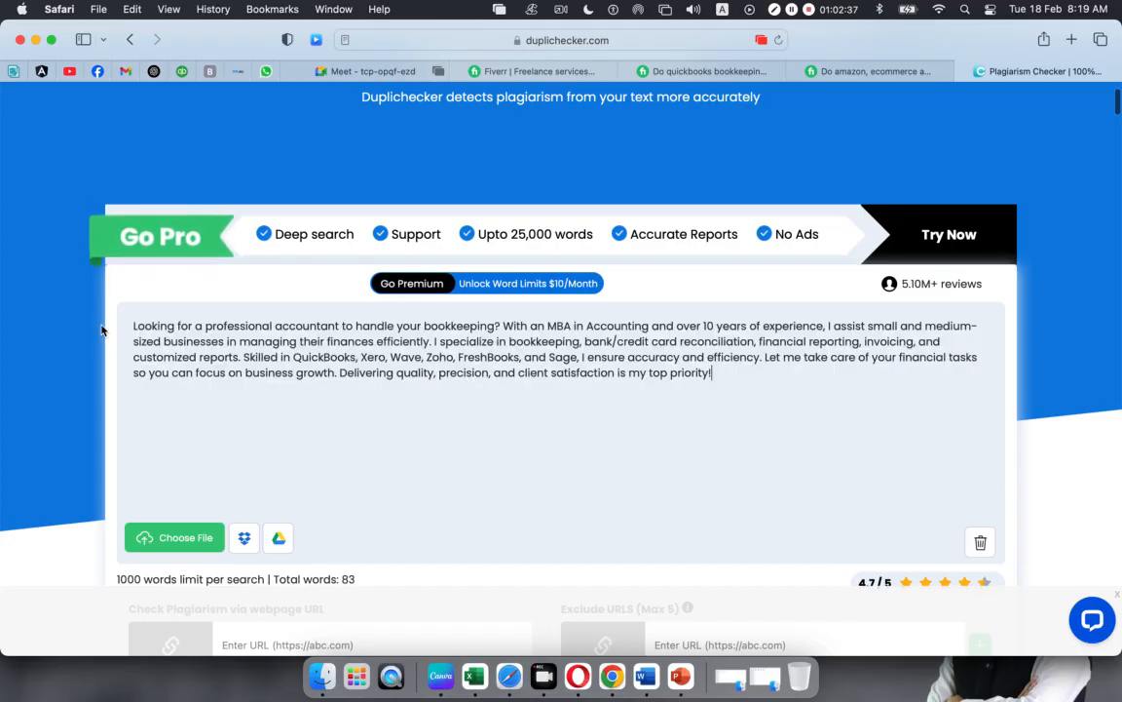
Confirm the "I'm not a robot" check, run the plagiarism check on the paraphrased description and review its results.
{"action": "scroll", "coordinate": [281, 403], "scroll_direction": "down", "scroll_amount": 5}
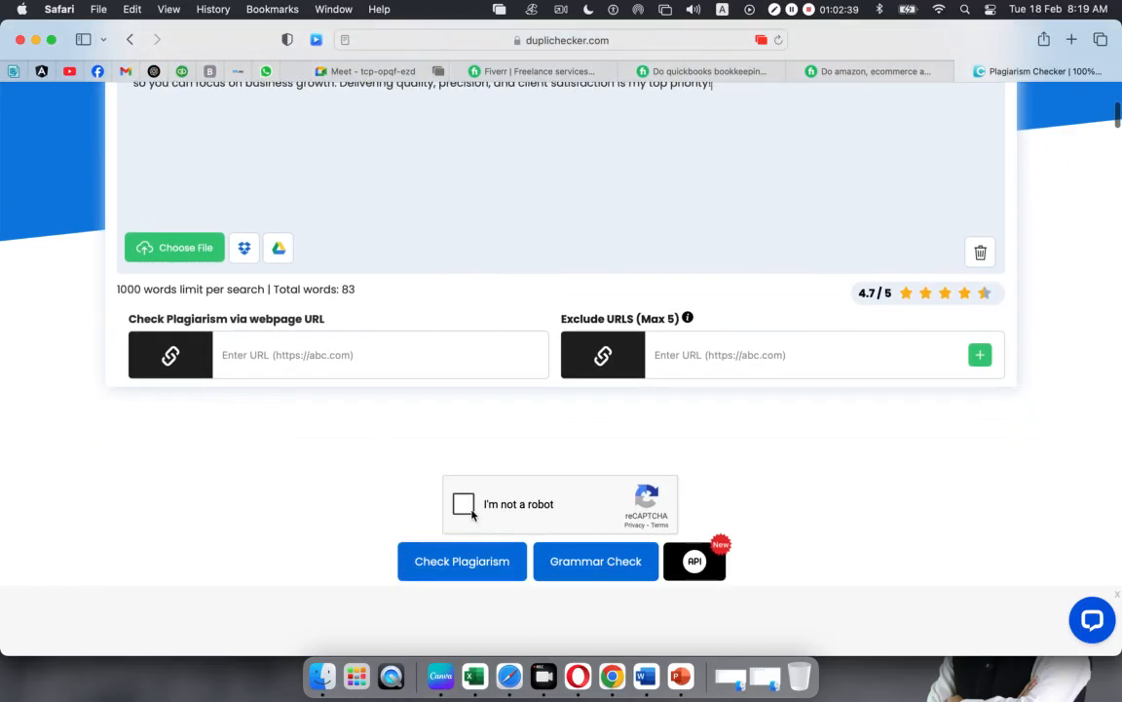
{"action": "left_click", "coordinate": [463, 503]}
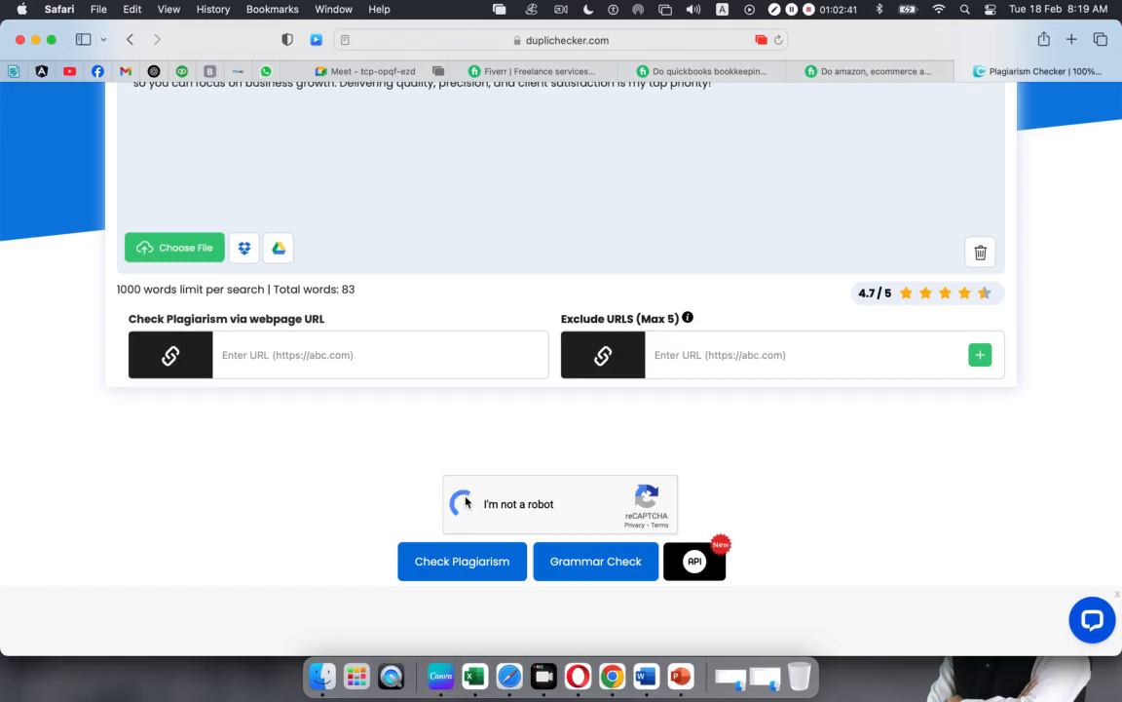
{"action": "left_click", "coordinate": [455, 565]}
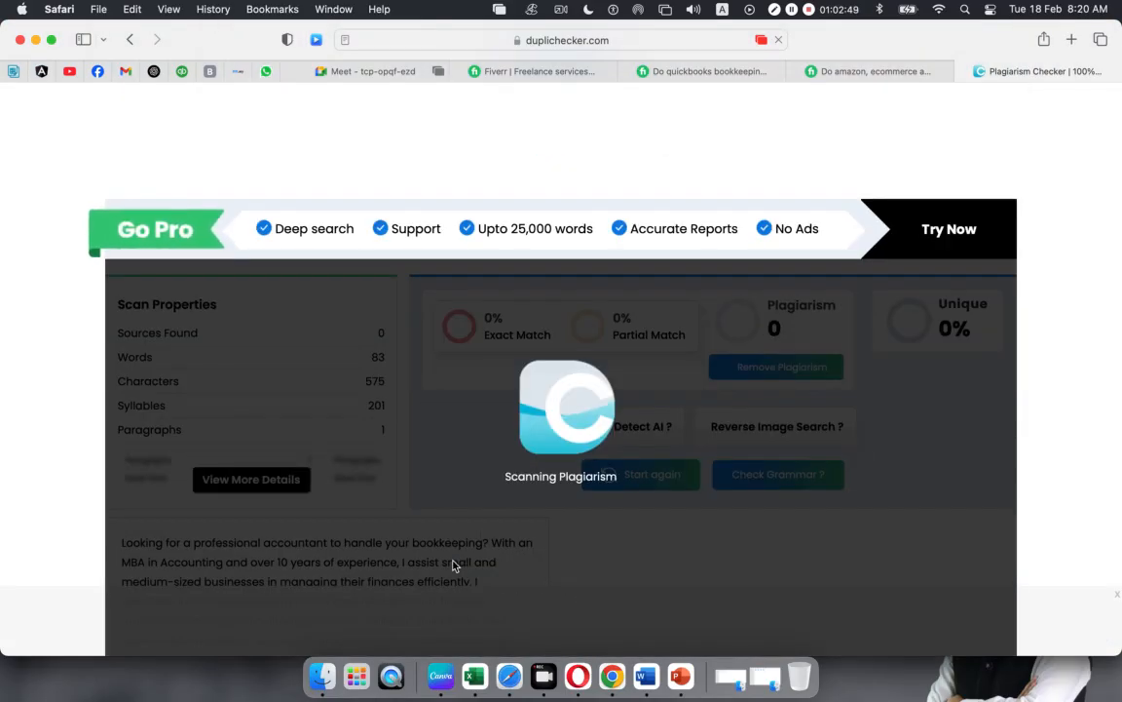
{"action": "scroll", "coordinate": [452, 566], "scroll_direction": "down", "scroll_amount": 1}
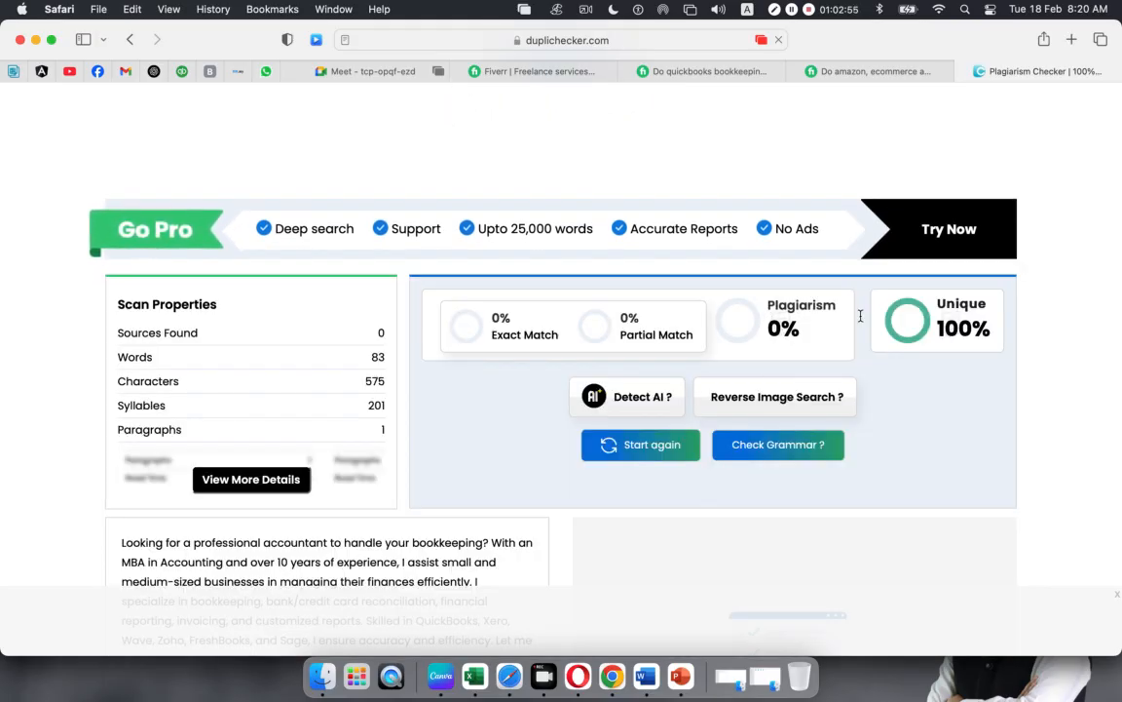
{"action": "scroll", "coordinate": [449, 591], "scroll_direction": "down", "scroll_amount": 1}
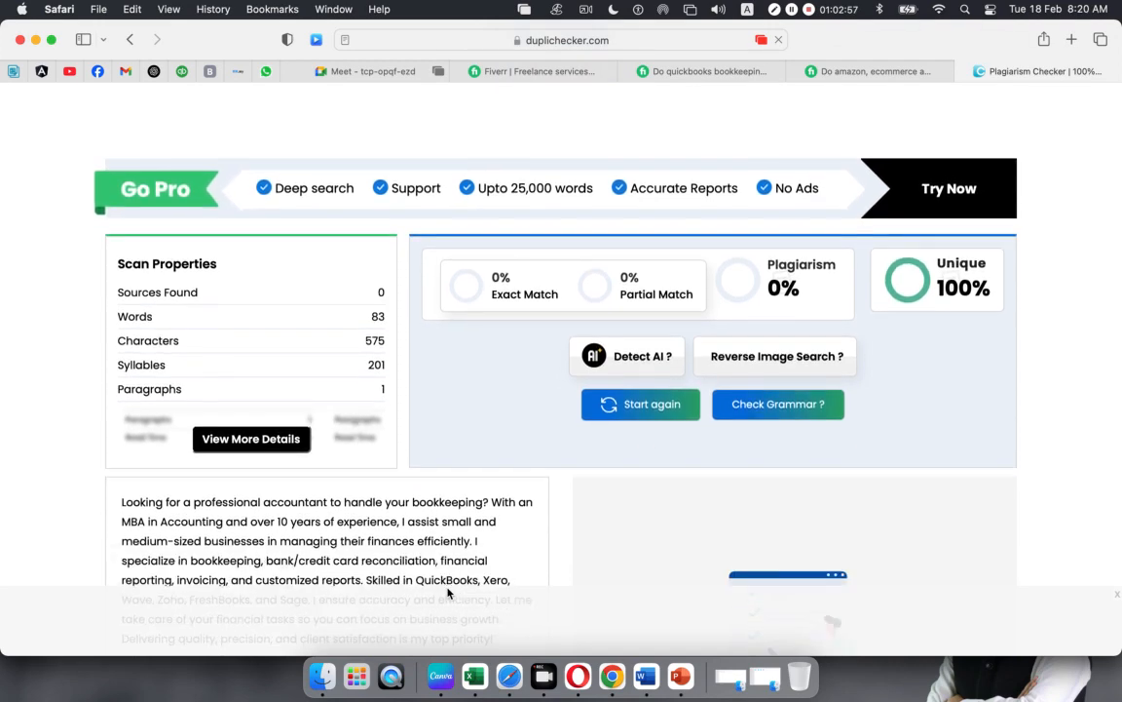
{"action": "scroll", "coordinate": [449, 591], "scroll_direction": "down", "scroll_amount": 3}
{"action": "scroll", "coordinate": [448, 591], "scroll_direction": "up", "scroll_amount": 2}
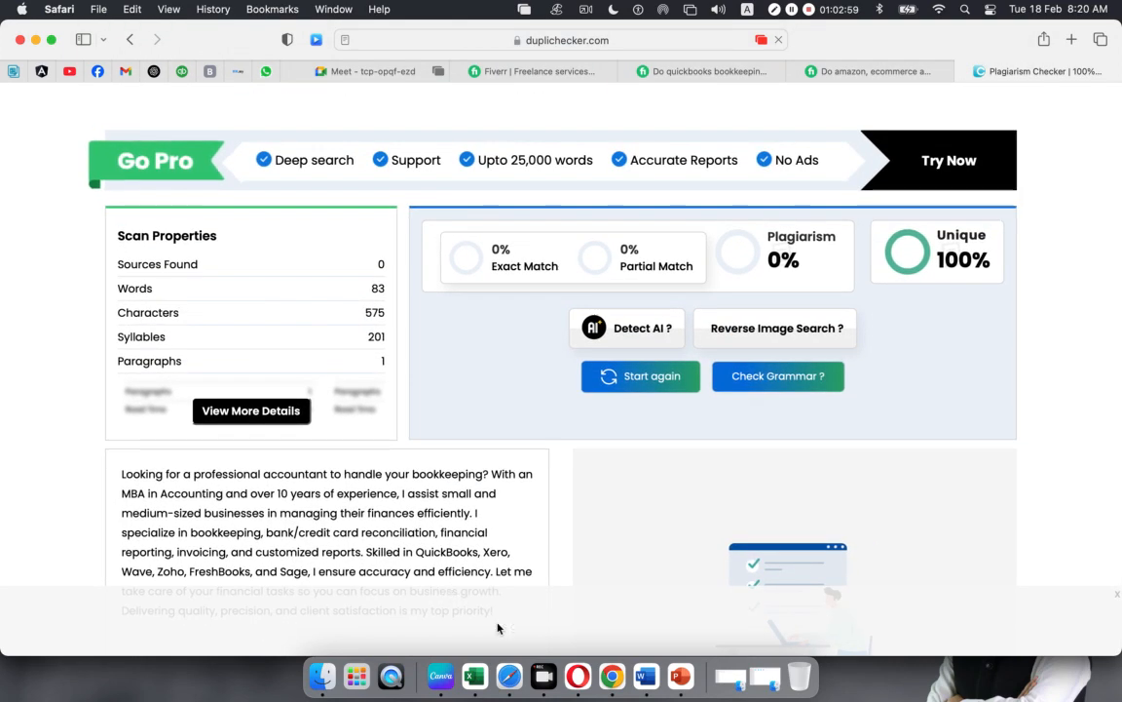
Paste the paraphrased text into the Fiverr gig description in Opera and make "professional accountant" bold and highlighted.
{"action": "left_click", "coordinate": [584, 665]}
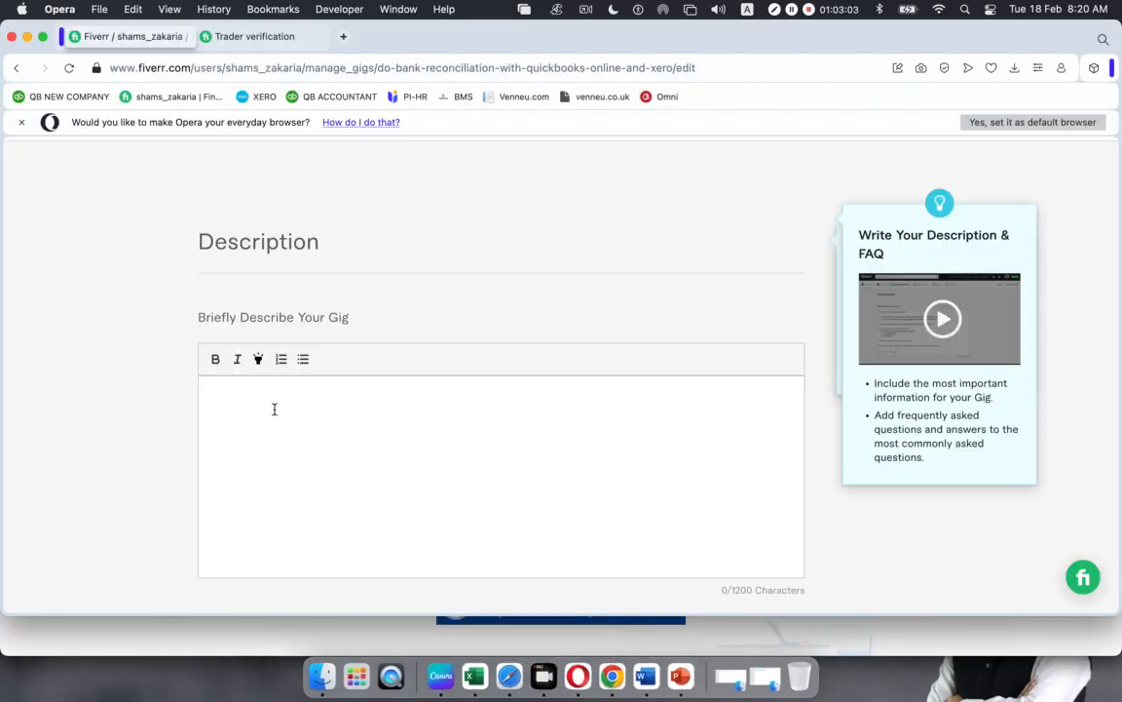
{"action": "key", "text": "super+v"}
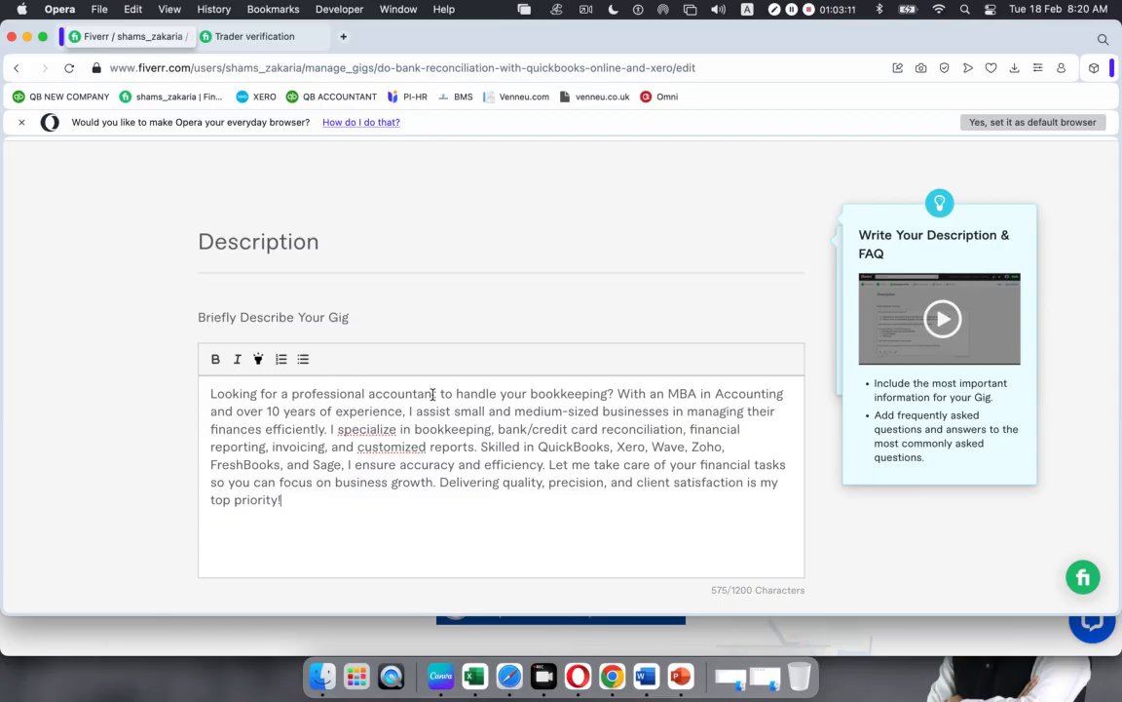
{"action": "left_click_drag", "start_coordinate": [437, 393], "coordinate": [291, 392]}
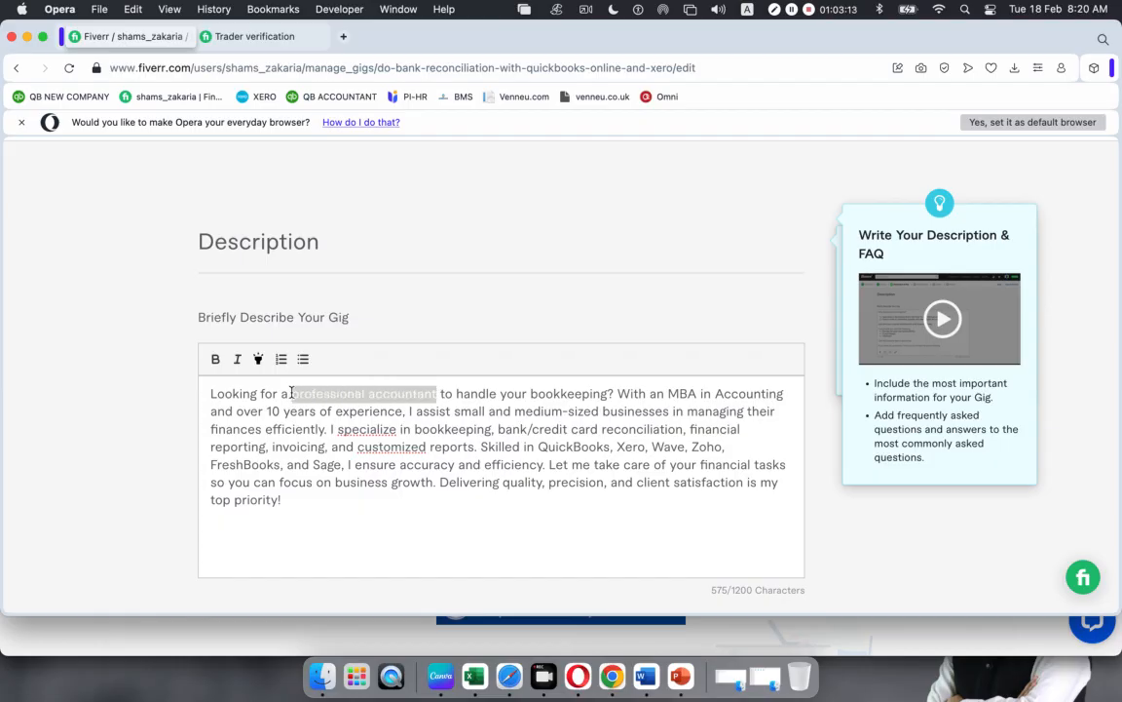
{"action": "left_click", "coordinate": [216, 358]}
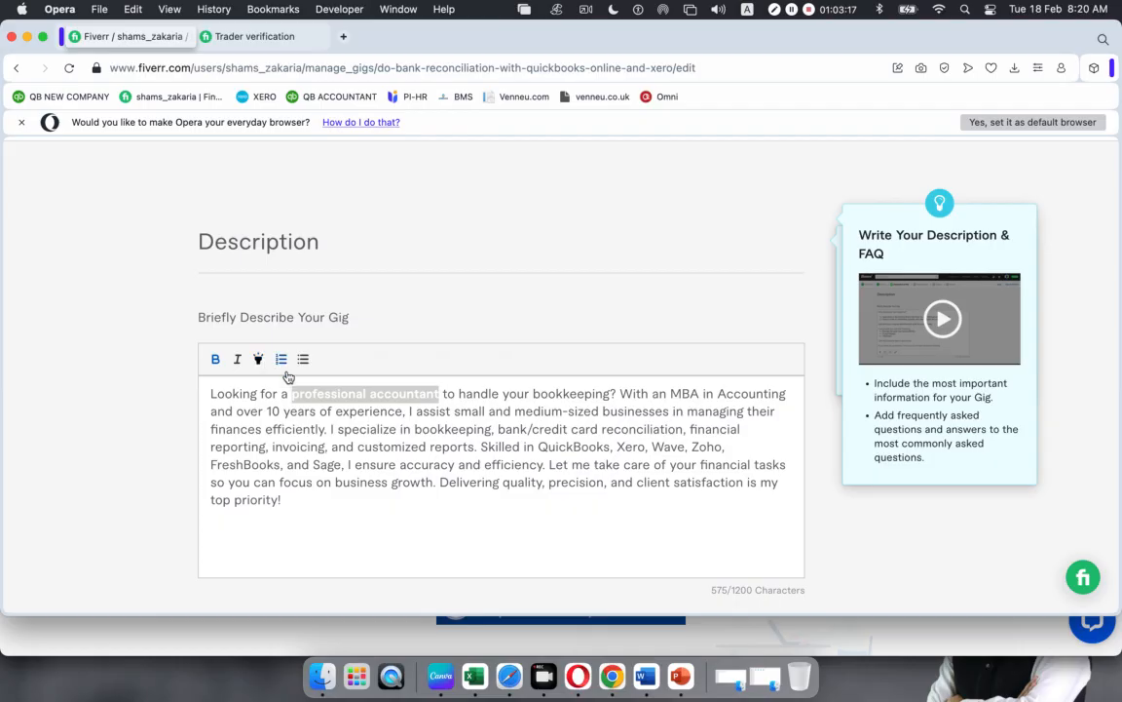
{"action": "left_click", "coordinate": [259, 359]}
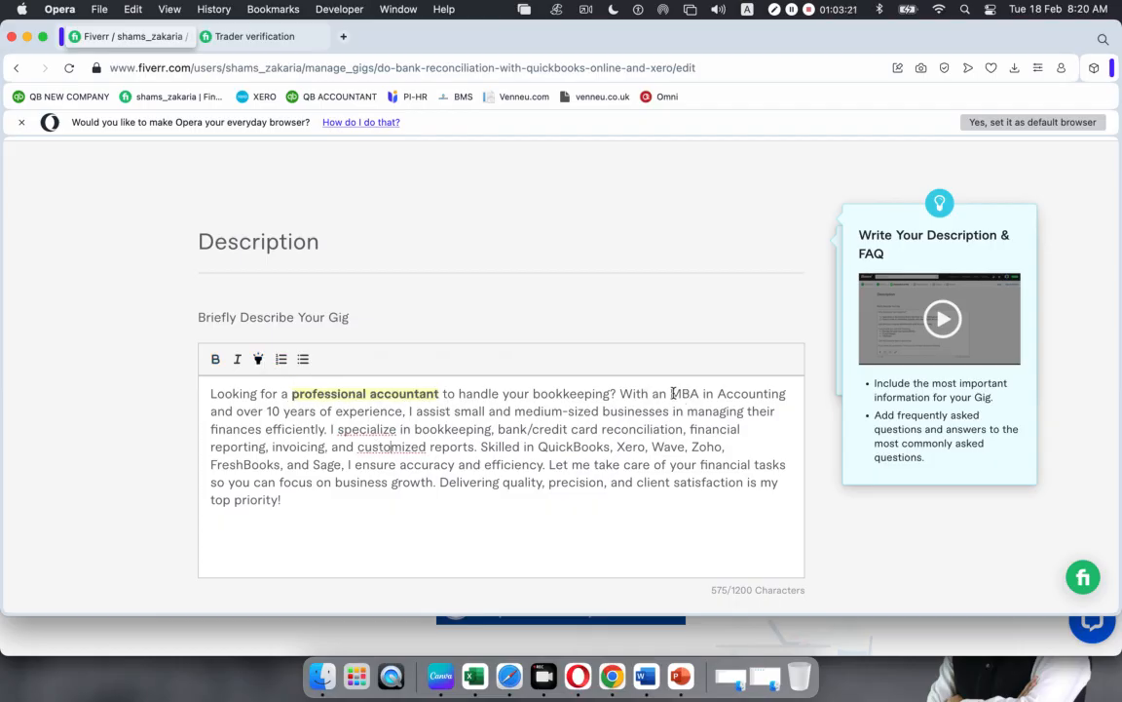
Make "MBA in Accounting" and "10 years of experience" bold and highlighted in the gig description.
{"action": "left_click_drag", "start_coordinate": [670, 394], "coordinate": [791, 397]}
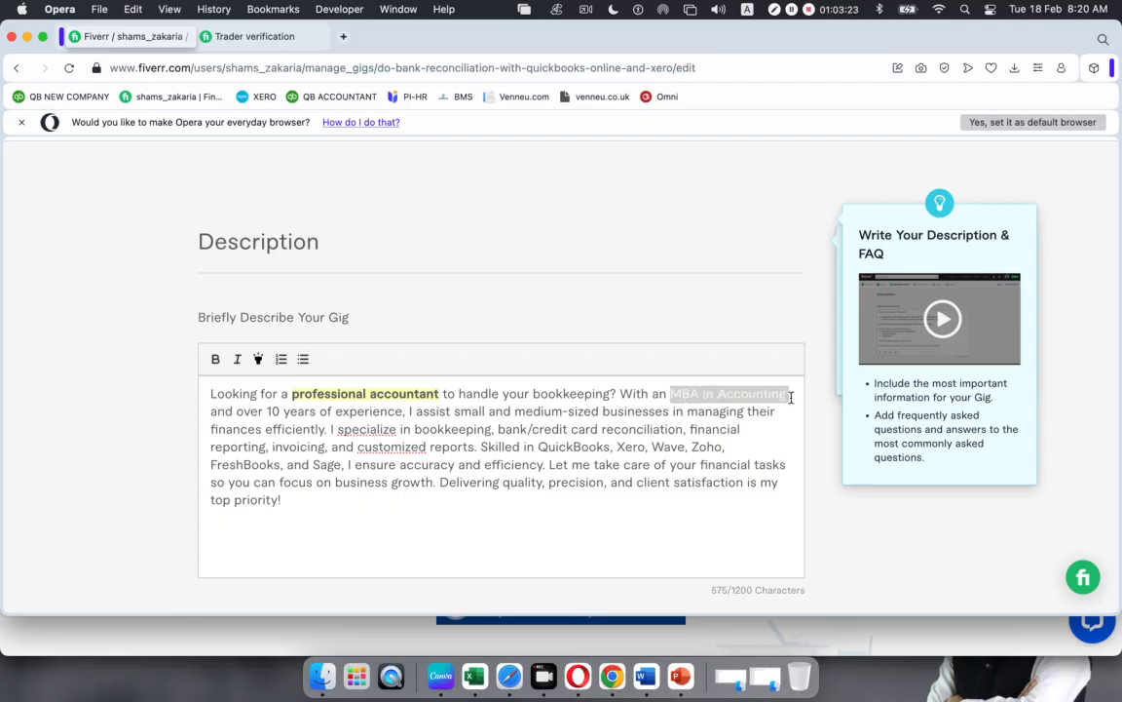
{"action": "left_click", "coordinate": [258, 360]}
{"action": "left_click", "coordinate": [330, 464]}
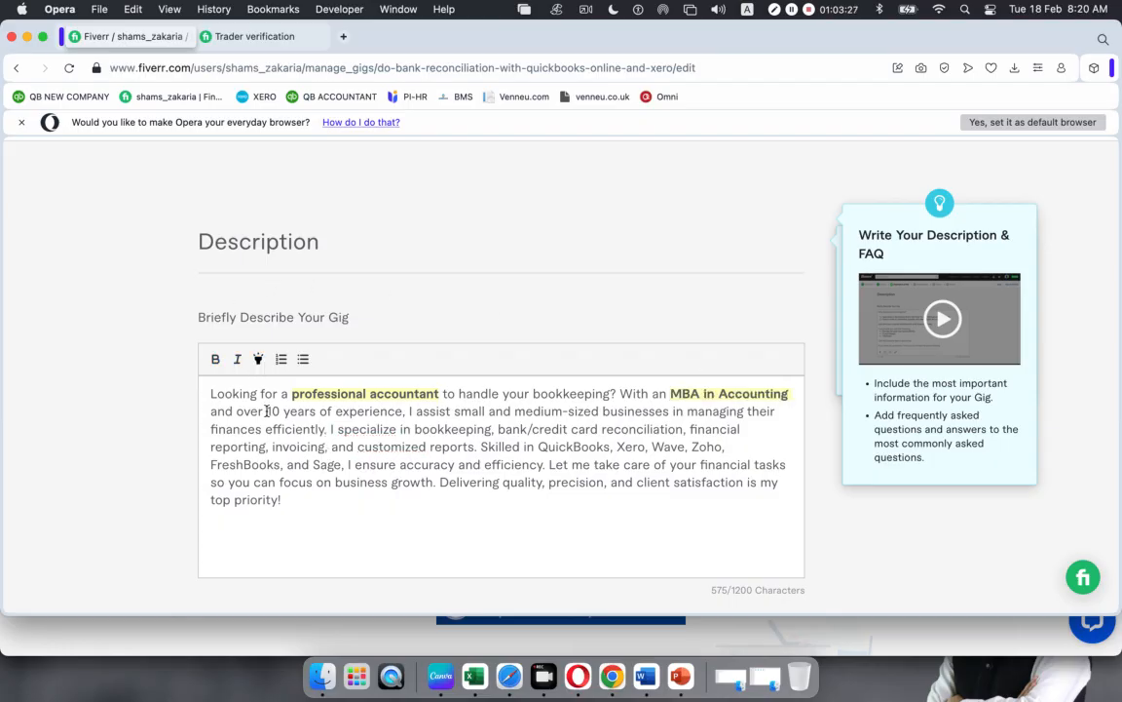
{"action": "left_click_drag", "start_coordinate": [267, 411], "coordinate": [399, 415]}
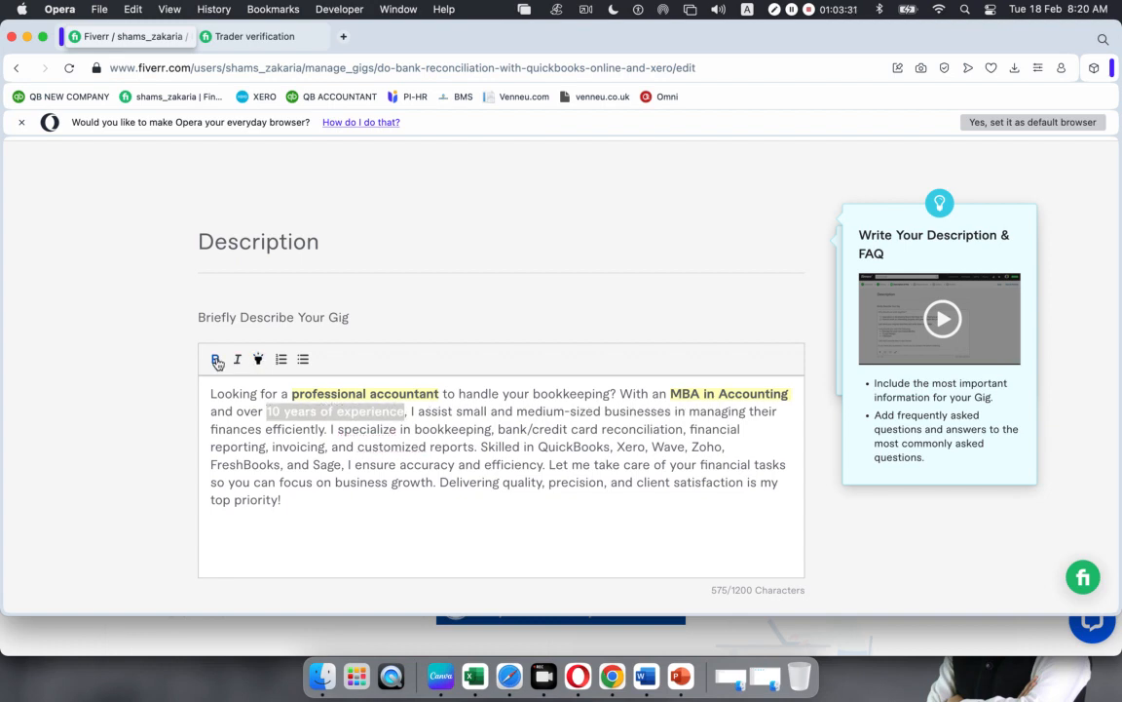
{"action": "left_click", "coordinate": [259, 360]}
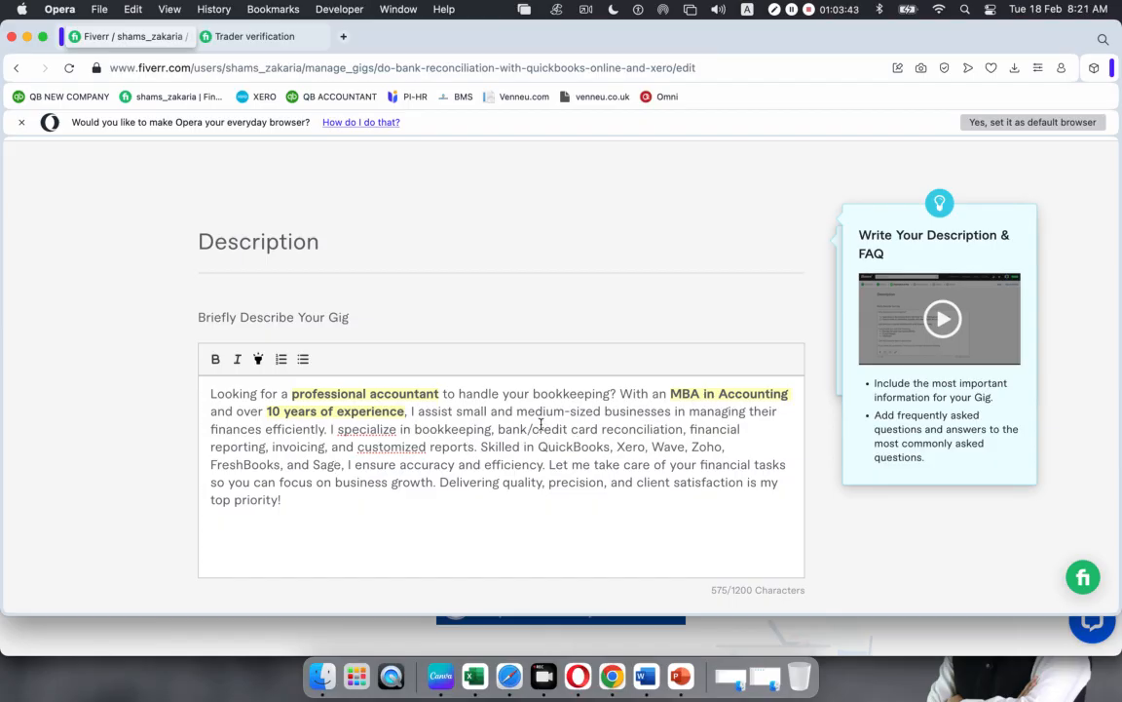
Make "bank/credit card reconciliation," and "QuickBooks, Xero, Wave, Zoho, FreshBooks, and Sage" bold and highlighted in the gig description.
{"action": "left_click_drag", "start_coordinate": [499, 430], "coordinate": [682, 435]}
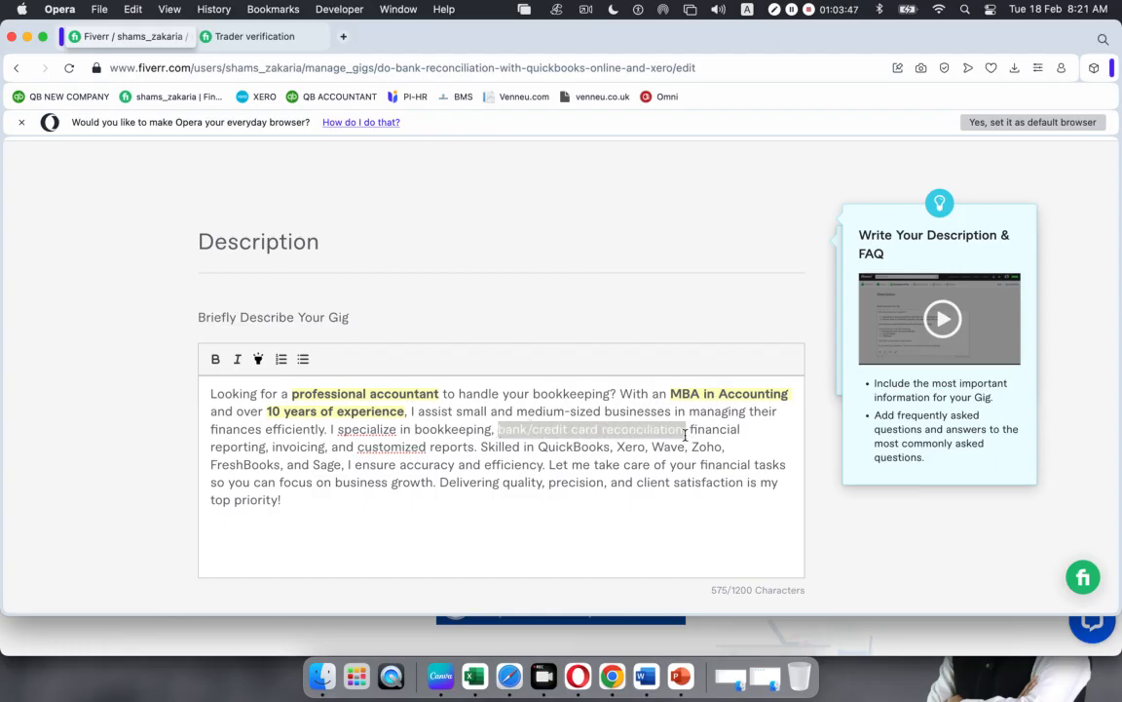
{"action": "left_click", "coordinate": [218, 358]}
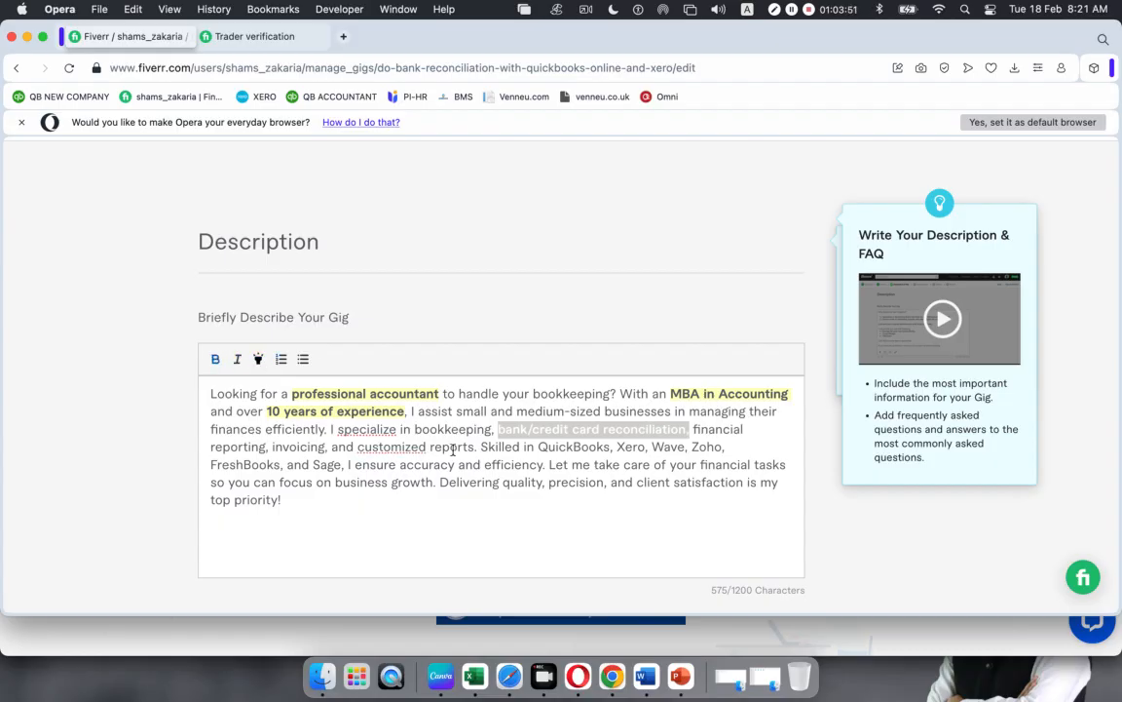
{"action": "left_click_drag", "start_coordinate": [541, 448], "coordinate": [340, 466]}
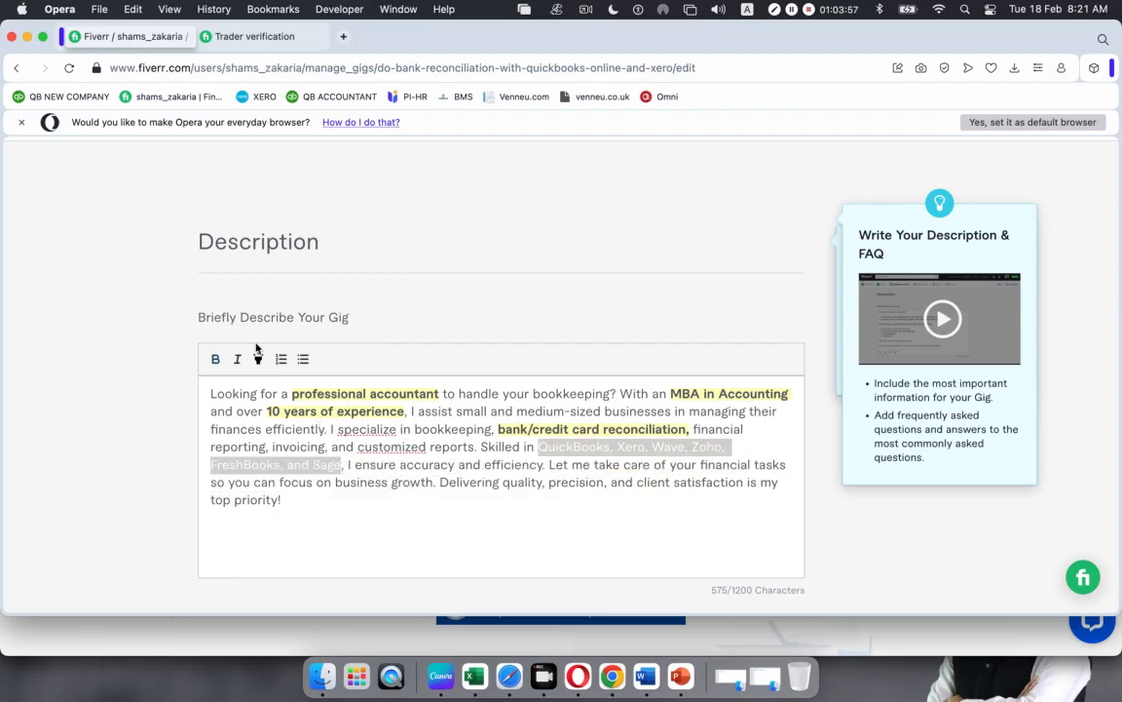
{"action": "left_click", "coordinate": [217, 361]}
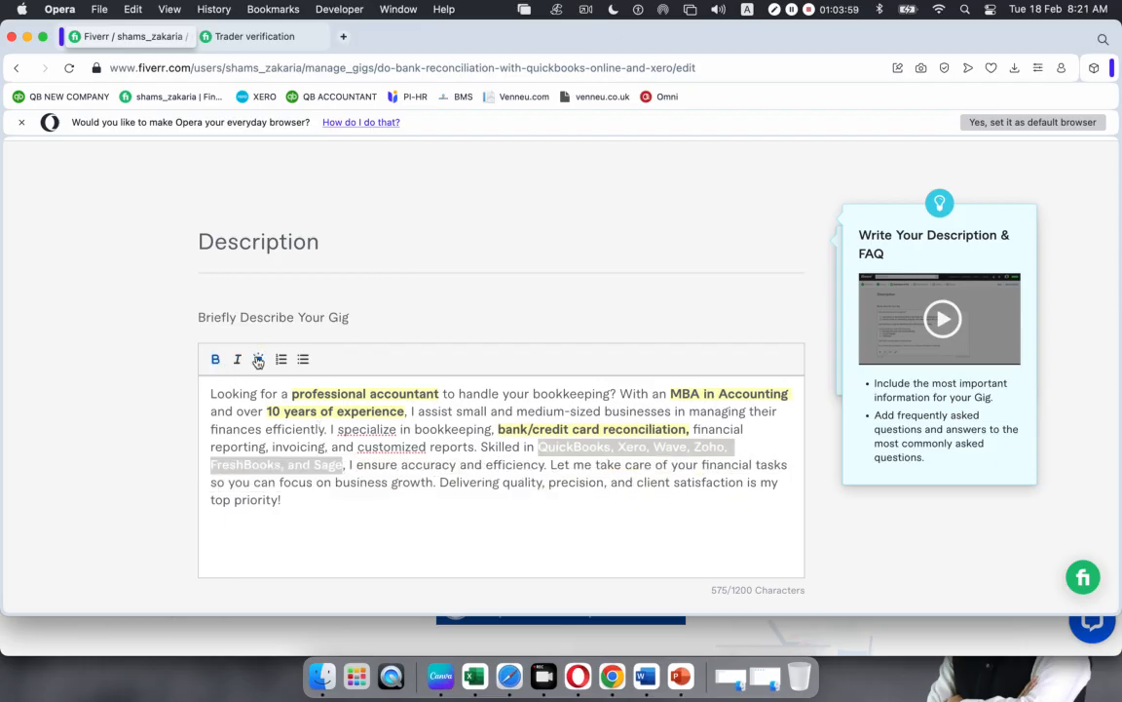
Make "client satisfaction" in the description's last sentence bold and highlighted.
{"action": "scroll", "coordinate": [436, 451], "scroll_direction": "down", "scroll_amount": 2}
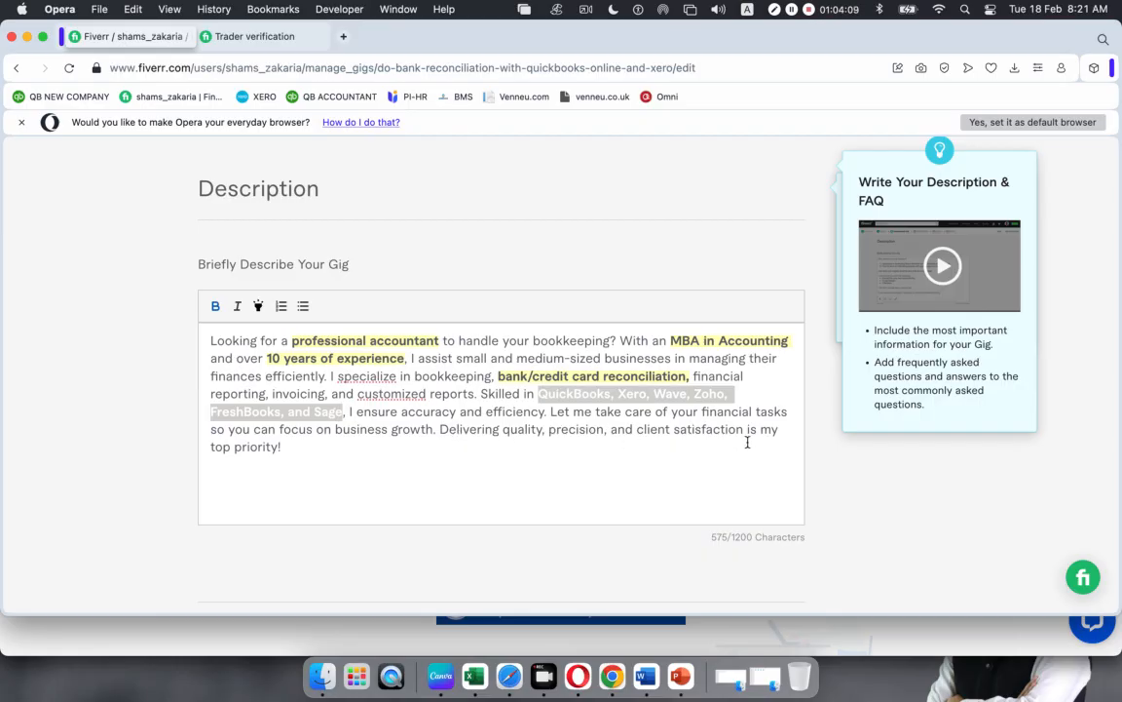
{"action": "left_click_drag", "start_coordinate": [743, 431], "coordinate": [636, 431]}
{"action": "left_click", "coordinate": [216, 306]}
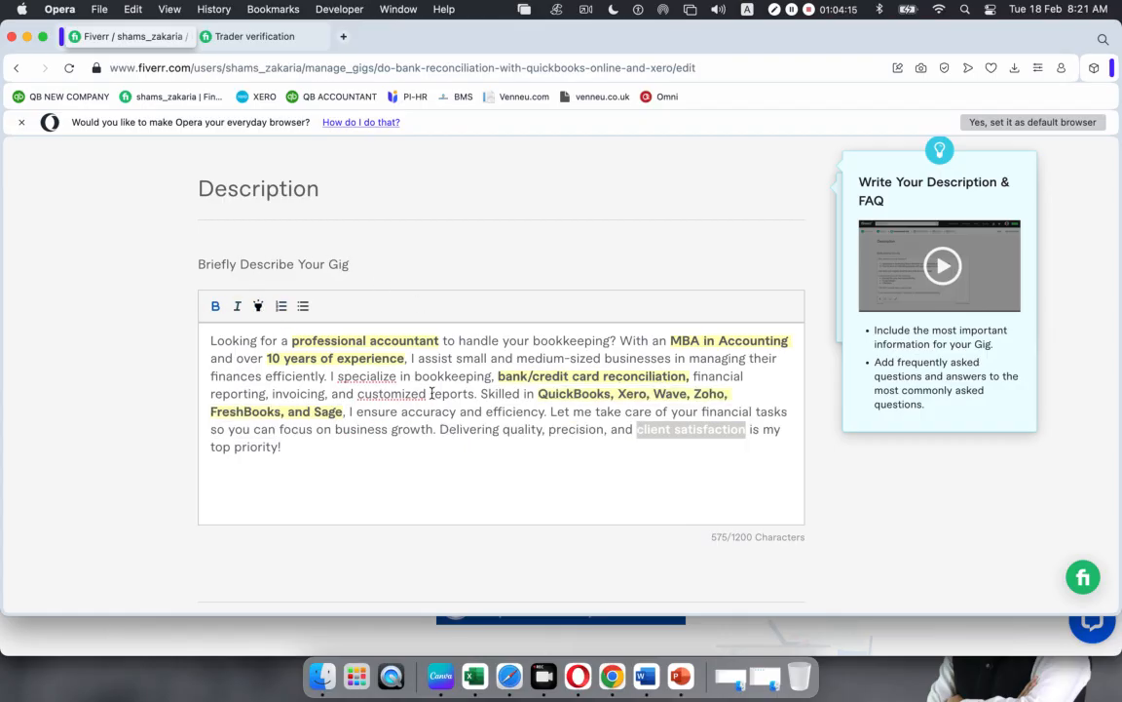
{"action": "left_click", "coordinate": [497, 473]}
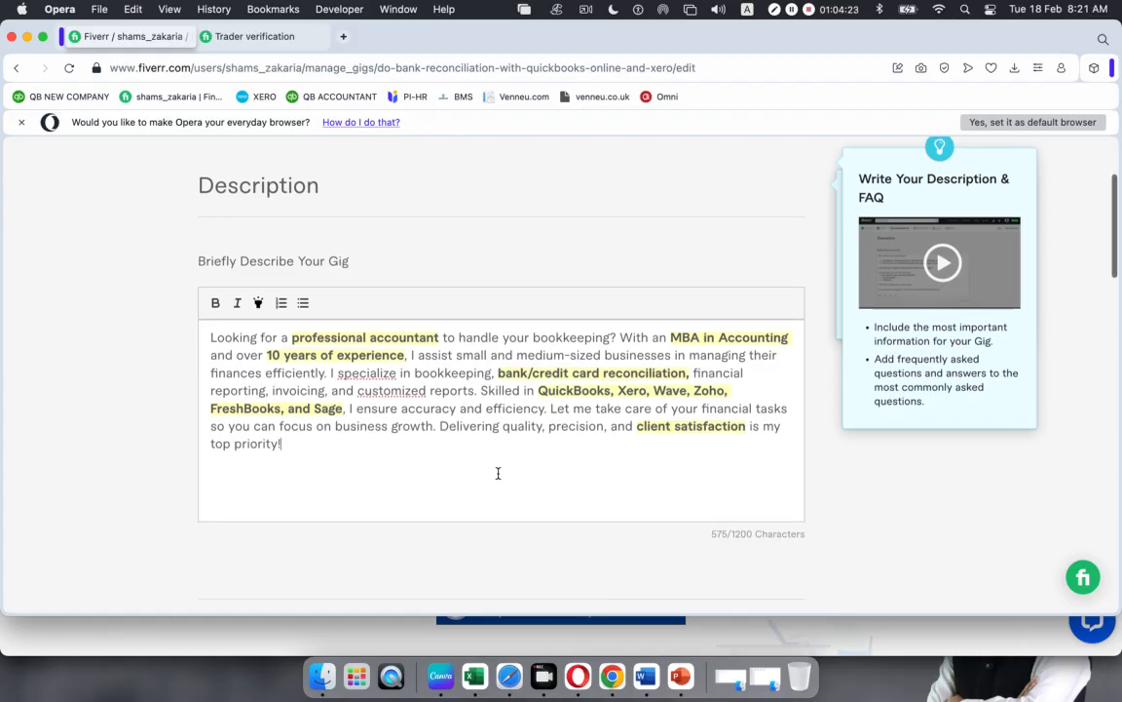
Open a blank entry in the gig's Frequently Asked Questions section.
{"action": "scroll", "coordinate": [498, 473], "scroll_direction": "down", "scroll_amount": 6}
{"action": "scroll", "coordinate": [497, 473], "scroll_direction": "down", "scroll_amount": 8}
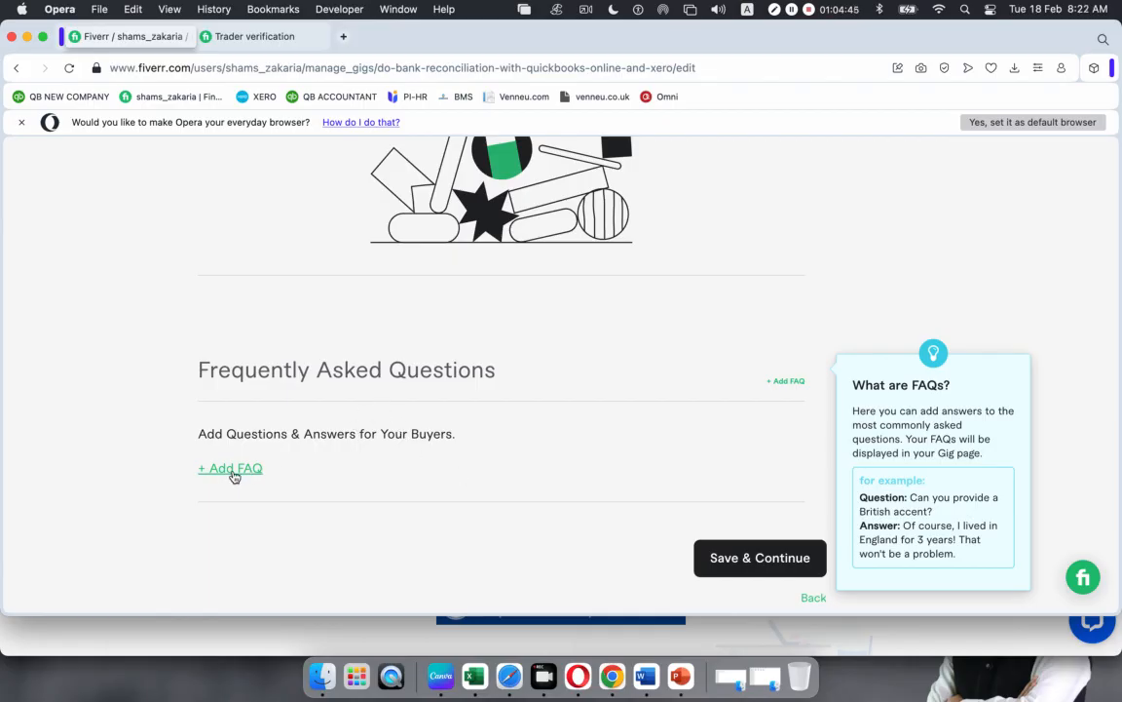
{"action": "left_click", "coordinate": [231, 468]}
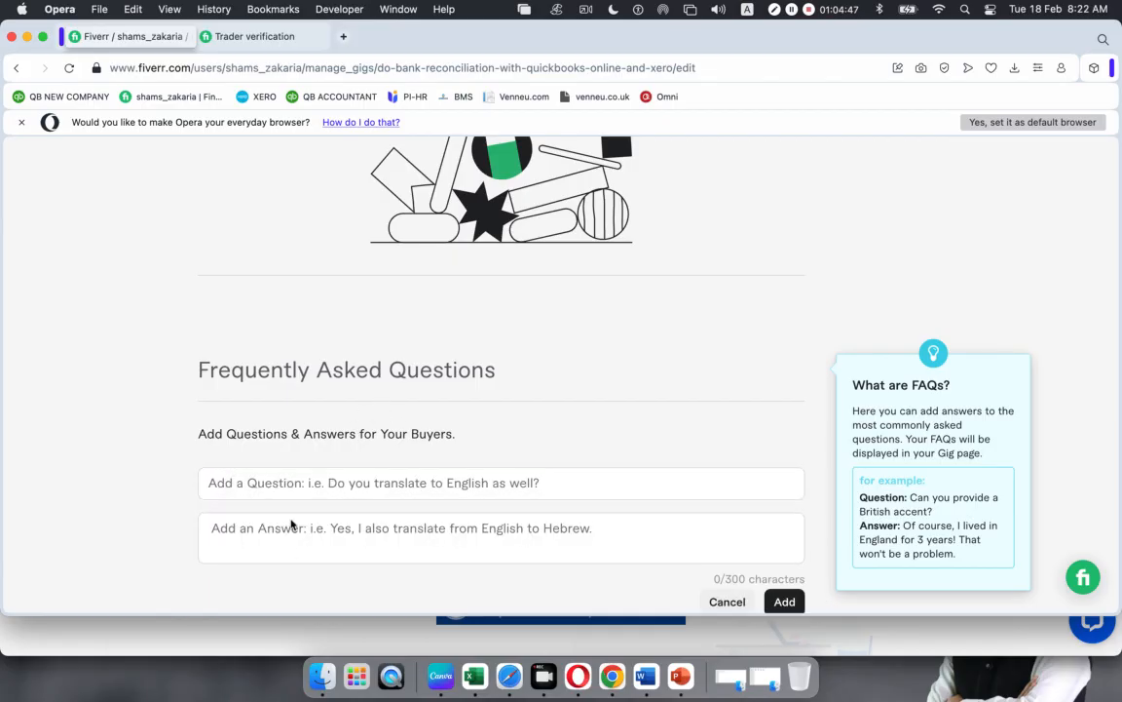
Copy "How you will give me access in your quickbooks online accounts?" from the Excel Pricing sheet and paste it as the FAQ question in Opera.
{"action": "left_click", "coordinate": [485, 681]}
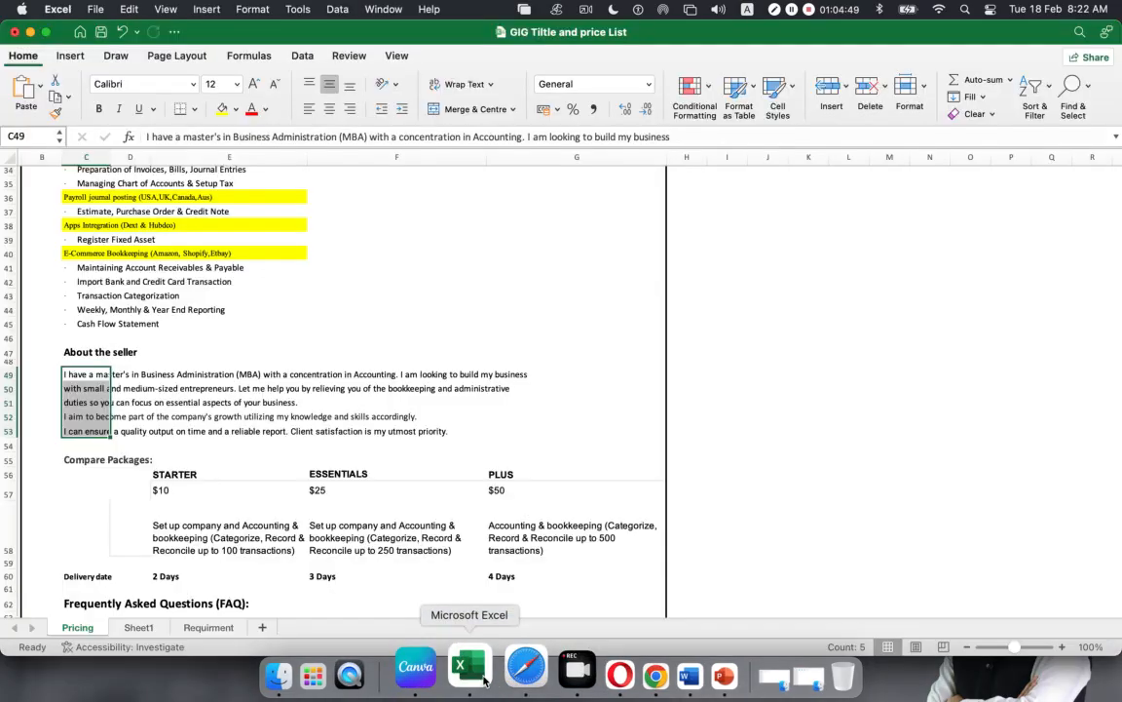
{"action": "scroll", "coordinate": [234, 401], "scroll_direction": "down", "scroll_amount": 5}
{"action": "scroll", "coordinate": [234, 400], "scroll_direction": "down", "scroll_amount": 5}
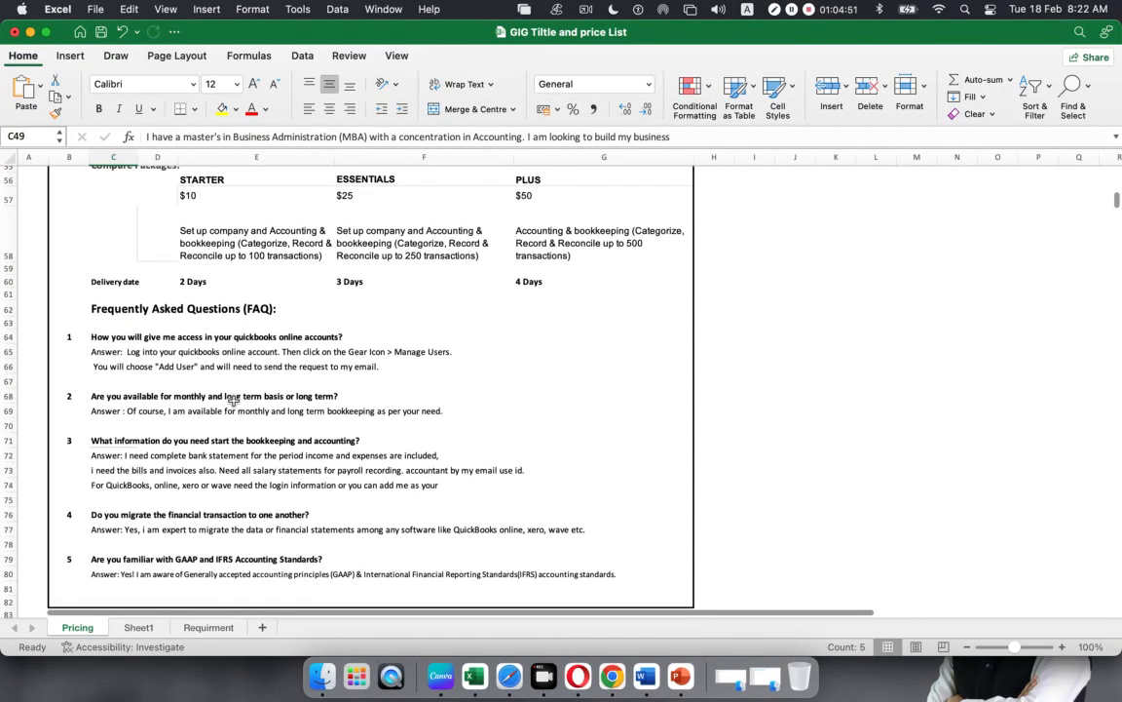
{"action": "scroll", "coordinate": [234, 400], "scroll_direction": "right", "scroll_amount": 1}
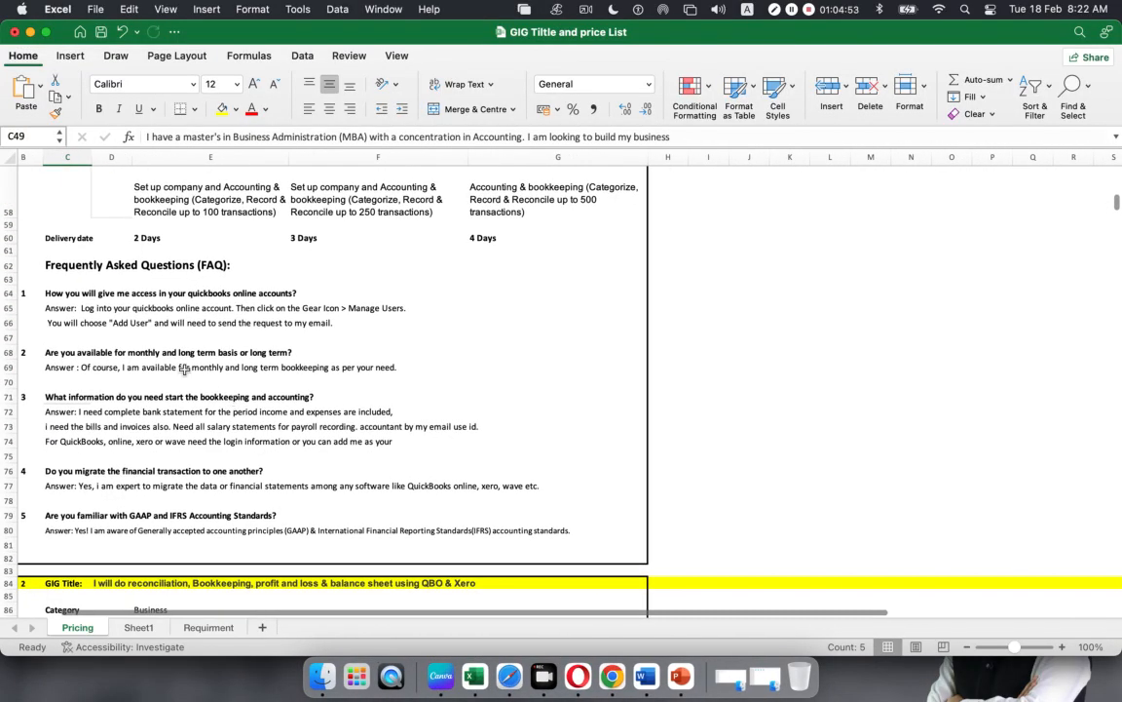
{"action": "left_click", "coordinate": [54, 294]}
{"action": "left_click_drag", "start_coordinate": [443, 135], "coordinate": [112, 116]}
{"action": "key", "text": "super+c"}
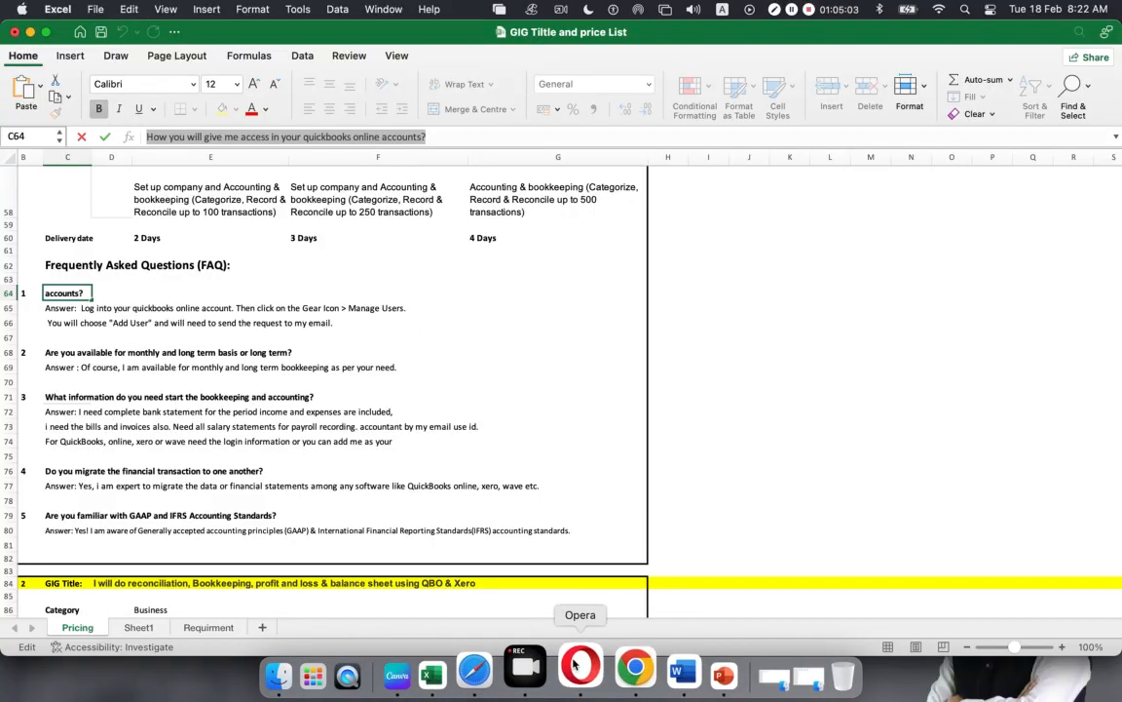
{"action": "left_click", "coordinate": [574, 666]}
{"action": "left_click", "coordinate": [252, 477]}
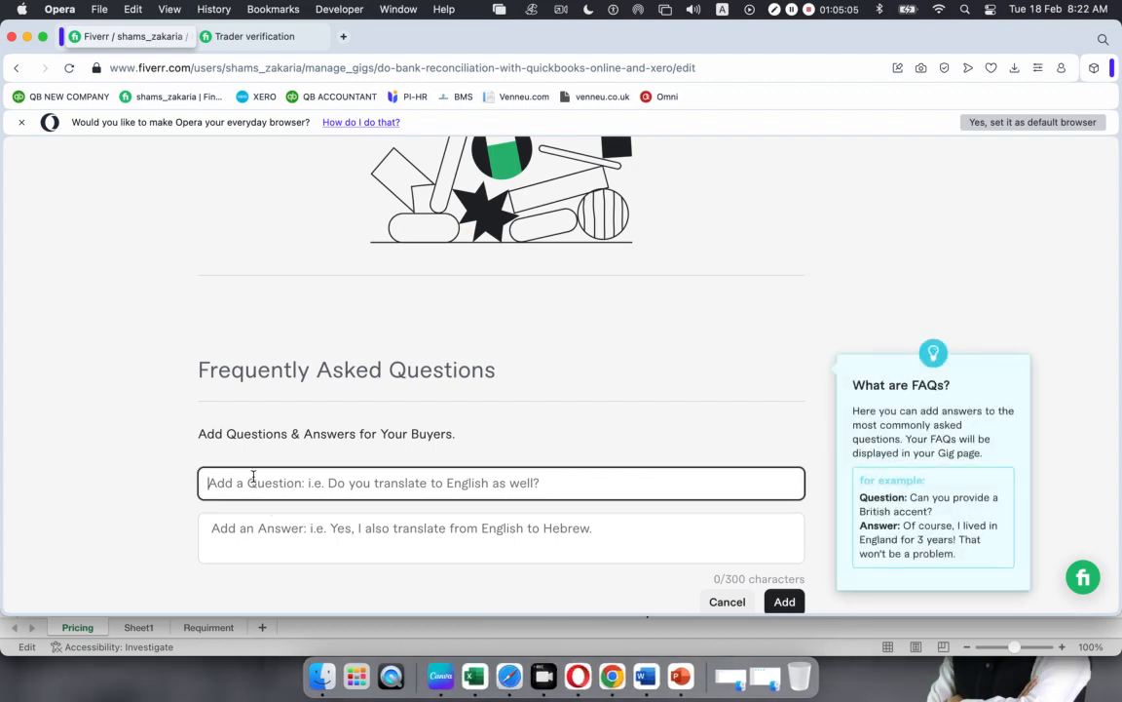
{"action": "key", "text": "super+v"}
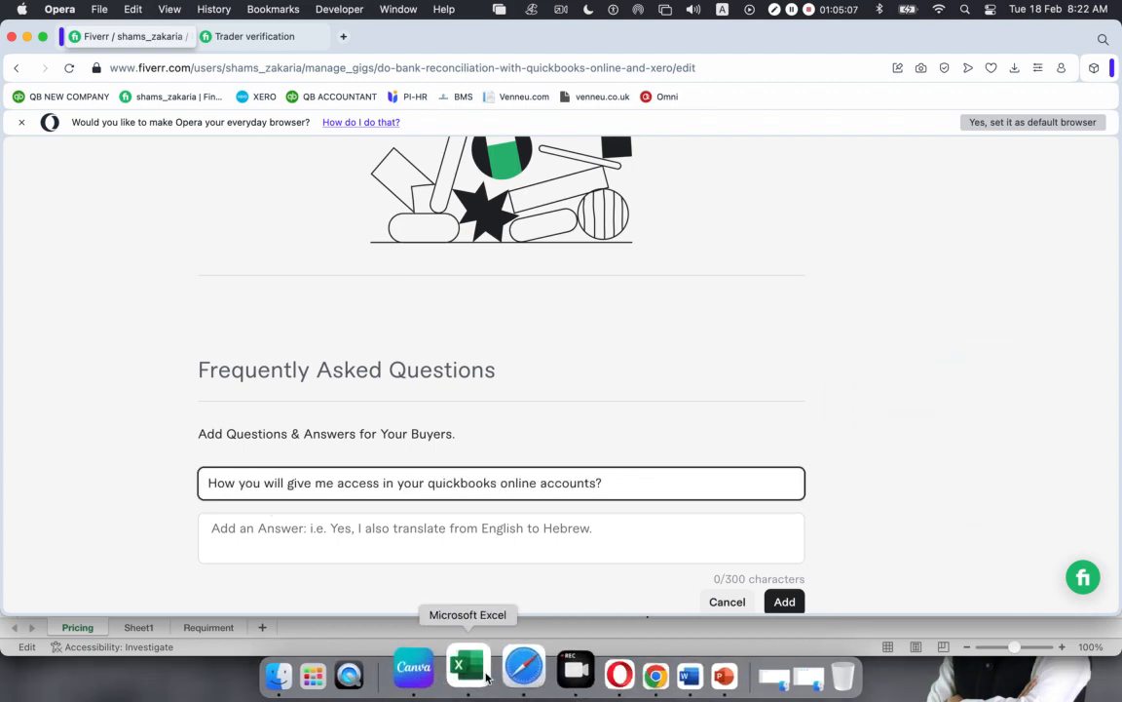
Copy the first answer line from Excel cell C65, without the "Answer:" prefix, and paste it into the FAQ answer in Opera.
{"action": "left_click", "coordinate": [487, 674]}
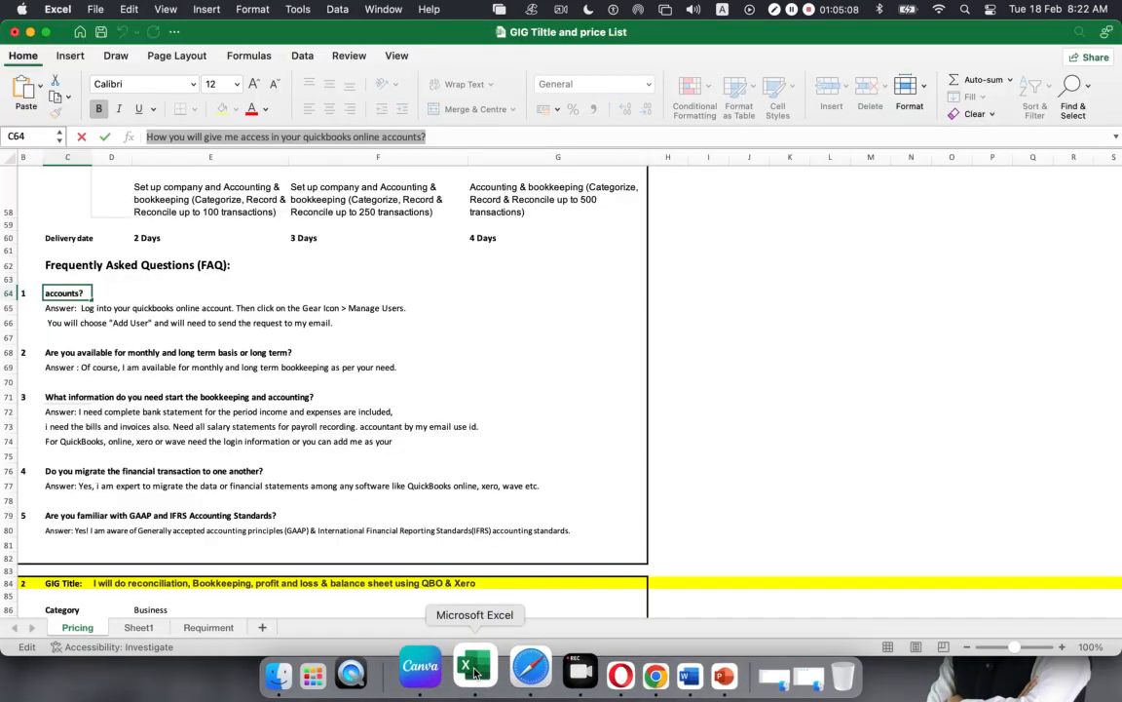
{"action": "left_click", "coordinate": [69, 368]}
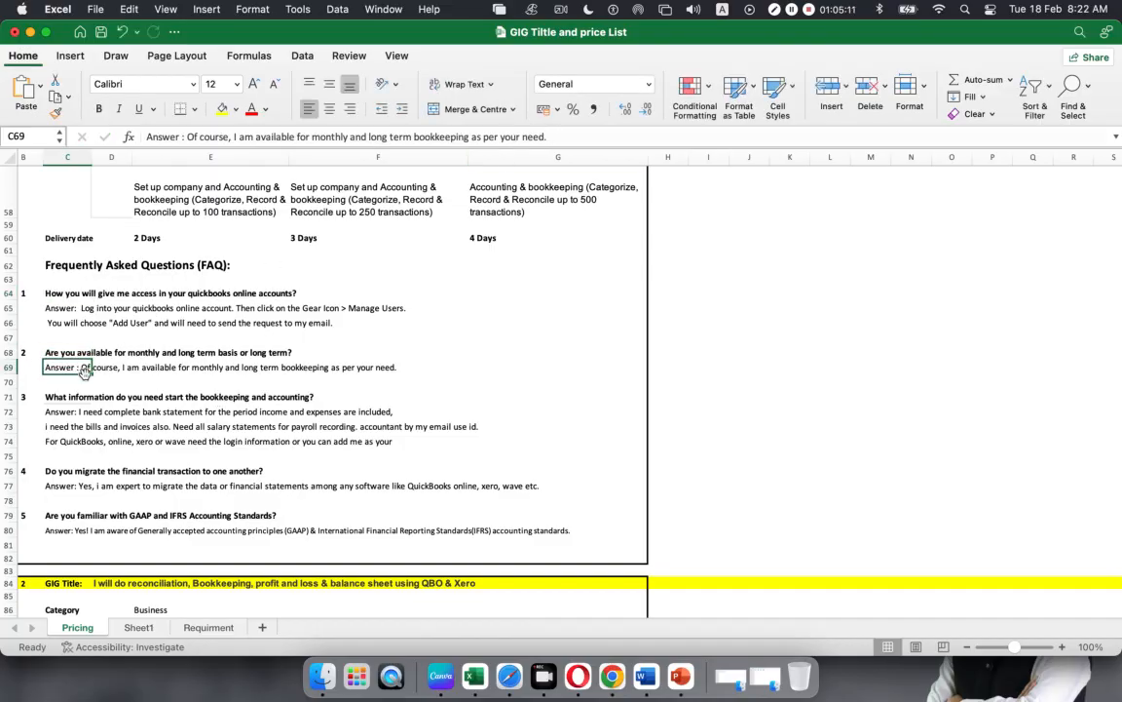
{"action": "left_click", "coordinate": [61, 308]}
{"action": "double_click", "coordinate": [539, 136]}
{"action": "left_click_drag", "start_coordinate": [538, 137], "coordinate": [186, 151]}
{"action": "key", "text": "super+c"}
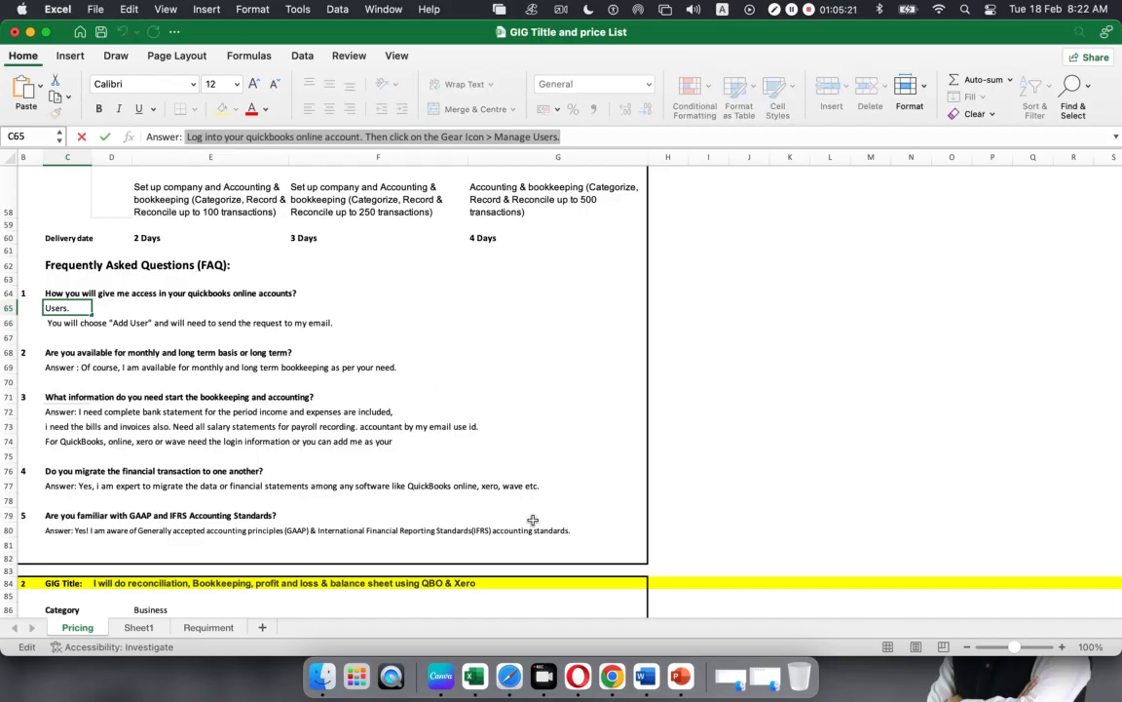
{"action": "left_click", "coordinate": [580, 678]}
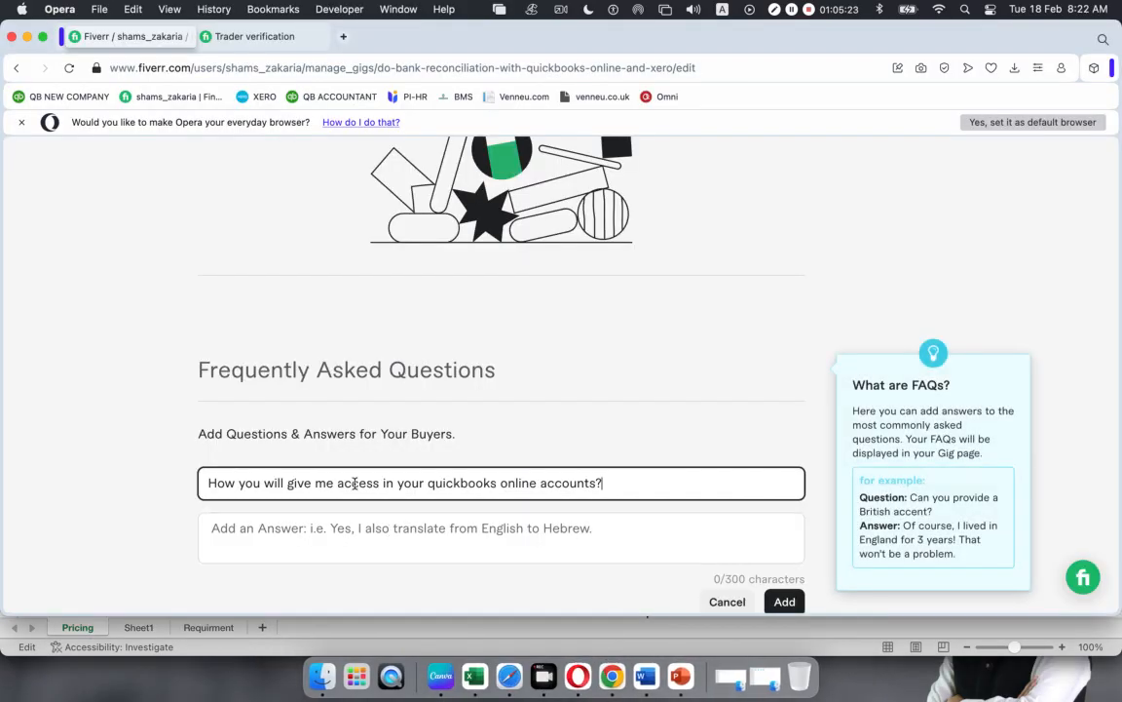
{"action": "left_click", "coordinate": [337, 525]}
{"action": "key", "text": "super+v"}
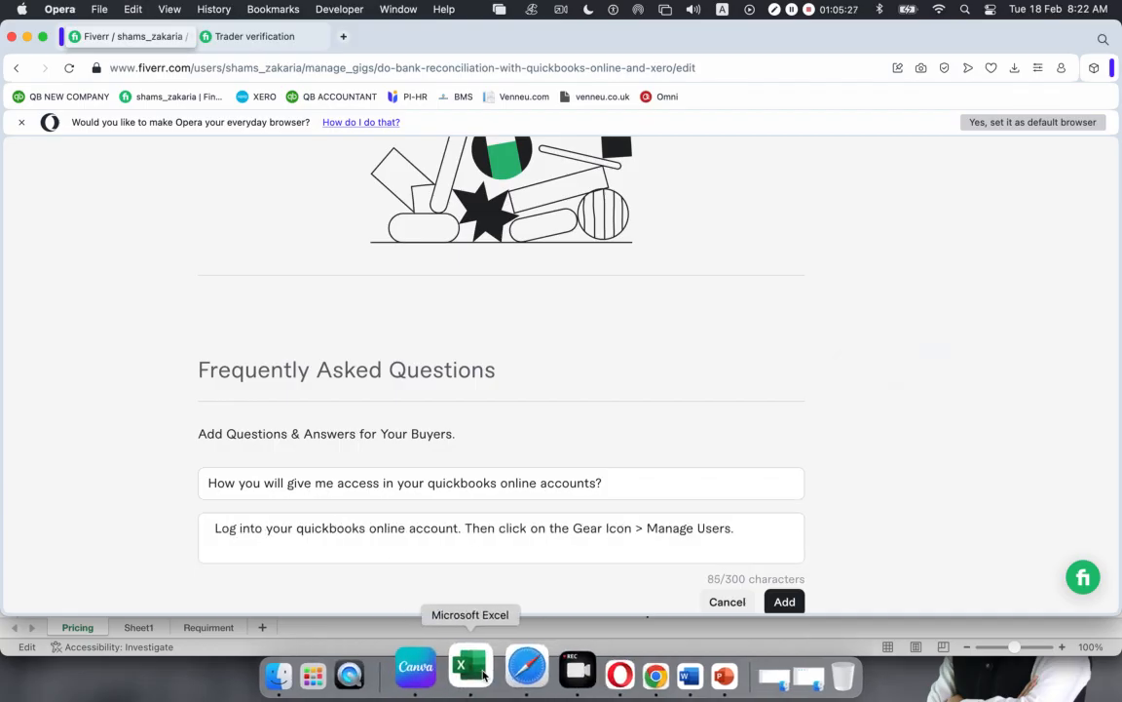
Append the "Add User" sentence from Excel cell C66 to the FAQ answer in Opera and add the completed FAQ to the gig.
{"action": "left_click", "coordinate": [489, 677]}
{"action": "left_click", "coordinate": [56, 323]}
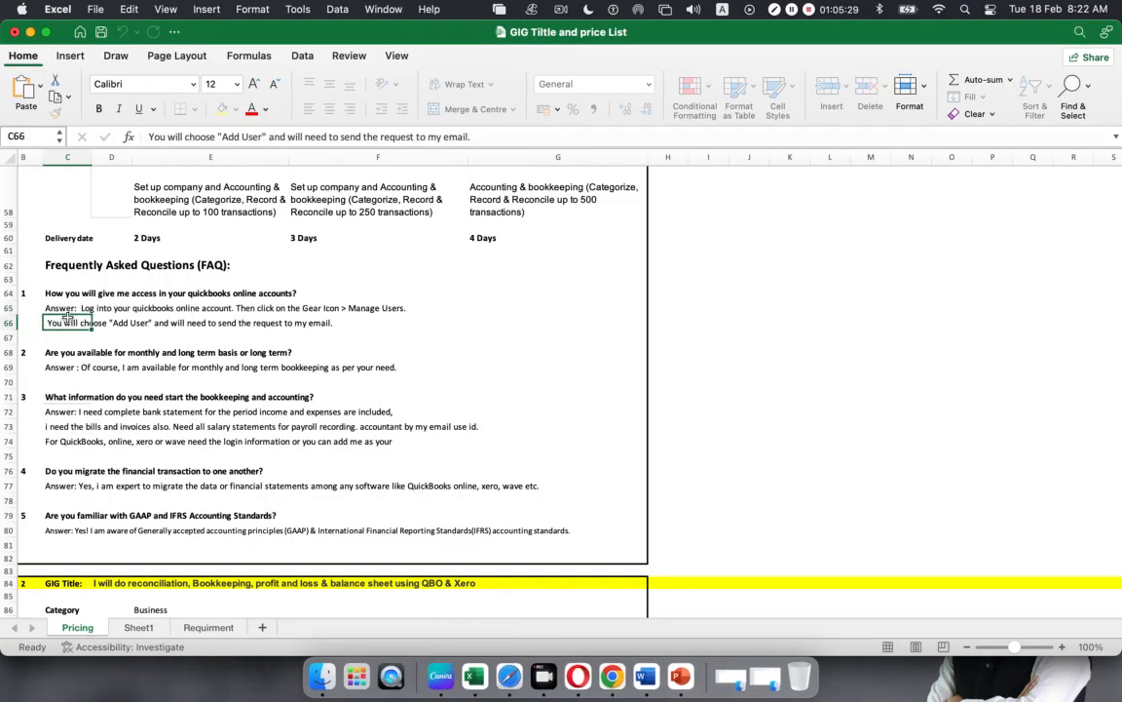
{"action": "left_click_drag", "start_coordinate": [487, 137], "coordinate": [148, 136]}
{"action": "key", "text": "super+c"}
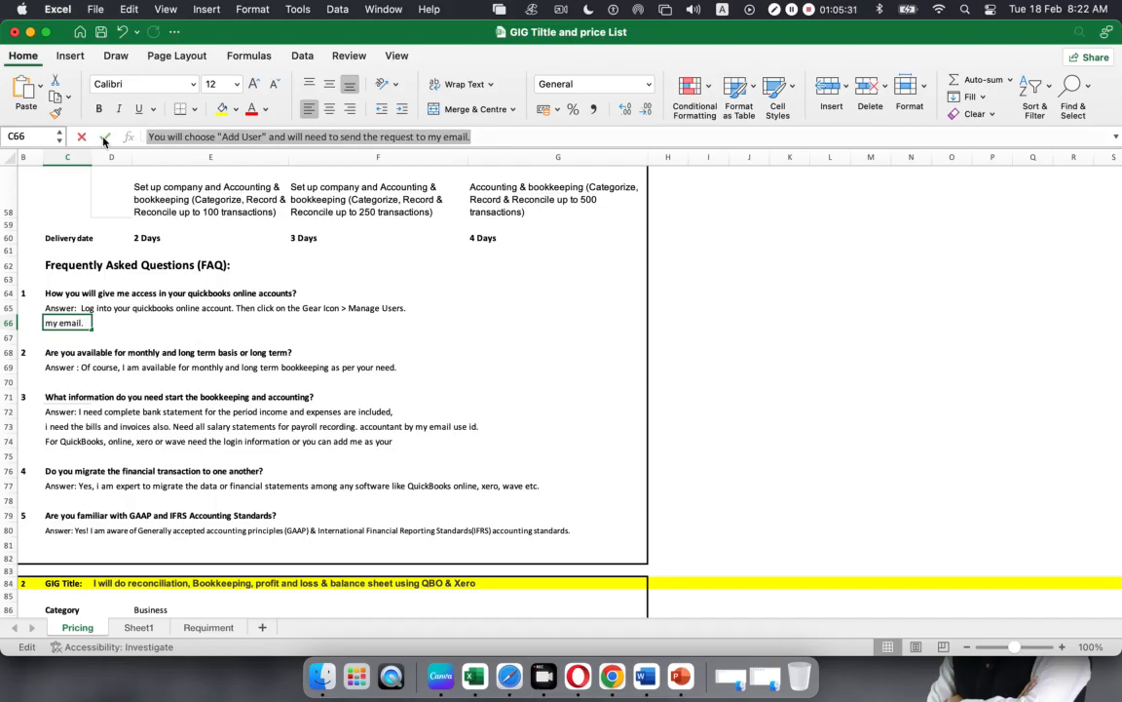
{"action": "left_click", "coordinate": [579, 672]}
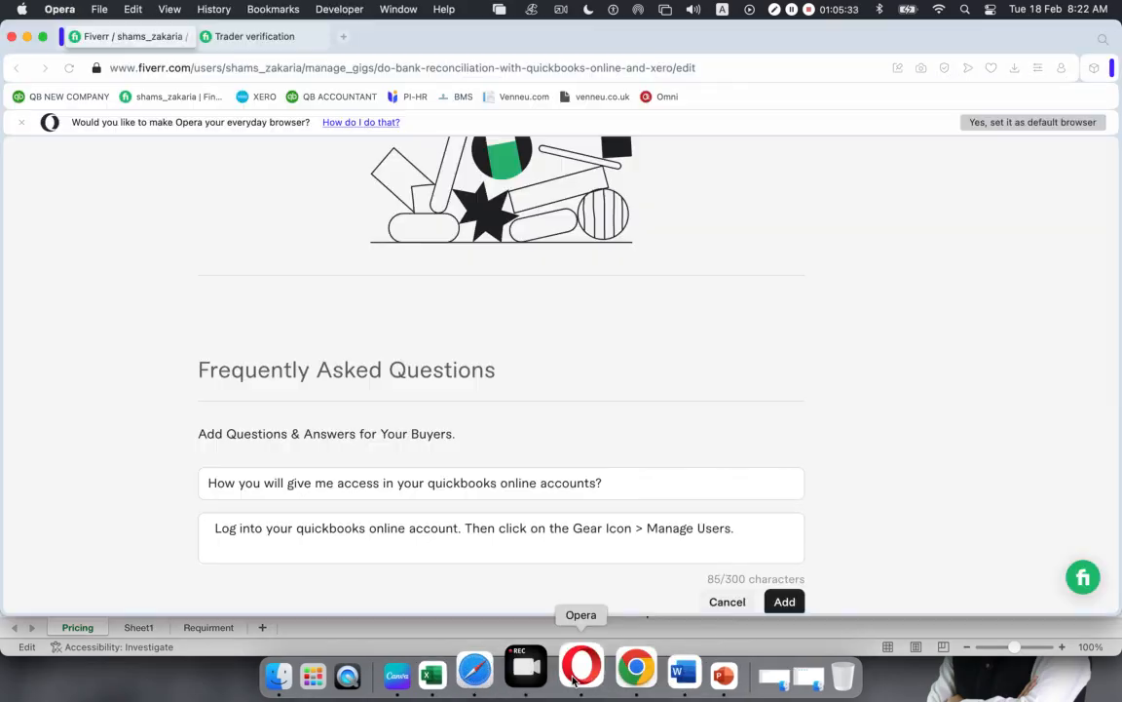
{"action": "left_click", "coordinate": [665, 529]}
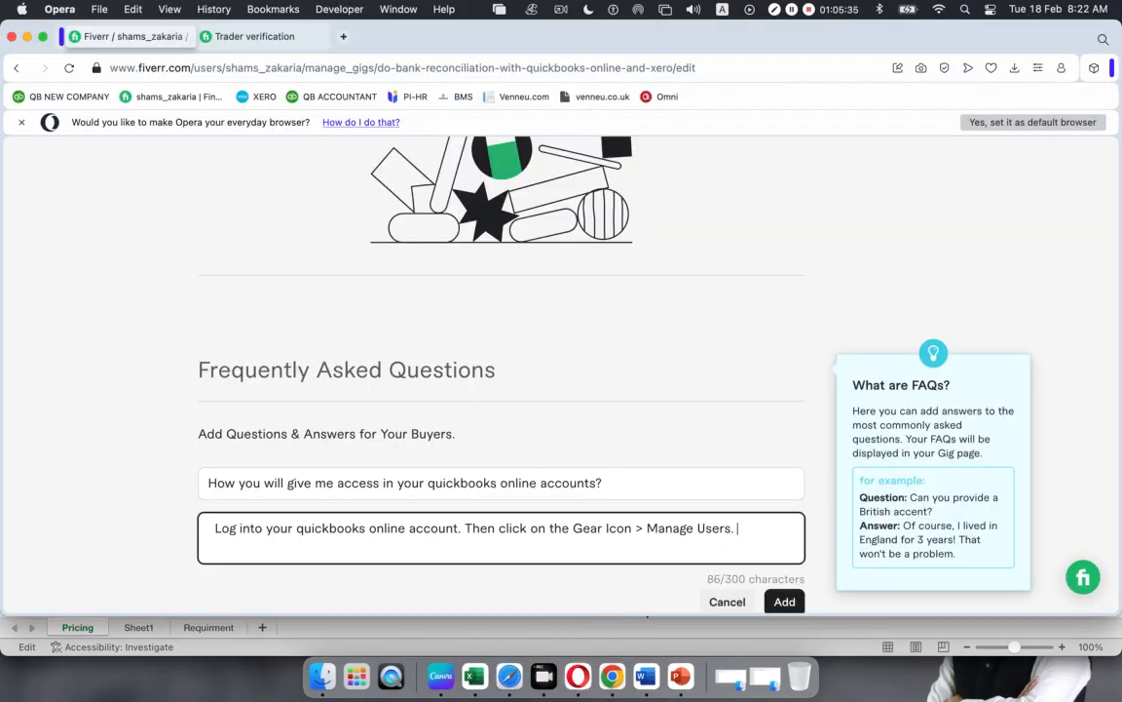
{"action": "key", "text": "super+v"}
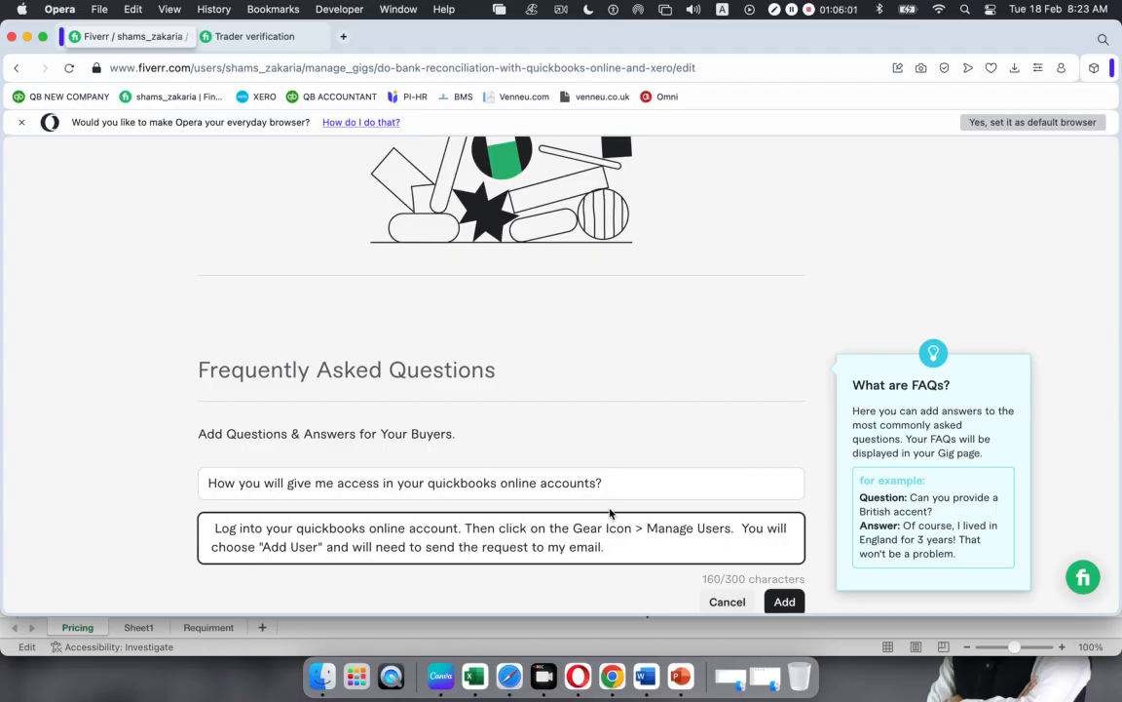
{"action": "scroll", "coordinate": [610, 513], "scroll_direction": "down", "scroll_amount": 3}
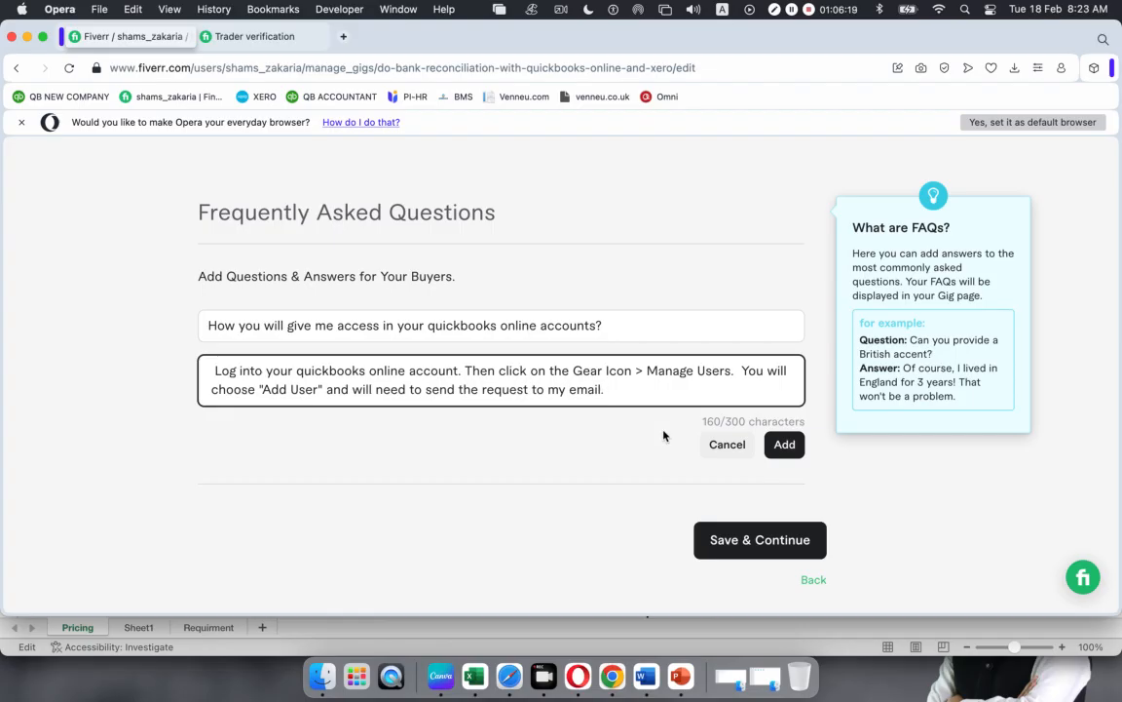
{"action": "left_click", "coordinate": [786, 444]}
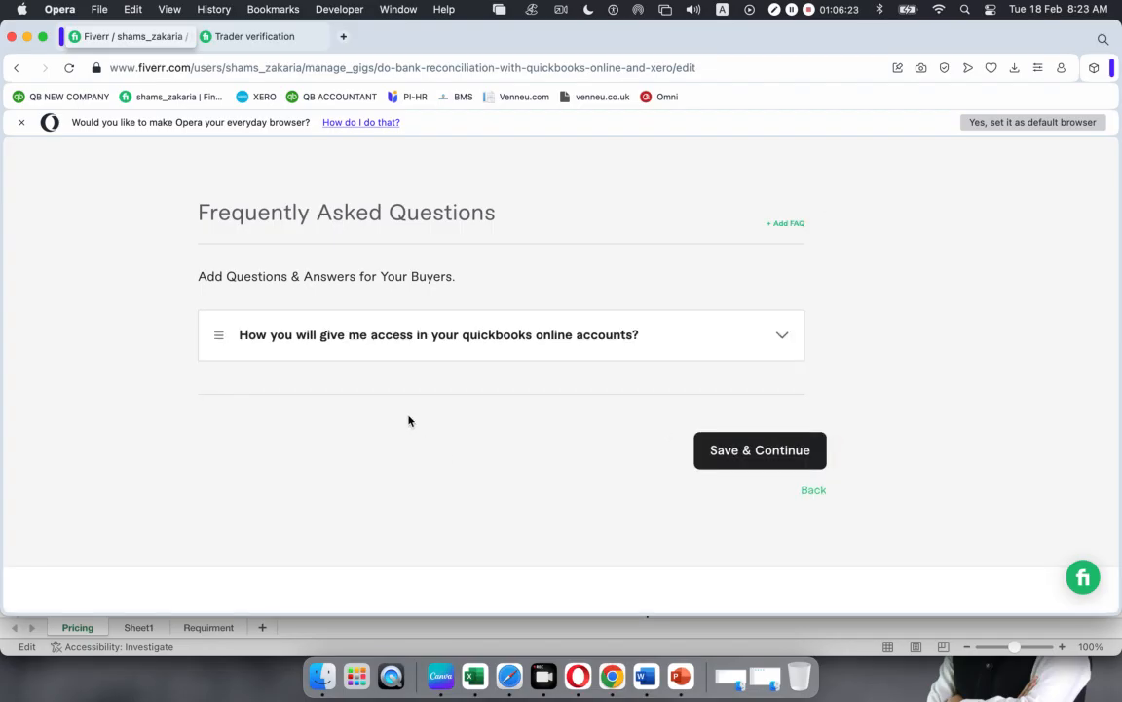
Paste "Are you available for monthly and long term basis or long term?" from Excel cell C68 as a new FAQ question in Opera, and return to Excel.
{"action": "left_click", "coordinate": [779, 227]}
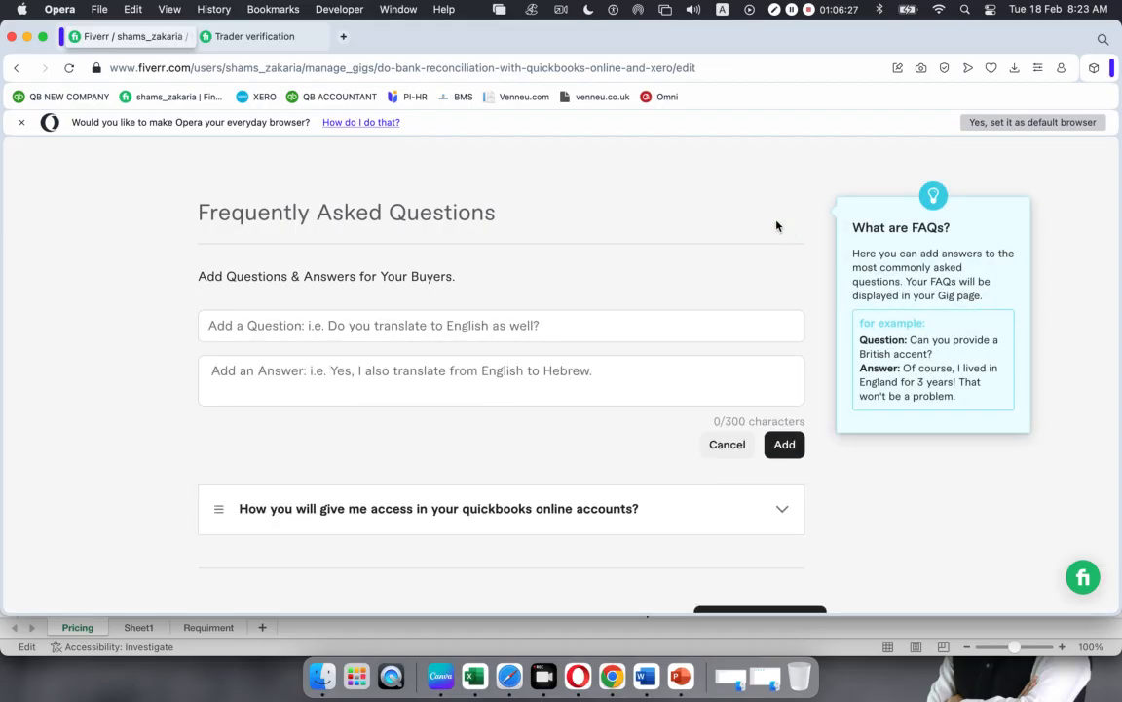
{"action": "left_click", "coordinate": [474, 675]}
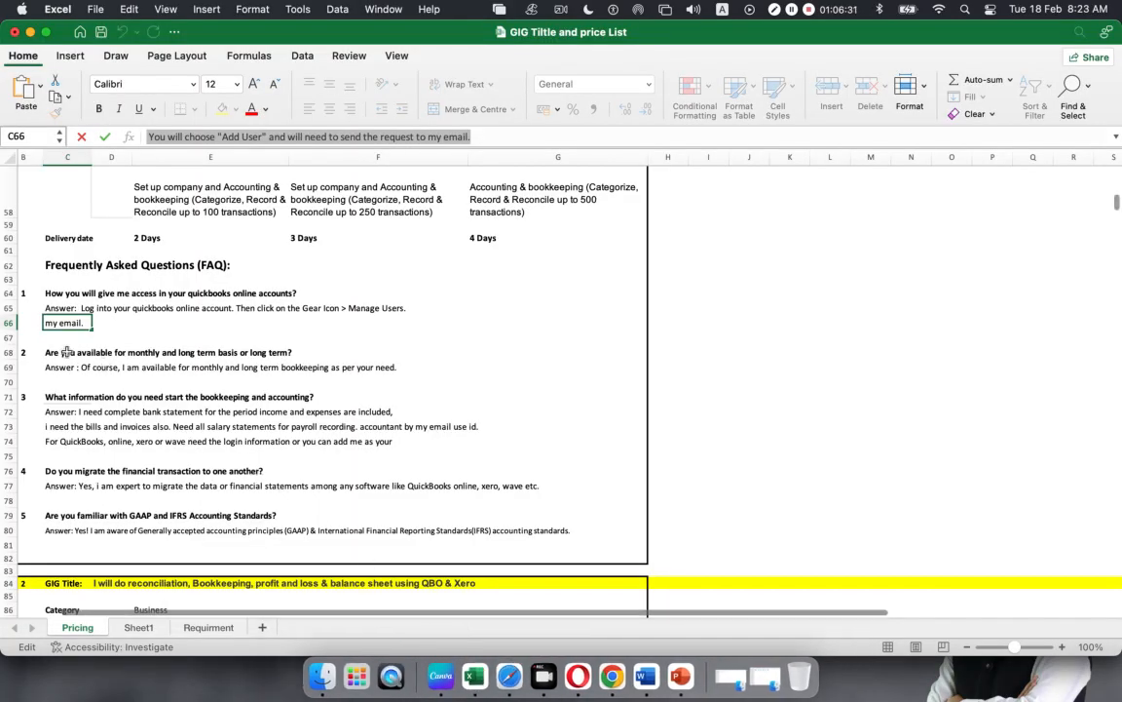
{"action": "left_click", "coordinate": [88, 352]}
{"action": "left_click_drag", "start_coordinate": [423, 137], "coordinate": [89, 151]}
{"action": "key", "text": "cmd+c"}
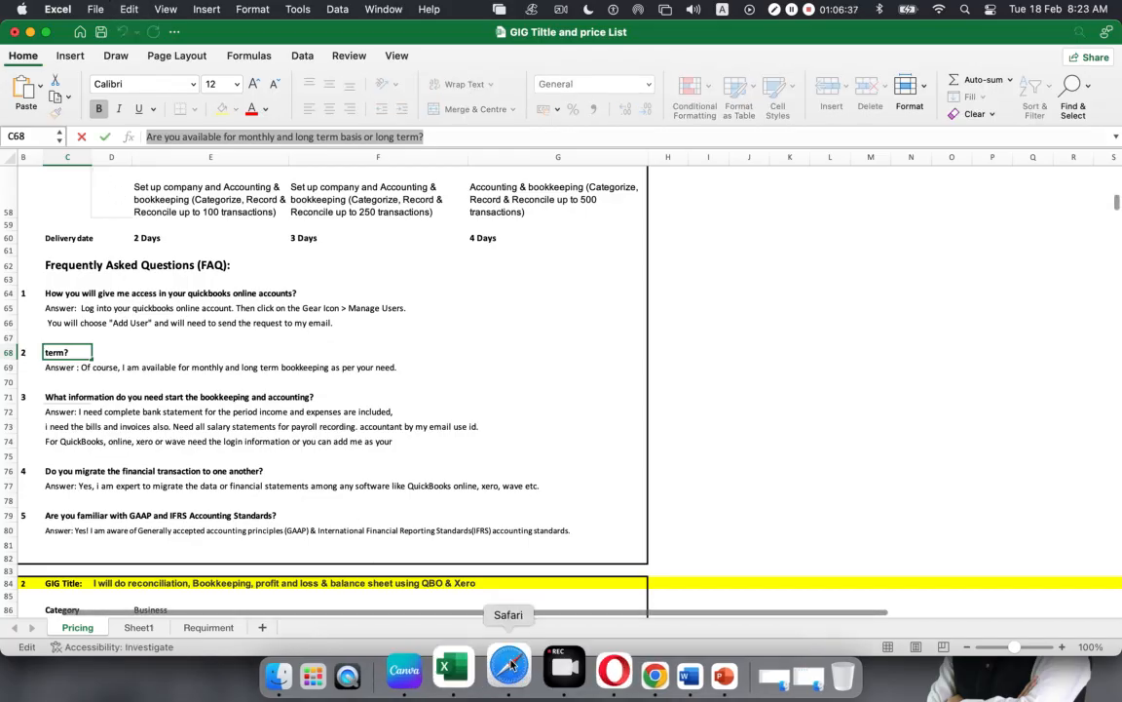
{"action": "left_click", "coordinate": [580, 671]}
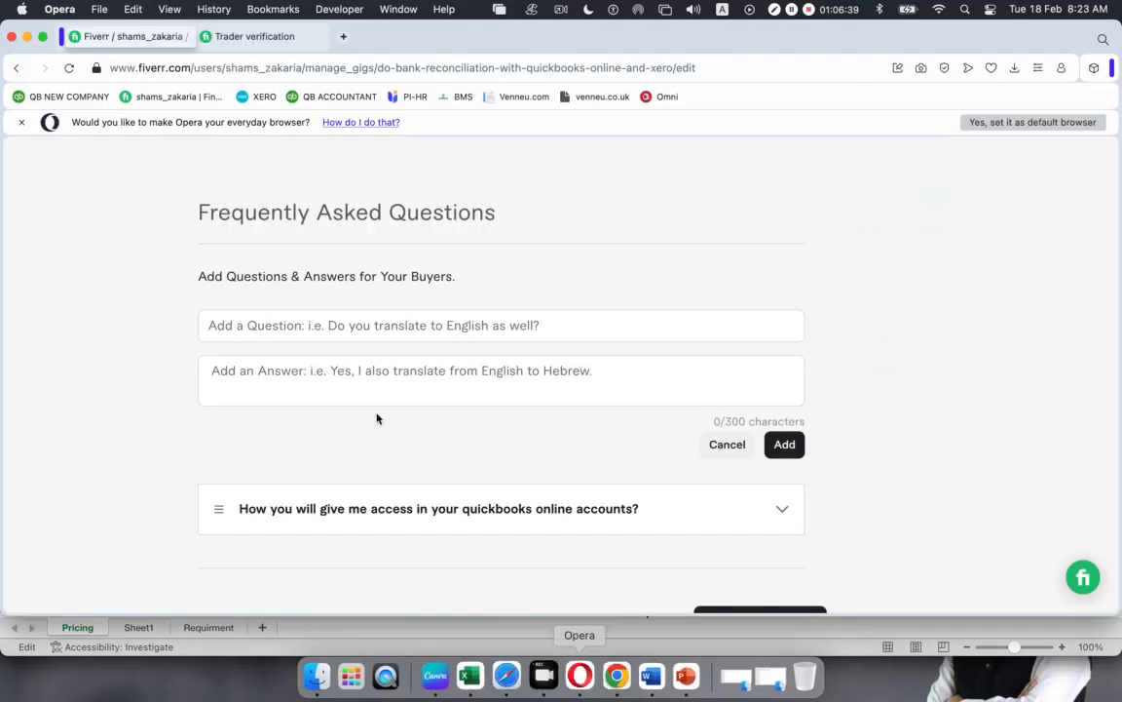
{"action": "left_click", "coordinate": [320, 325]}
{"action": "key", "text": "cmd+v"}
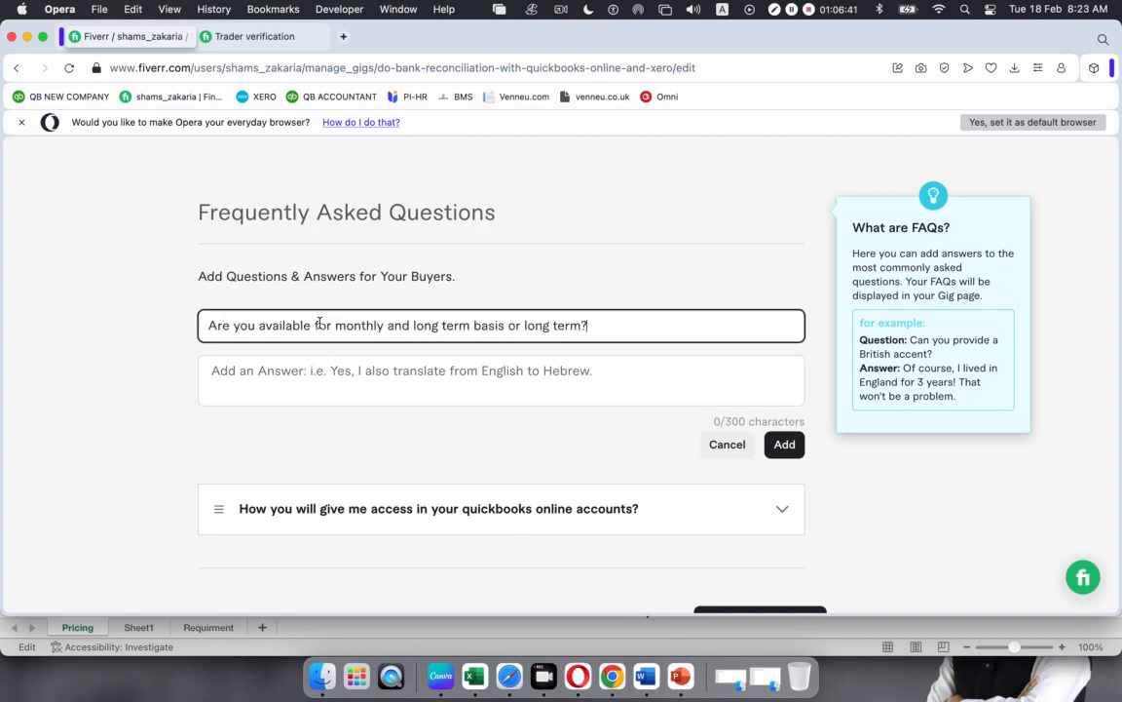
{"action": "left_click", "coordinate": [475, 669]}
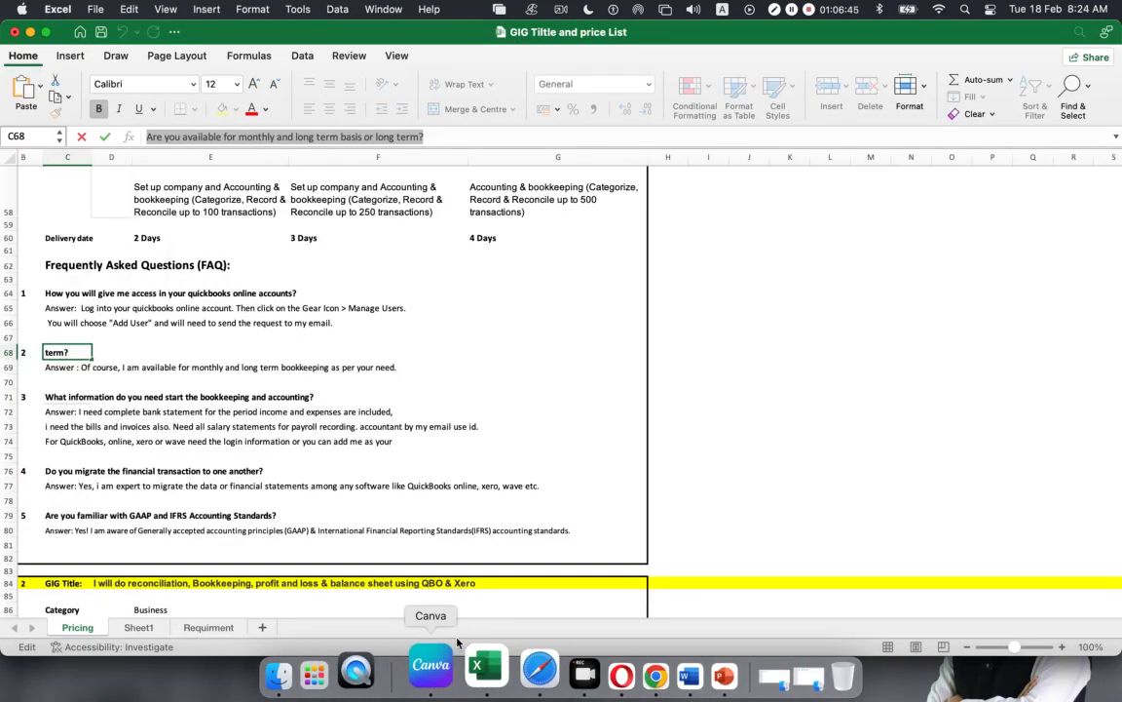
{"action": "left_click", "coordinate": [53, 357]}
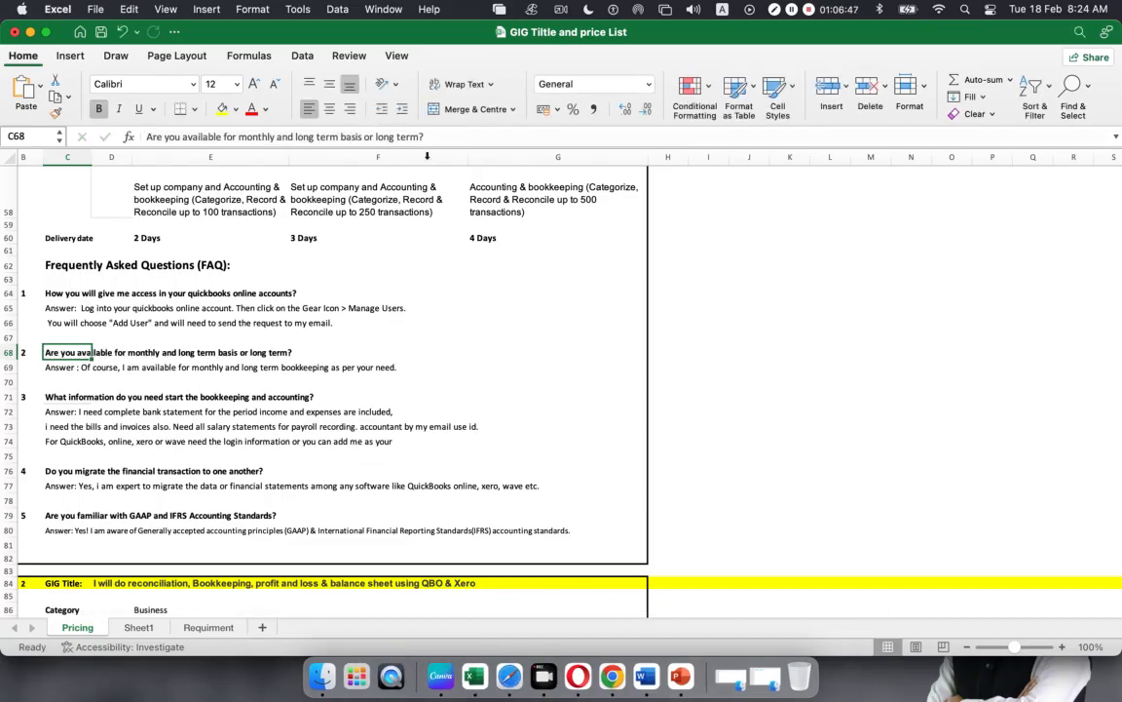
{"action": "left_click_drag", "start_coordinate": [435, 137], "coordinate": [132, 137]}
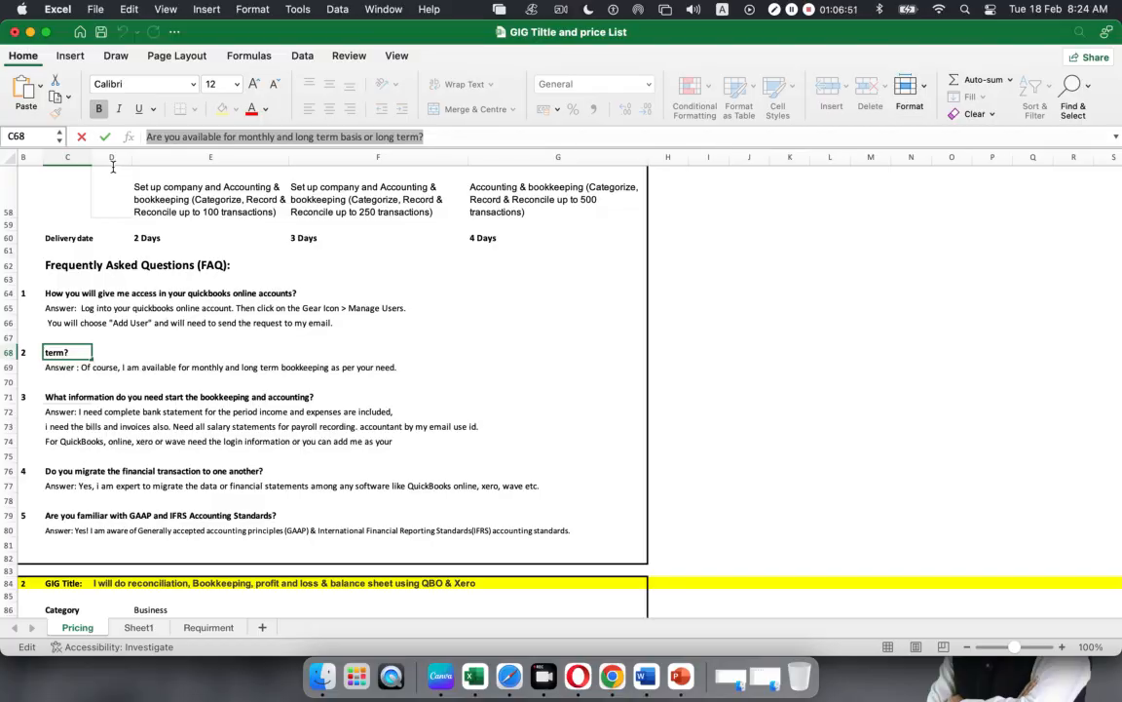
{"action": "left_click", "coordinate": [151, 380]}
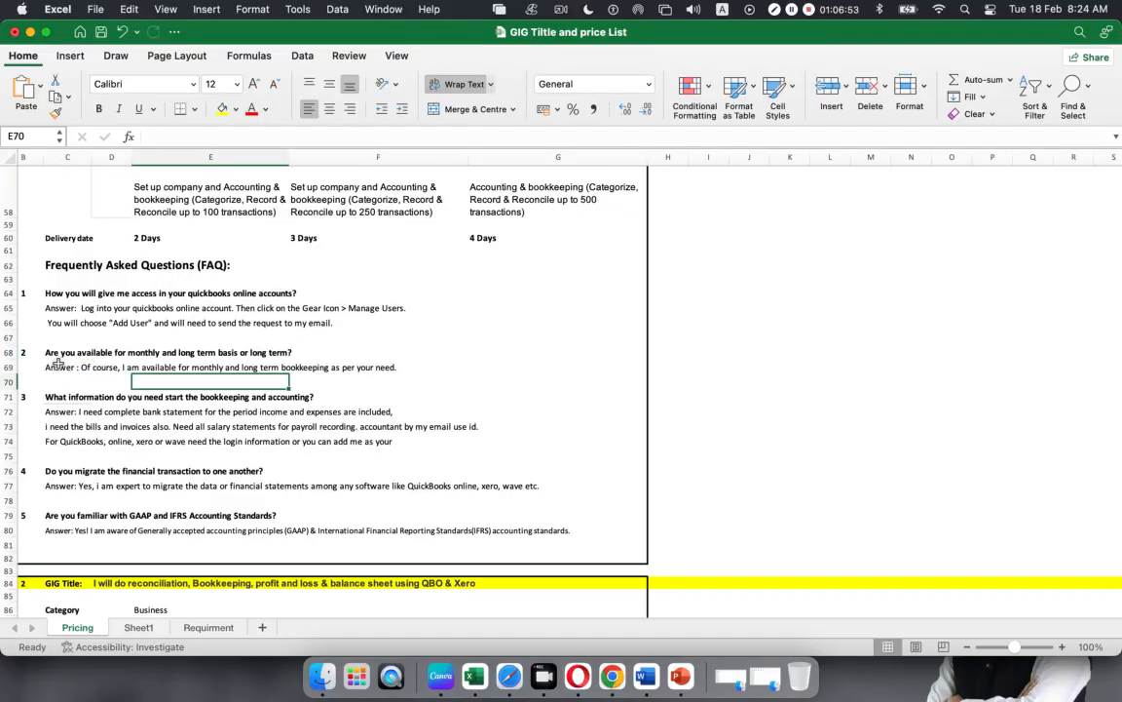
Copy the answer from Excel cell C69 without its "Answer :" prefix, paste it into the FAQ answer in Opera, and add the completed FAQ.
{"action": "left_click", "coordinate": [58, 367]}
{"action": "left_click_drag", "start_coordinate": [558, 136], "coordinate": [192, 173]}
{"action": "key", "text": "super+c"}
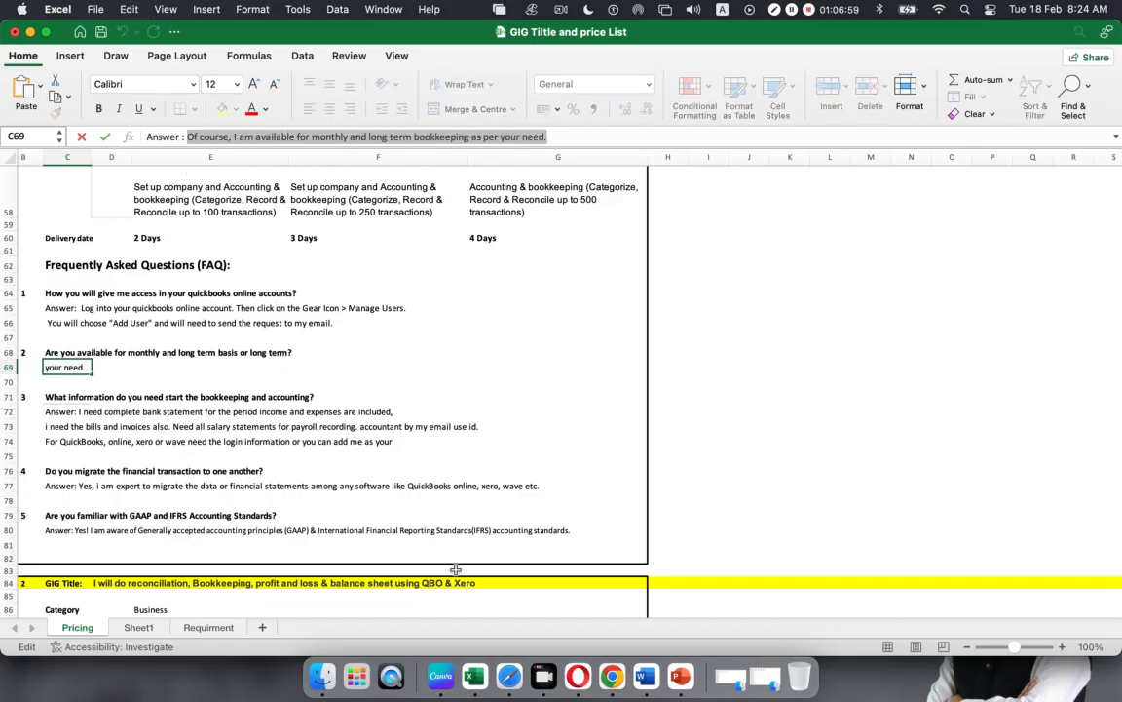
{"action": "left_click", "coordinate": [577, 663]}
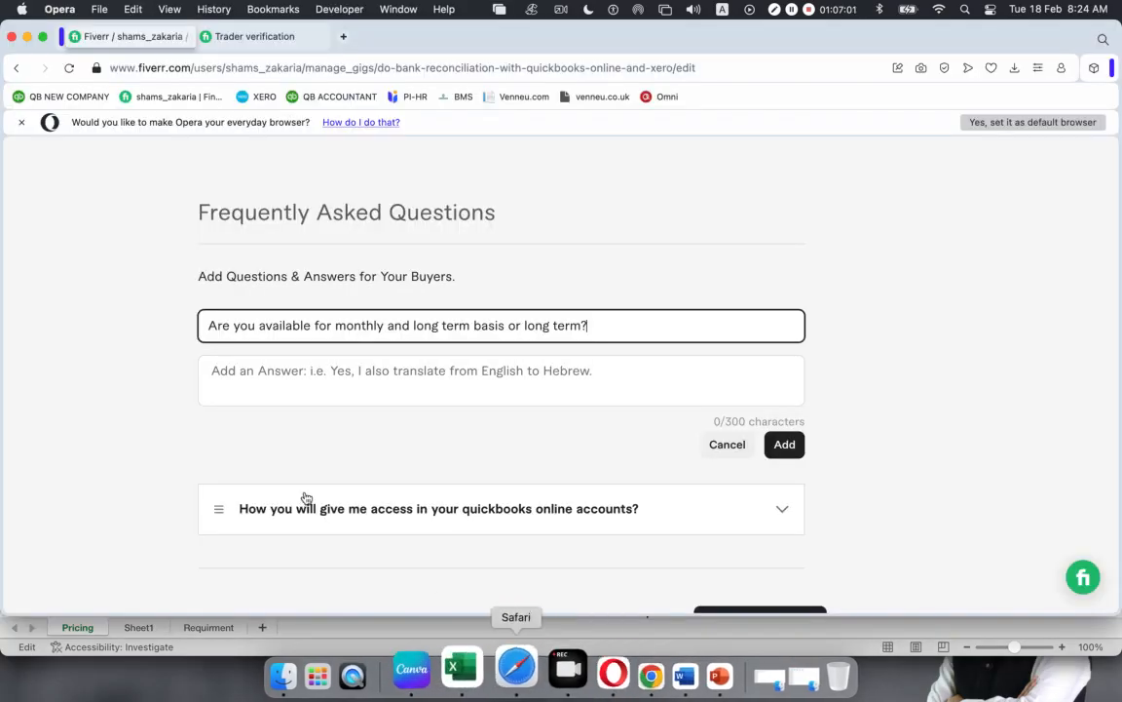
{"action": "left_click", "coordinate": [220, 369]}
{"action": "key", "text": "super+v"}
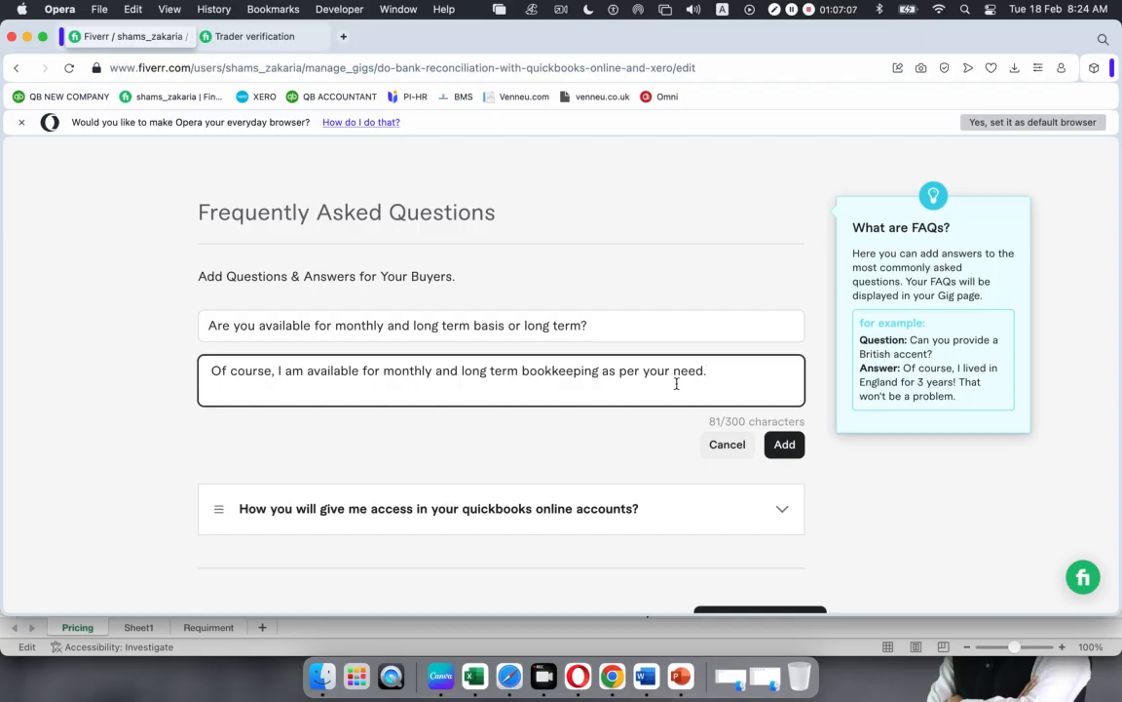
{"action": "left_click", "coordinate": [785, 445]}
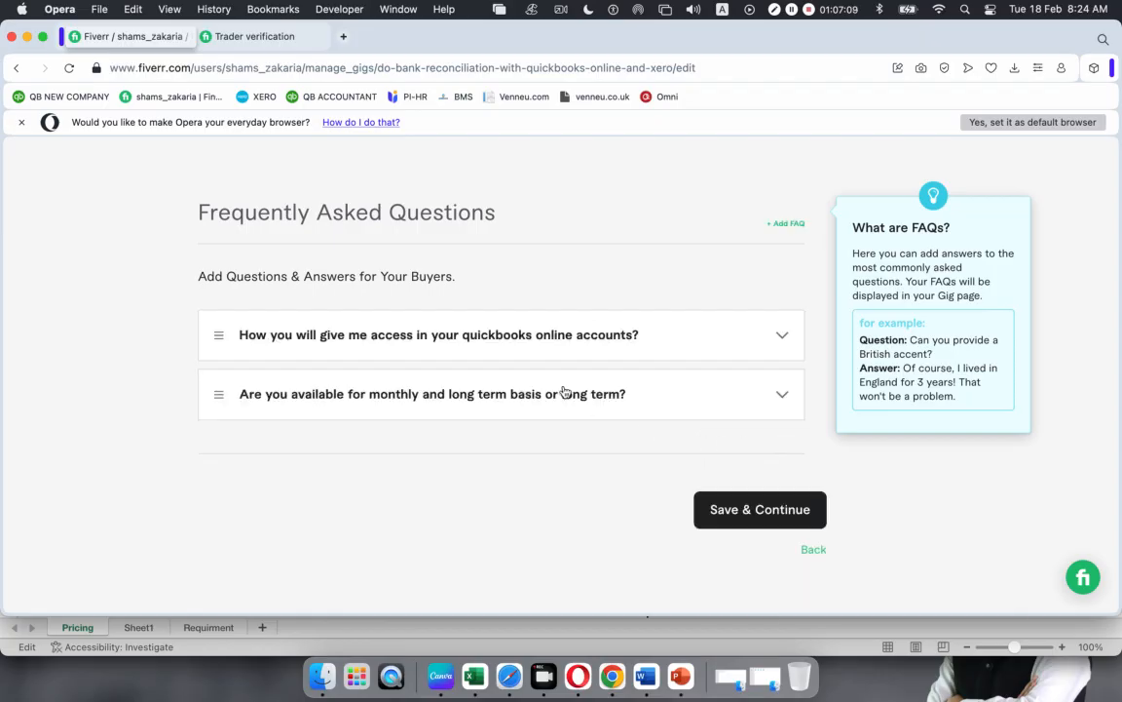
Open another FAQ entry and paste "What information do you need start the bookkeeping and accounting?" from Excel cell C71 as its question in Opera.
{"action": "left_click", "coordinate": [779, 226]}
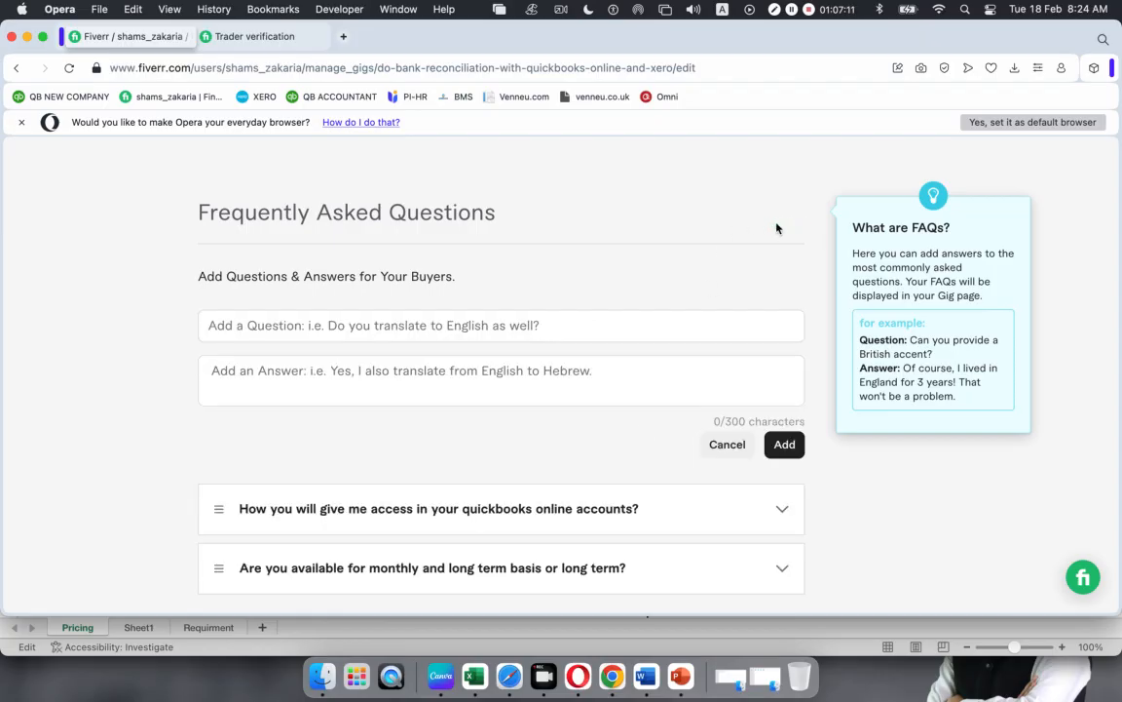
{"action": "left_click", "coordinate": [484, 671]}
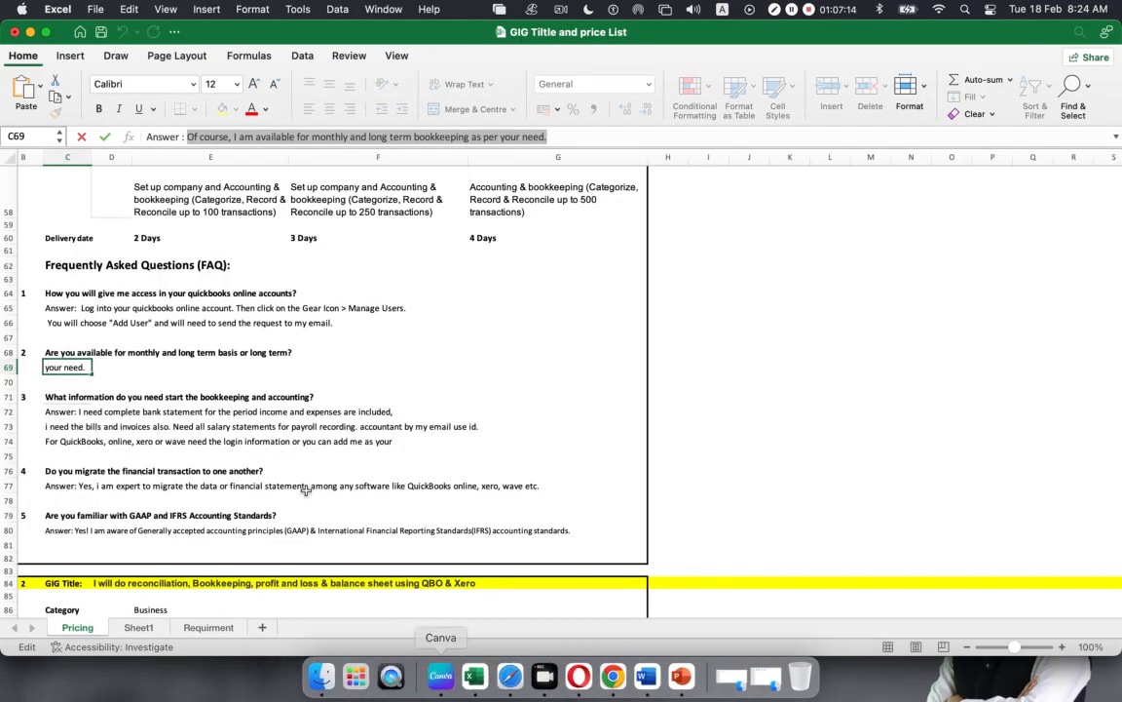
{"action": "left_click", "coordinate": [56, 396]}
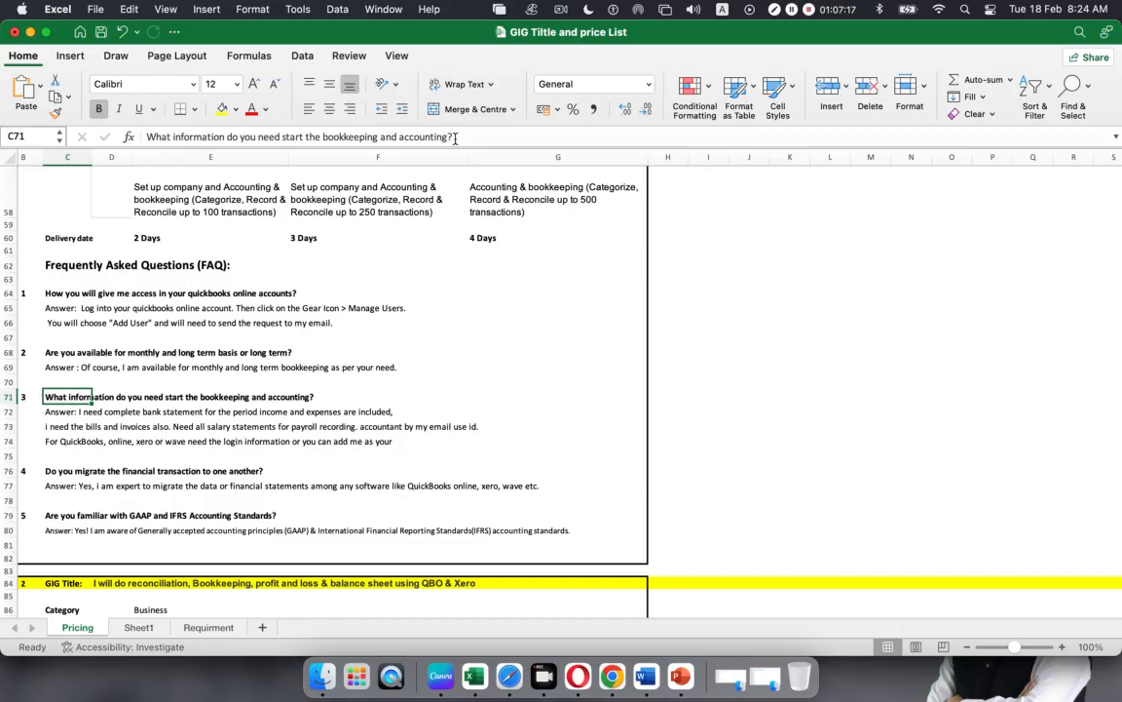
{"action": "left_click_drag", "start_coordinate": [455, 137], "coordinate": [133, 137]}
{"action": "key", "text": "super+c"}
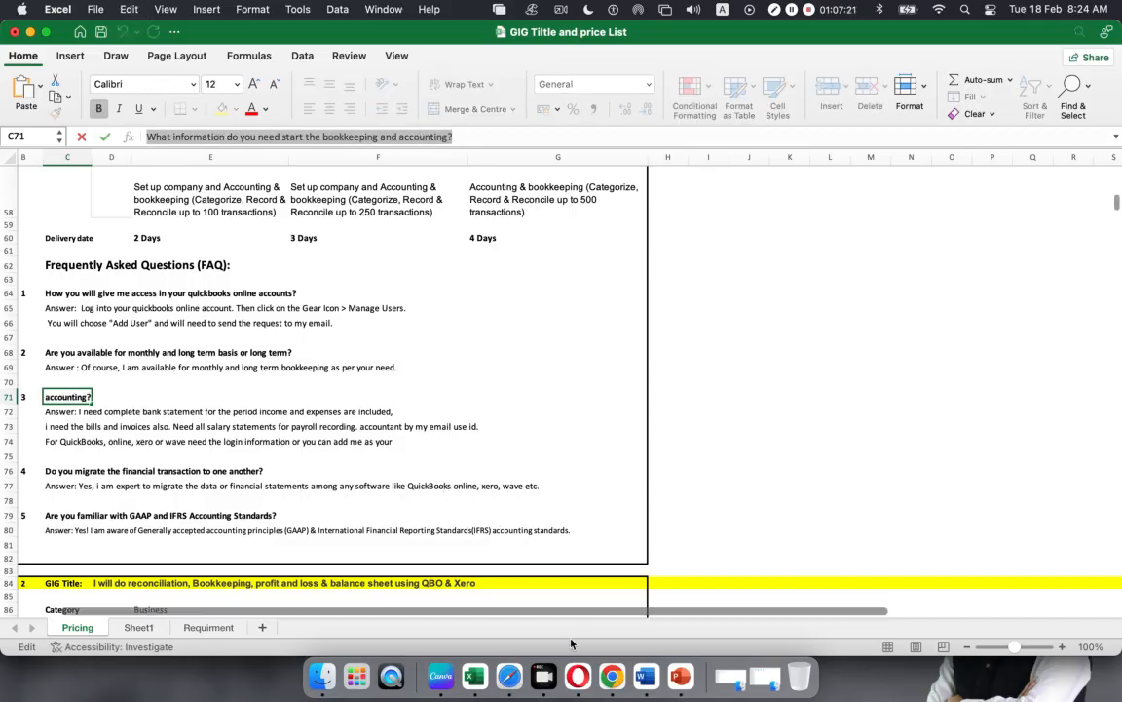
{"action": "left_click", "coordinate": [578, 671]}
{"action": "left_click", "coordinate": [245, 323]}
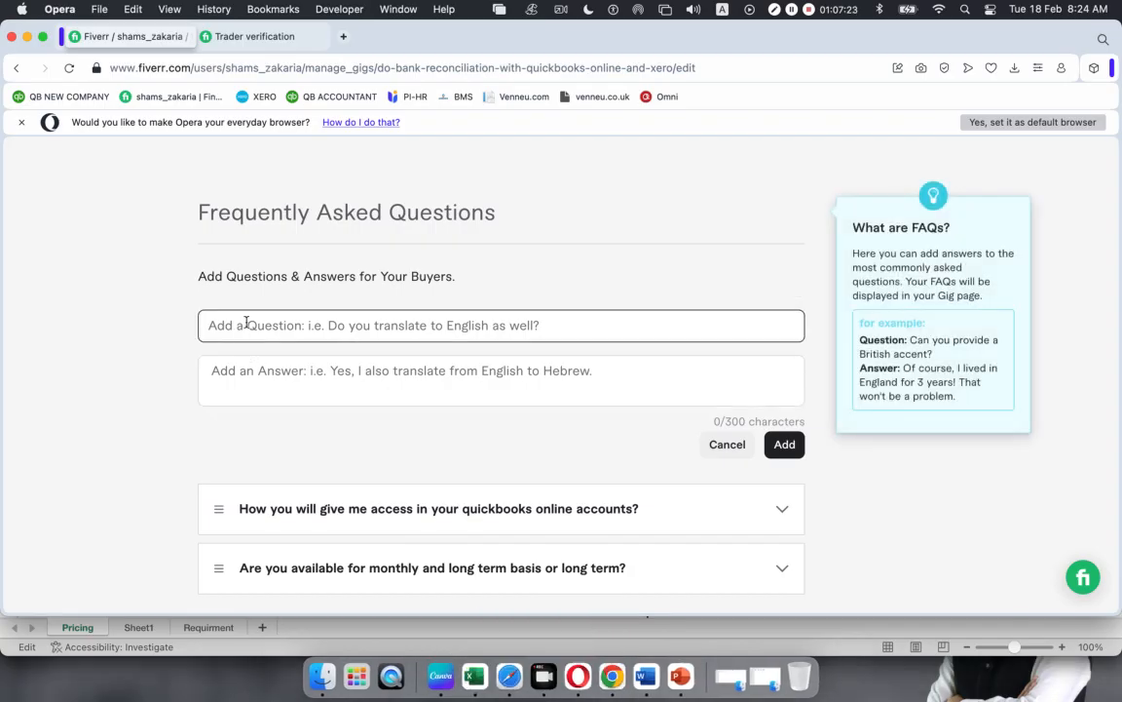
{"action": "key", "text": "super+v"}
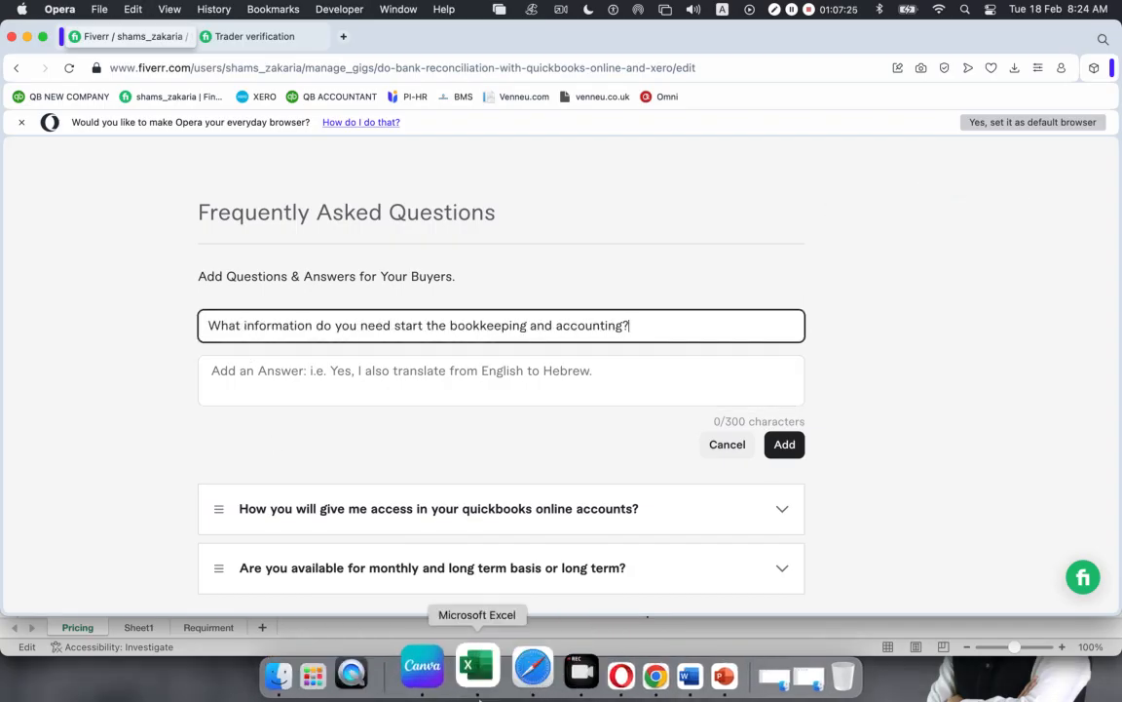
Copy the three answer lines from Excel cells C72:C74 and paste them into the FAQ answer in Opera.
{"action": "left_click", "coordinate": [475, 672]}
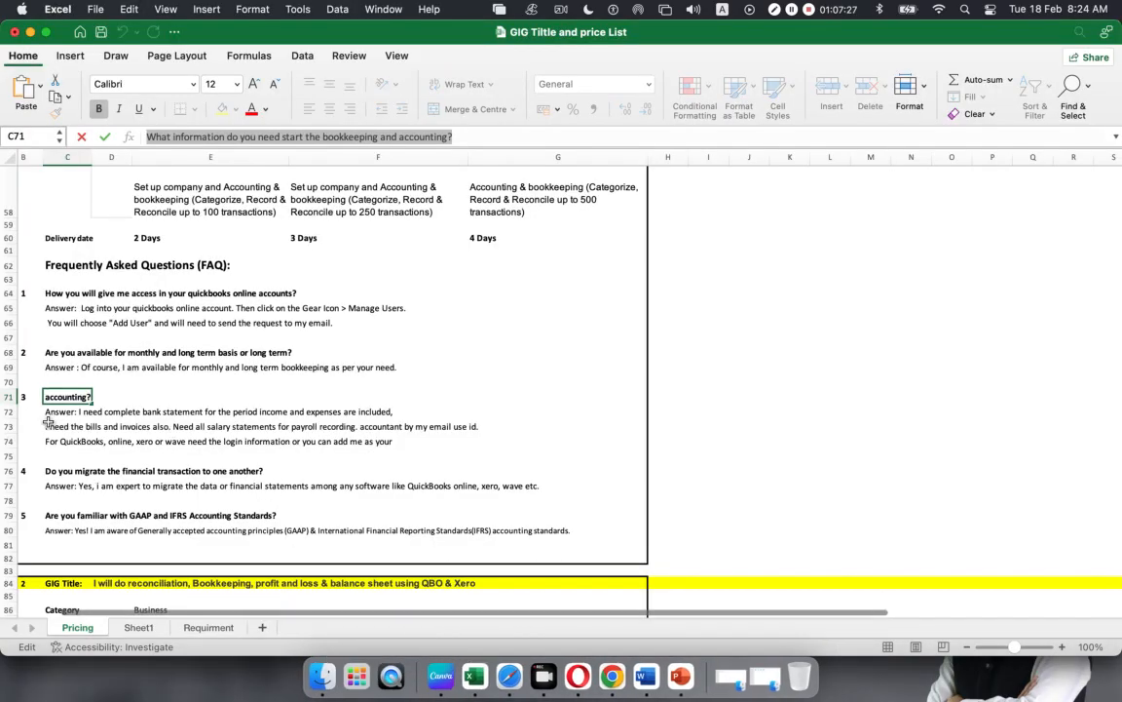
{"action": "left_click", "coordinate": [64, 410]}
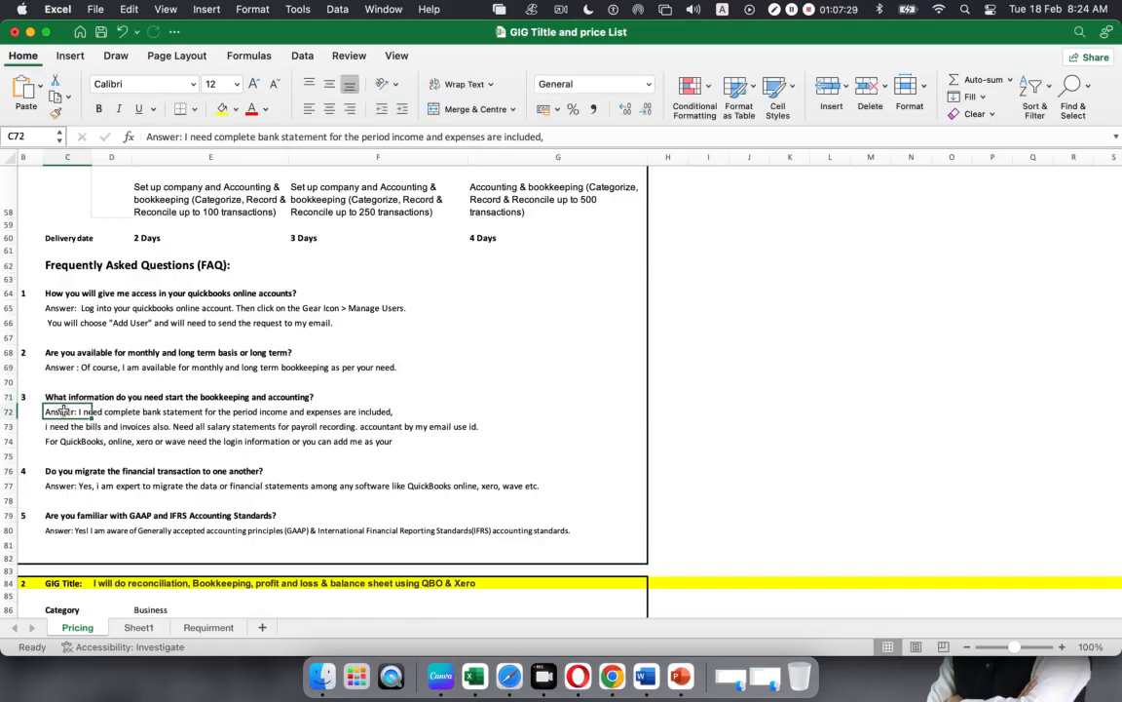
{"action": "left_click", "coordinate": [74, 443]}
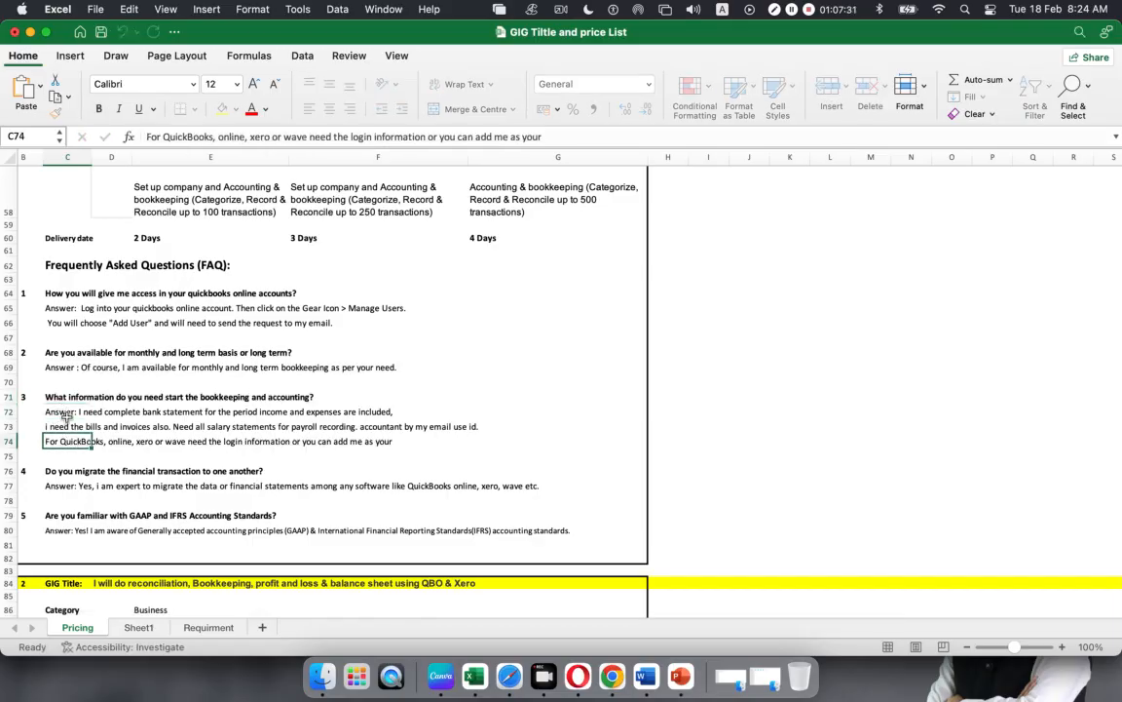
{"action": "left_click_drag", "start_coordinate": [63, 410], "coordinate": [62, 444]}
{"action": "key", "text": "super+c"}
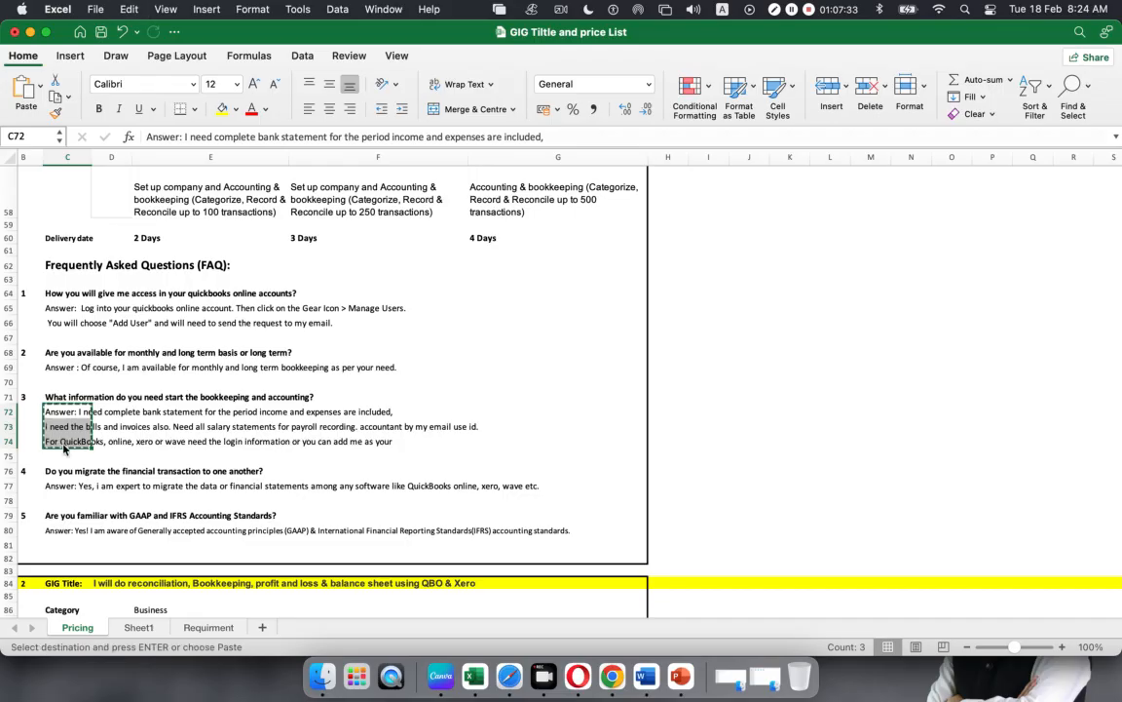
{"action": "left_click", "coordinate": [592, 669]}
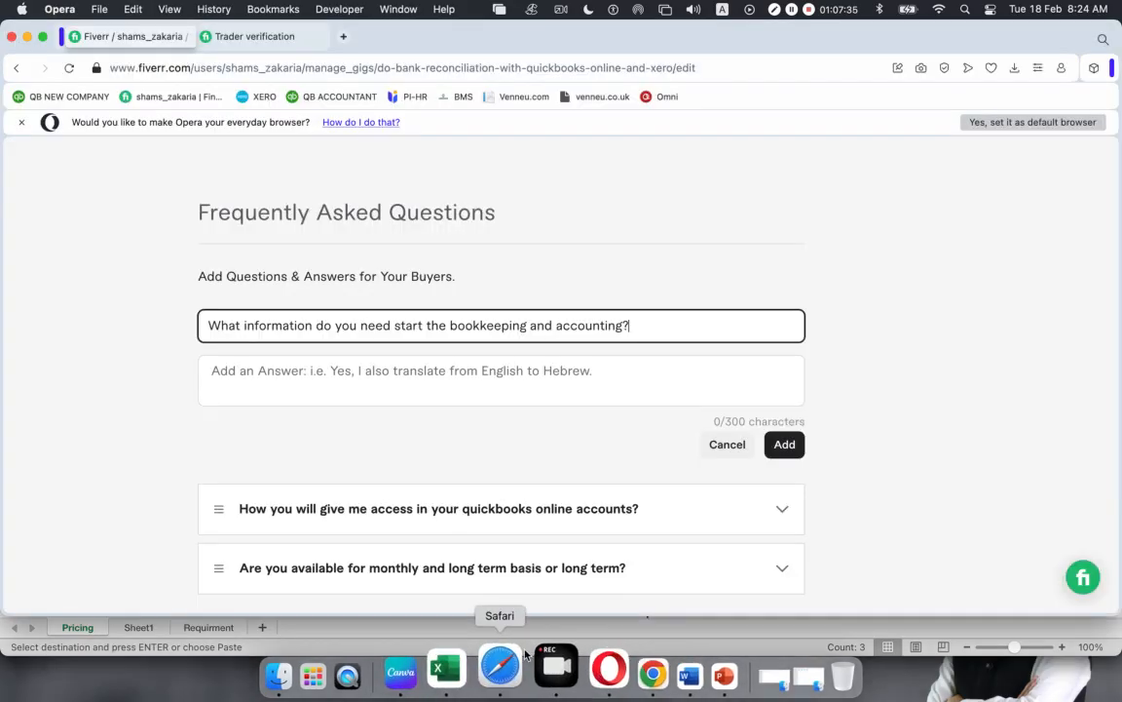
{"action": "left_click", "coordinate": [259, 377]}
{"action": "key", "text": "super+v"}
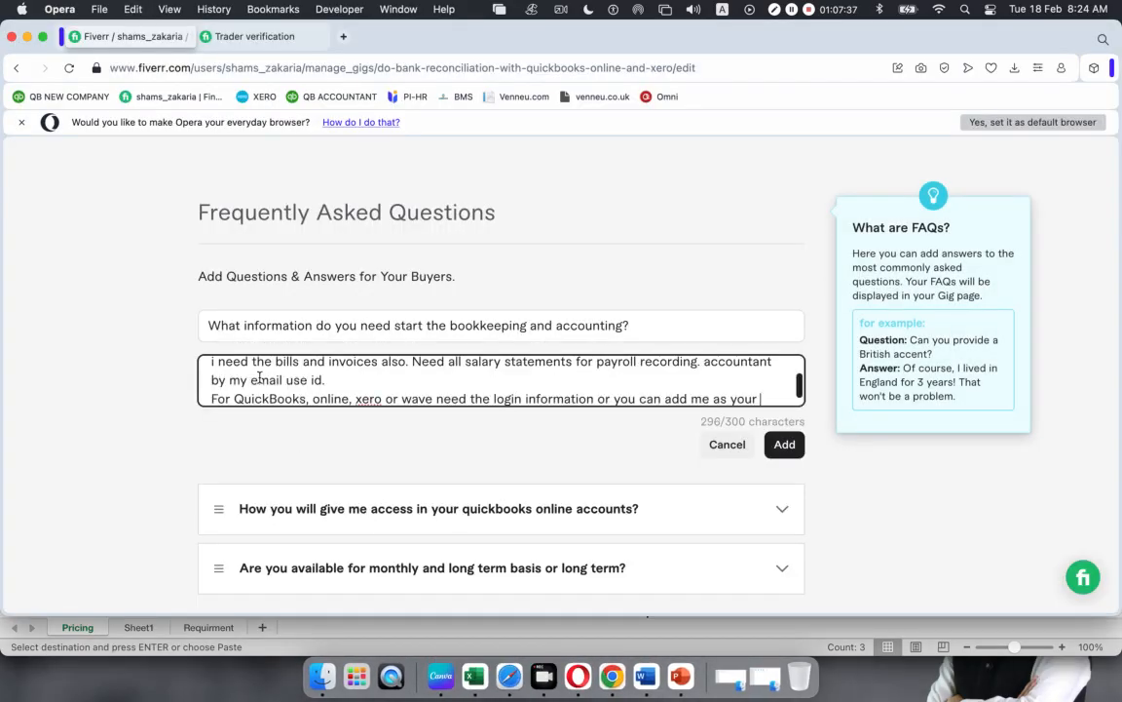
Delete the "Answer:" prefix from the pasted FAQ answer and add the completed FAQ to the gig.
{"action": "scroll", "coordinate": [259, 377], "scroll_direction": "up", "scroll_amount": 2}
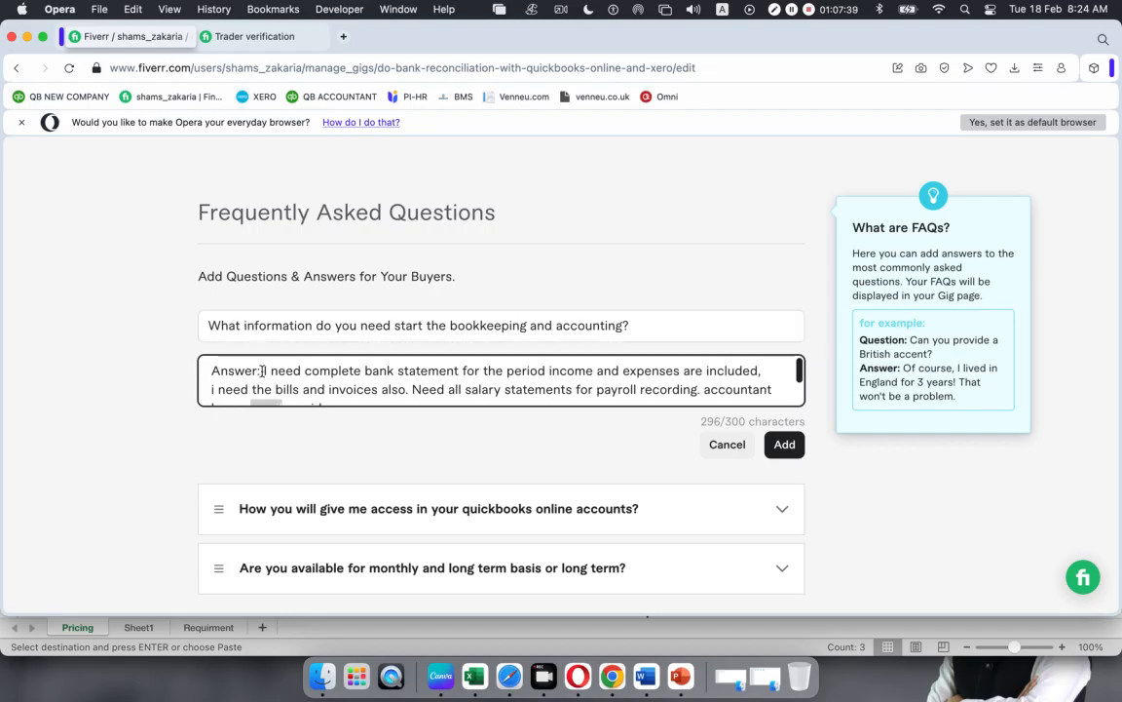
{"action": "left_click_drag", "start_coordinate": [262, 370], "coordinate": [188, 376]}
{"action": "key", "text": "BackSpace"}
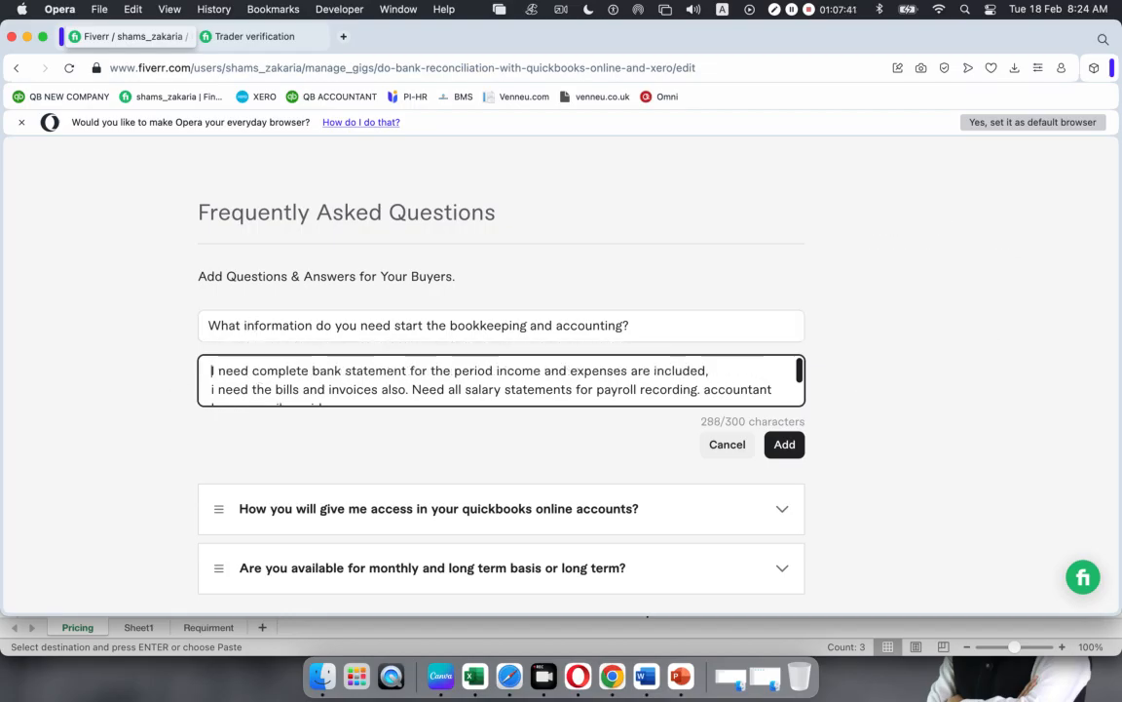
{"action": "mouse_move", "coordinate": [242, 389]}
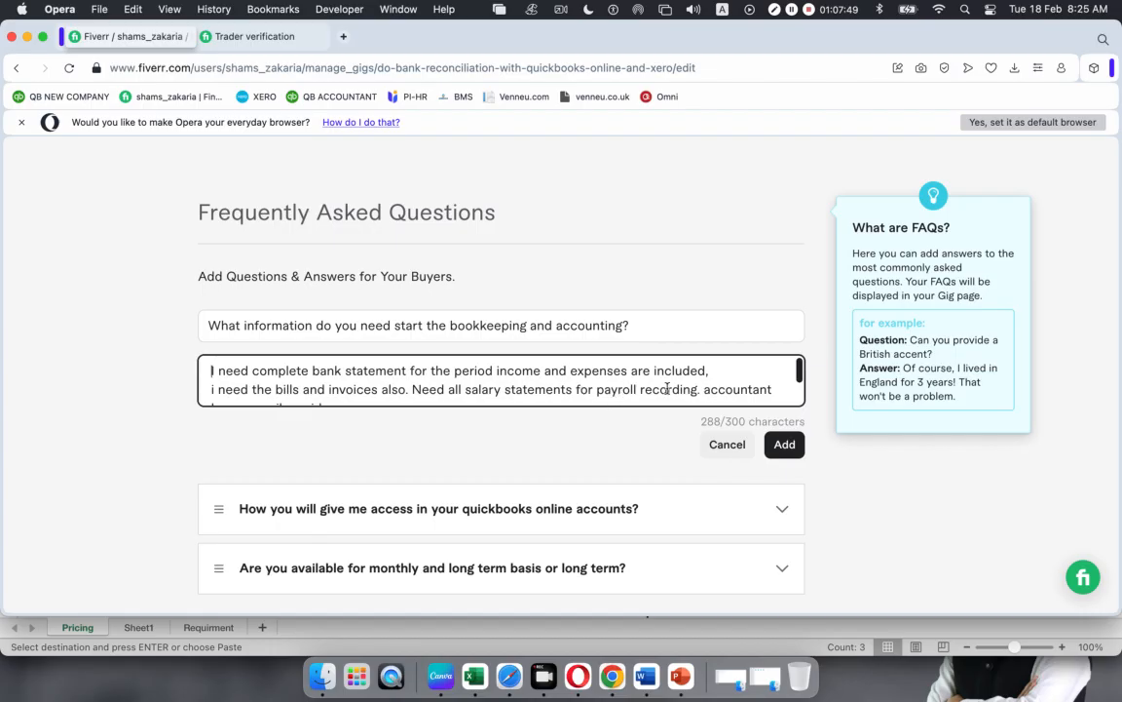
{"action": "scroll", "coordinate": [675, 389], "scroll_direction": "down", "scroll_amount": 2}
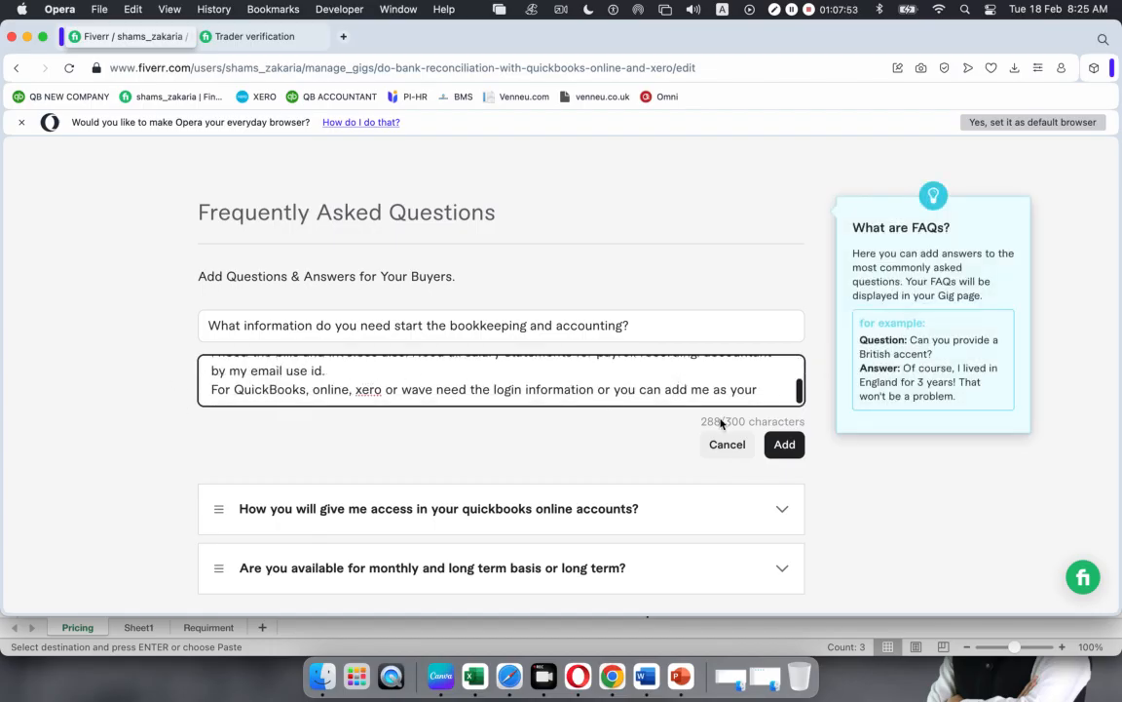
{"action": "left_click", "coordinate": [781, 444]}
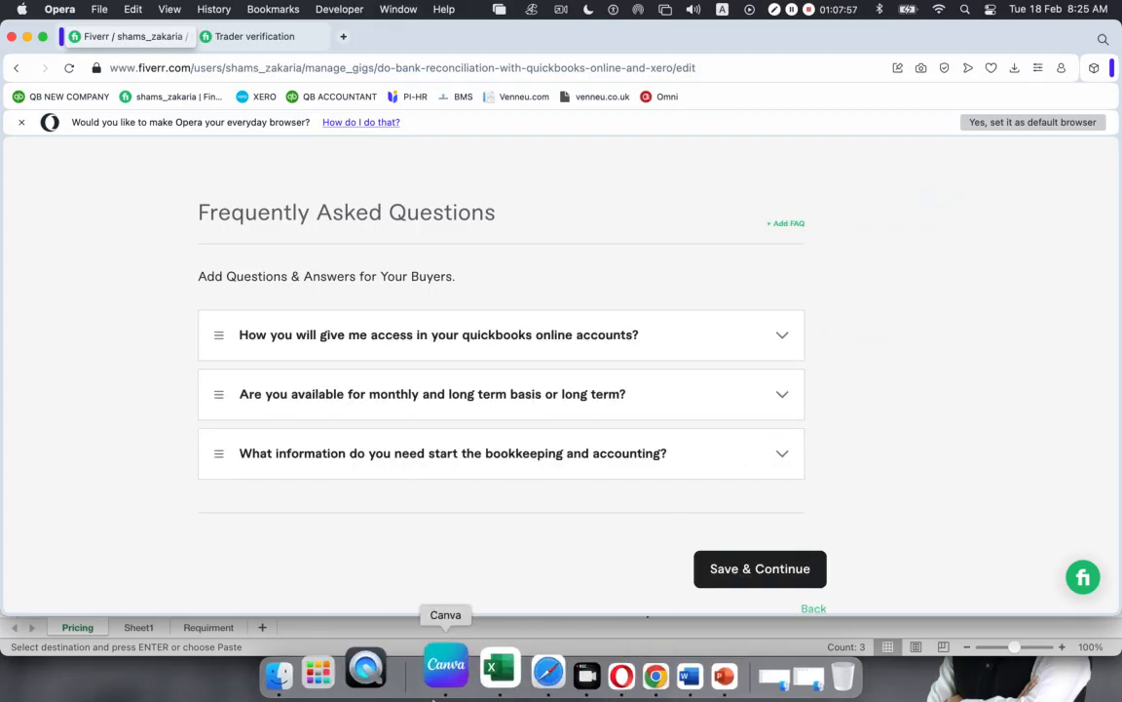
Switch to Safari and examine the QuickBooks bookkeeping gig's FAQ section, expanding the answer to "What do you need from me to start working?".
{"action": "left_click", "coordinate": [476, 670]}
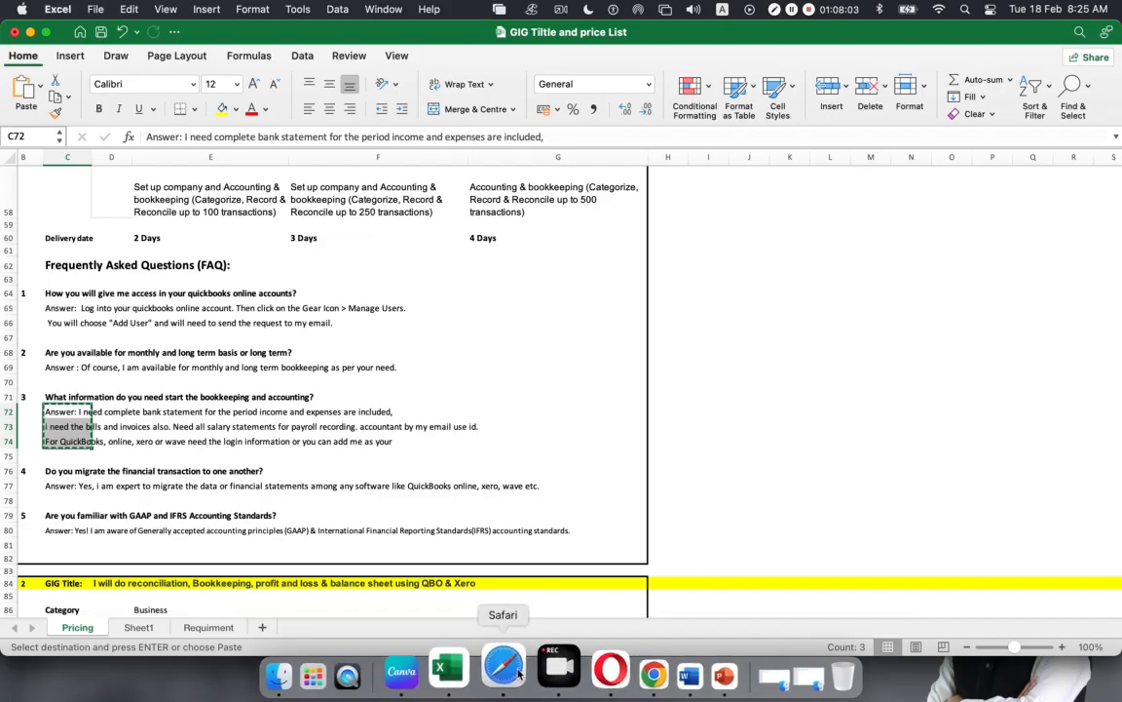
{"action": "left_click", "coordinate": [509, 668]}
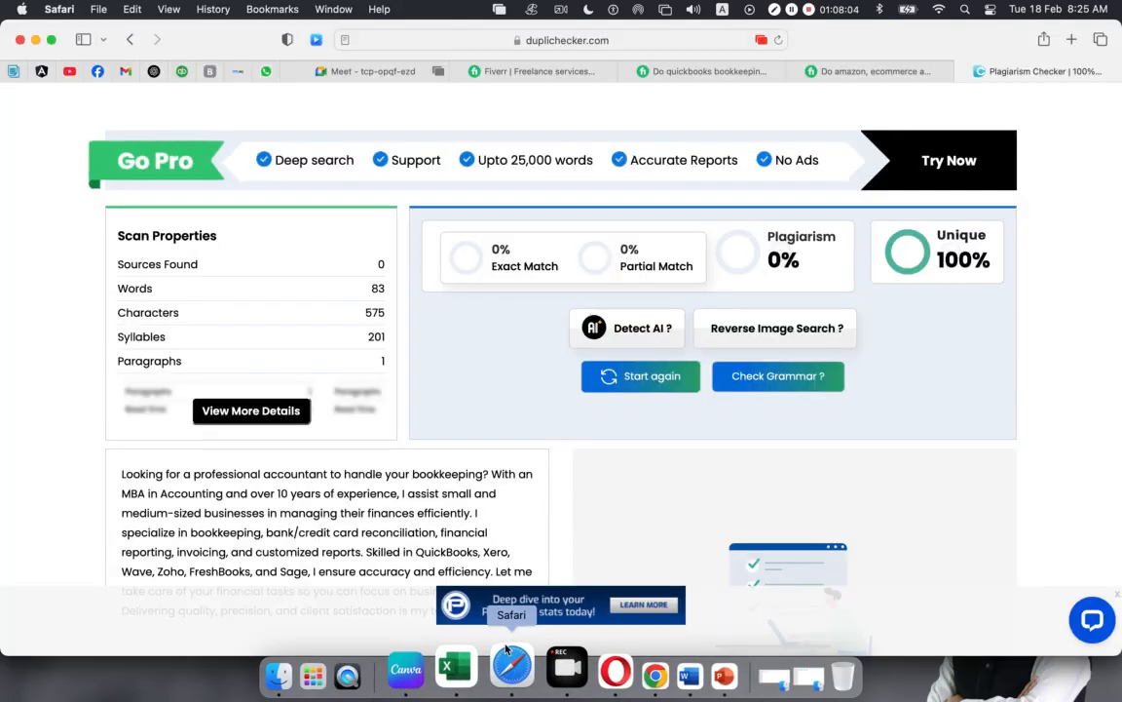
{"action": "left_click", "coordinate": [687, 71]}
{"action": "scroll", "coordinate": [480, 368], "scroll_direction": "down", "scroll_amount": 10}
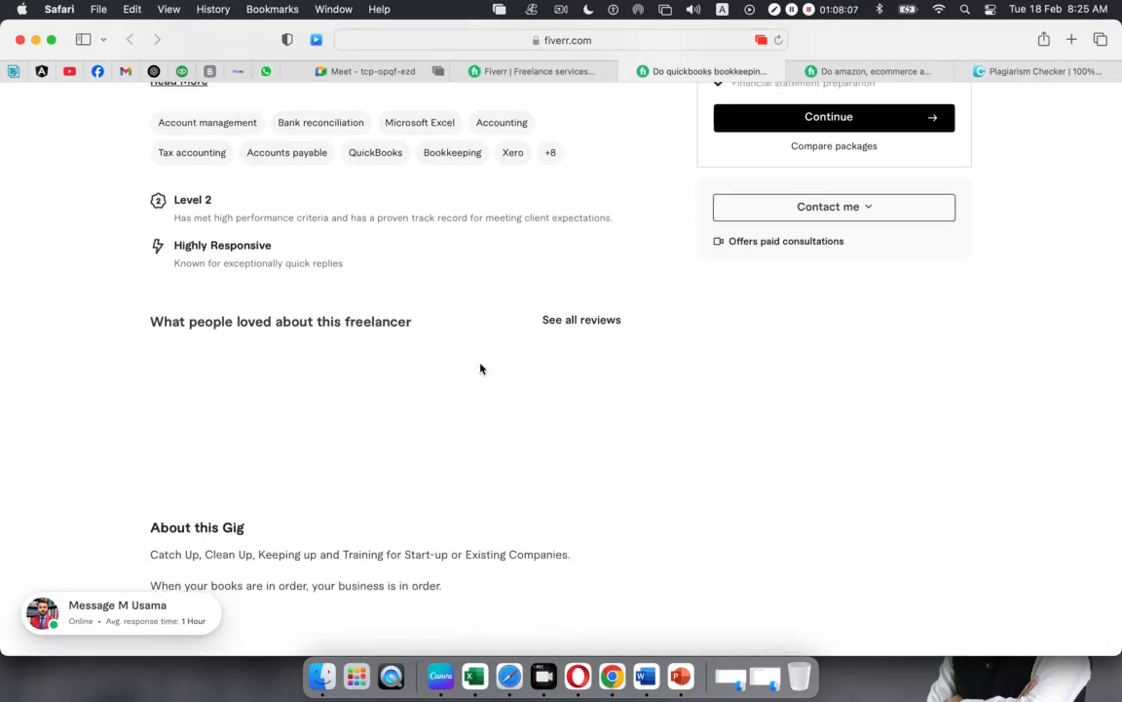
{"action": "scroll", "coordinate": [481, 369], "scroll_direction": "up", "scroll_amount": 3}
{"action": "scroll", "coordinate": [481, 368], "scroll_direction": "down", "scroll_amount": 6}
{"action": "scroll", "coordinate": [481, 368], "scroll_direction": "down", "scroll_amount": 12}
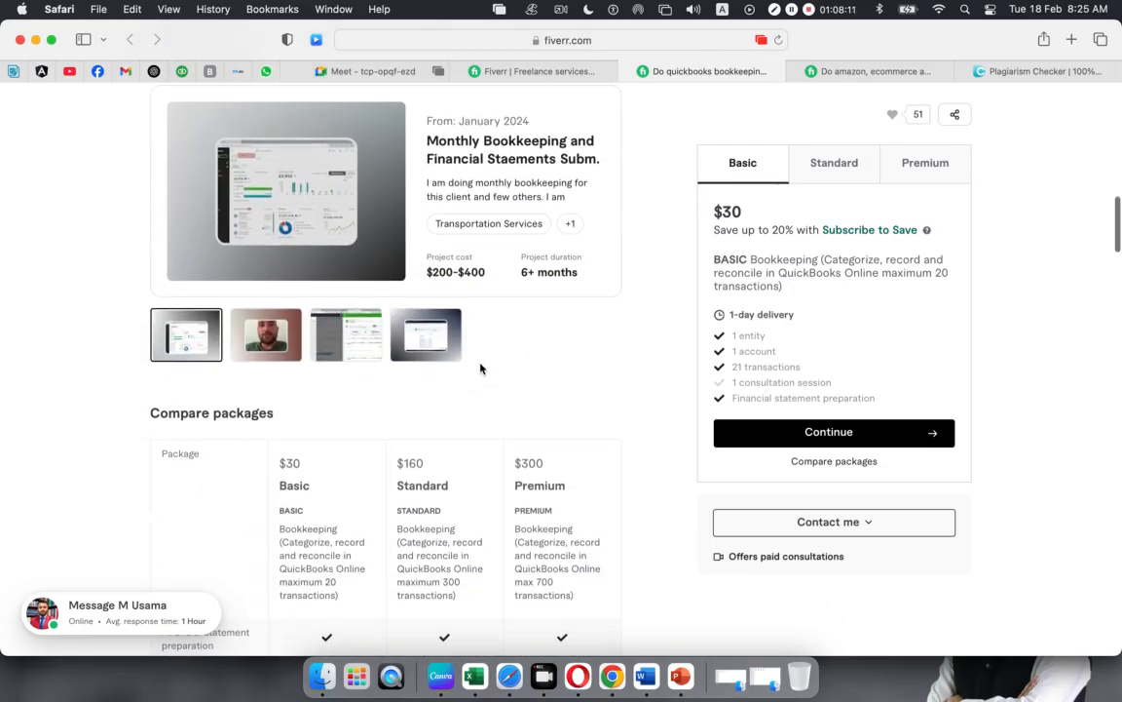
{"action": "scroll", "coordinate": [480, 368], "scroll_direction": "down", "scroll_amount": 5}
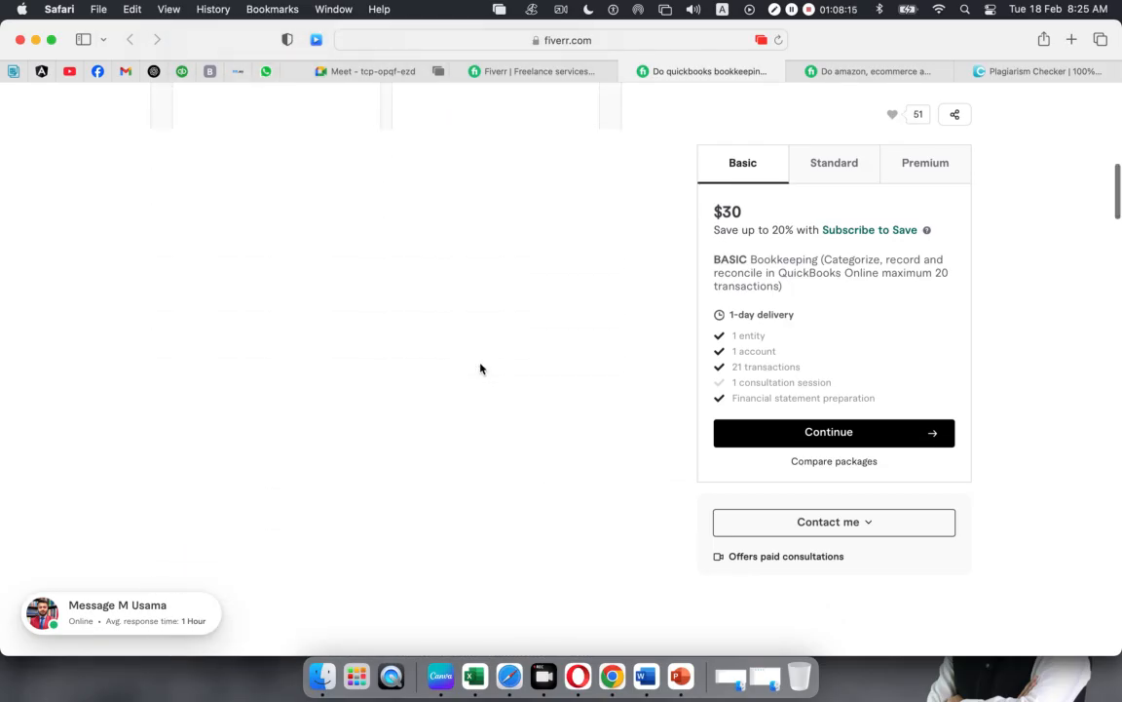
{"action": "scroll", "coordinate": [481, 368], "scroll_direction": "down", "scroll_amount": 8}
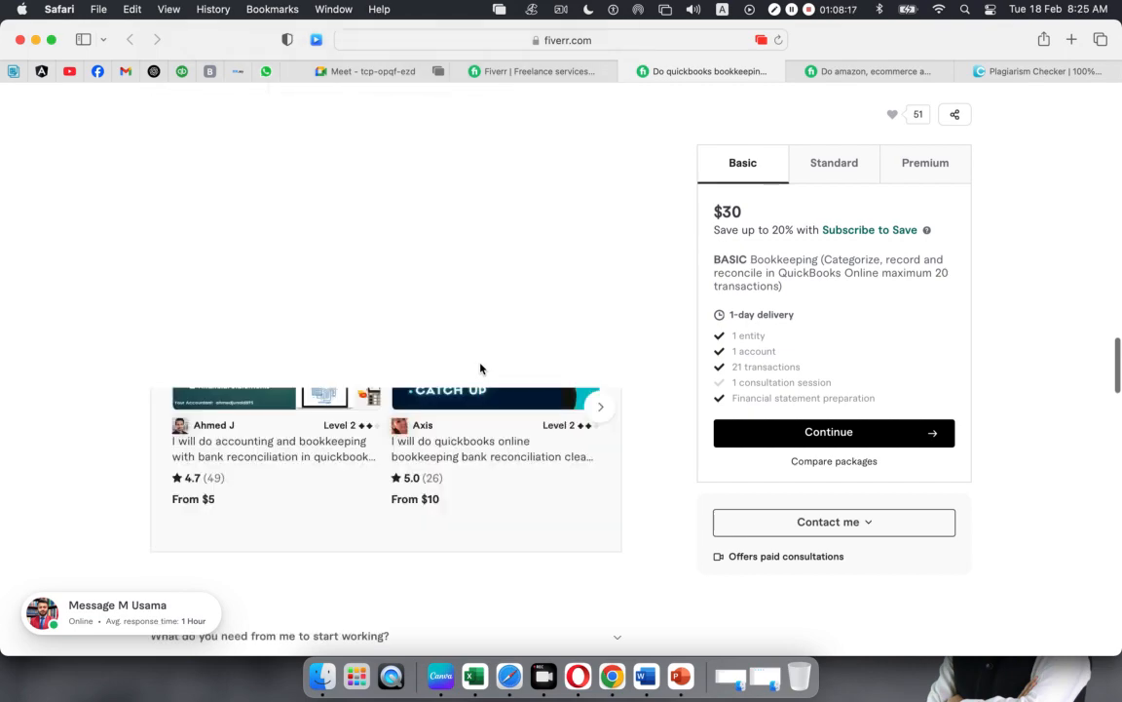
{"action": "scroll", "coordinate": [480, 369], "scroll_direction": "down", "scroll_amount": 5}
{"action": "scroll", "coordinate": [481, 369], "scroll_direction": "up", "scroll_amount": 4}
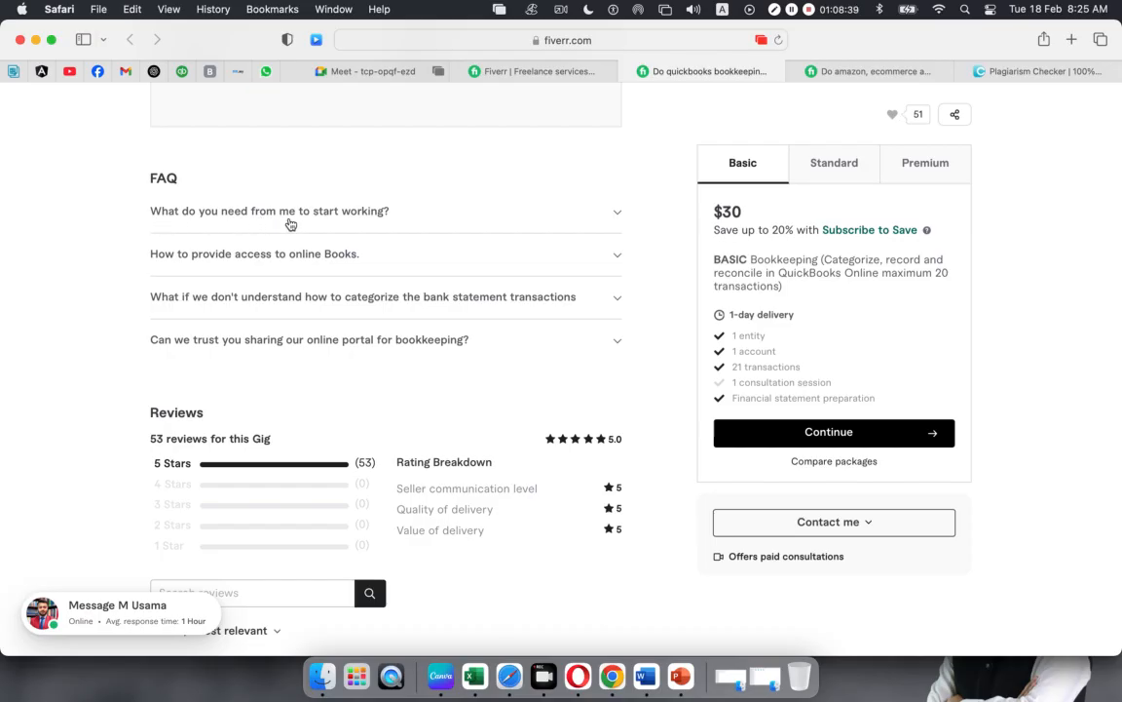
{"action": "left_click", "coordinate": [615, 216]}
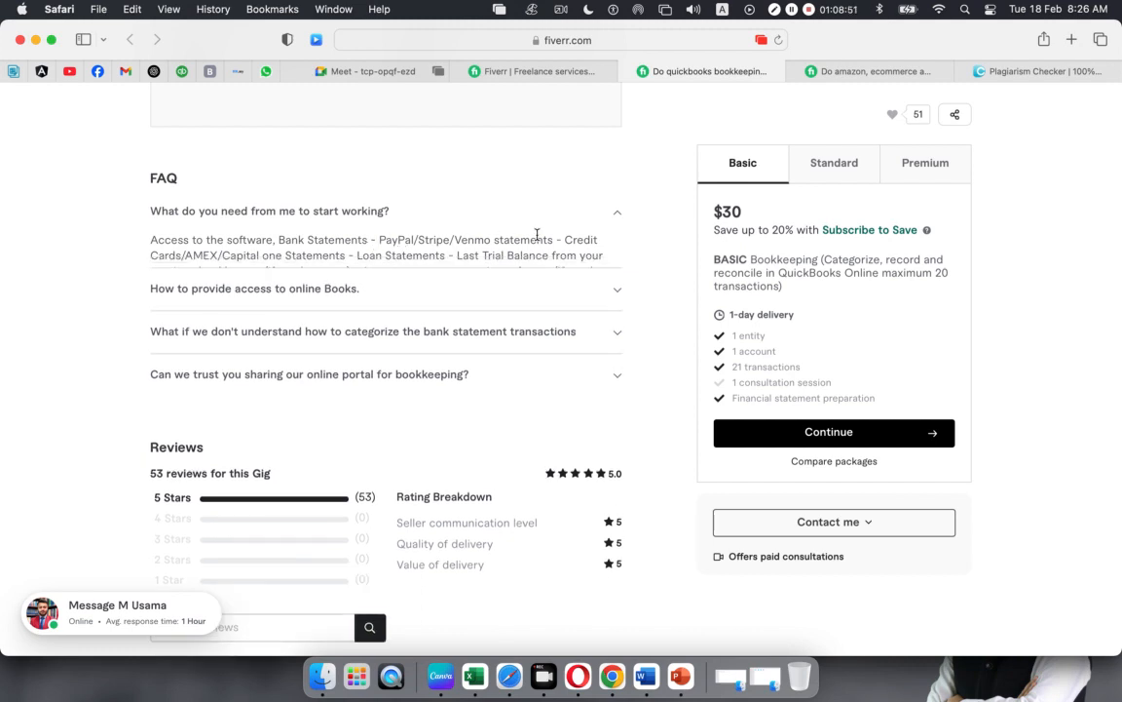
{"action": "scroll", "coordinate": [536, 235], "scroll_direction": "down", "scroll_amount": 2}
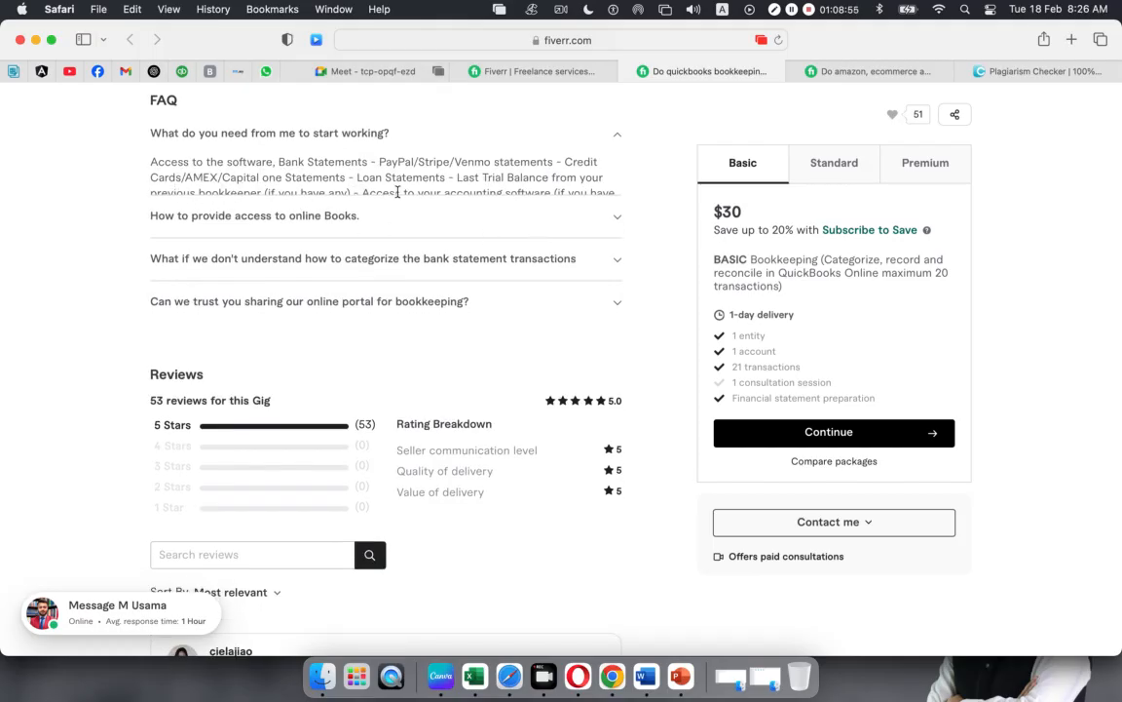
{"action": "scroll", "coordinate": [452, 287], "scroll_direction": "up", "scroll_amount": 8}
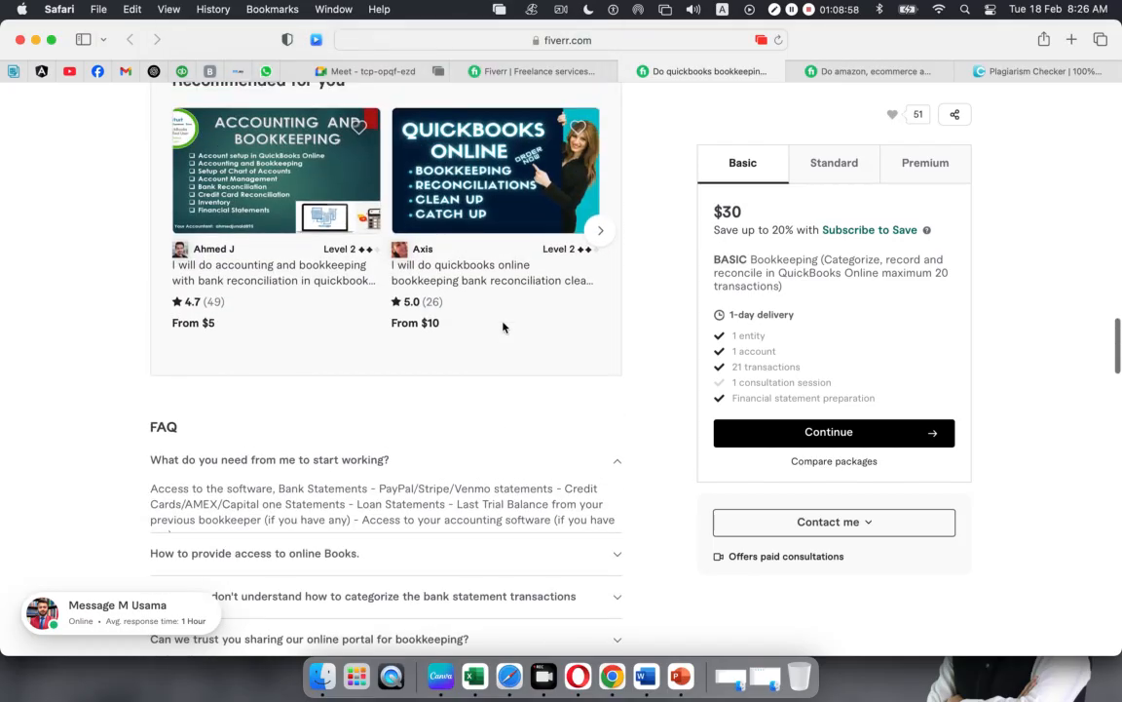
{"action": "left_click", "coordinate": [36, 40]}
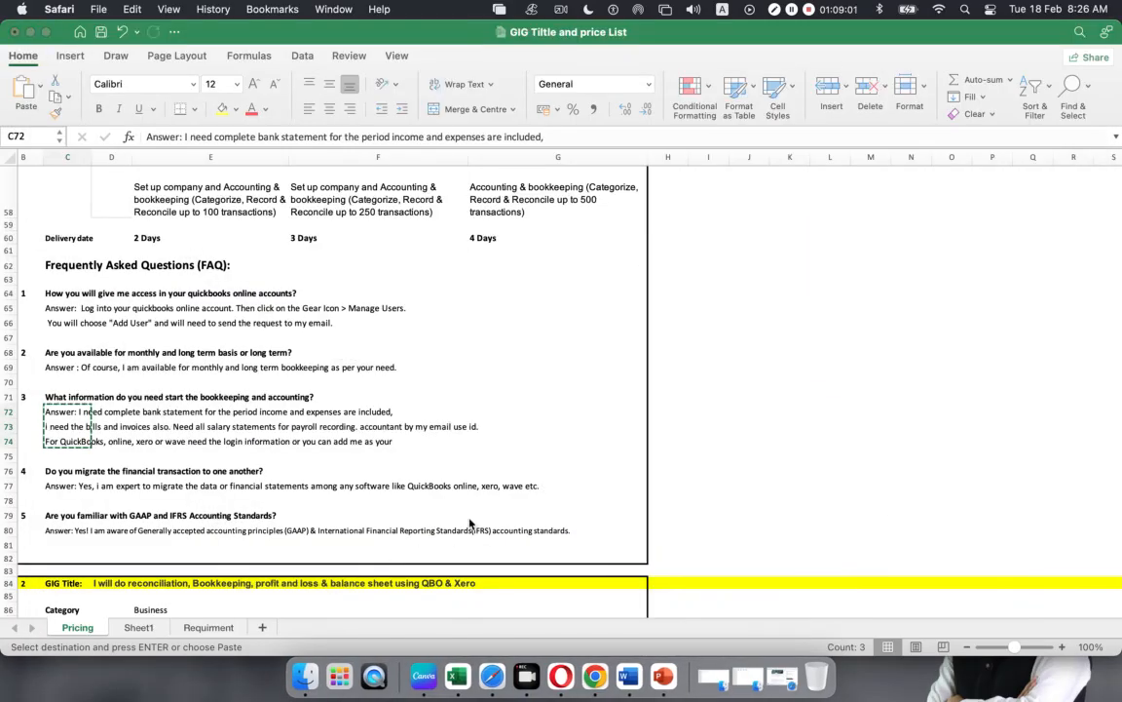
Return to the gig in Opera, save its description and FAQs, and continue to the Requirements stage.
{"action": "scroll", "coordinate": [501, 493], "scroll_direction": "up", "scroll_amount": 15}
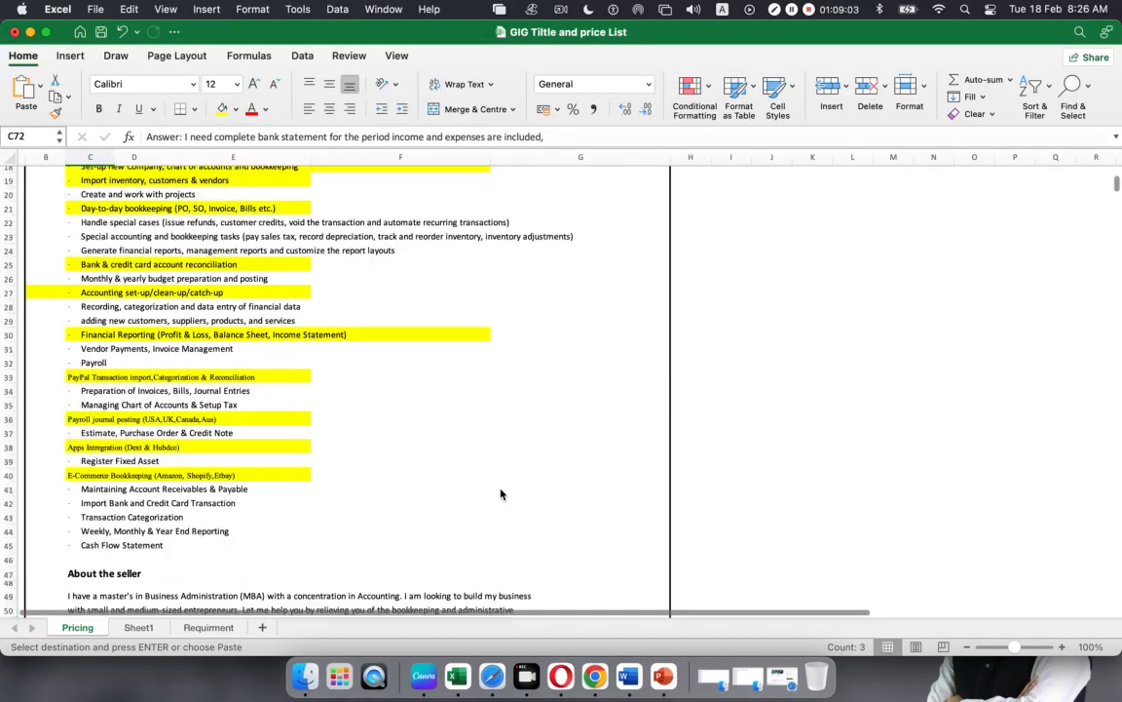
{"action": "left_click", "coordinate": [556, 664]}
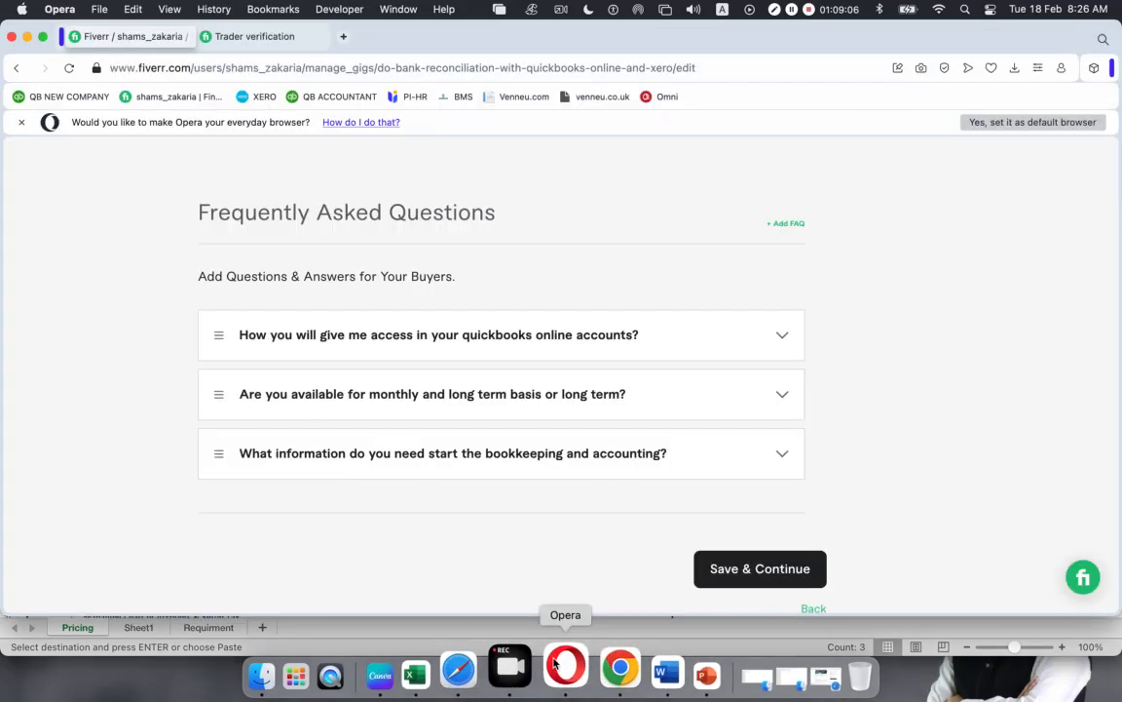
{"action": "left_click", "coordinate": [738, 566]}
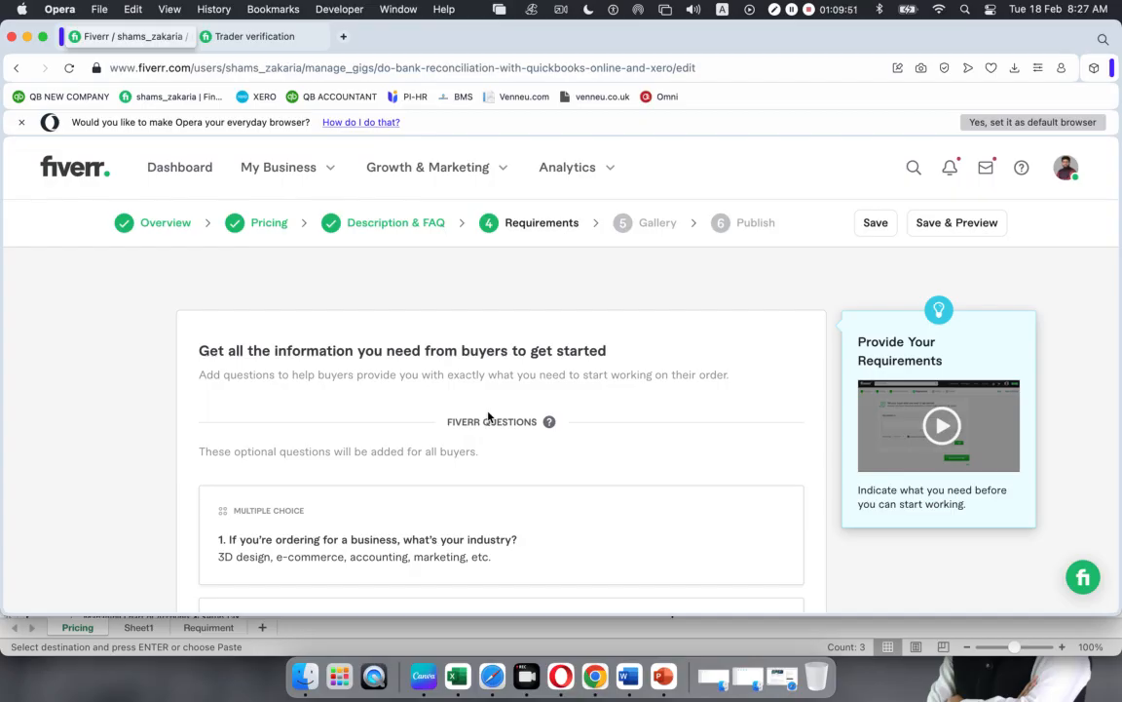
Open the Requirment sheet in Excel, and examine Fiverr's default buyer questions and the Your Questions section in Opera.
{"action": "left_click", "coordinate": [466, 671]}
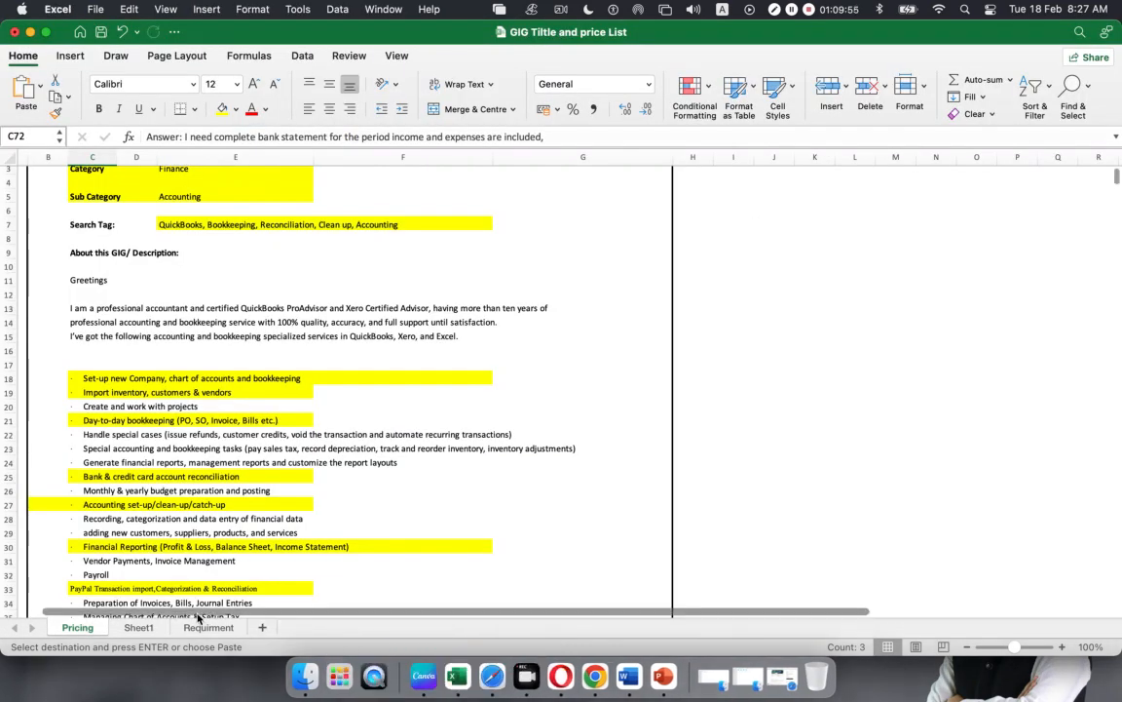
{"action": "left_click", "coordinate": [234, 627]}
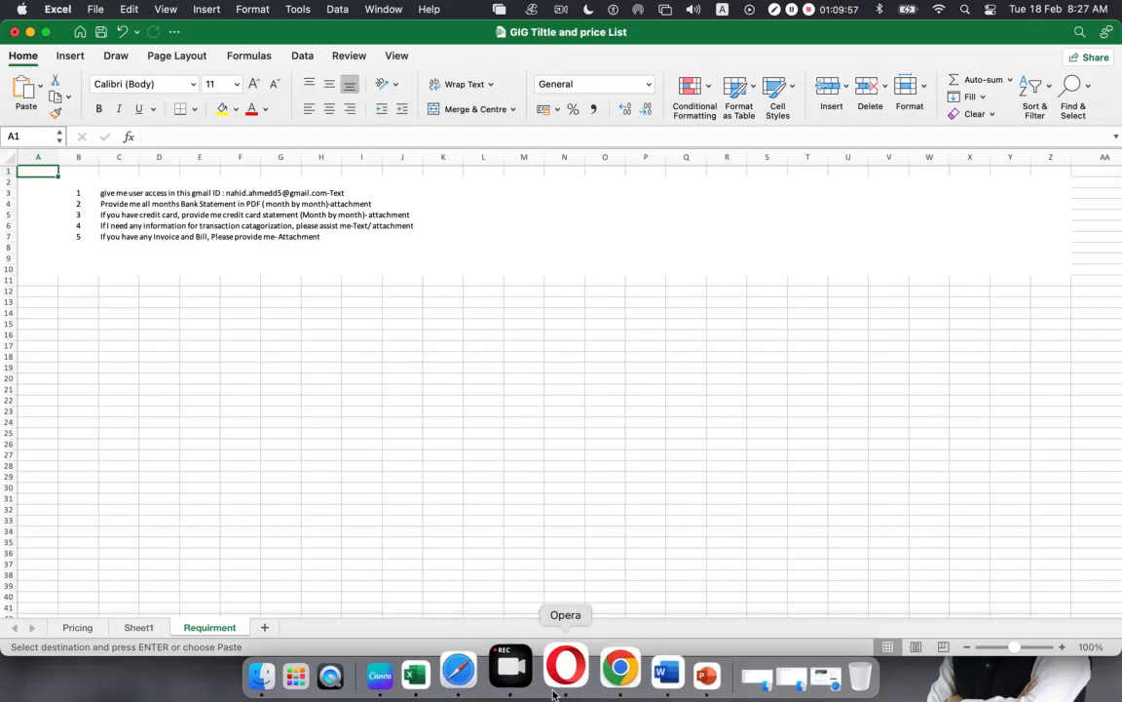
{"action": "left_click", "coordinate": [560, 675]}
{"action": "scroll", "coordinate": [469, 552], "scroll_direction": "down", "scroll_amount": 2}
{"action": "scroll", "coordinate": [469, 552], "scroll_direction": "up", "scroll_amount": 2}
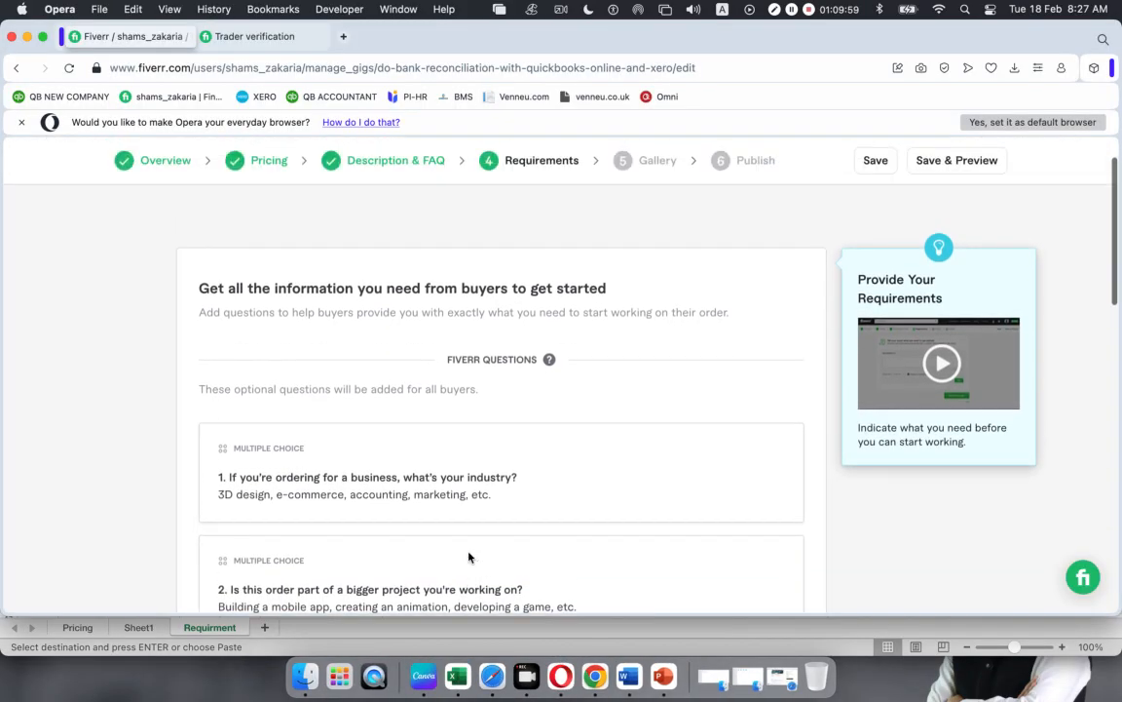
{"action": "scroll", "coordinate": [492, 352], "scroll_direction": "down", "scroll_amount": 8}
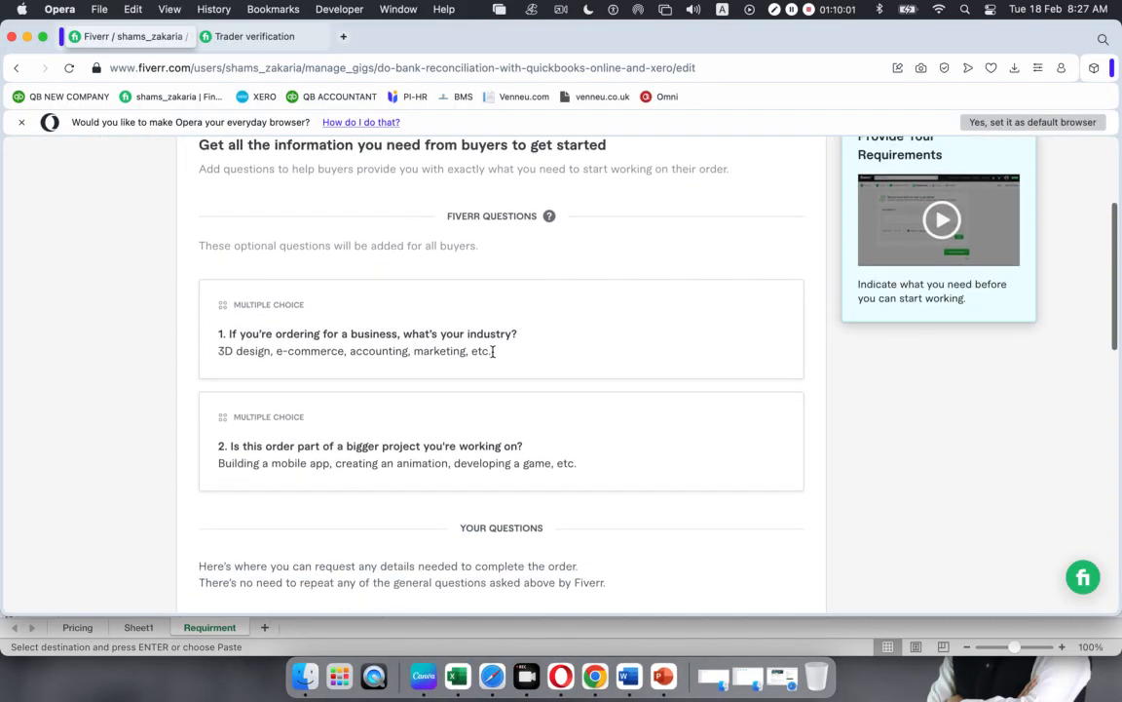
{"action": "scroll", "coordinate": [492, 356], "scroll_direction": "up", "scroll_amount": 4}
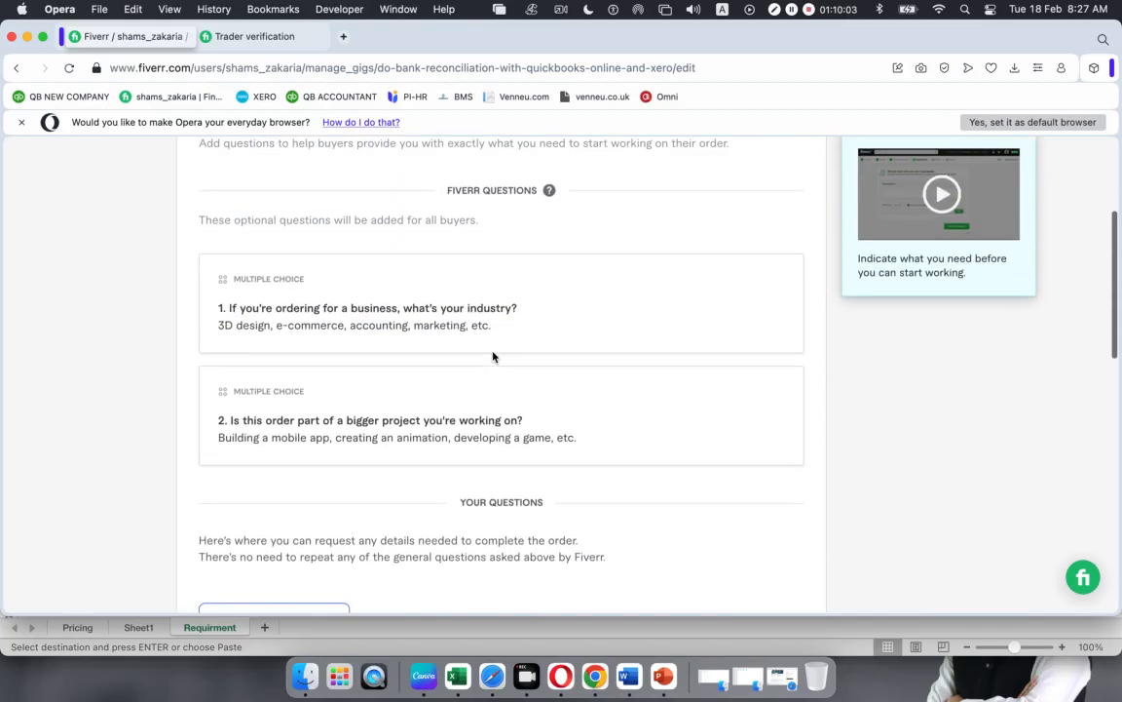
{"action": "scroll", "coordinate": [492, 357], "scroll_direction": "down", "scroll_amount": 2}
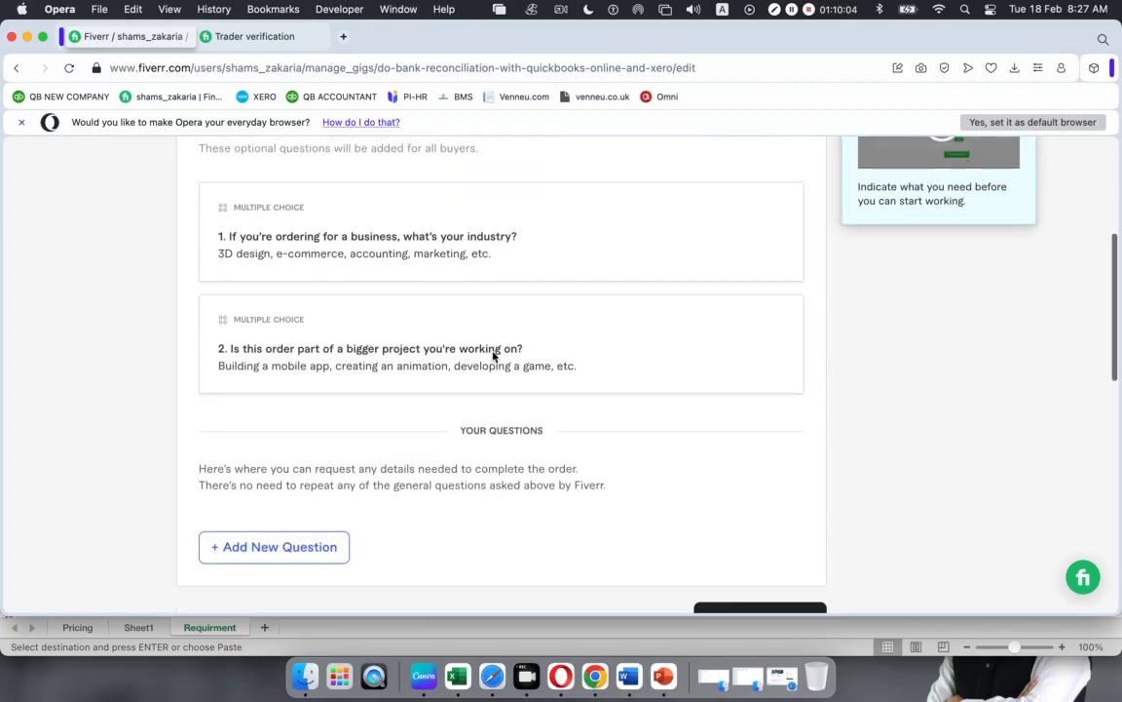
Copy the full user-access request from cell C3 of the Requirment sheet in Excel.
{"action": "left_click", "coordinate": [462, 675]}
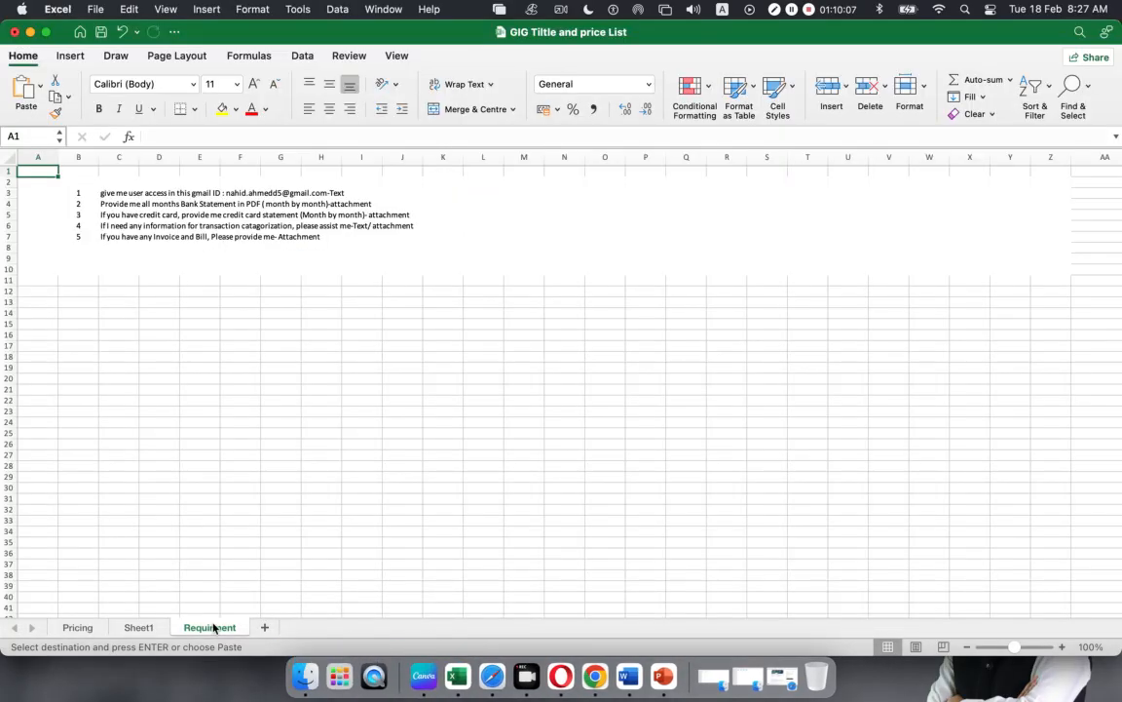
{"action": "left_click", "coordinate": [114, 193]}
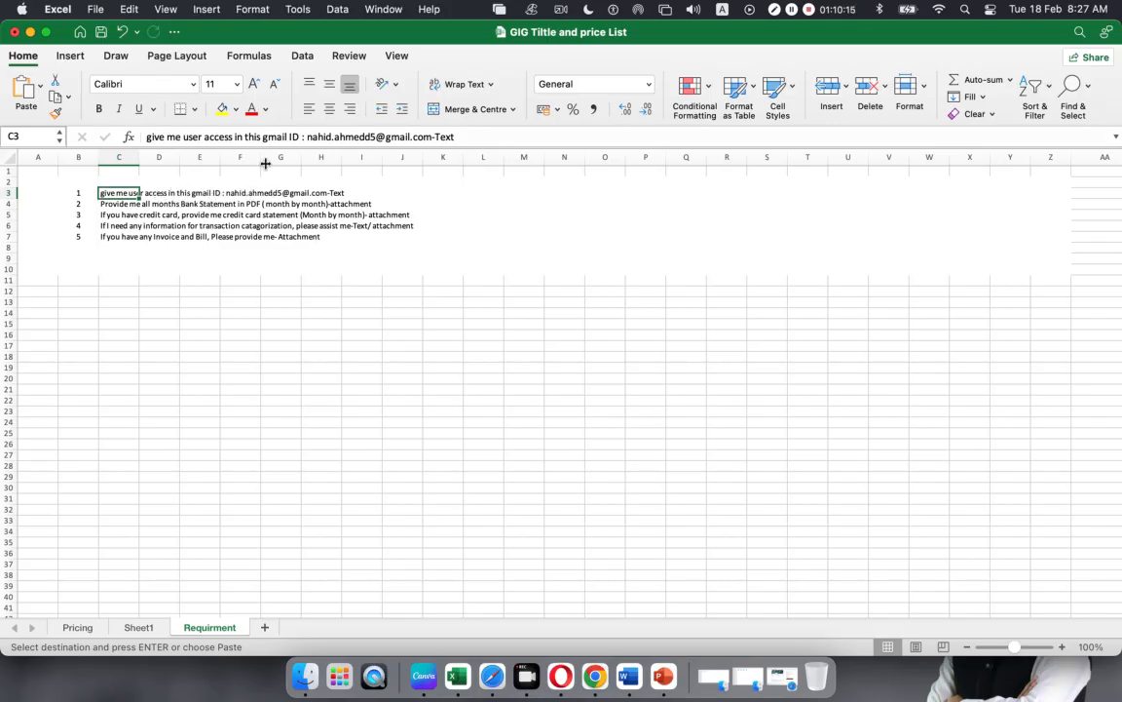
{"action": "left_click_drag", "start_coordinate": [459, 137], "coordinate": [127, 136]}
{"action": "key", "text": "super+c"}
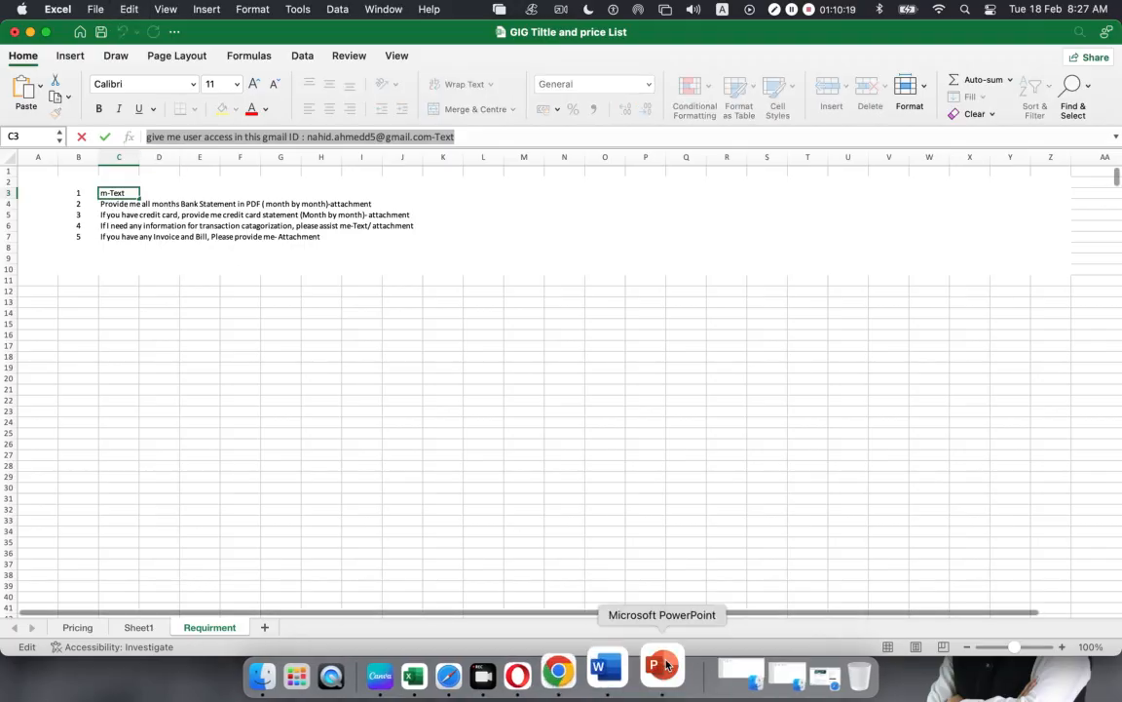
{"action": "left_click", "coordinate": [493, 666]}
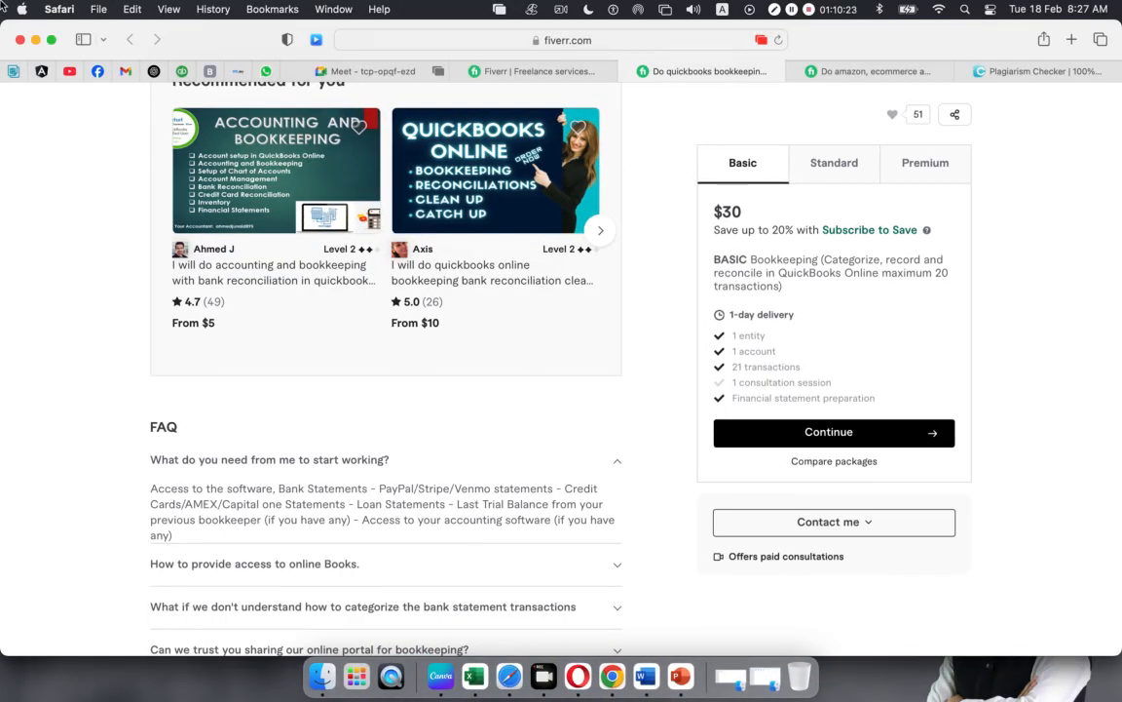
{"action": "left_click", "coordinate": [36, 40]}
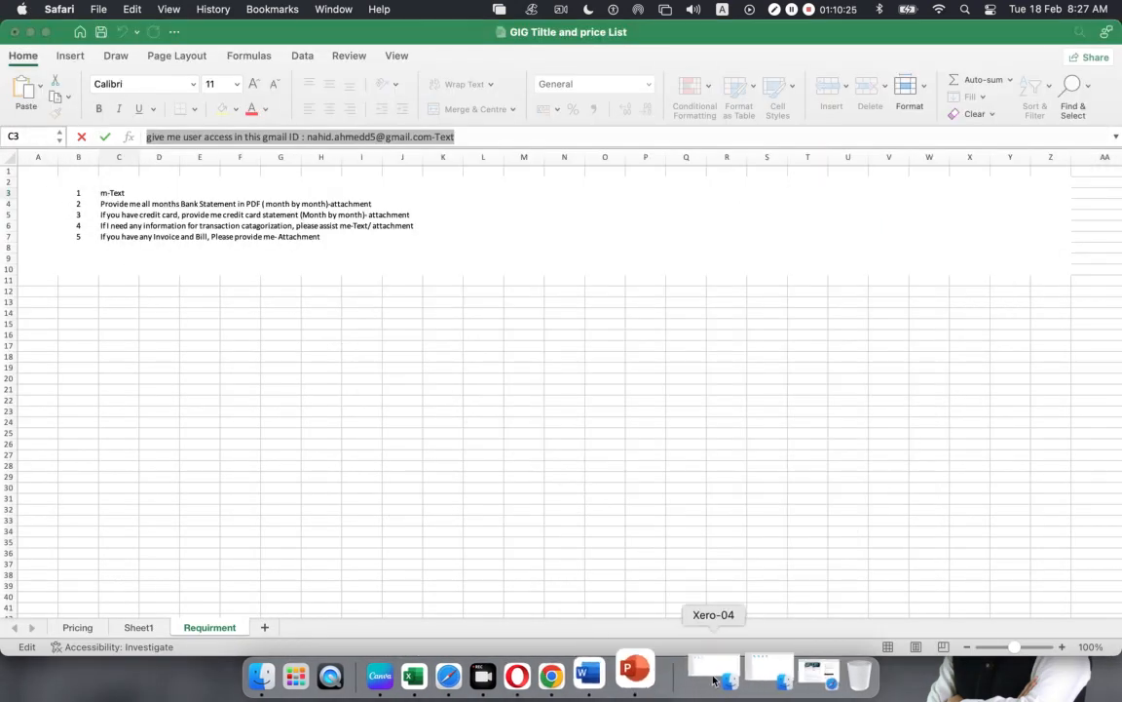
Paste the user-access request into a new buyer question in Opera, keep it as required free text, and add it to the gig.
{"action": "left_click", "coordinate": [570, 666]}
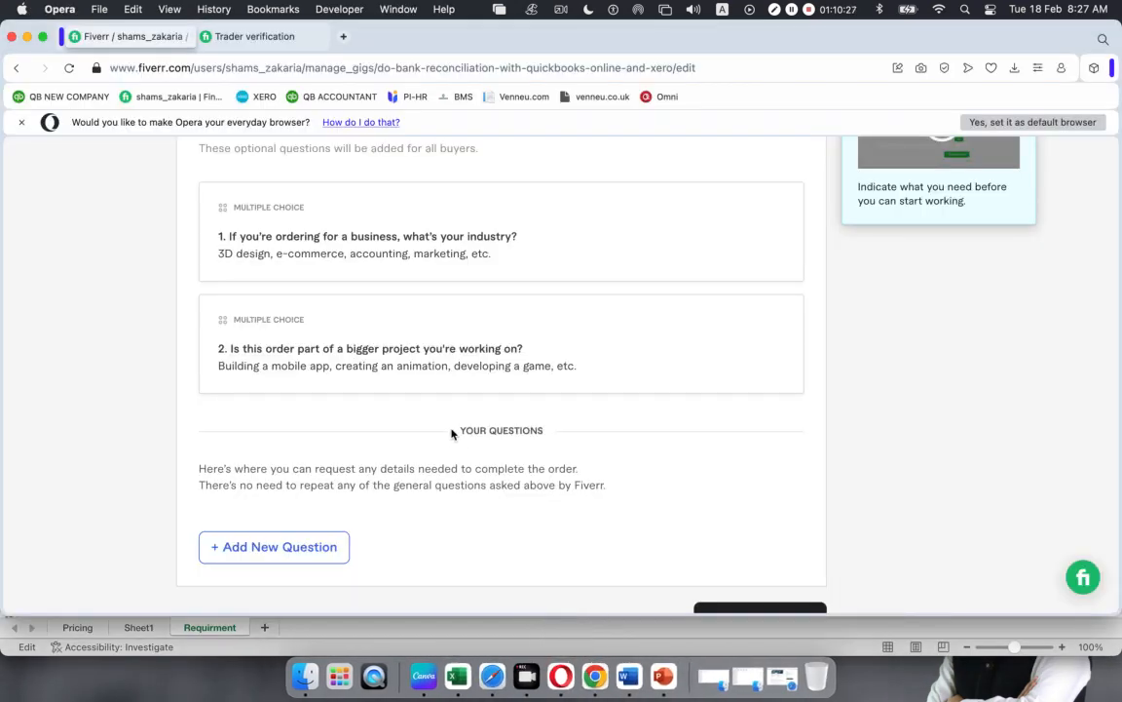
{"action": "left_click", "coordinate": [301, 547]}
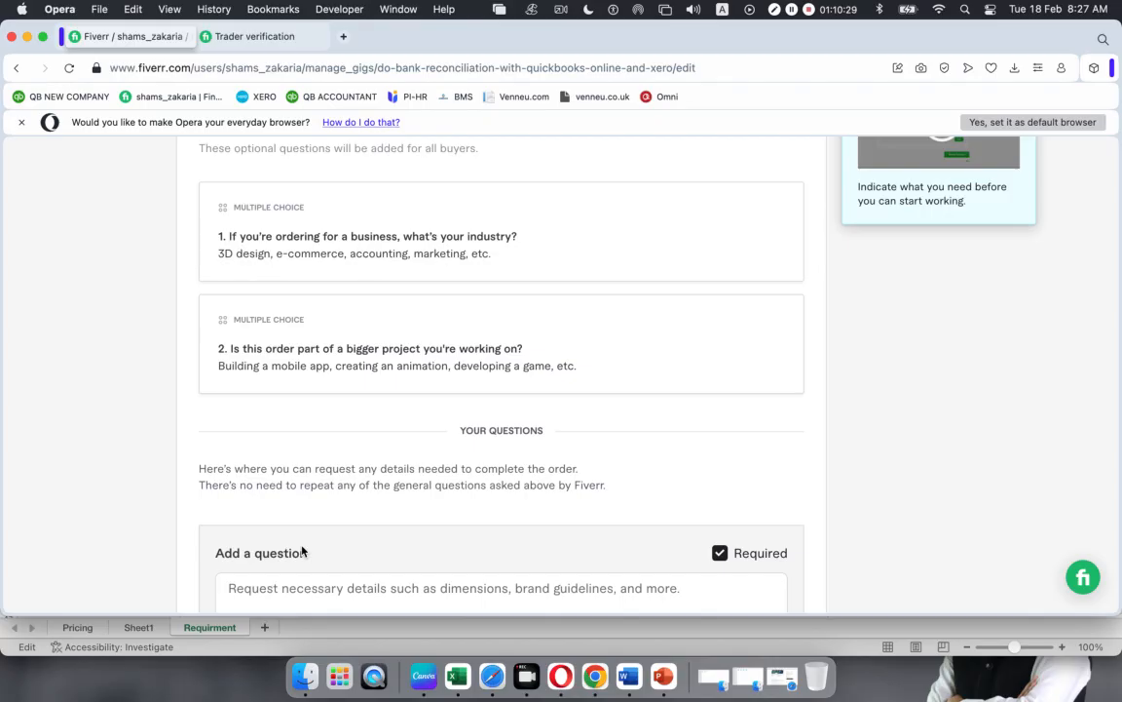
{"action": "left_click", "coordinate": [293, 368]}
{"action": "key", "text": "super+v"}
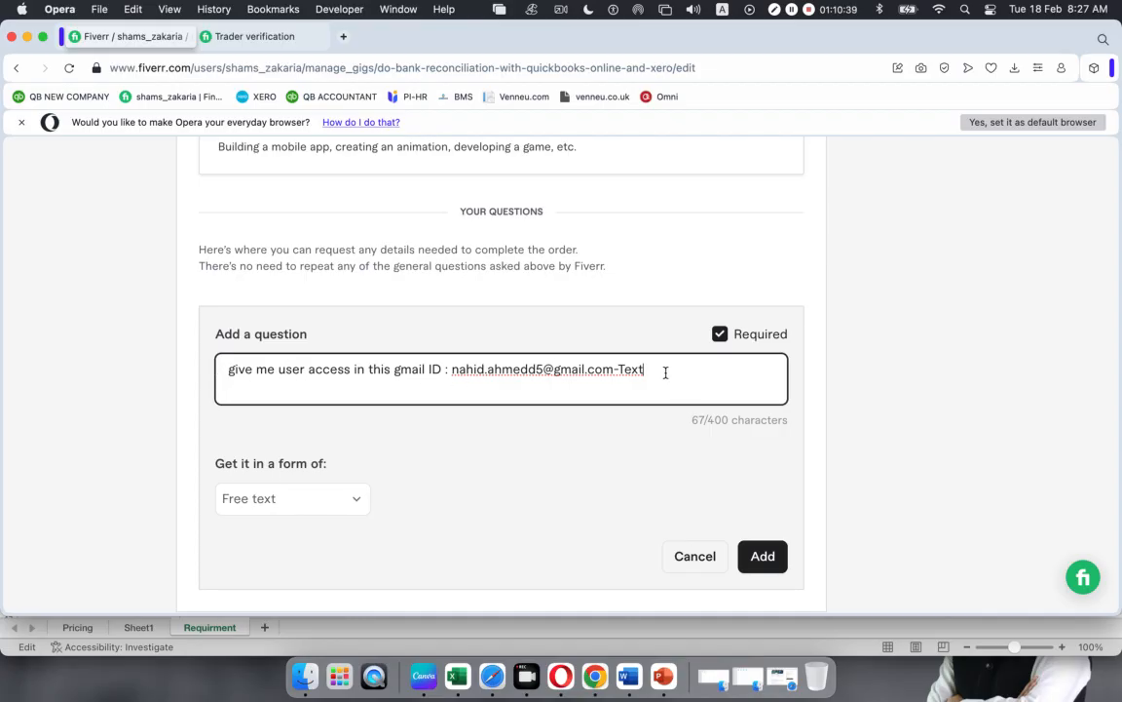
{"action": "left_click", "coordinate": [357, 502]}
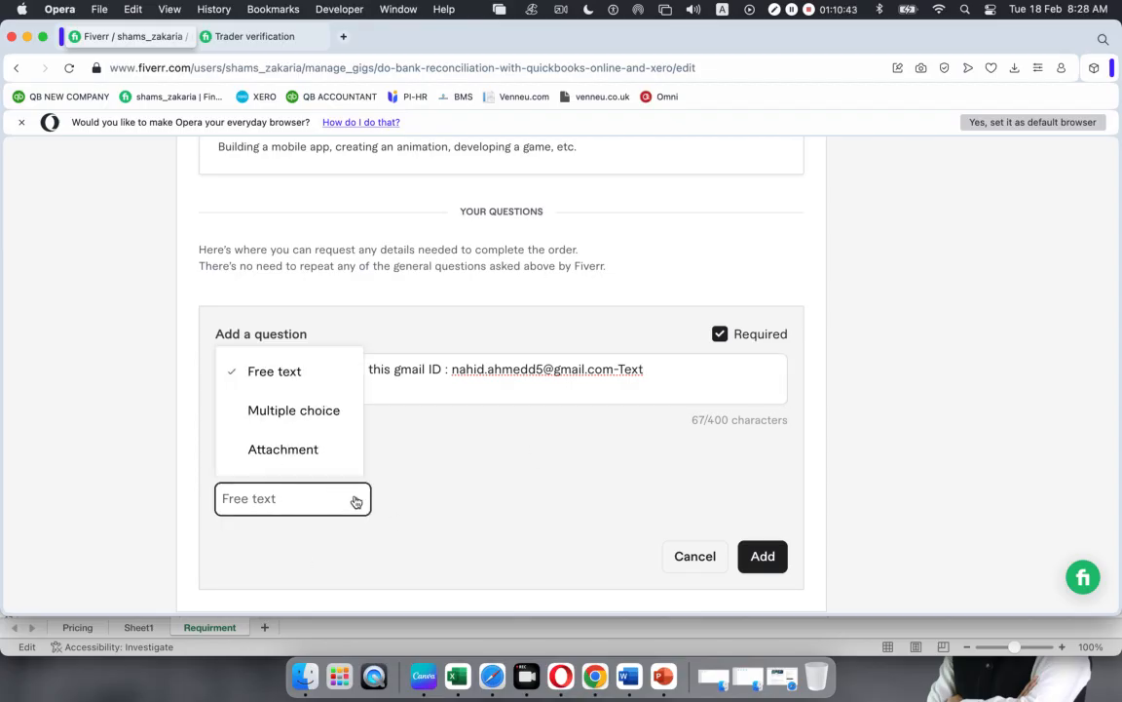
{"action": "left_click", "coordinate": [356, 501]}
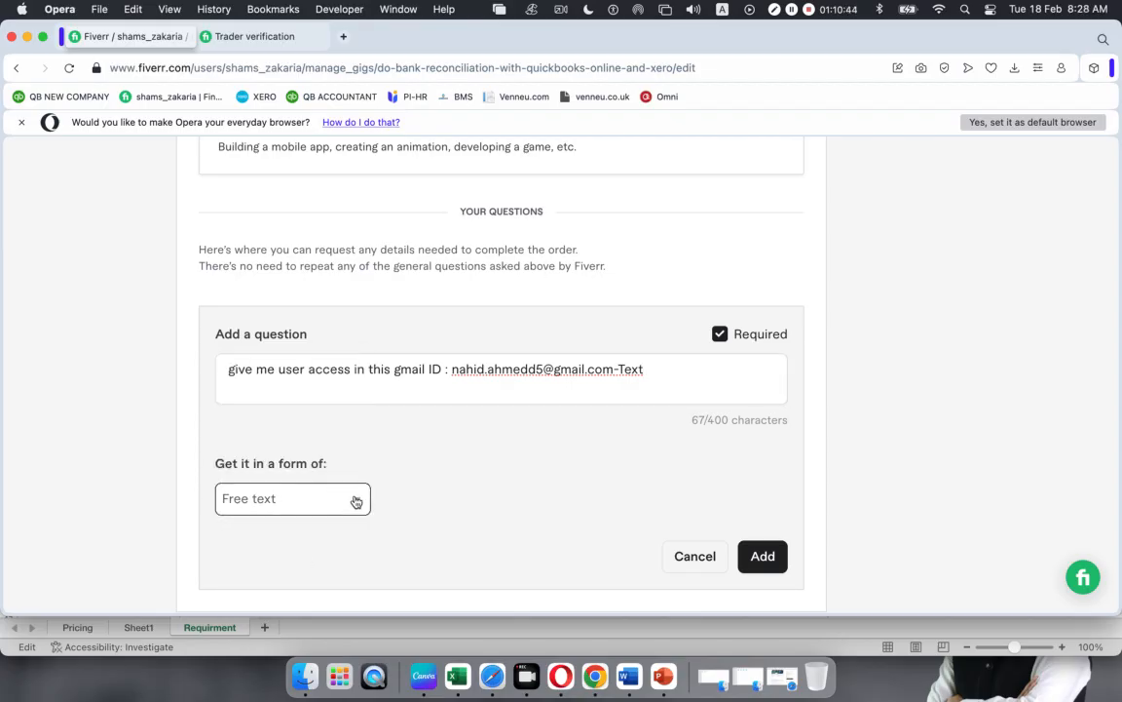
{"action": "left_click", "coordinate": [763, 556]}
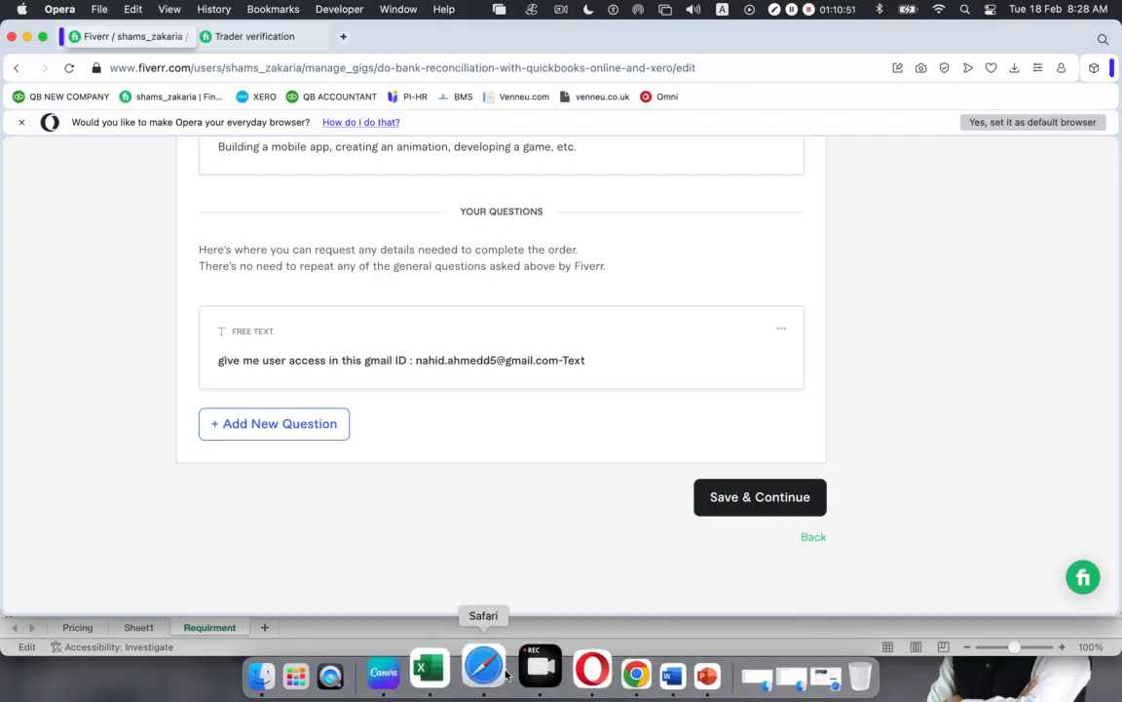
Copy "Provide me all months Bank Statement in PDF ( month by month)-attachment" from cell C4 of the Excel Requirment sheet.
{"action": "left_click", "coordinate": [453, 673]}
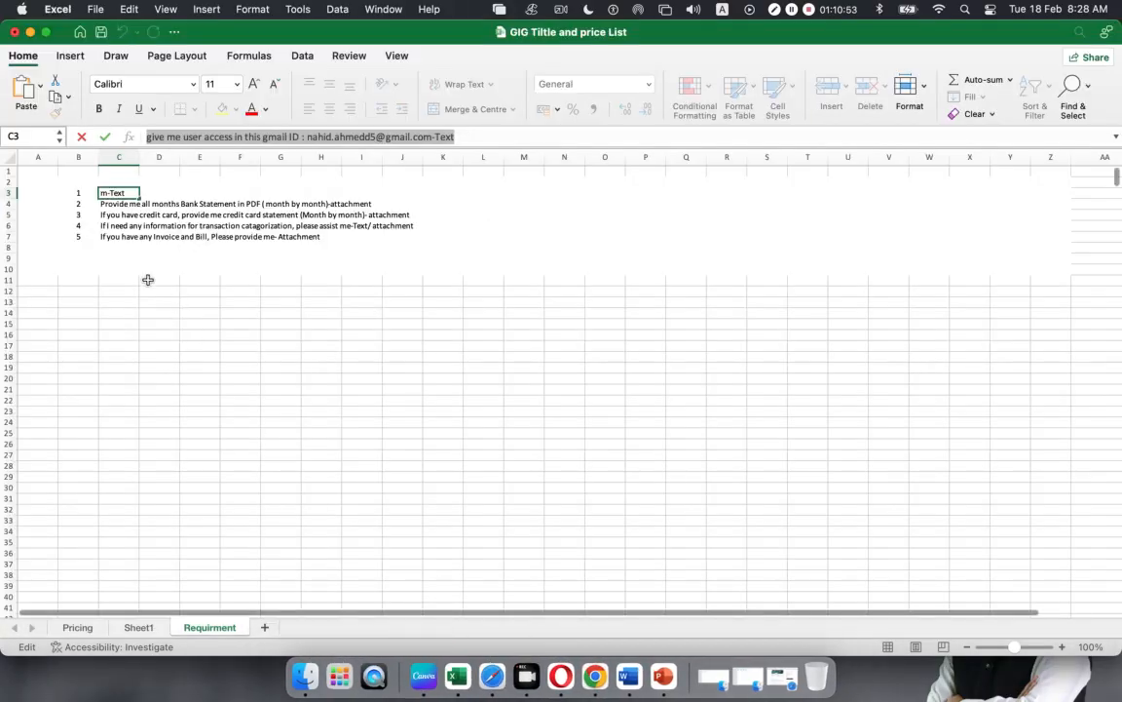
{"action": "left_click", "coordinate": [102, 200]}
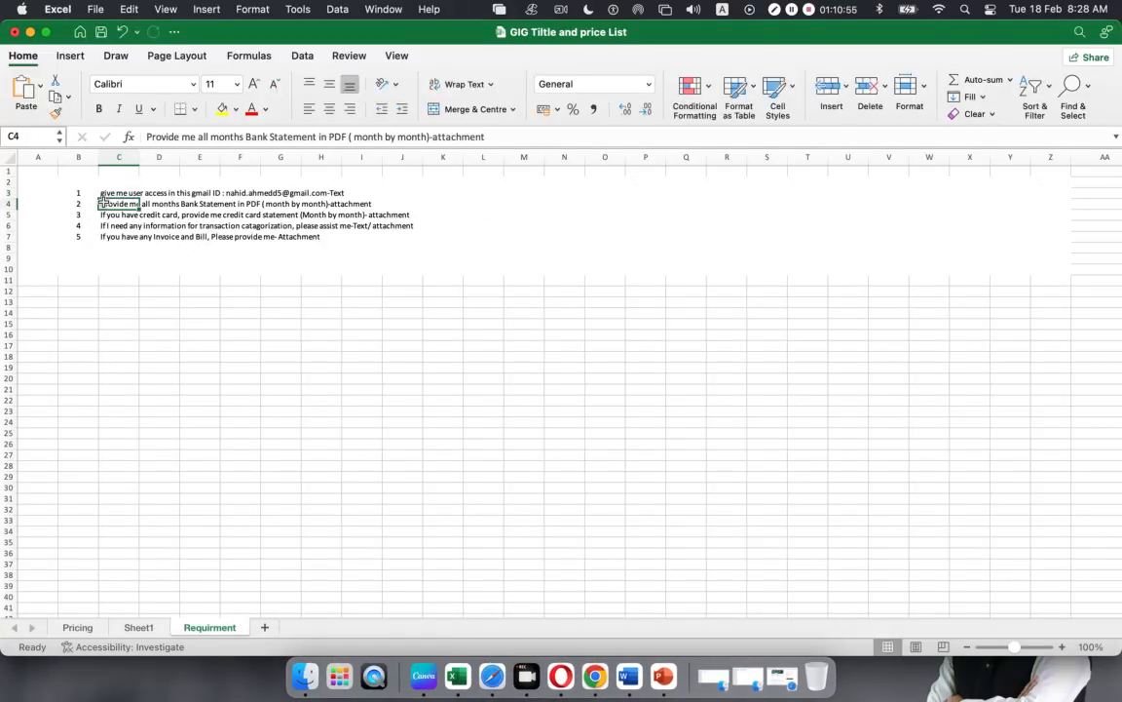
{"action": "left_click_drag", "start_coordinate": [484, 137], "coordinate": [128, 138]}
{"action": "key", "text": "super+c"}
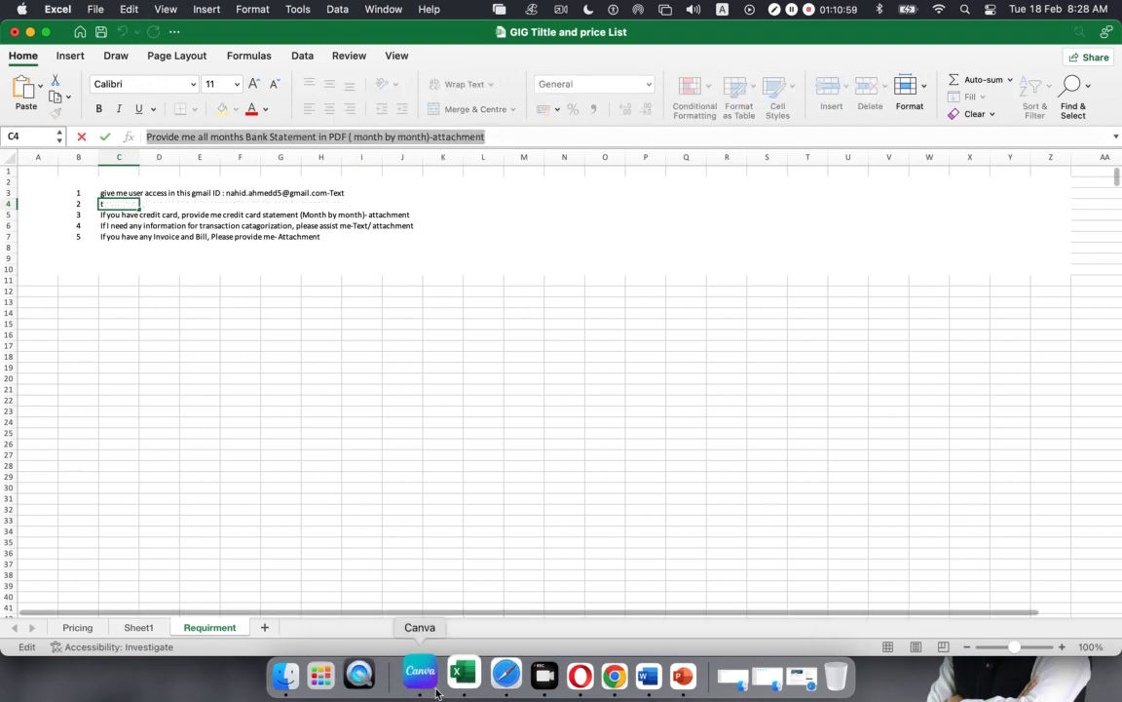
Paste the PDF bank statement request into a new required buyer question in Opera, set its answer form to Attachment, and add it.
{"action": "left_click", "coordinate": [567, 671]}
{"action": "left_click", "coordinate": [306, 425]}
{"action": "left_click", "coordinate": [319, 378]}
{"action": "key", "text": "super+v"}
{"action": "left_click", "coordinate": [353, 498]}
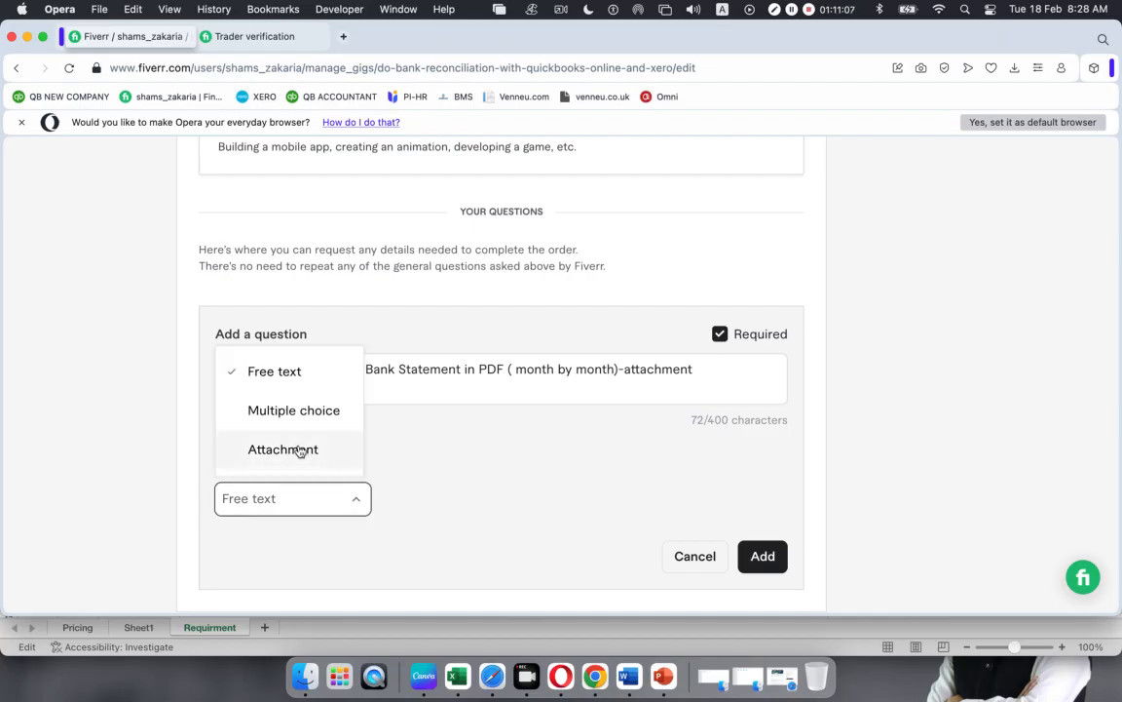
{"action": "left_click", "coordinate": [301, 450]}
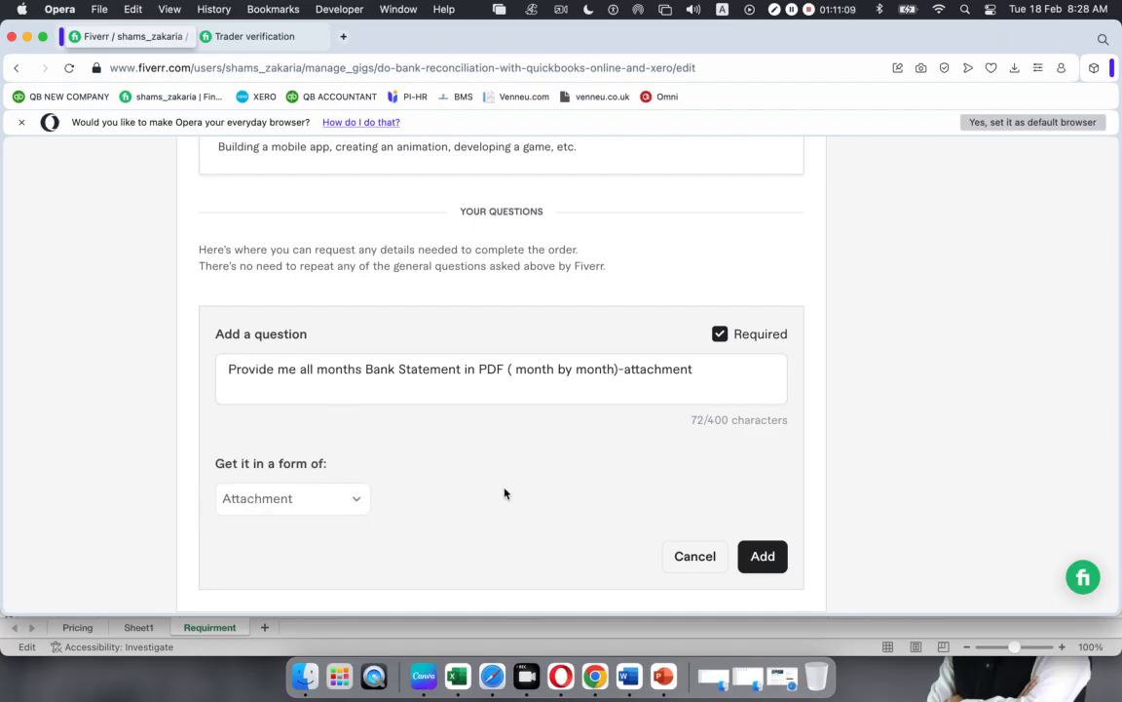
{"action": "left_click", "coordinate": [752, 560]}
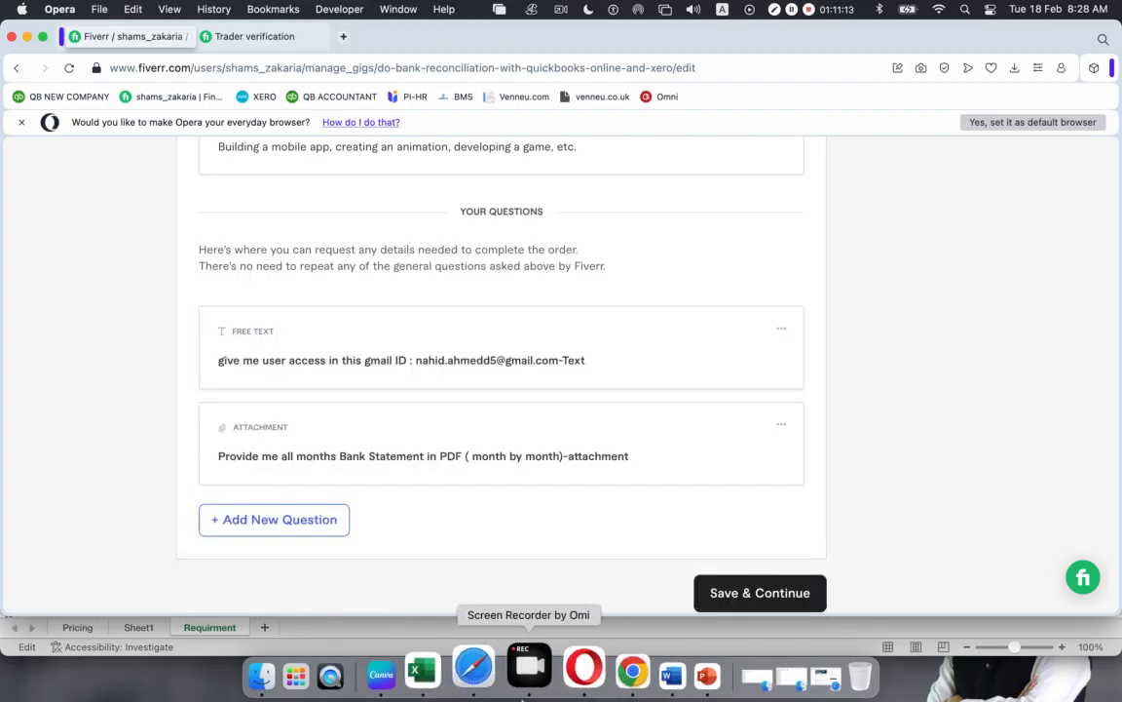
Review the remaining requests in rows 5 to 7 of the Excel Requirment sheet, and return to the gig's questions in Opera.
{"action": "left_click", "coordinate": [458, 665]}
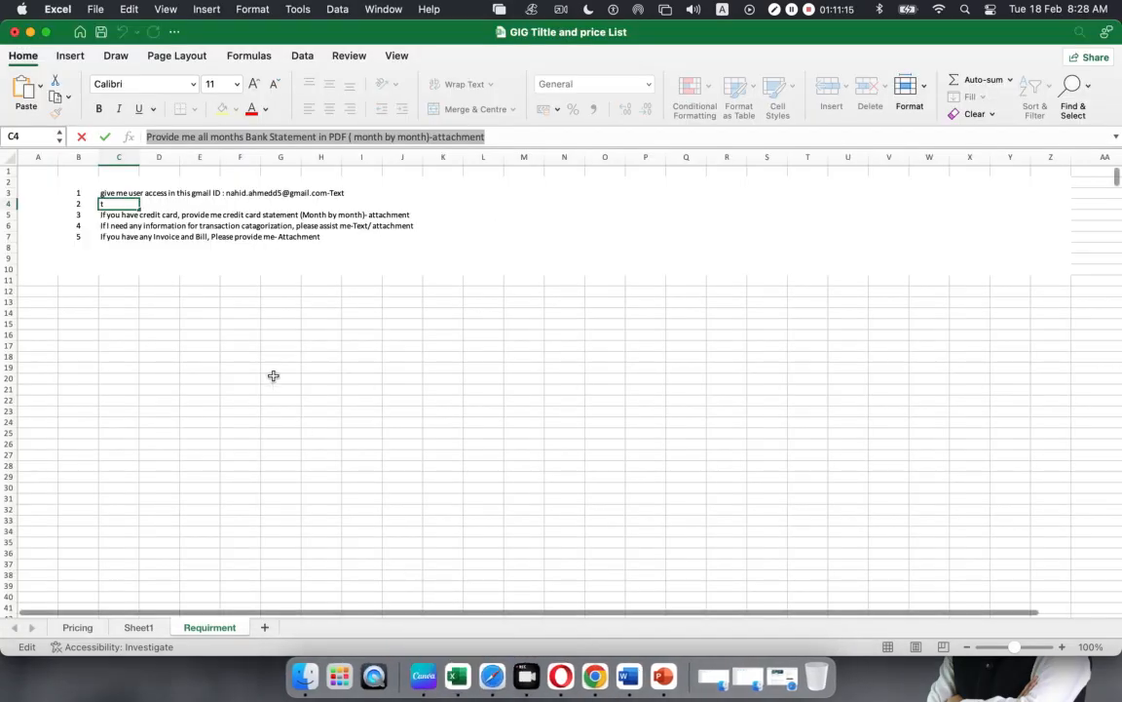
{"action": "left_click", "coordinate": [103, 214]}
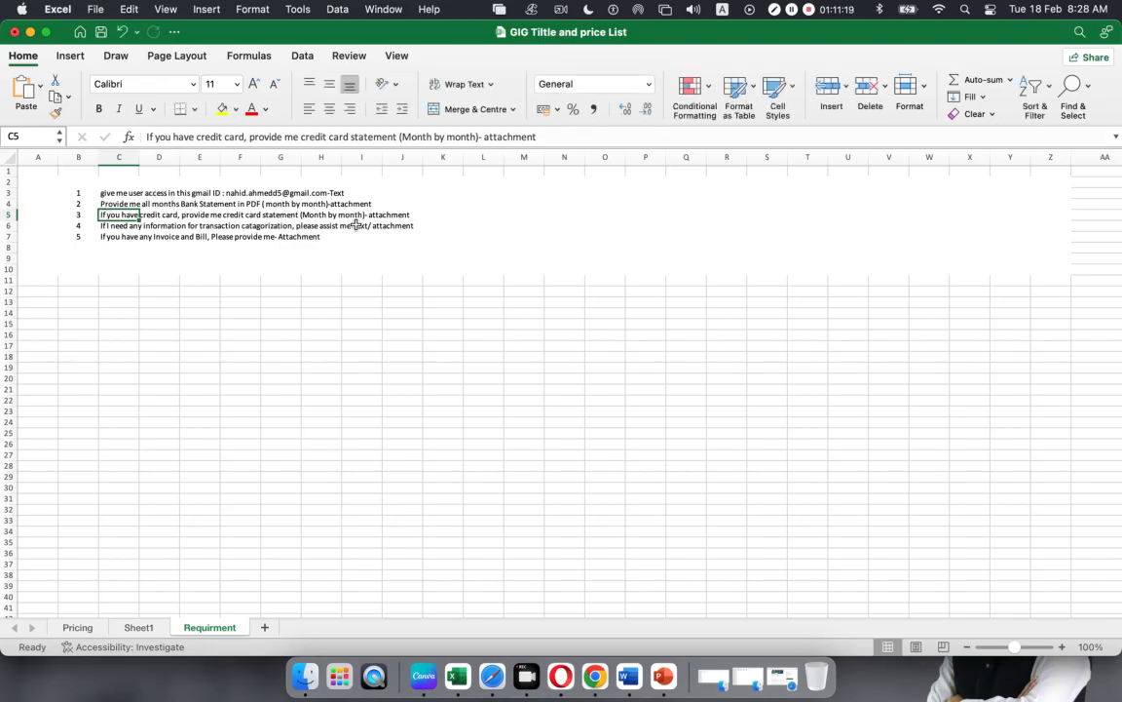
{"action": "left_click", "coordinate": [106, 226]}
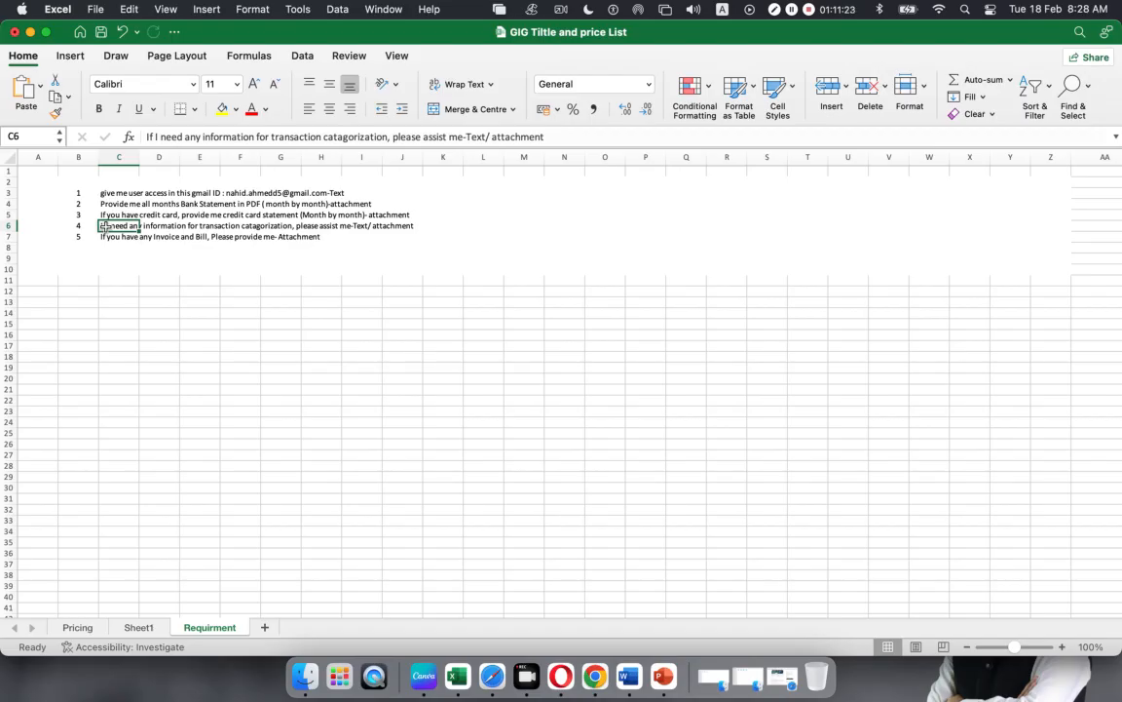
{"action": "left_click", "coordinate": [216, 238]}
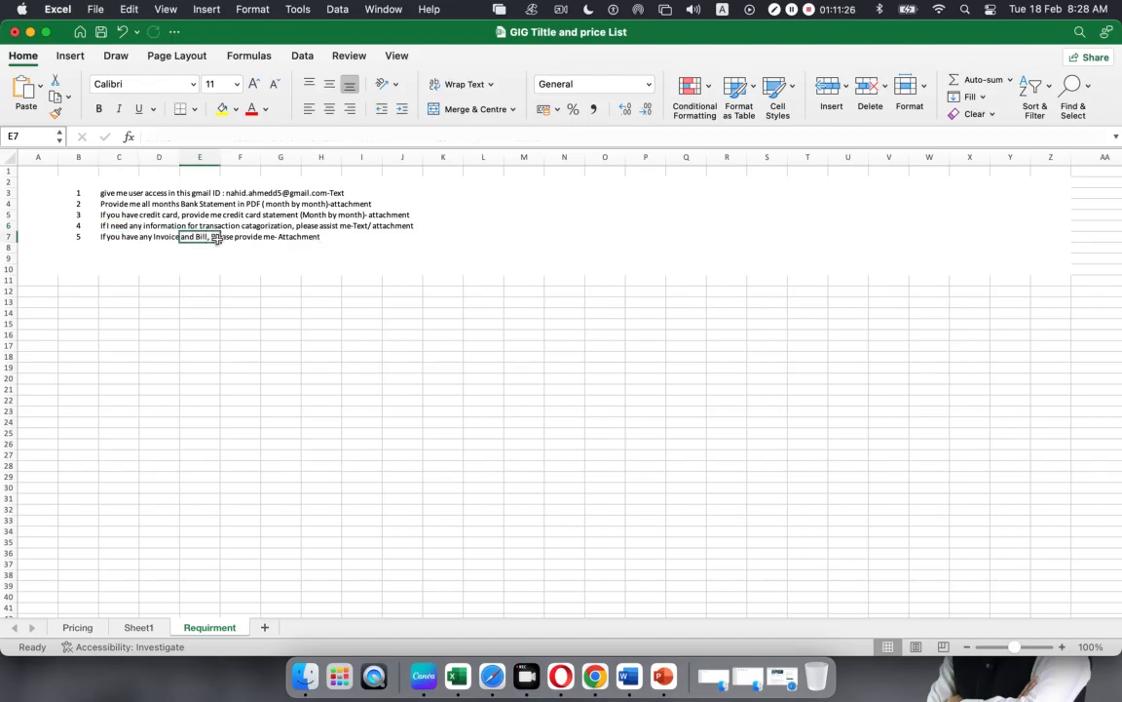
{"action": "left_click", "coordinate": [490, 659]}
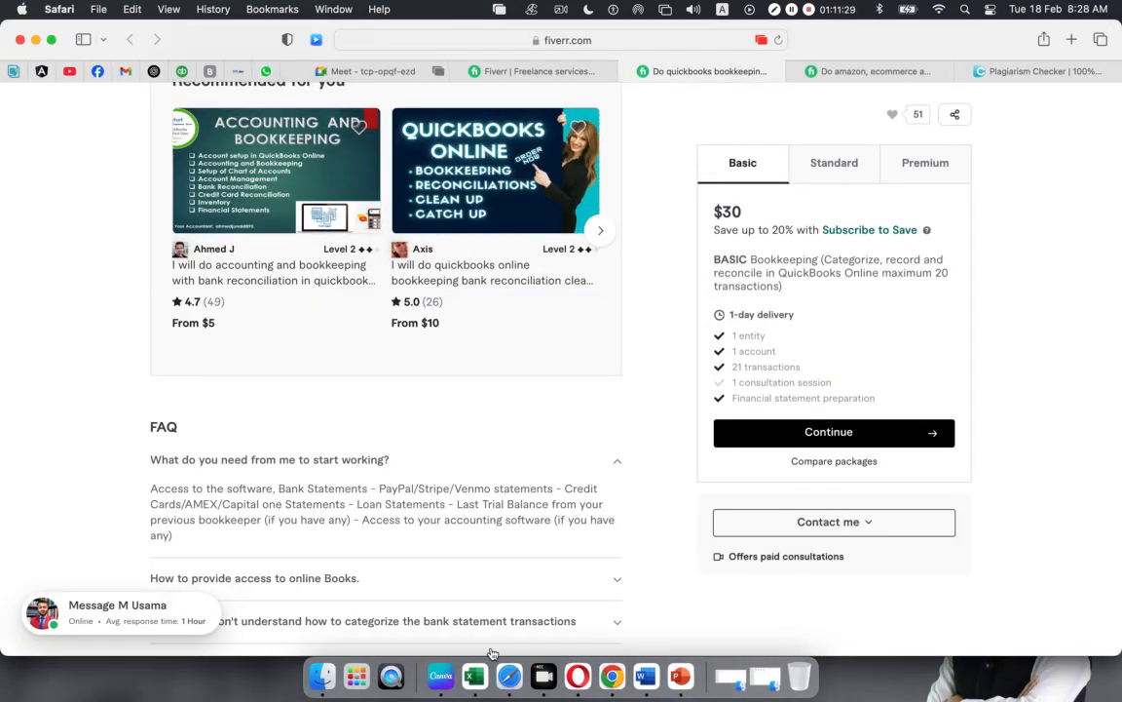
{"action": "left_click", "coordinate": [591, 671]}
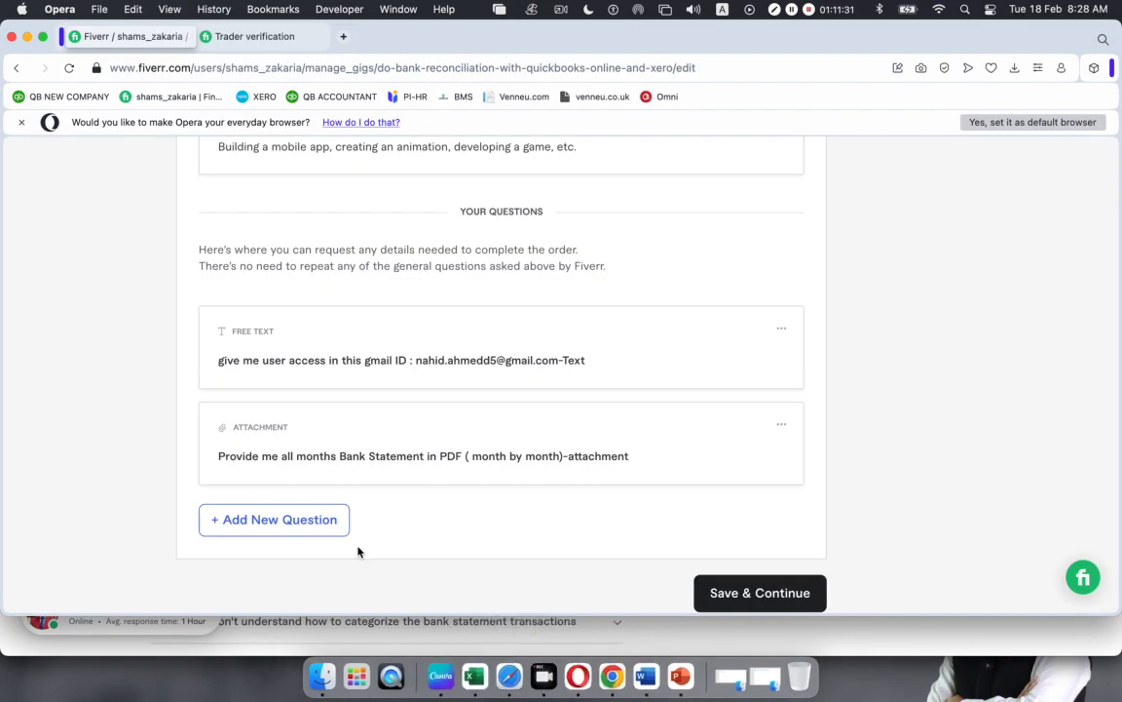
{"action": "left_click", "coordinate": [329, 526]}
{"action": "left_click", "coordinate": [361, 499]}
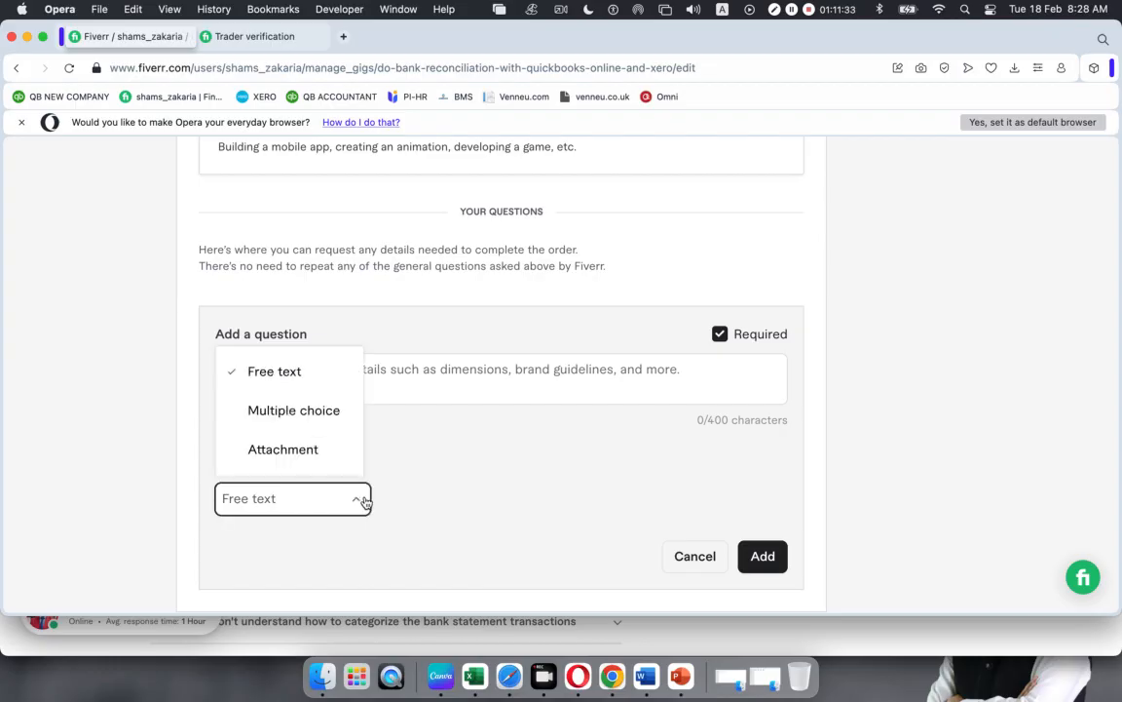
{"action": "left_click", "coordinate": [305, 421]}
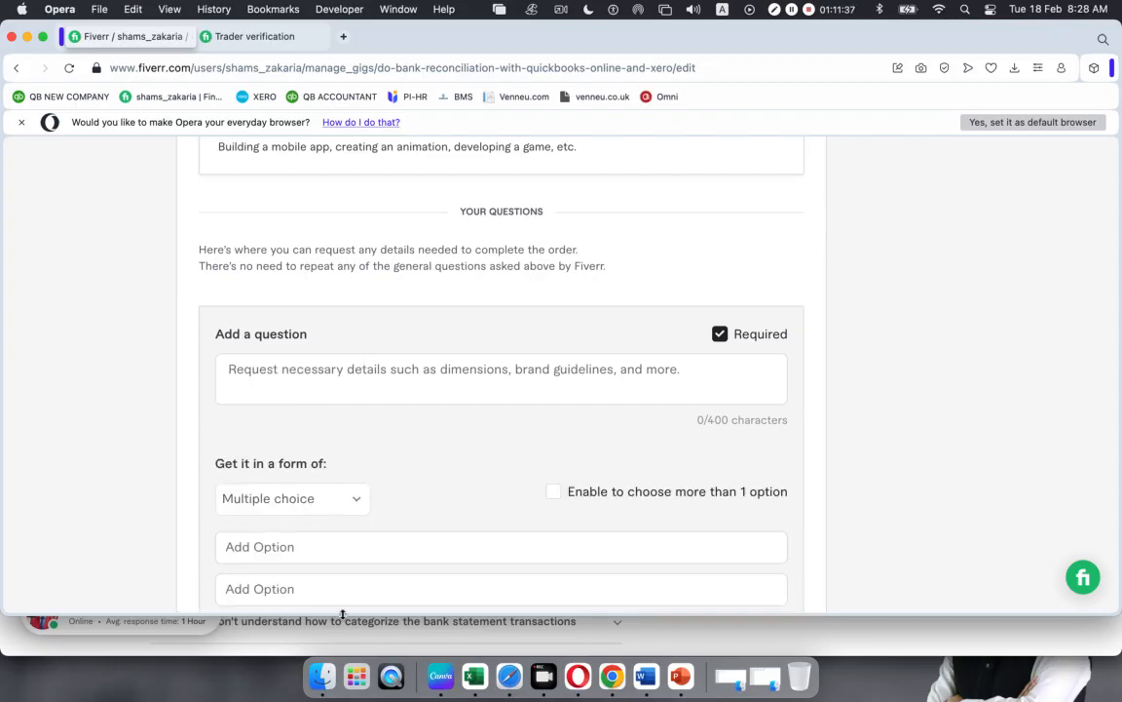
{"action": "left_click", "coordinate": [346, 383]}
{"action": "left_click", "coordinate": [407, 542]}
{"action": "scroll", "coordinate": [405, 542], "scroll_direction": "down", "scroll_amount": 3}
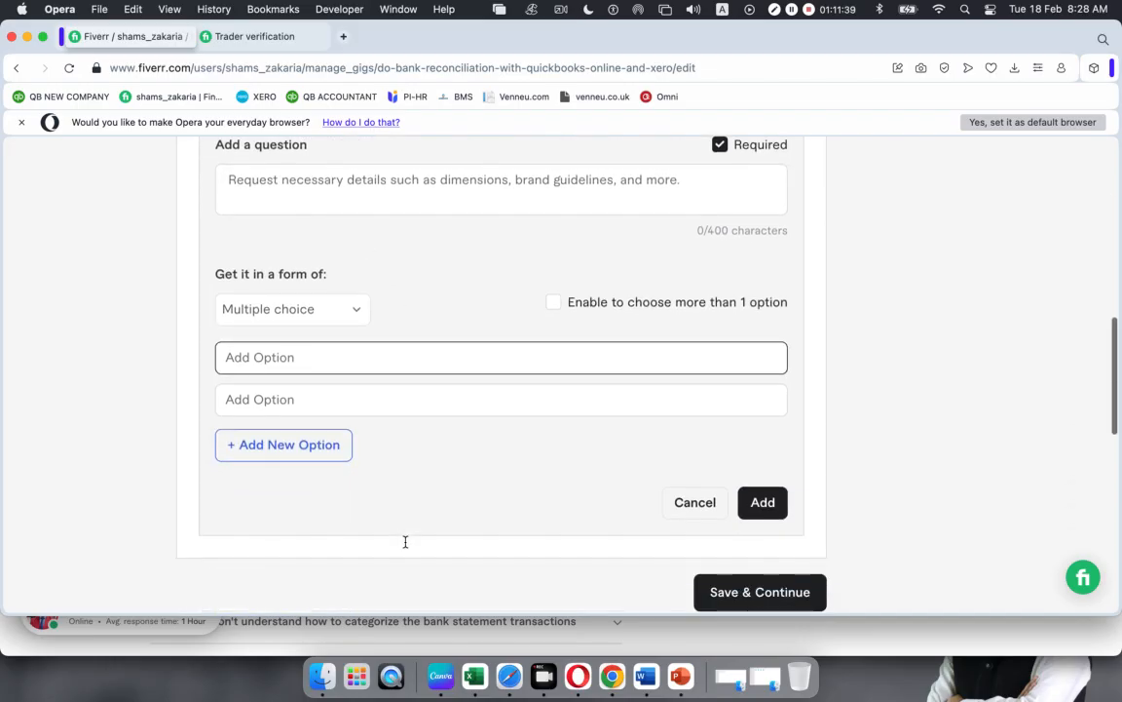
{"action": "left_click", "coordinate": [310, 399]}
{"action": "left_click", "coordinate": [319, 348]}
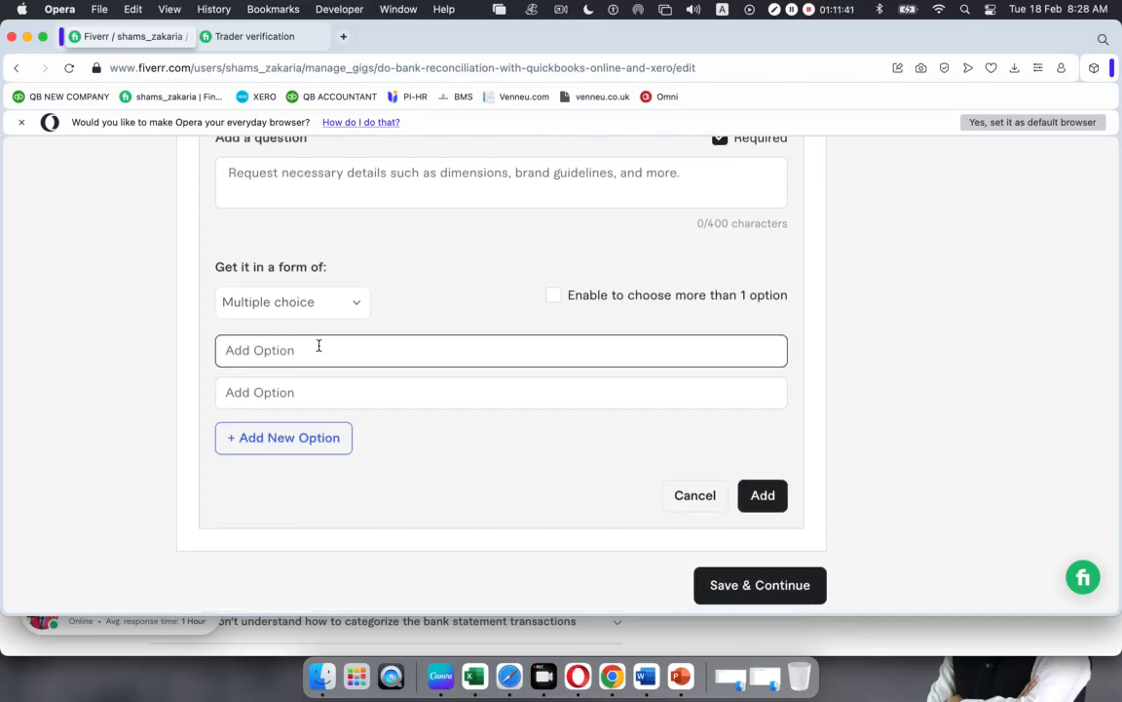
{"action": "scroll", "coordinate": [318, 351], "scroll_direction": "up", "scroll_amount": 2}
{"action": "left_click", "coordinate": [579, 537]}
{"action": "left_click", "coordinate": [677, 576]}
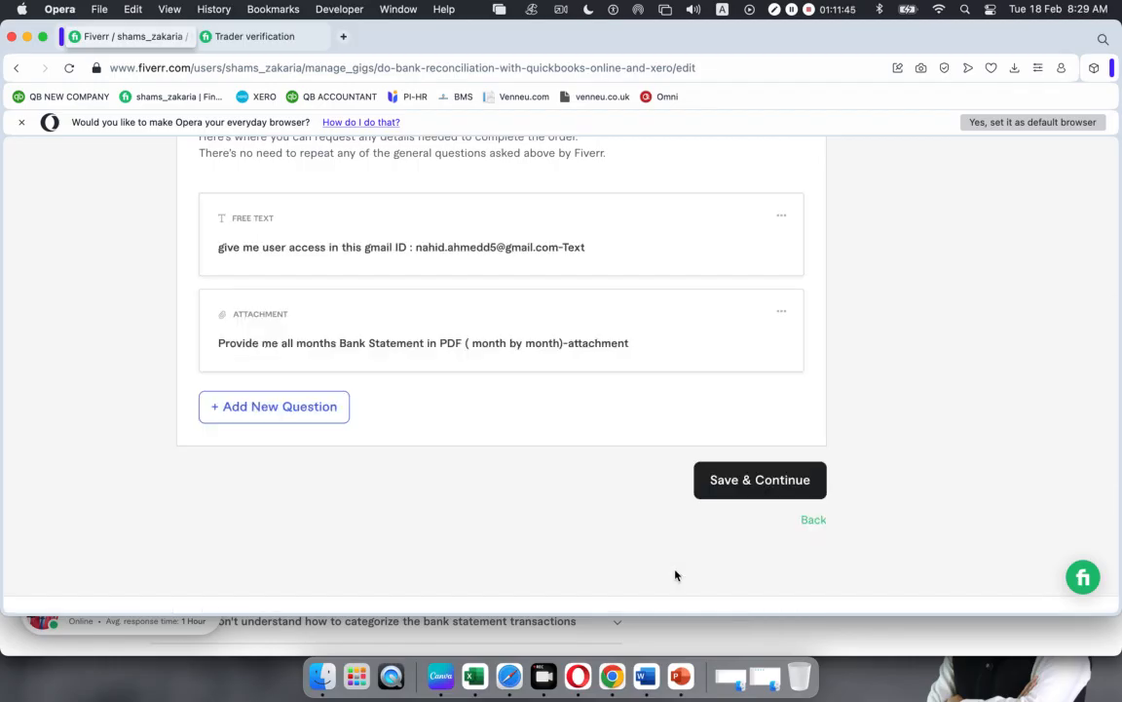
Save the gig's requirements with the two added questions and continue to the Gallery stage to view its image, video and document areas.
{"action": "scroll", "coordinate": [690, 537], "scroll_direction": "up", "scroll_amount": 5}
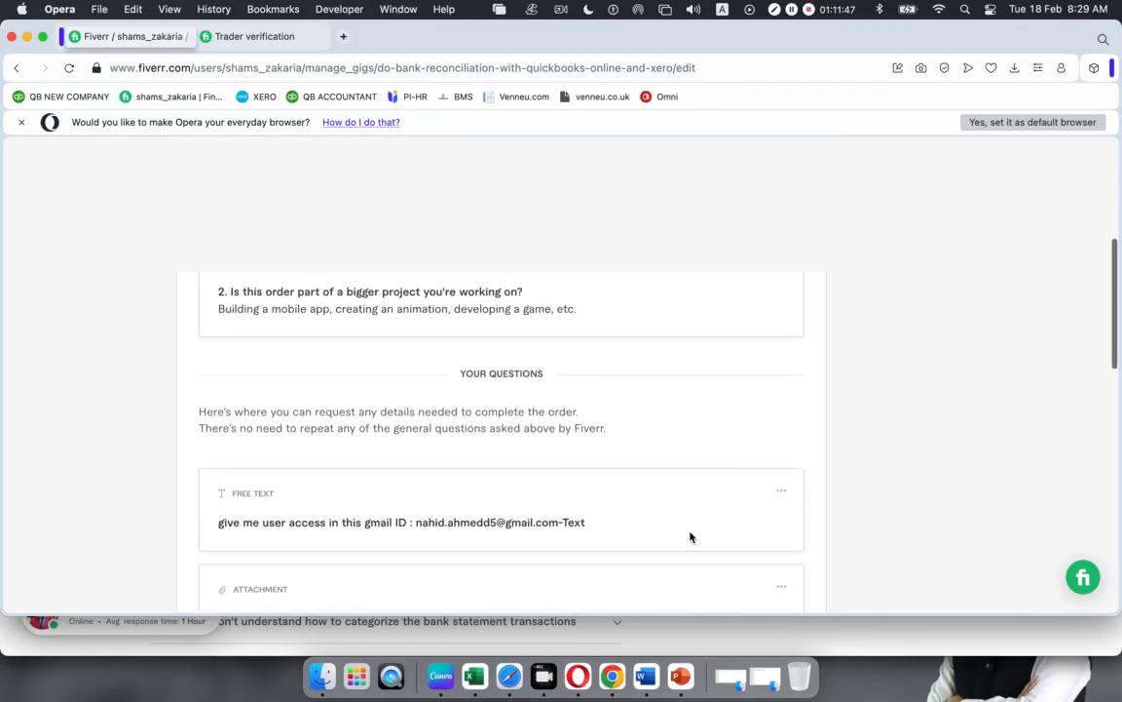
{"action": "scroll", "coordinate": [718, 567], "scroll_direction": "down", "scroll_amount": 5}
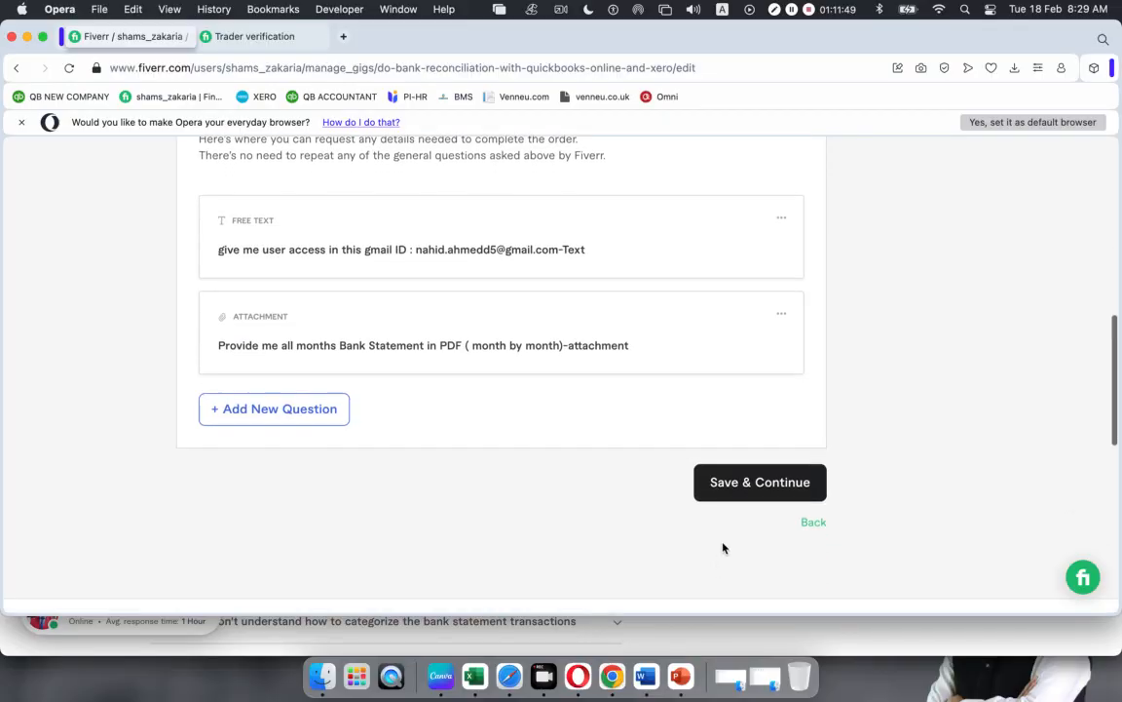
{"action": "left_click", "coordinate": [741, 497]}
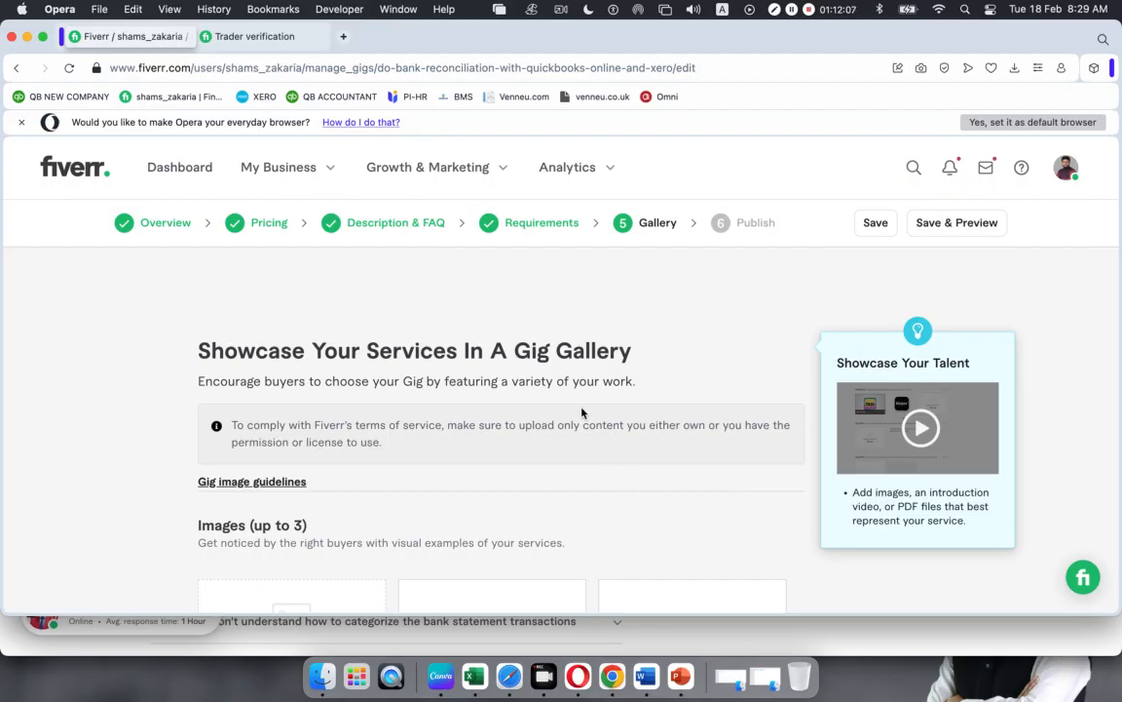
{"action": "scroll", "coordinate": [583, 419], "scroll_direction": "down", "scroll_amount": 10}
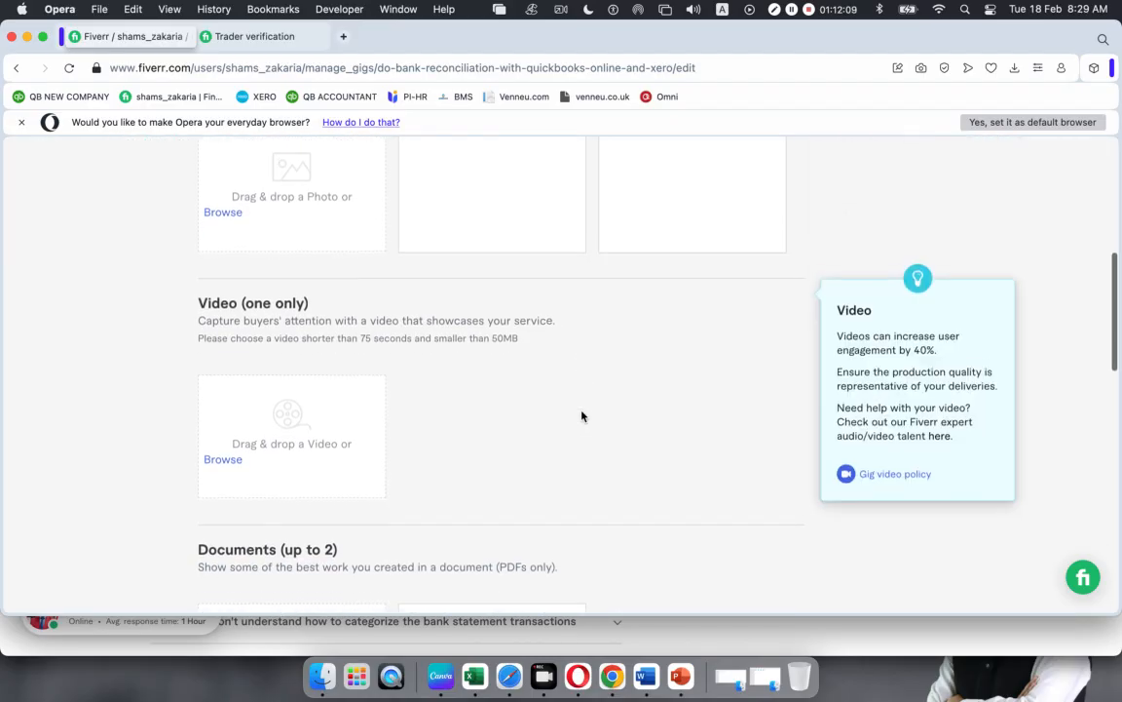
{"action": "scroll", "coordinate": [582, 416], "scroll_direction": "up", "scroll_amount": 3}
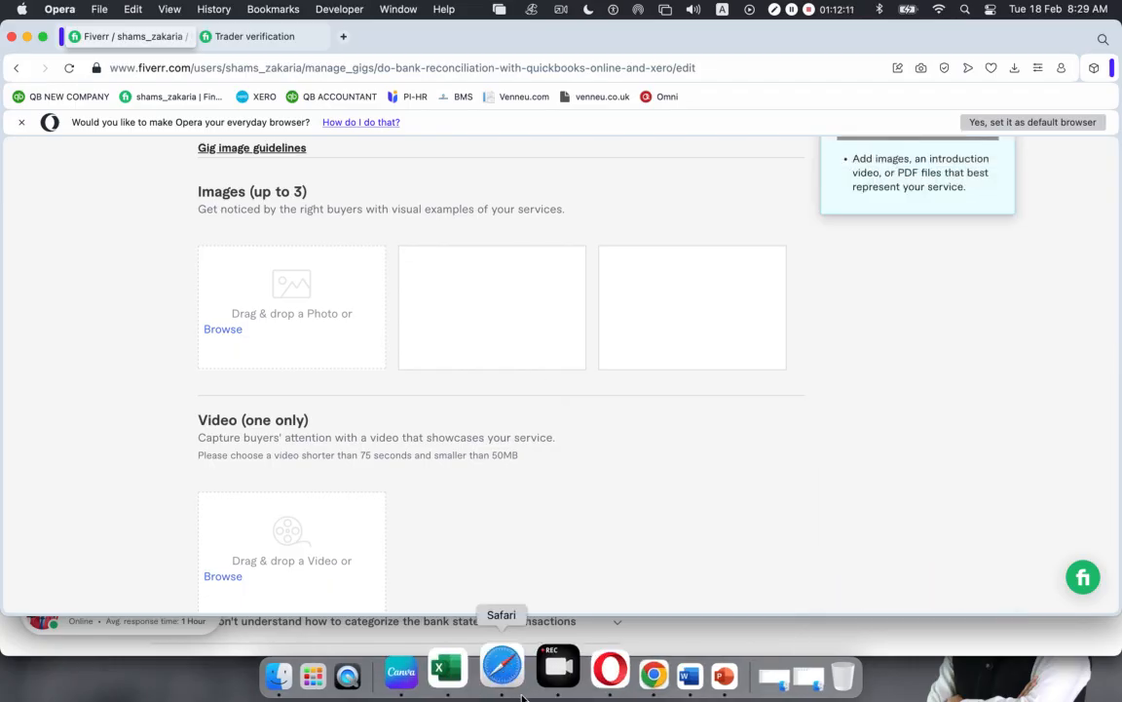
Examine the competitor bookkeeping gigs open in Safari, down to the gallery thumbnails of the Amazon and ecommerce accounting gig.
{"action": "left_click", "coordinate": [509, 675]}
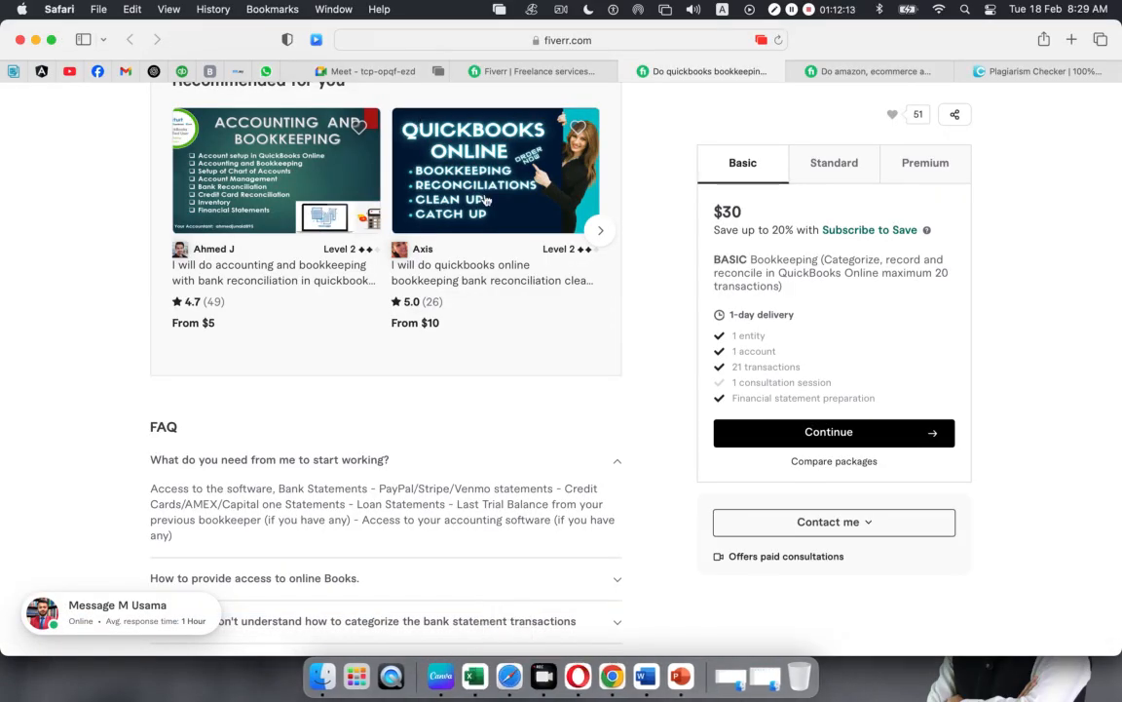
{"action": "scroll", "coordinate": [488, 203], "scroll_direction": "up", "scroll_amount": 15}
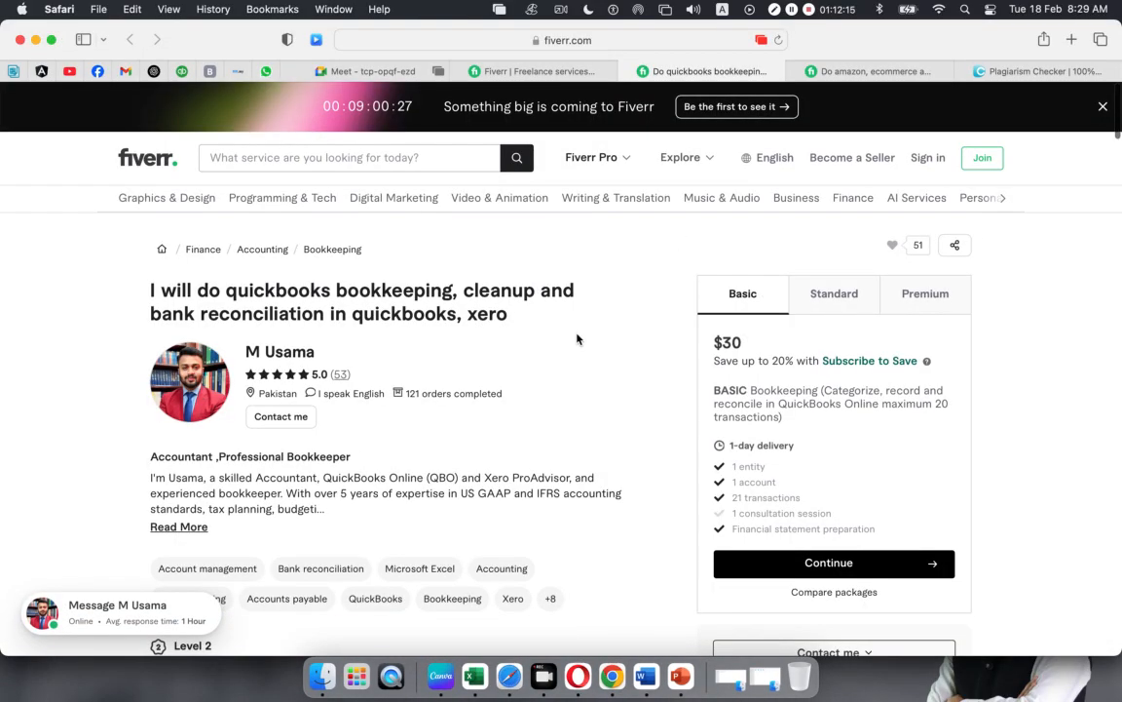
{"action": "left_click", "coordinate": [505, 73]}
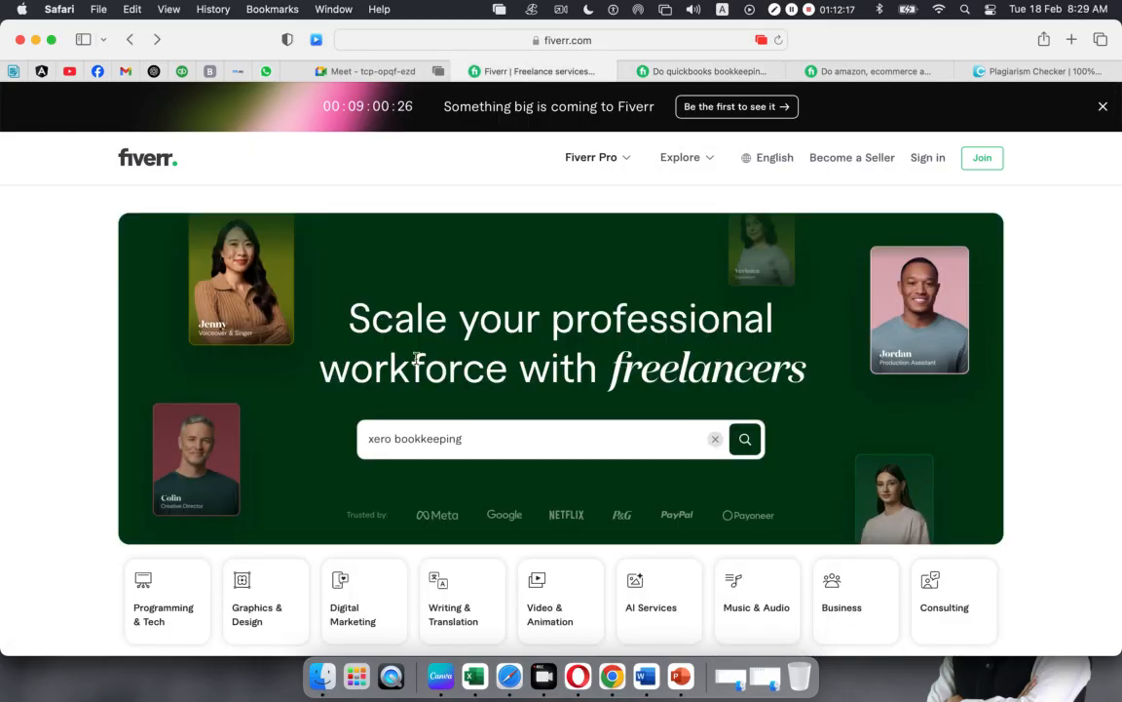
{"action": "left_click", "coordinate": [720, 70]}
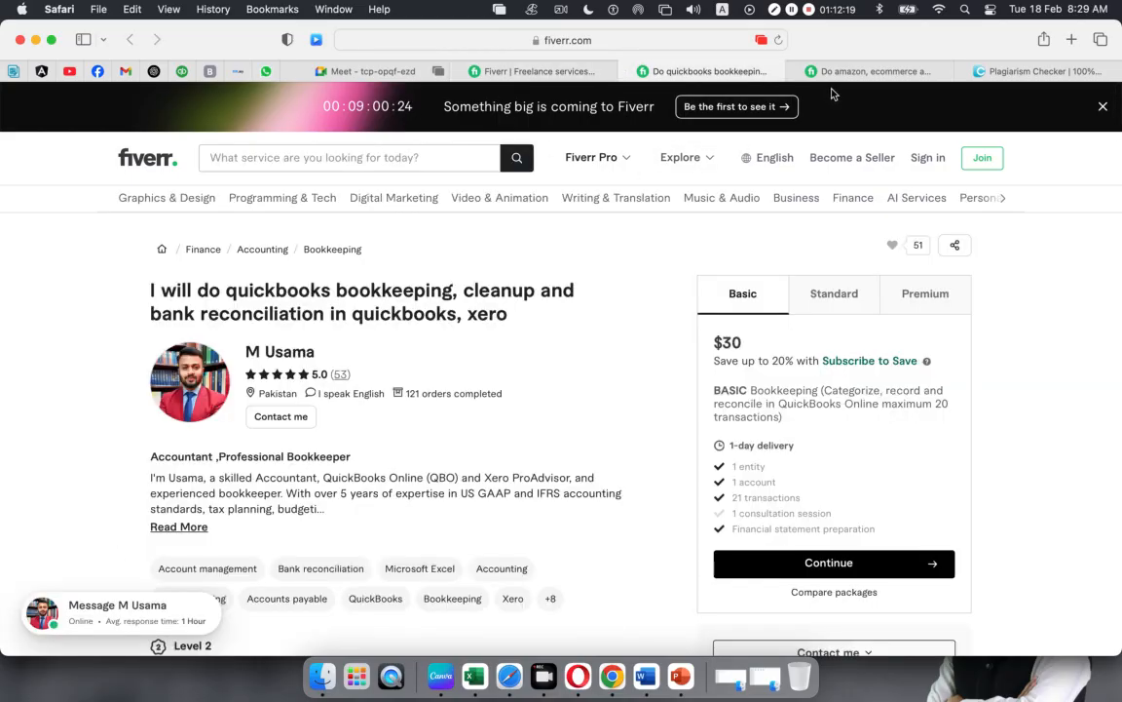
{"action": "left_click", "coordinate": [846, 73]}
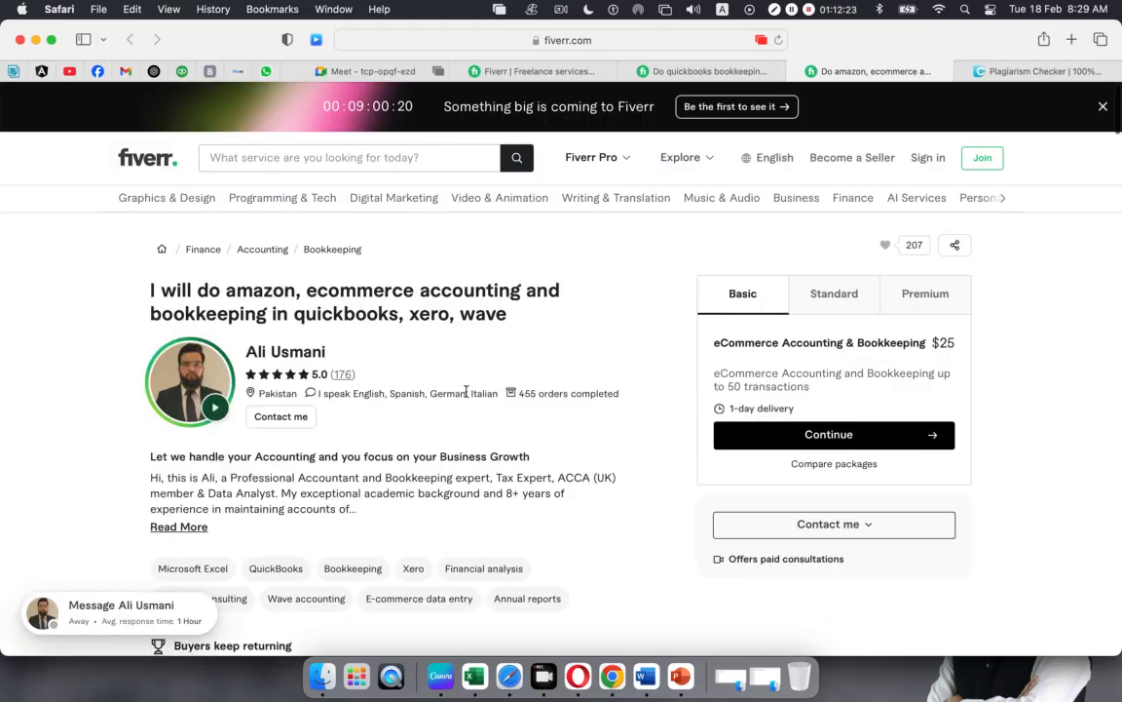
{"action": "scroll", "coordinate": [466, 390], "scroll_direction": "down", "scroll_amount": 15}
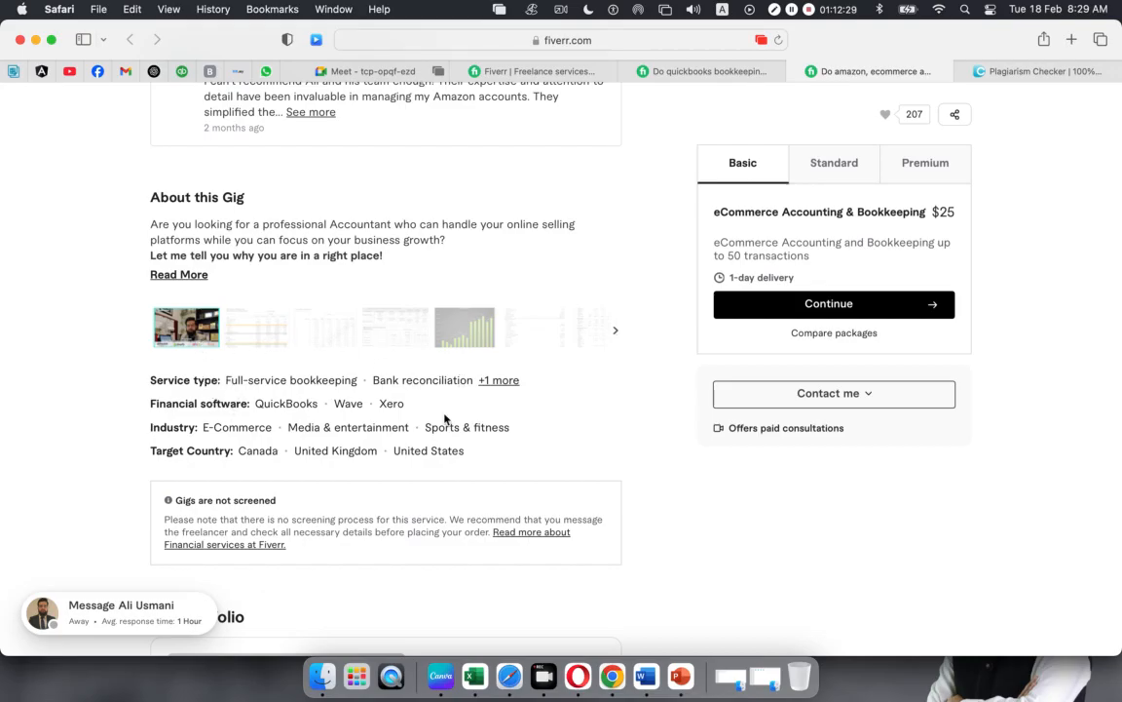
In Opera, upload "Fiverr Male 04.jpg" from Desktop > Trendup Class Materiales > Total 13 Classes > Fiverr Class as the first gig image.
{"action": "left_click", "coordinate": [578, 672]}
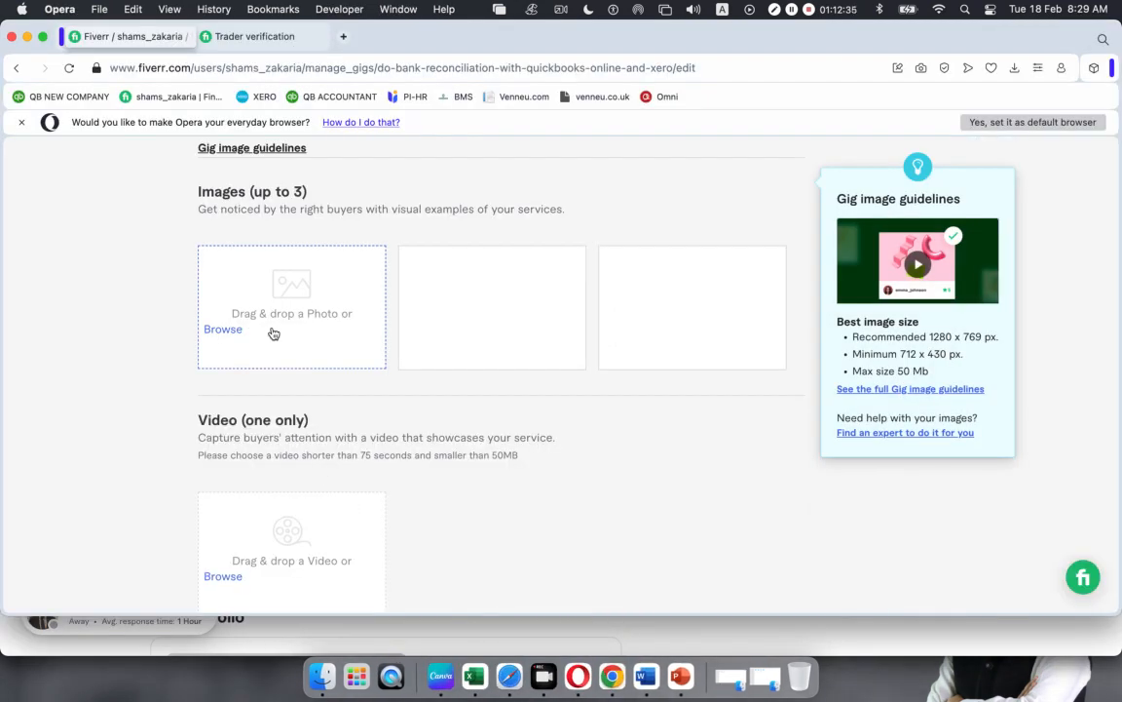
{"action": "left_click", "coordinate": [223, 329]}
{"action": "left_click", "coordinate": [296, 425]}
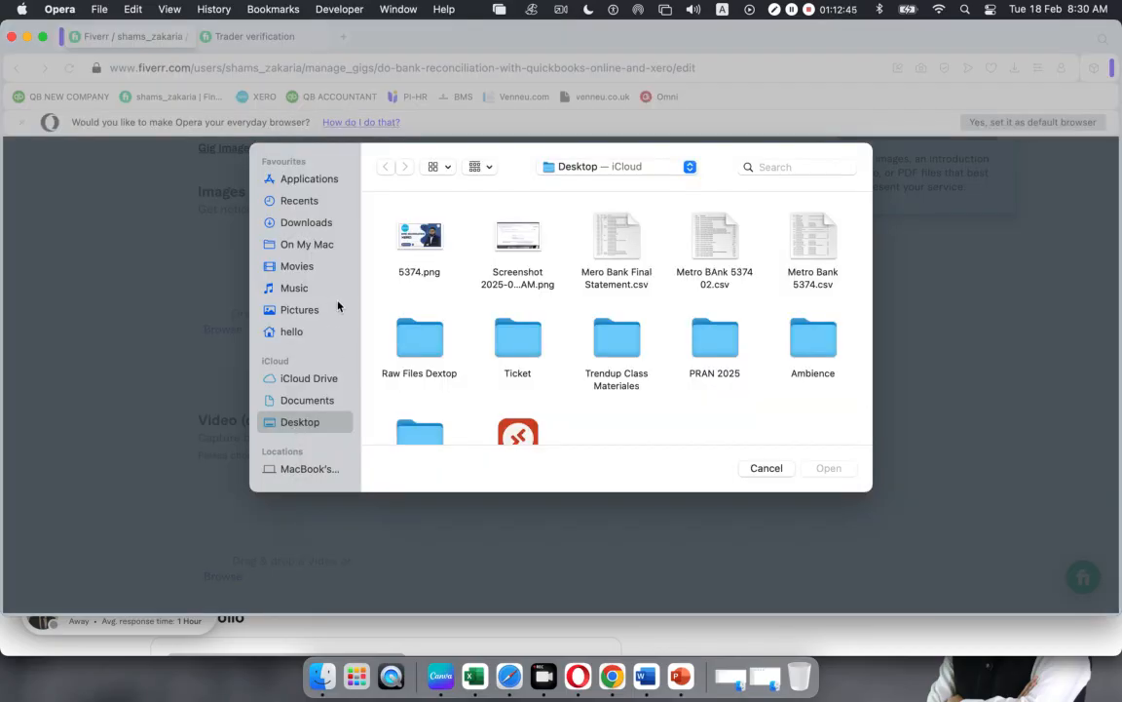
{"action": "double_click", "coordinate": [619, 343]}
{"action": "double_click", "coordinate": [582, 239]}
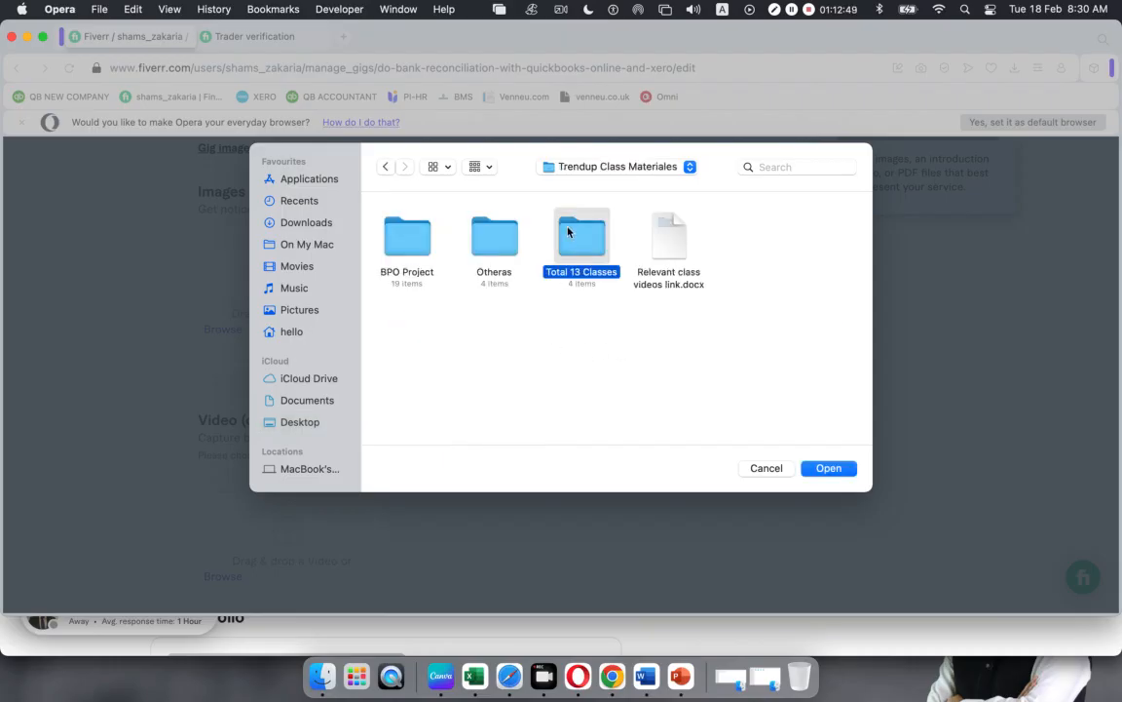
{"action": "double_click", "coordinate": [397, 243]}
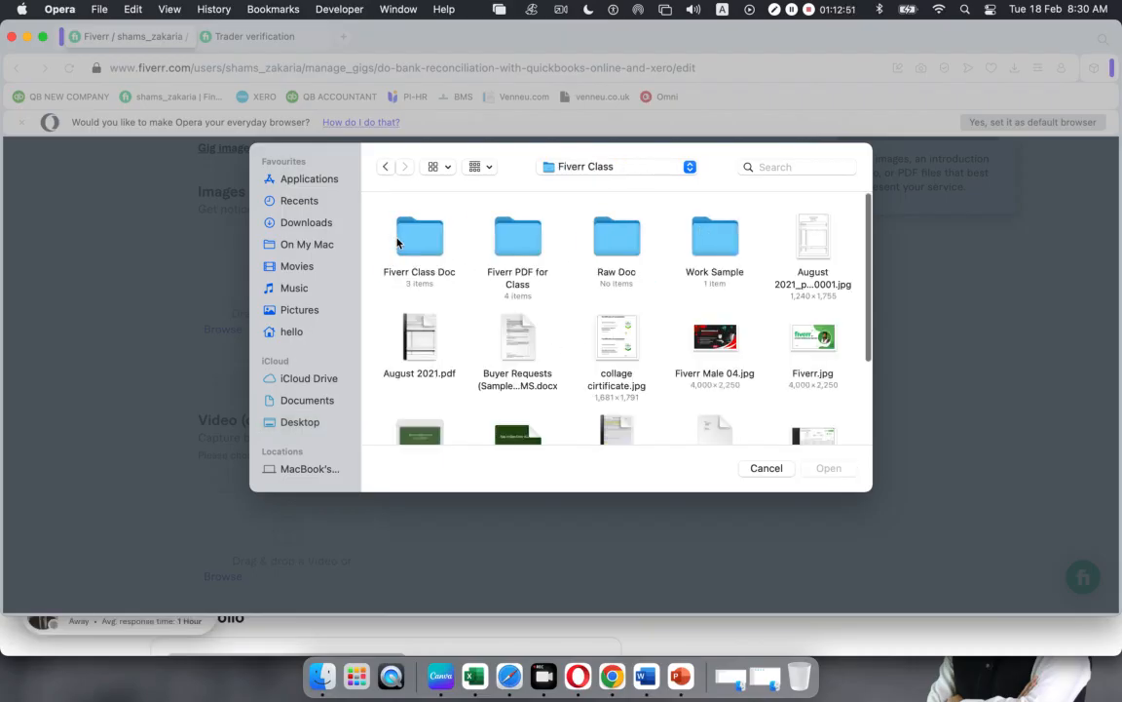
{"action": "left_click", "coordinate": [721, 341]}
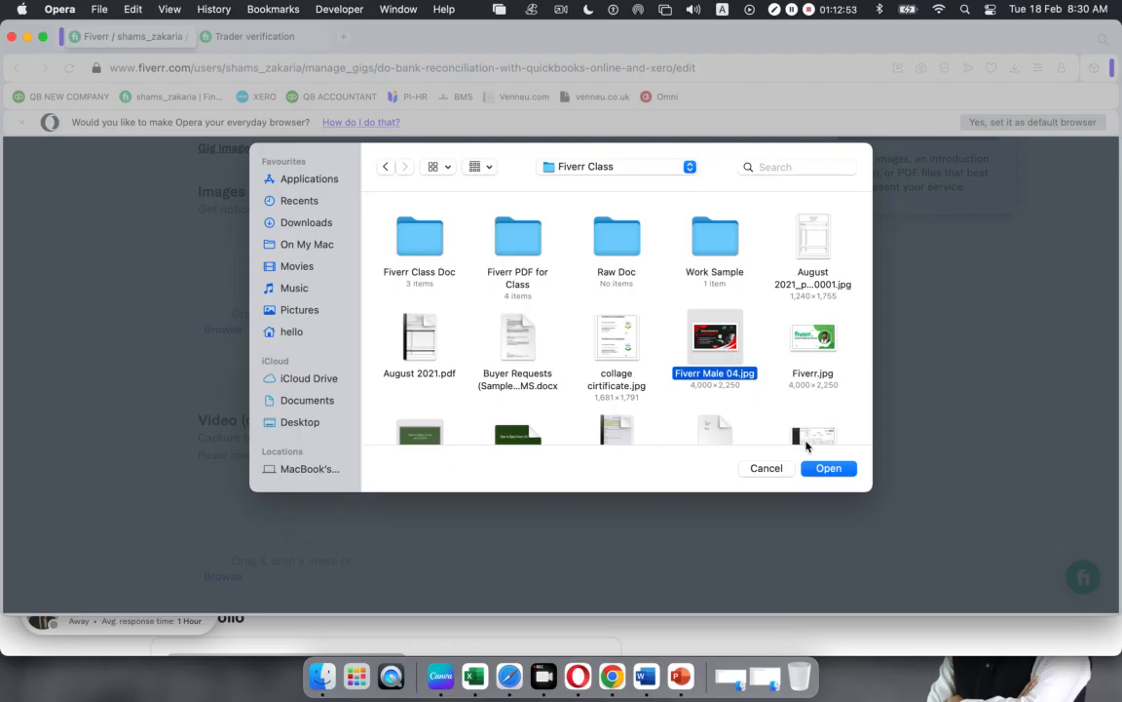
{"action": "left_click", "coordinate": [828, 468]}
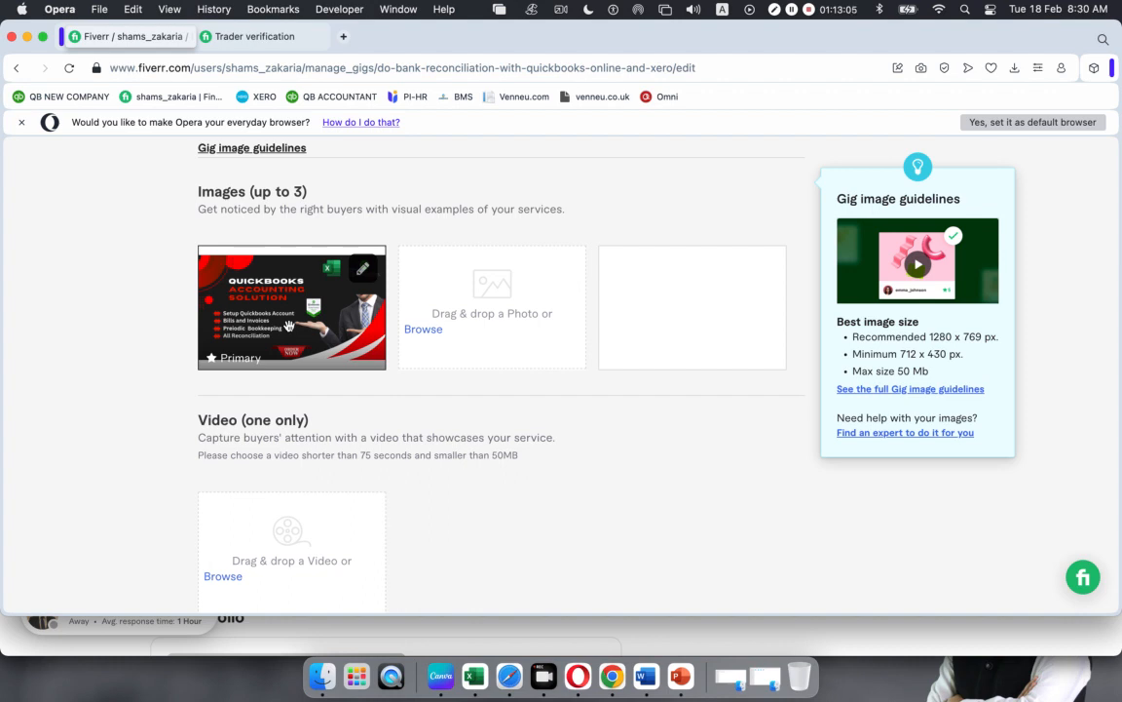
Check the gig's Video and Documents areas, and play the introduction video of the Amazon and ecommerce accounting gig in Safari.
{"action": "scroll", "coordinate": [291, 475], "scroll_direction": "down", "scroll_amount": 4}
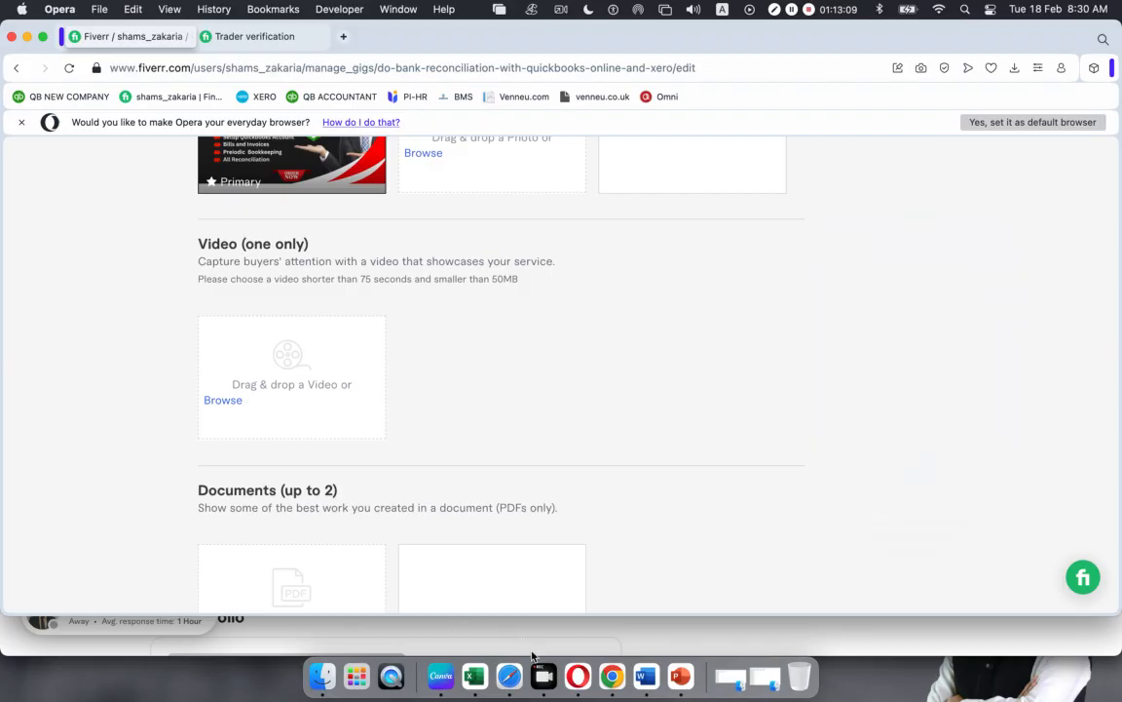
{"action": "left_click", "coordinate": [509, 676]}
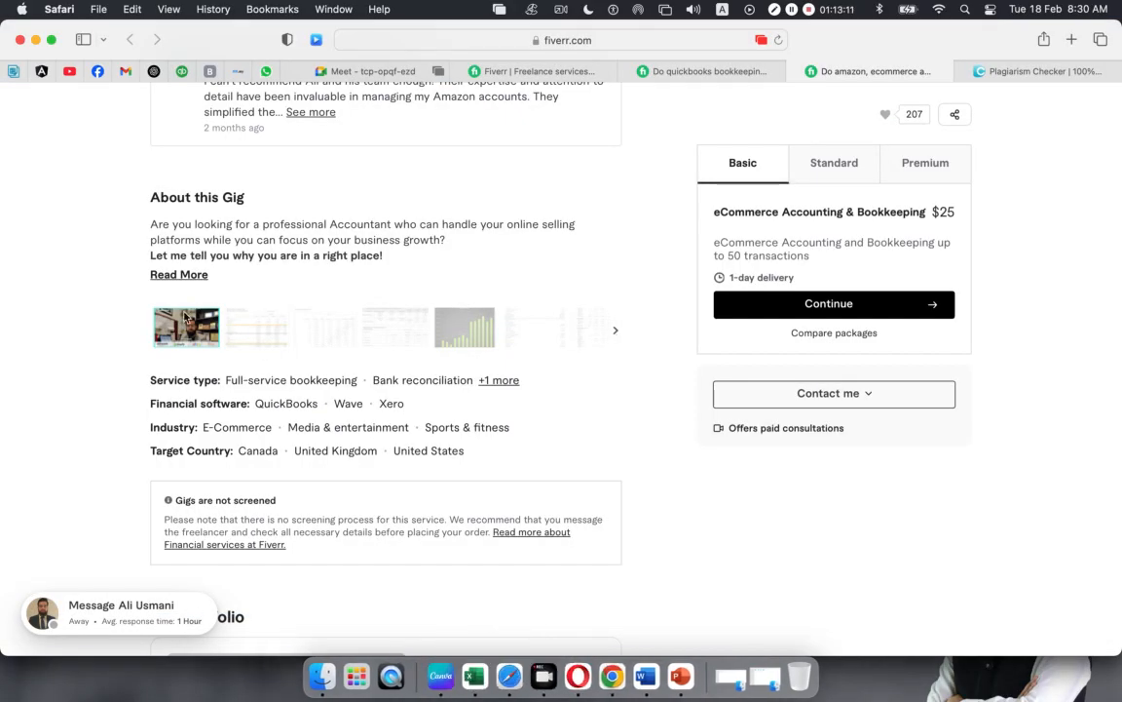
{"action": "left_click", "coordinate": [185, 331]}
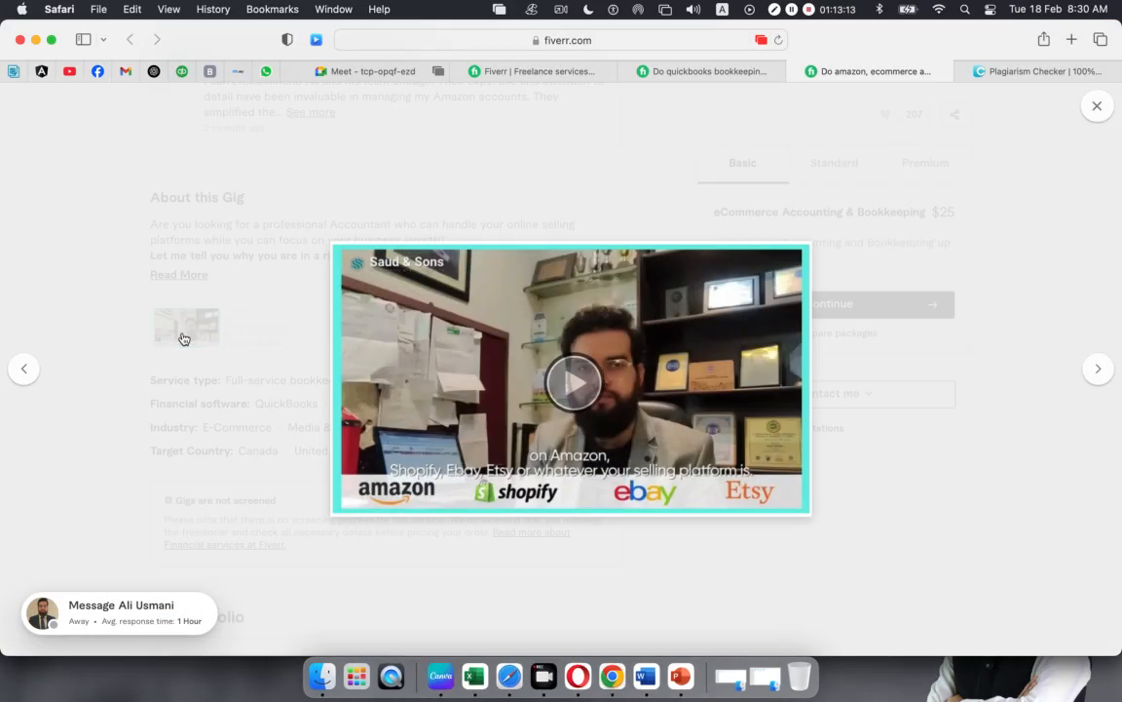
{"action": "left_click", "coordinate": [574, 382]}
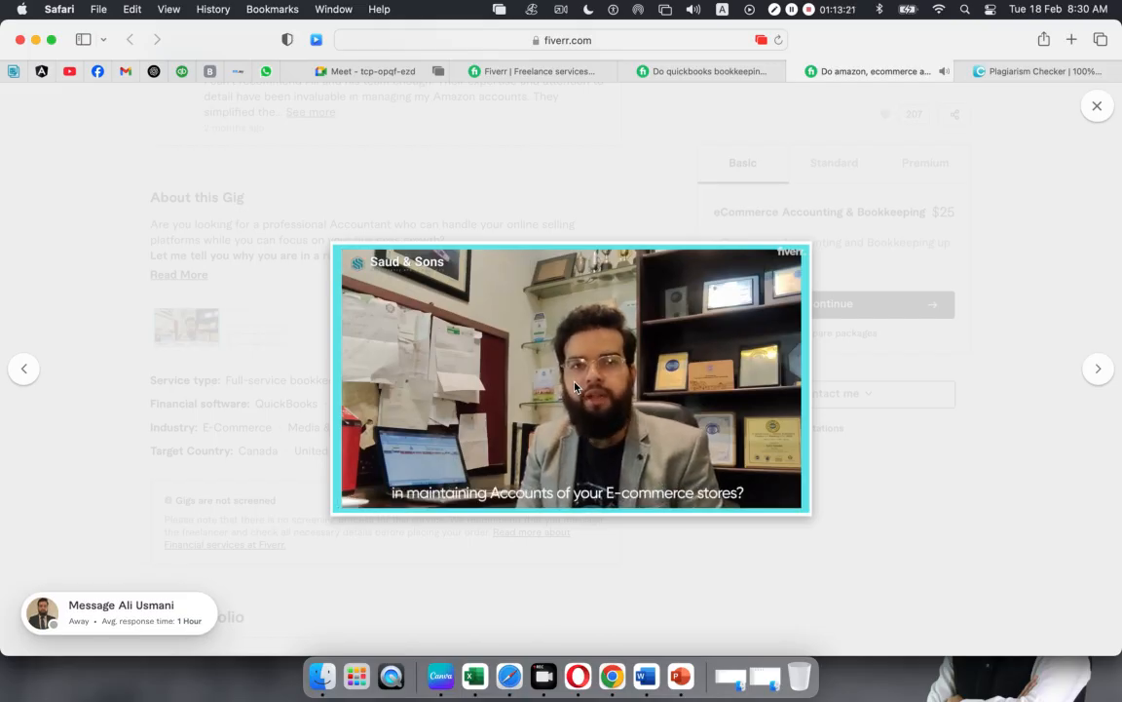
Pause and close the introduction video of the Amazon and ecommerce accounting gig, and look over the rest of its page.
{"action": "mouse_move", "coordinate": [405, 463]}
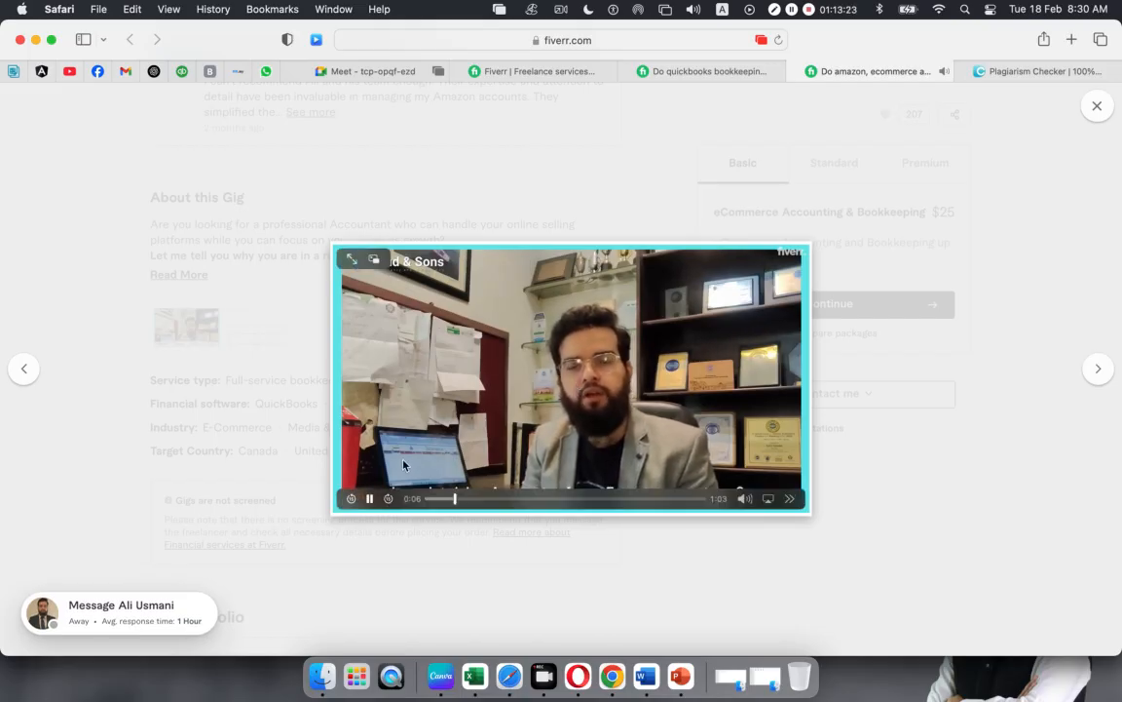
{"action": "left_click", "coordinate": [368, 499]}
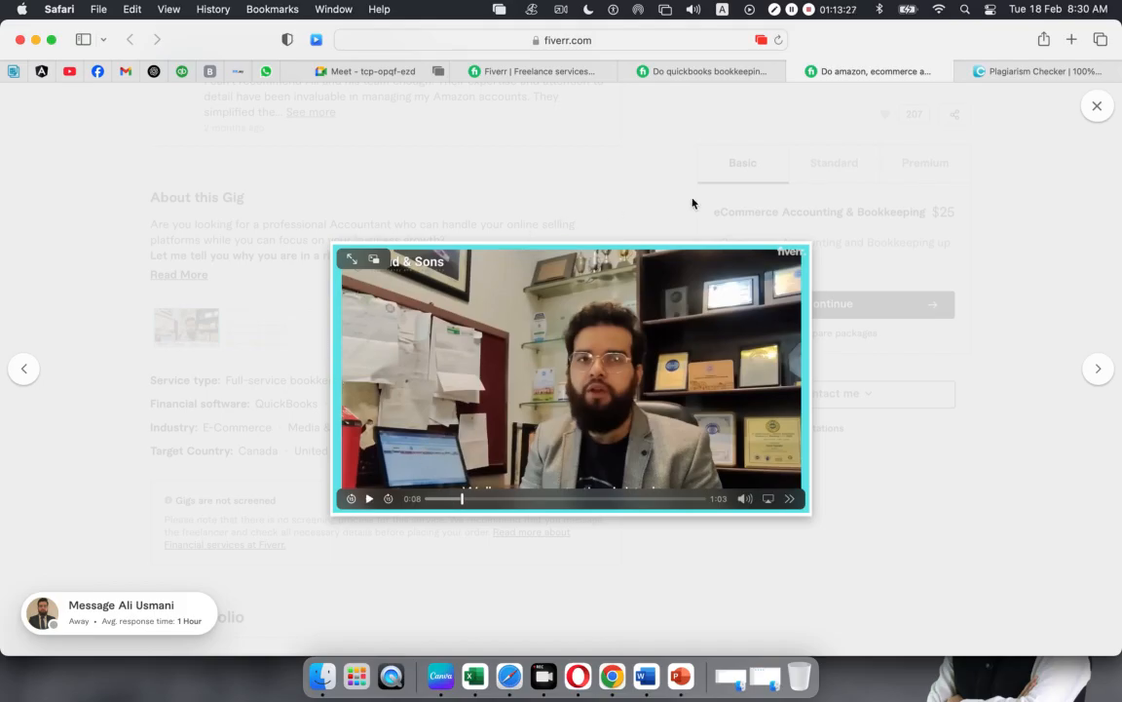
{"action": "left_click", "coordinate": [1097, 105]}
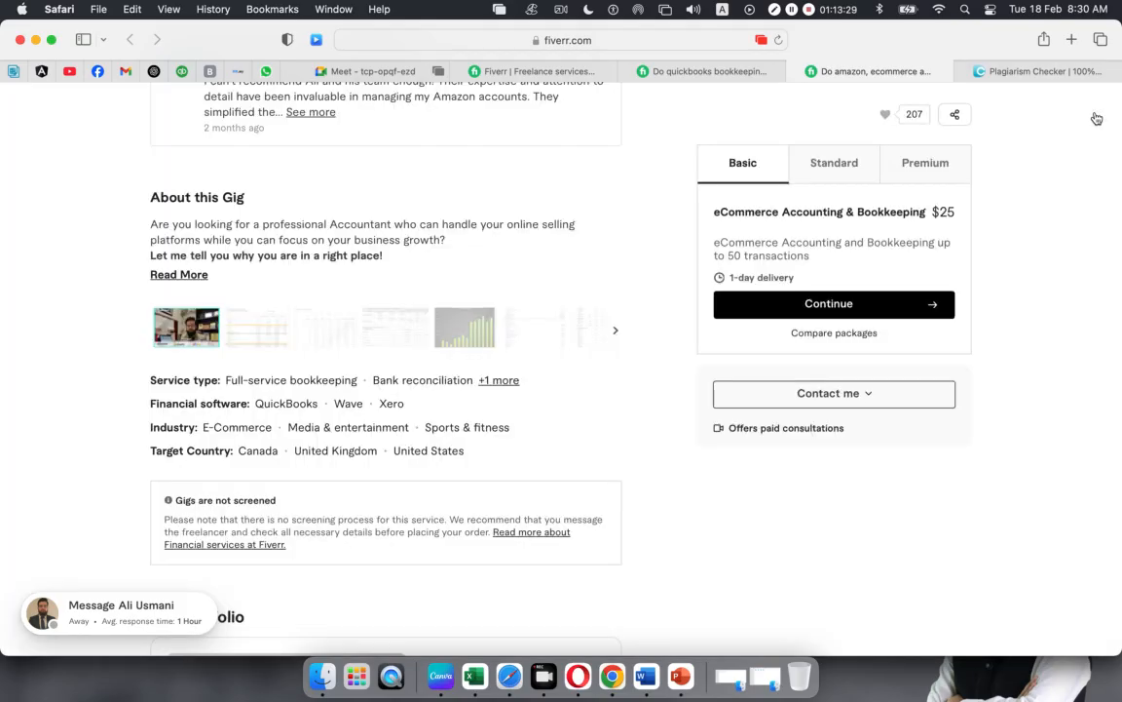
{"action": "scroll", "coordinate": [415, 544], "scroll_direction": "down", "scroll_amount": 4}
{"action": "scroll", "coordinate": [417, 547], "scroll_direction": "up", "scroll_amount": 2}
{"action": "scroll", "coordinate": [417, 547], "scroll_direction": "up", "scroll_amount": 2}
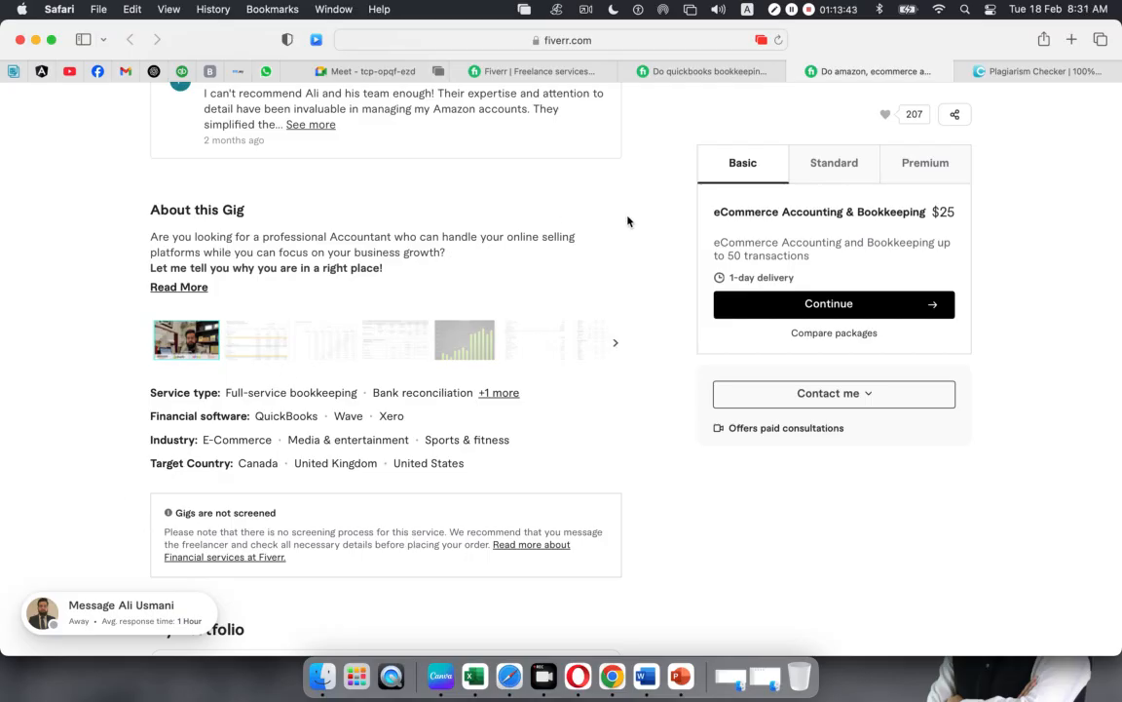
Switch to Opera and review the gig's Video and Documents areas, including the PDF-only rule for documents.
{"action": "left_click", "coordinate": [579, 669]}
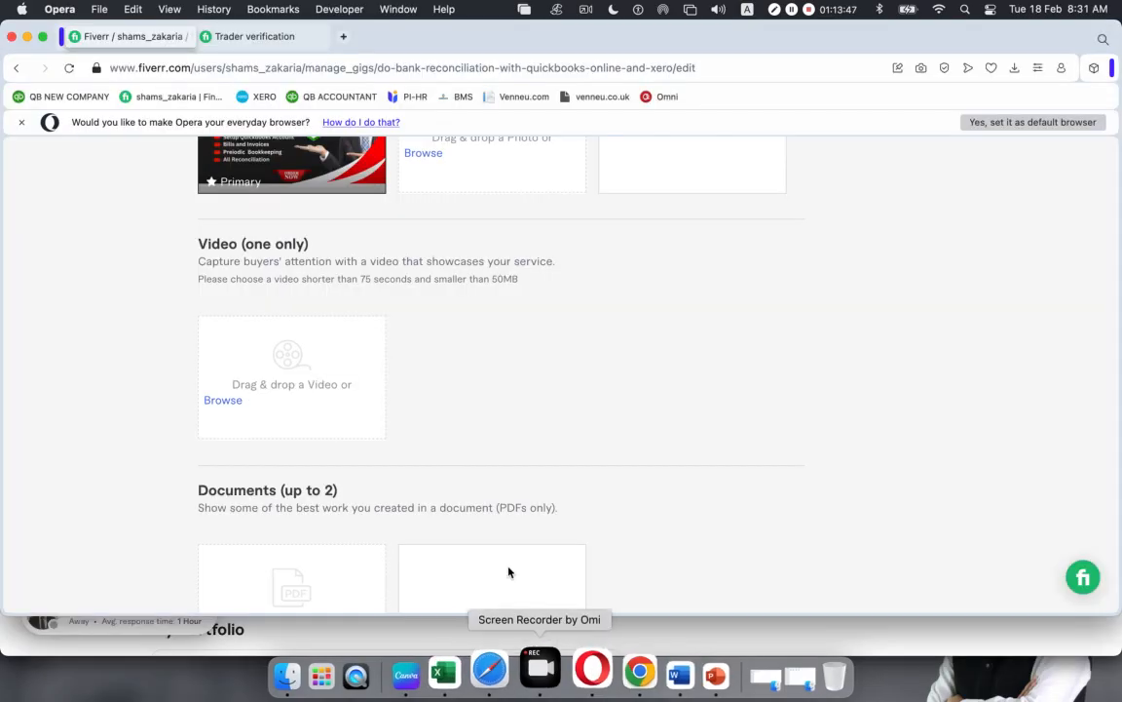
{"action": "scroll", "coordinate": [507, 433], "scroll_direction": "down", "scroll_amount": 1}
{"action": "scroll", "coordinate": [508, 432], "scroll_direction": "down", "scroll_amount": 1}
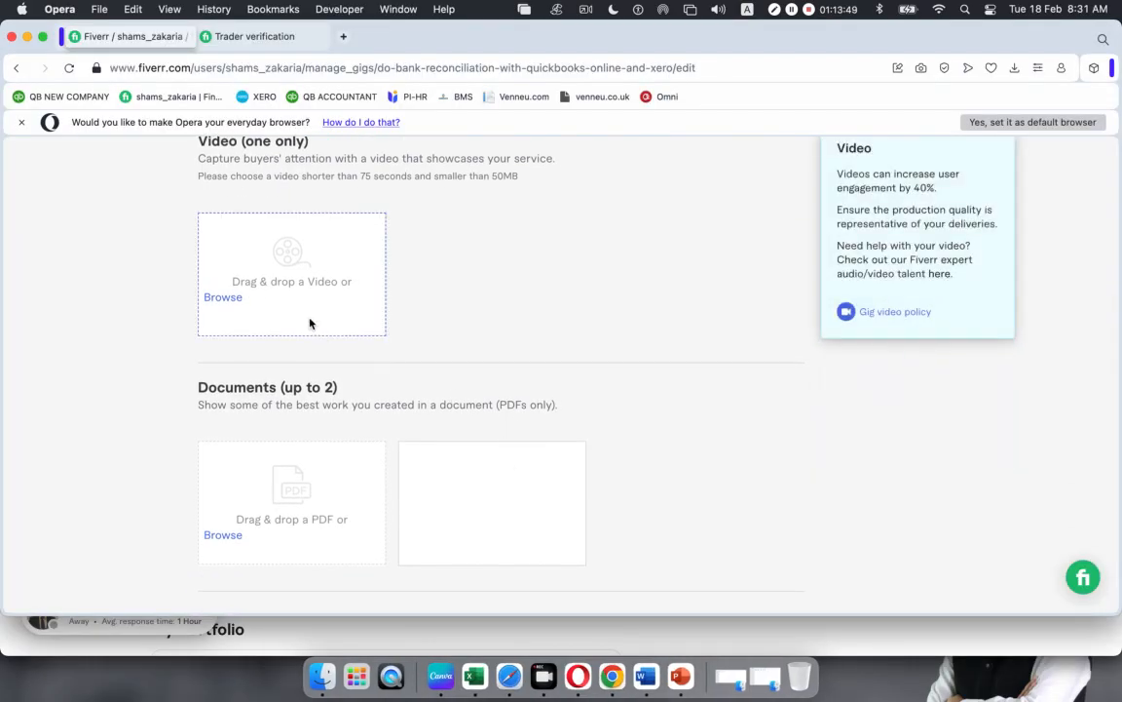
{"action": "scroll", "coordinate": [555, 355], "scroll_direction": "down", "scroll_amount": 3}
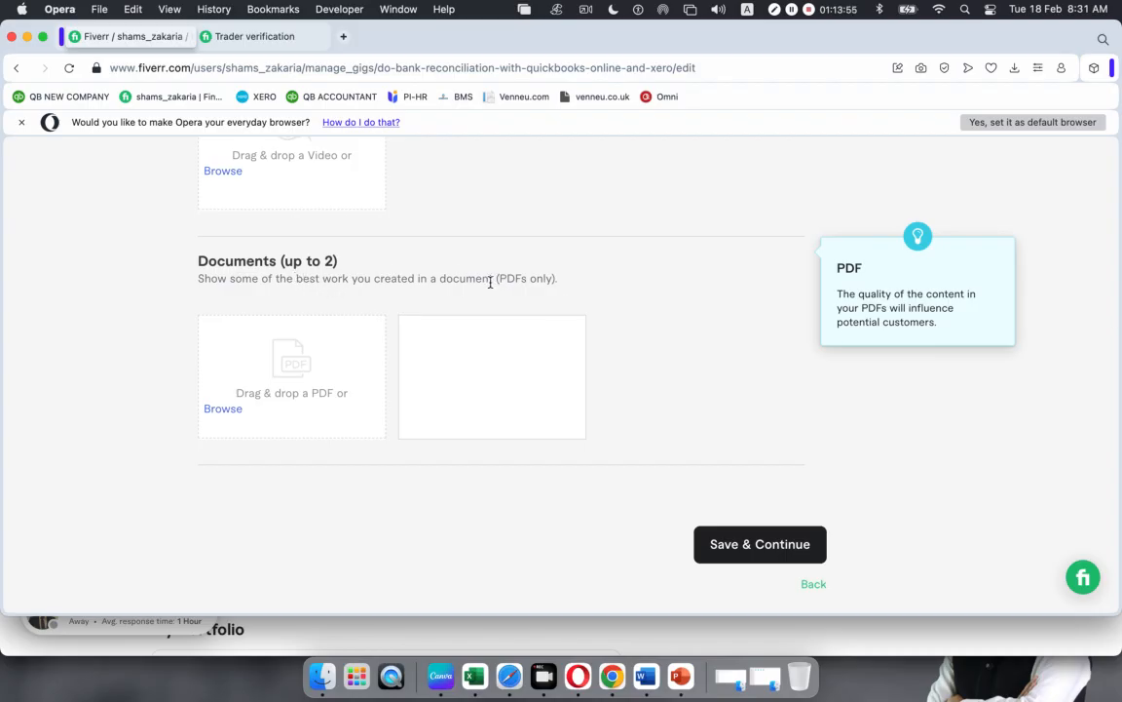
{"action": "left_click_drag", "start_coordinate": [501, 277], "coordinate": [556, 280]}
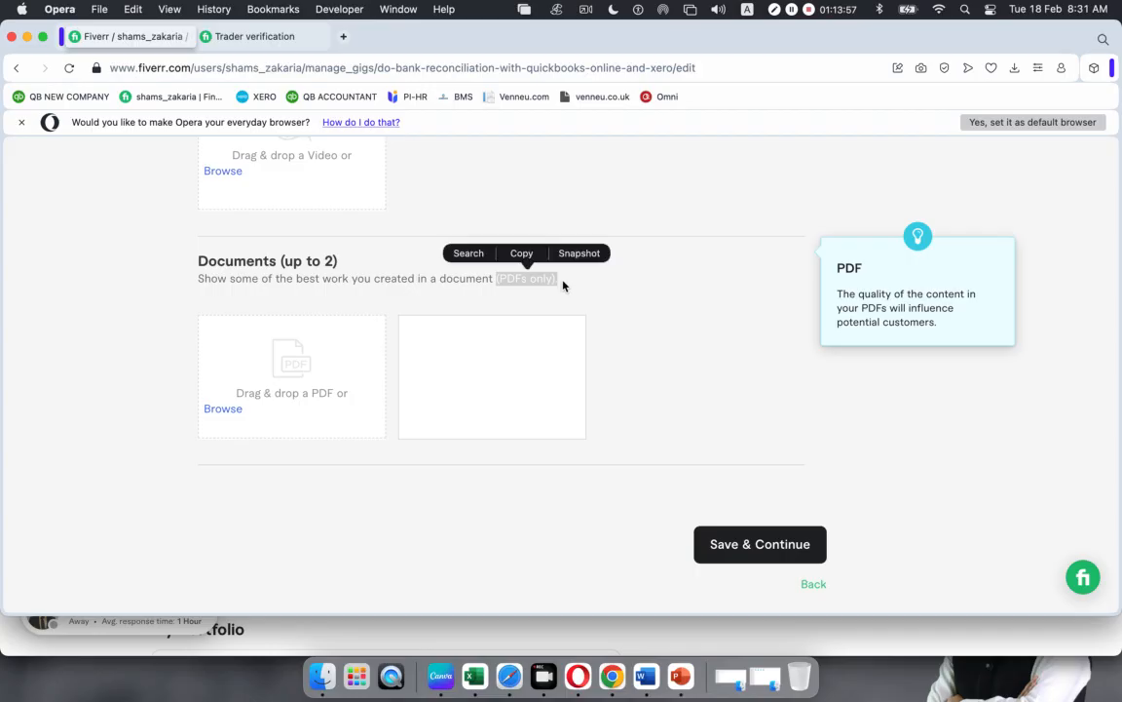
{"action": "left_click", "coordinate": [348, 505]}
Open the file chooser for the gig's first document and look through the Fiverr Class folder for a PDF.
{"action": "left_click", "coordinate": [233, 411]}
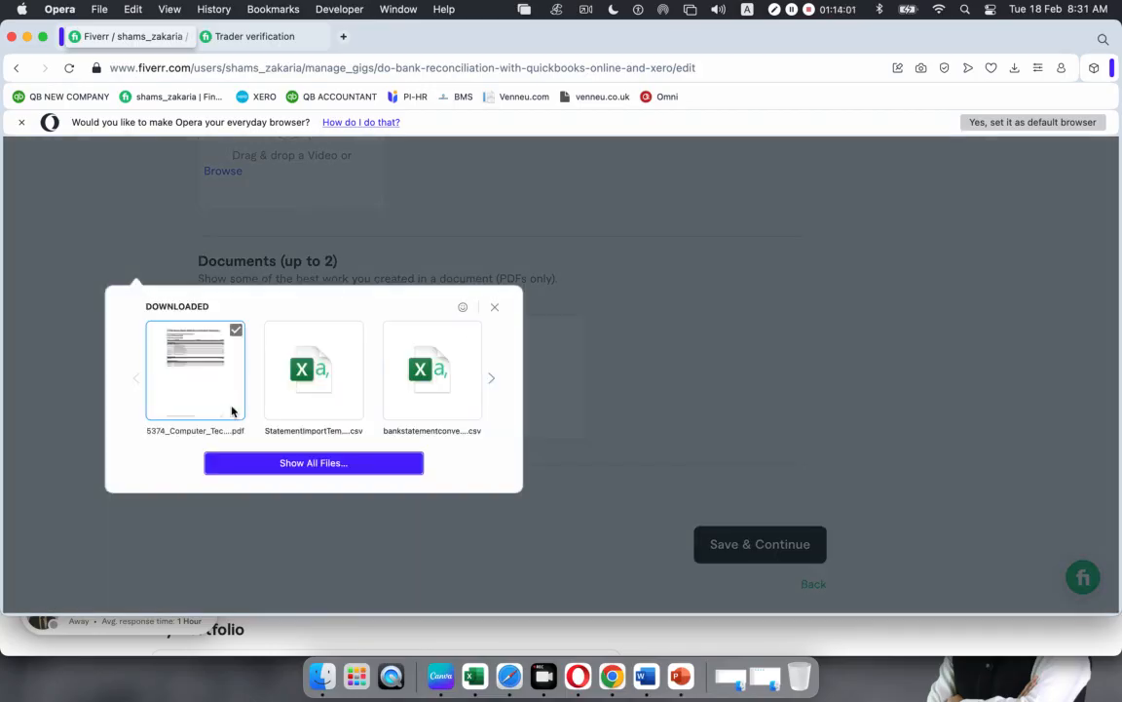
{"action": "left_click", "coordinate": [291, 470]}
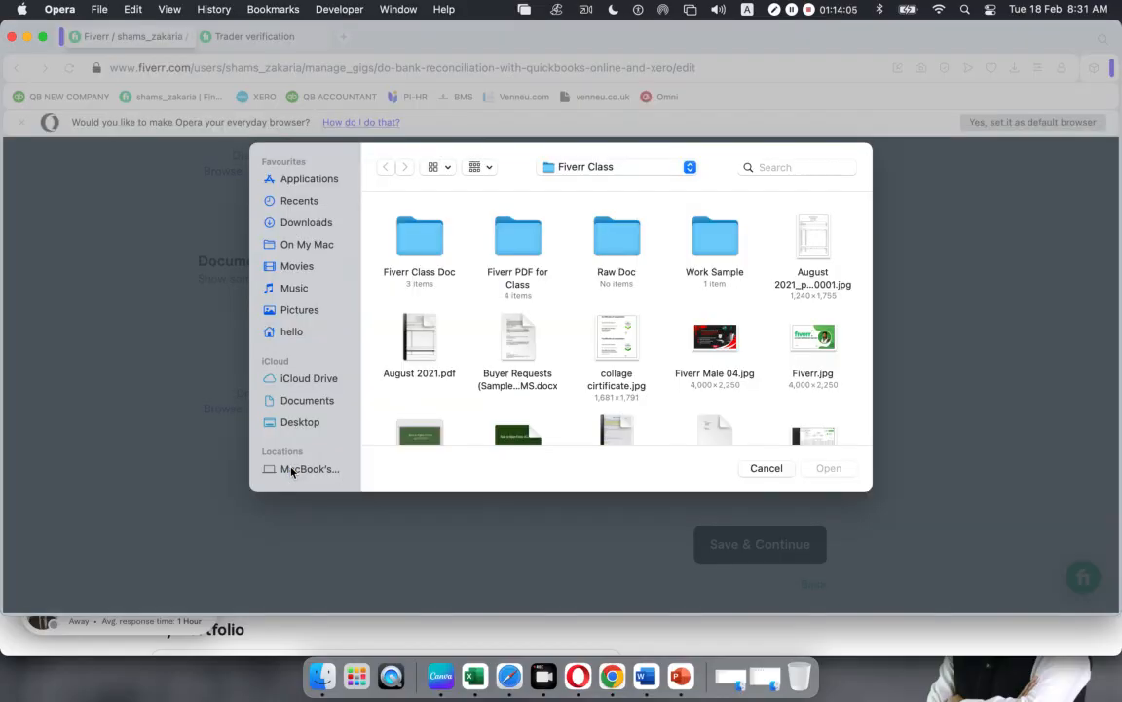
{"action": "scroll", "coordinate": [568, 318], "scroll_direction": "down", "scroll_amount": 3}
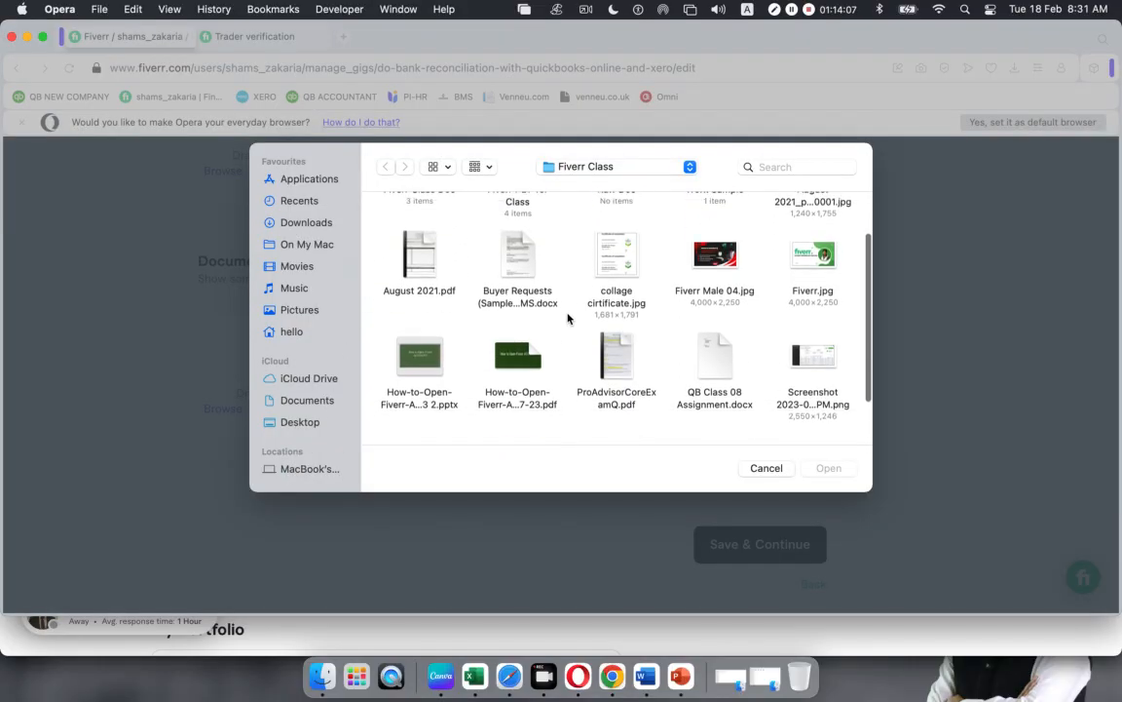
{"action": "scroll", "coordinate": [568, 318], "scroll_direction": "up", "scroll_amount": 1}
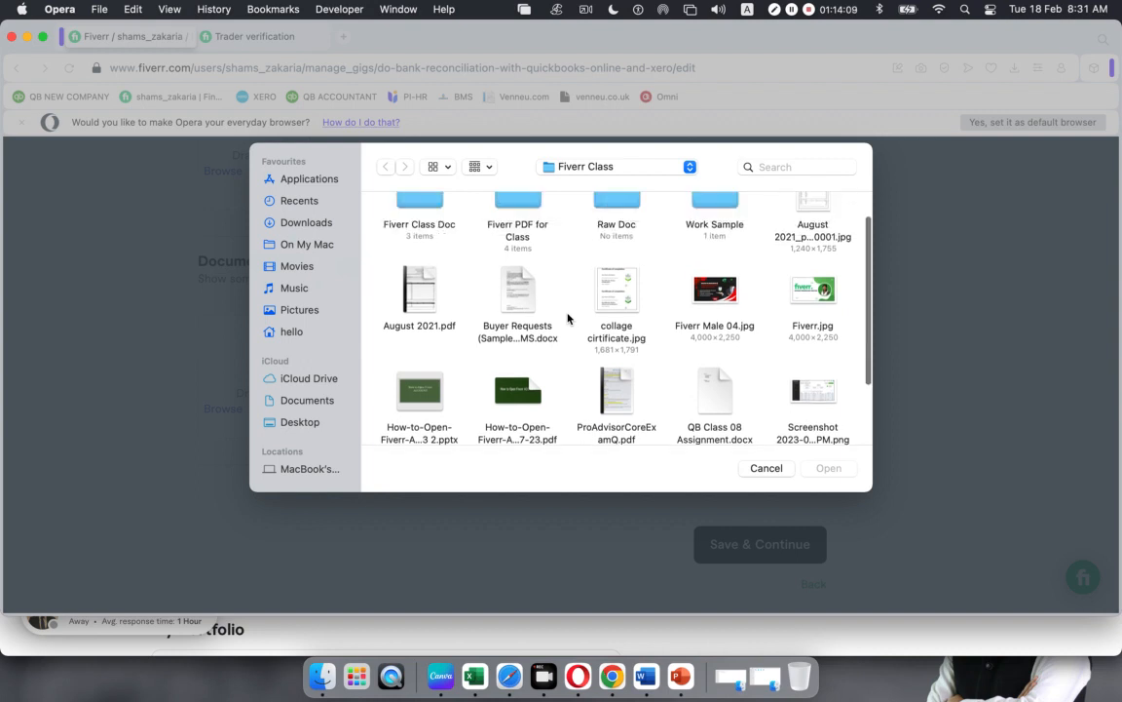
{"action": "scroll", "coordinate": [568, 318], "scroll_direction": "up", "scroll_amount": 2}
{"action": "scroll", "coordinate": [568, 318], "scroll_direction": "down", "scroll_amount": 3}
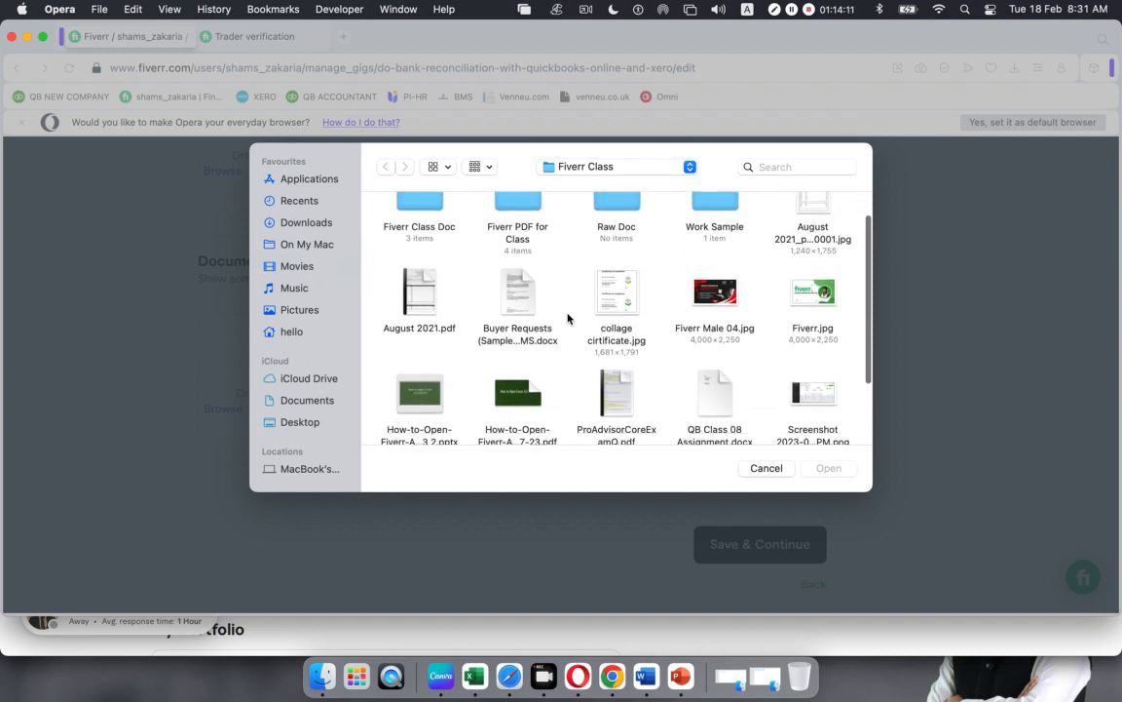
{"action": "scroll", "coordinate": [568, 318], "scroll_direction": "down", "scroll_amount": 3}
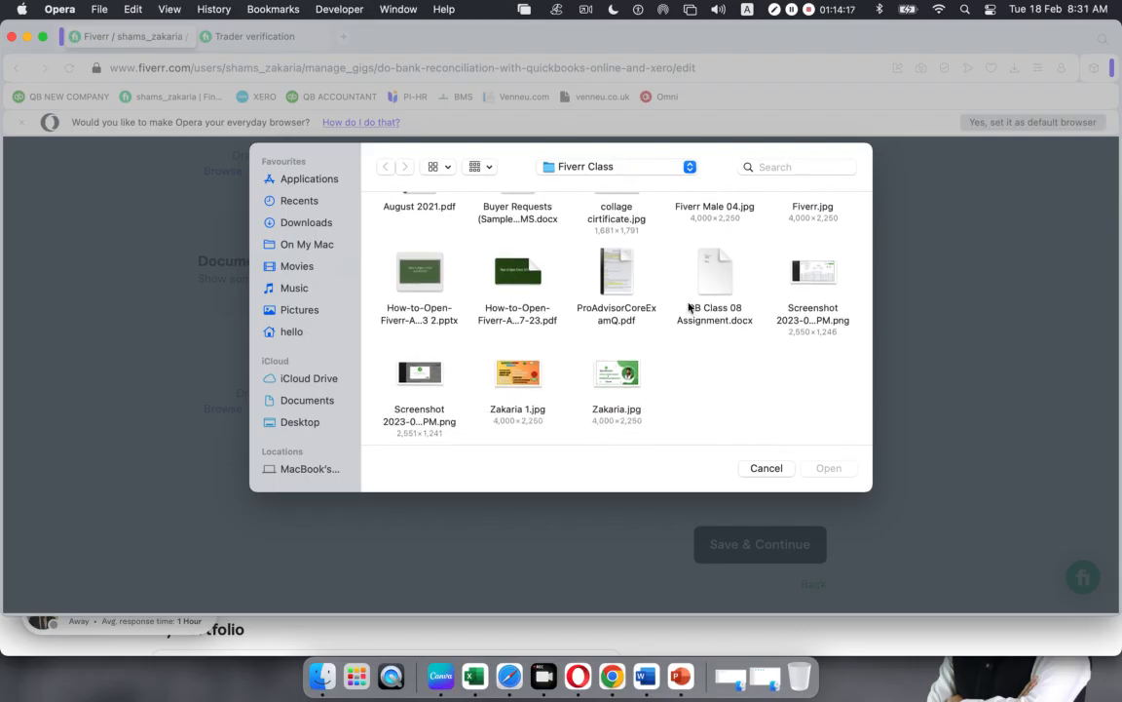
{"action": "scroll", "coordinate": [749, 318], "scroll_direction": "up", "scroll_amount": 3}
{"action": "scroll", "coordinate": [749, 318], "scroll_direction": "up", "scroll_amount": 1}
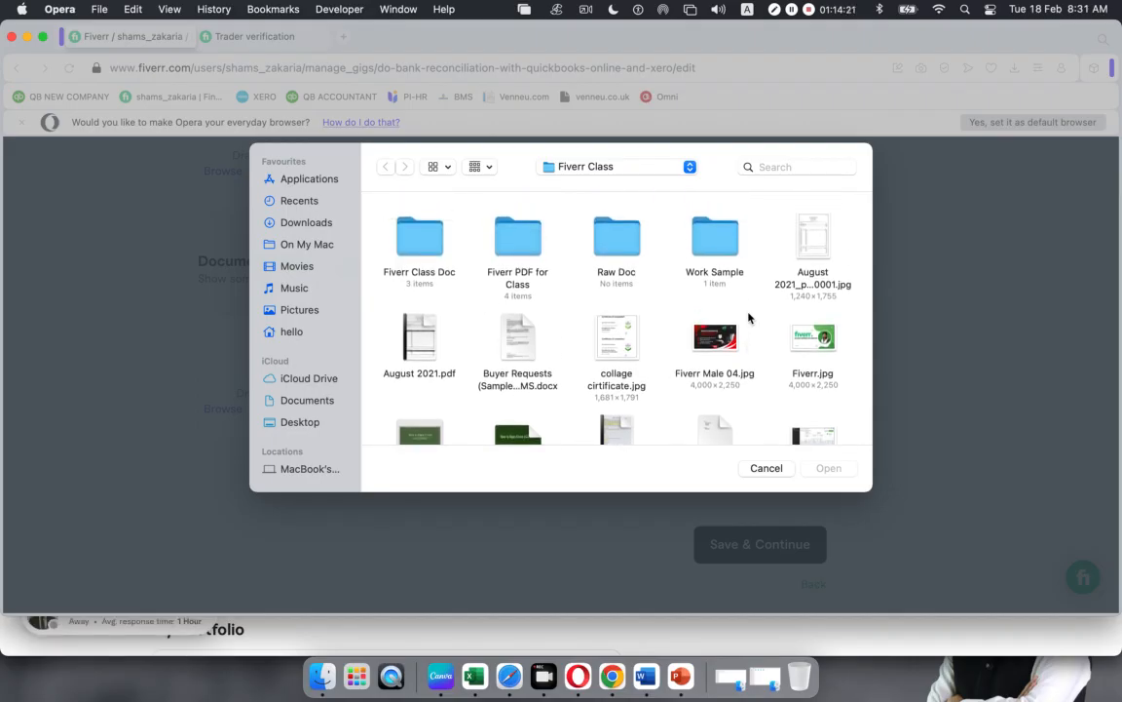
Check the "Fiverr PDF for Class" and "Raw Doc" folders for a suitable document, and return to the Fiverr Class folder.
{"action": "double_click", "coordinate": [516, 237]}
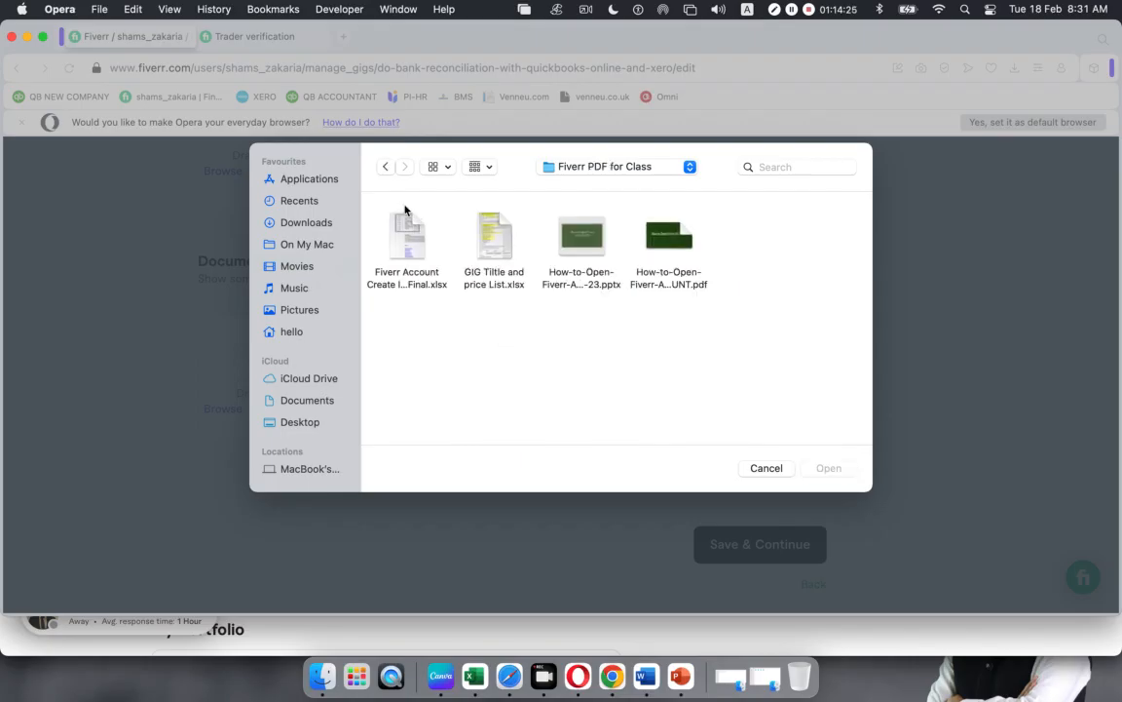
{"action": "left_click", "coordinate": [386, 167]}
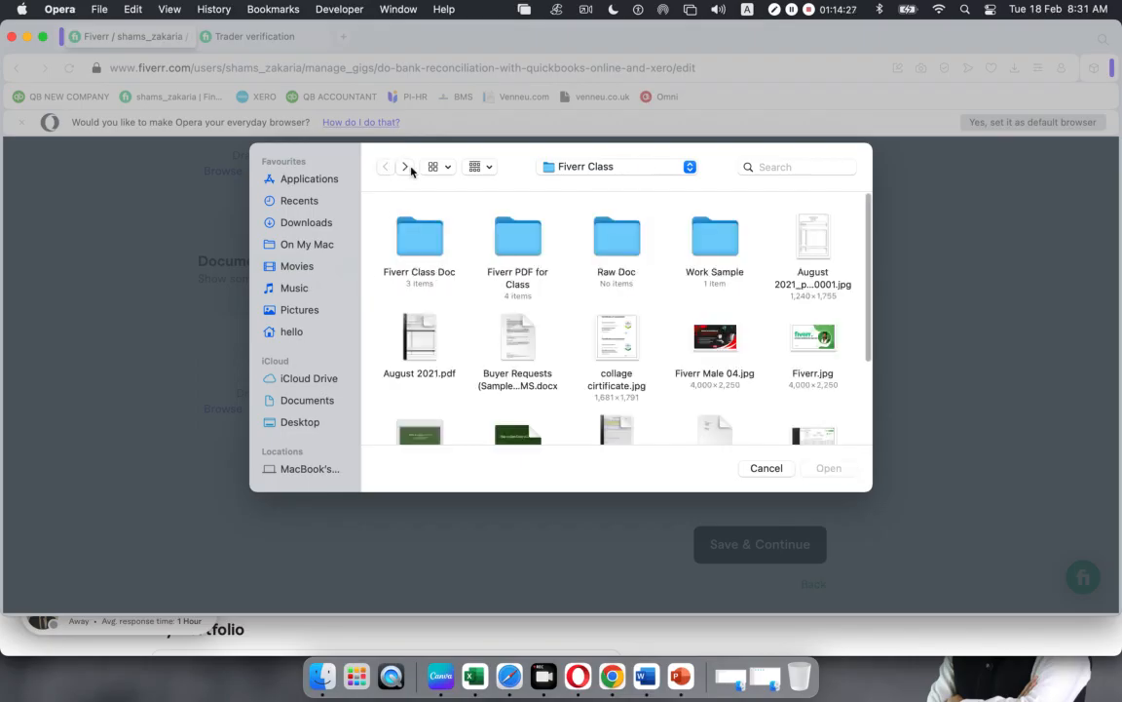
{"action": "double_click", "coordinate": [632, 248]}
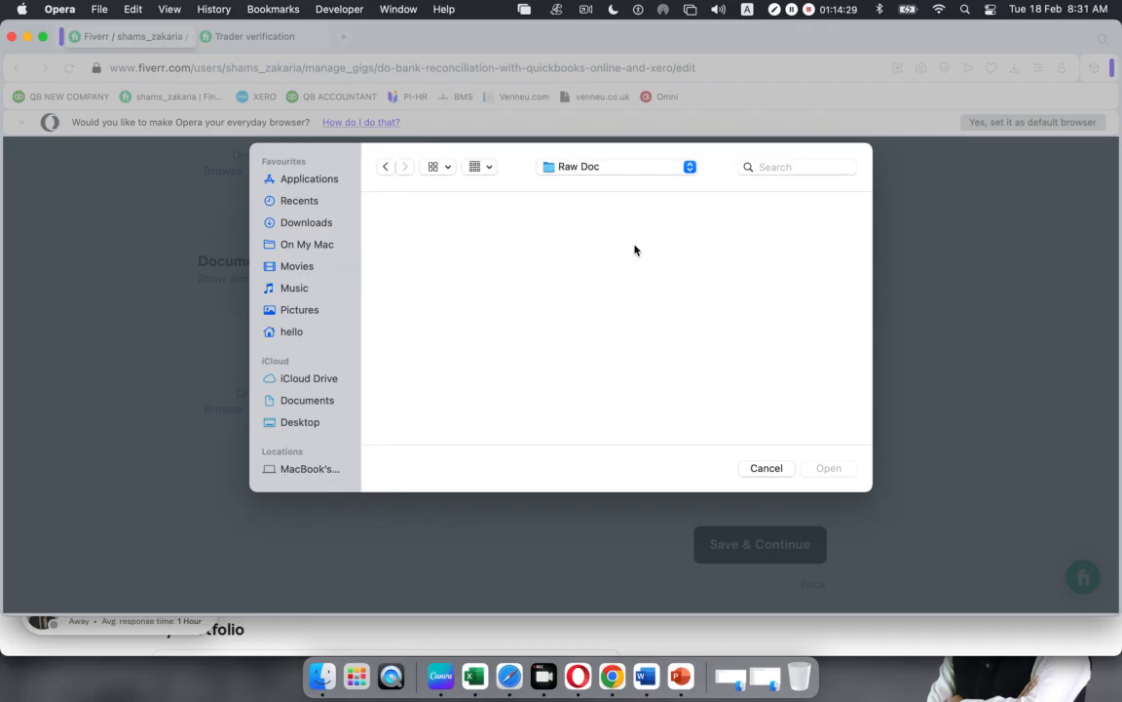
{"action": "left_click", "coordinate": [387, 168]}
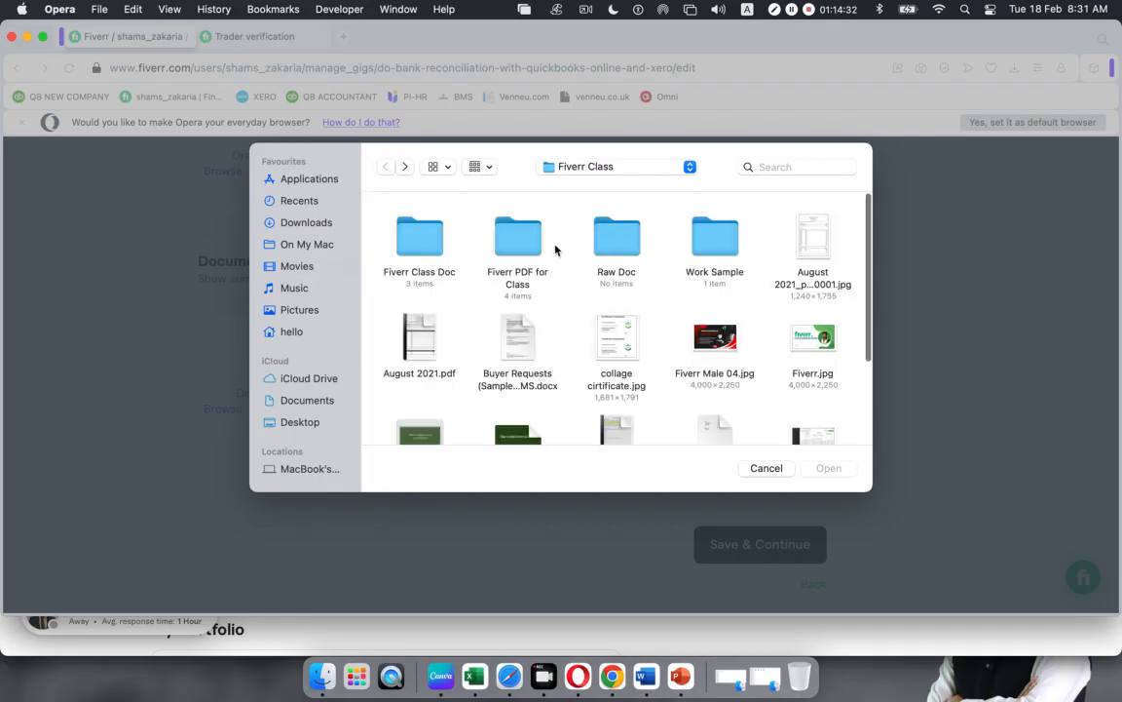
Upload "August 2021.pdf" from the Fiverr Class folder as the gig's first document.
{"action": "left_click", "coordinate": [805, 238]}
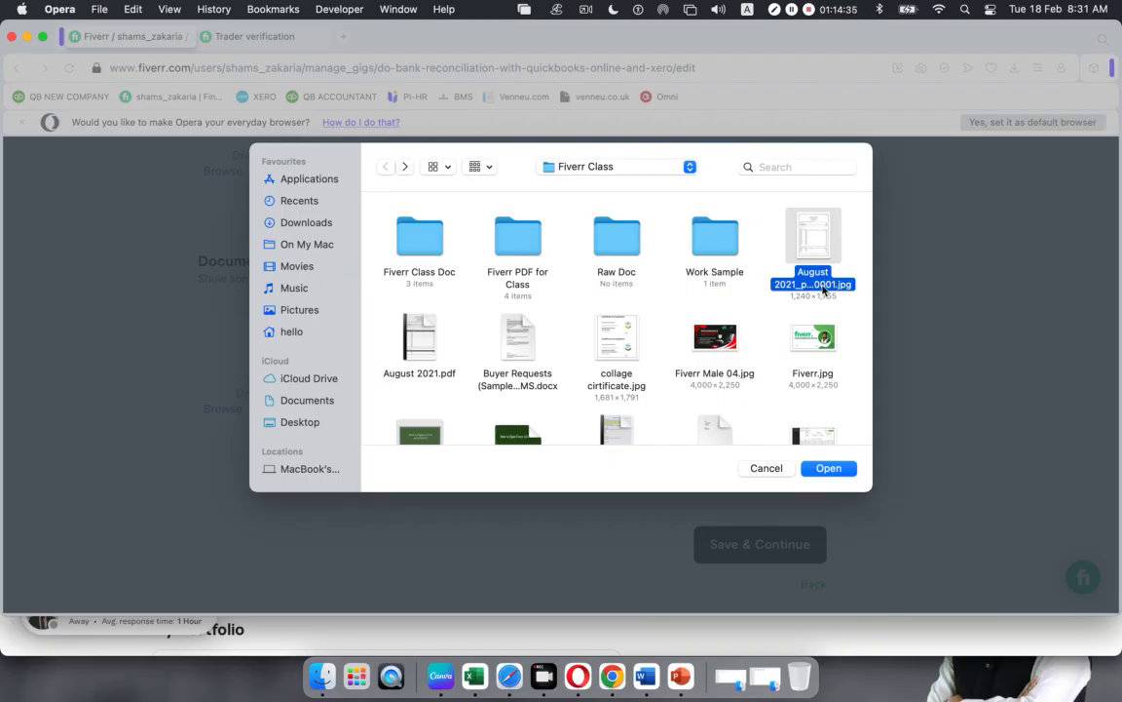
{"action": "left_click", "coordinate": [420, 339]}
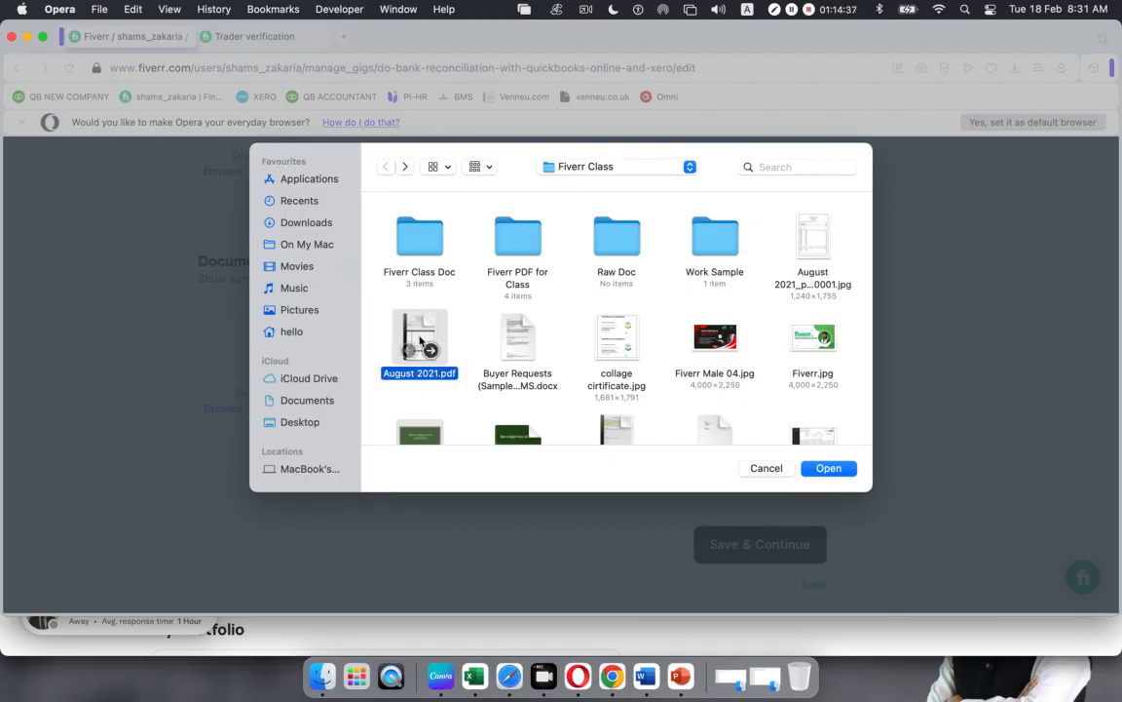
{"action": "left_click", "coordinate": [833, 475]}
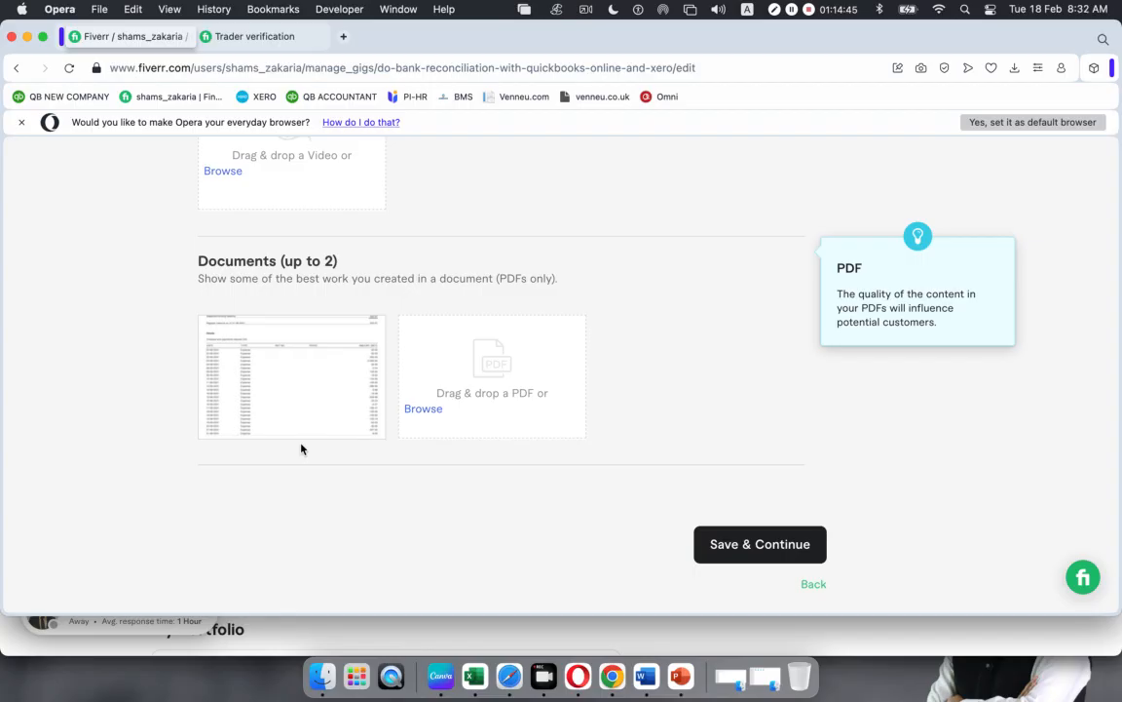
Review the gallery media, save it and continue to the gig's Publish stage, down to the publishing option.
{"action": "mouse_move", "coordinate": [352, 416]}
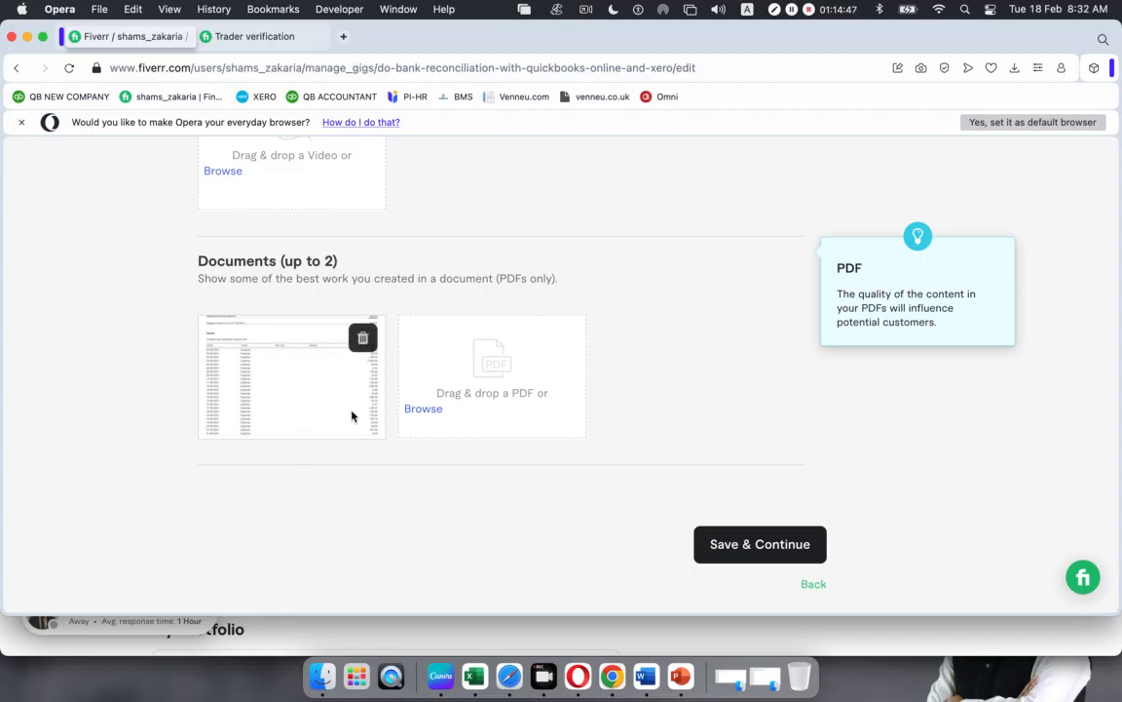
{"action": "scroll", "coordinate": [556, 393], "scroll_direction": "up", "scroll_amount": 10}
{"action": "scroll", "coordinate": [558, 394], "scroll_direction": "down", "scroll_amount": 10}
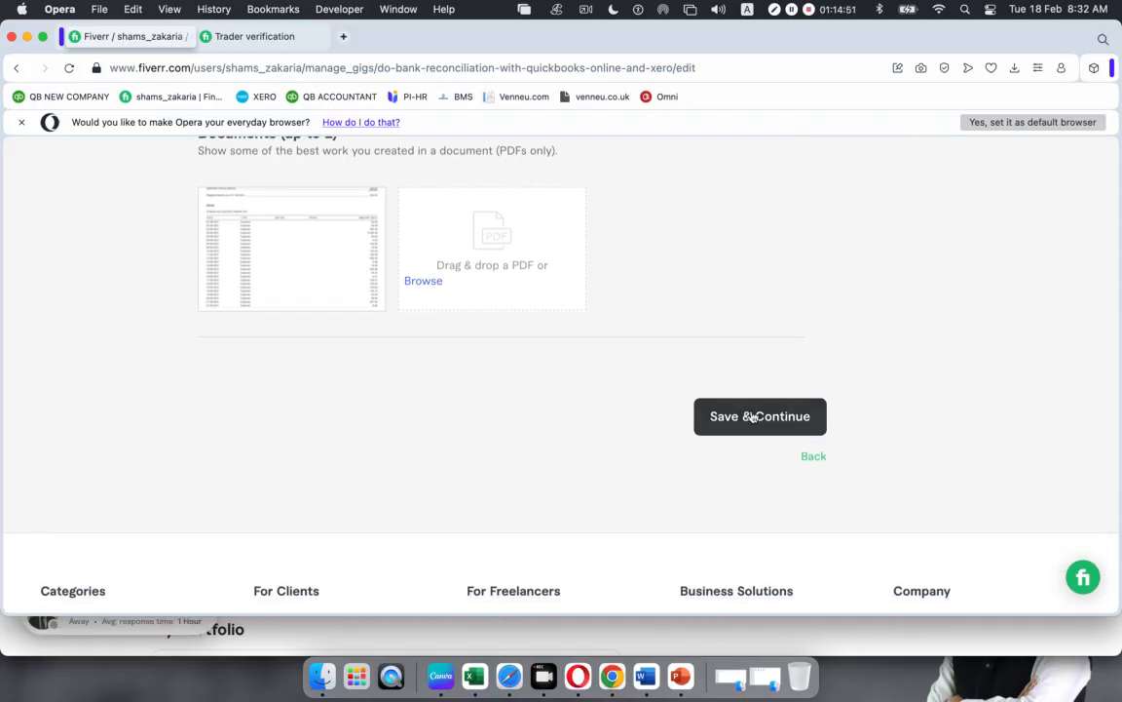
{"action": "left_click", "coordinate": [753, 417]}
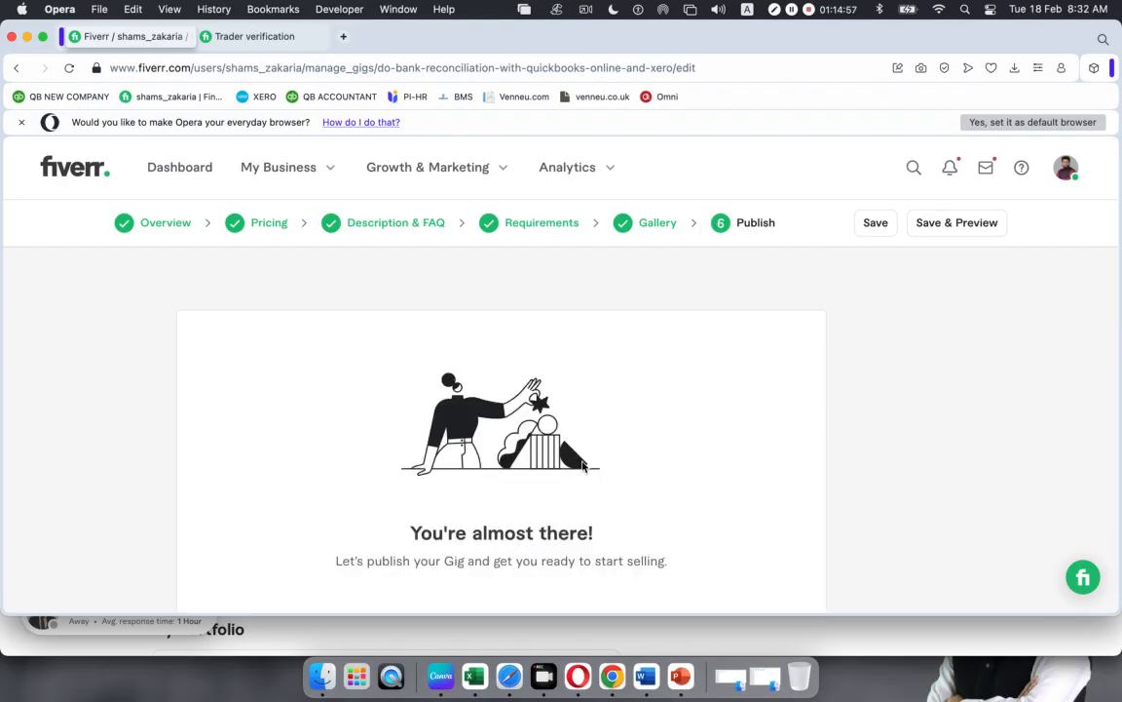
{"action": "scroll", "coordinate": [581, 469], "scroll_direction": "down", "scroll_amount": 4}
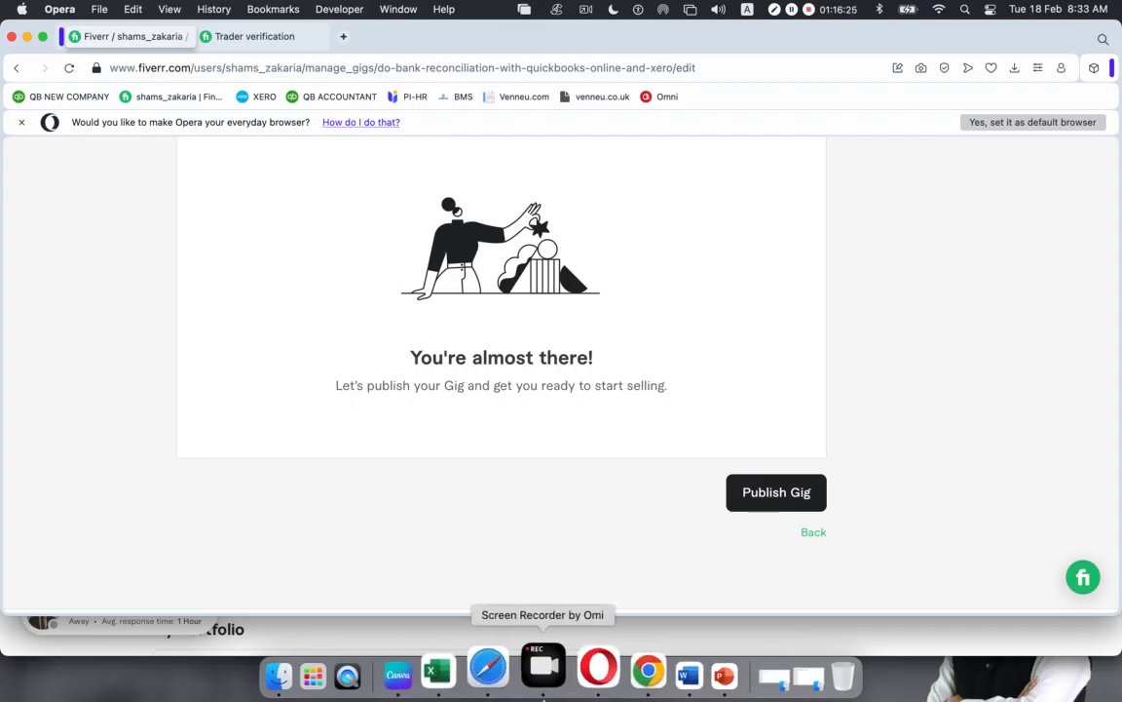
In Safari, copy the Duplichecker page's address and send it to the AMS-6018 group chat on Facebook.
{"action": "left_click", "coordinate": [510, 665]}
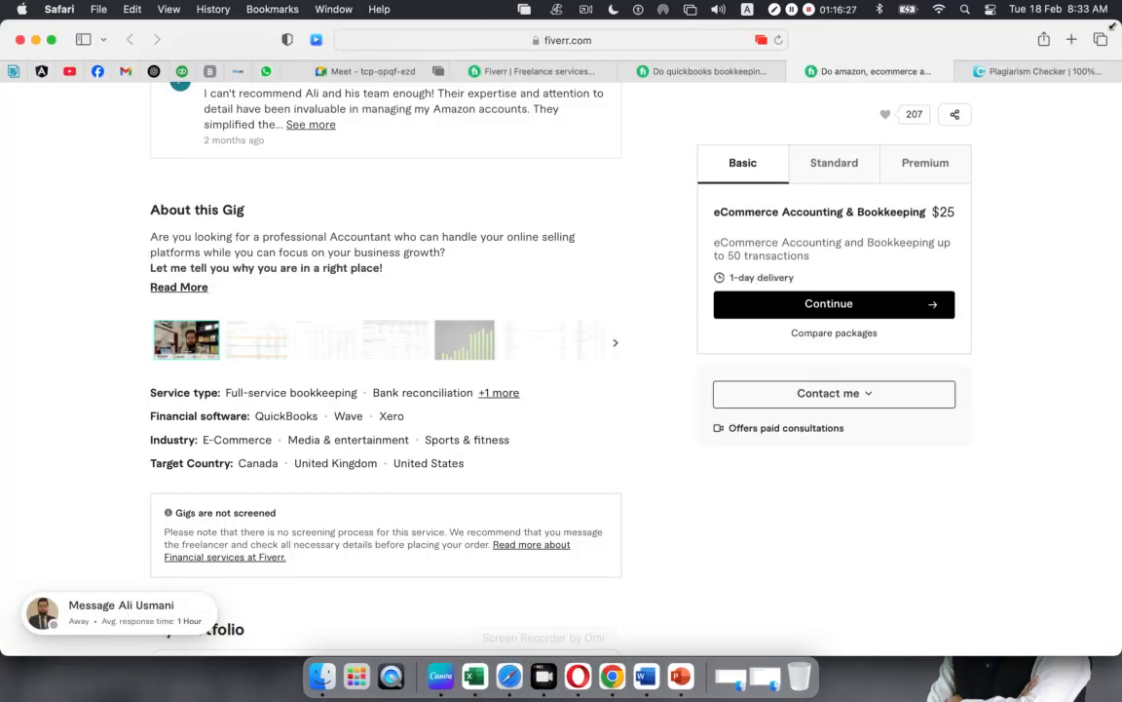
{"action": "left_click", "coordinate": [1042, 72]}
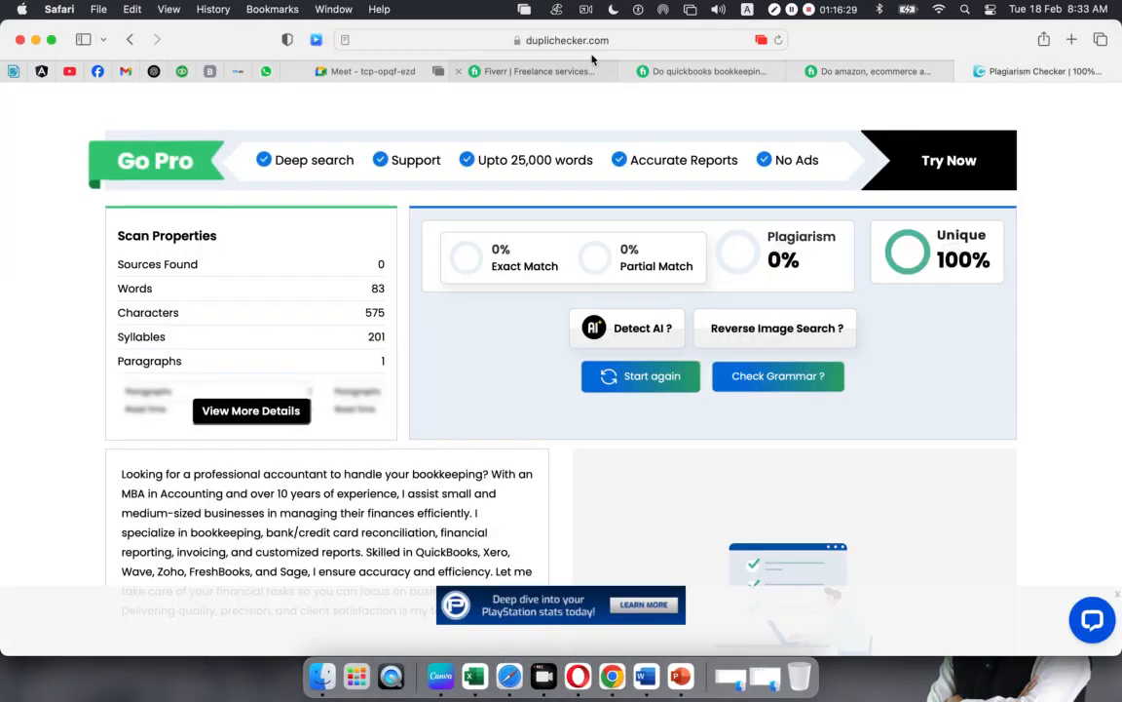
{"action": "left_click", "coordinate": [591, 43]}
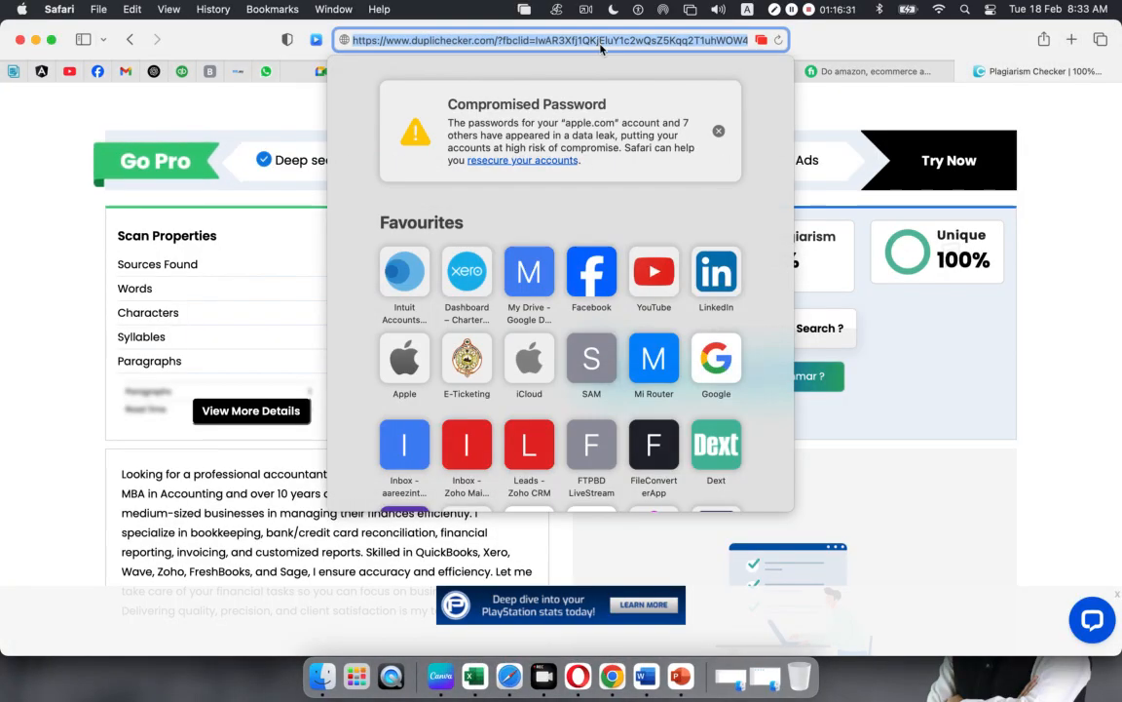
{"action": "left_click", "coordinate": [98, 72]}
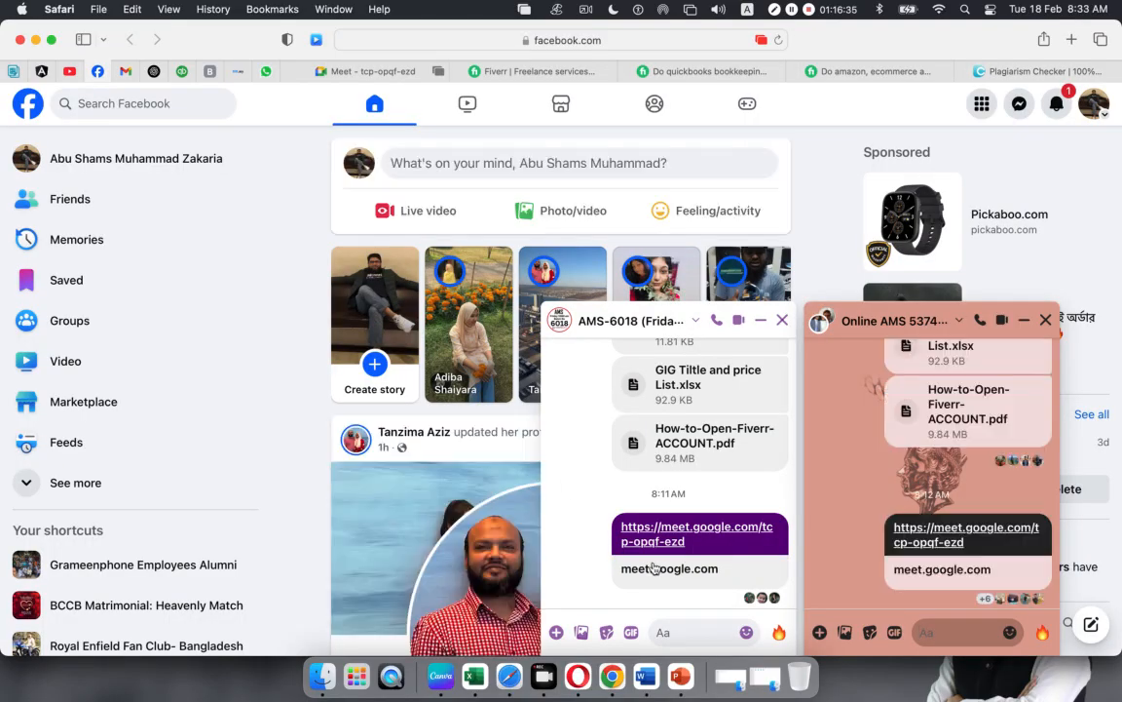
{"action": "left_click", "coordinate": [678, 630]}
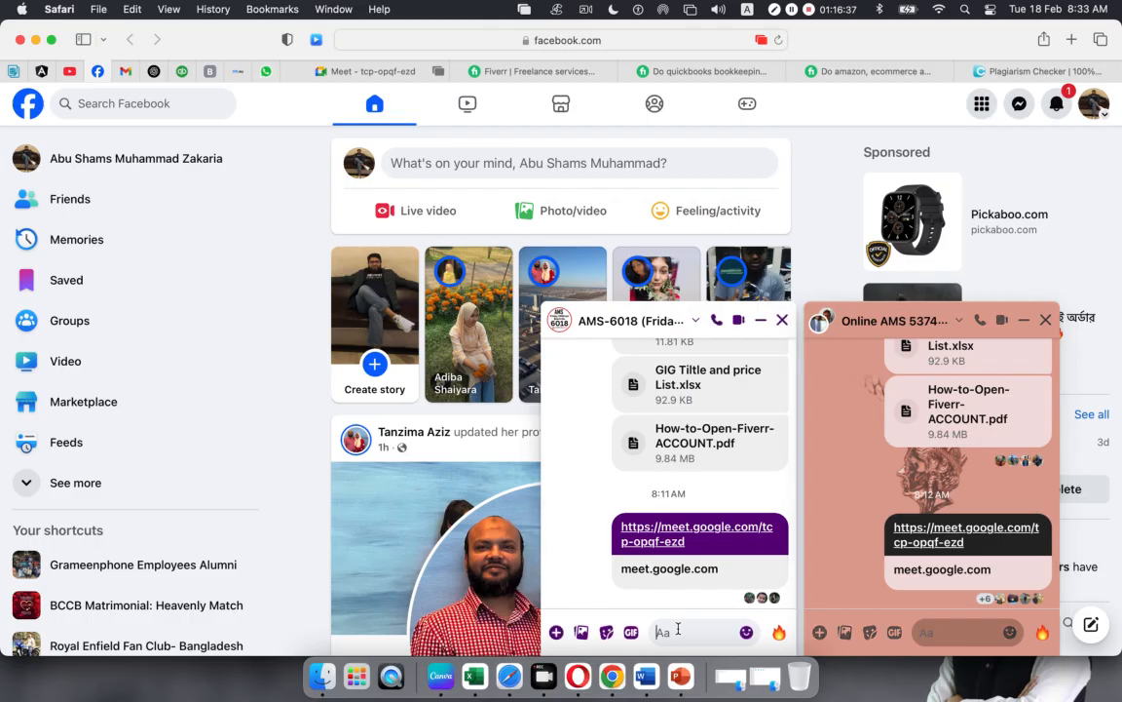
{"action": "type", "text": "https://www.duplichecker.com/?fbclid=IwAR3Xfj1QKjEluY1c2wQsZ5Kqq2T1uhWOW4UWAfuTBvibQ4f5Wd0ZFtoR7Ug#google_vignette"}
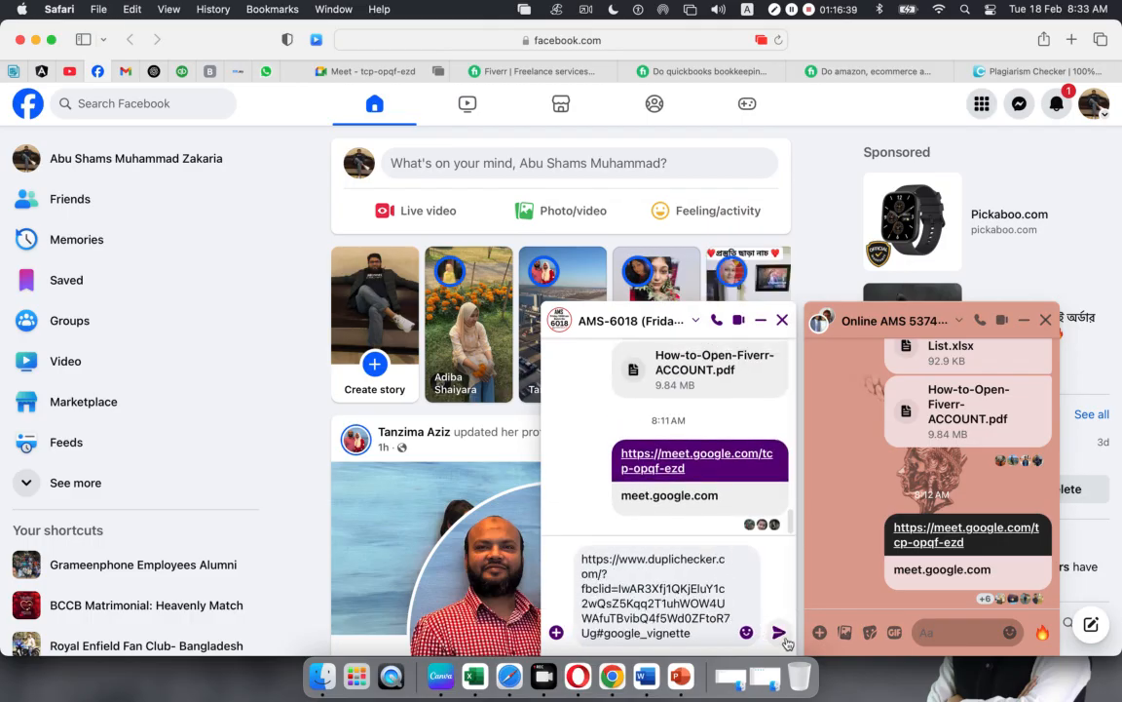
{"action": "left_click", "coordinate": [778, 633]}
Send the same Duplichecker link to the Online AMS 5374 group chat.
{"action": "left_click", "coordinate": [926, 632]}
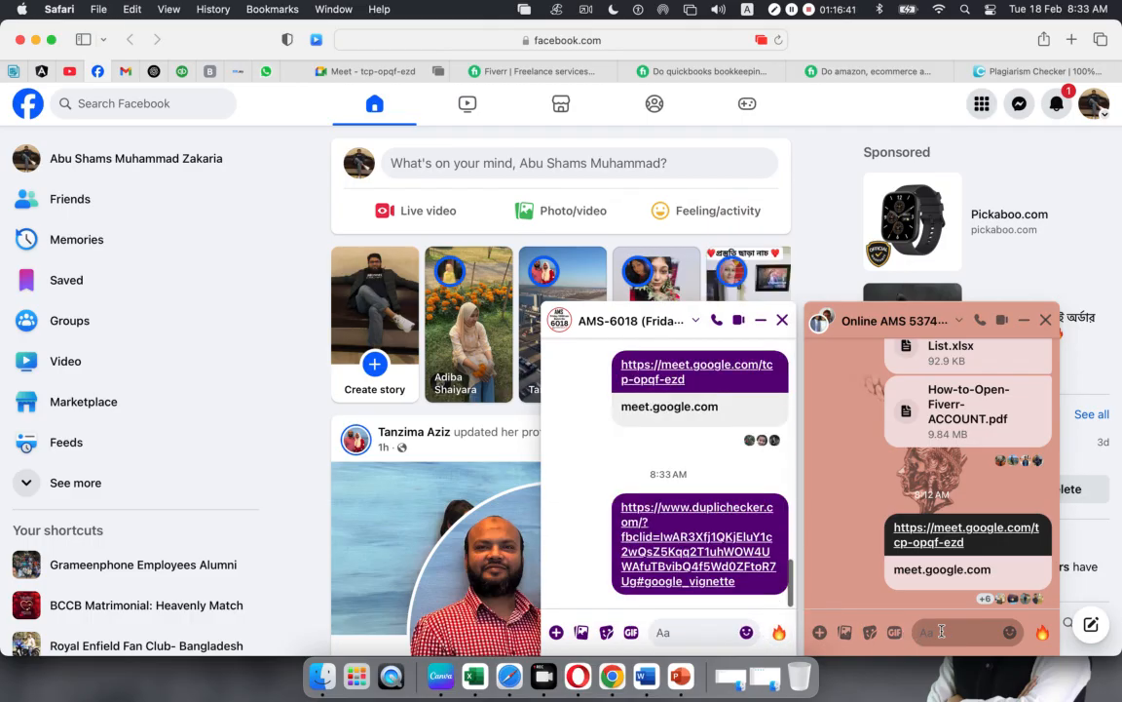
{"action": "type", "text": "https://www.duplichecker.com/?fbclid=IwAR3Xfj1QKjEluY1c2wQsZ5Kqq2T1uhWOW4UWAfuTBvibQ4f5Wd0ZFtoR7Ug#google_vignette"}
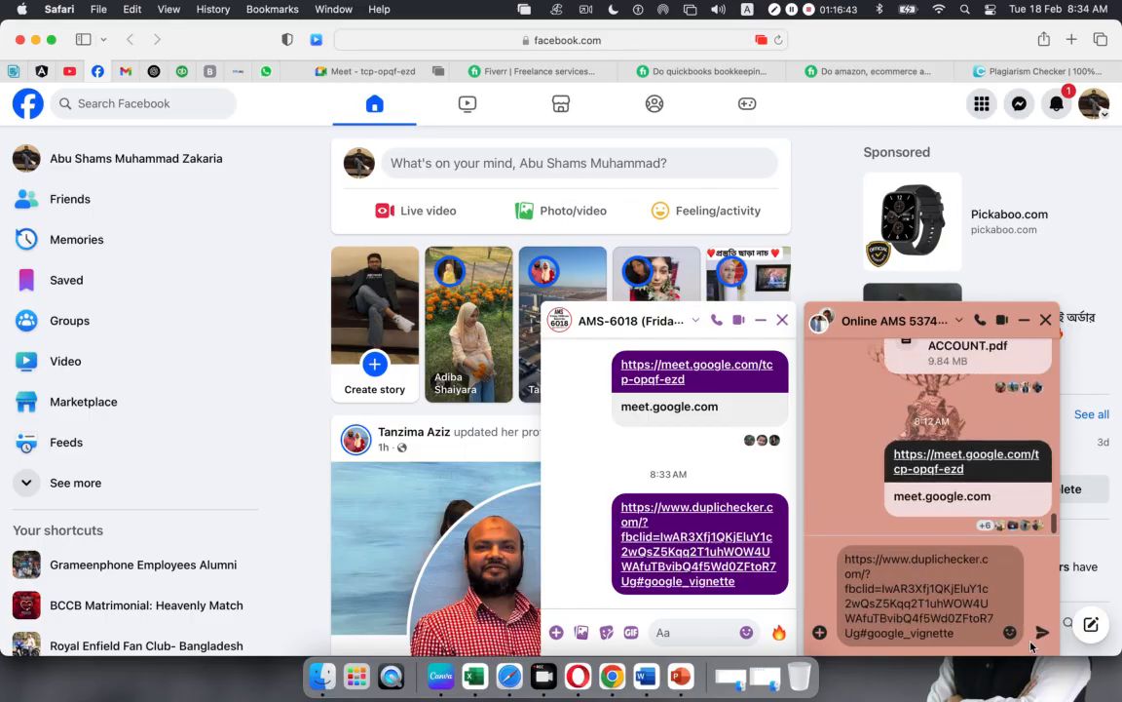
{"action": "left_click", "coordinate": [1042, 632]}
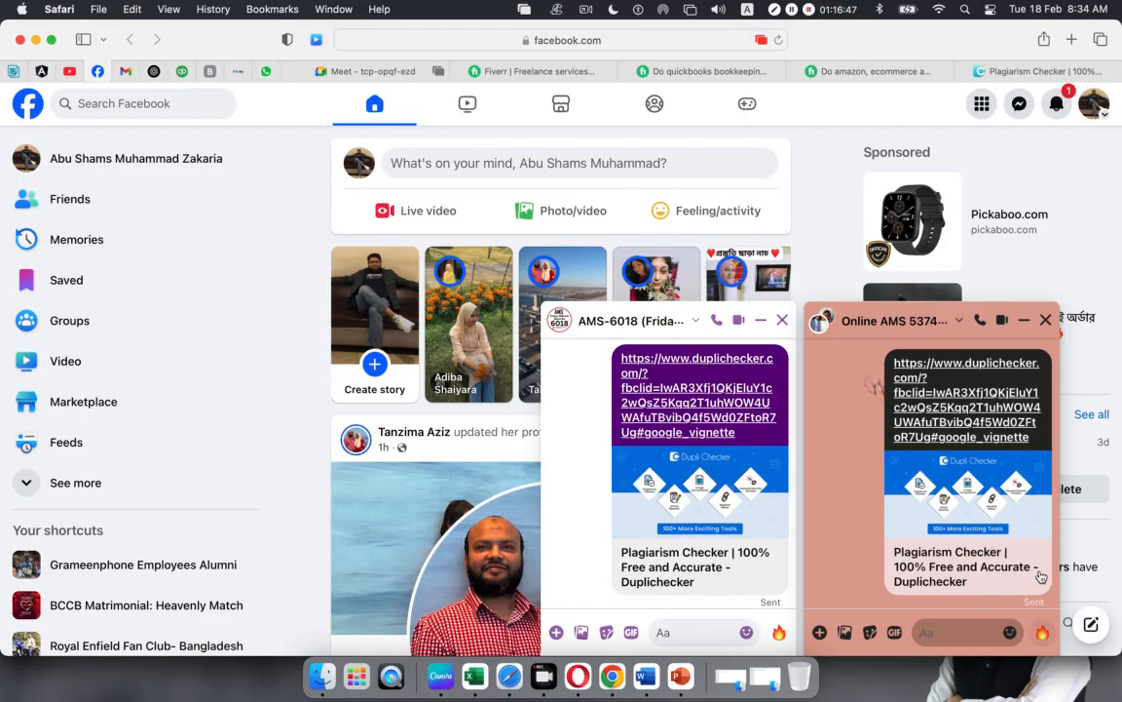
Open brainly.com in a new browser tab and copy the site's address.
{"action": "left_click", "coordinate": [1074, 40]}
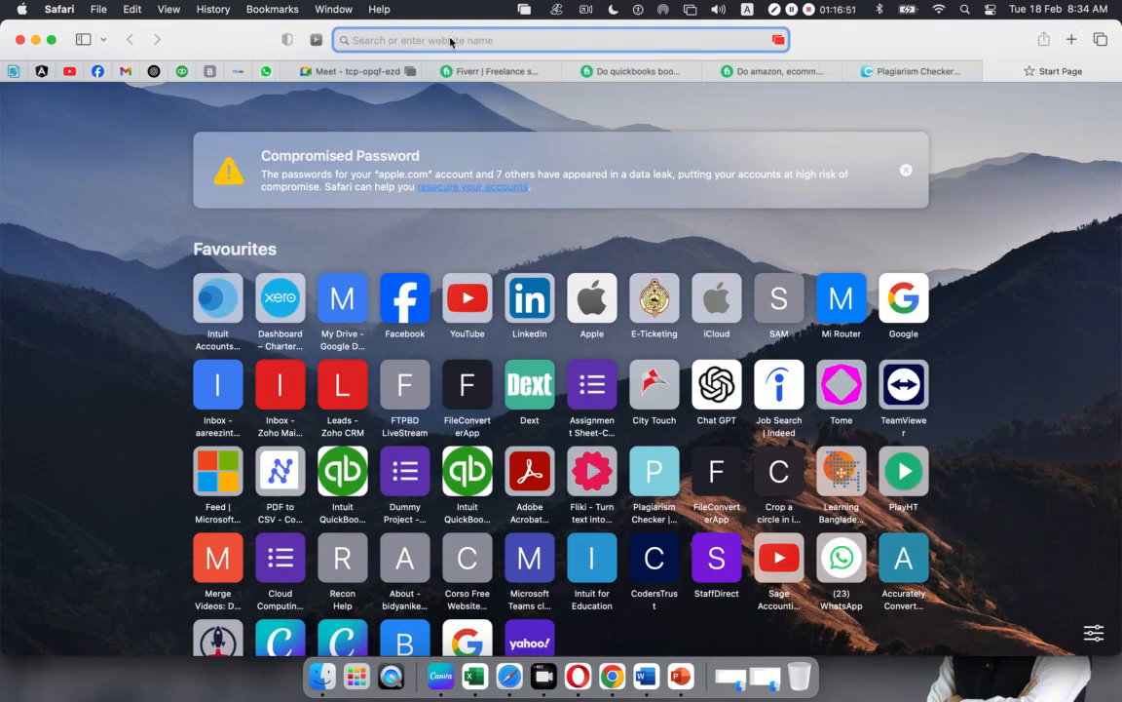
{"action": "type", "text": "brainly.com"}
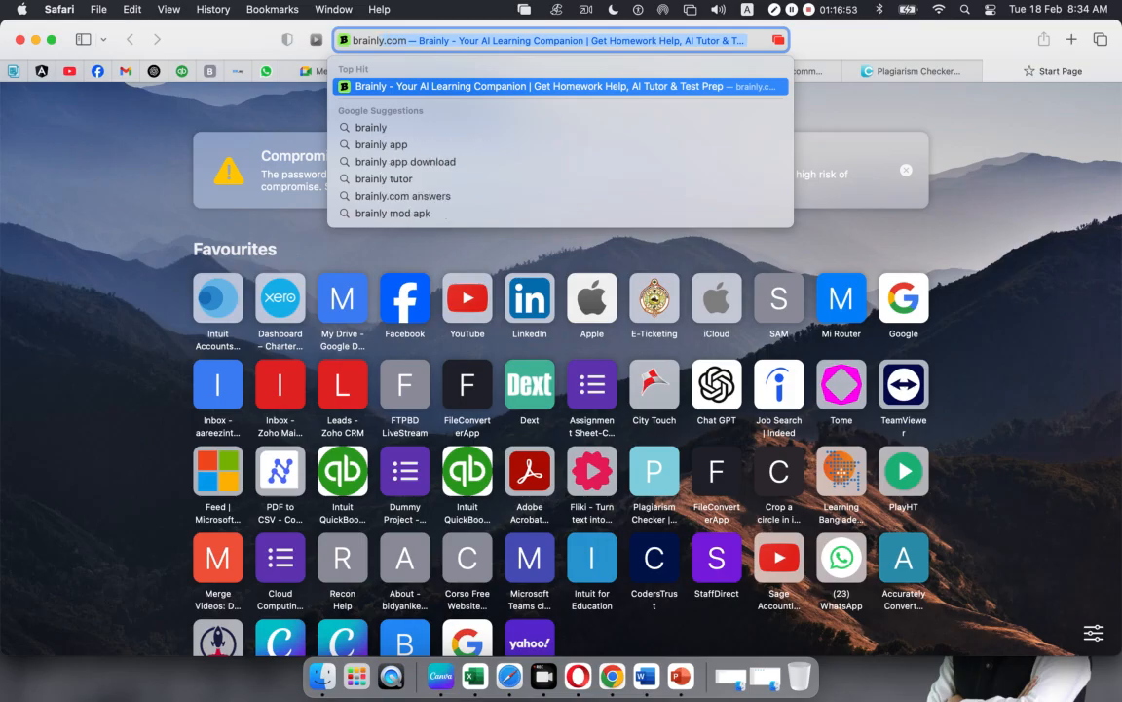
{"action": "key", "text": "Return"}
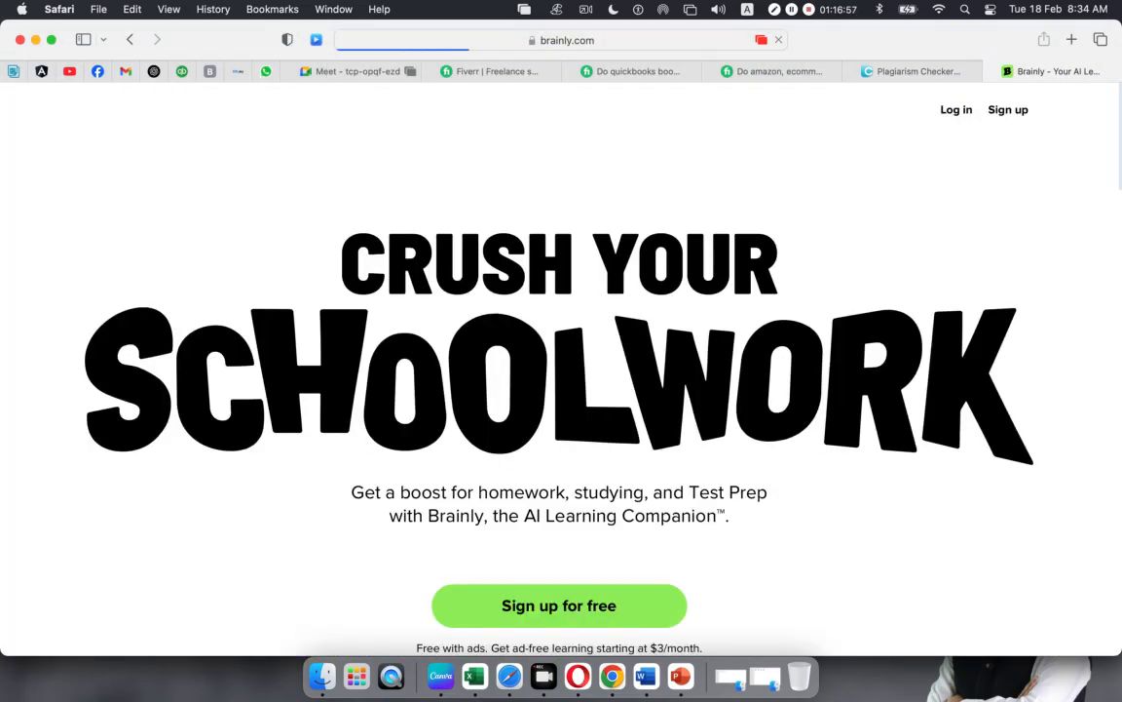
{"action": "left_click", "coordinate": [525, 40]}
{"action": "key", "text": "super+c"}
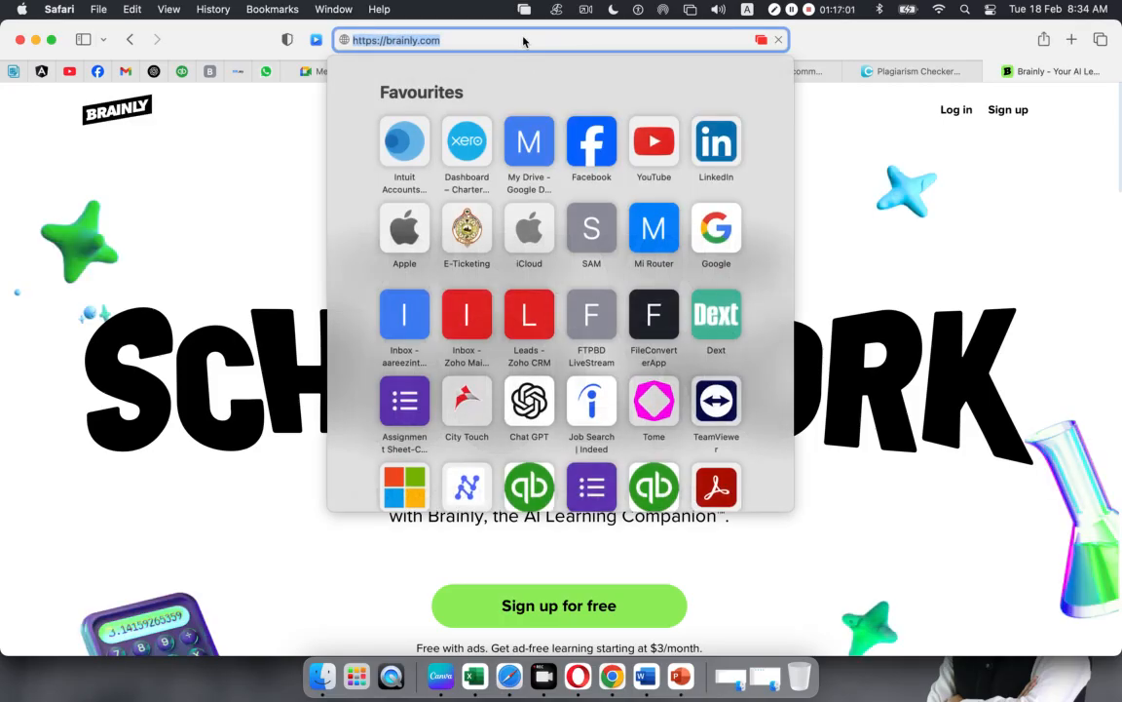
{"action": "left_click", "coordinate": [3, 394]}
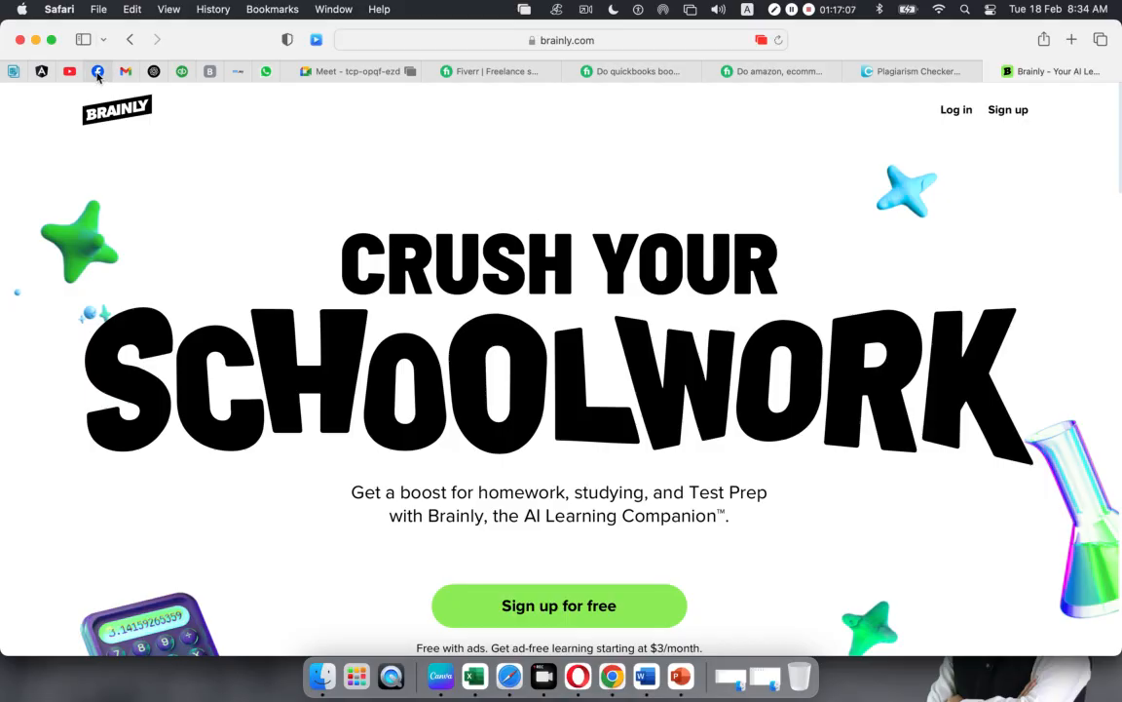
Return to Facebook and send the copied Brainly link to the Online AMS 5374 group chat.
{"action": "left_click", "coordinate": [97, 71]}
{"action": "key", "text": "super+v"}
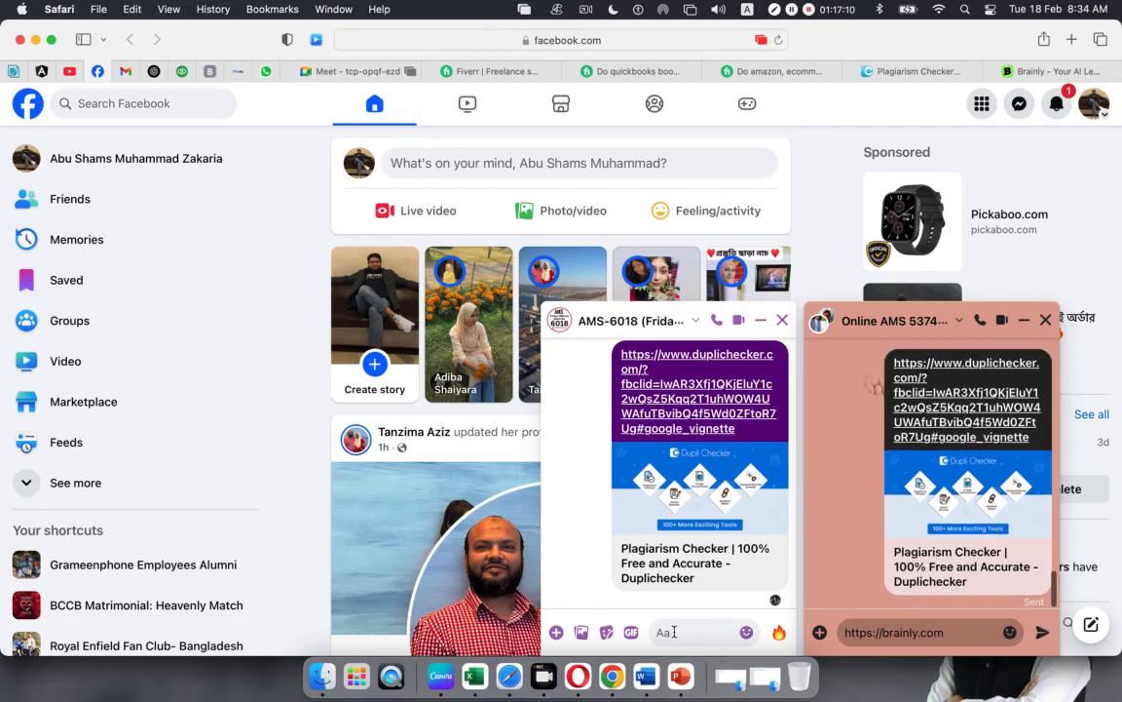
{"action": "left_click", "coordinate": [1043, 633]}
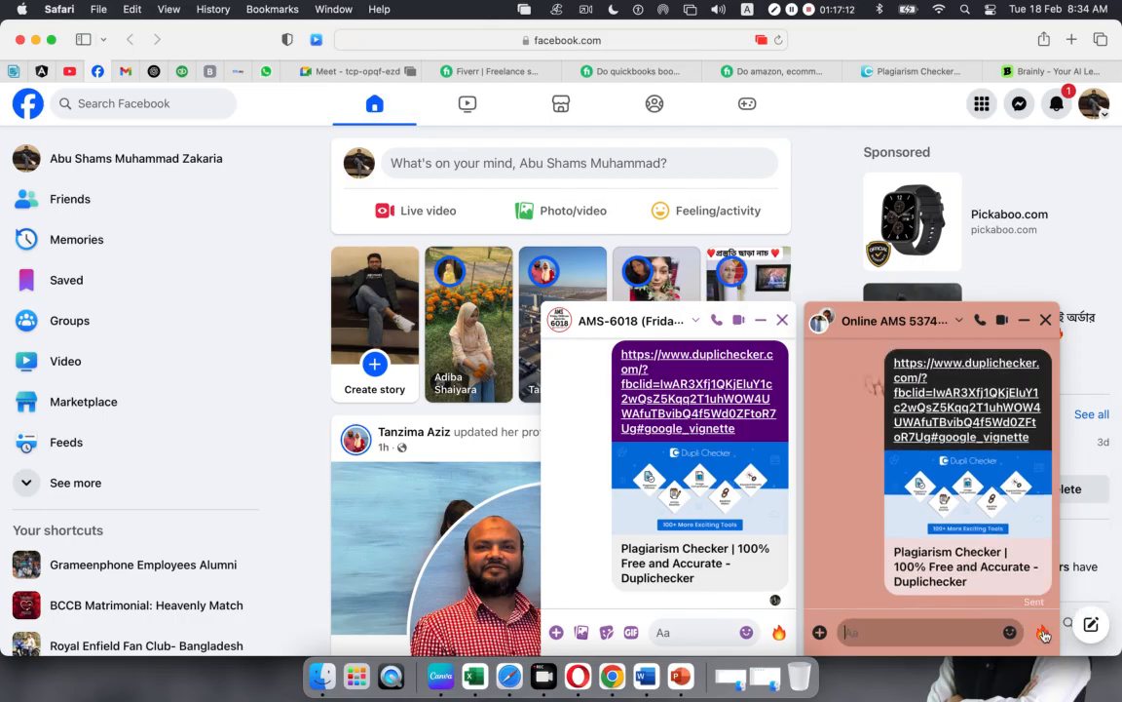
Send the same Brainly link to the AMS-6018 group chat.
{"action": "left_click", "coordinate": [687, 635]}
{"action": "key", "text": "super+v"}
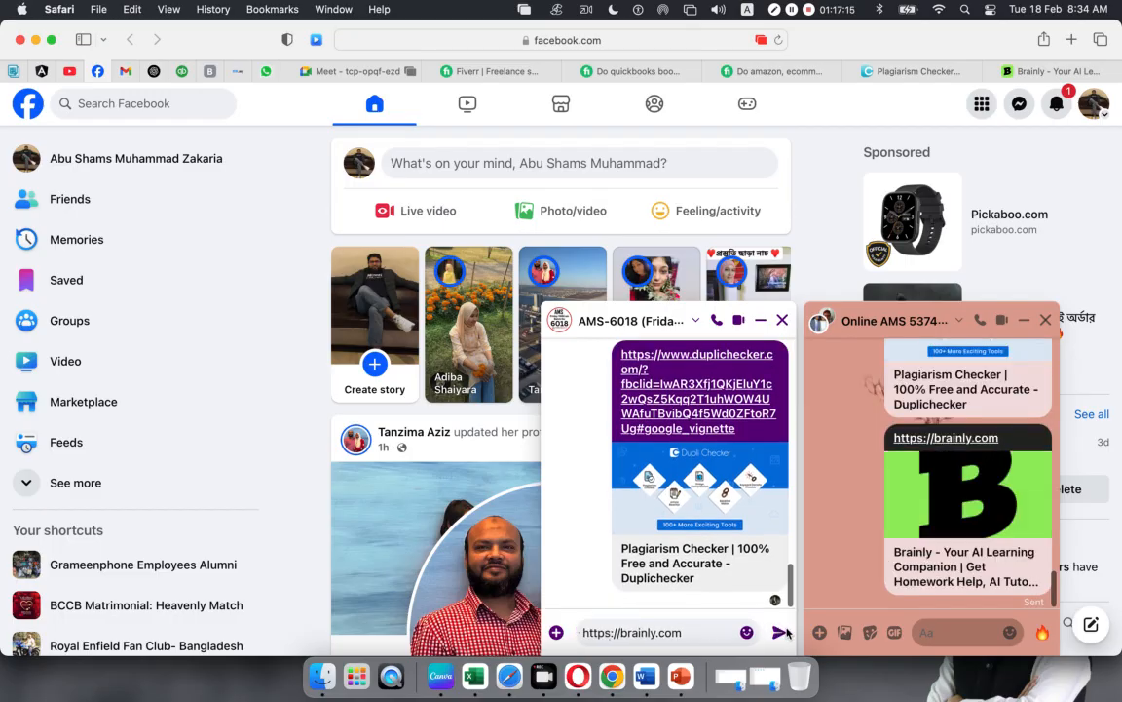
{"action": "left_click", "coordinate": [778, 633]}
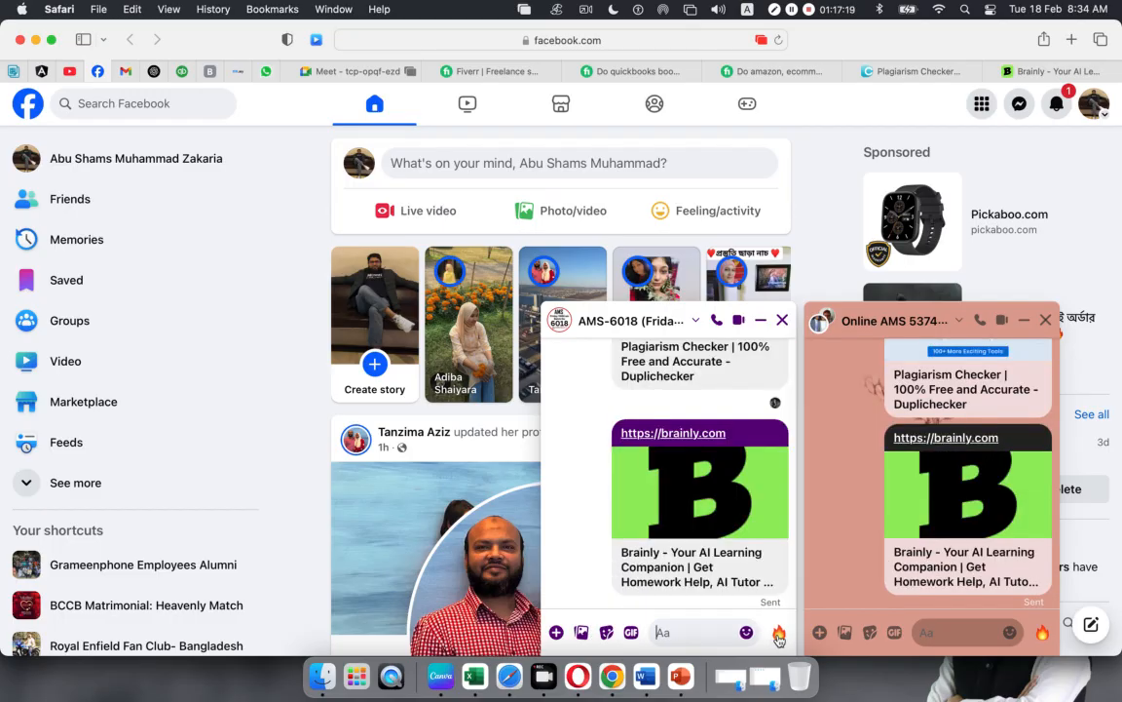
{"action": "left_click", "coordinate": [1057, 103]}
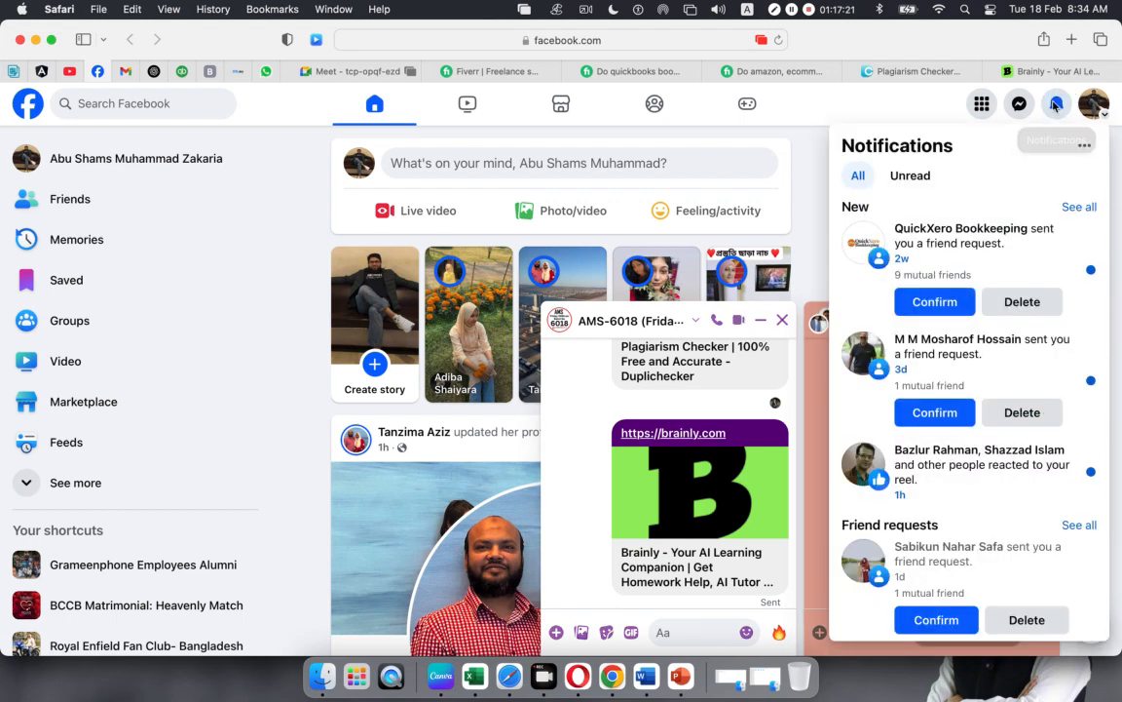
{"action": "left_click", "coordinate": [1056, 104]}
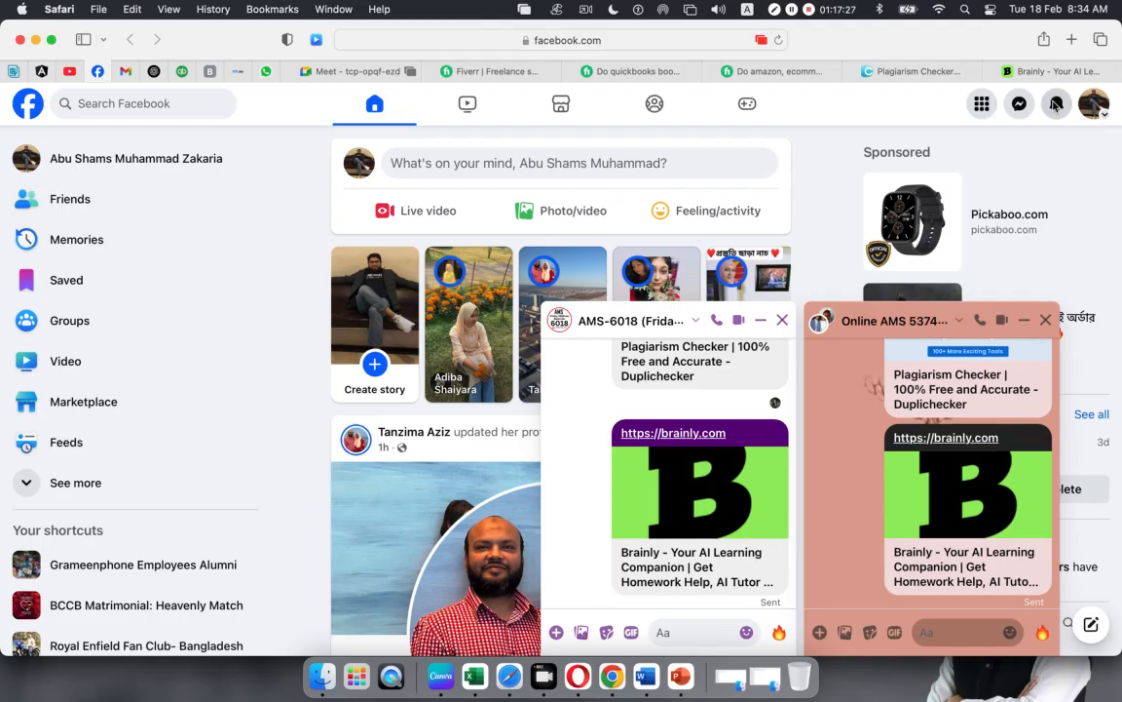
{"action": "left_click", "coordinate": [35, 41]}
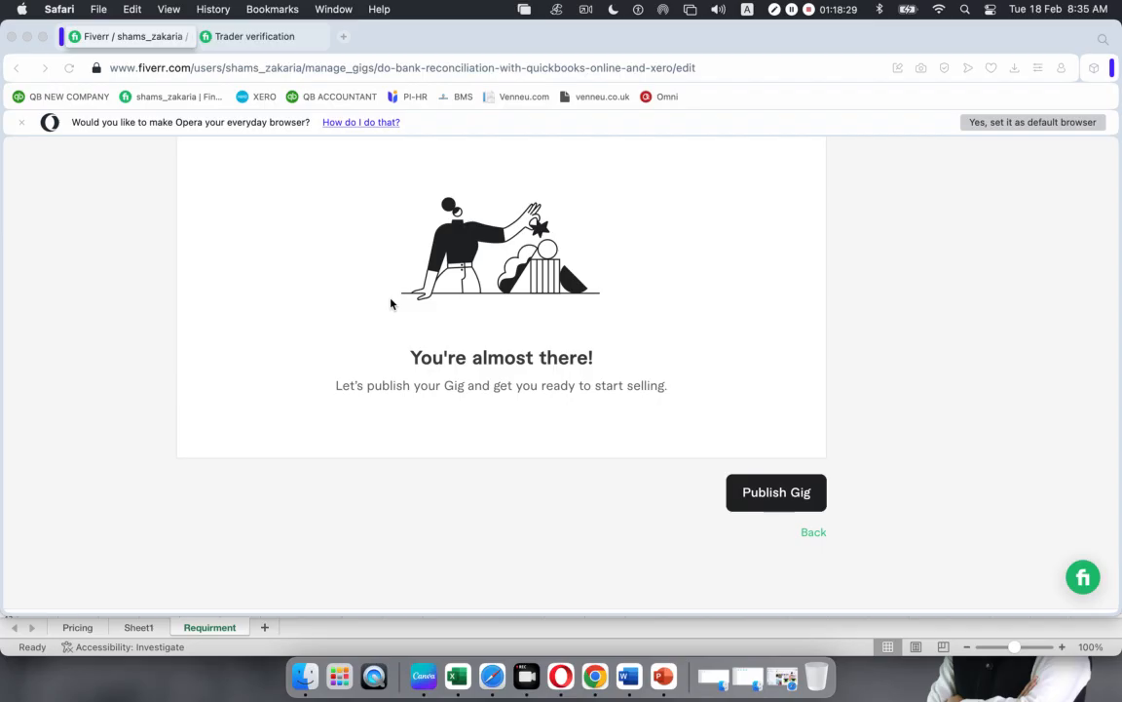
{"action": "left_click", "coordinate": [490, 672]}
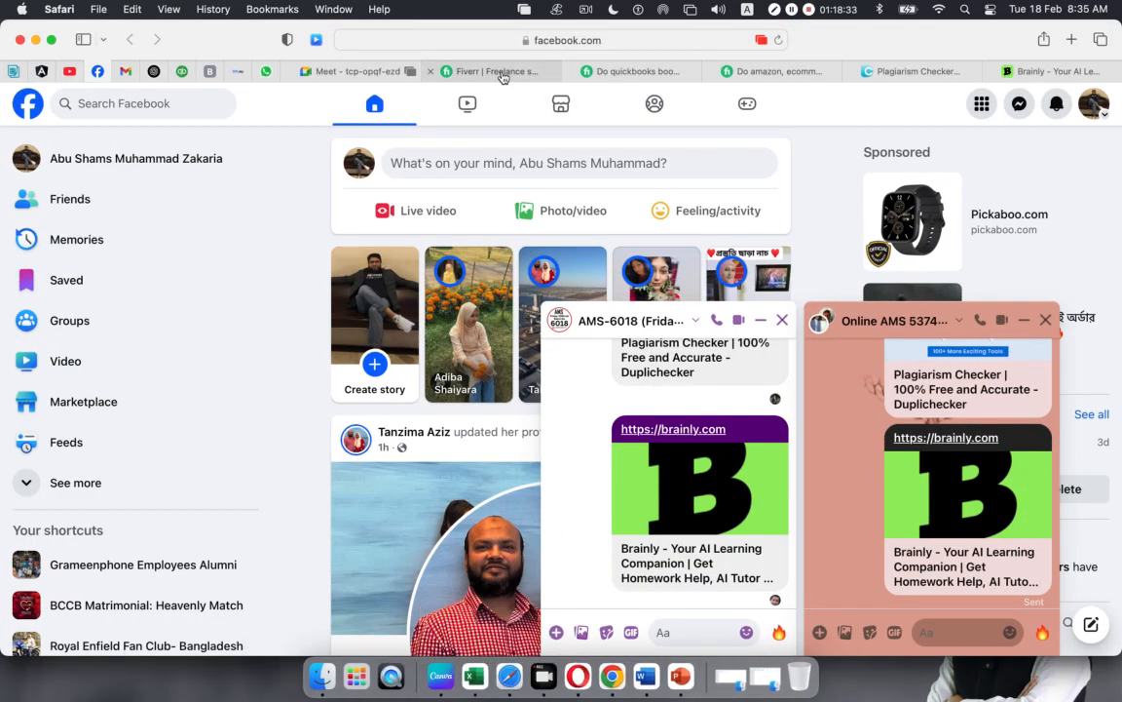
Search Fiverr for "xero bookkeeping" from the home page and look through the competing gigs in the results.
{"action": "left_click", "coordinate": [502, 76]}
{"action": "left_click", "coordinate": [624, 74]}
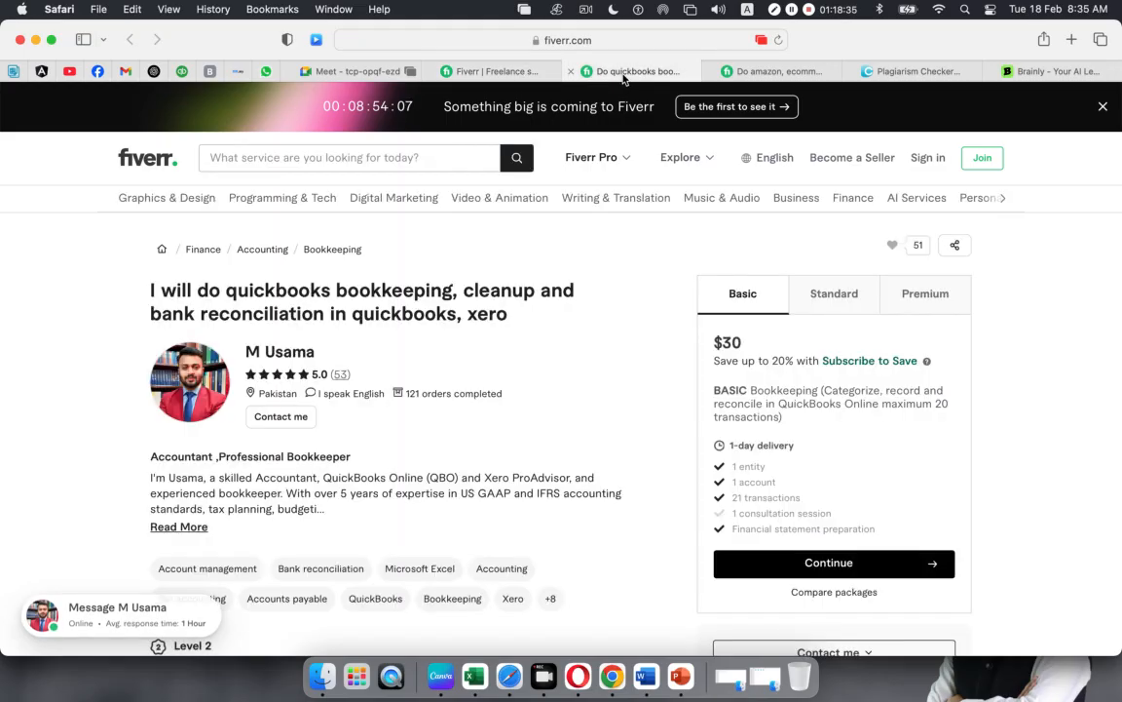
{"action": "left_click", "coordinate": [477, 73]}
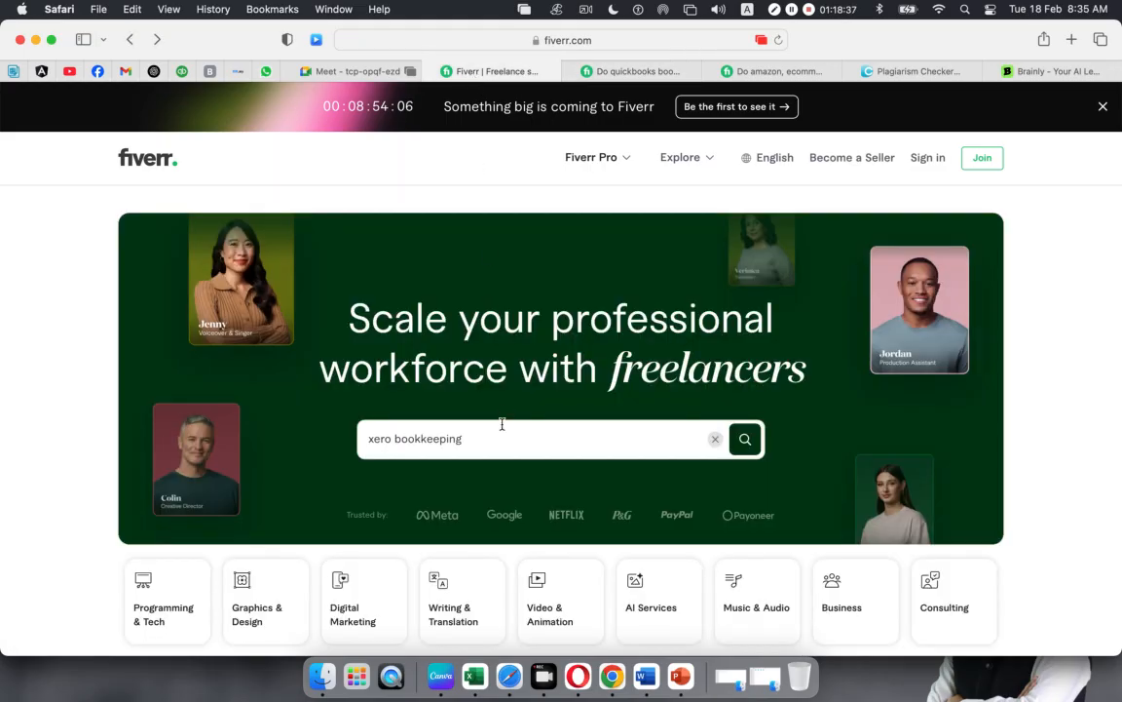
{"action": "left_click", "coordinate": [748, 440]}
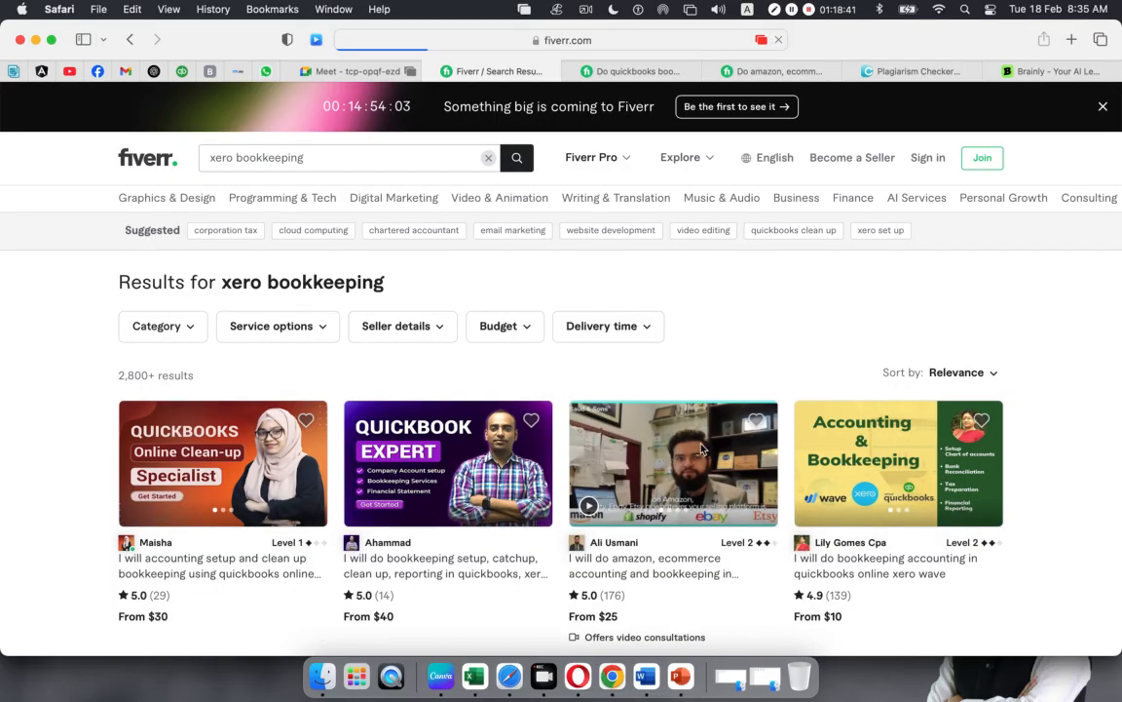
{"action": "scroll", "coordinate": [691, 502], "scroll_direction": "down", "scroll_amount": 5}
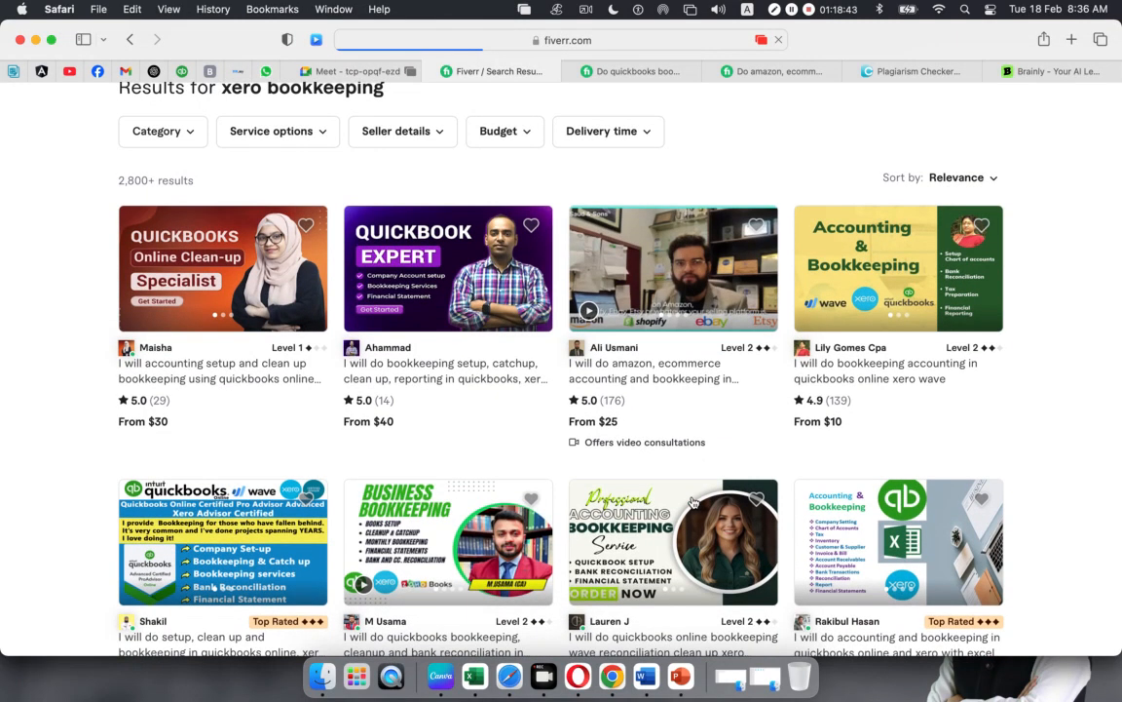
{"action": "scroll", "coordinate": [690, 502], "scroll_direction": "down", "scroll_amount": 5}
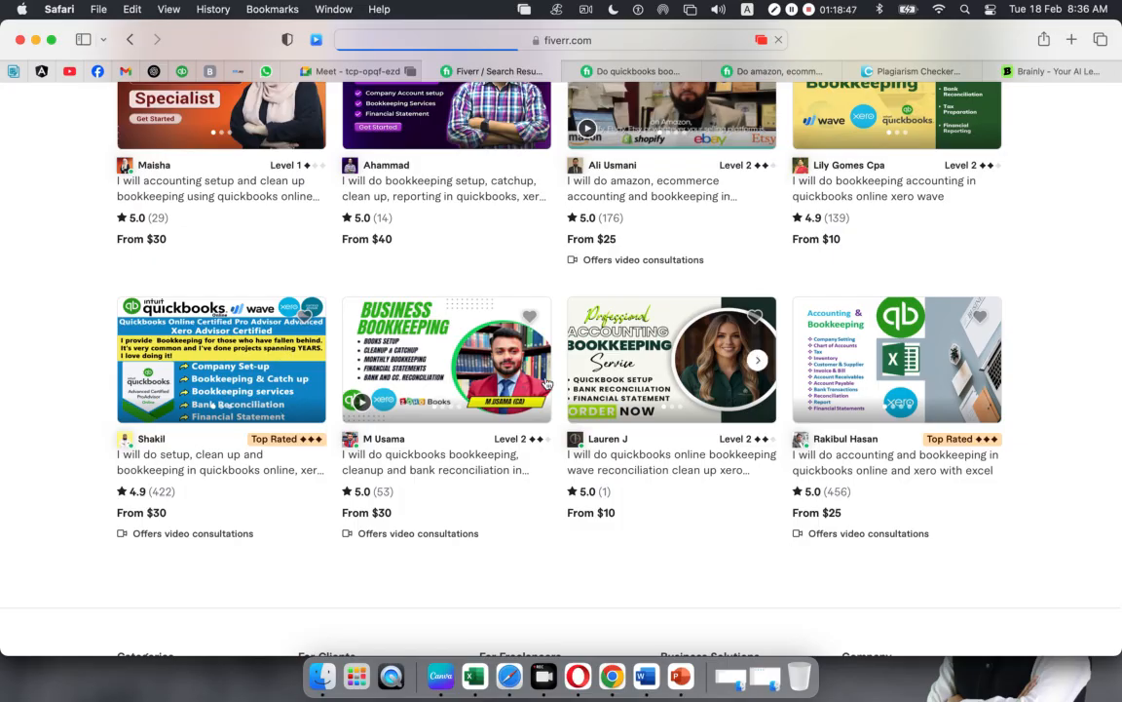
{"action": "scroll", "coordinate": [545, 383], "scroll_direction": "down", "scroll_amount": 1}
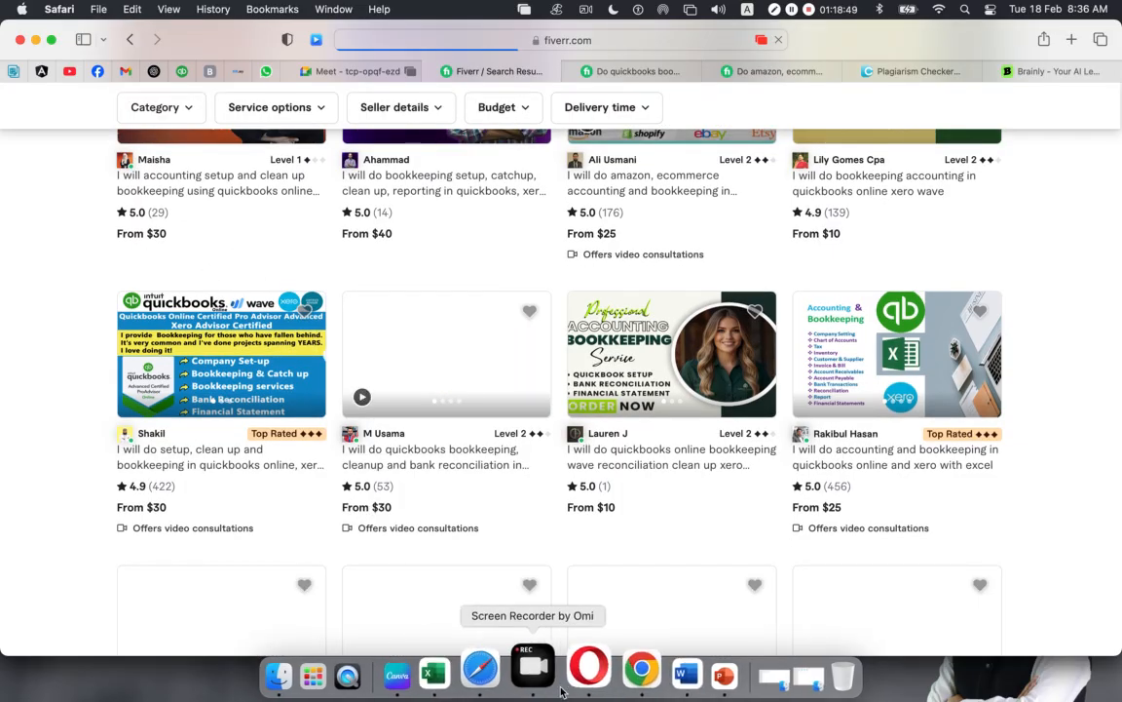
Switch to Opera, publish the bank reconciliation gig, and finish the publishing page to return to the gigs list.
{"action": "left_click", "coordinate": [590, 668]}
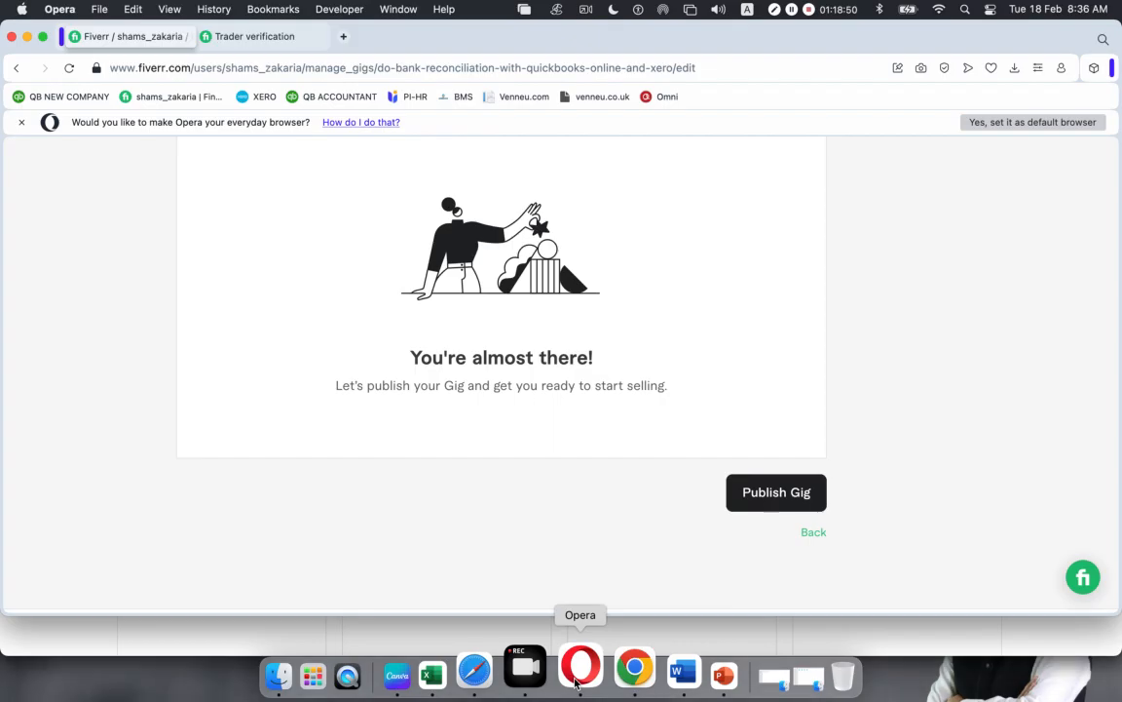
{"action": "left_click", "coordinate": [778, 494]}
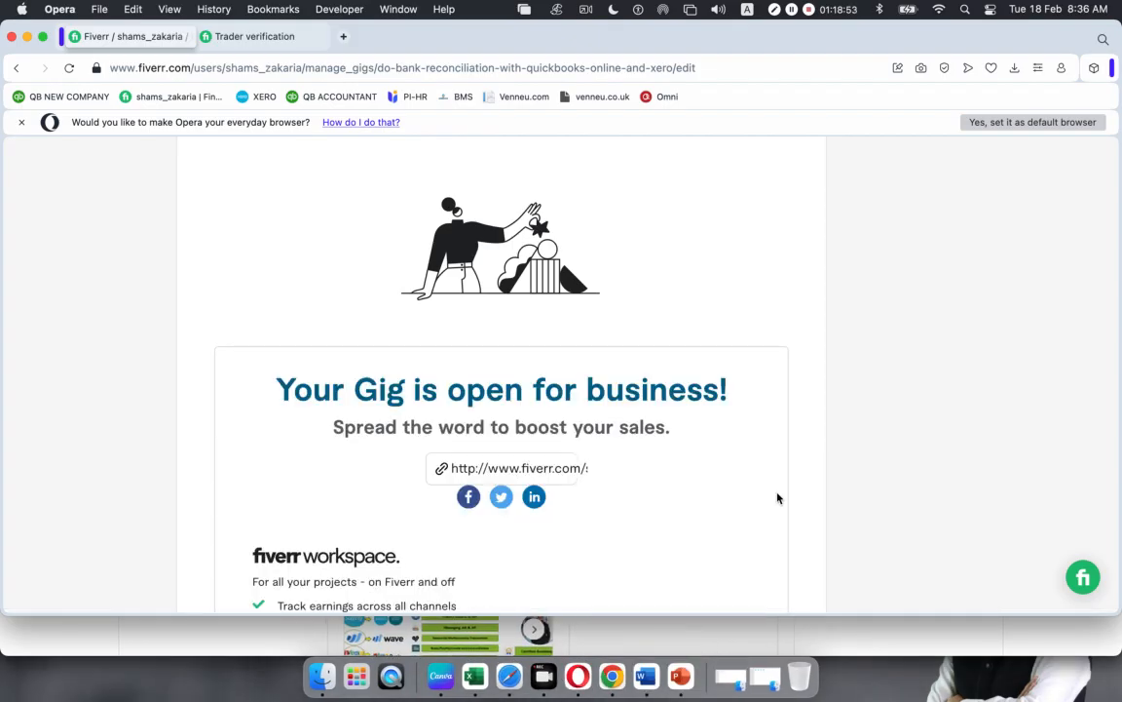
{"action": "scroll", "coordinate": [777, 498], "scroll_direction": "down", "scroll_amount": 3}
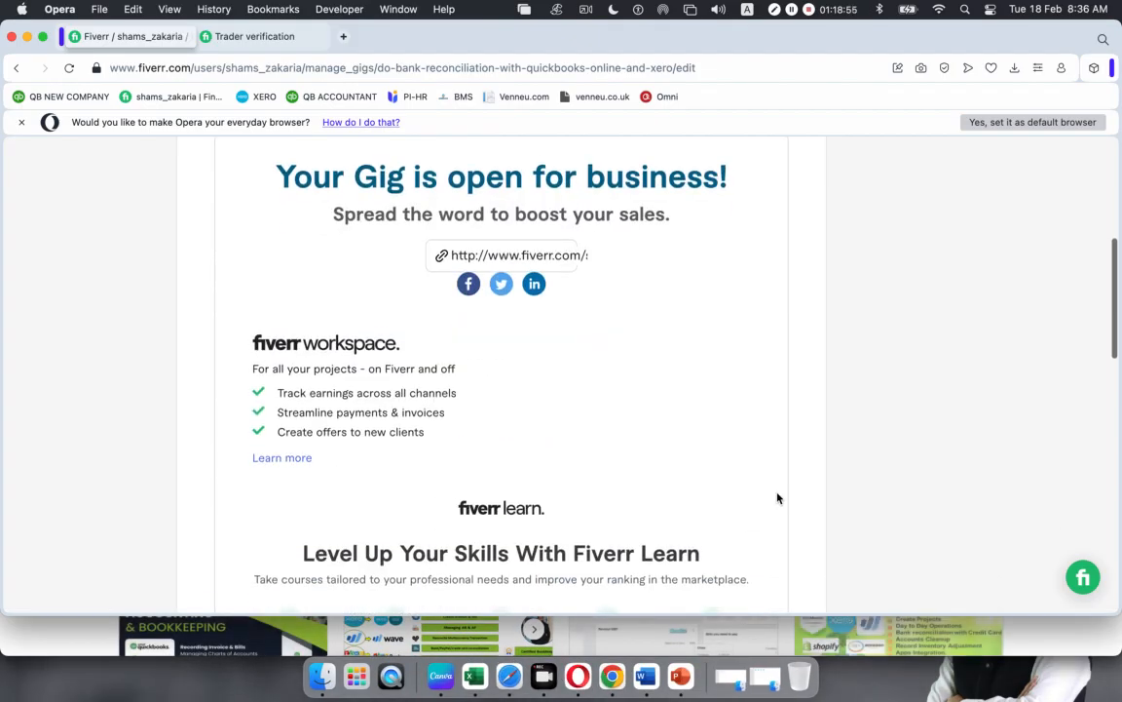
{"action": "scroll", "coordinate": [778, 498], "scroll_direction": "down", "scroll_amount": 10}
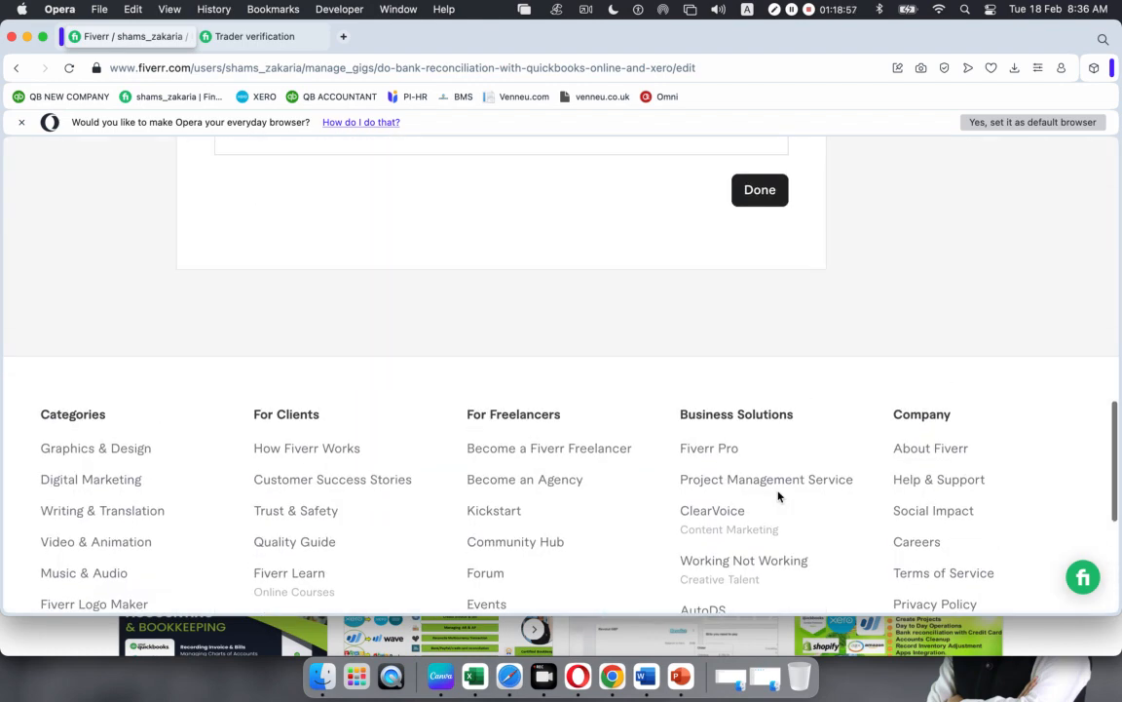
{"action": "scroll", "coordinate": [778, 496], "scroll_direction": "up", "scroll_amount": 5}
{"action": "left_click", "coordinate": [757, 433]}
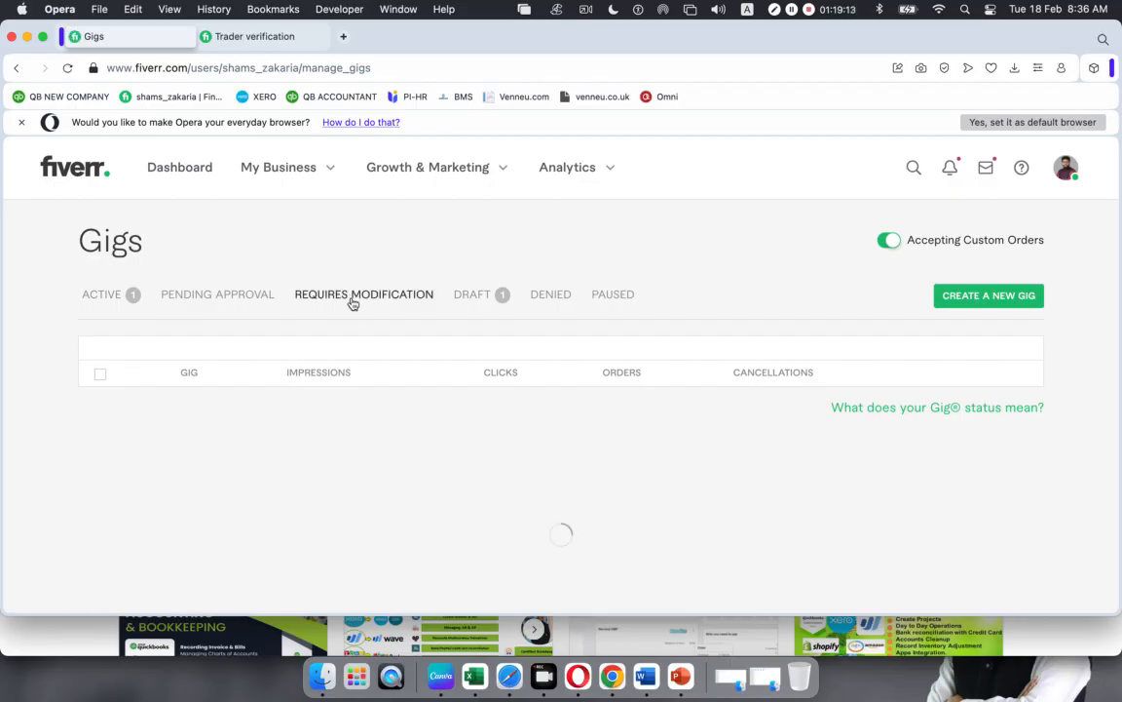
Expand the active bank reconciliation gig and review its status, order queue limit, watermark setting and performance section.
{"action": "scroll", "coordinate": [353, 304], "scroll_direction": "up", "scroll_amount": 3}
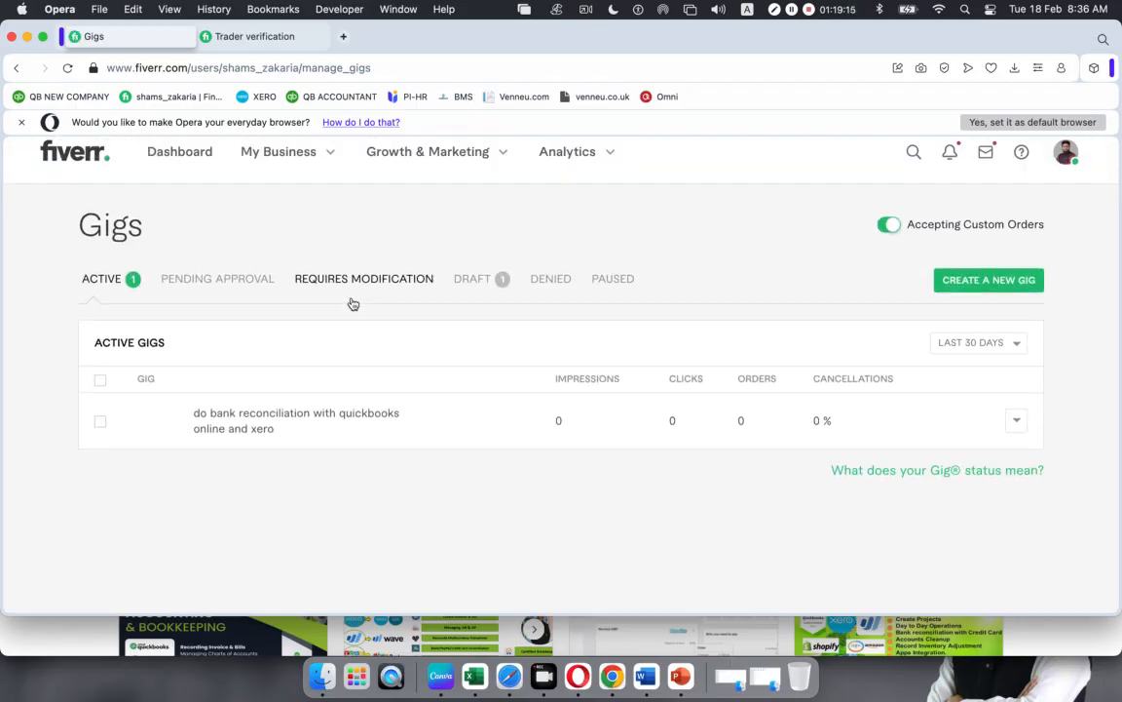
{"action": "left_click", "coordinate": [330, 167]}
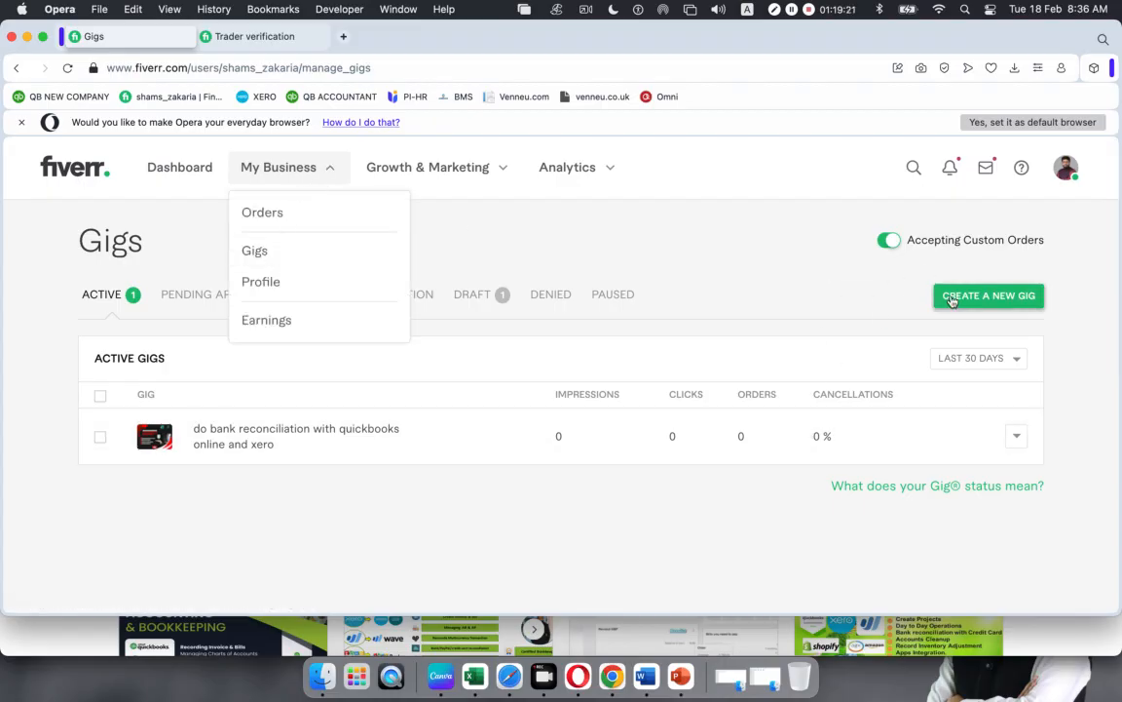
{"action": "left_click", "coordinate": [701, 315]}
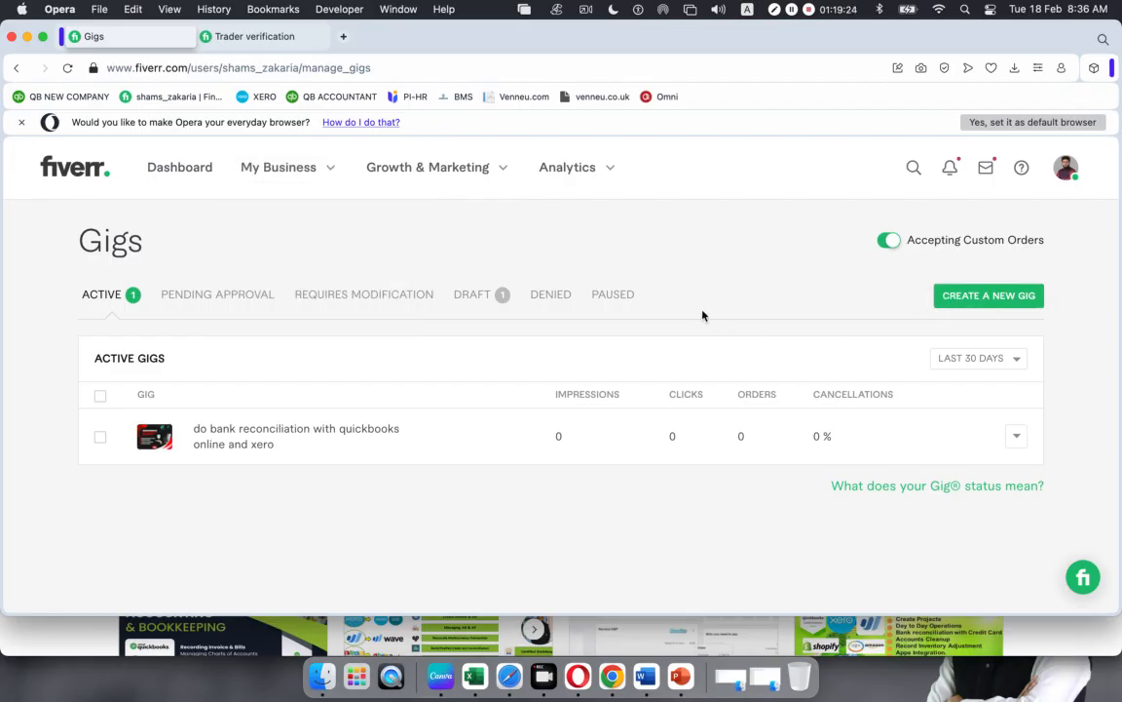
{"action": "left_click", "coordinate": [161, 442]}
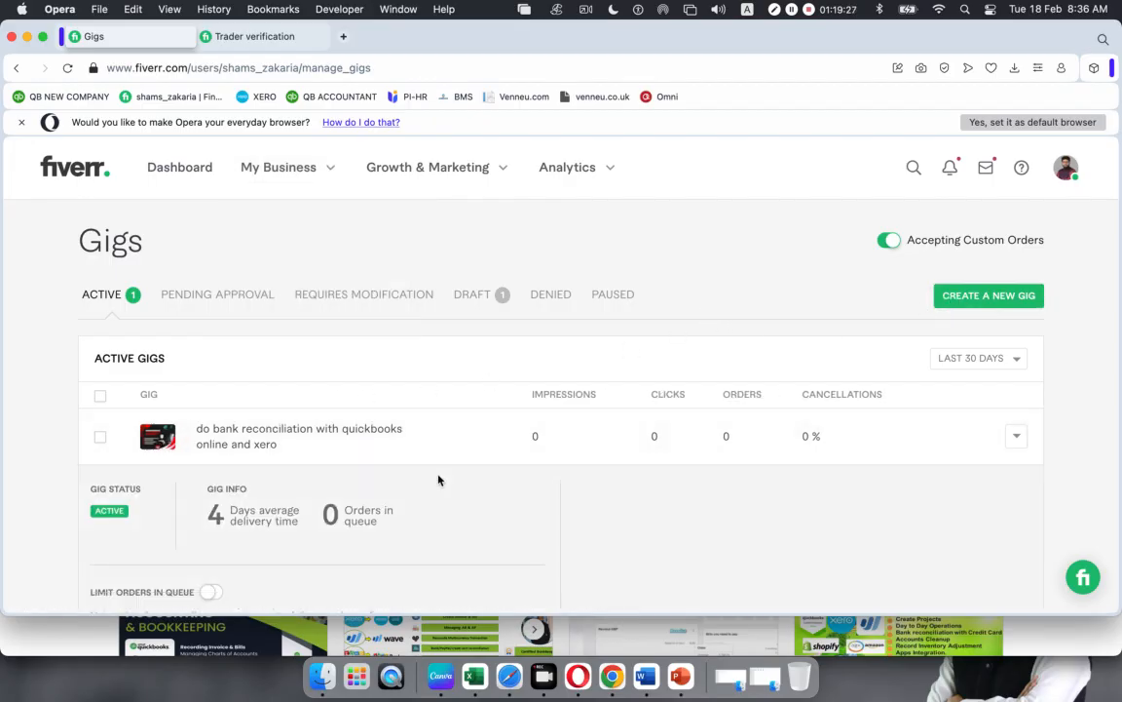
{"action": "scroll", "coordinate": [439, 477], "scroll_direction": "down", "scroll_amount": 5}
{"action": "scroll", "coordinate": [437, 475], "scroll_direction": "up", "scroll_amount": 1}
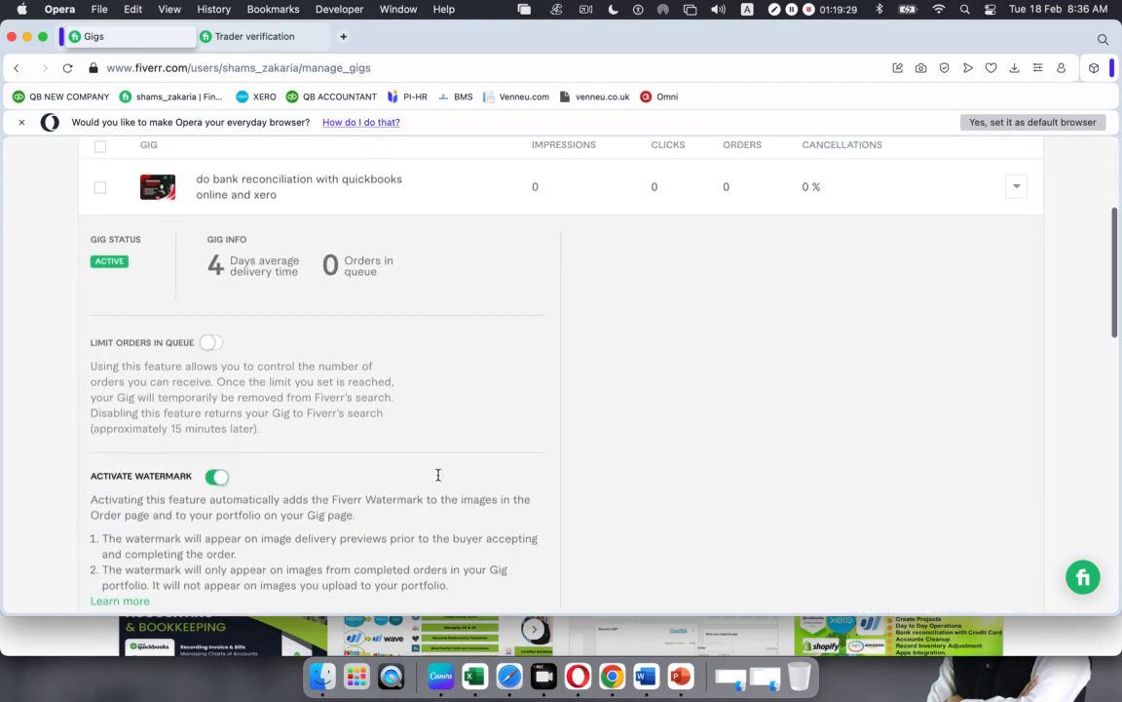
{"action": "scroll", "coordinate": [438, 475], "scroll_direction": "down", "scroll_amount": 10}
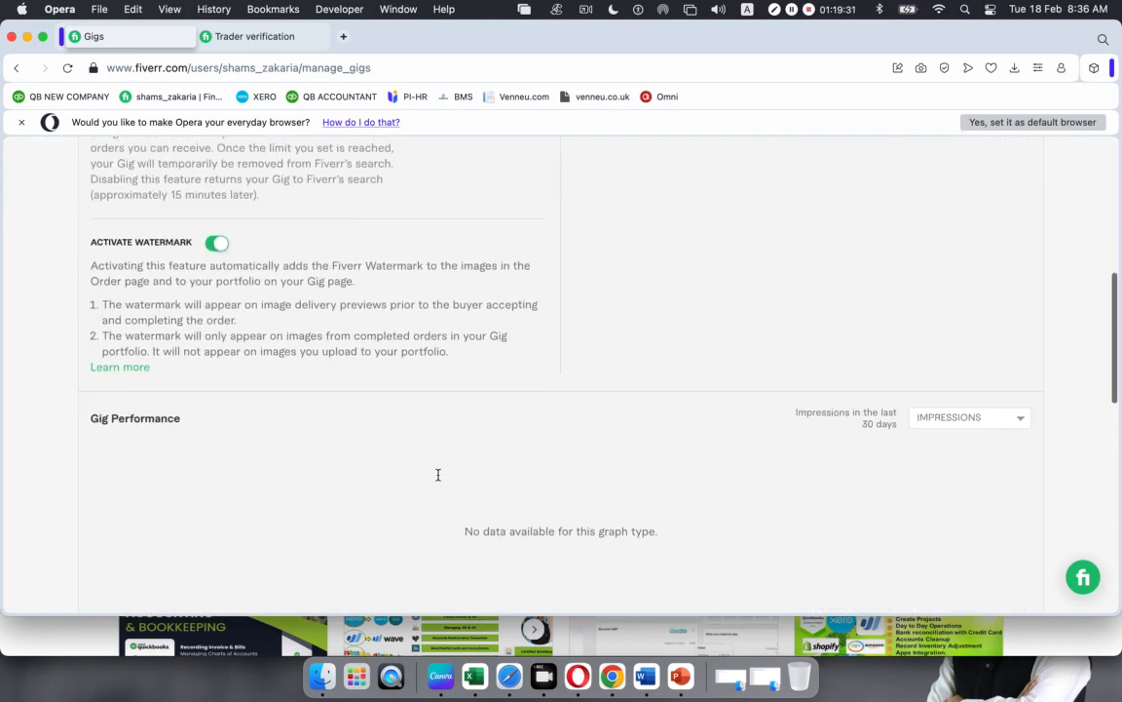
{"action": "scroll", "coordinate": [438, 480], "scroll_direction": "up", "scroll_amount": 15}
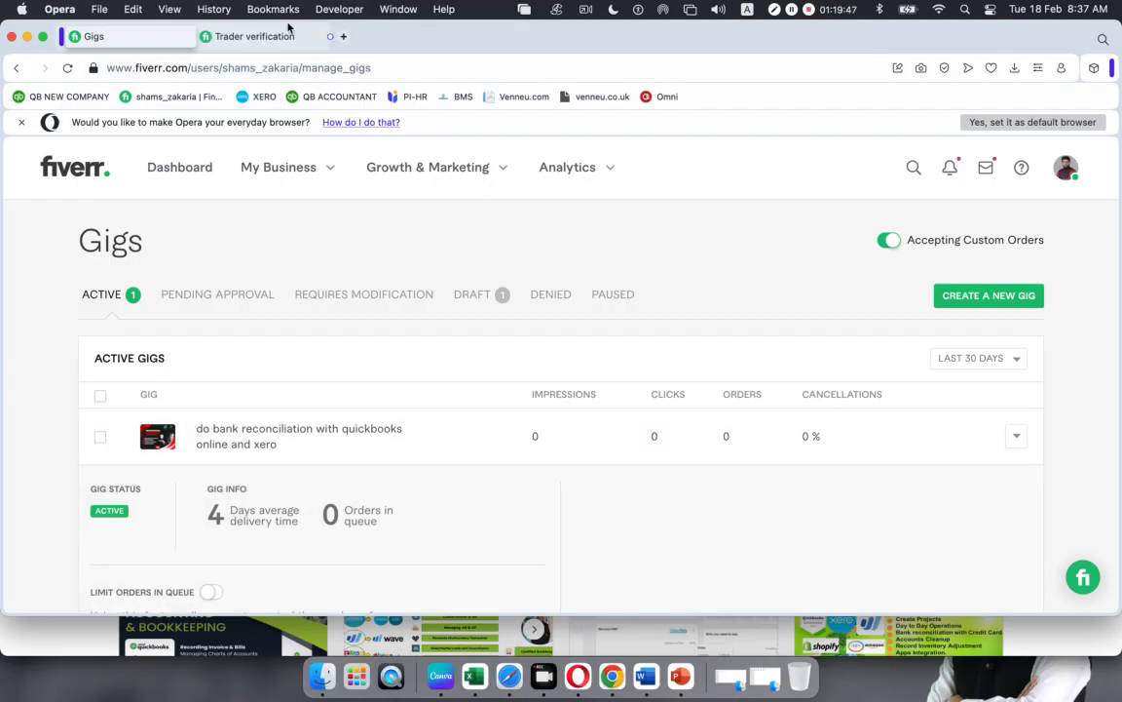
Close the Trader verification page, then open the Fiverr inbox and look at both message conversations.
{"action": "left_click", "coordinate": [205, 37]}
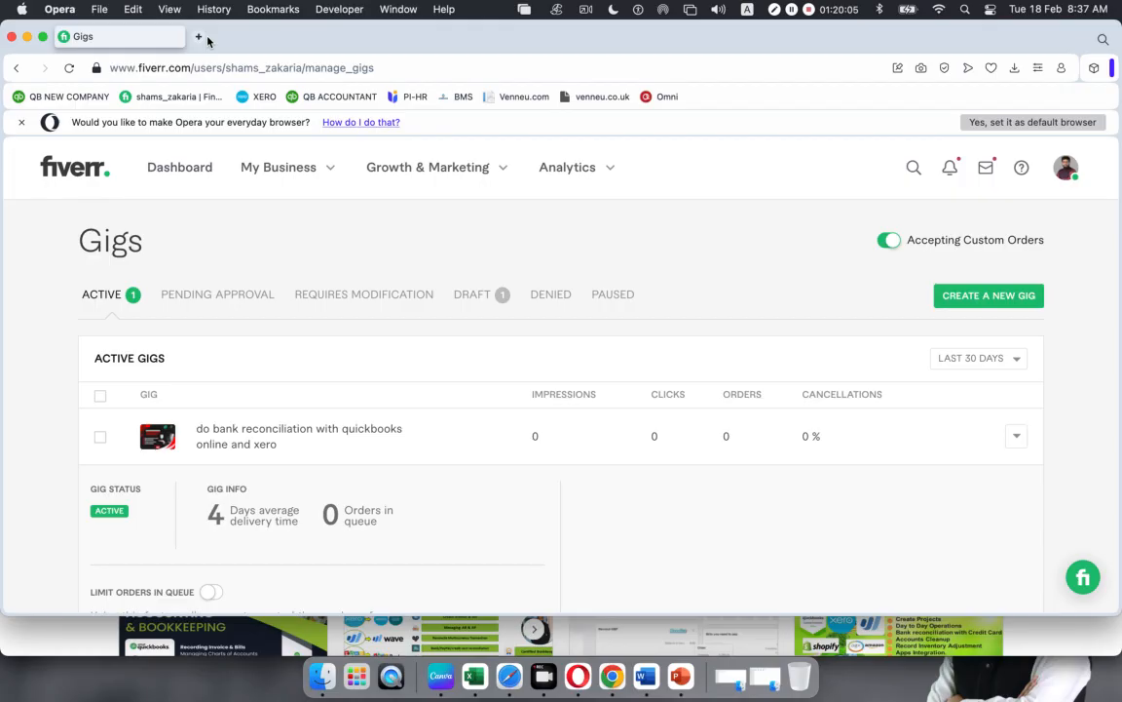
{"action": "left_click", "coordinate": [986, 172]}
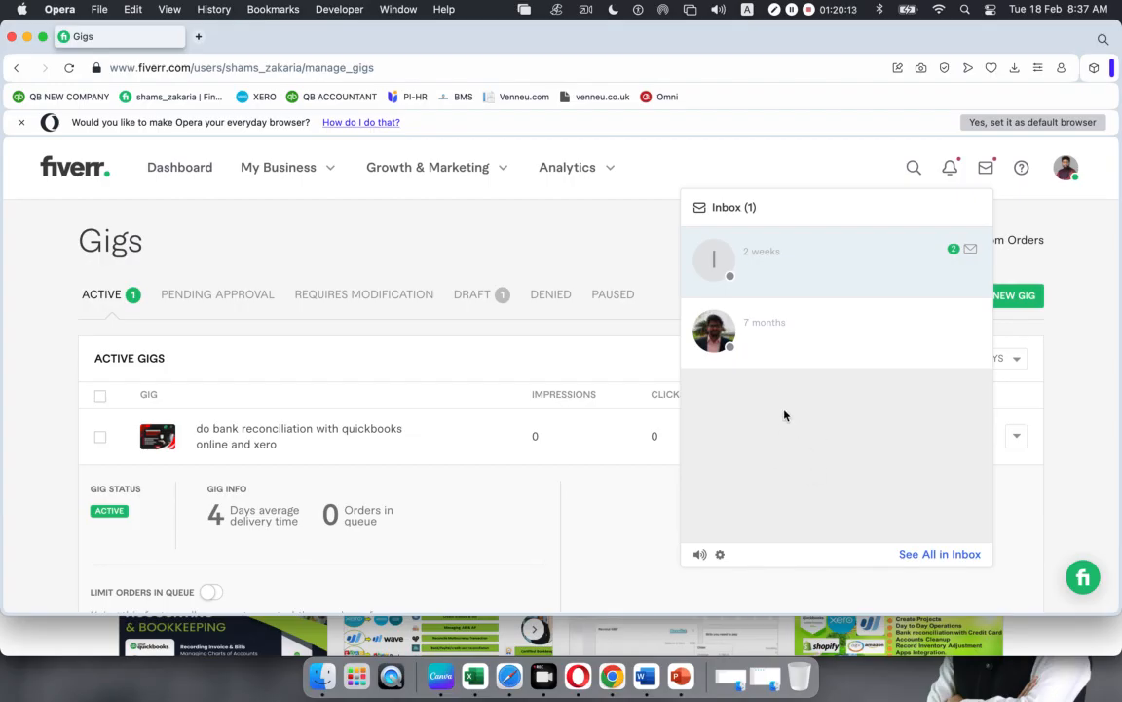
{"action": "left_click", "coordinate": [786, 280]}
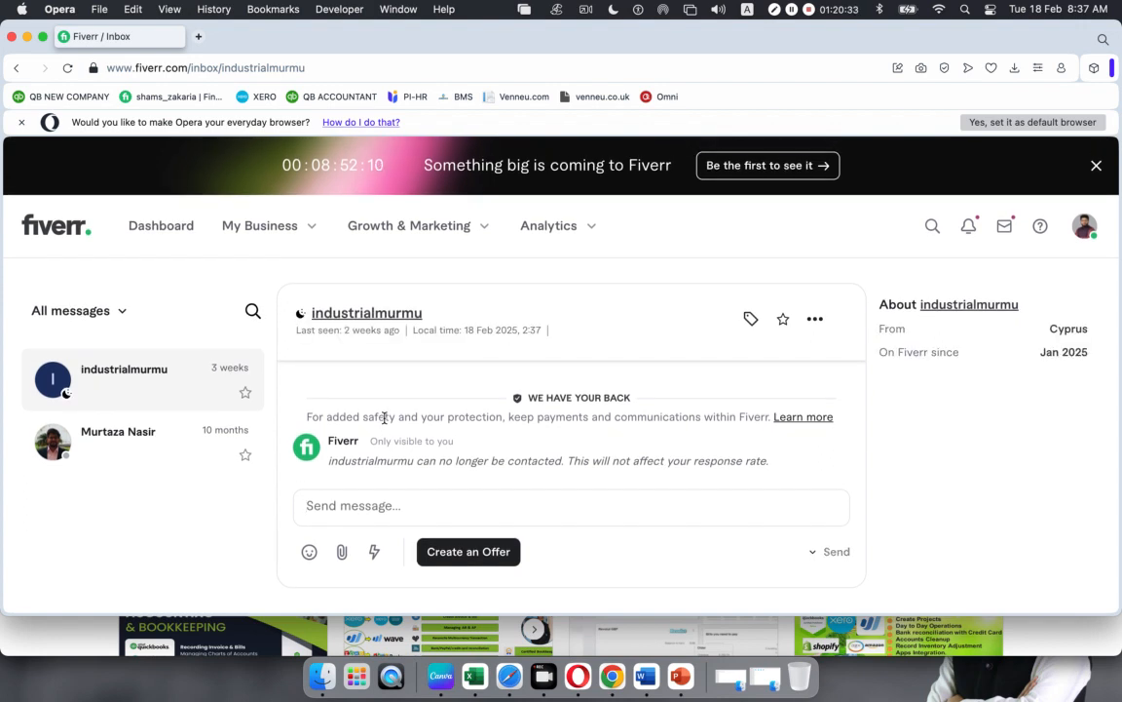
{"action": "left_click", "coordinate": [117, 443]}
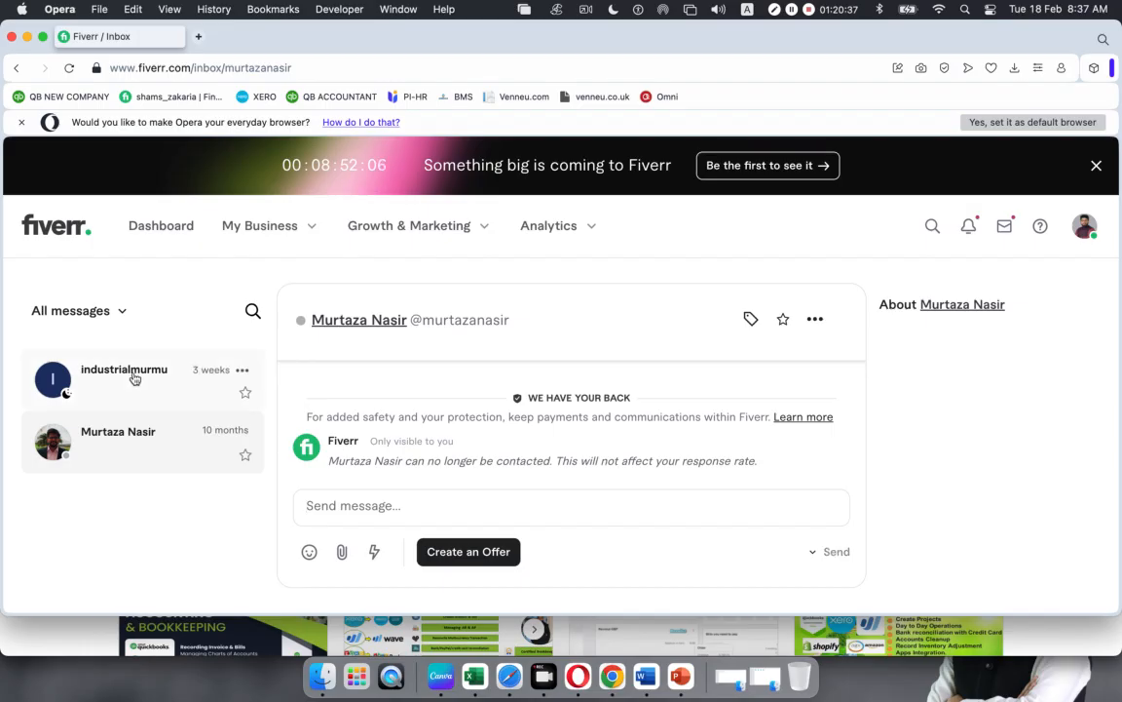
{"action": "left_click", "coordinate": [133, 377]}
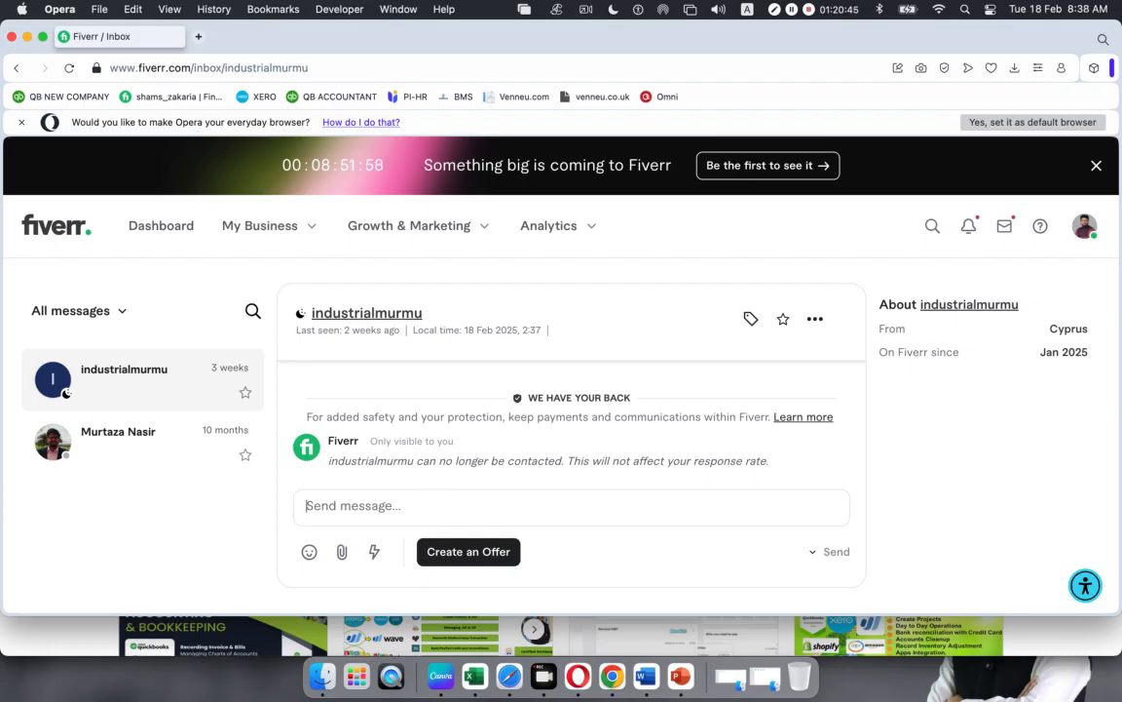
{"action": "type", "text": "khsgic"}
{"action": "key", "text": "BackSpace"}
{"action": "key", "text": "BackSpace"}
{"action": "key", "text": "BackSpace"}
{"action": "key", "text": "BackSpace"}
{"action": "key", "text": "BackSpace"}
{"action": "key", "text": "BackSpace"}
{"action": "left_click", "coordinate": [1004, 228]}
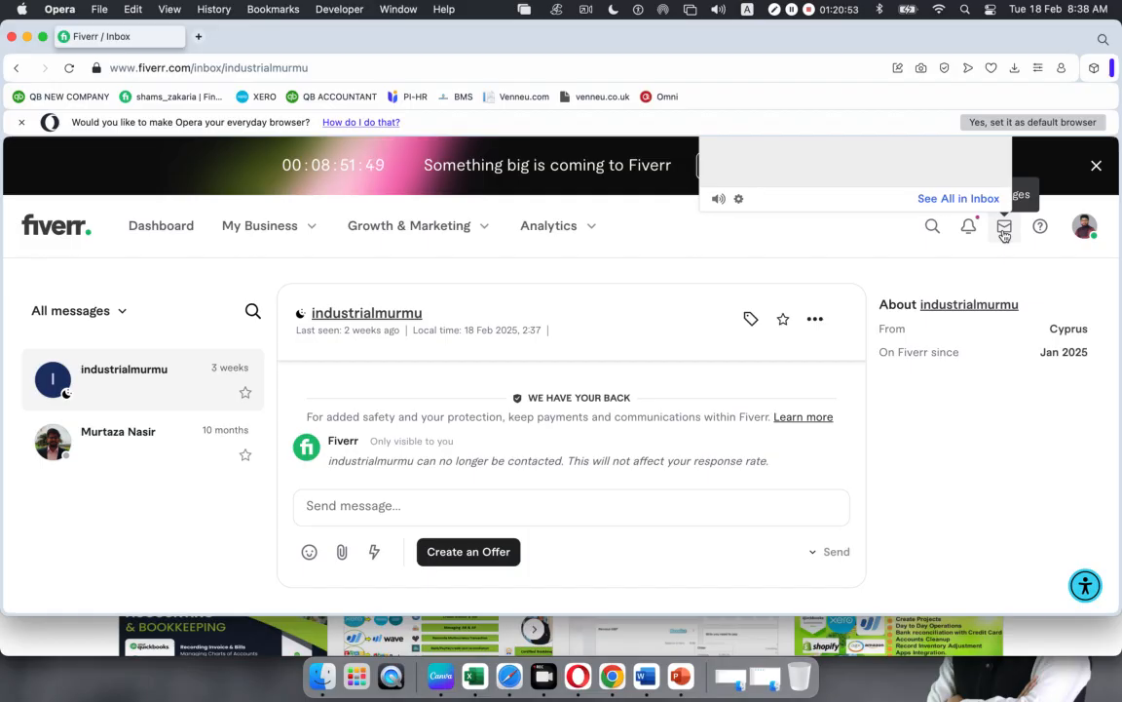
{"action": "left_click", "coordinate": [1004, 233]}
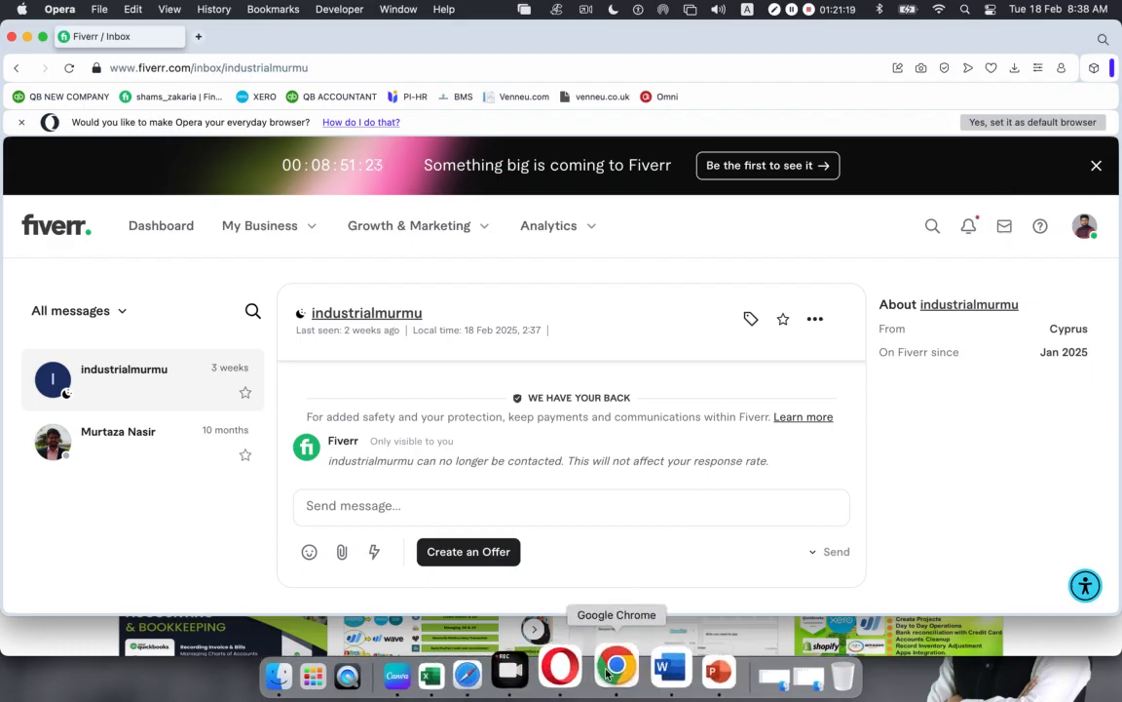
Switch to Safari and return to the Google Meet call.
{"action": "left_click", "coordinate": [512, 668]}
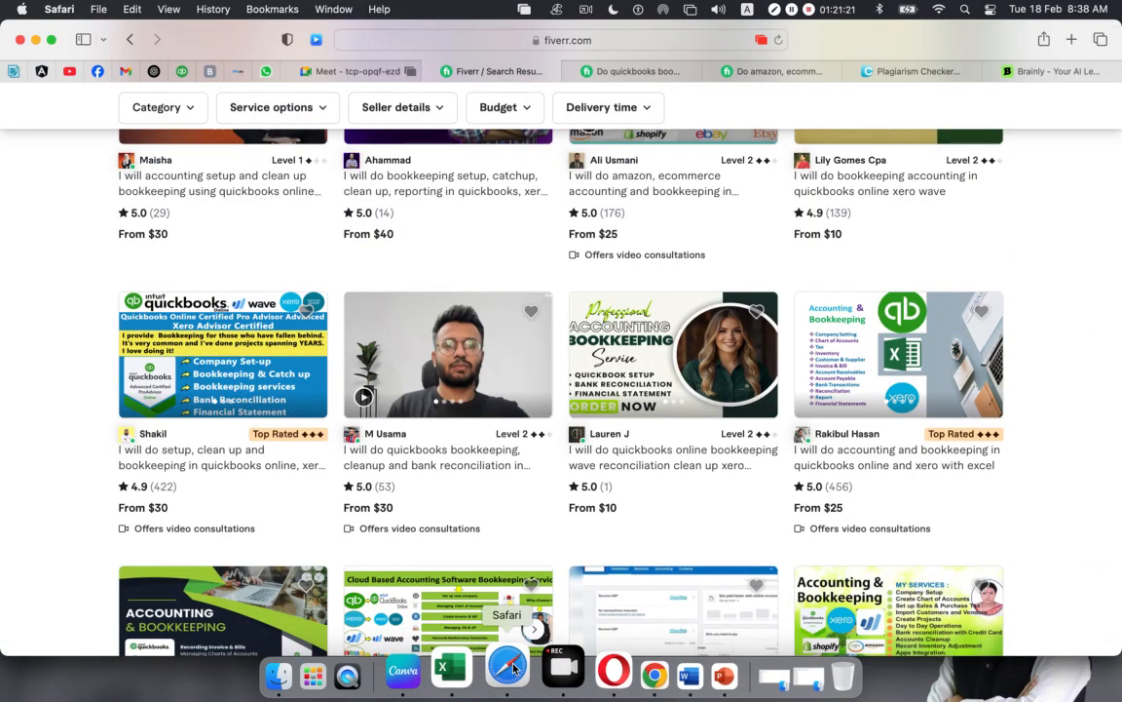
{"action": "left_click", "coordinate": [350, 71]}
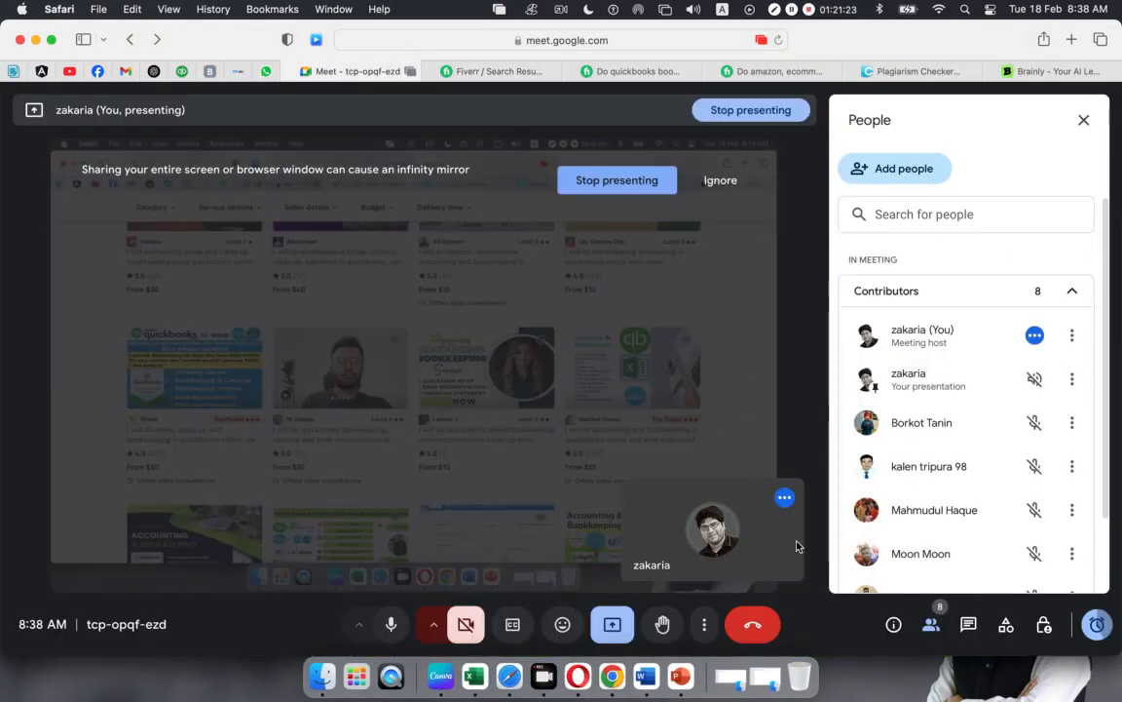